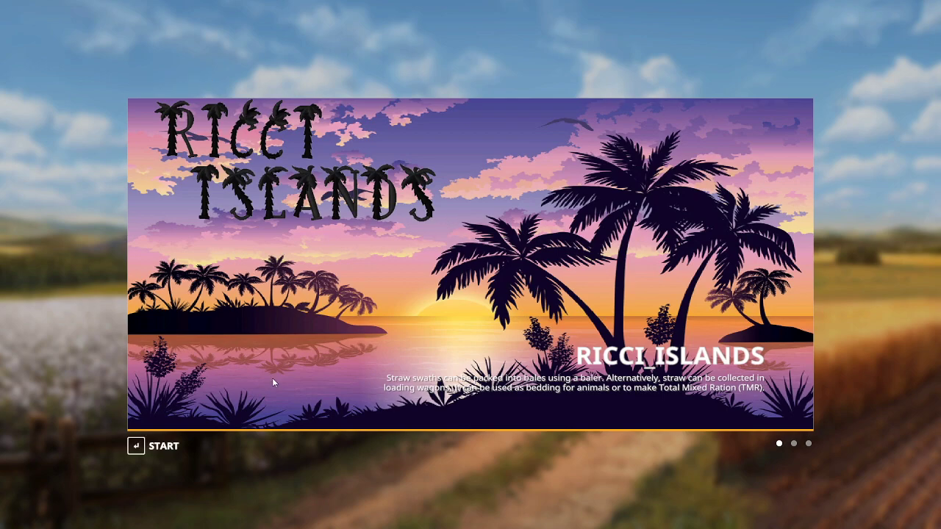
Start the game on the loaded RICCI_ISLANDS map
click(172, 448)
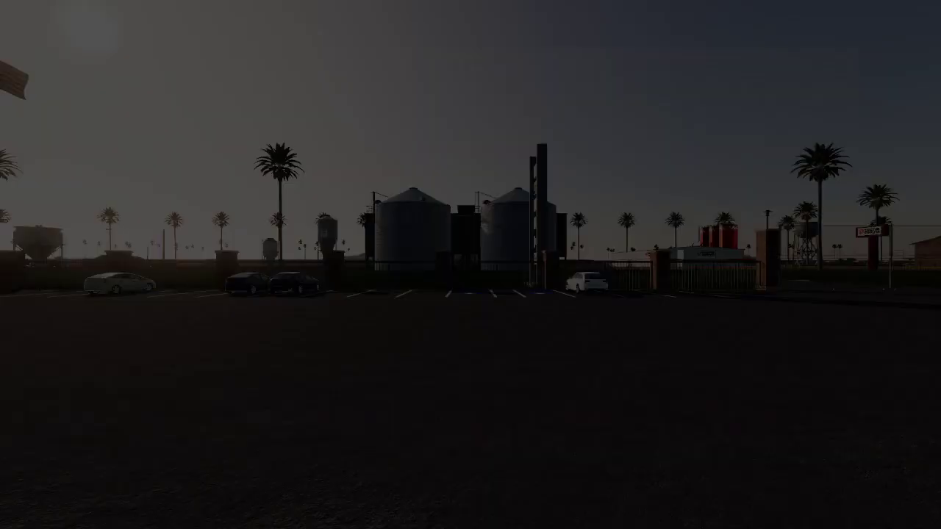
key(Return)
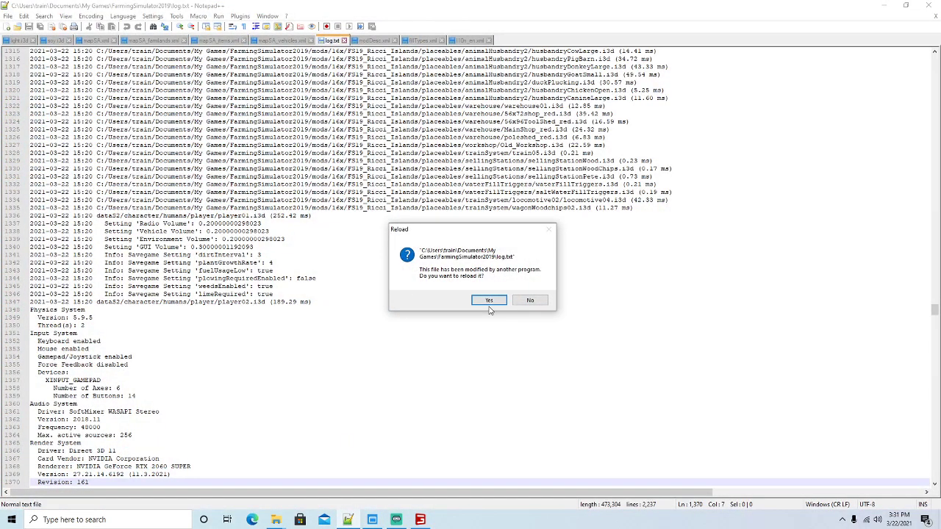
Switch to Notepad++, reload the modified log.txt, and examine its warning about the duplicate l10n entry
click(489, 300)
drag(934, 472, 936, 55)
scroll(240, 178, down, 15)
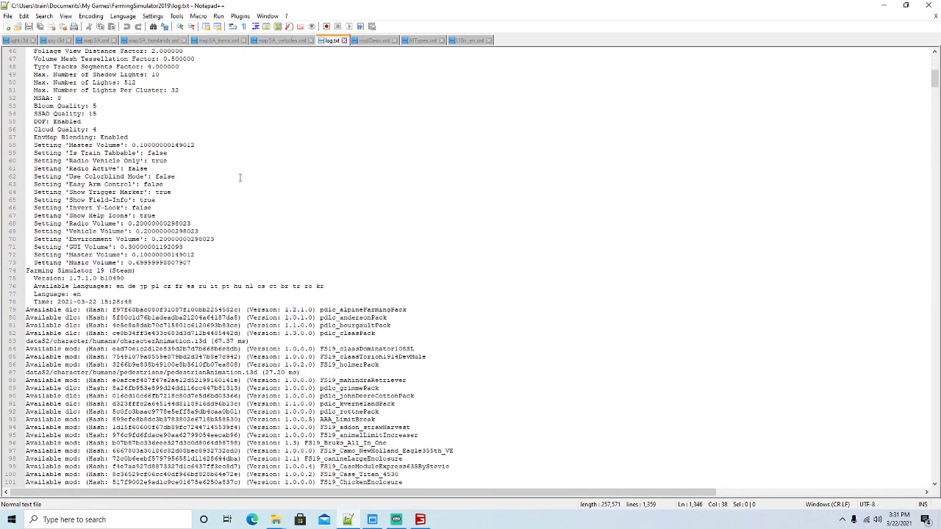
scroll(240, 178, down, 20)
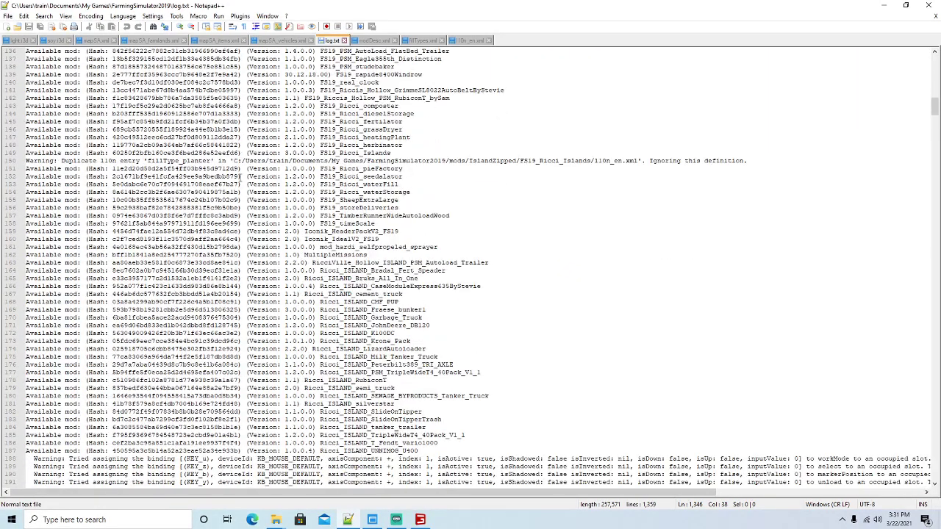
drag(62, 160, 555, 168)
drag(639, 168, 704, 161)
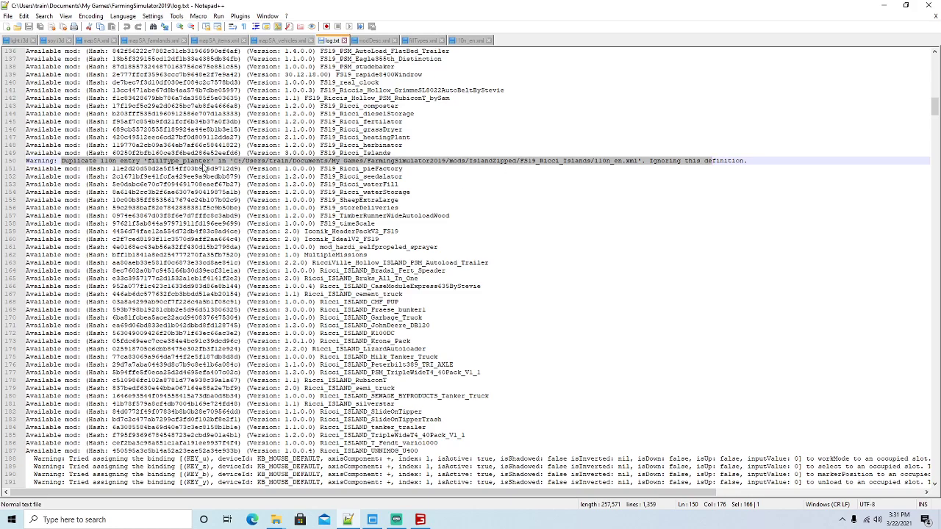
click(204, 161)
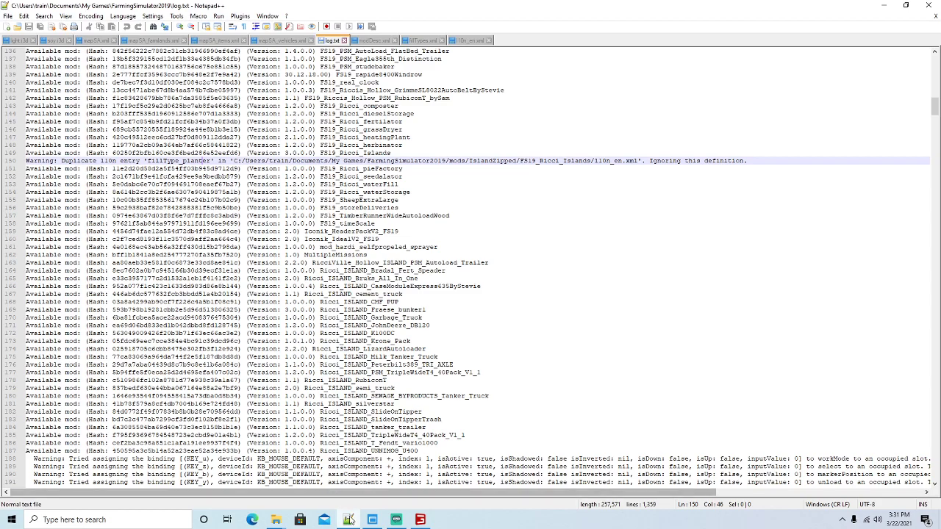
Open l10n_en.xml from the mods/16x/FS19_Ricci_Islands folder in Notepad++
mouse_move(276, 519)
click(257, 504)
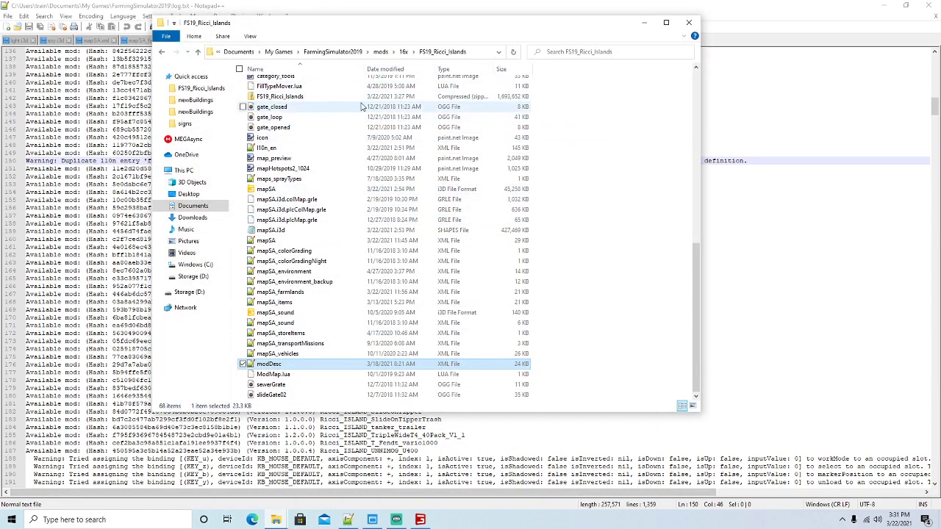
click(380, 51)
double_click(262, 85)
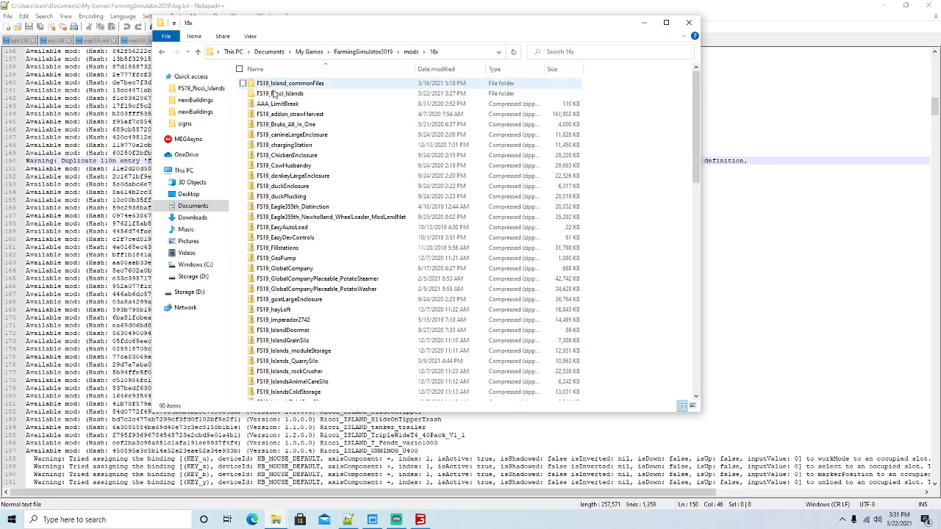
double_click(287, 94)
scroll(305, 182, down, 9)
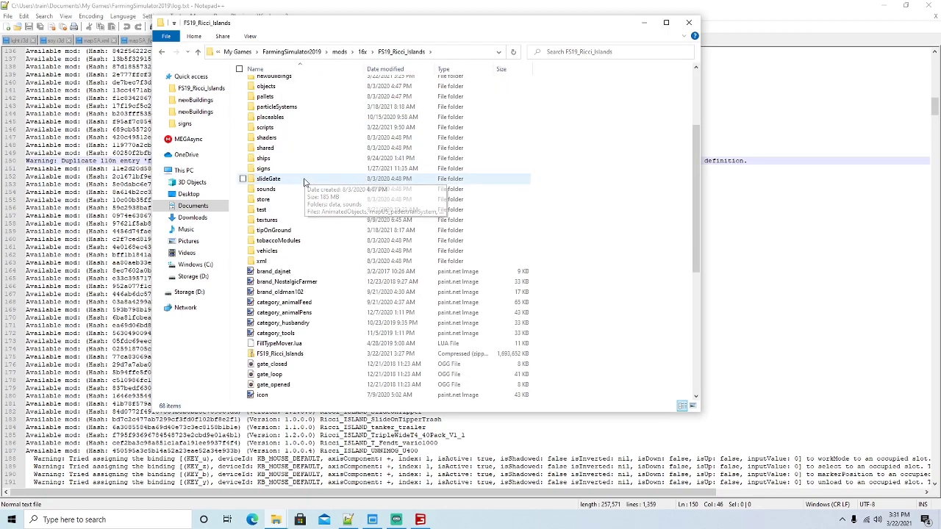
double_click(266, 251)
right_click(271, 251)
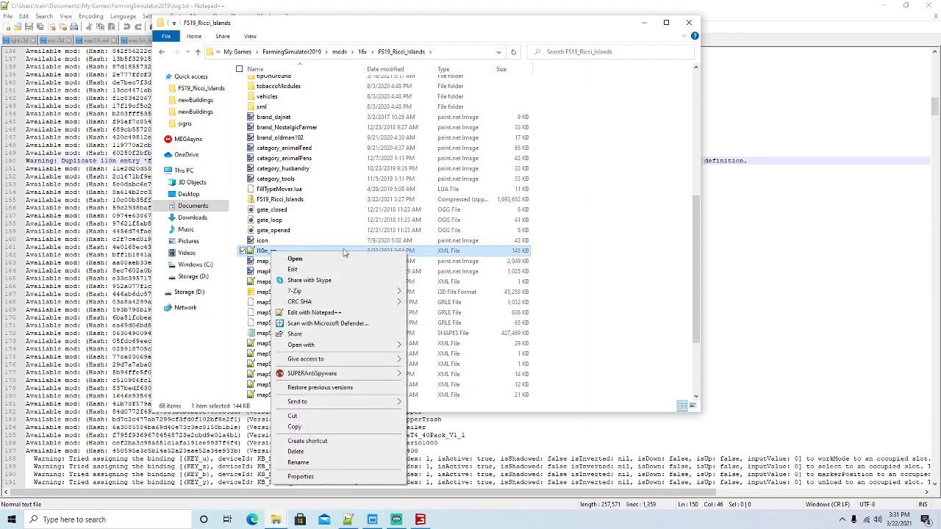
click(330, 312)
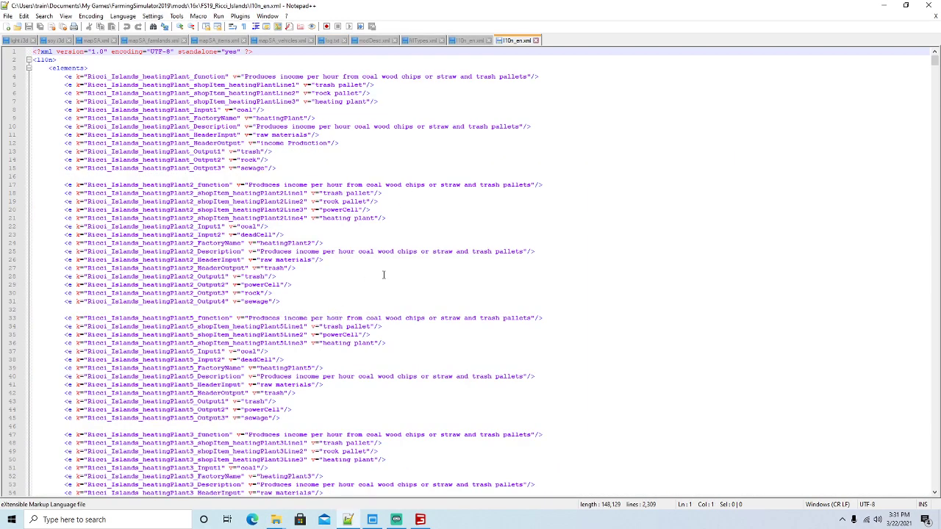
Search l10n_en.xml for "planter" and go through the matches to the fillType_planter entry
key(ctrl+f)
text(planter)
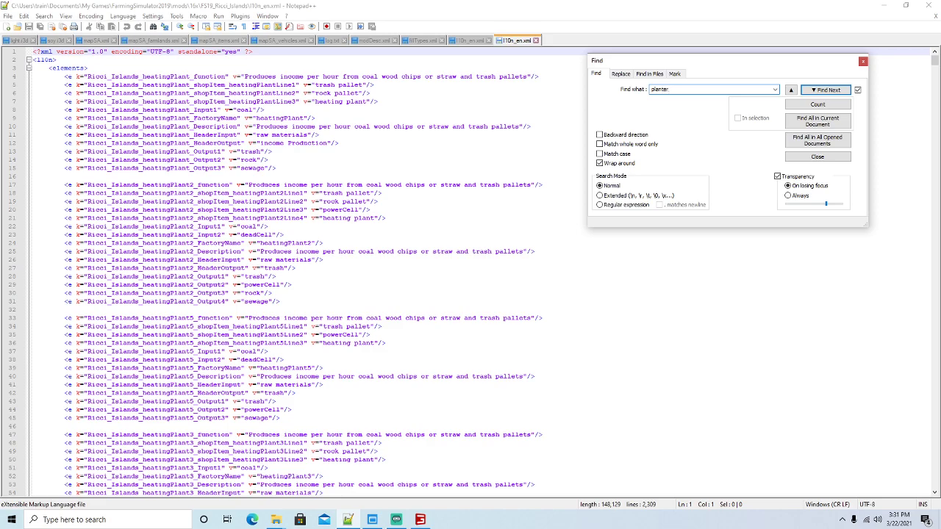
key(Return)
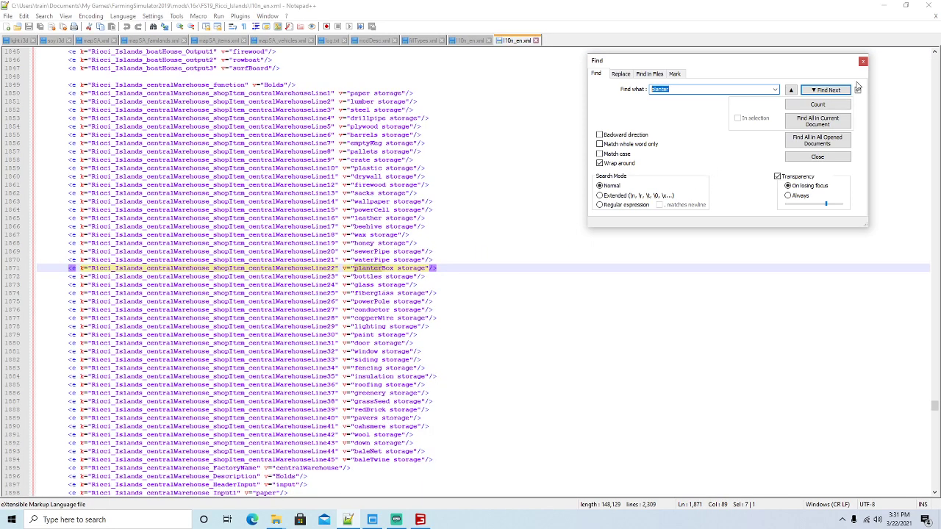
click(830, 93)
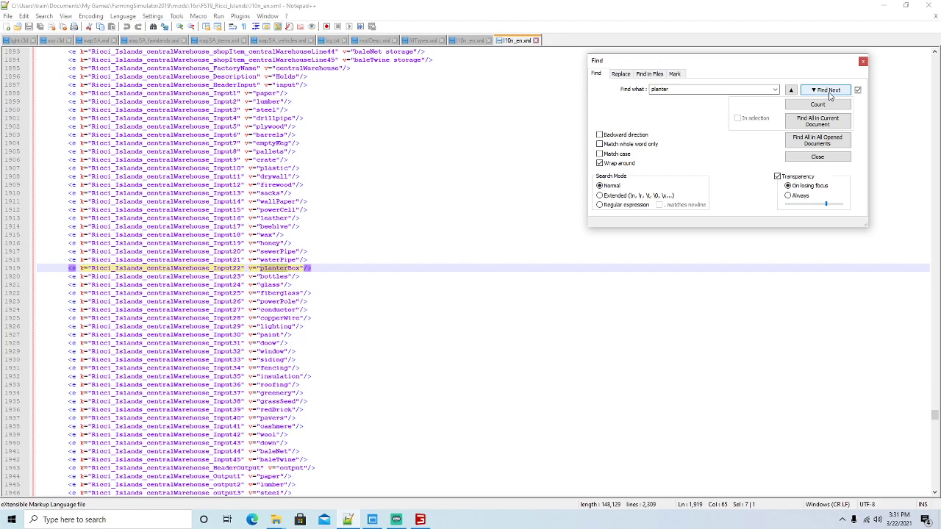
click(829, 92)
click(830, 93)
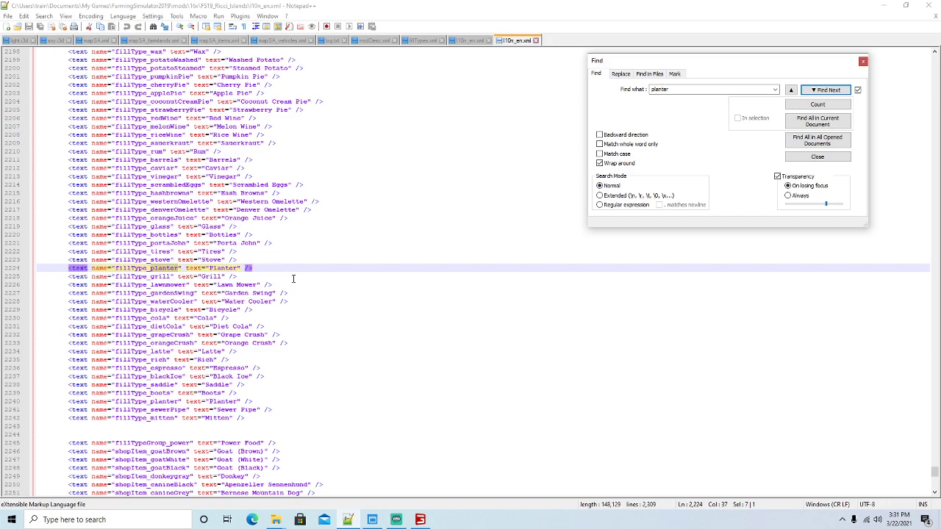
Delete the second fillType_planter line, between the boots and sewerPipe entries, and save l10n_en.xml
scroll(292, 279, down, 1)
click(167, 376)
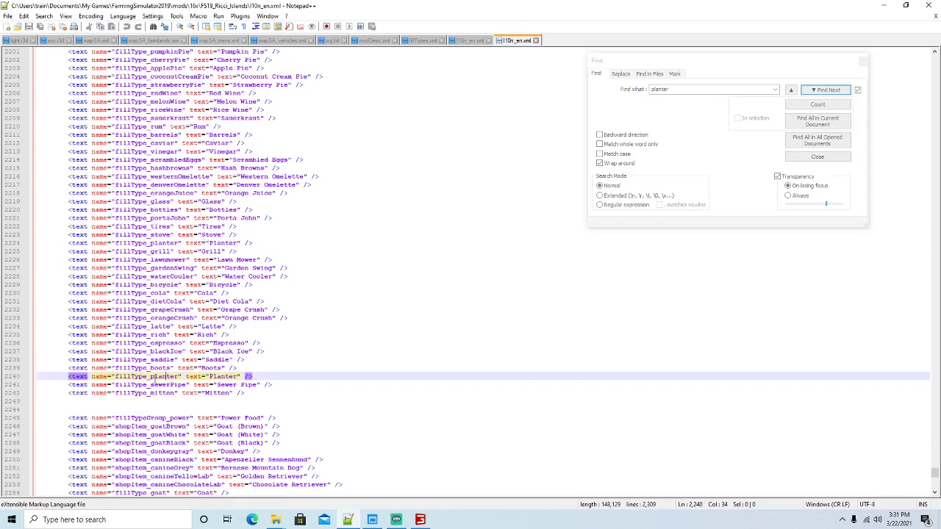
click(8, 376)
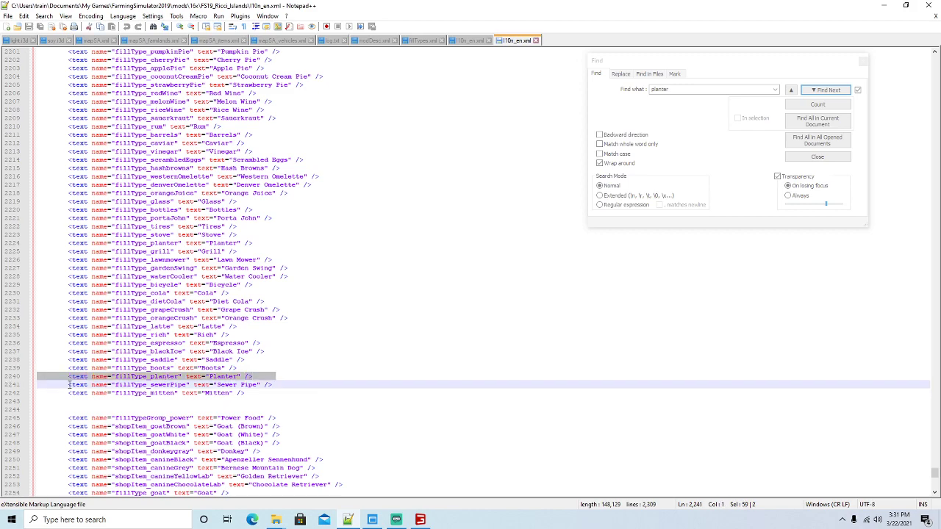
key(Delete)
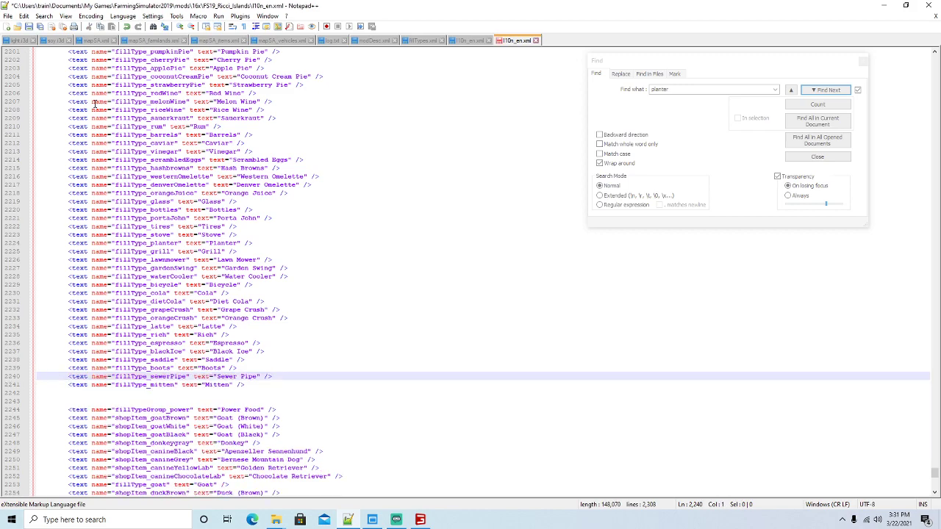
click(29, 26)
Close the search and the edited l10n_en.xml, and return to log.txt
click(845, 68)
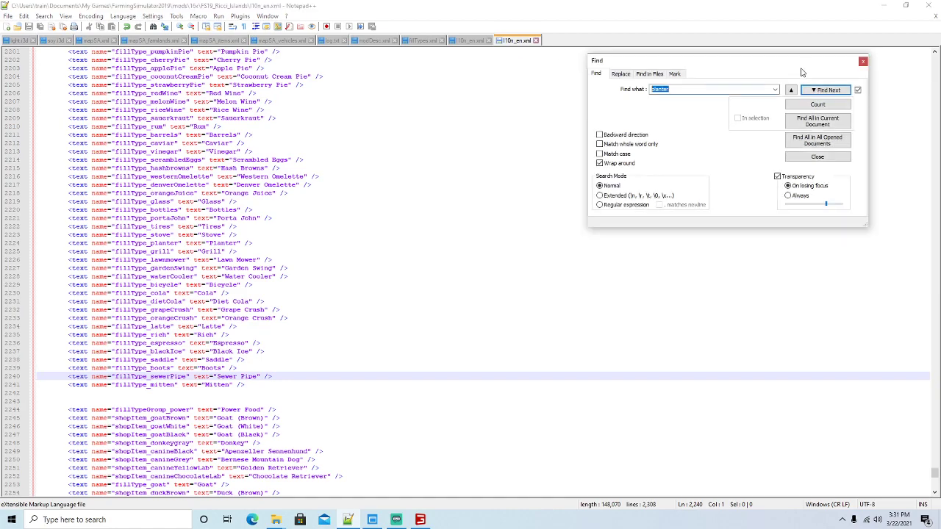
click(863, 61)
click(538, 40)
click(884, 5)
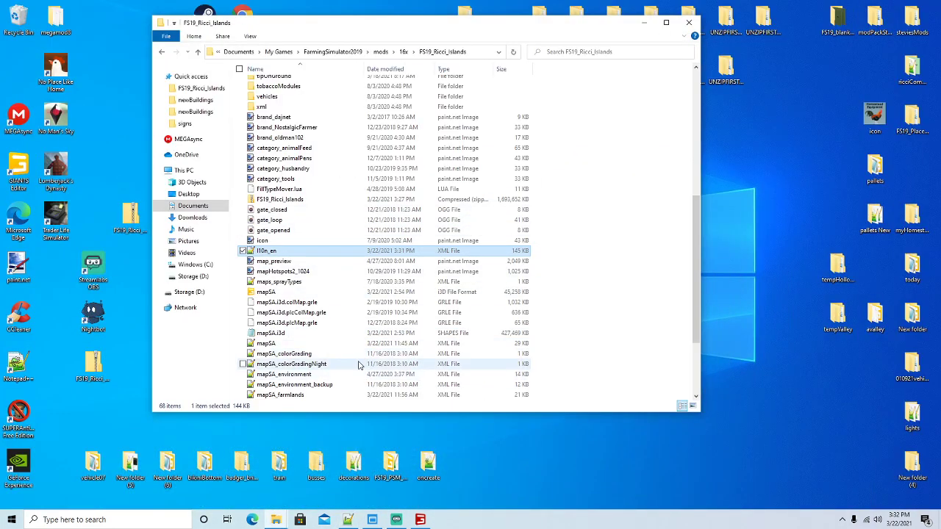
click(348, 520)
Examine log.txt from the duplicate l10n entry through the key-binding warnings to the FS19_JympaSJSeries loading error
scroll(161, 212, down, 20)
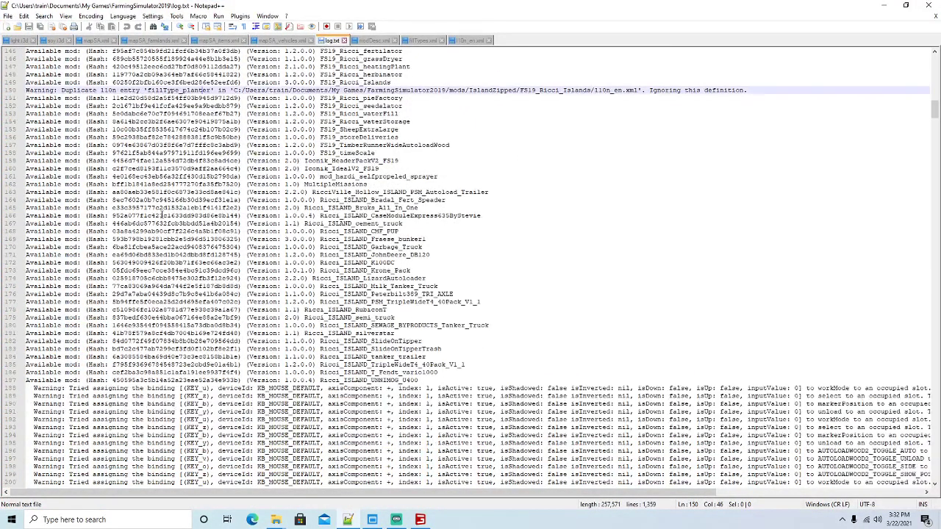
scroll(161, 212, down, 20)
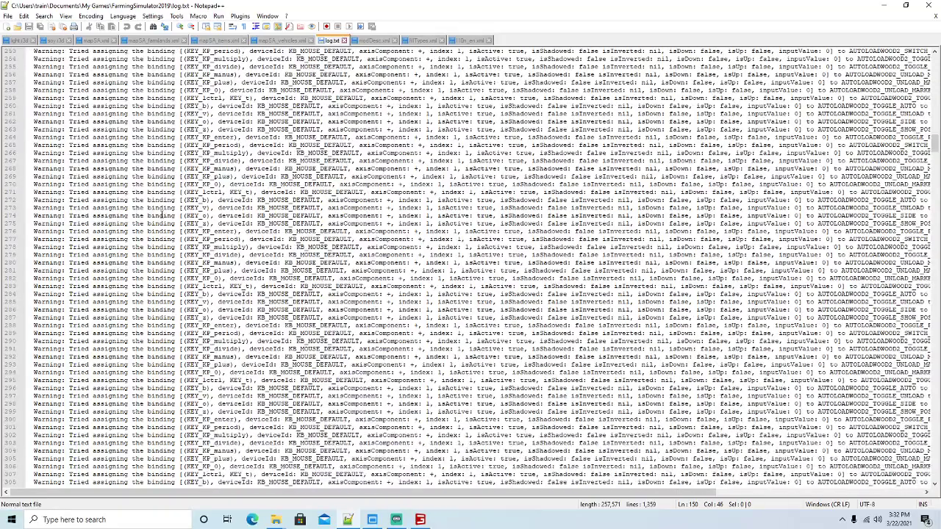
scroll(161, 214, down, 20)
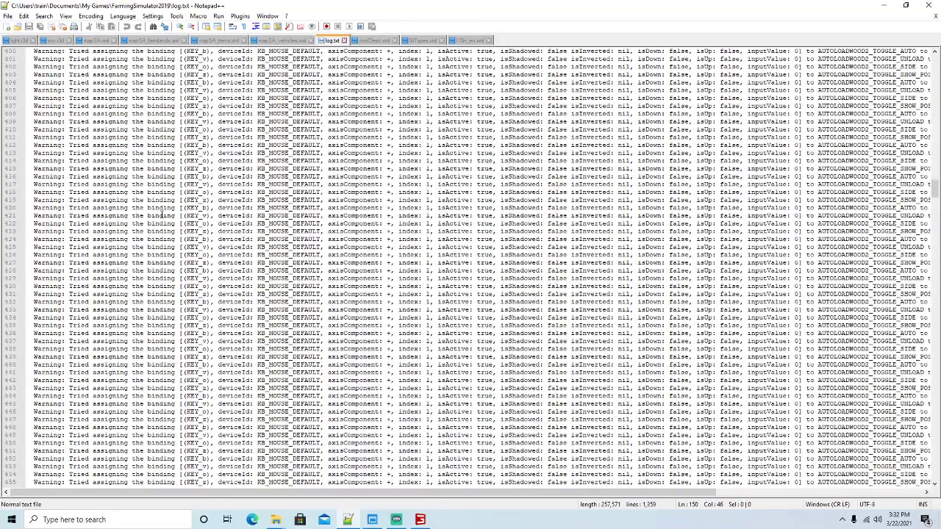
scroll(161, 214, down, 20)
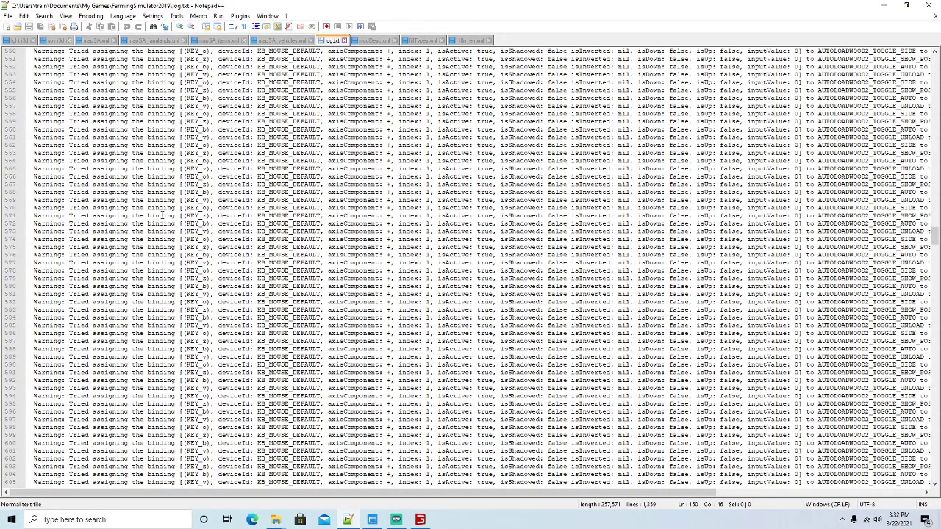
scroll(161, 214, down, 20)
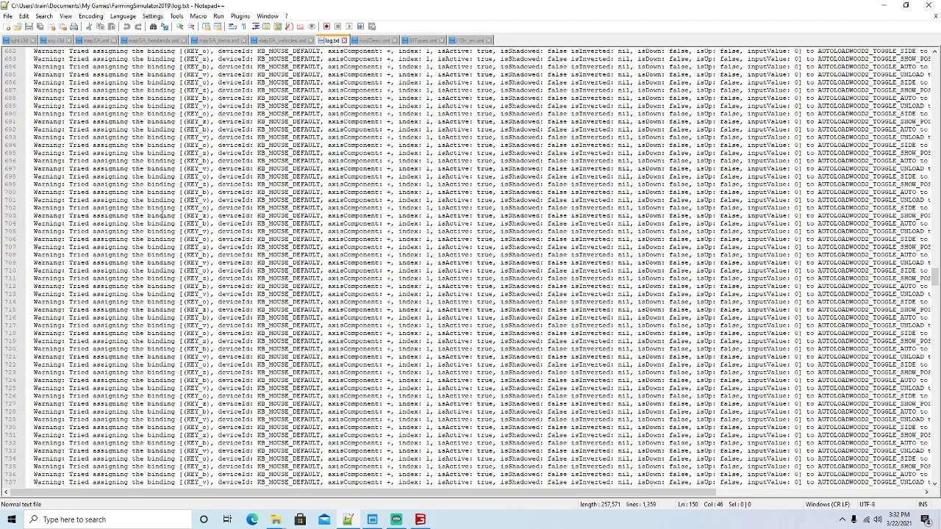
scroll(161, 214, down, 20)
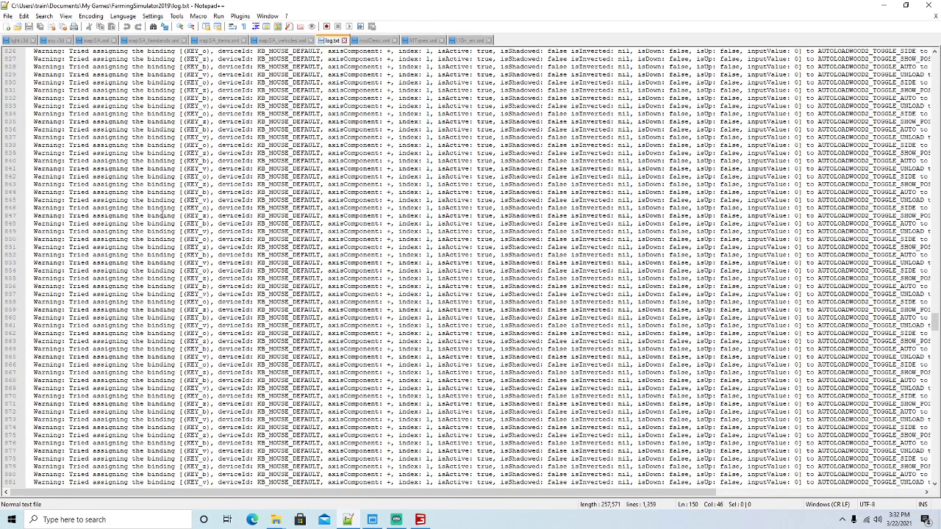
scroll(161, 214, down, 17)
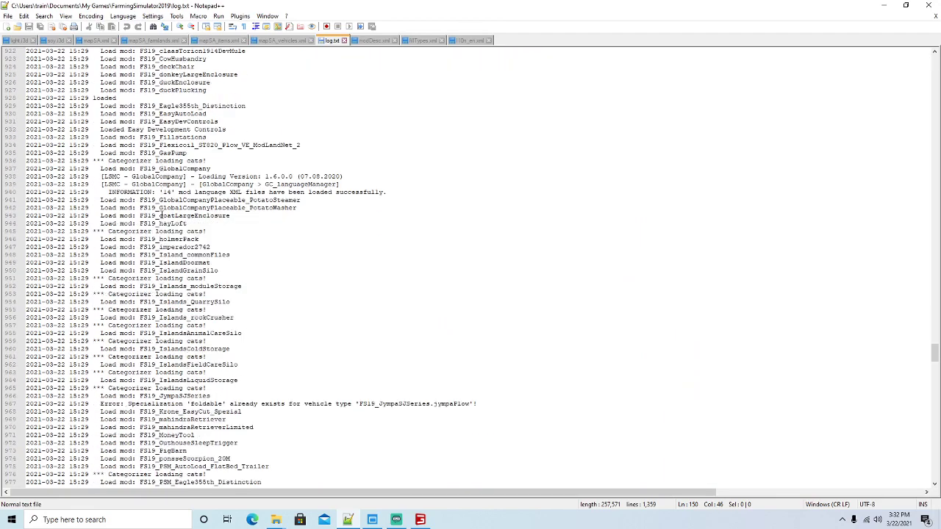
drag(125, 191, 233, 192)
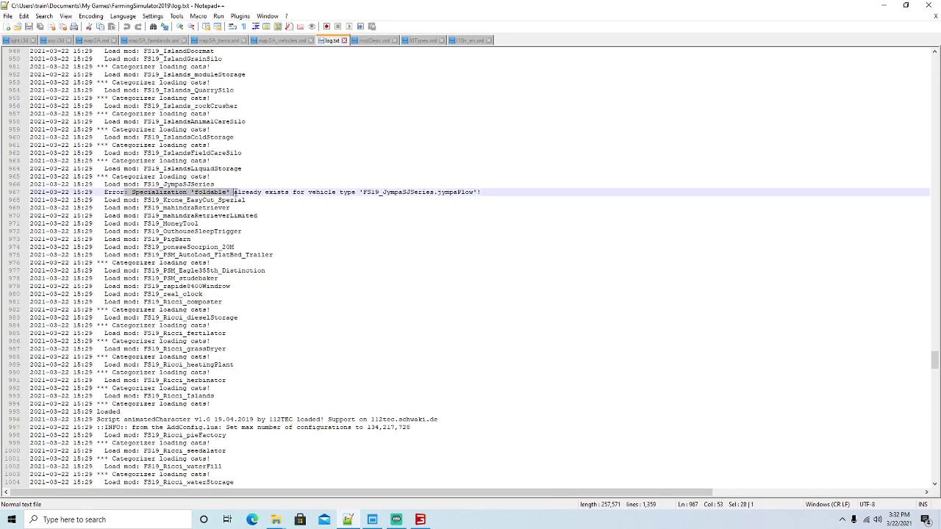
Examine the rest of log.txt to its end for mod specialization errors, brand warnings and map loading problems
scroll(297, 282, down, 16)
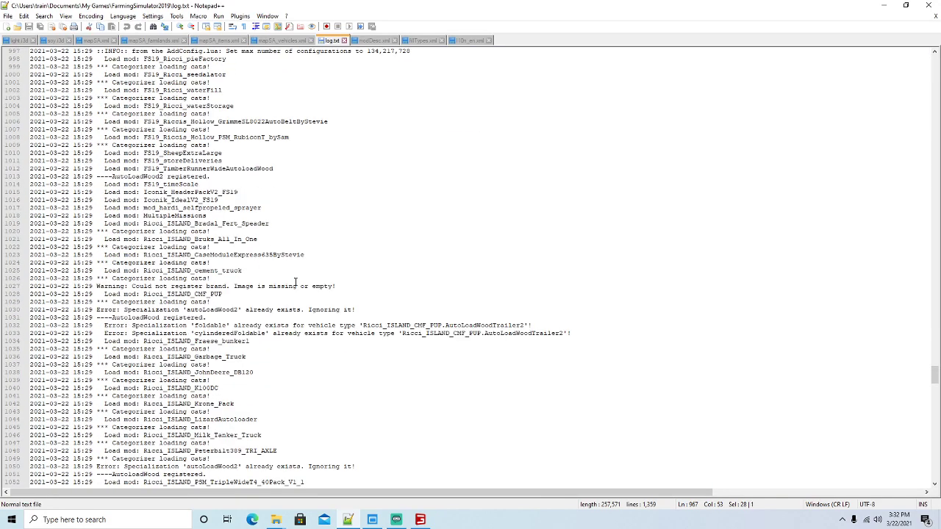
scroll(296, 281, down, 3)
drag(104, 239, 237, 238)
scroll(287, 344, down, 12)
scroll(287, 343, down, 20)
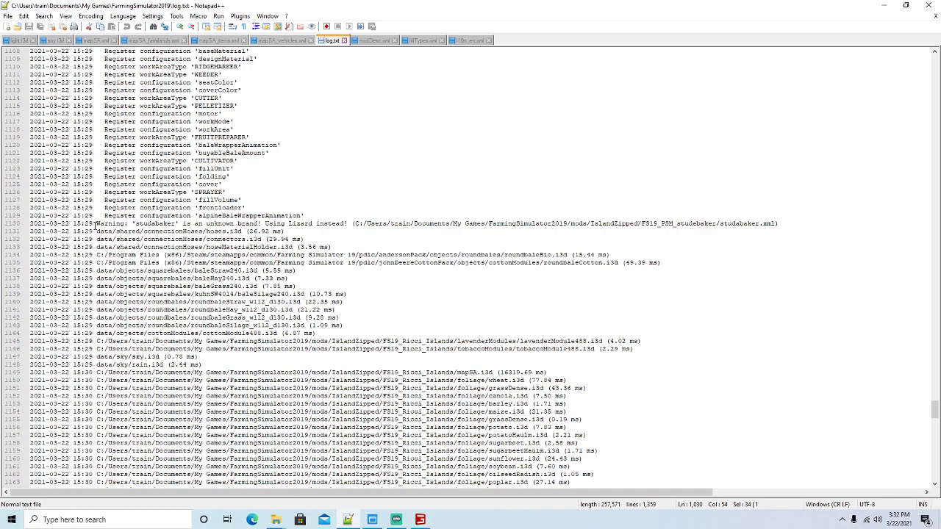
drag(97, 223, 183, 231)
scroll(257, 287, down, 20)
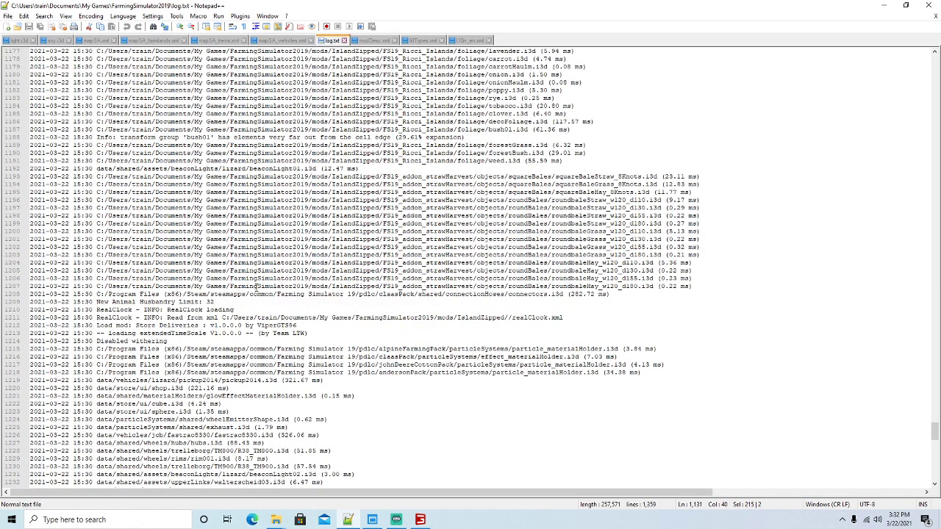
scroll(255, 293, down, 20)
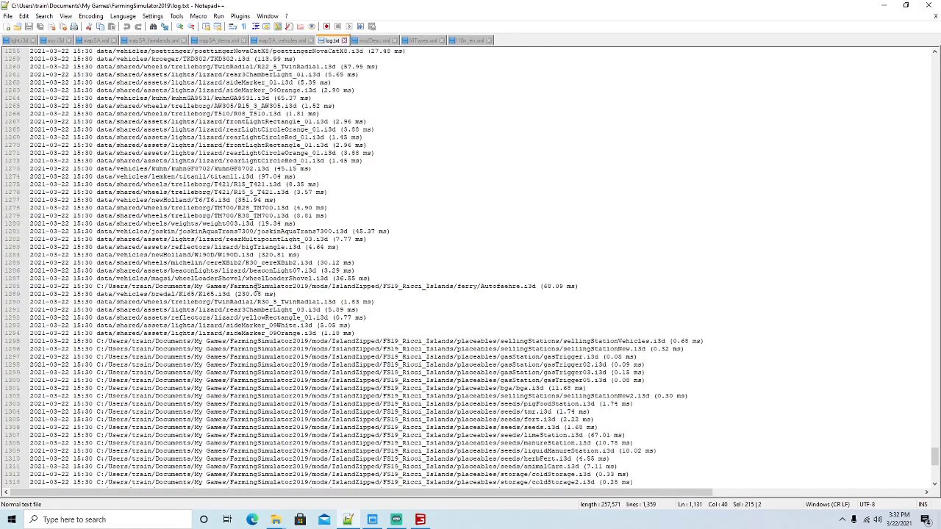
scroll(255, 287, down, 17)
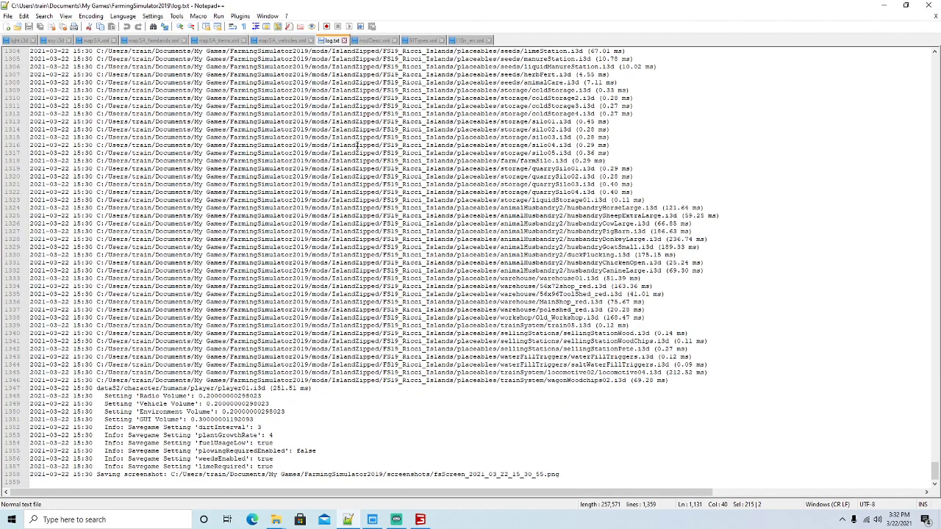
Leave log.txt and quit the running Farming Simulator 19 game without saving
click(883, 5)
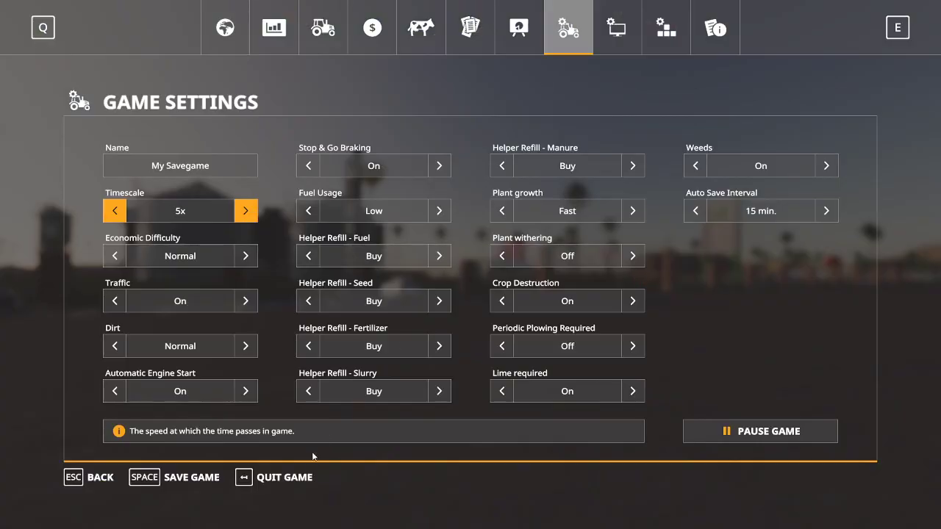
click(283, 477)
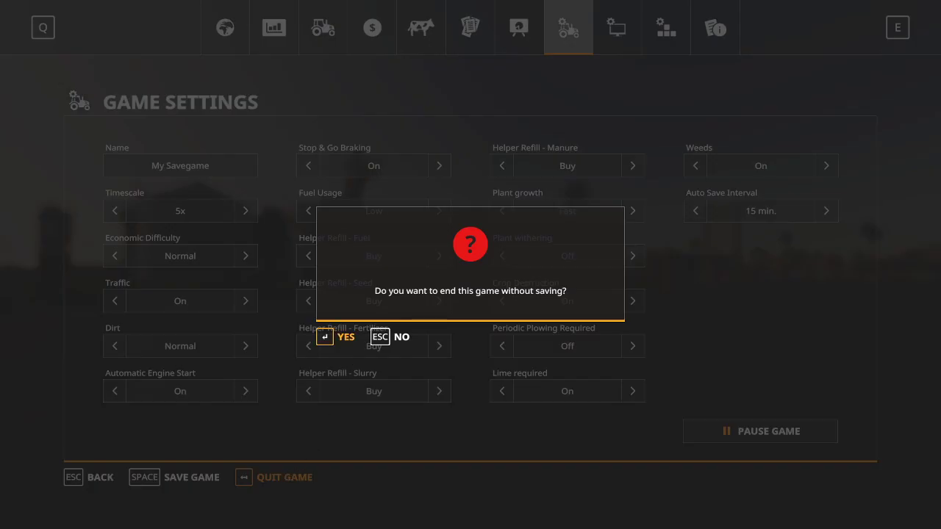
click(337, 337)
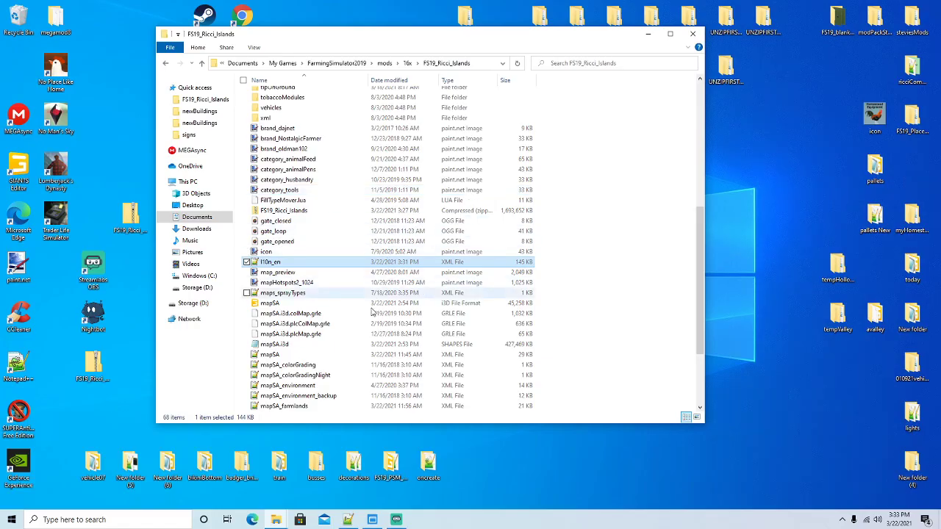
Delete the old FS19_Ricci_Islands zip archive from the FS19_Ricci_Islands mod folder
scroll(372, 318, down, 3)
scroll(372, 318, up, 6)
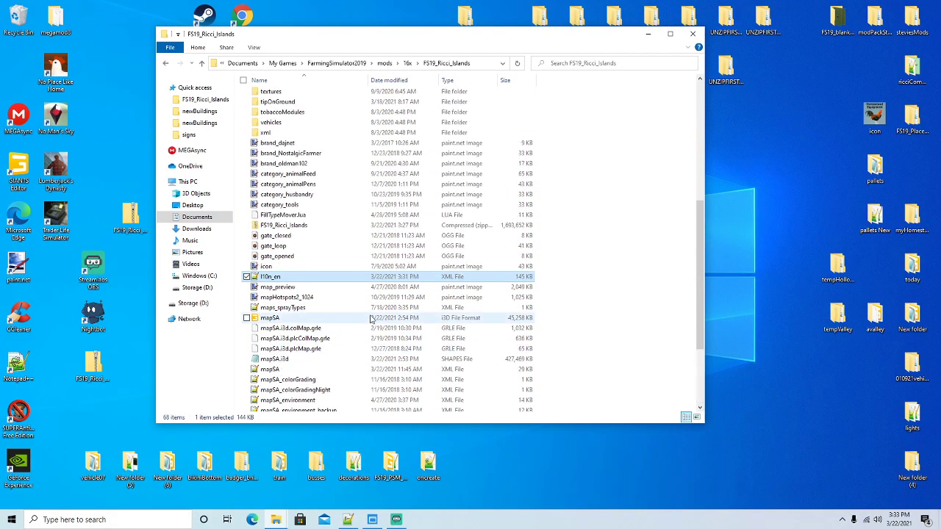
right_click(300, 289)
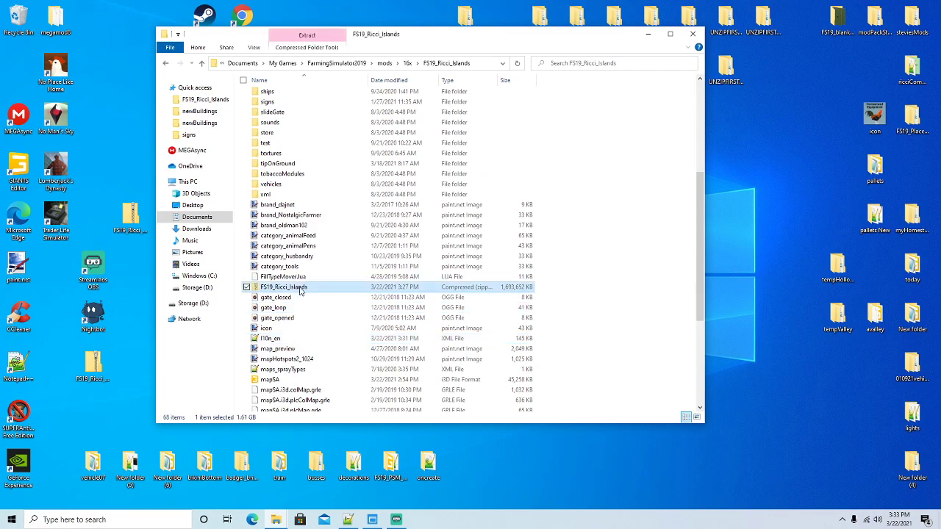
click(324, 254)
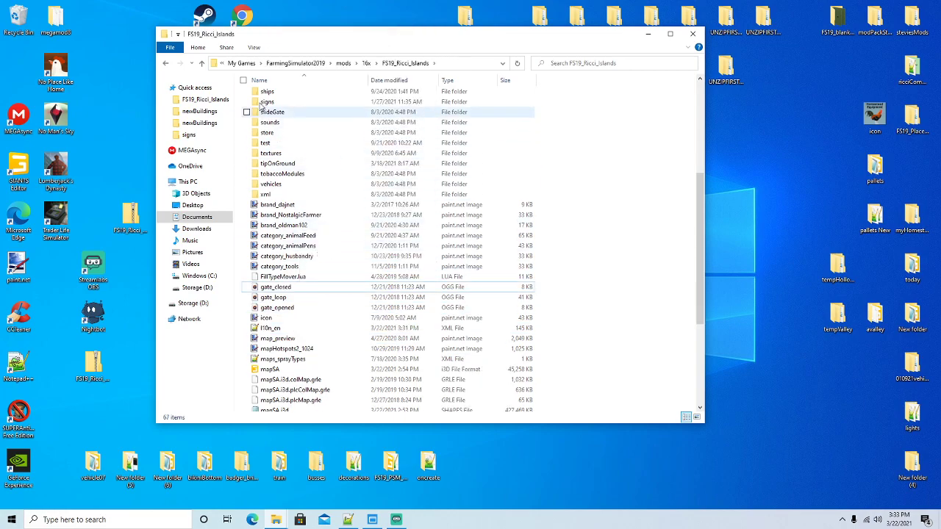
Pack all contents of the FS19_Ricci_Islands folder into a new FS19_Ricci_Islands.zip with 7-Zip
key(ctrl+a)
right_click(296, 108)
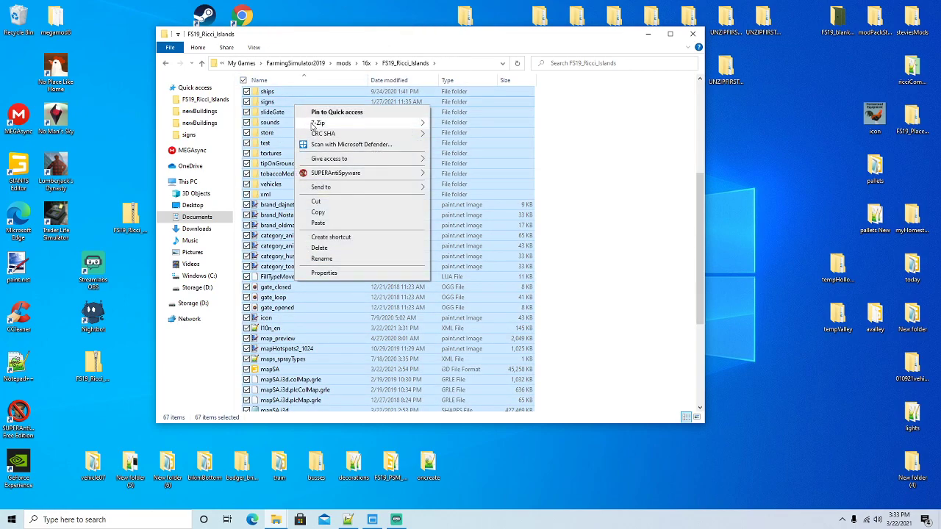
mouse_move(373, 124)
click(493, 212)
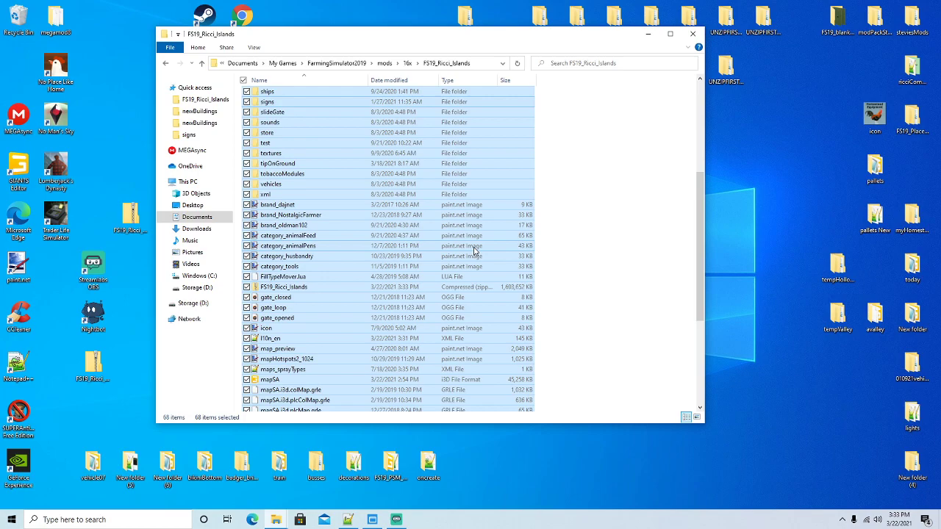
Copy the new FS19_Ricci_Islands.zip into the mods\IslandZipped folder, replacing the existing file there
click(297, 288)
right_click(298, 289)
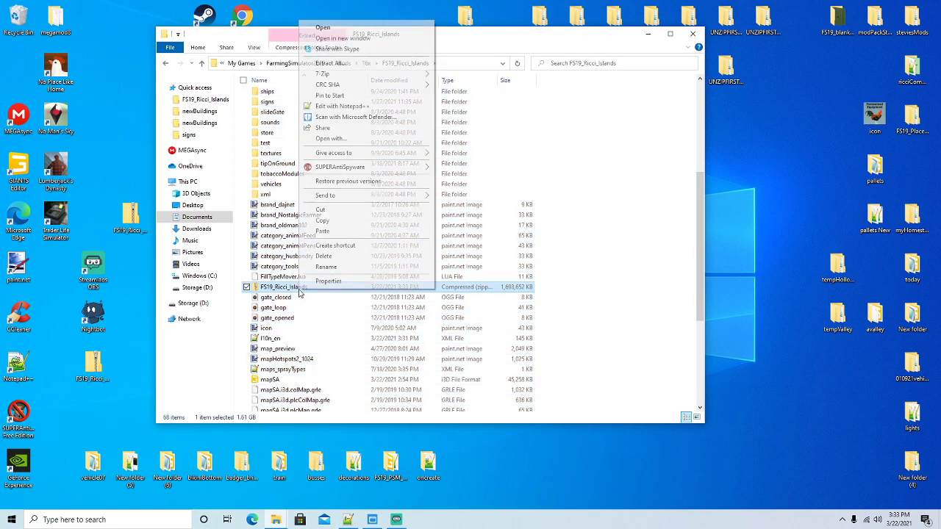
click(322, 221)
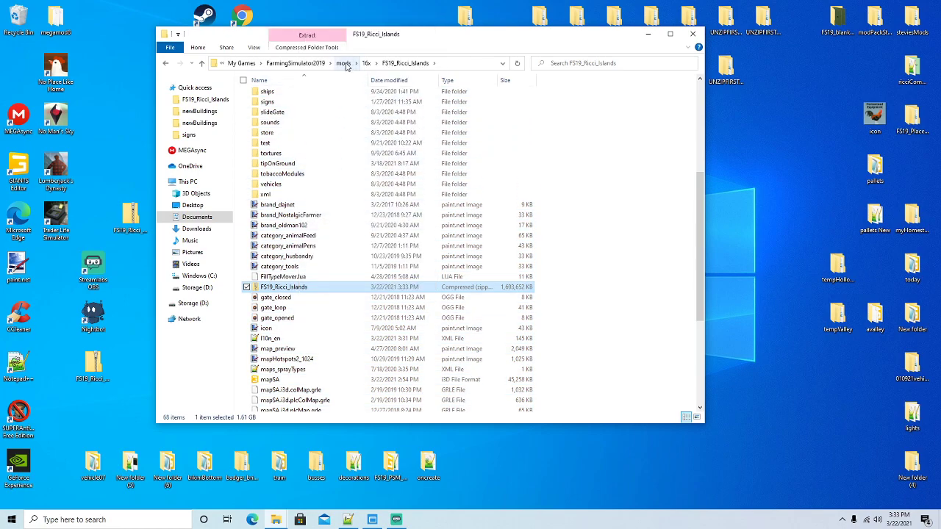
click(345, 63)
double_click(280, 197)
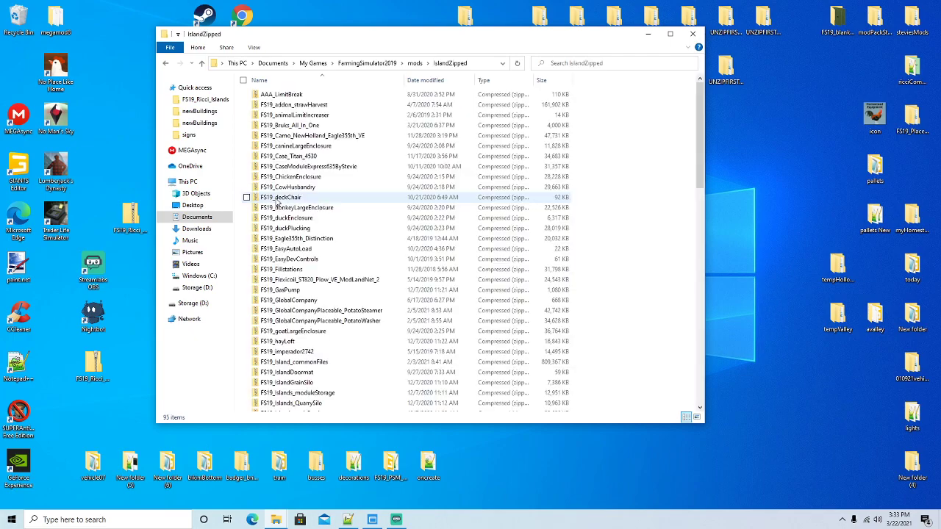
right_click(633, 190)
click(659, 255)
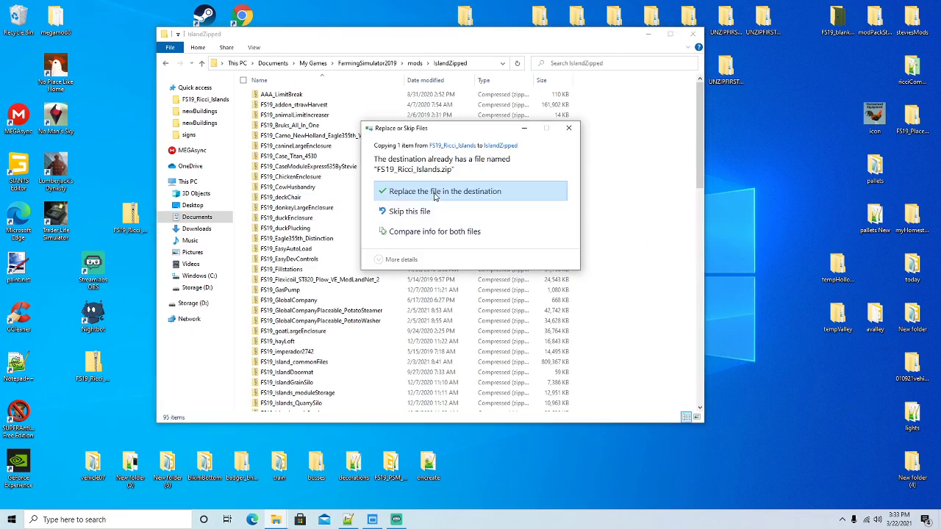
click(434, 192)
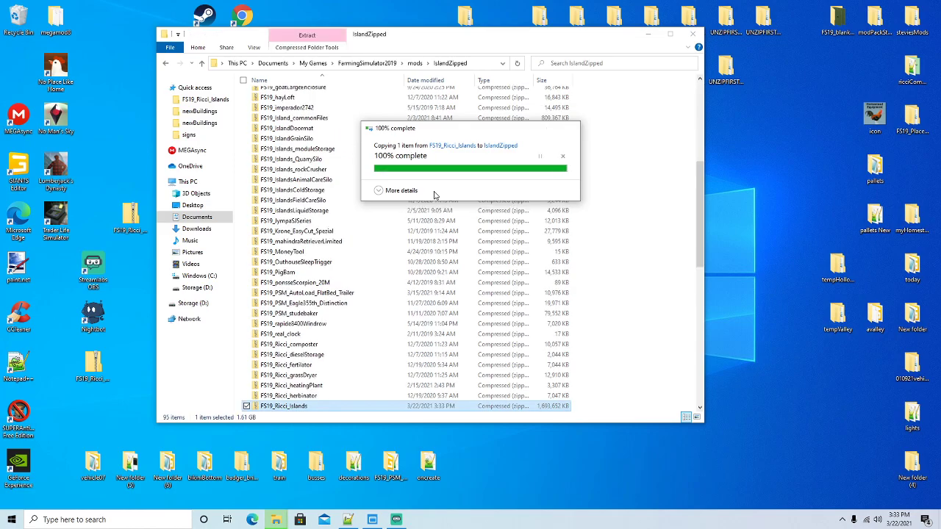
click(397, 520)
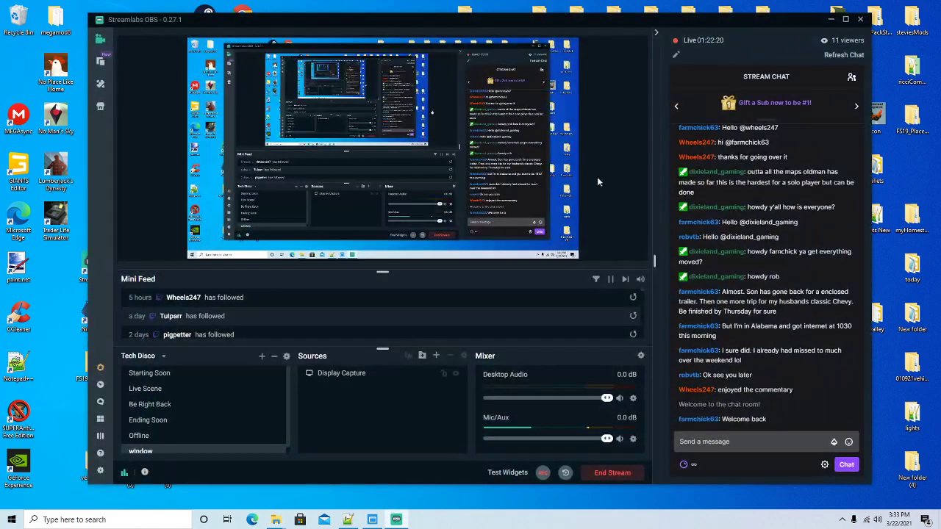
click(831, 19)
mouse_move(441, 38)
mouse_down()
mouse_move(452, 52)
mouse_move(442, 47)
mouse_up()
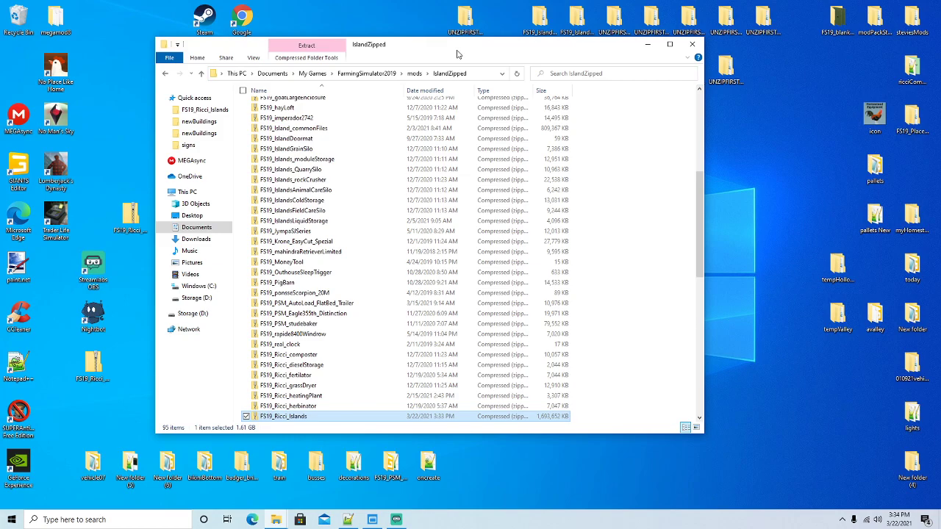
mouse_move(448, 46)
mouse_down()
mouse_move(466, 52)
mouse_move(453, 50)
mouse_up()
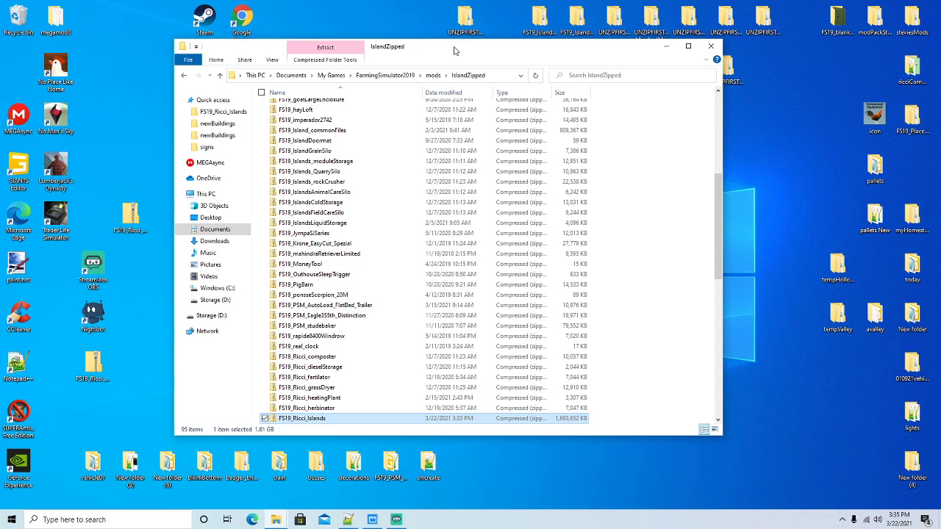
Switch to Streamlabs OBS and activate the Be Right Back scene
click(395, 520)
click(160, 402)
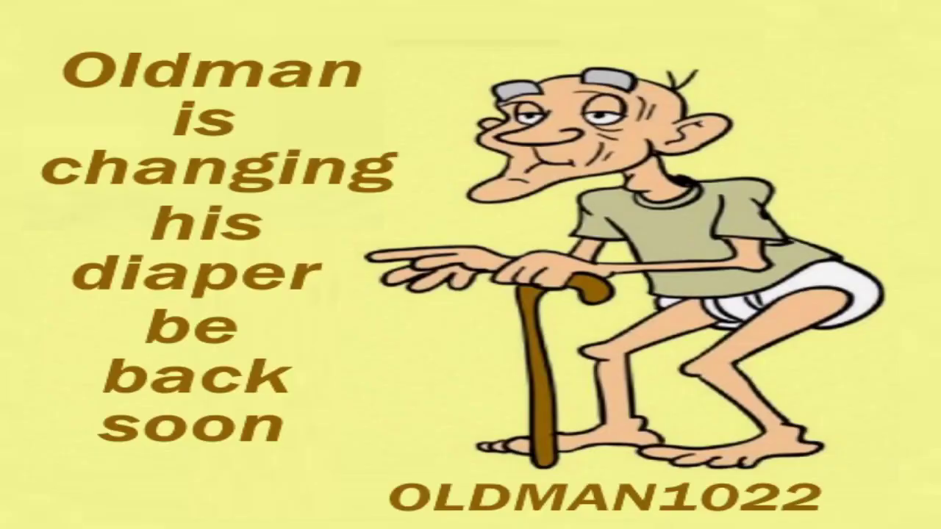
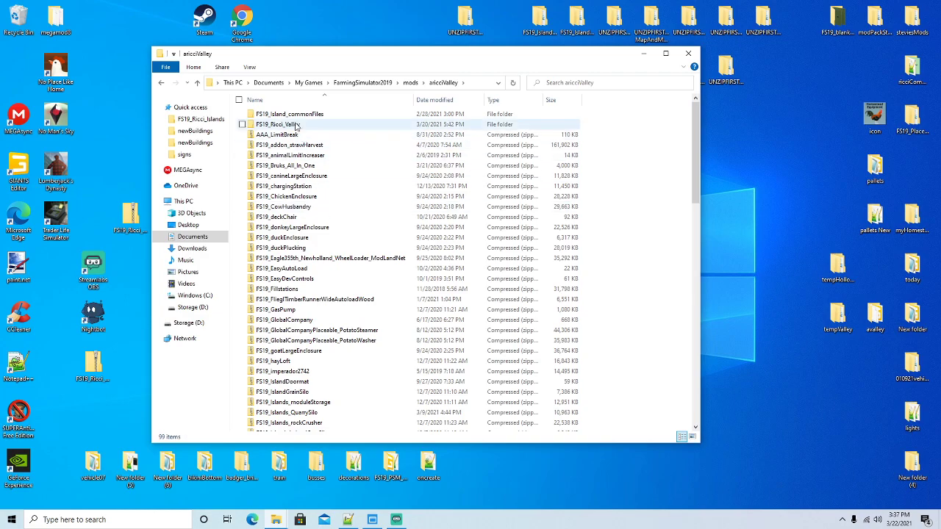
Open the mapSA i3d file from the FS19_Ricci_Valley folder in GIANTS Editor 8.2.2
double_click(294, 125)
scroll(309, 221, down, 7)
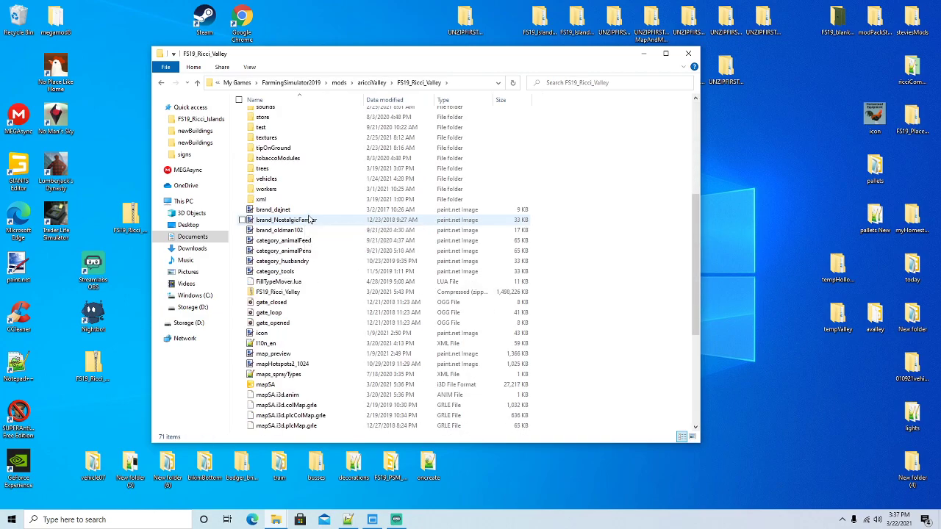
scroll(309, 220, down, 3)
click(270, 293)
double_click(268, 294)
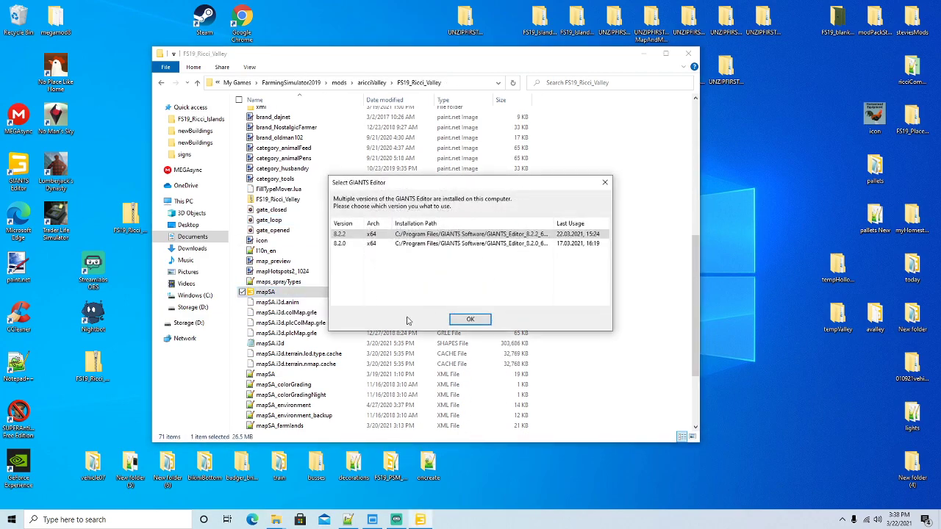
click(472, 321)
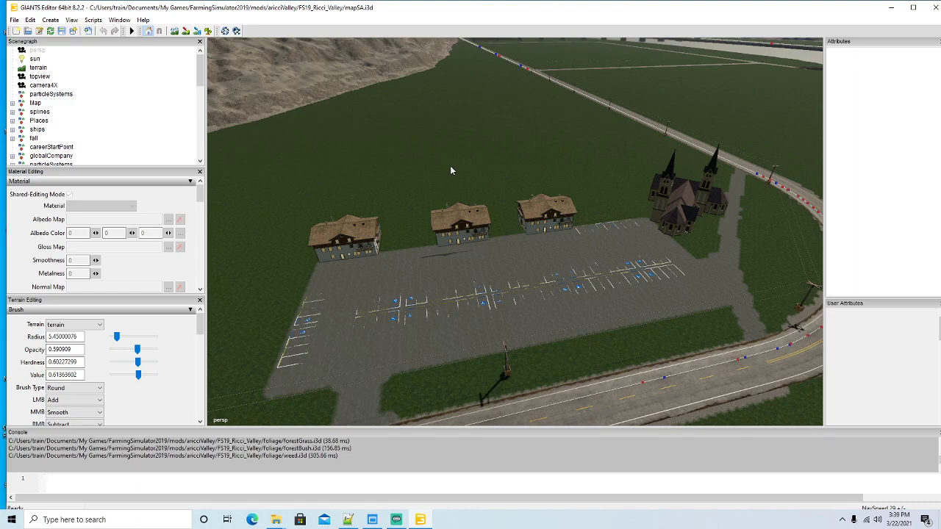
Examine the parking lot with its three houses and the church beside the bridge road from near and far
scroll(502, 257, down, 10)
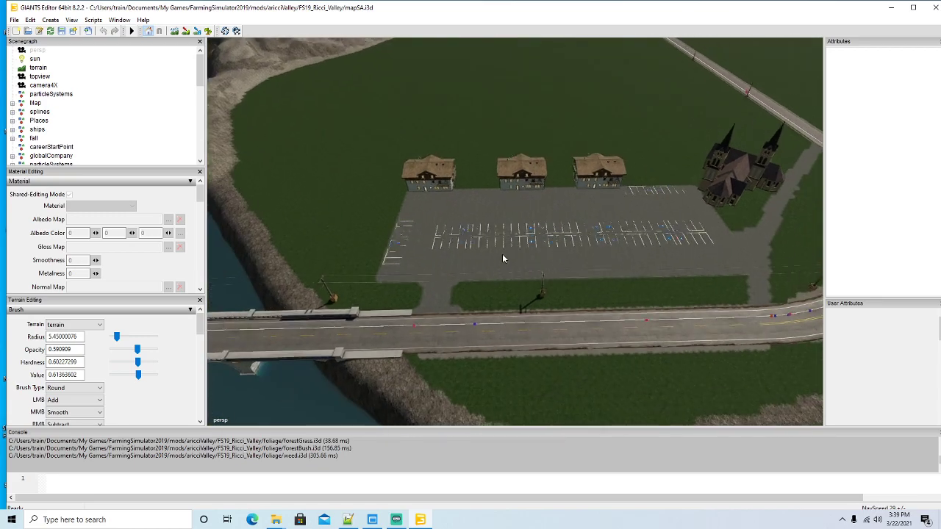
scroll(503, 258, up, 10)
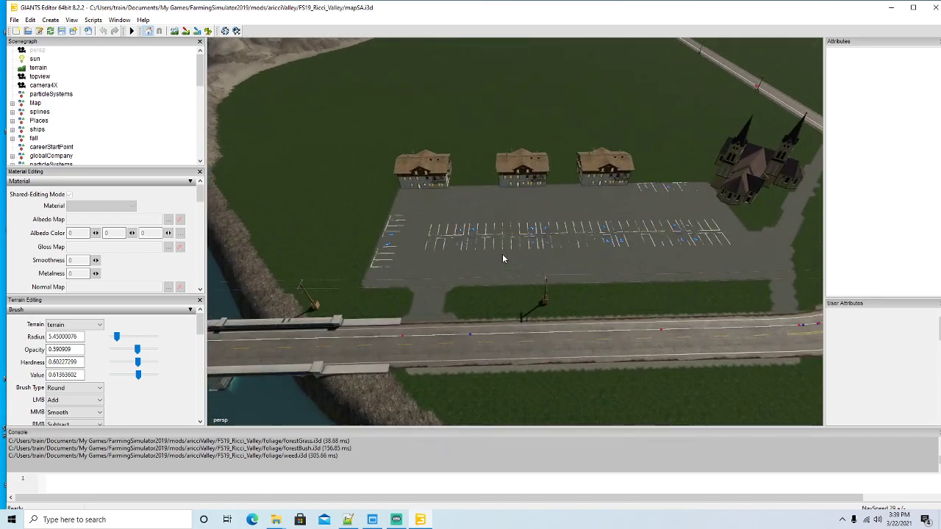
scroll(503, 259, up, 3)
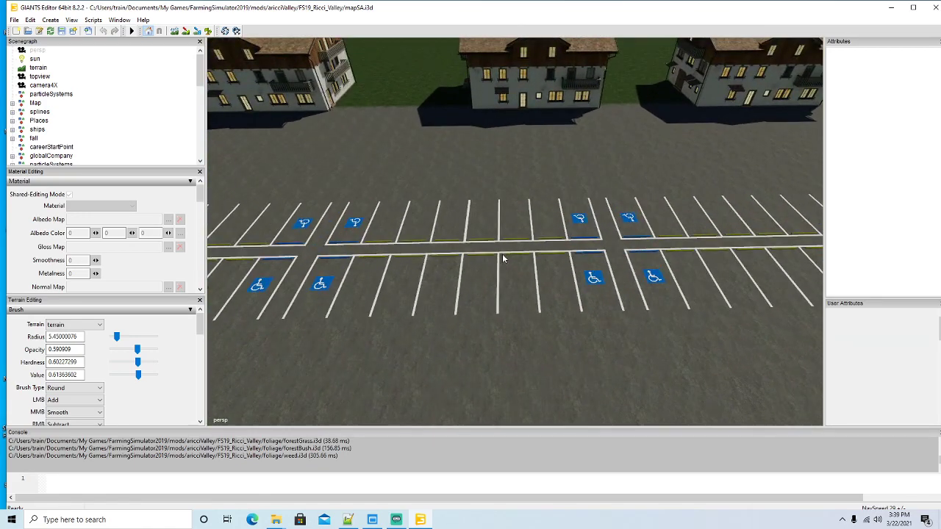
scroll(503, 259, down, 12)
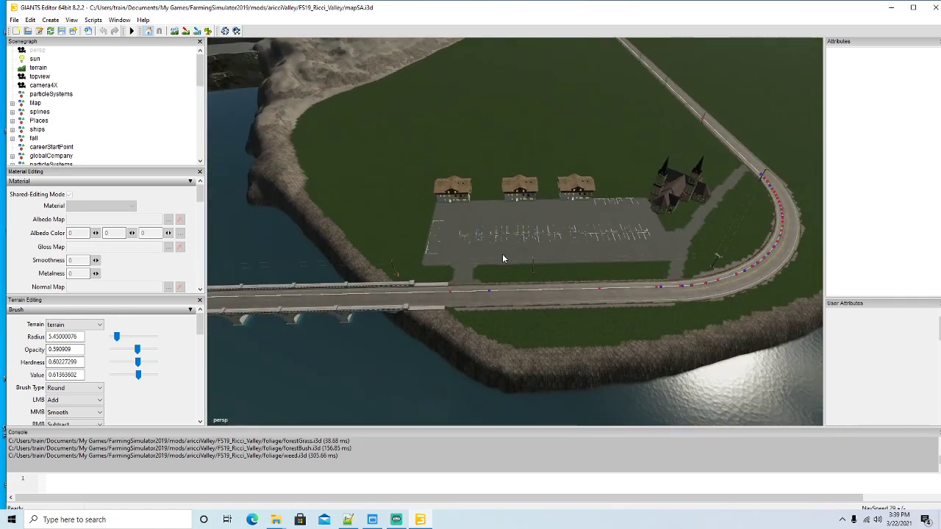
scroll(503, 258, up, 8)
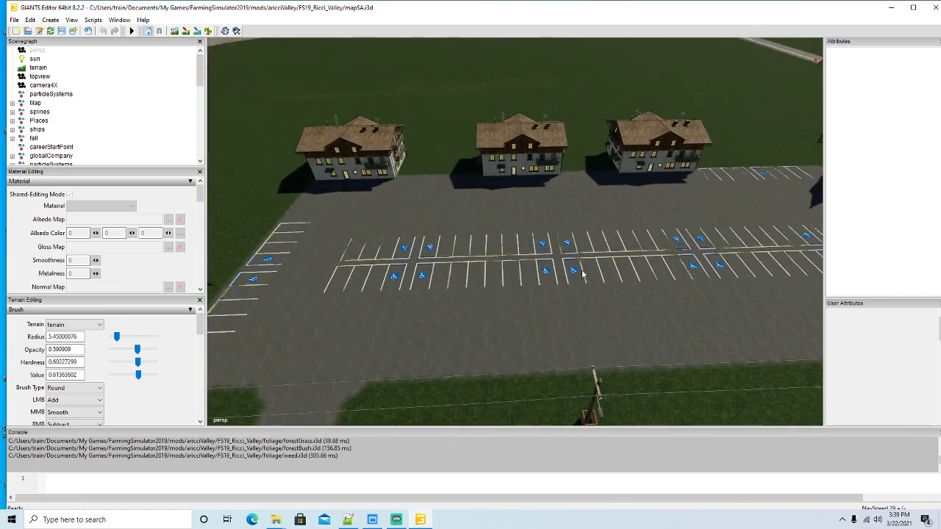
scroll(581, 273, down, 8)
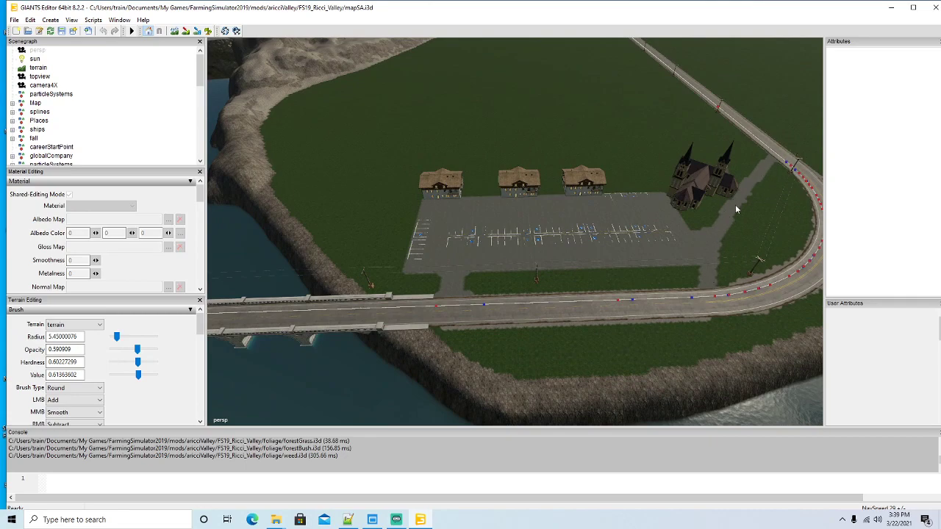
scroll(616, 279, up, 8)
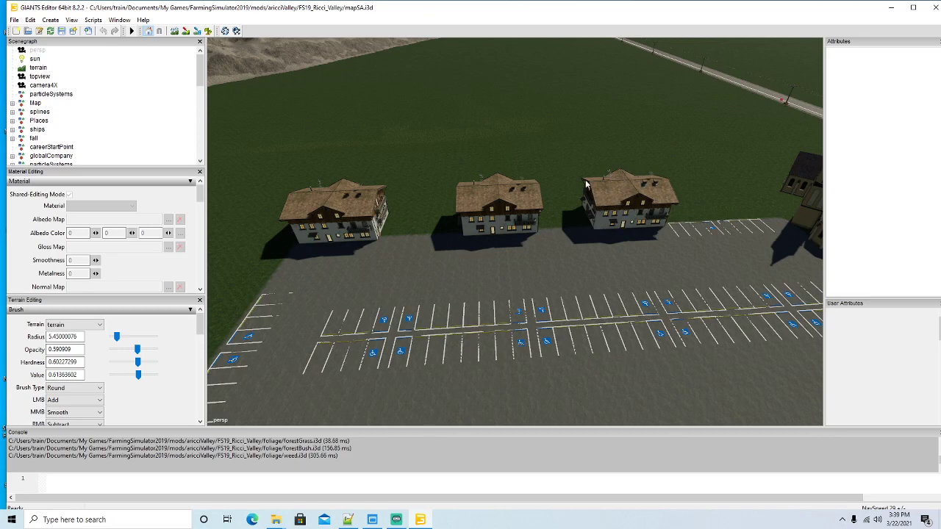
drag(630, 261, 591, 245)
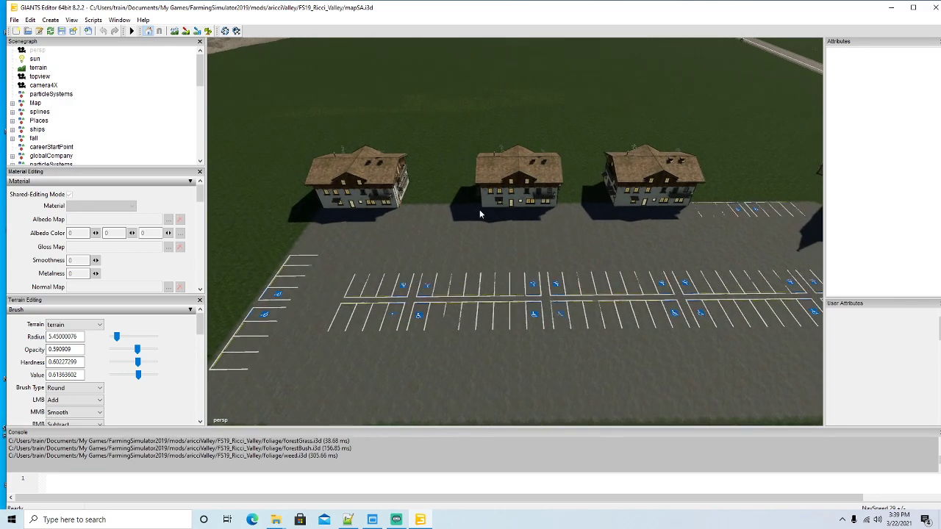
drag(446, 218, 410, 220)
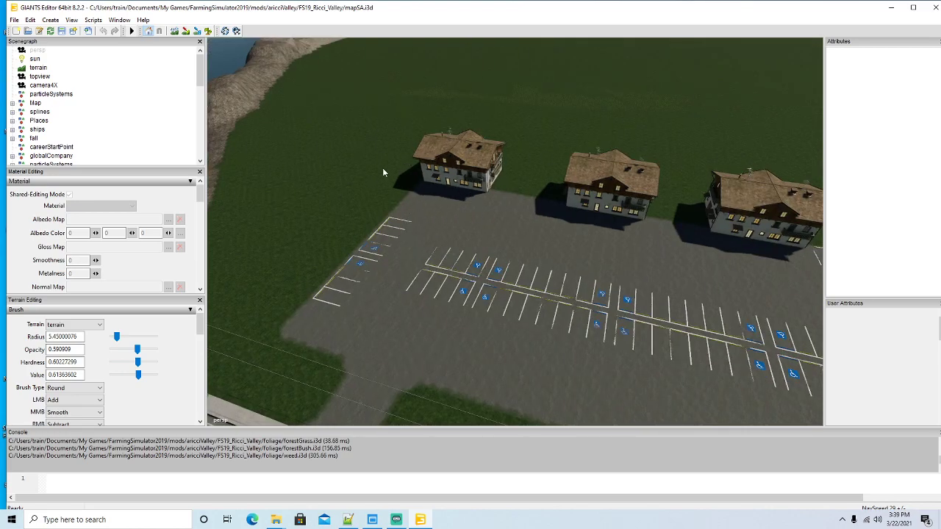
drag(436, 209, 483, 214)
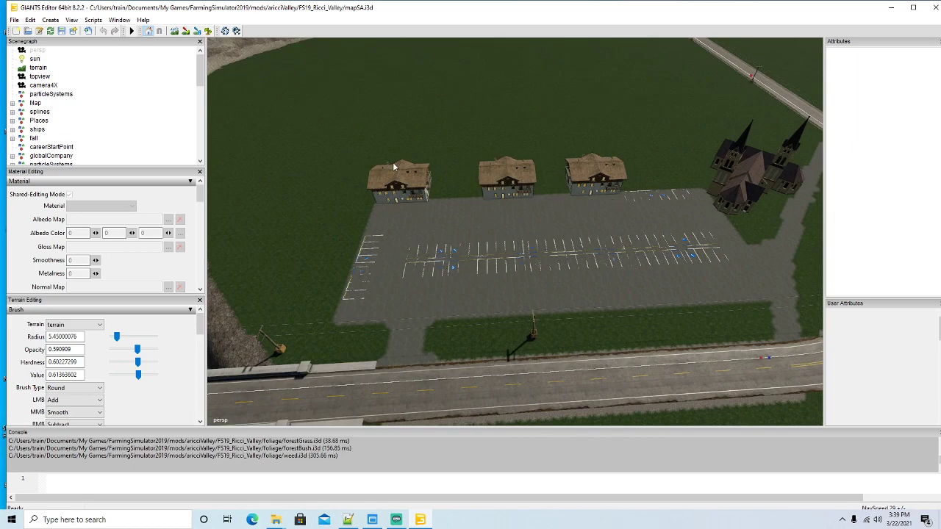
drag(491, 249, 475, 234)
drag(510, 261, 377, 265)
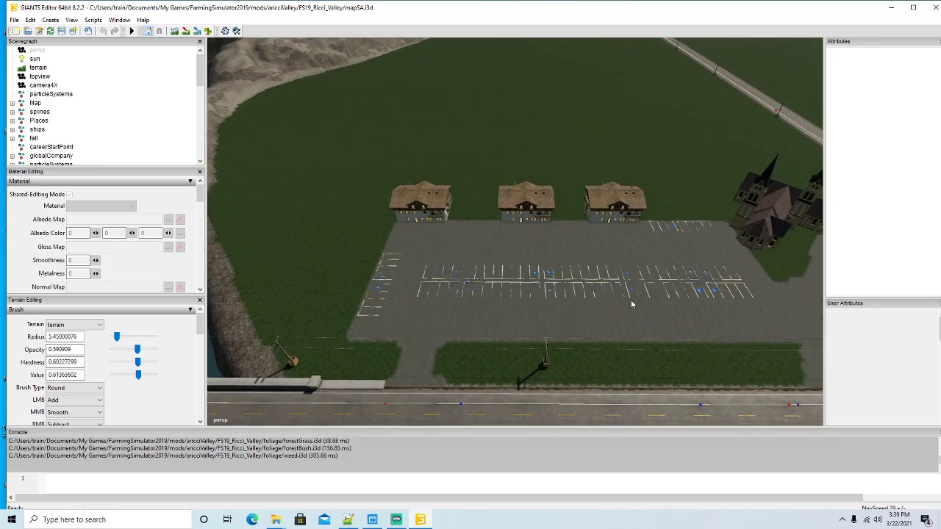
drag(602, 300, 529, 267)
Select the church's main building to locate its churchArea group in the scenegraph, and collapse that group
scroll(663, 242, up, 10)
scroll(529, 267, down, 8)
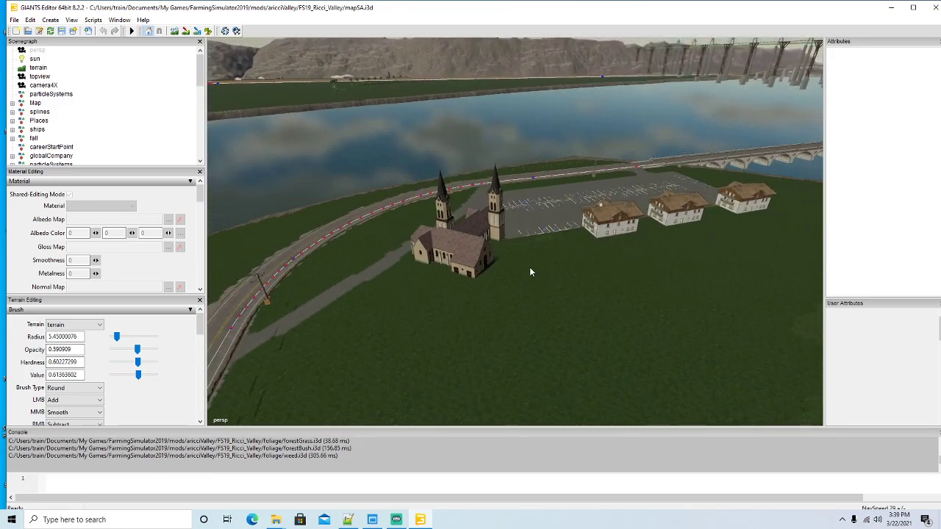
drag(648, 259, 684, 324)
scroll(641, 297, up, 5)
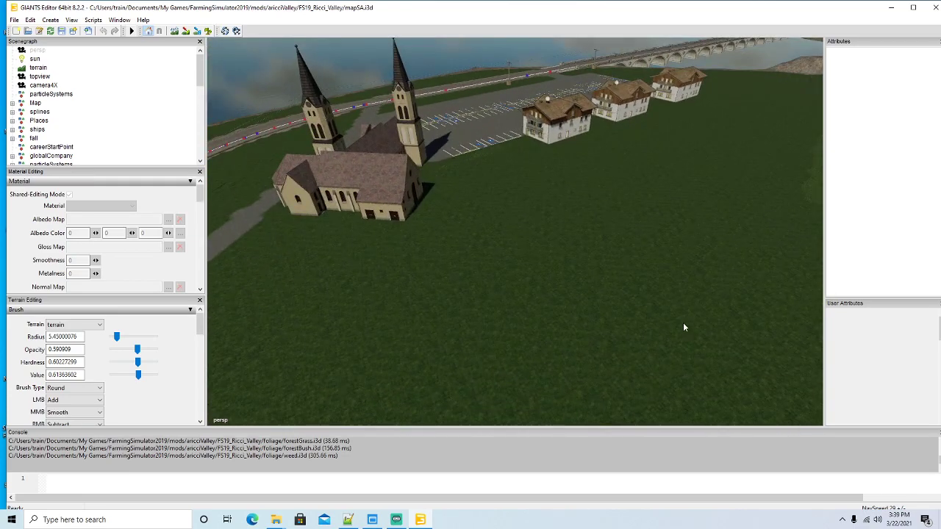
scroll(687, 329, down, 4)
click(417, 206)
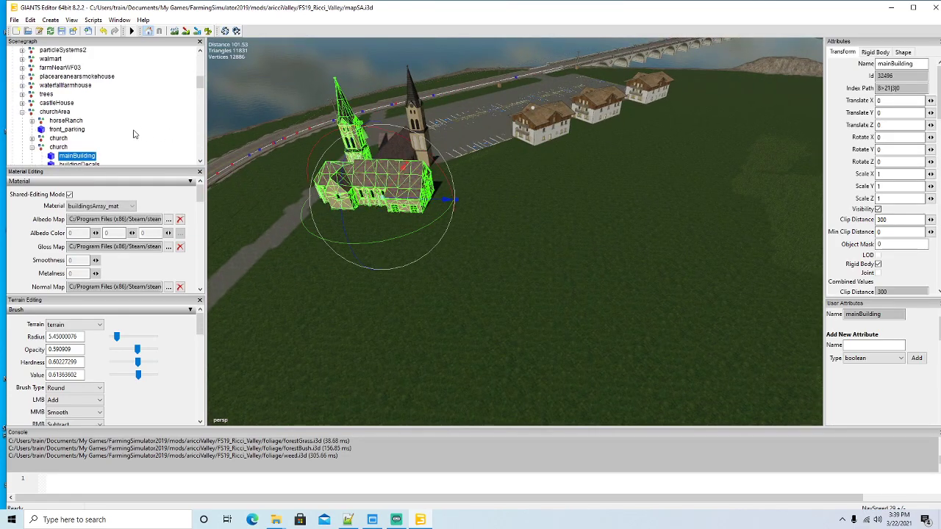
scroll(71, 149, down, 1)
click(31, 120)
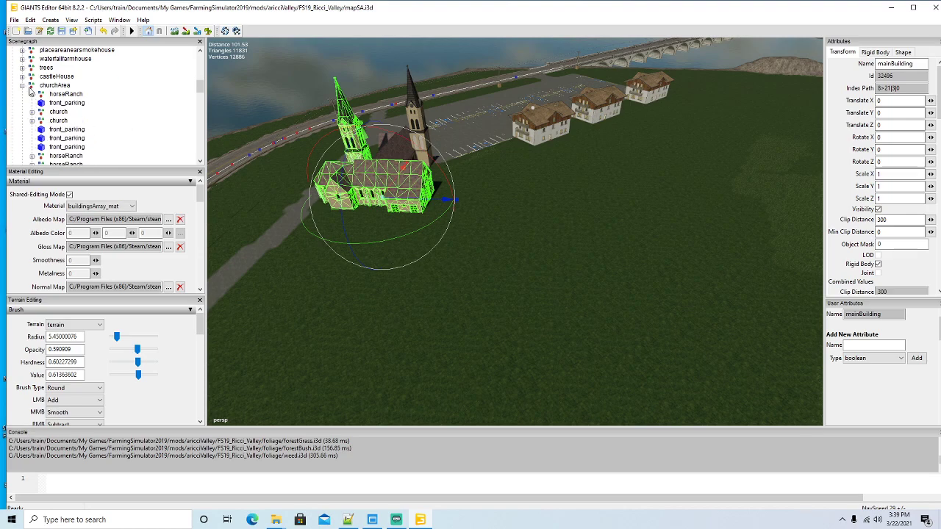
scroll(71, 108, down, 3)
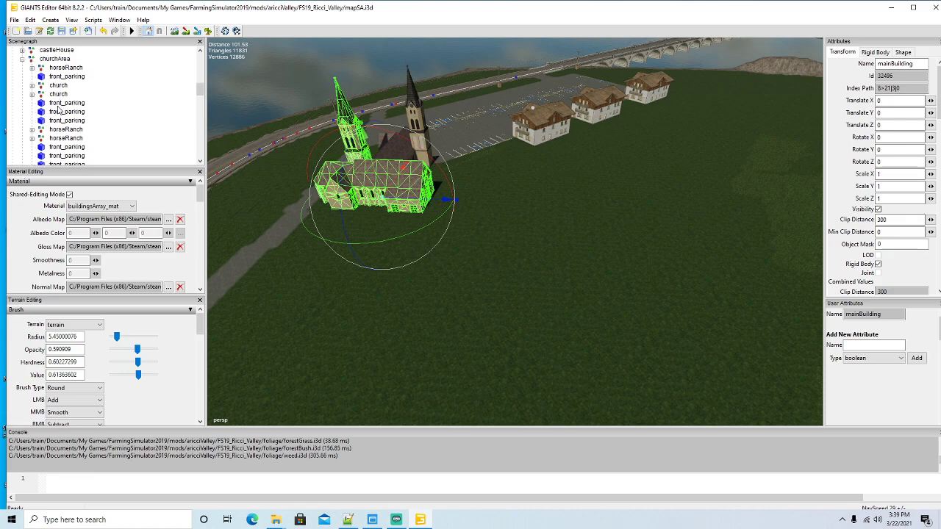
scroll(59, 111, down, 1)
scroll(64, 112, up, 3)
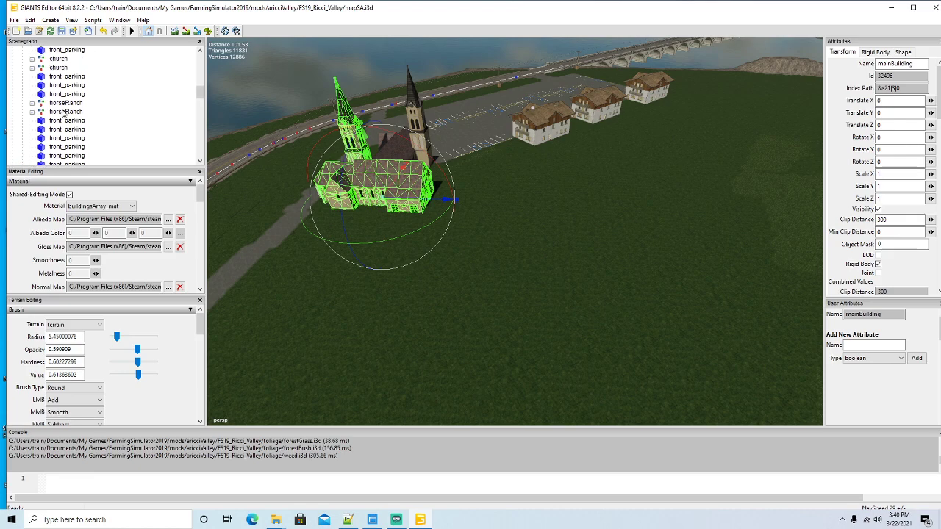
click(23, 95)
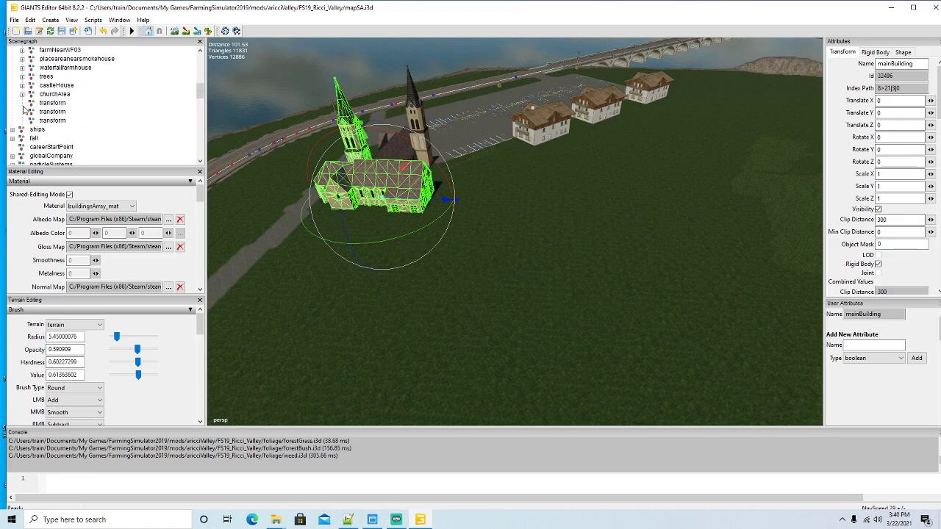
Move the first empty transform group listed below churchArea into the churchArea group by cutting and pasting it
click(45, 103)
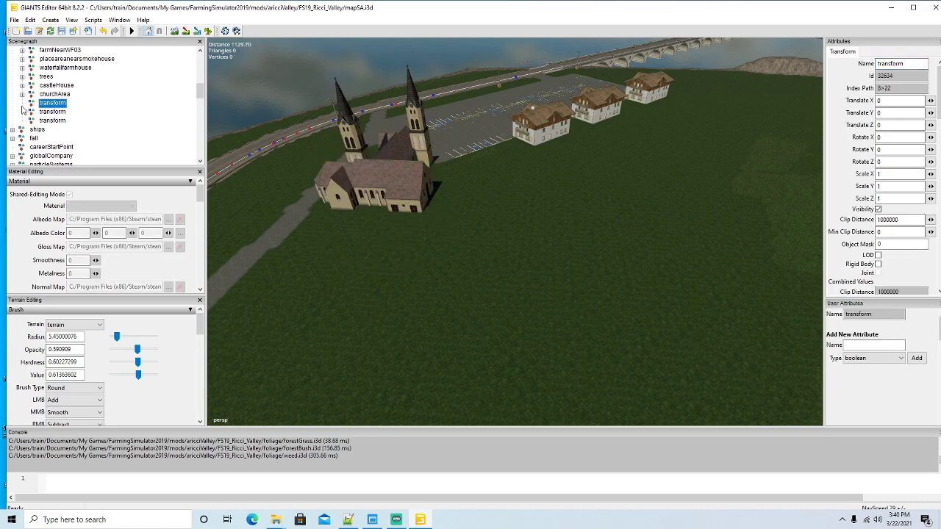
click(30, 21)
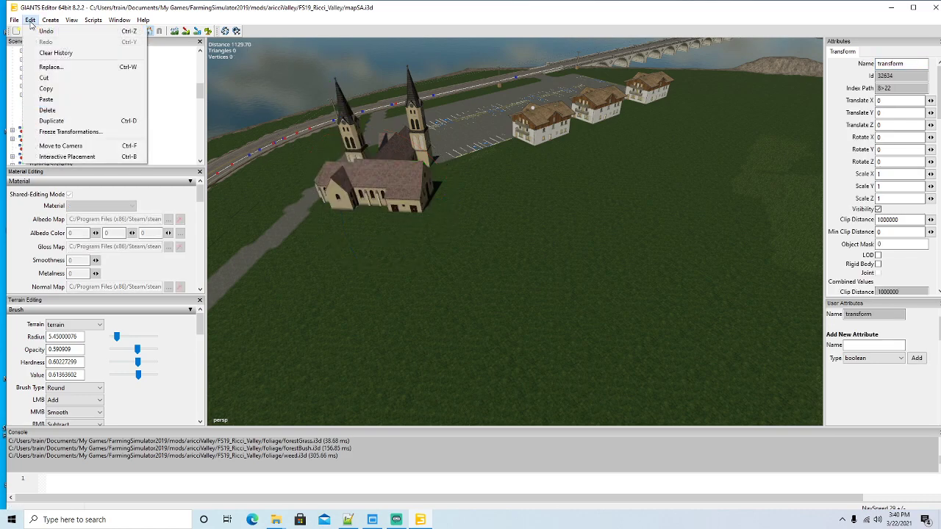
click(44, 78)
click(36, 97)
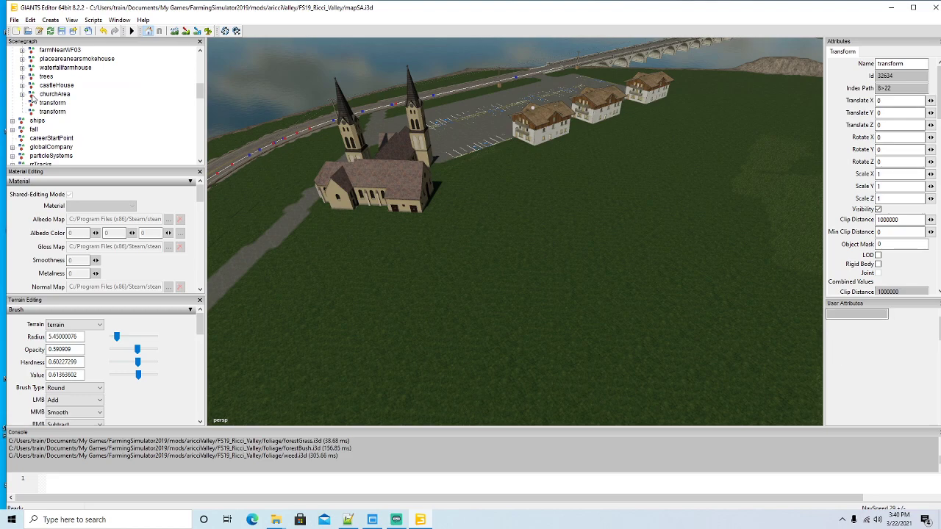
click(31, 20)
click(46, 99)
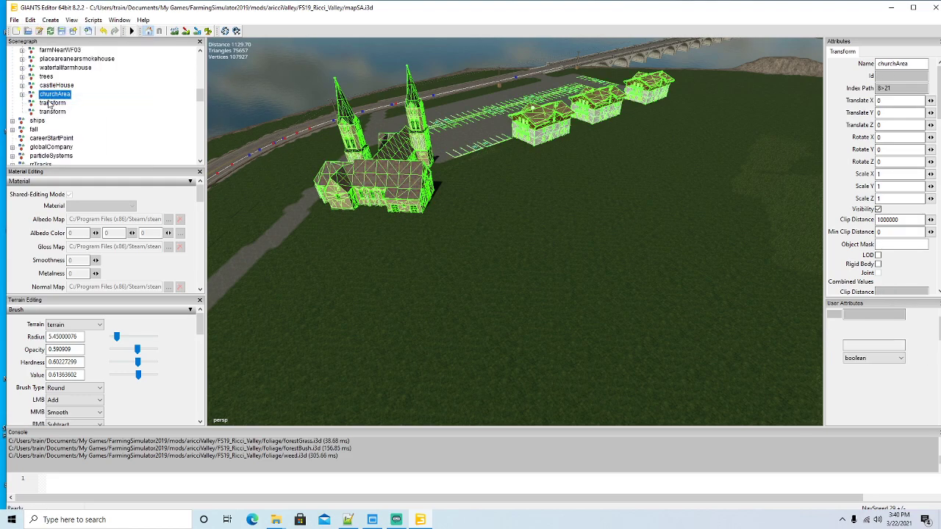
Rename the empty transform group inside churchArea to decor
double_click(912, 64)
text(decor)
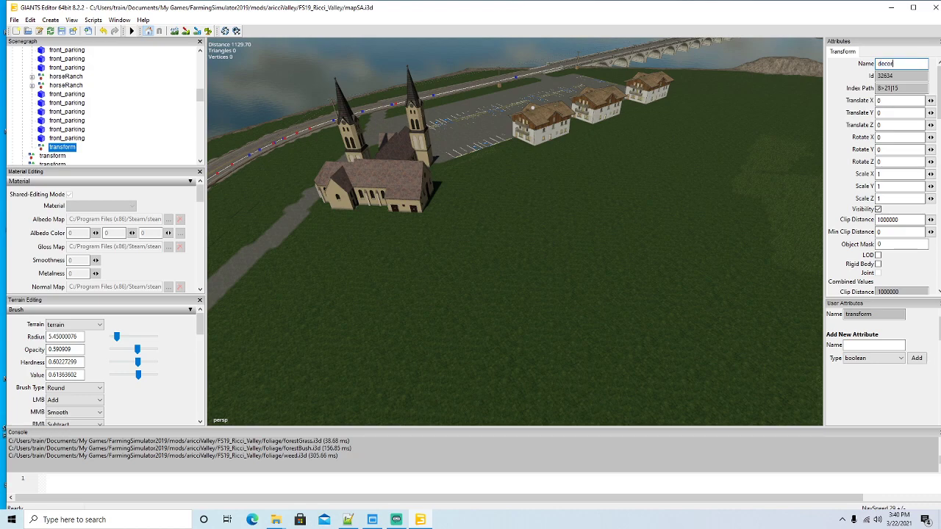
key(Return)
Start a file import and browse to the newBuildings folder under mods\aricciValley\FS19_Ricci_Valley
drag(398, 280, 539, 294)
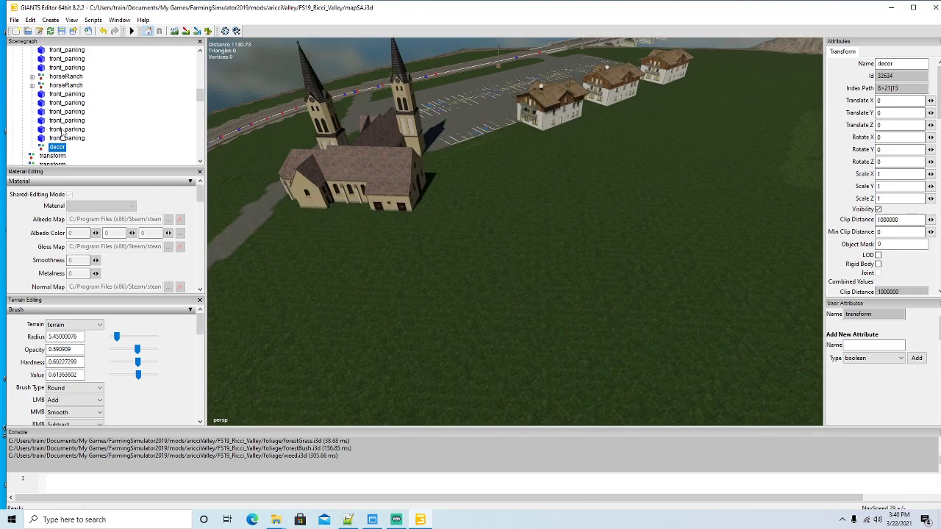
click(14, 19)
click(41, 125)
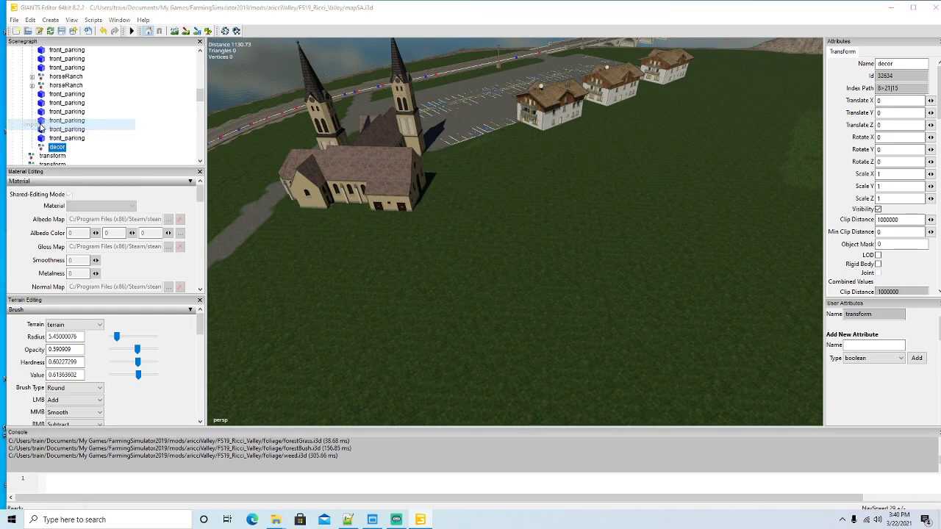
click(409, 68)
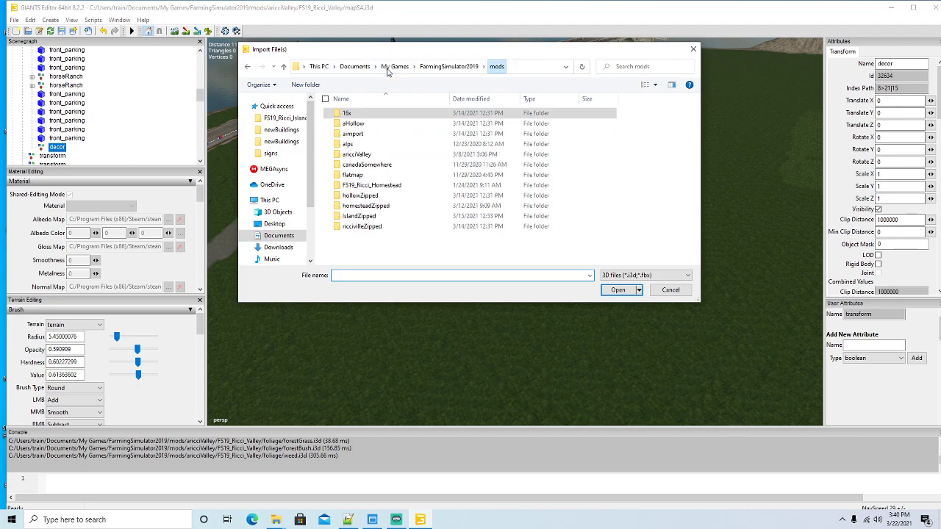
double_click(358, 154)
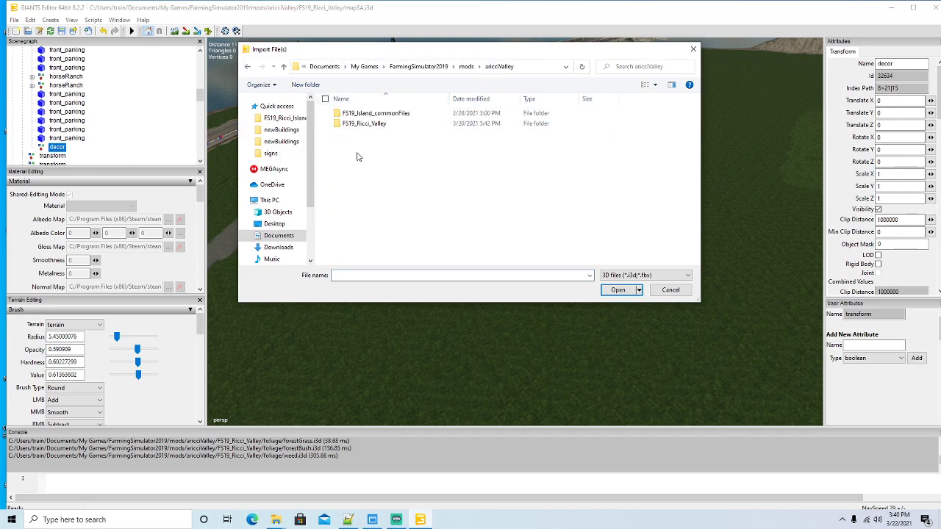
double_click(377, 125)
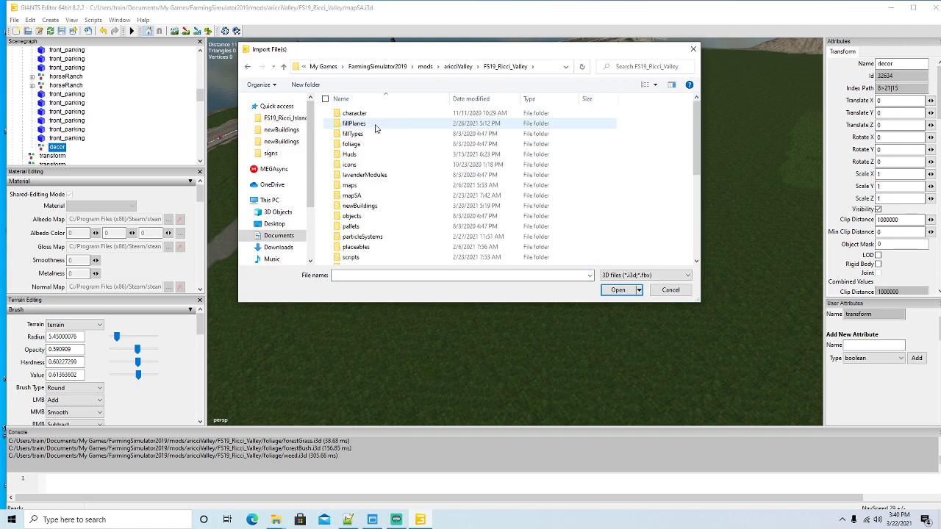
scroll(363, 154, down, 3)
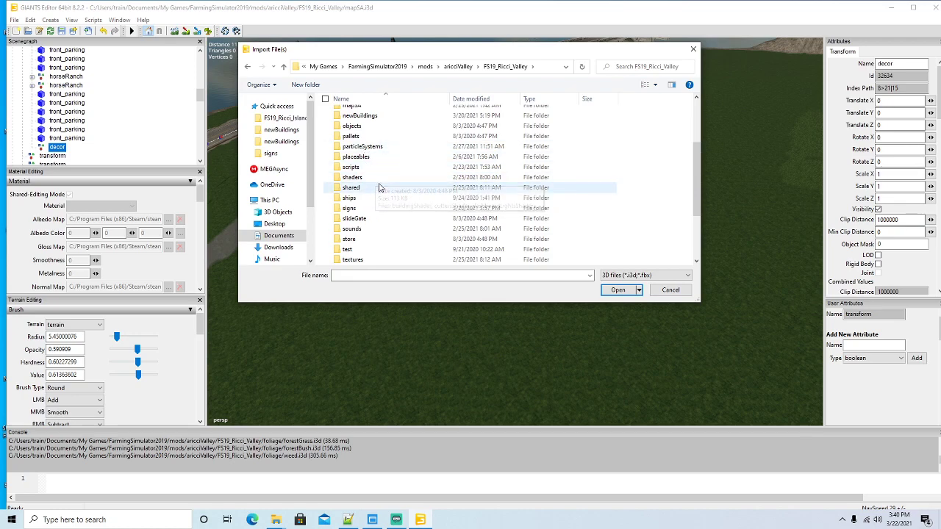
scroll(376, 184, up, 3)
double_click(371, 206)
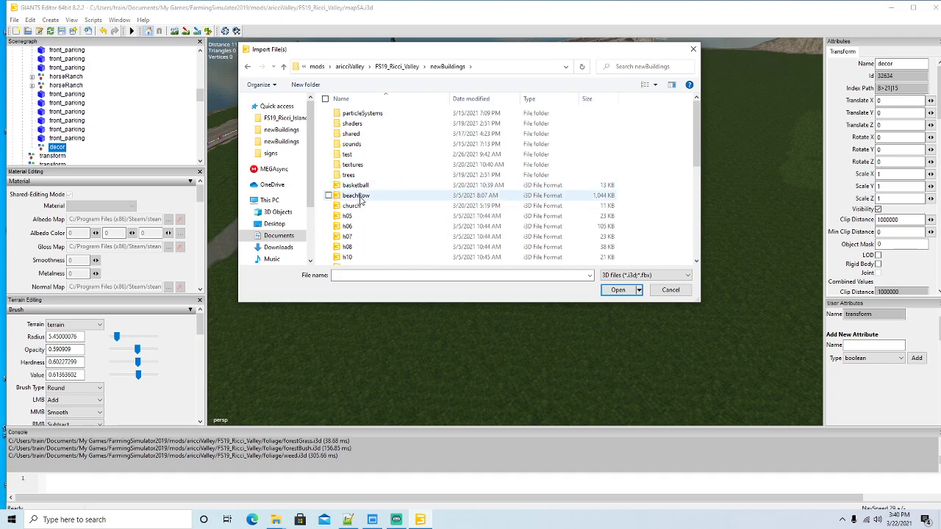
Import the pl1 i3d file from the newBuildings folder into the map
scroll(381, 198, down, 2)
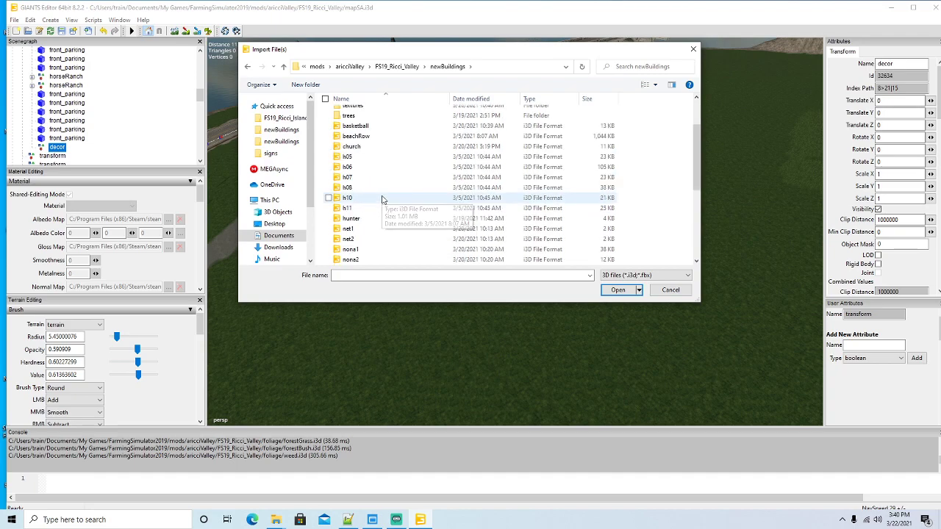
scroll(382, 199, down, 1)
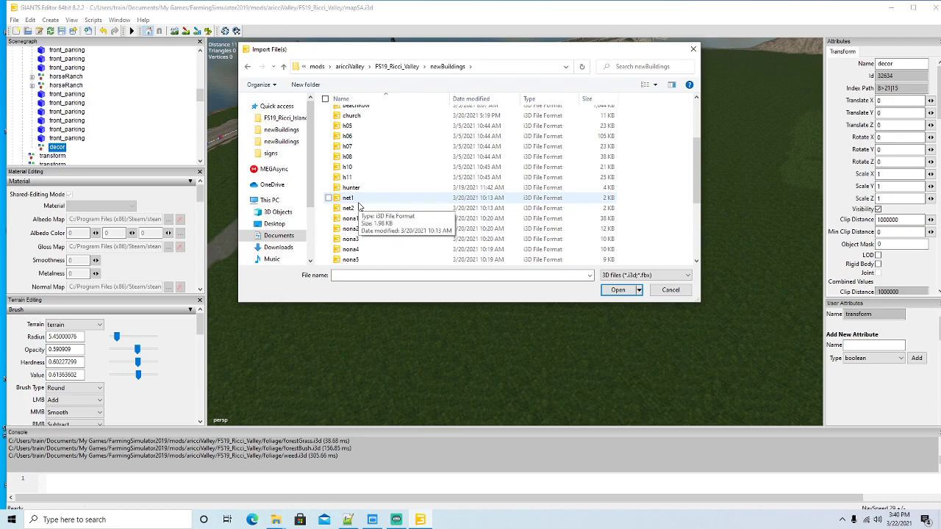
scroll(368, 200, down, 2)
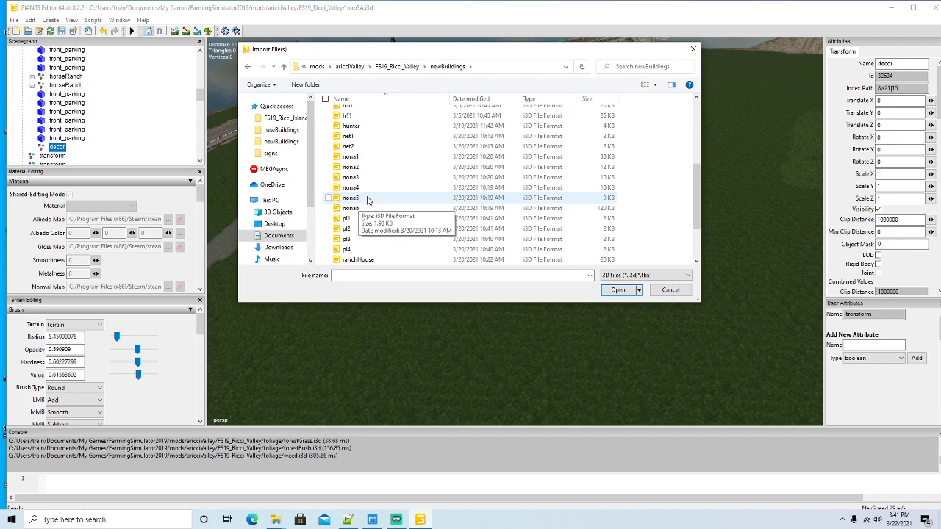
scroll(371, 200, down, 2)
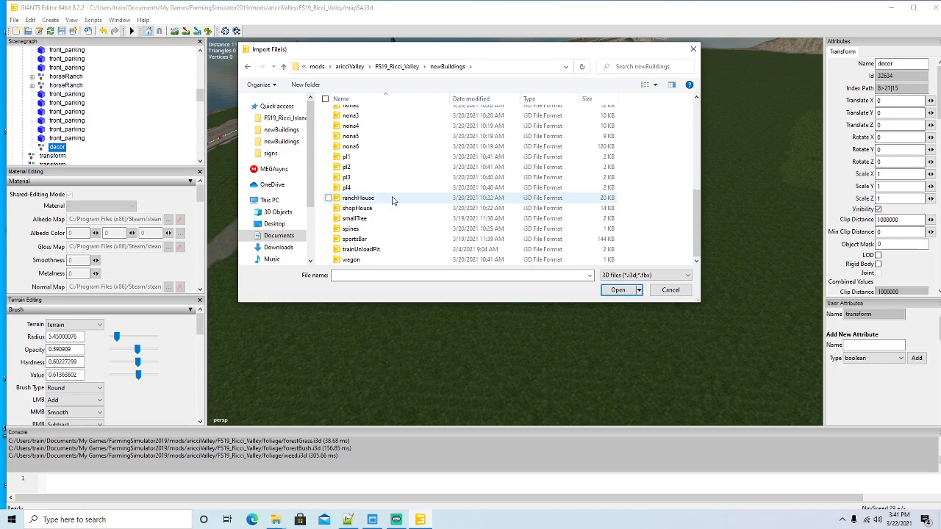
scroll(382, 197, up, 1)
click(344, 183)
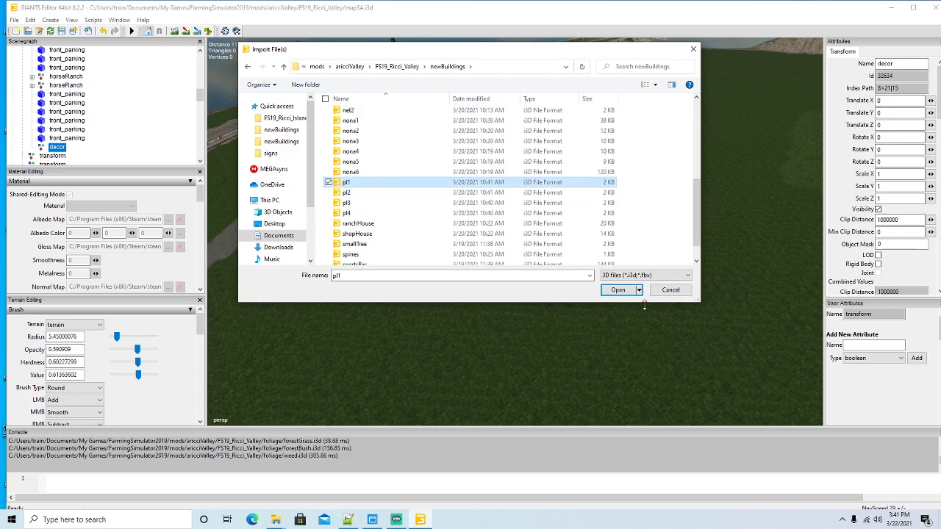
click(619, 292)
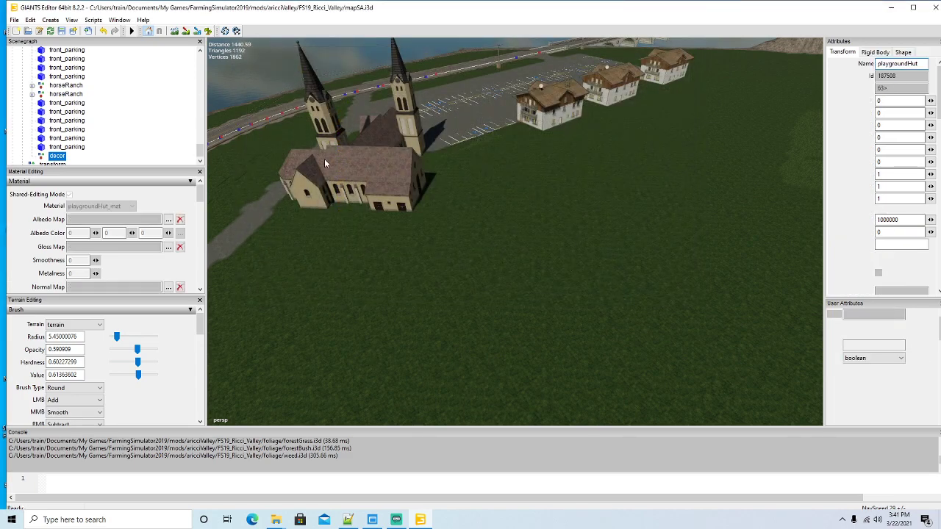
Move the imported playgroundHut into the decor group and place it interactively on the grass beside the church
scroll(149, 112, up, 1)
scroll(150, 112, up, 10)
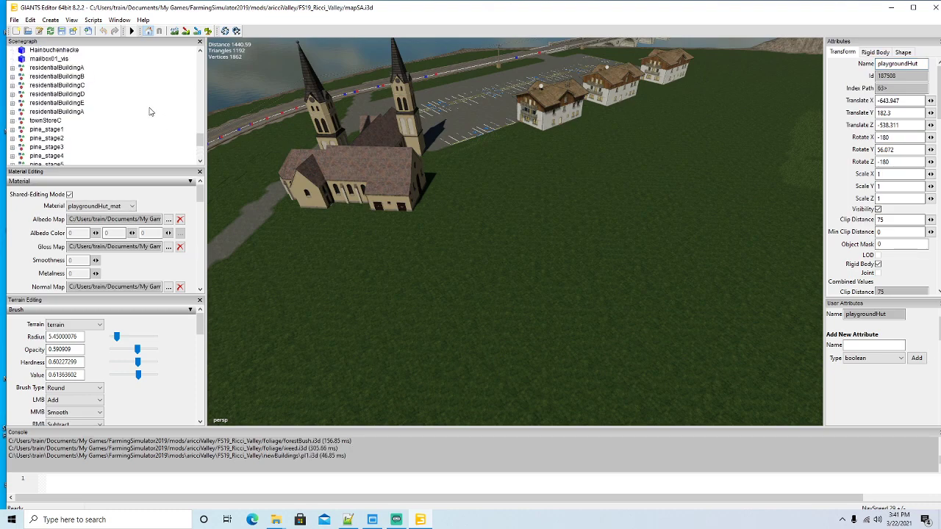
scroll(150, 111, up, 8)
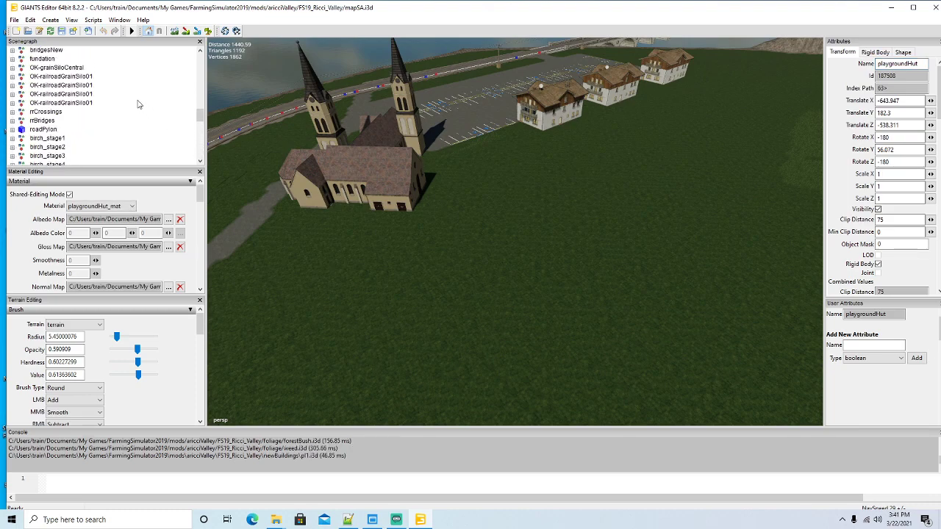
scroll(137, 103, up, 1)
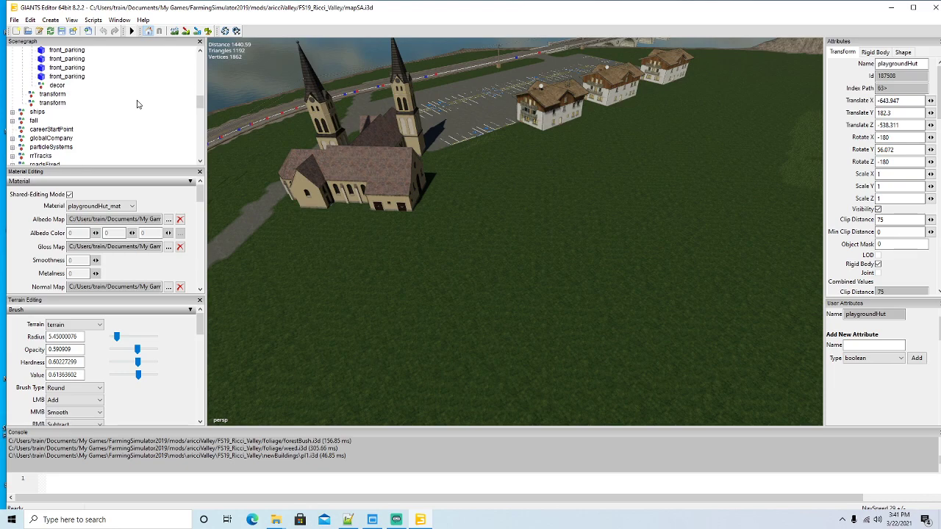
click(45, 78)
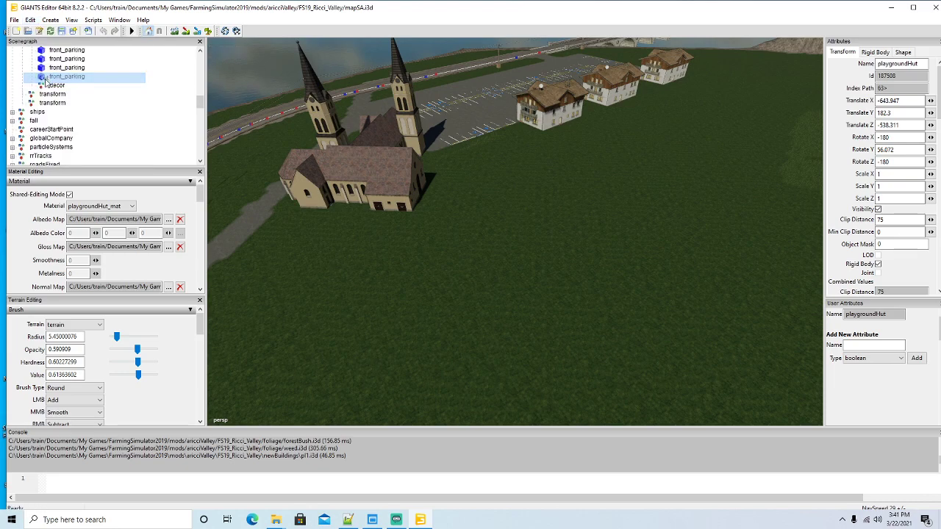
click(41, 85)
click(30, 20)
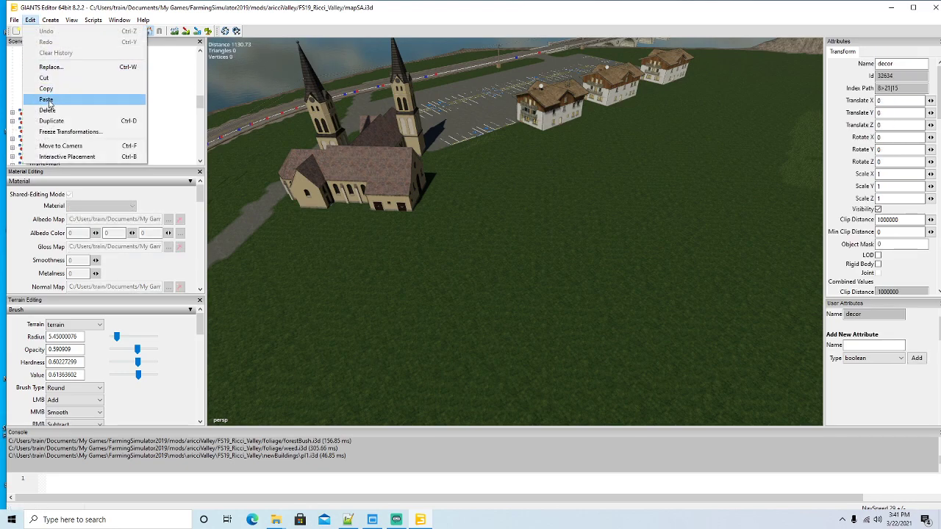
click(44, 100)
click(30, 20)
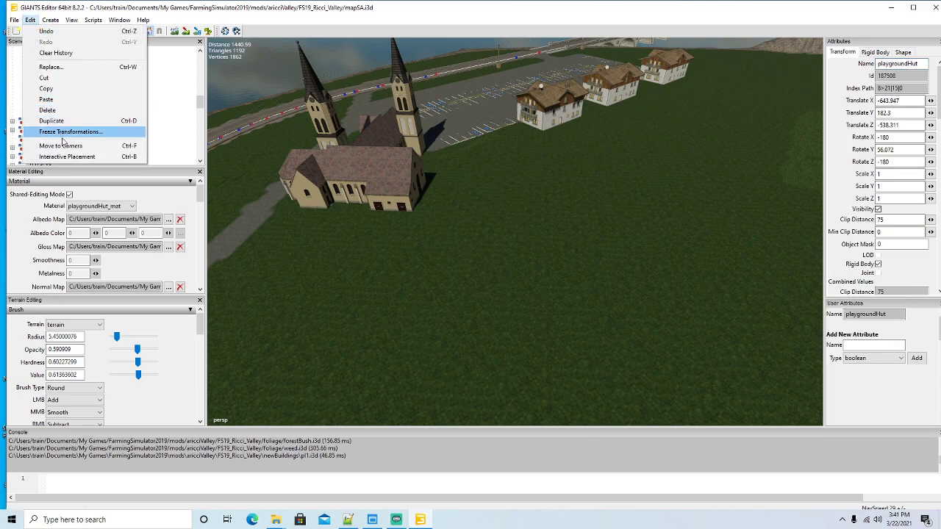
click(69, 158)
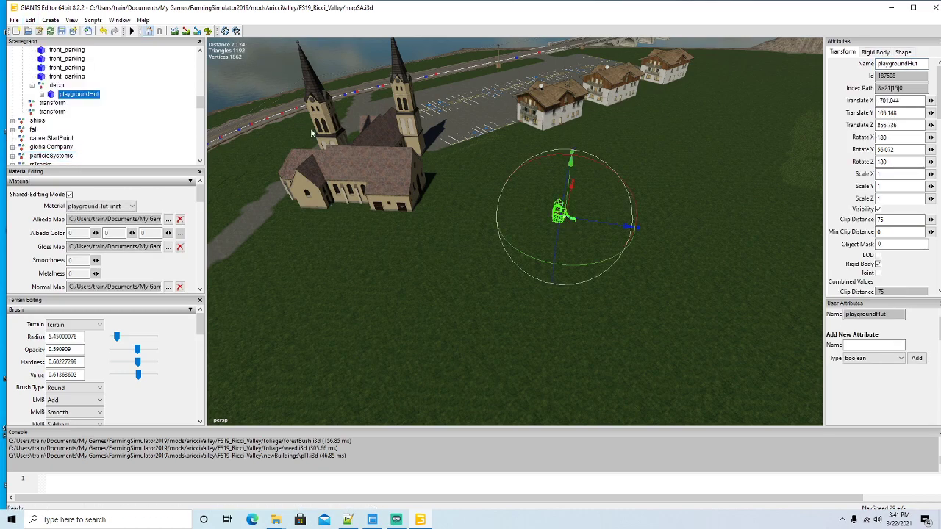
Import the pl2 i3d file from the newBuildings folder into the map
click(14, 20)
click(41, 125)
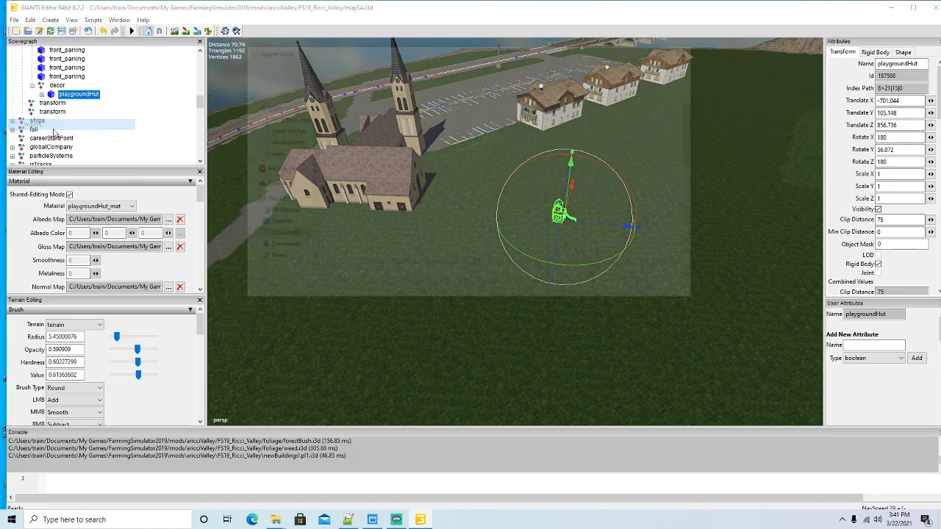
scroll(382, 221, down, 3)
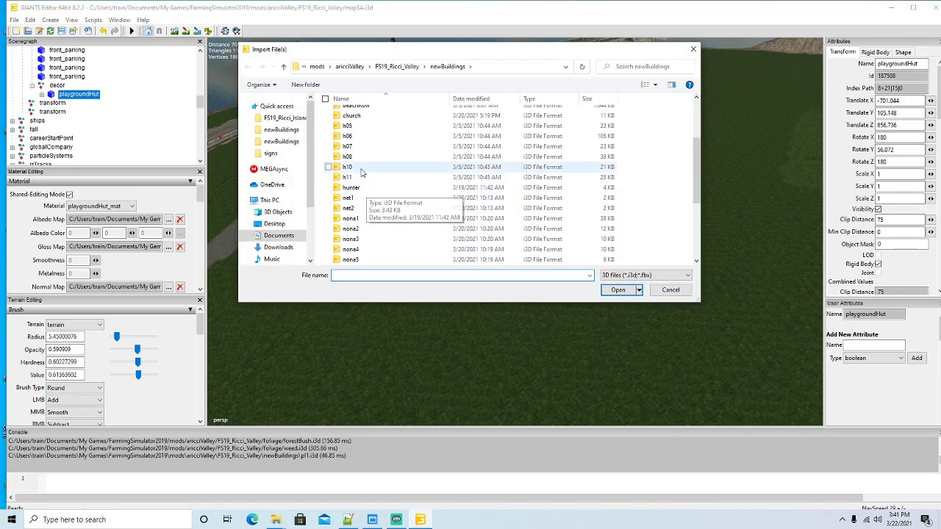
scroll(393, 197, down, 3)
click(416, 198)
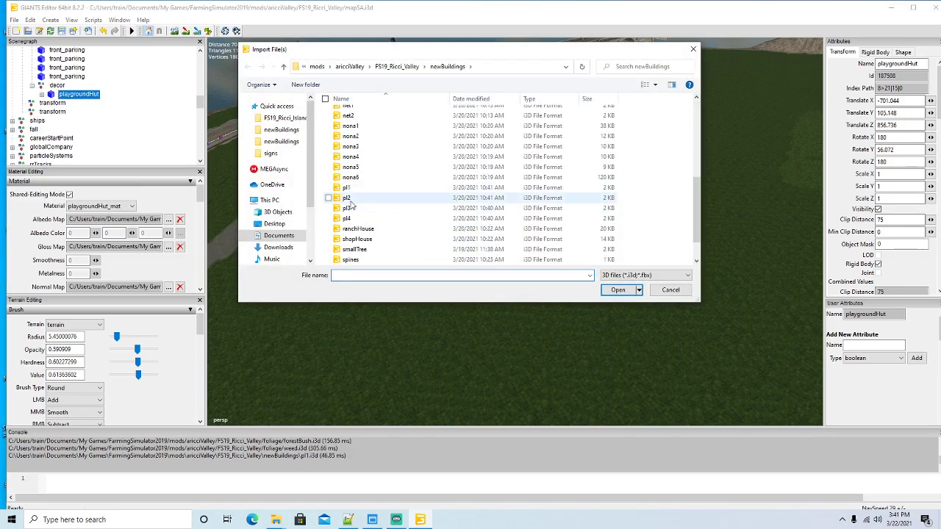
click(616, 290)
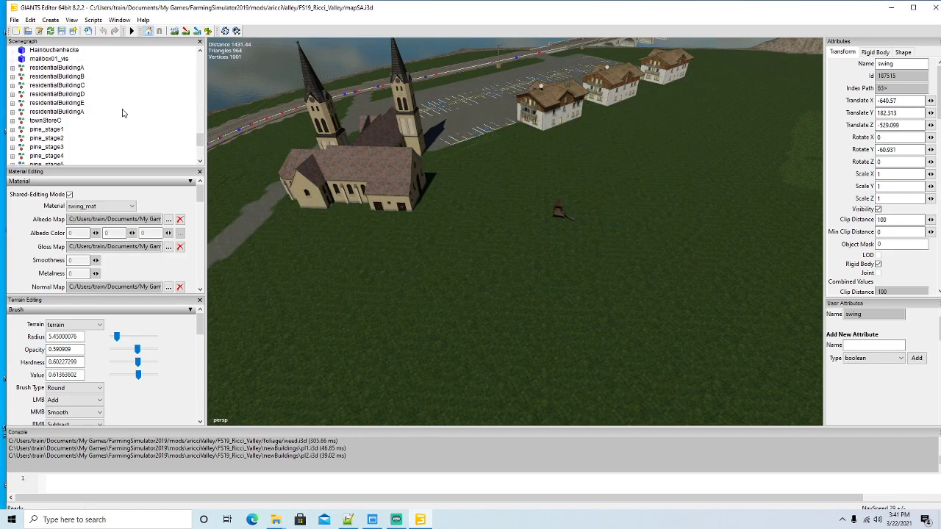
Move the imported swing into the decor group and place it interactively on the grass near the playground hut
scroll(123, 113, up, 10)
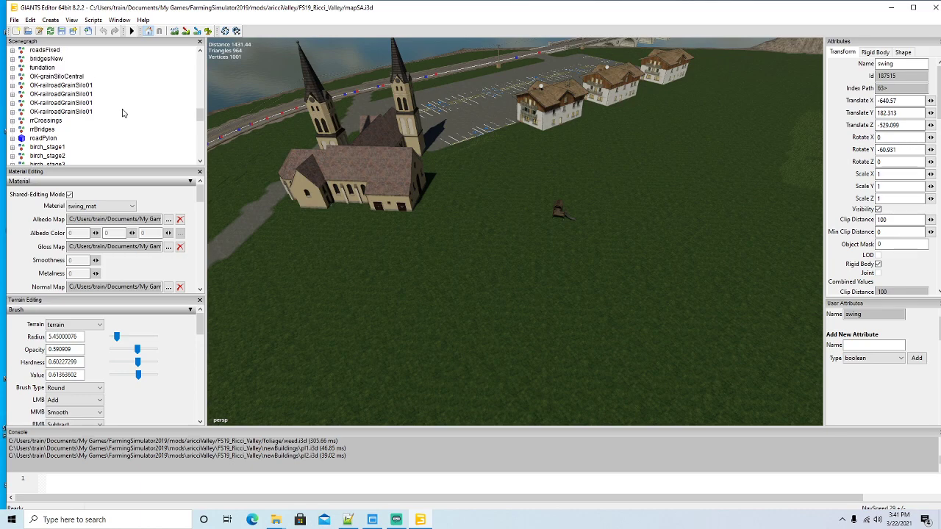
scroll(123, 113, up, 4)
click(30, 20)
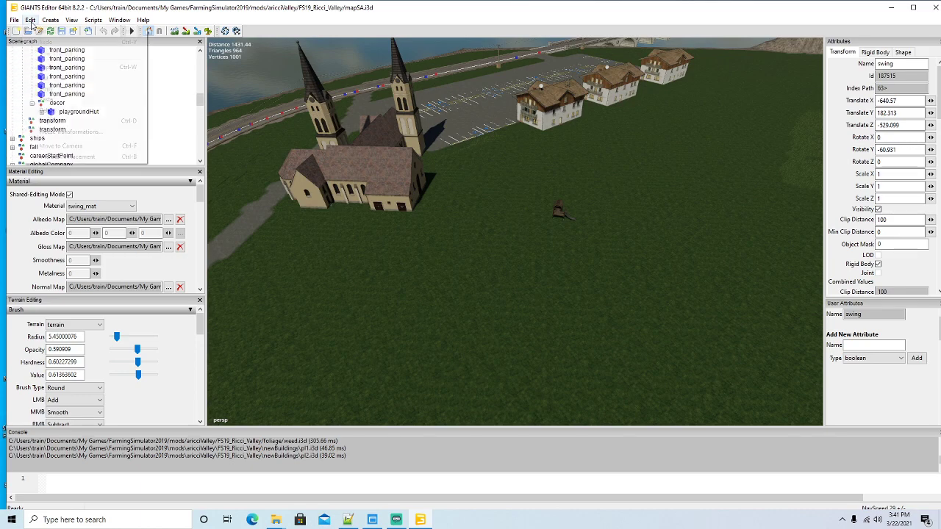
click(45, 78)
click(44, 103)
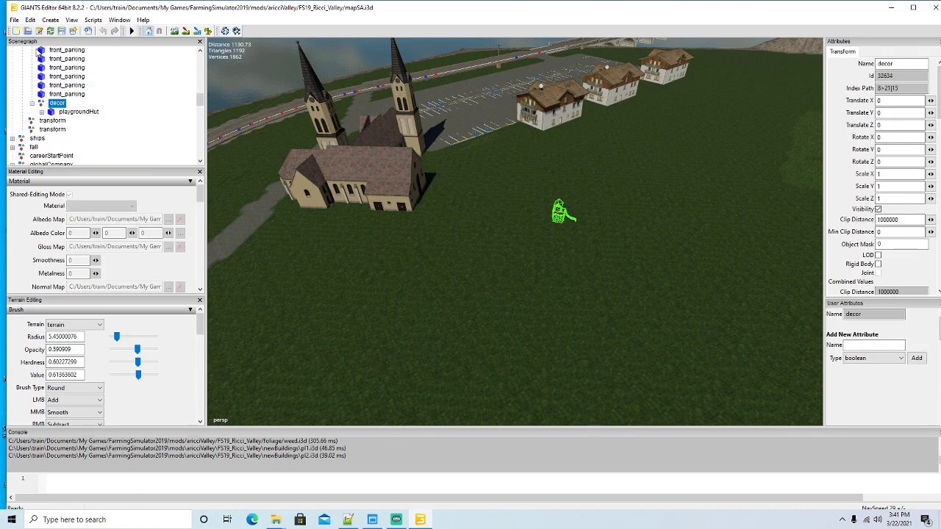
click(30, 20)
click(44, 94)
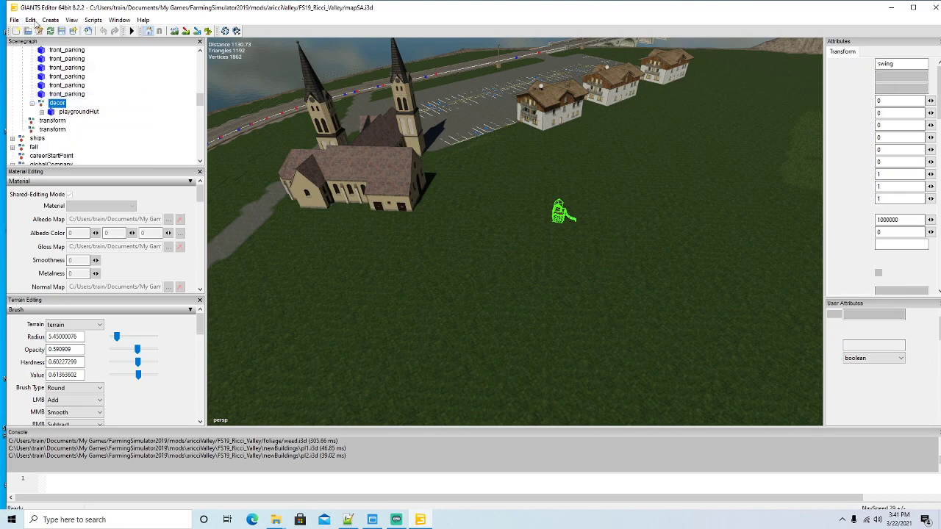
click(30, 20)
click(66, 156)
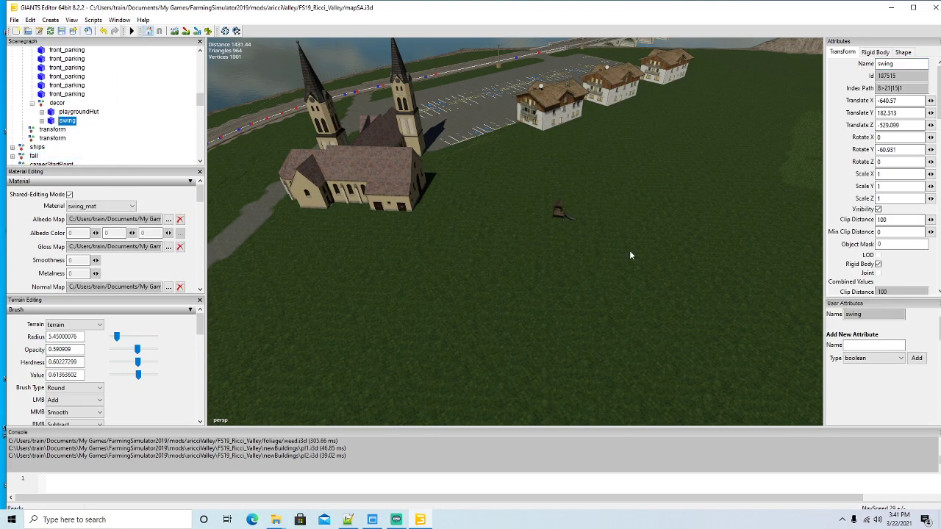
click(630, 256)
Import the pl3 i3d file from the newBuildings folder into the map
click(14, 20)
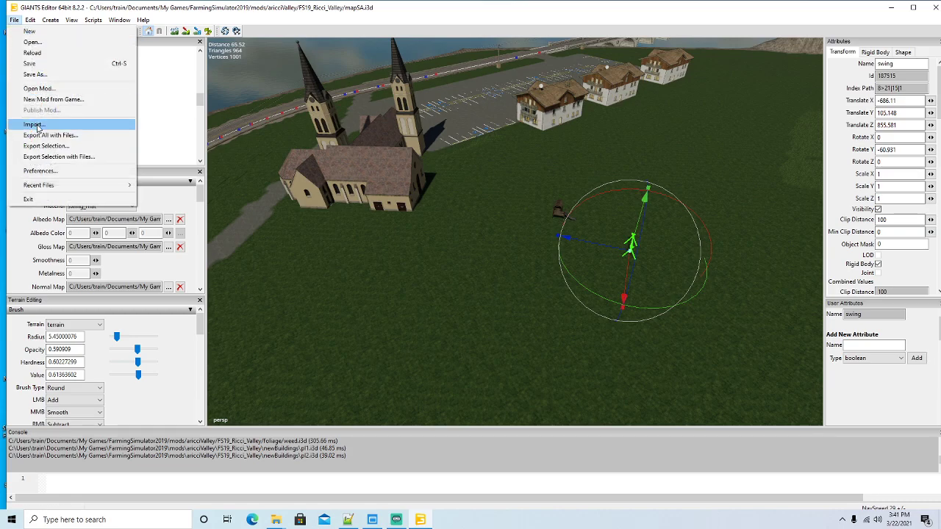
click(36, 125)
scroll(395, 228, down, 3)
click(346, 178)
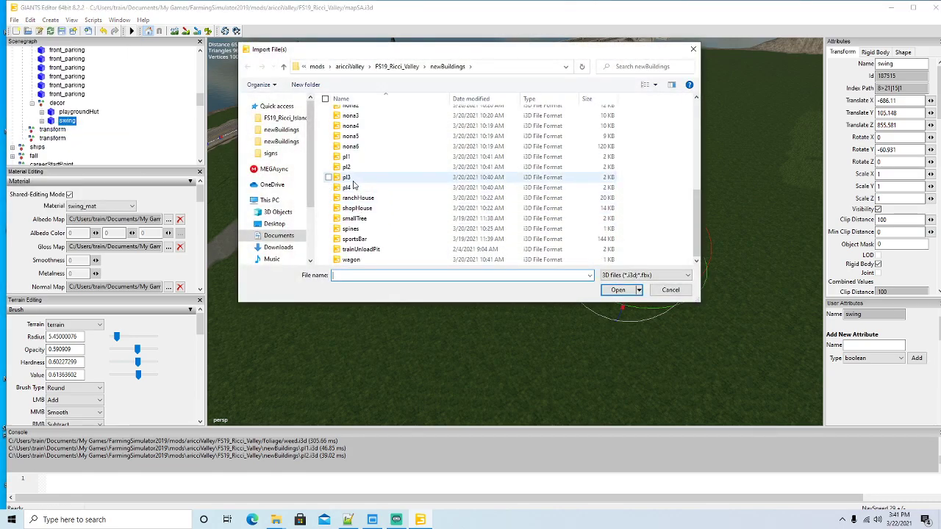
click(617, 290)
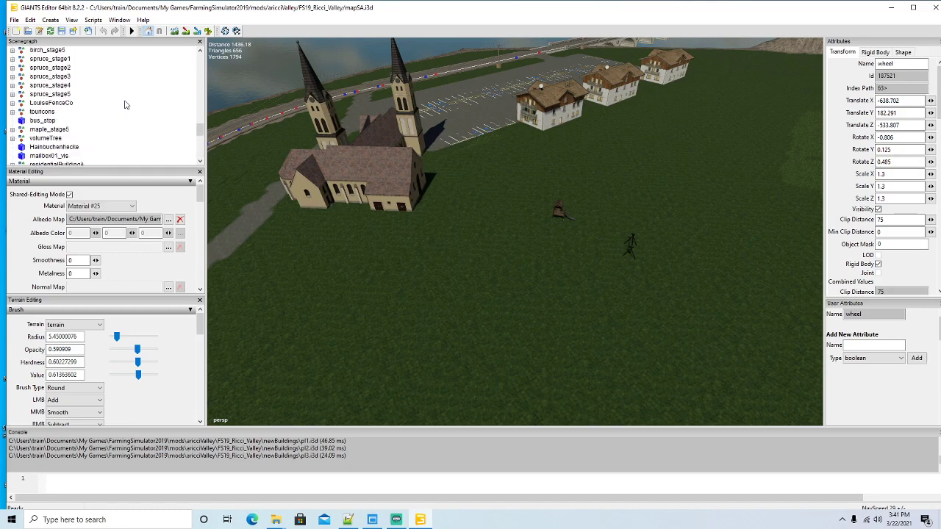
Move the imported wheel into the decor group and place it interactively on the grass near the hut and the swing
scroll(125, 105, up, 10)
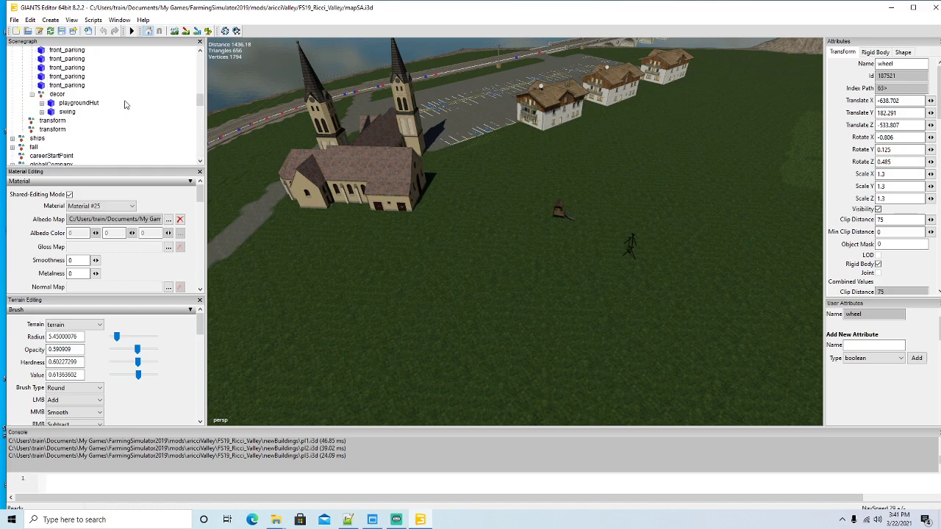
click(31, 20)
click(45, 79)
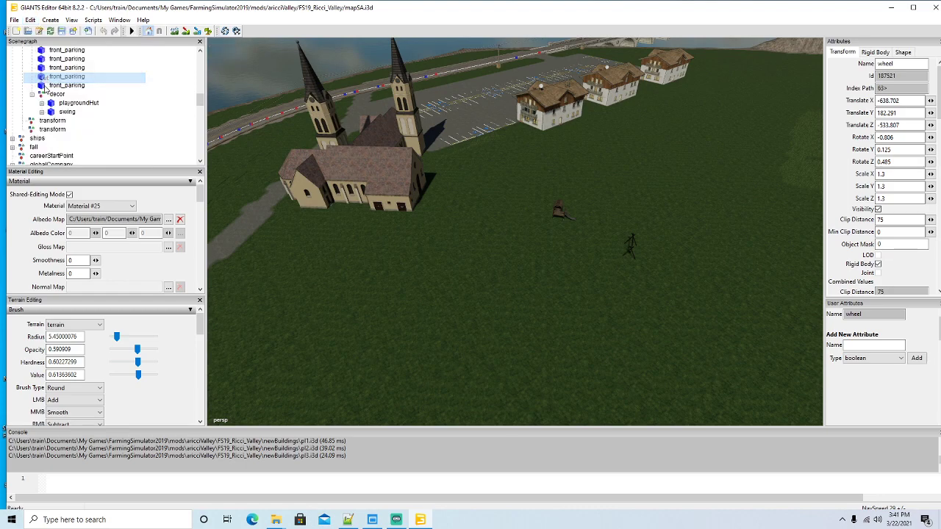
click(41, 96)
click(30, 20)
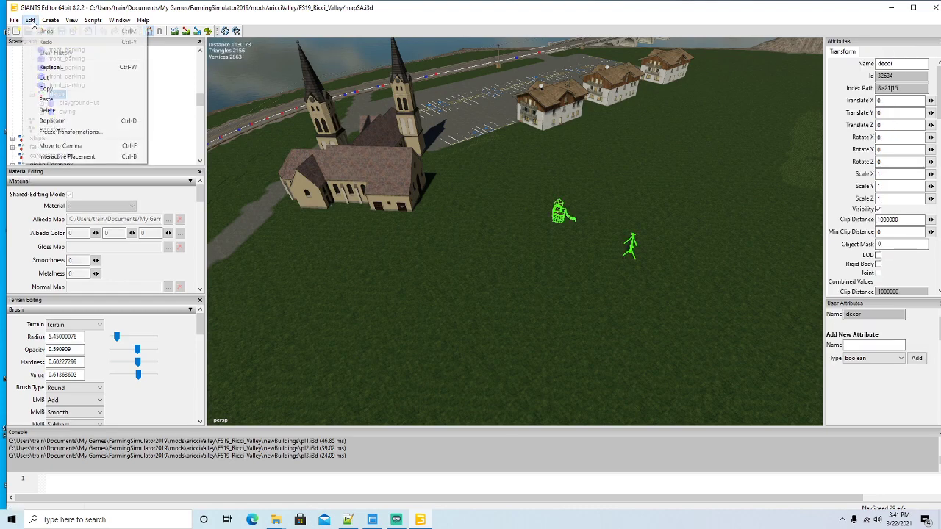
click(45, 100)
click(30, 20)
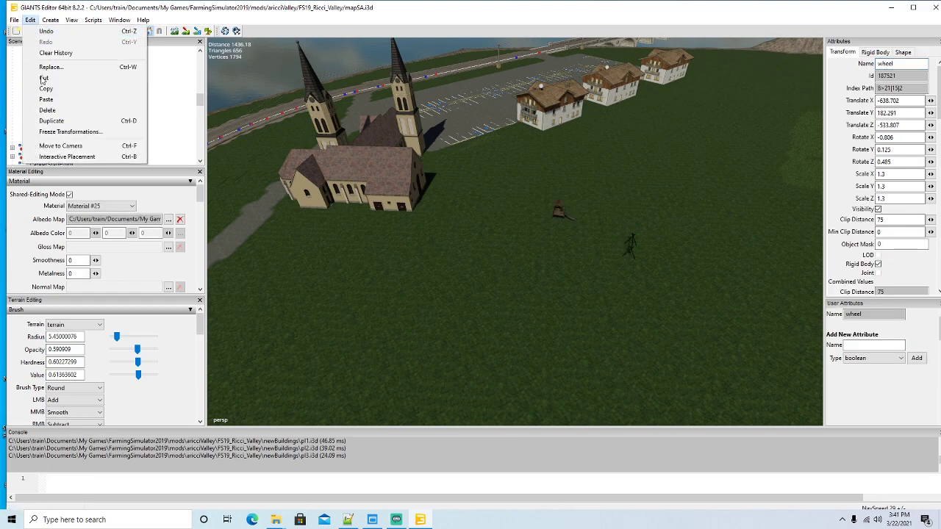
click(62, 157)
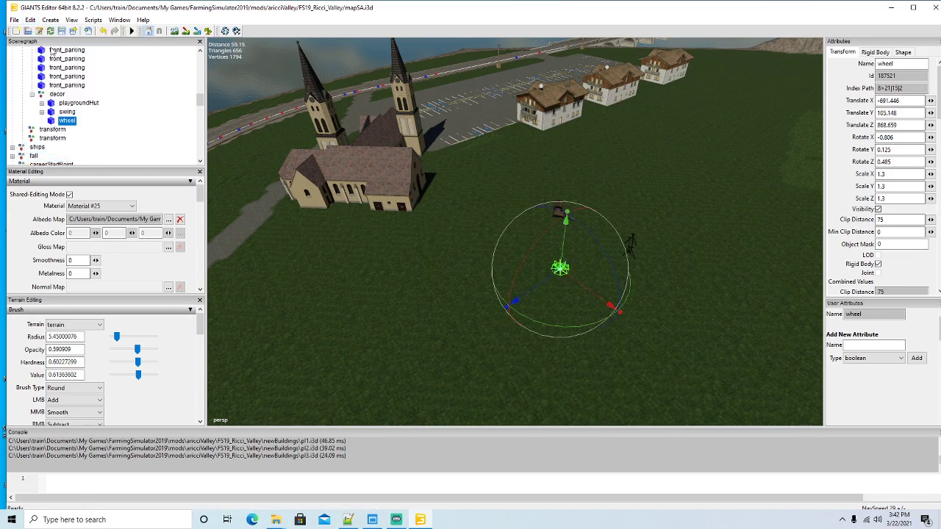
Import the pl4 i3d file from the newBuildings folder into the map
click(13, 20)
click(33, 122)
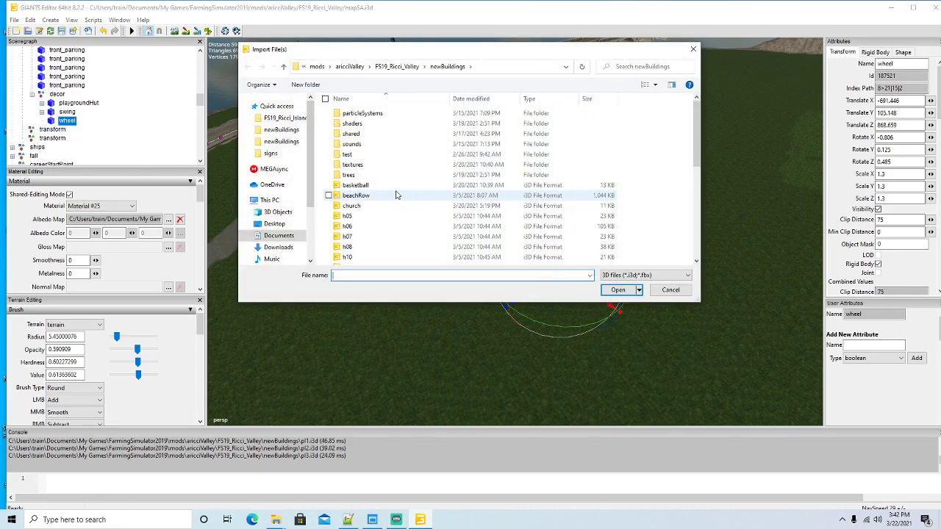
click(354, 218)
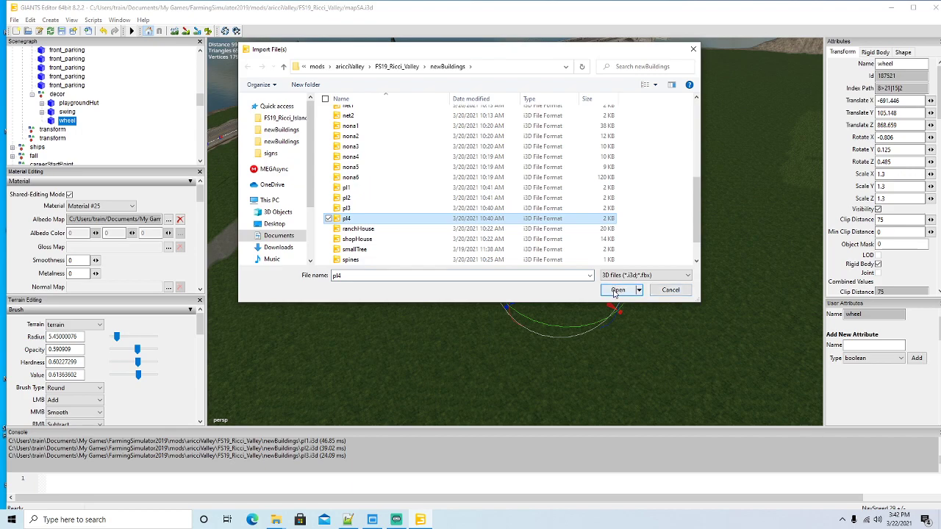
click(618, 291)
Cut the imported playground00 group and paste it into the decor group
scroll(83, 103, up, 5)
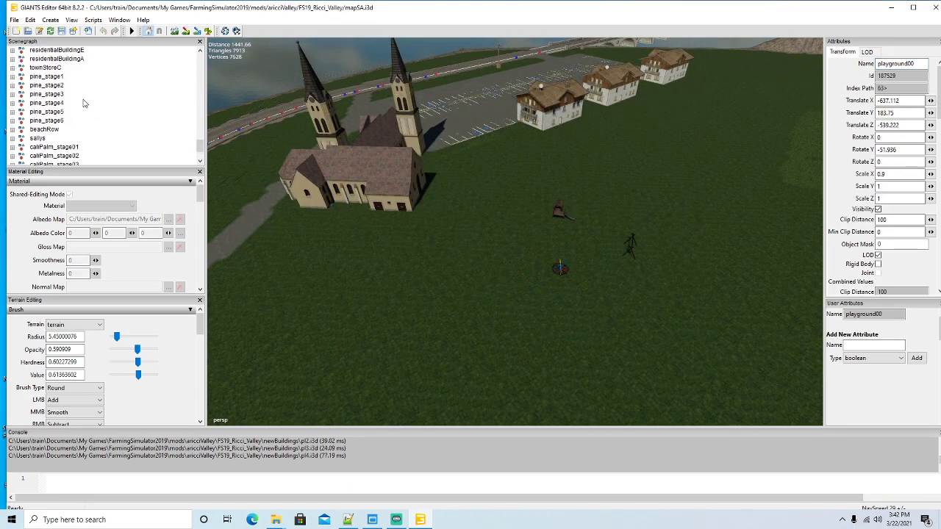
scroll(83, 103, up, 10)
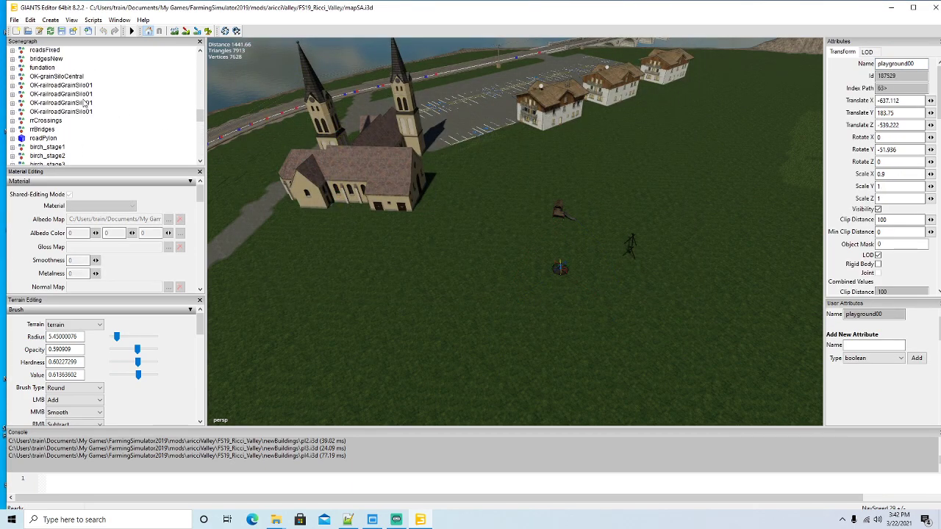
click(30, 20)
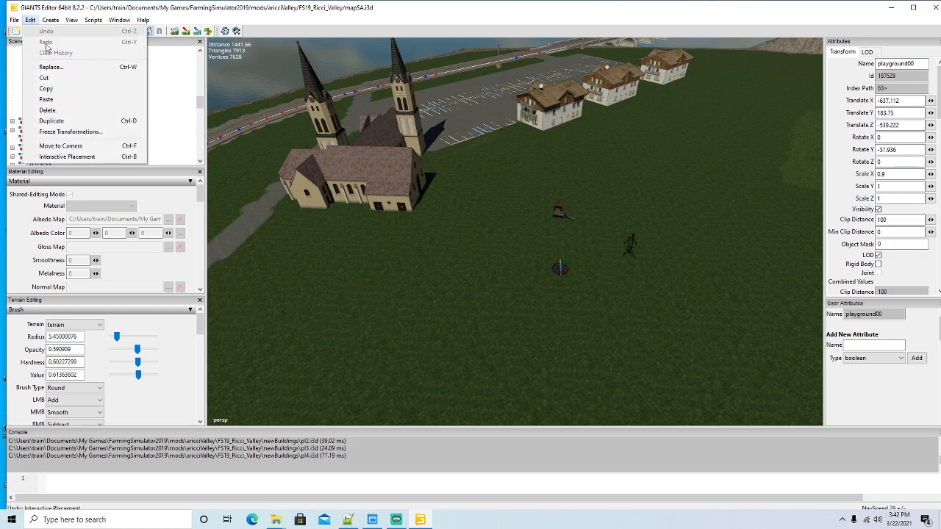
click(55, 94)
click(40, 71)
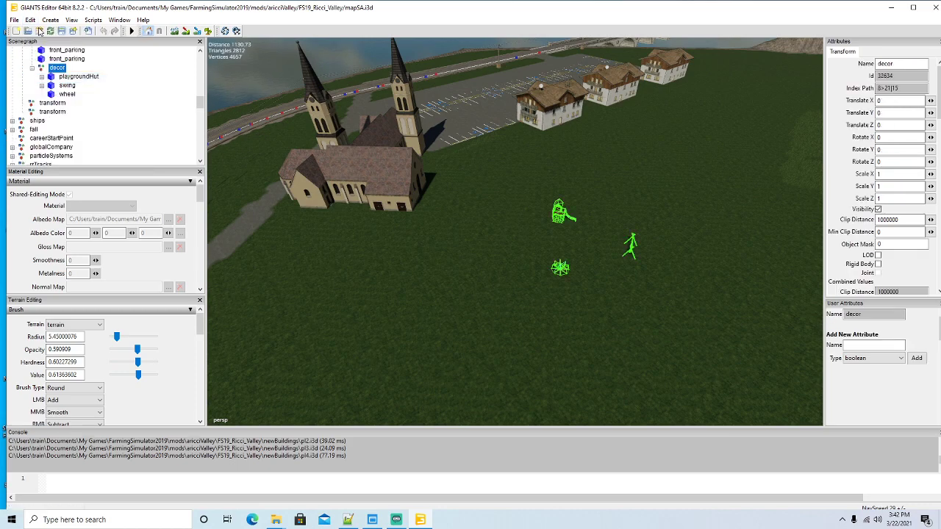
click(30, 20)
click(55, 98)
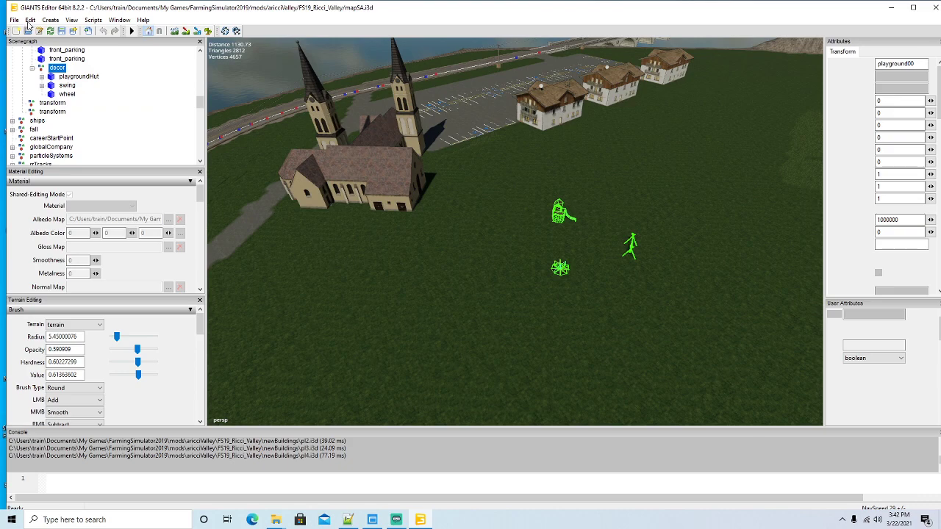
Place playground00 interactively on the grass between the church and the wheel, and raise it to about 106.6 in Y
click(30, 20)
click(73, 157)
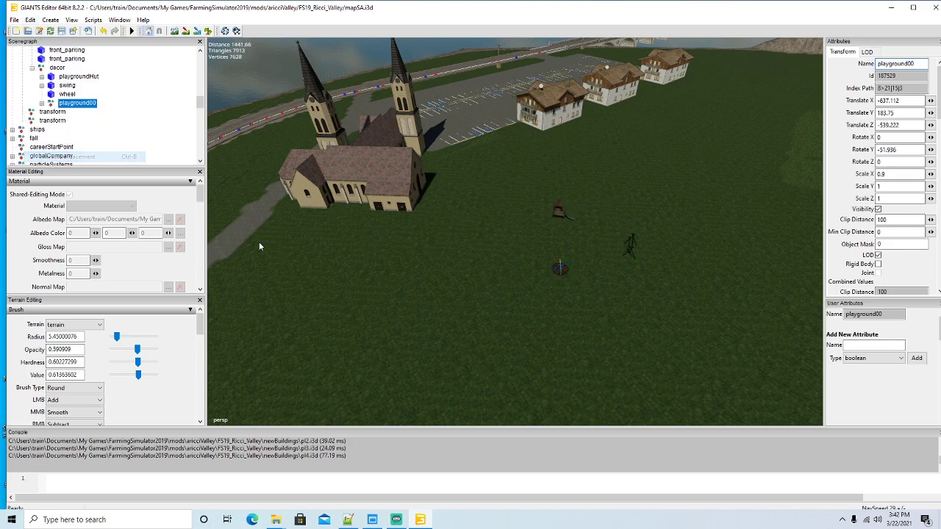
click(489, 257)
drag(489, 238, 489, 228)
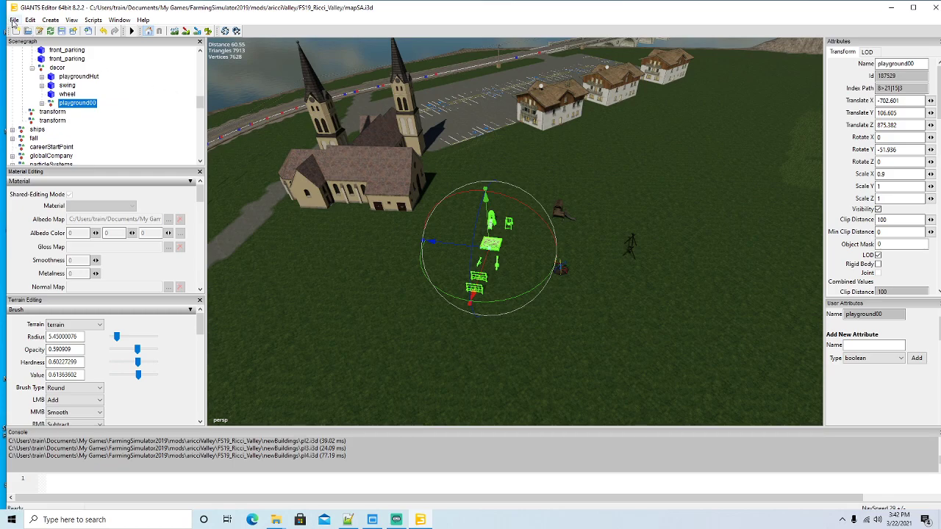
Import the hunter i3d file from the newBuildings folder into the map
click(13, 21)
click(34, 122)
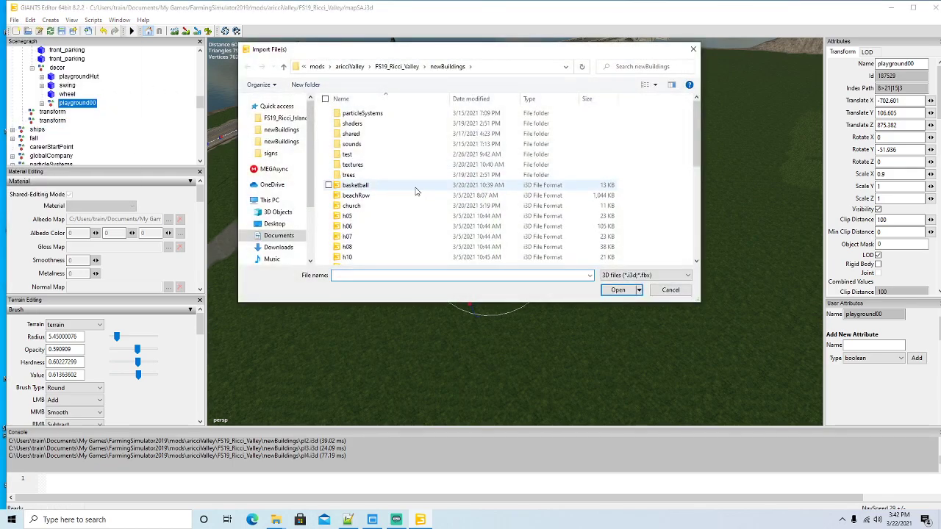
scroll(366, 188, down, 1)
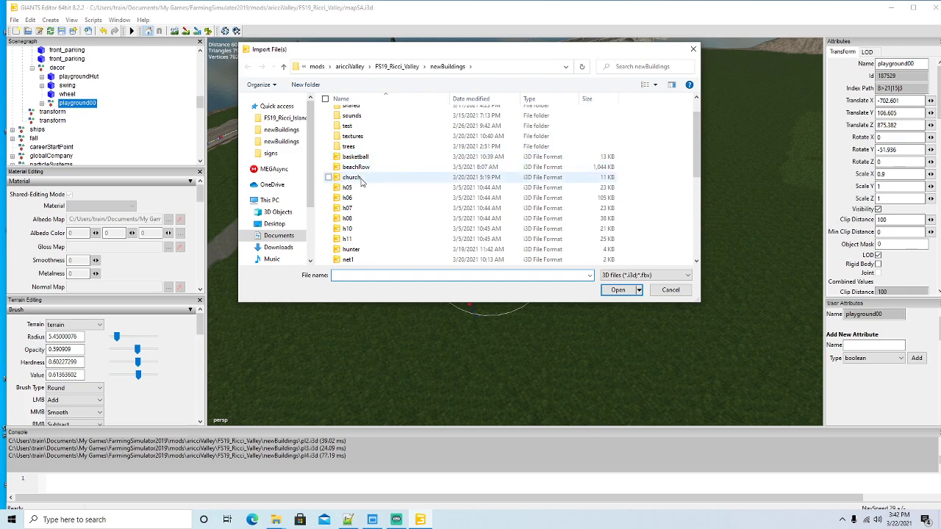
scroll(358, 193, down, 2)
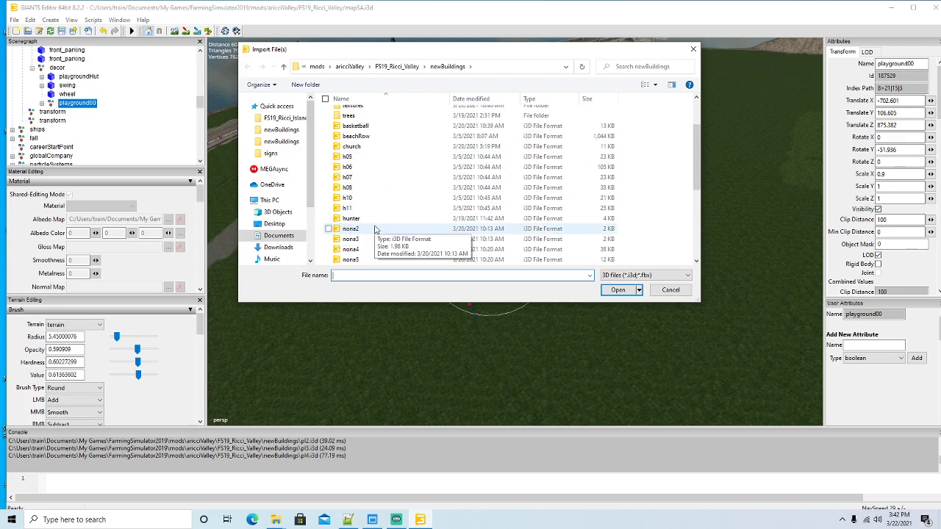
click(356, 190)
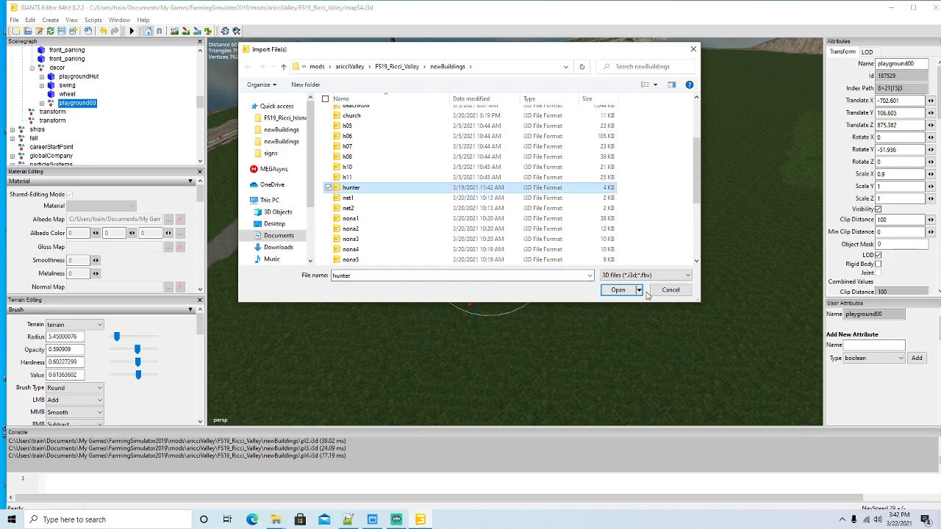
click(617, 290)
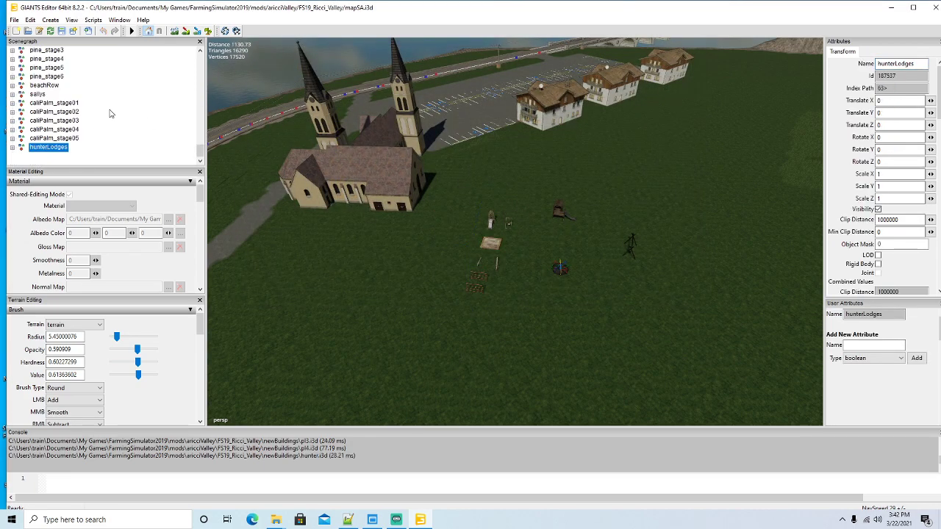
Cut the imported hunterLodges group and paste it into the decor group
scroll(108, 116, up, 7)
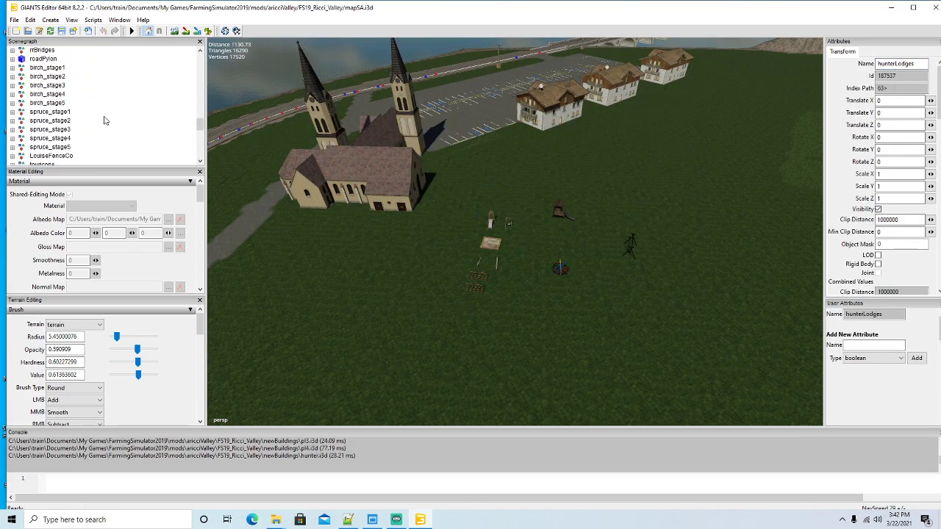
scroll(104, 119, up, 5)
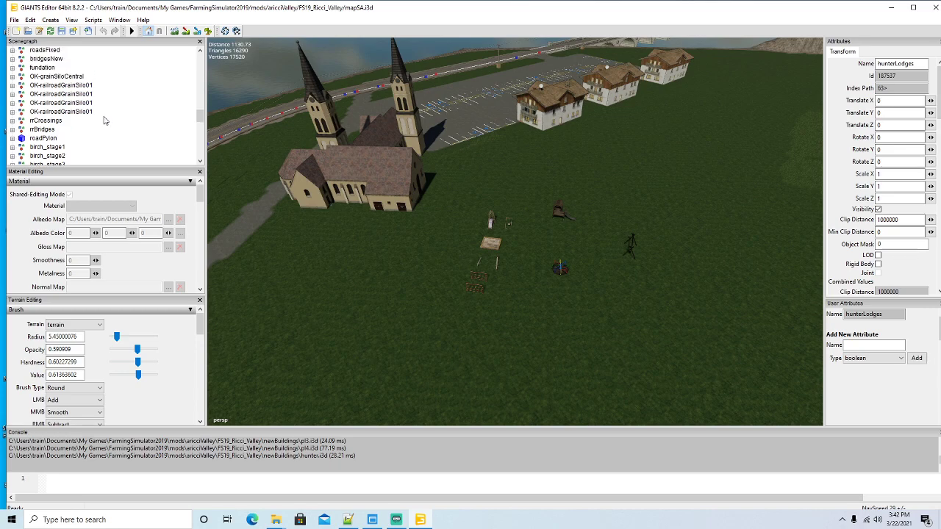
click(31, 20)
click(42, 76)
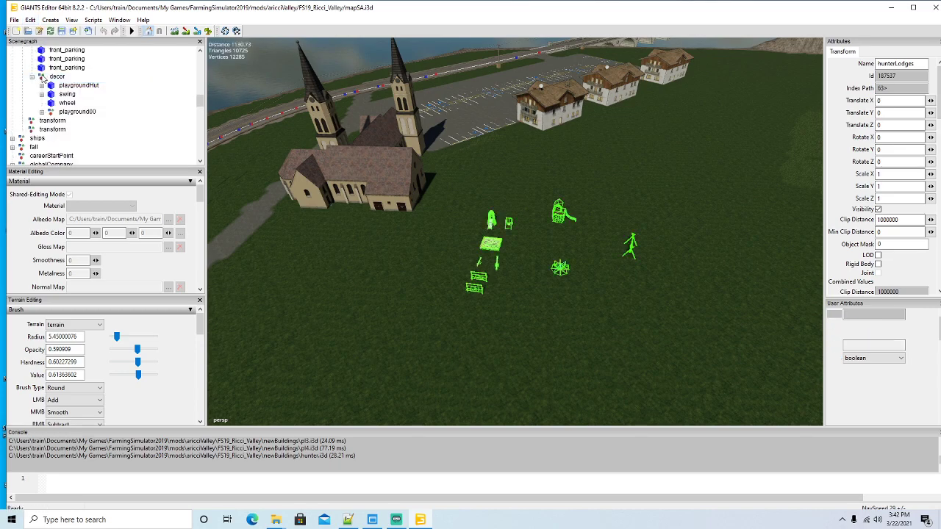
click(30, 20)
click(45, 99)
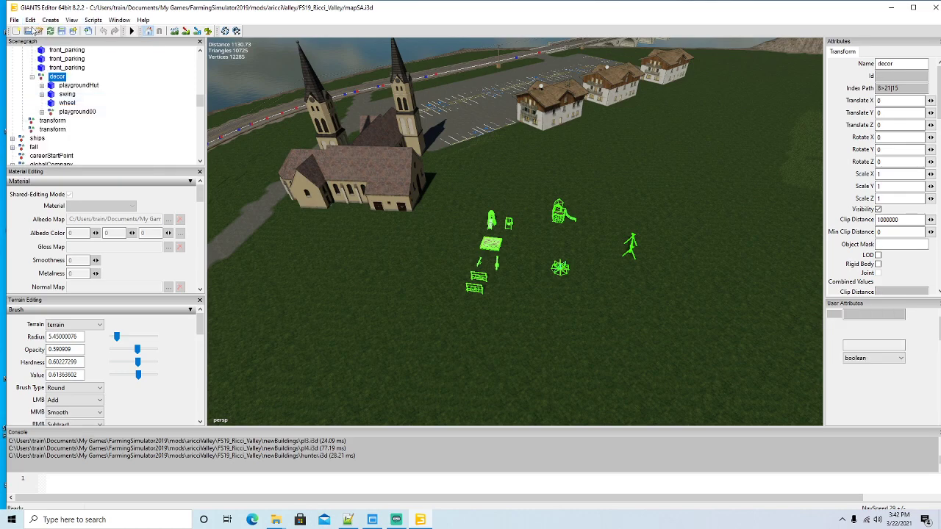
Place the hunterLodges group interactively on the grass near the playground pieces and list its individual lodges
click(30, 20)
click(65, 156)
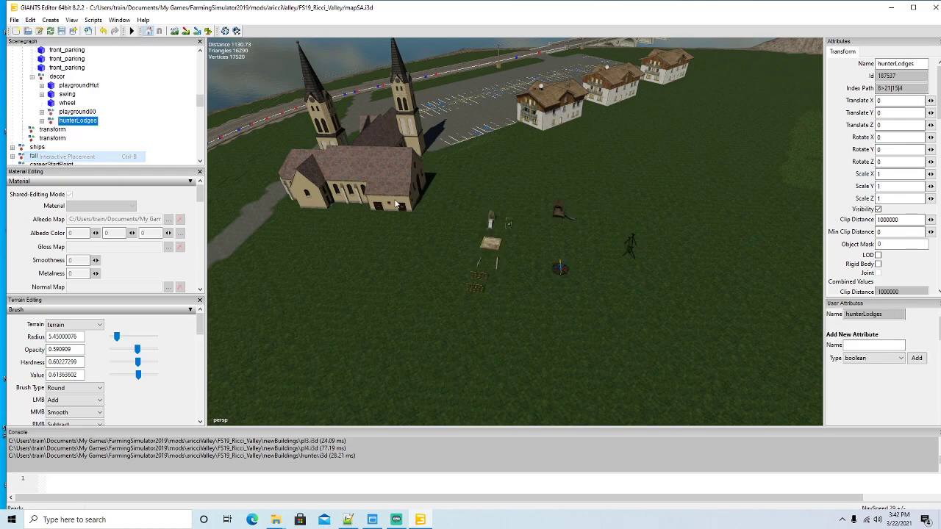
click(607, 209)
drag(486, 272, 434, 241)
scroll(482, 254, down, 4)
scroll(434, 242, up, 3)
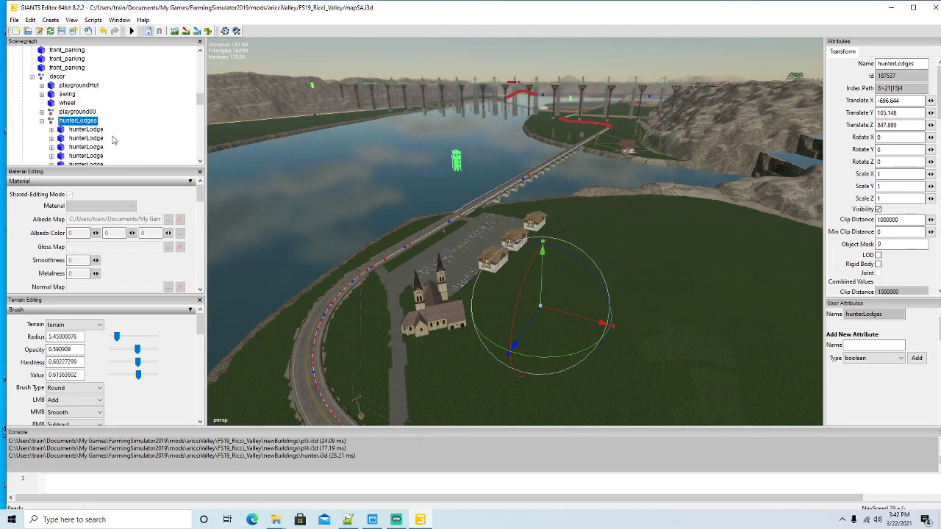
scroll(114, 139, down, 4)
scroll(114, 139, up, 3)
Place the first hunterLodge of the group interactively on the grass beside the playground
click(63, 120)
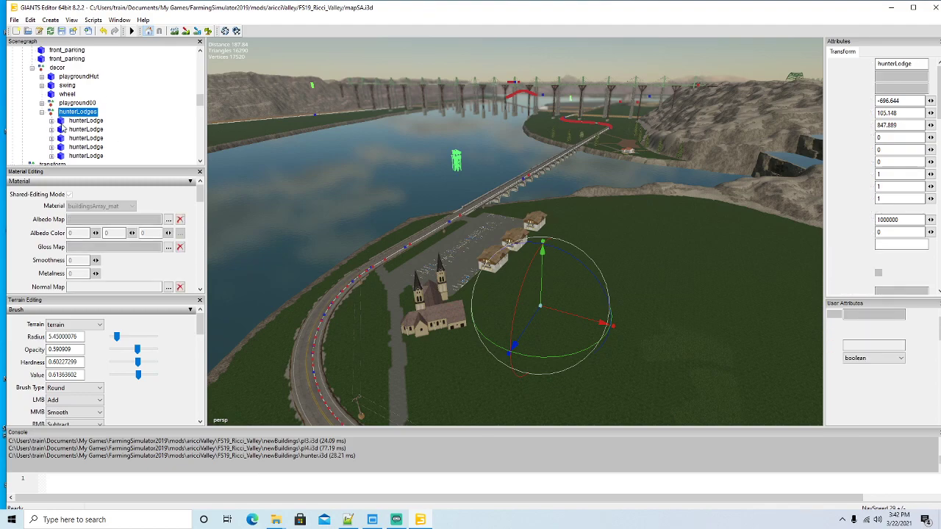
click(30, 20)
click(59, 156)
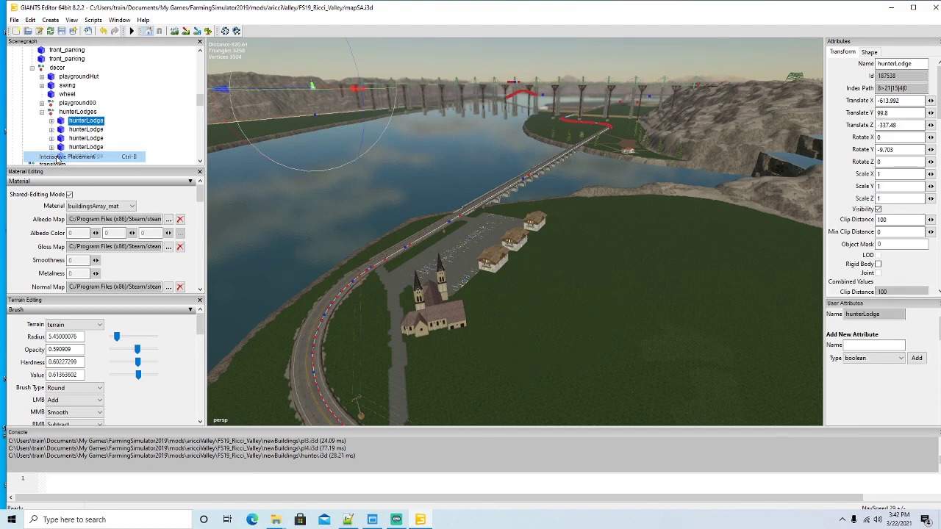
click(539, 329)
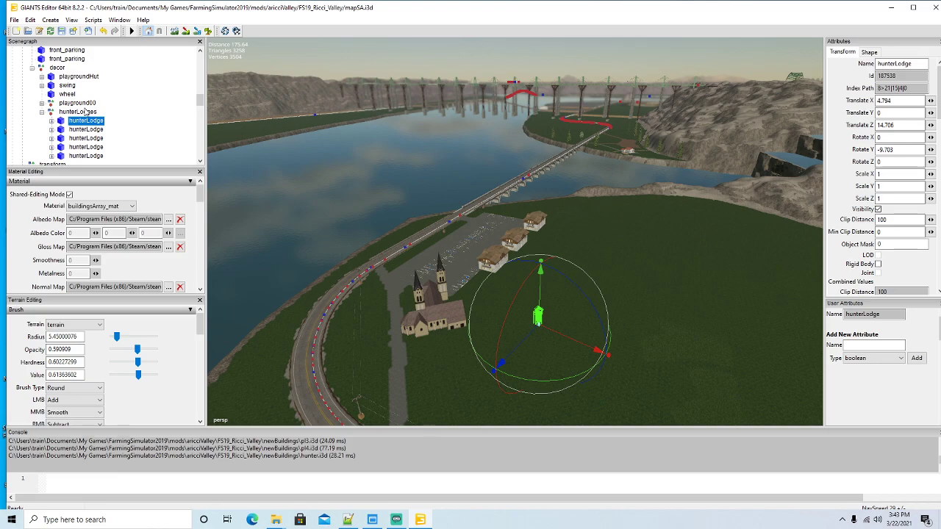
Cut the first hunterLodge and paste it into the decor group, and delete the leftover hunterLodges group
click(31, 20)
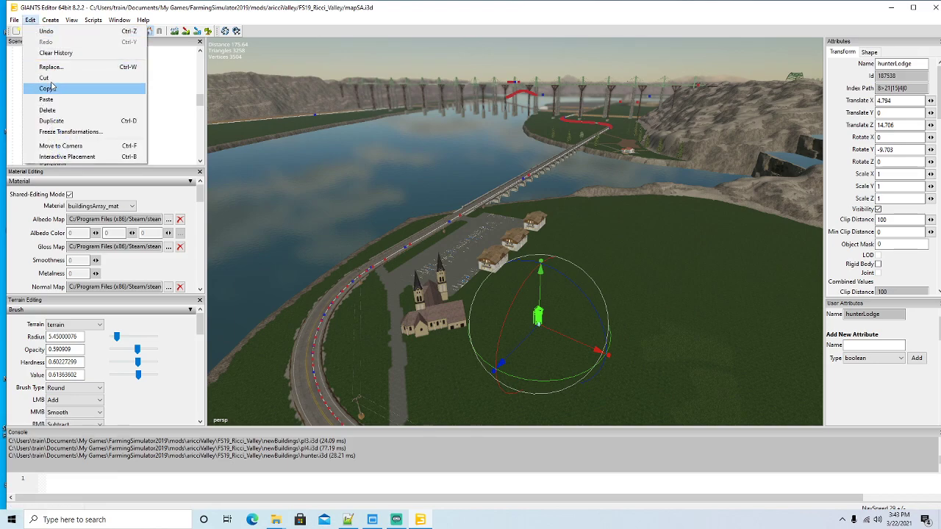
click(50, 83)
click(42, 70)
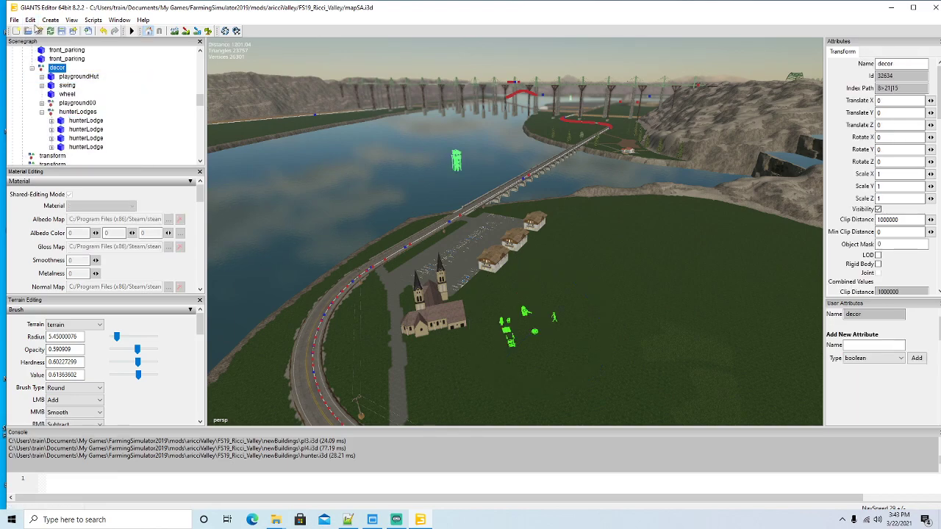
click(30, 20)
click(46, 100)
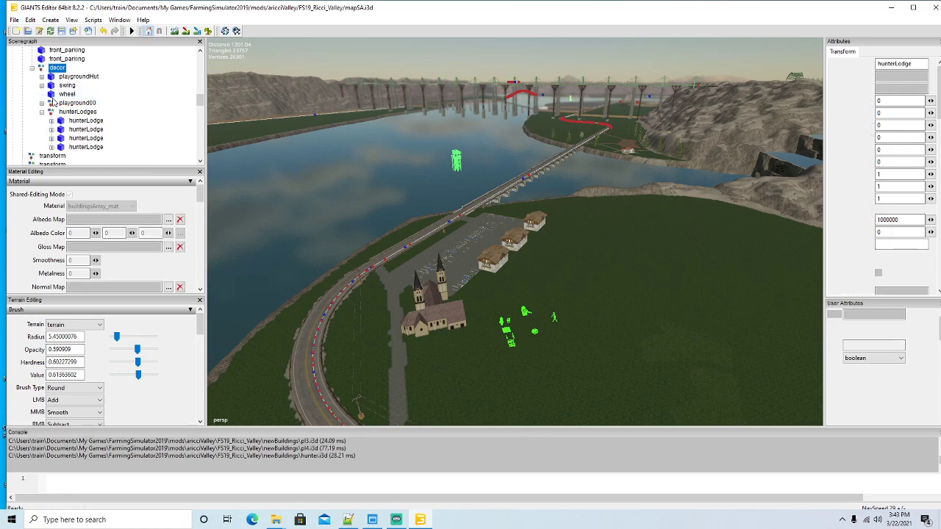
click(74, 113)
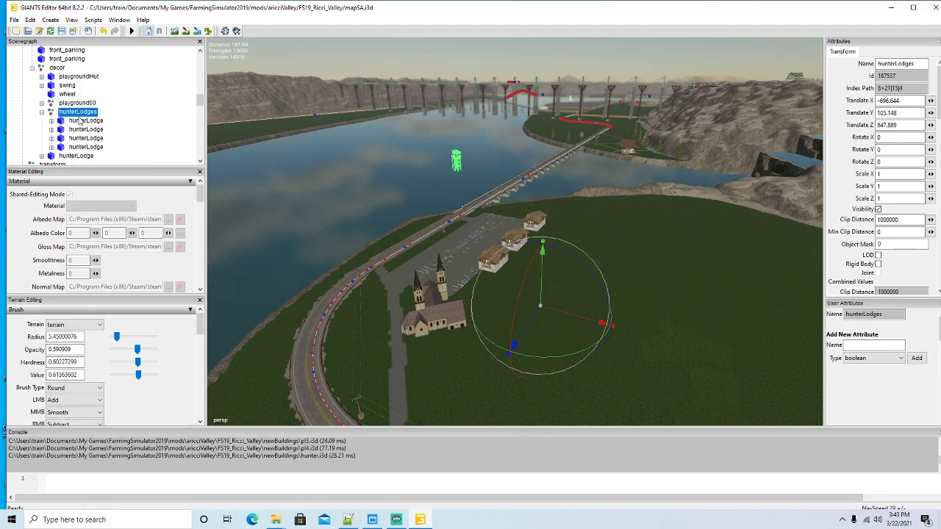
key(Delete)
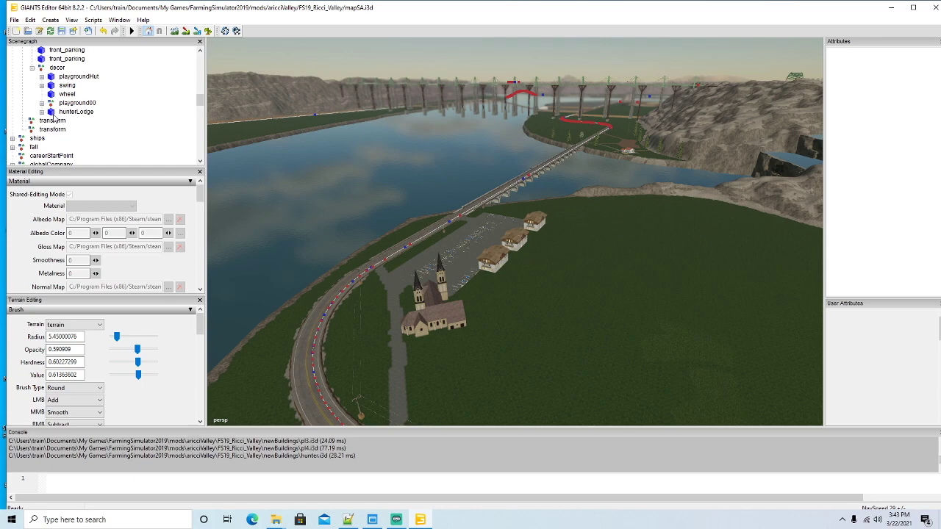
Place the hunterLodge in the decor group interactively on the grass behind the playground hut
click(54, 114)
drag(507, 228, 534, 284)
scroll(534, 284, up, 5)
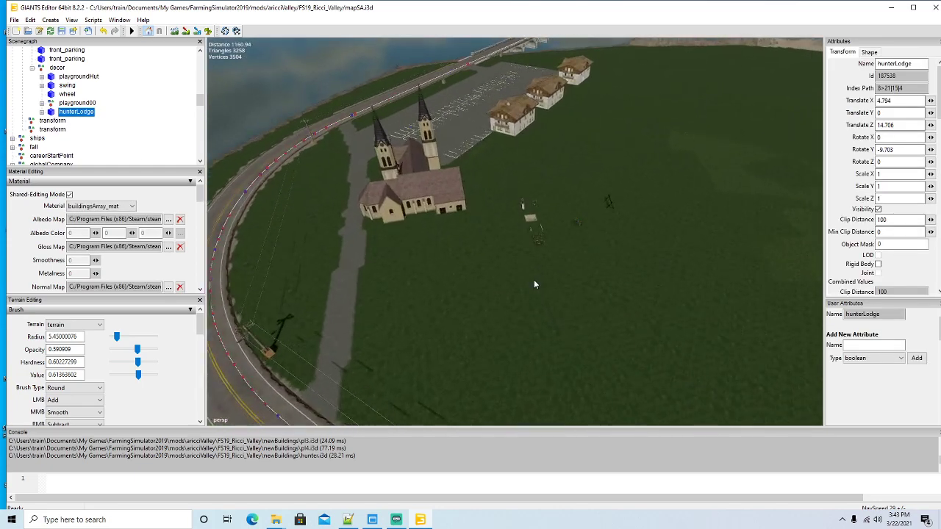
scroll(533, 279, up, 3)
click(31, 20)
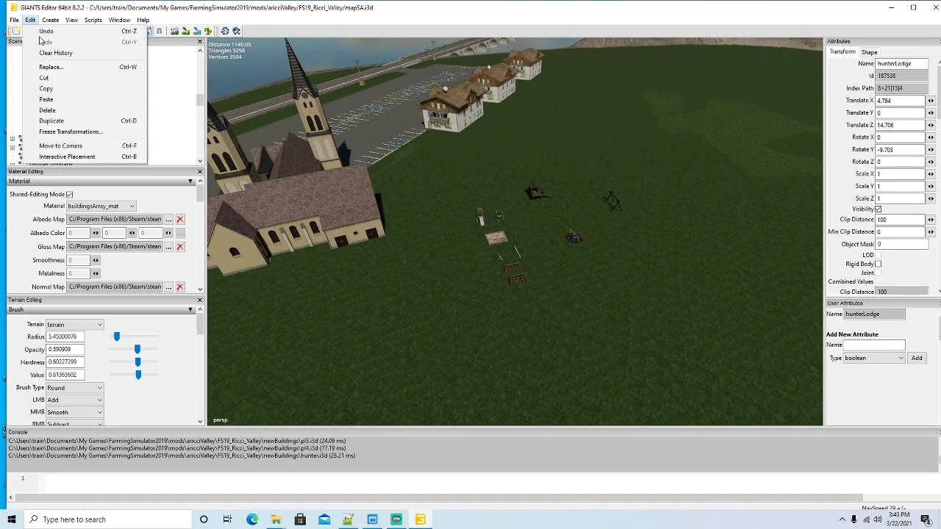
click(58, 155)
click(561, 178)
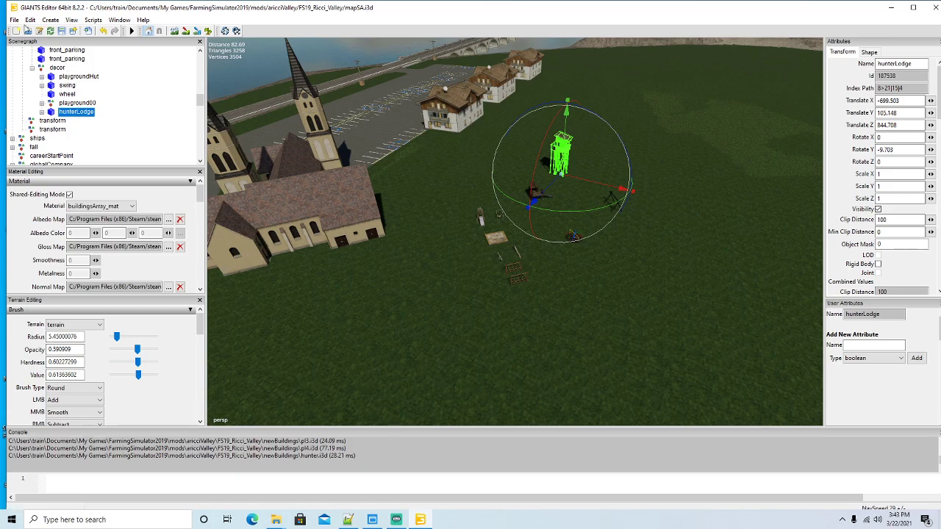
Switch to File Explorer's FS19_Ricci_Valley folder and close the sellingStationGeneric folder window
mouse_move(276, 514)
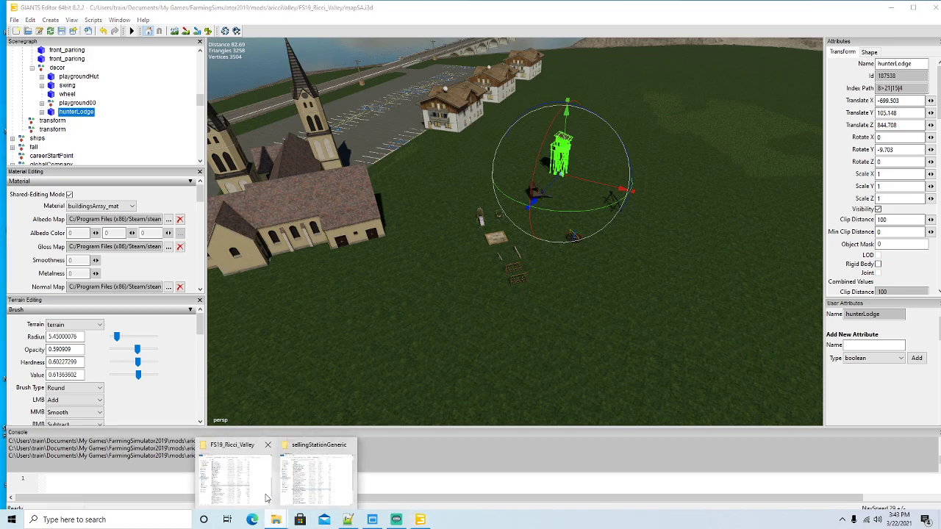
click(235, 478)
scroll(309, 289, up, 7)
scroll(298, 250, up, 6)
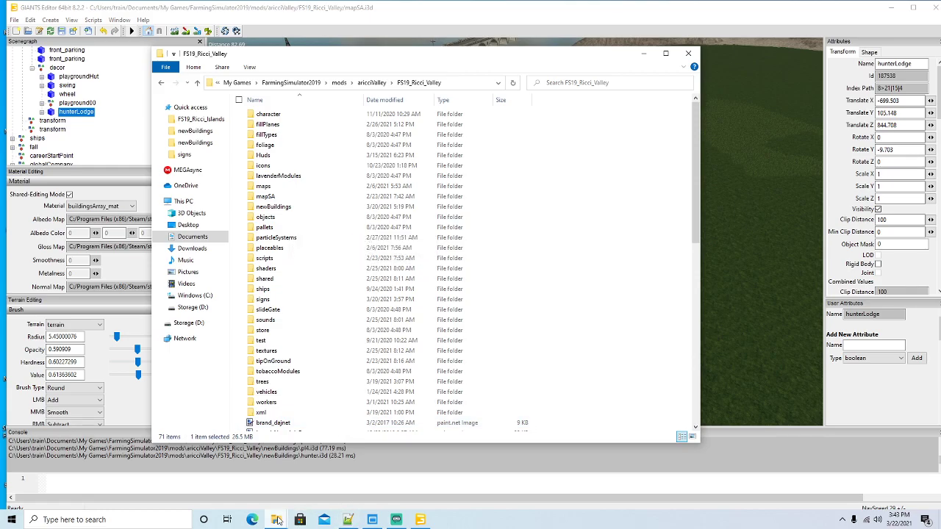
mouse_move(278, 519)
click(340, 502)
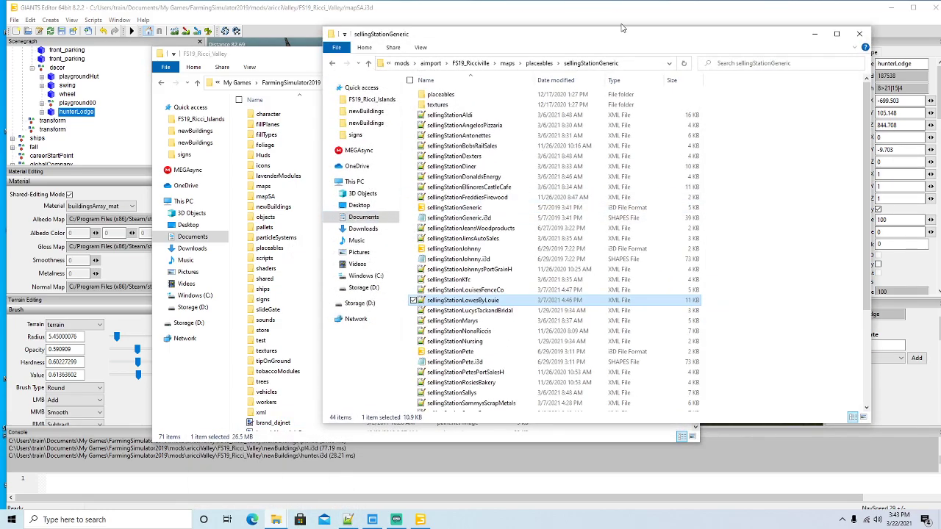
click(858, 34)
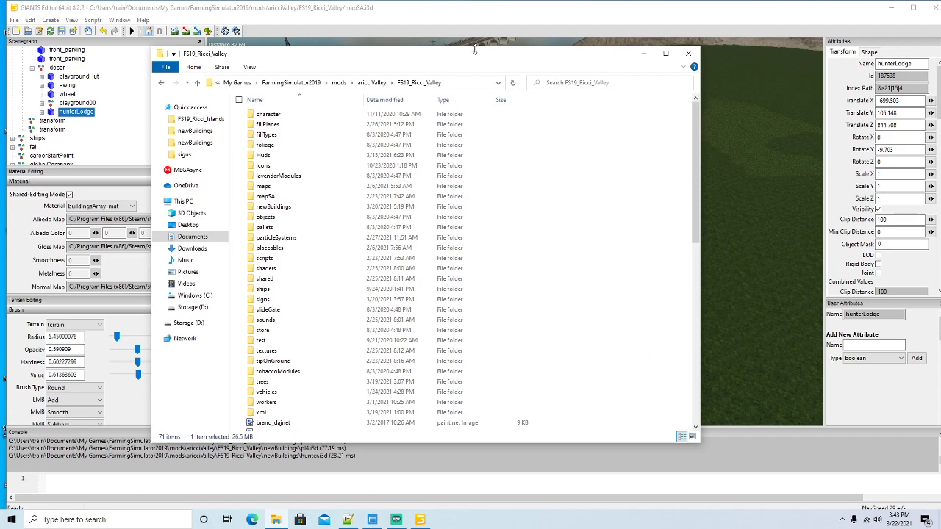
drag(474, 58, 505, 43)
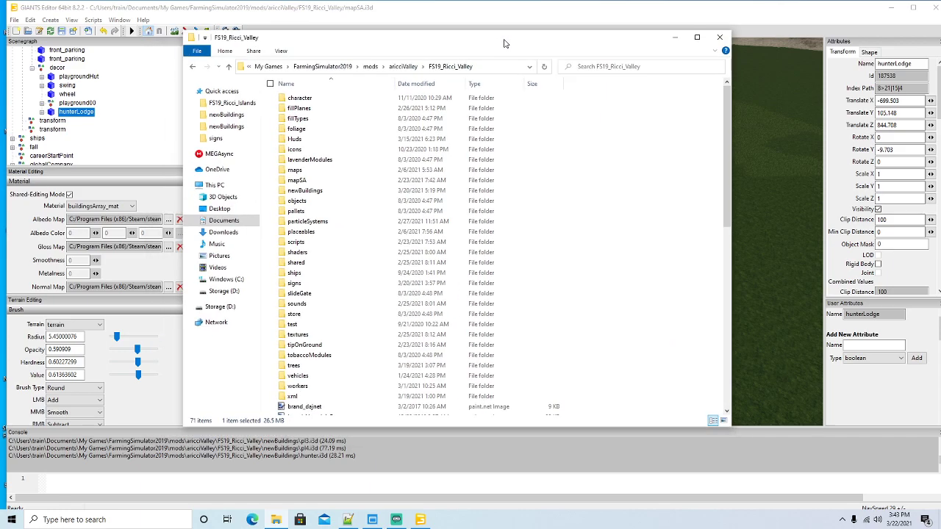
Look through the i3d files in the newBuildings folder for further pieces to import, and minimize the folder window
double_click(331, 194)
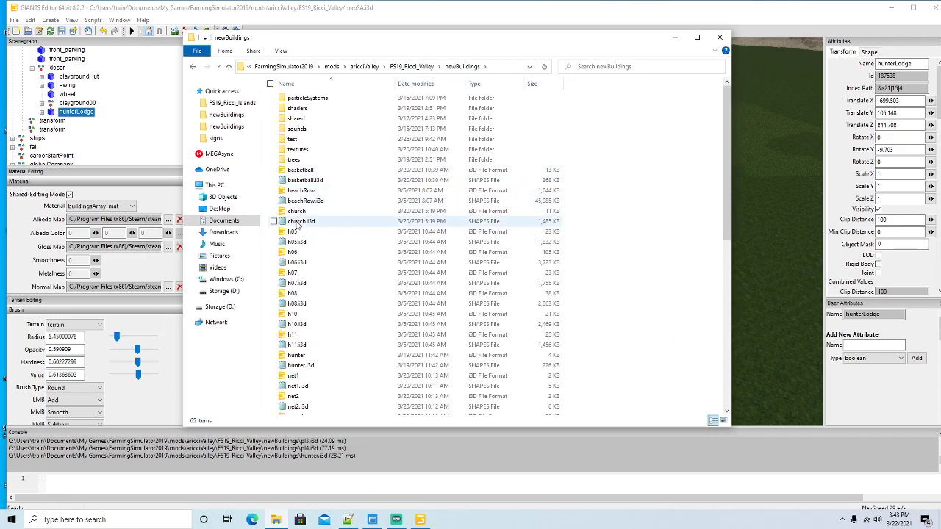
scroll(297, 237, down, 4)
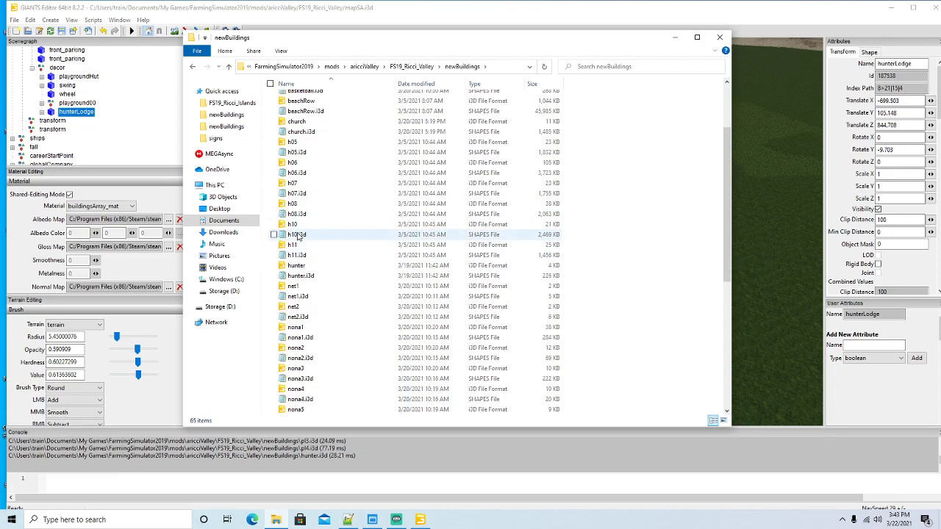
scroll(297, 232, down, 1)
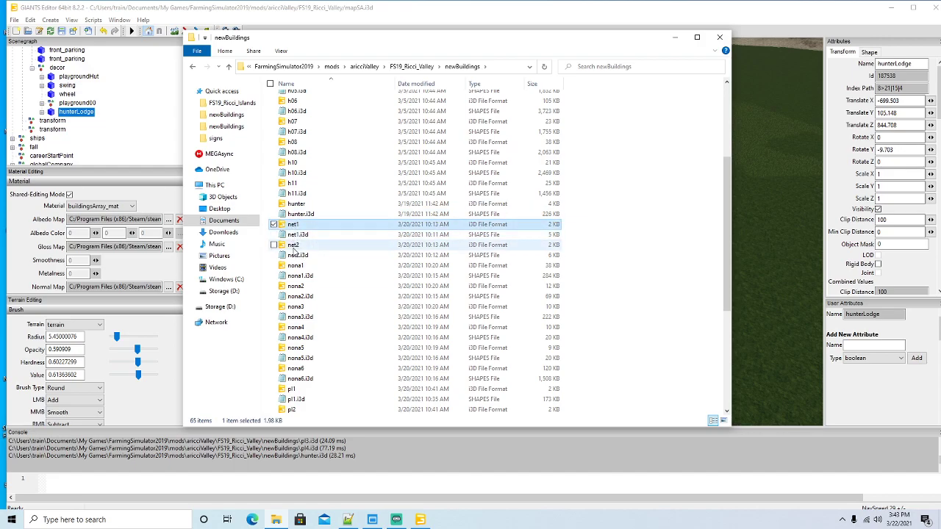
click(293, 245)
scroll(327, 265, down, 1)
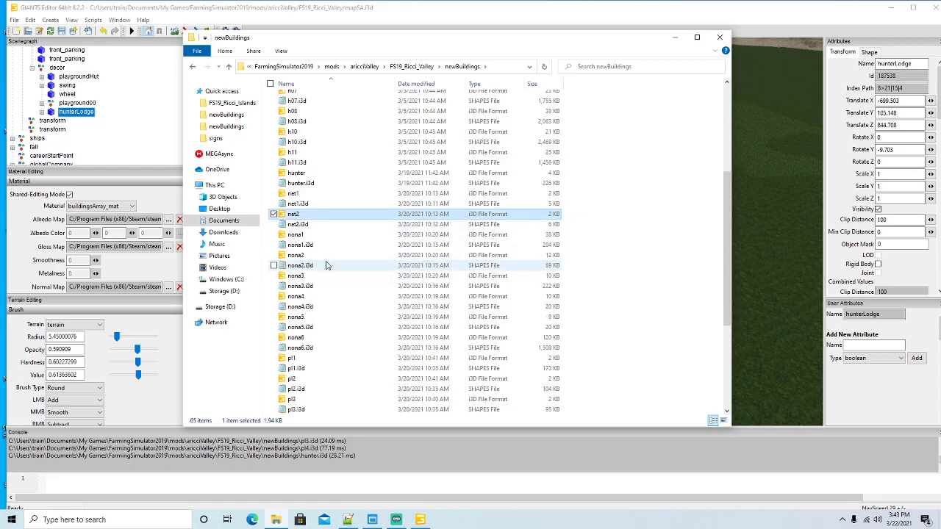
scroll(327, 266, down, 5)
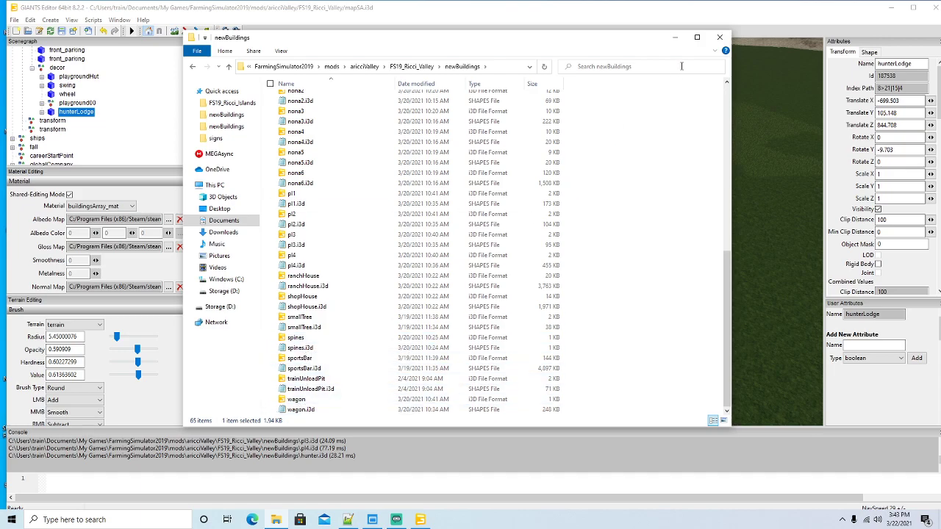
click(675, 37)
Examine the layout of the playground, hunter lodge, church and houses from several angles
scroll(458, 300, down, 10)
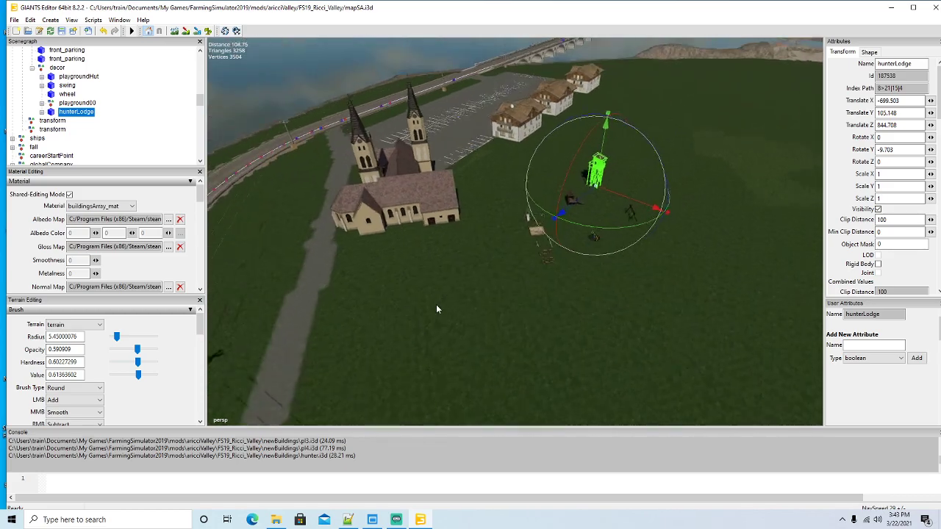
scroll(477, 277, up, 10)
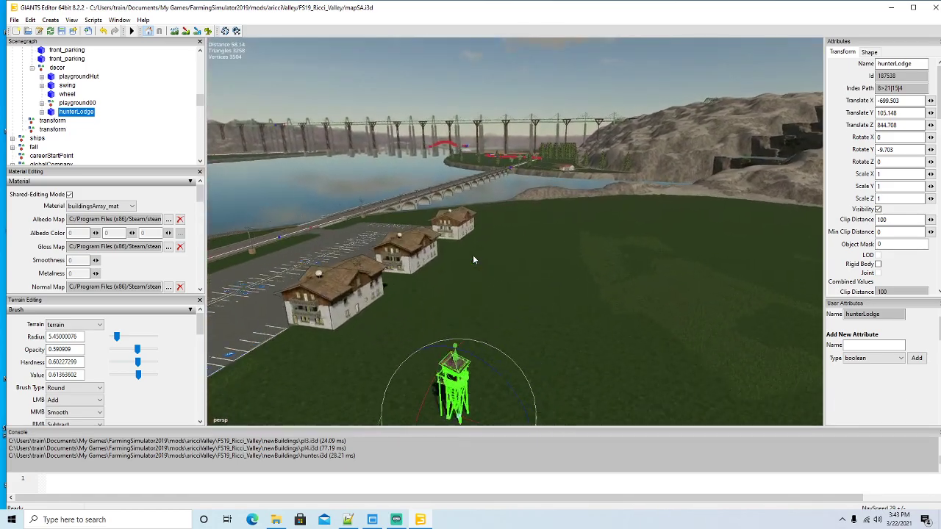
scroll(497, 311, down, 3)
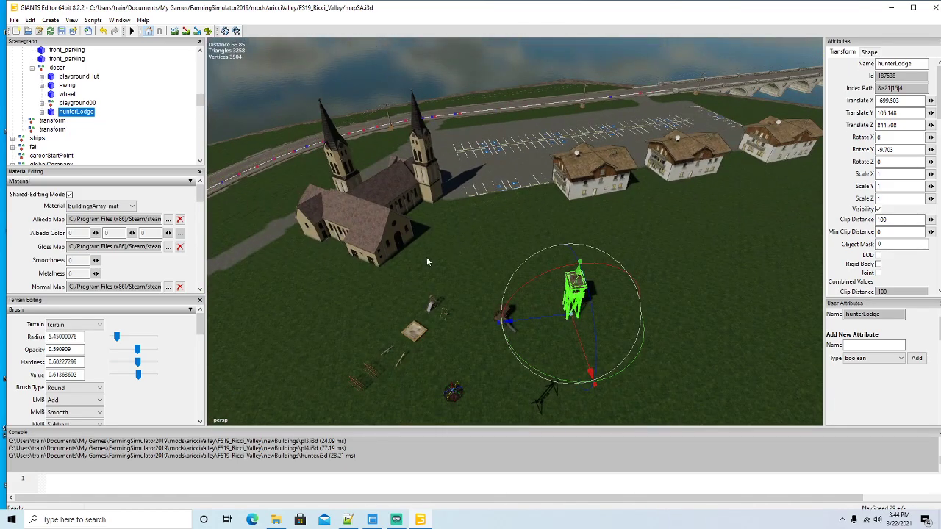
scroll(478, 267, down, 3)
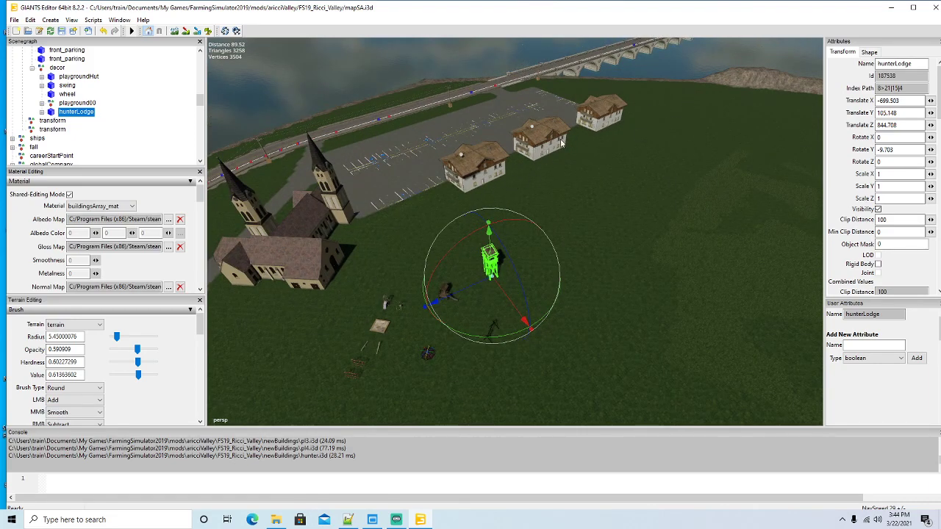
drag(504, 233, 523, 264)
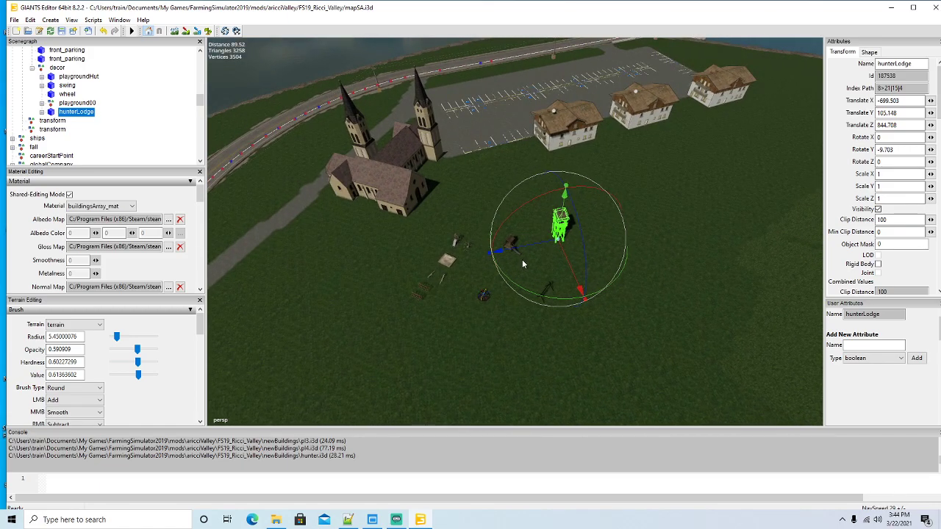
scroll(522, 260, down, 3)
scroll(522, 270, up, 4)
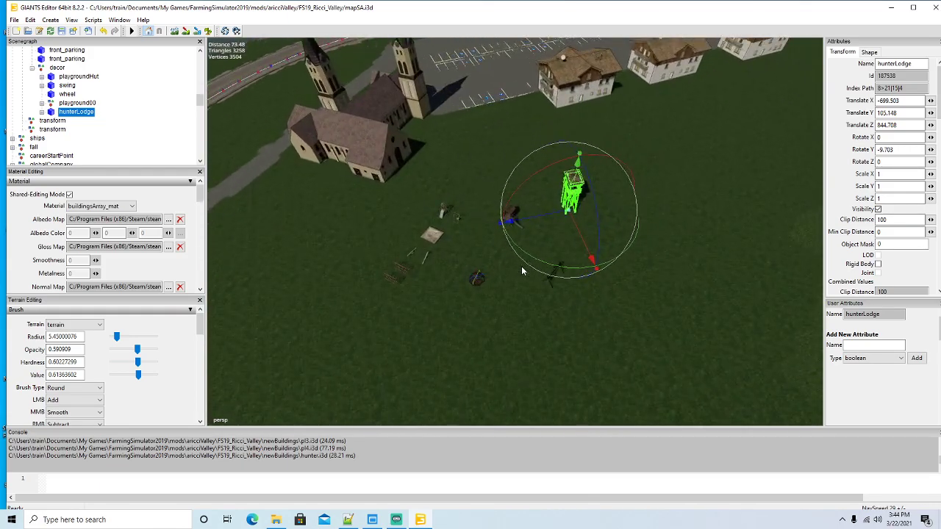
drag(522, 271, 564, 320)
scroll(585, 221, up, 5)
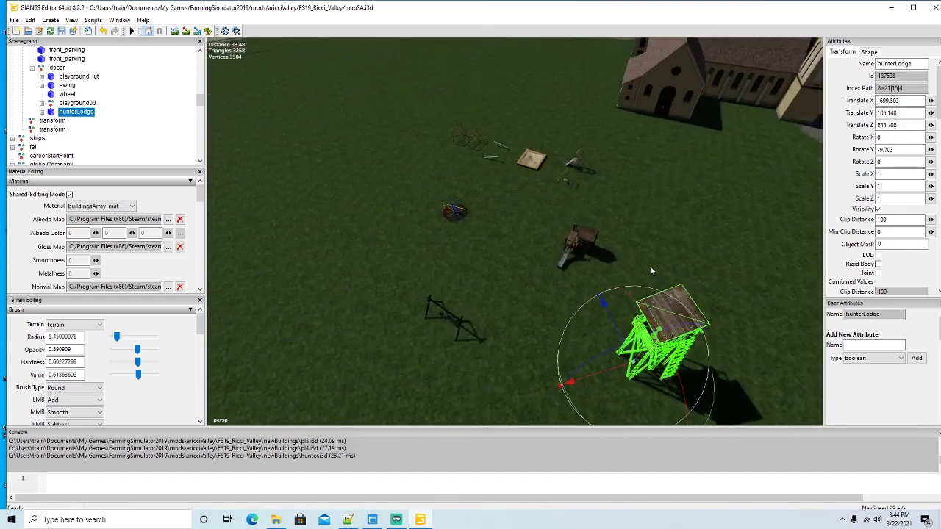
scroll(672, 267, down, 5)
scroll(653, 330, up, 2)
scroll(564, 320, down, 2)
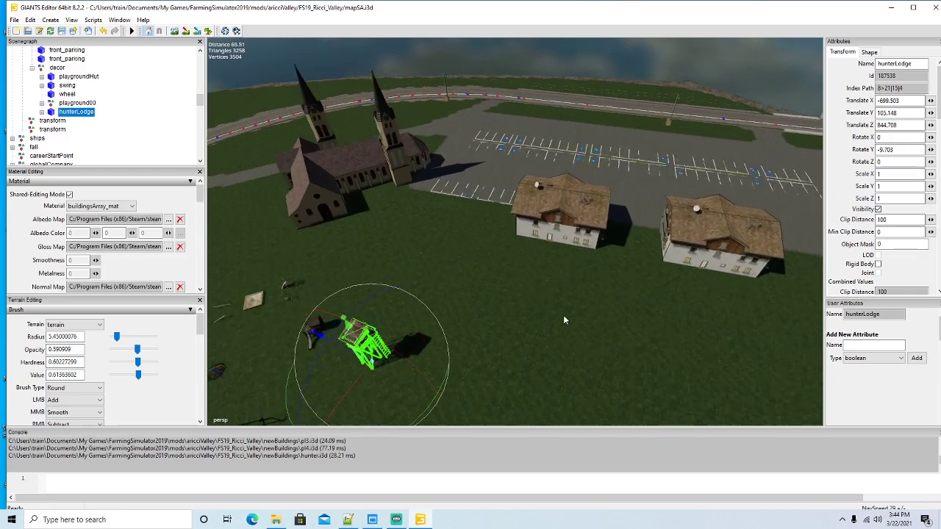
Set Translate Y of the front_parking row with two accessible bays beside the church to 105.17
scroll(563, 314, up, 8)
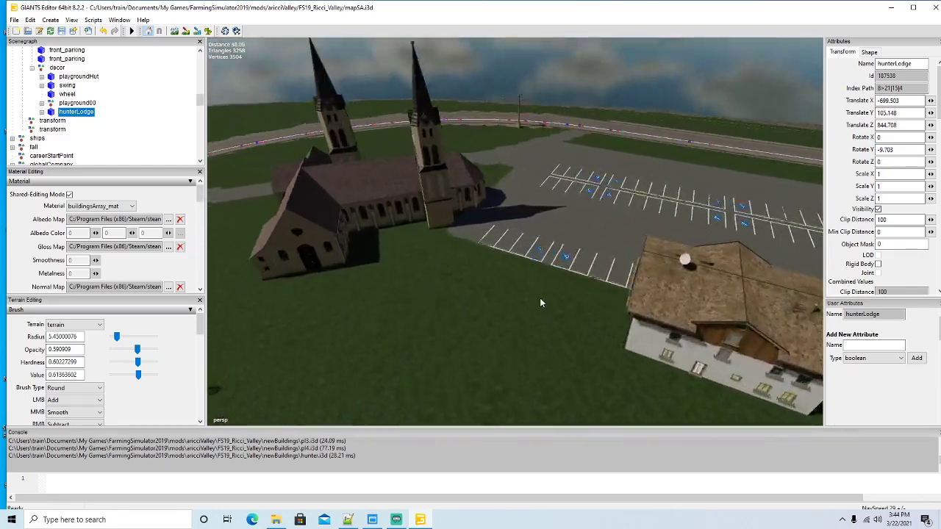
scroll(539, 298, up, 2)
drag(539, 298, 550, 263)
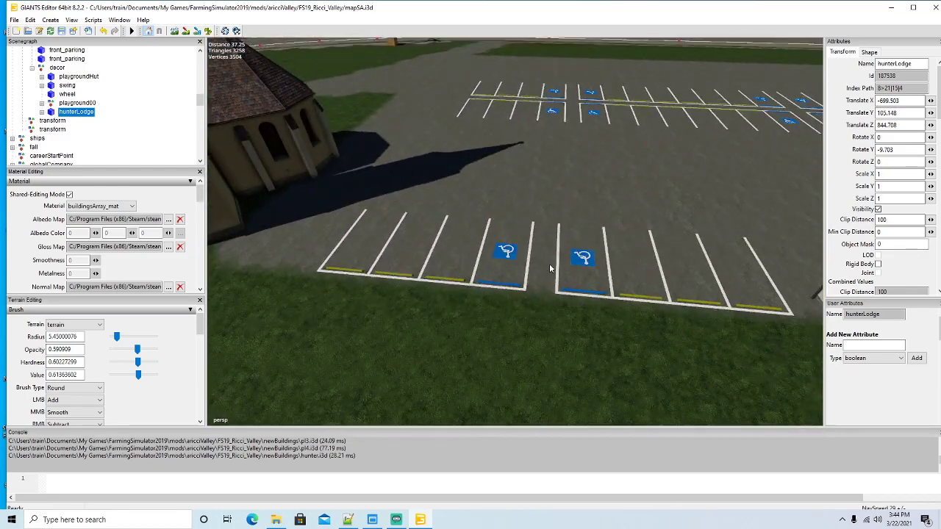
click(504, 255)
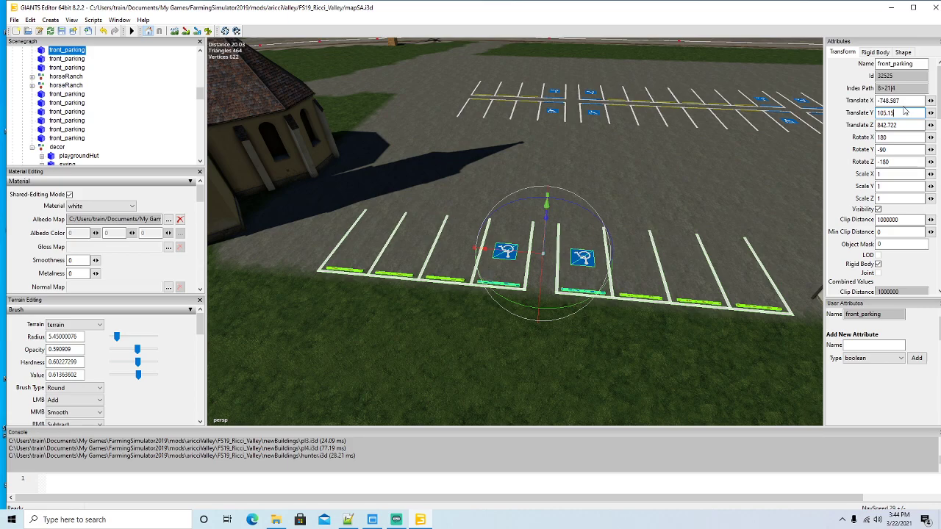
key(BackSpace)
text(7)
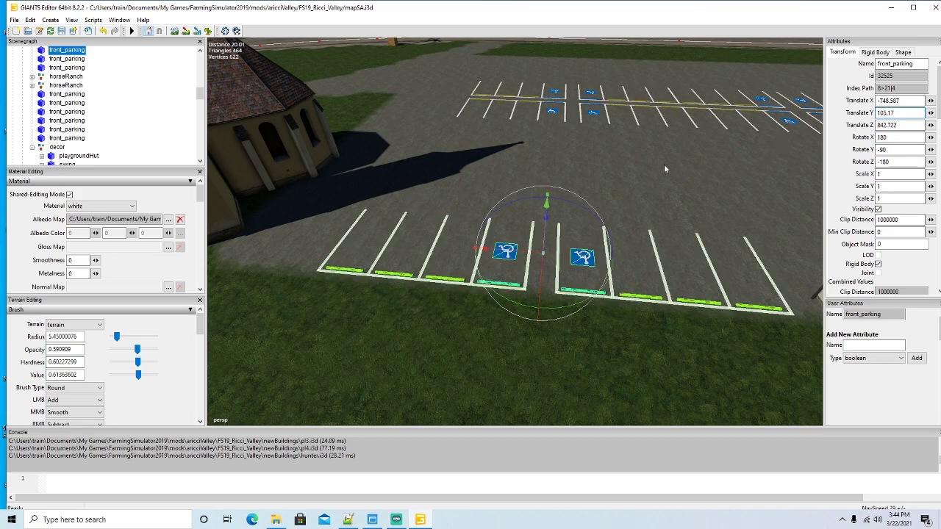
Set Translate Y of the first front_parking row listed in the churchArea group to 105.17
scroll(472, 255, down, 10)
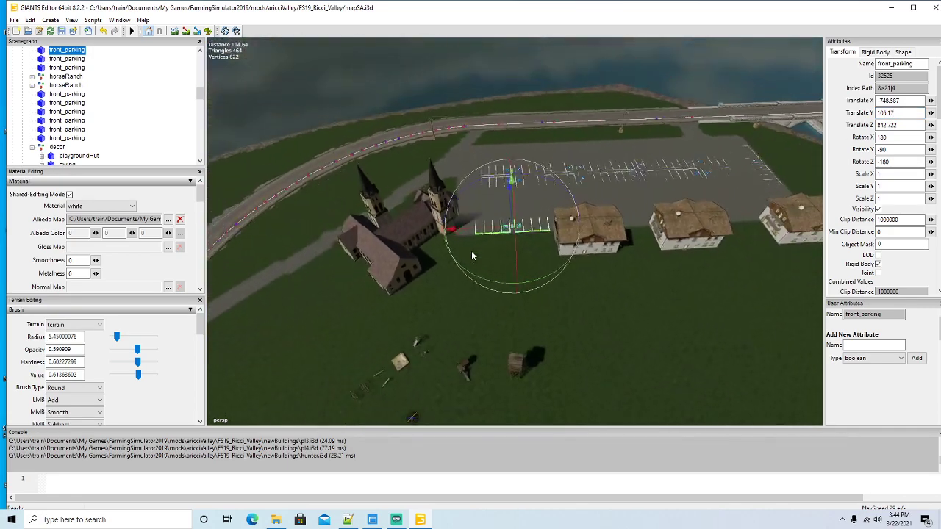
scroll(472, 253, up, 5)
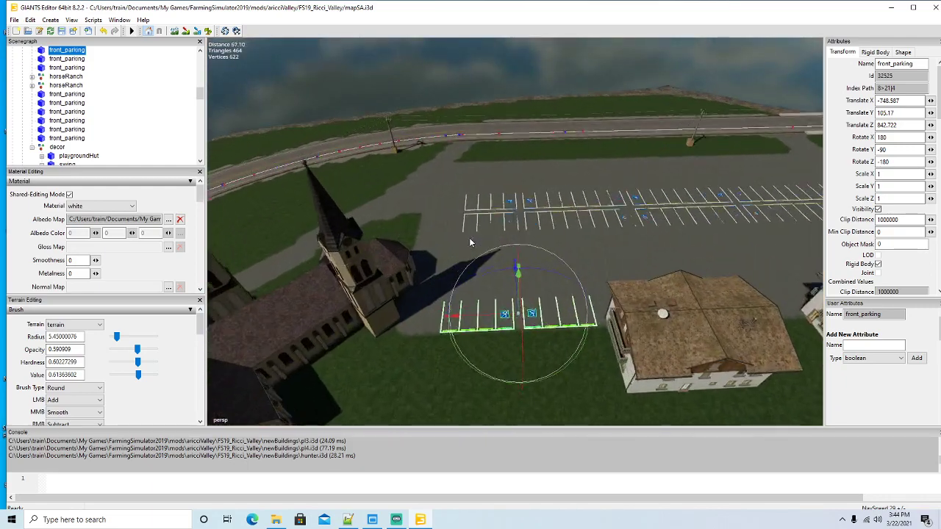
scroll(470, 242, up, 1)
scroll(67, 80, up, 2)
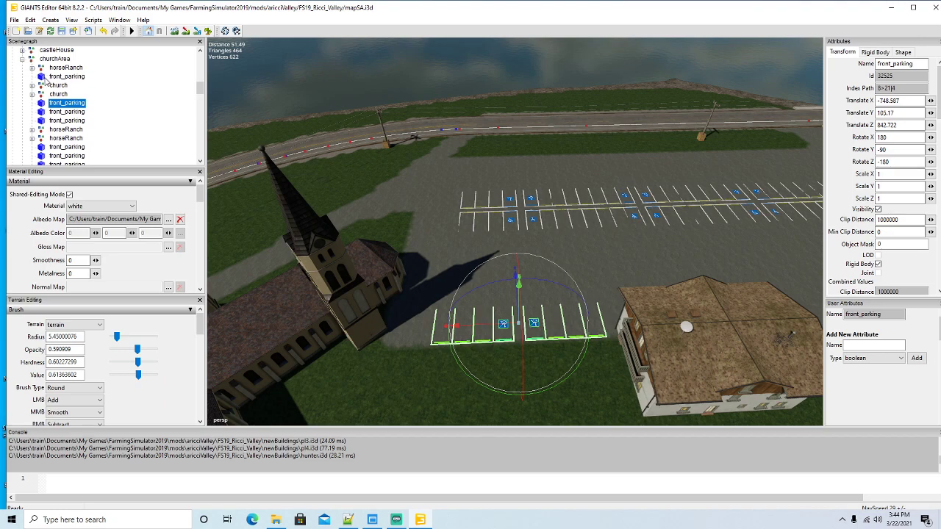
click(45, 78)
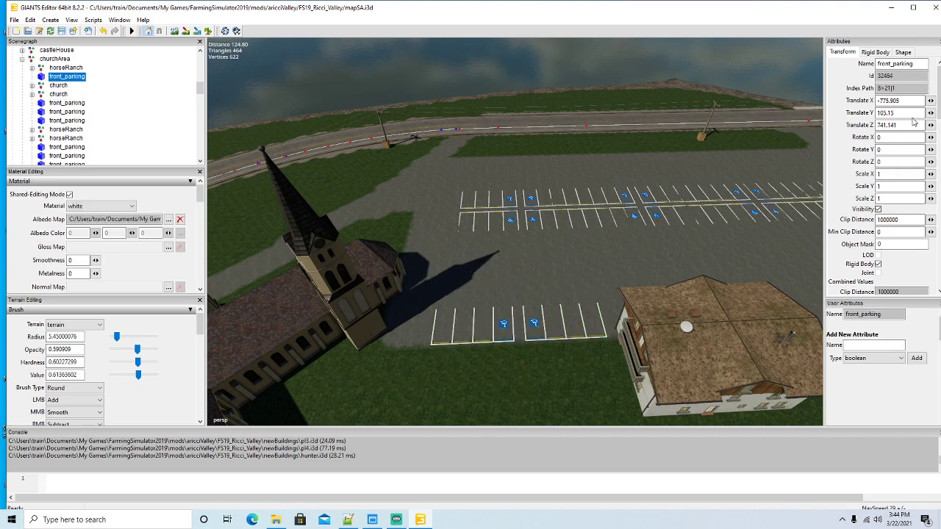
click(904, 113)
scroll(35, 106, down, 1)
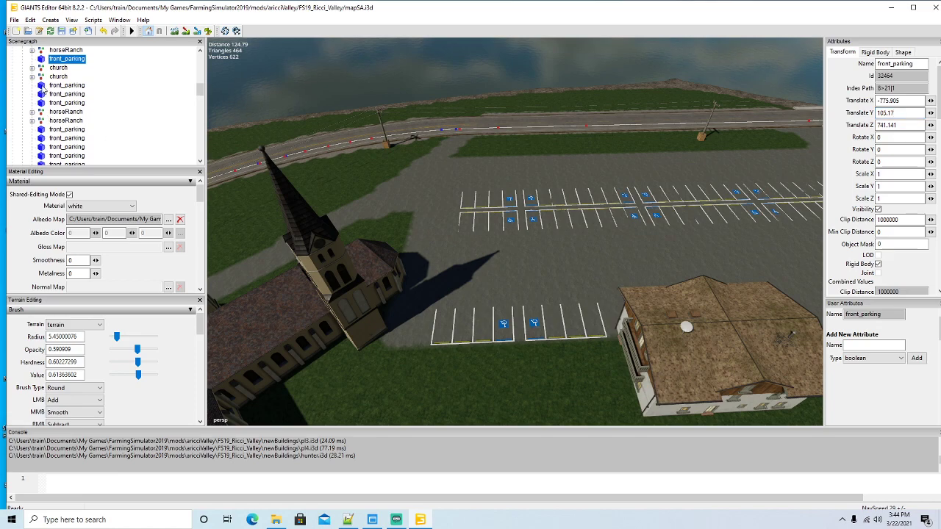
Set Translate Y to 105.17 for the two back-to-back front_parking rows at the church end of the central parking strip
click(66, 86)
click(66, 94)
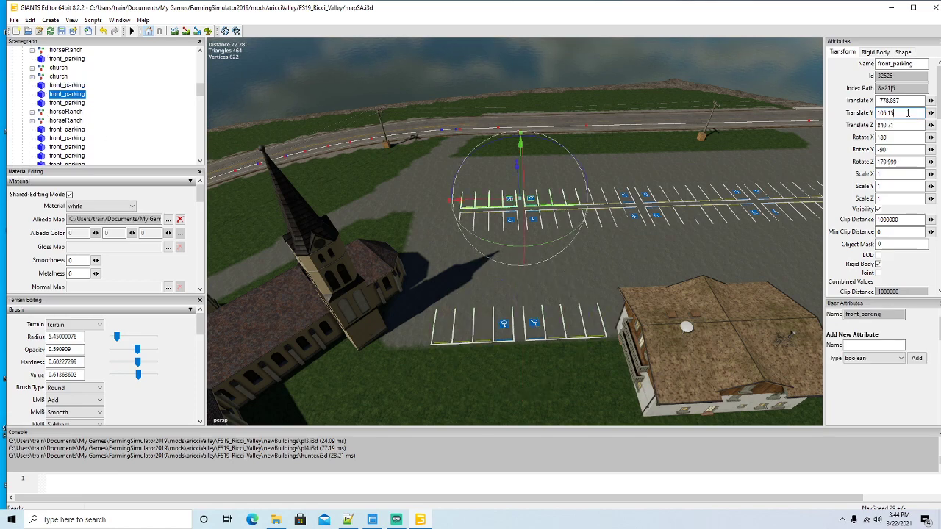
key(BackSpace)
text(7)
click(66, 103)
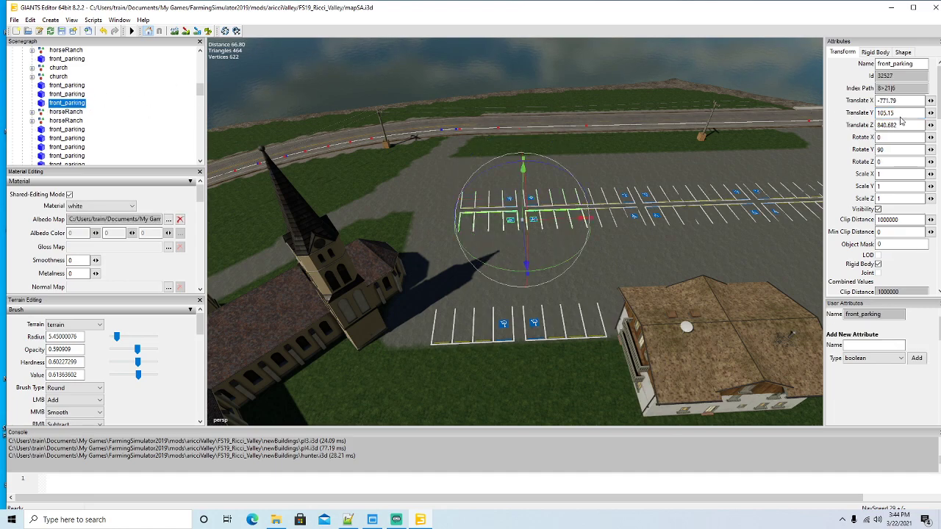
key(BackSpace)
text(7)
Set Translate Y to 105.17 for the other three front_parking rows along the house-facing side of the central strip
scroll(70, 121, down, 1)
click(47, 112)
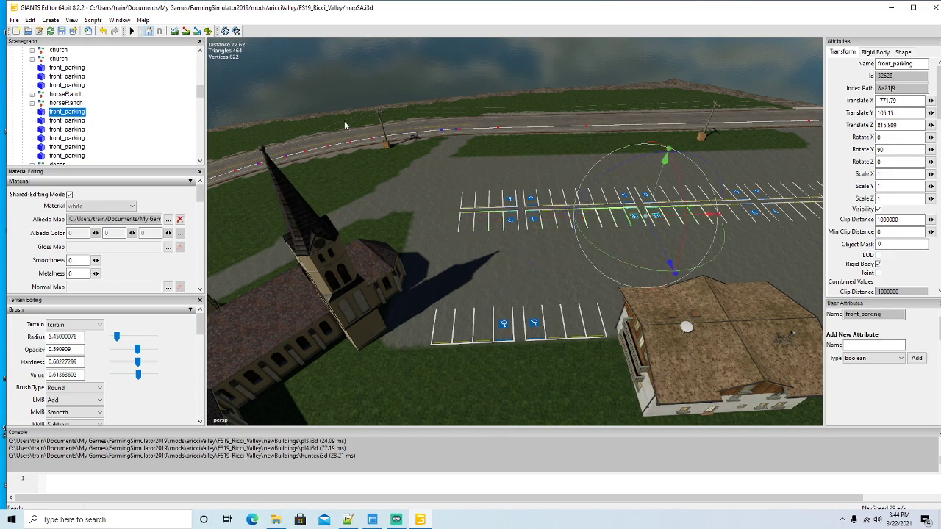
key(BackSpace)
text(7)
click(47, 121)
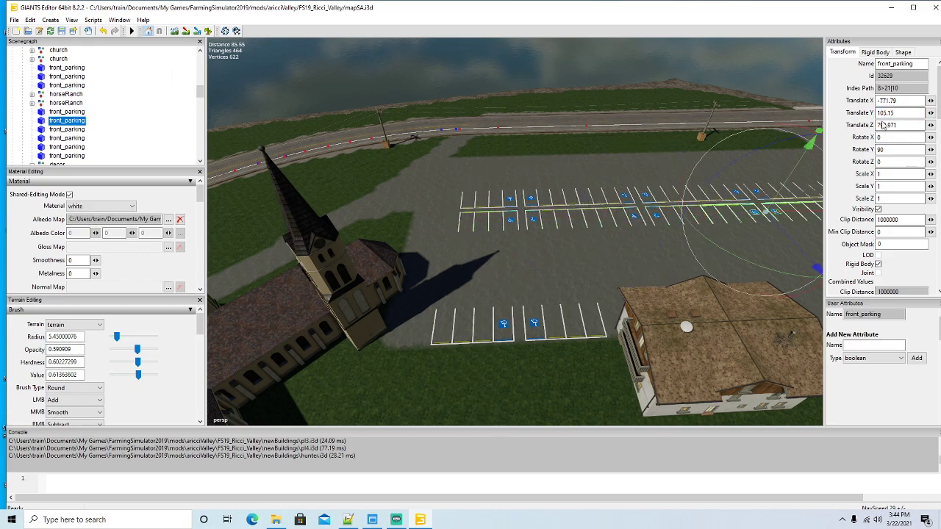
key(BackSpace)
text(7)
click(44, 130)
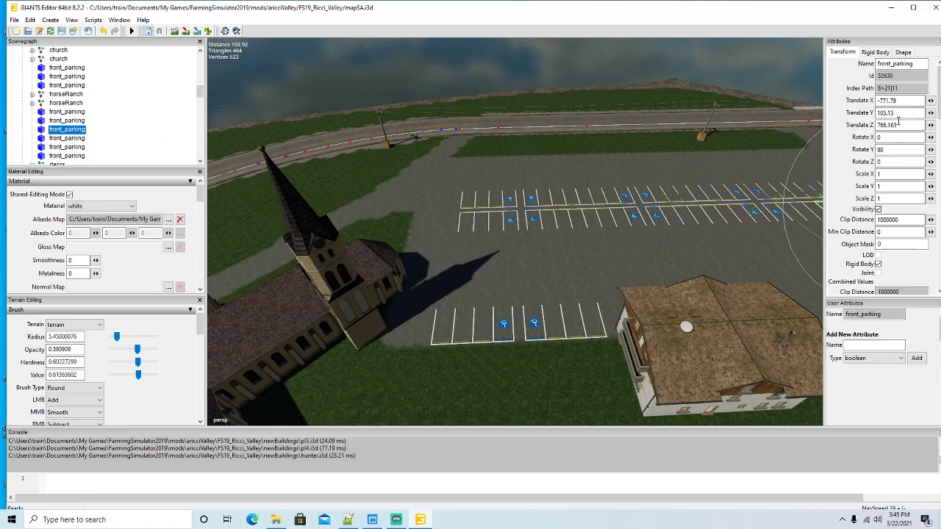
key(BackSpace)
text(7)
key(Return)
Set Translate Y to 105.17 for the last three front_parking rows, along the road-facing side of the central strip
scroll(52, 116, down, 2)
click(46, 104)
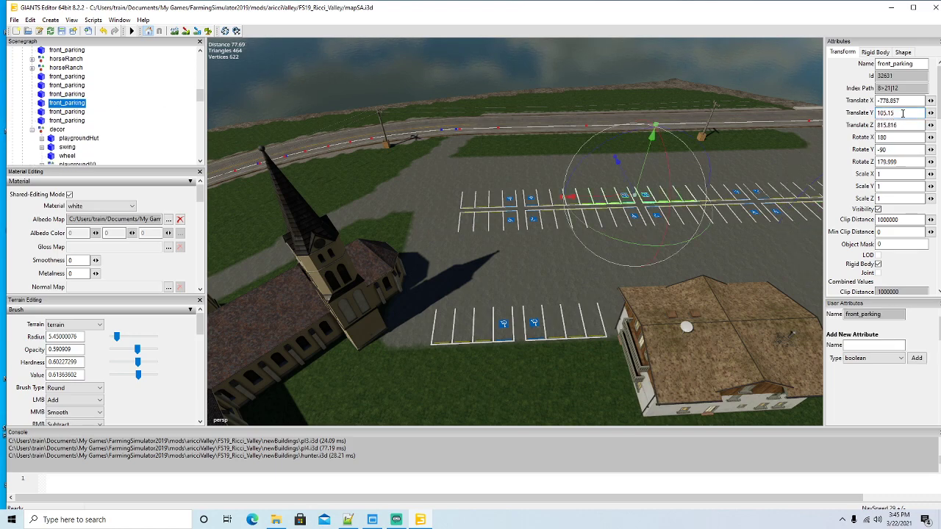
click(903, 112)
key(BackSpace)
text(7)
key(Return)
click(42, 113)
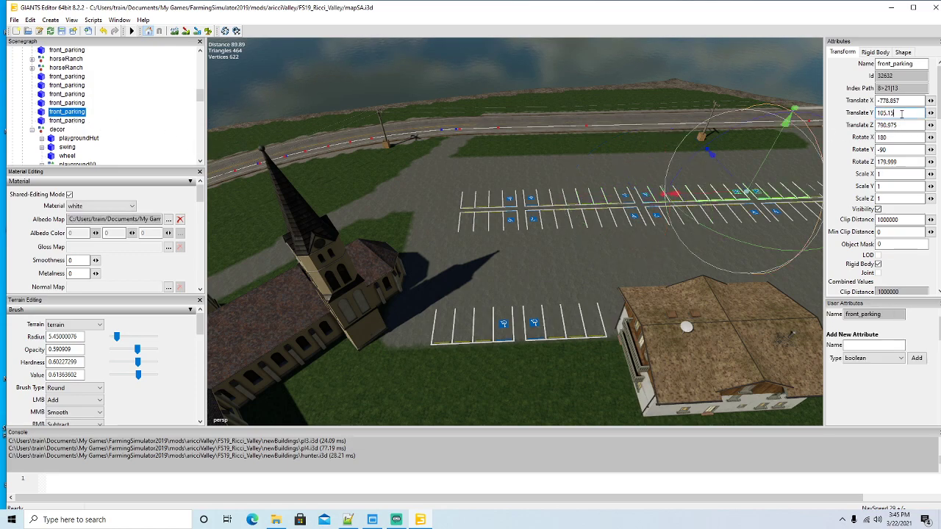
key(BackSpace)
text(7)
click(41, 121)
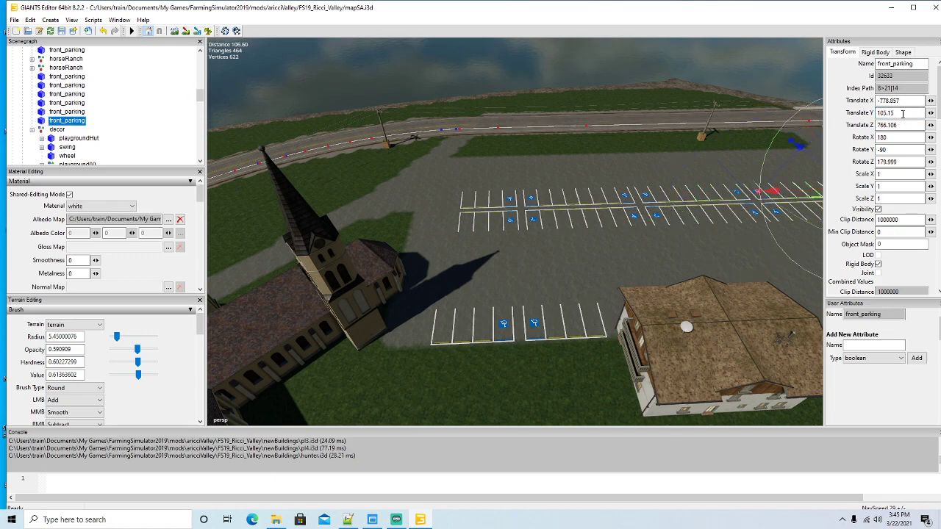
click(903, 112)
key(BackSpace)
text(7)
Collapse the decor group and duplicate the empty transform group listed below churchArea
scroll(661, 278, down, 8)
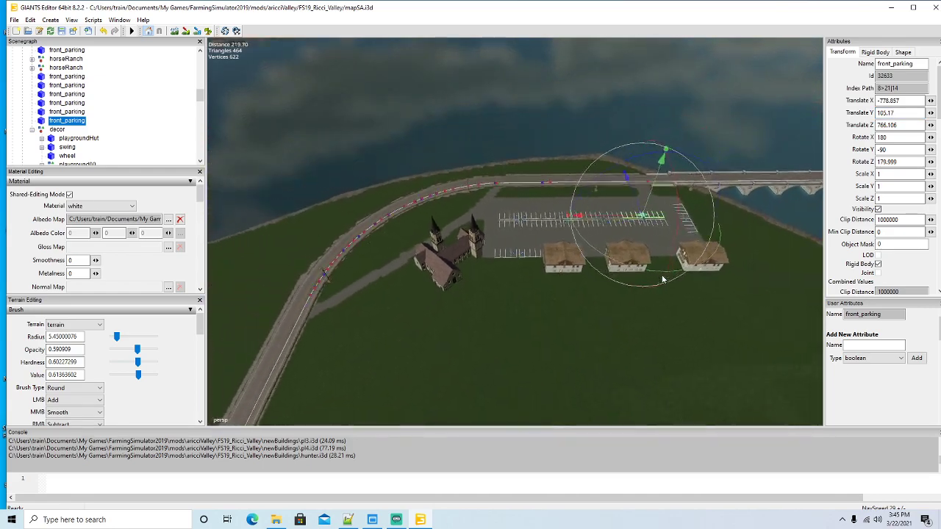
scroll(662, 278, down, 3)
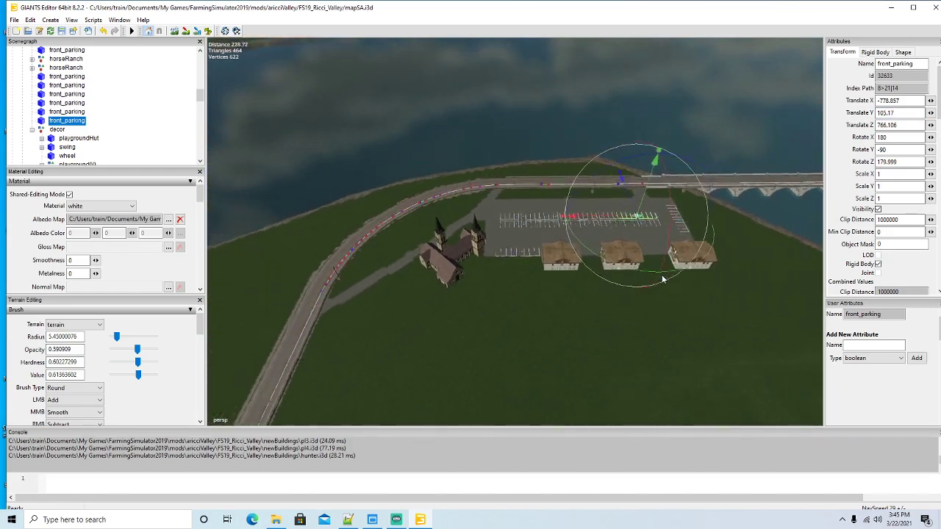
scroll(662, 274, up, 6)
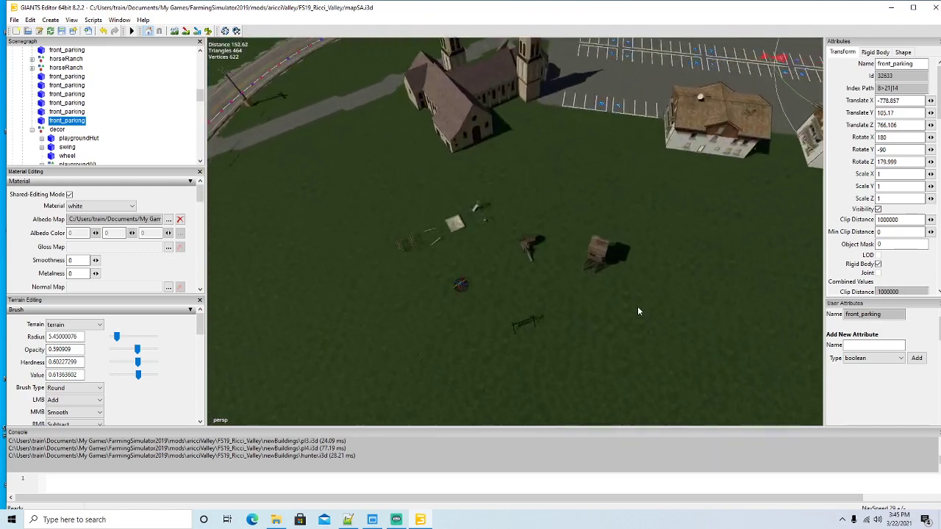
drag(444, 277, 515, 258)
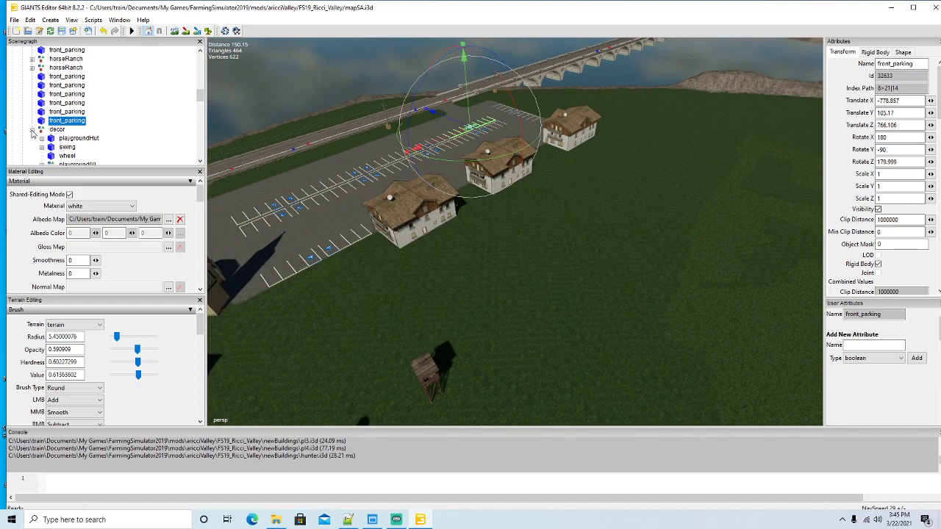
click(32, 129)
click(49, 121)
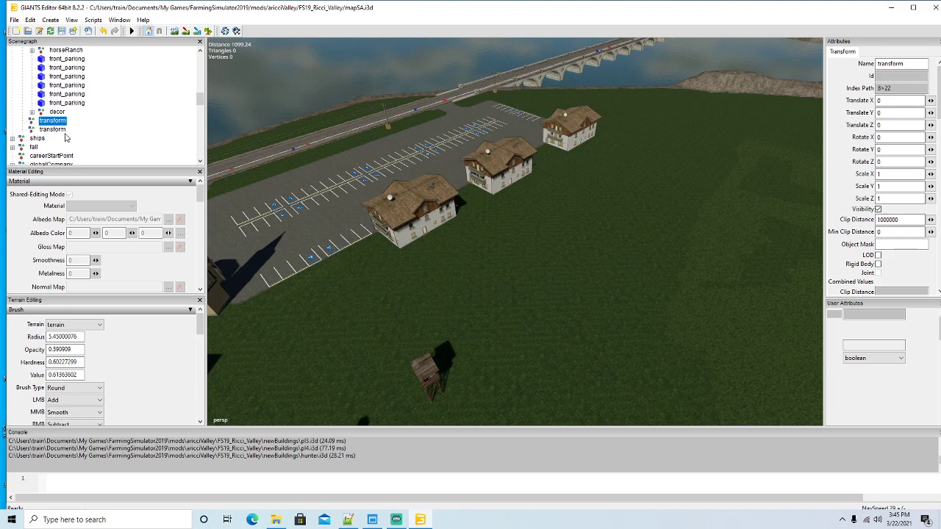
key(ctrl+d)
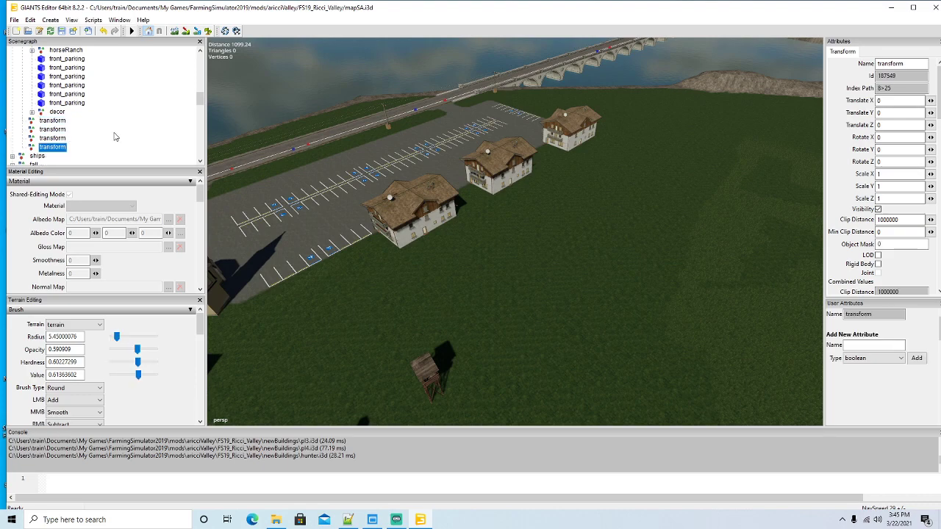
Cut the new transform group and paste it into the churchArea group
scroll(117, 135, up, 2)
scroll(117, 136, up, 5)
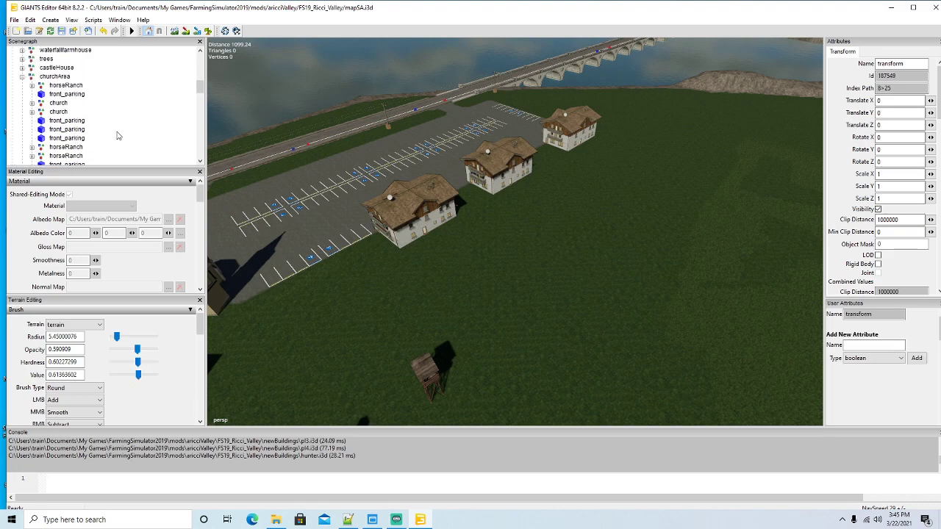
click(30, 19)
click(42, 86)
click(32, 77)
click(30, 20)
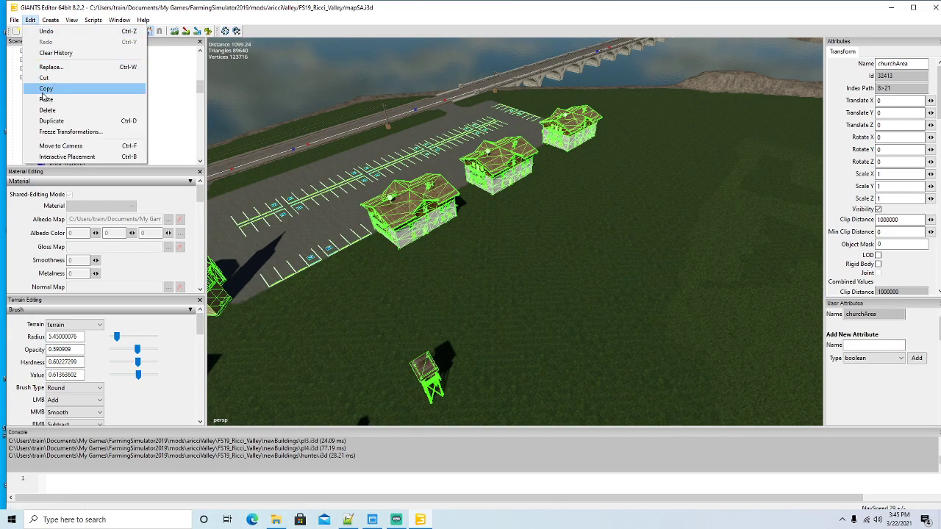
click(44, 100)
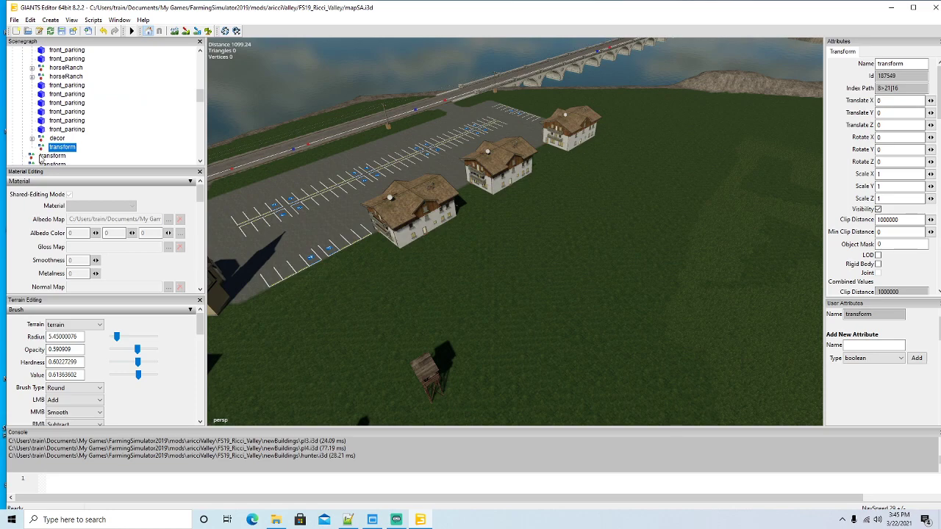
Place the pasted transform group on the grass beside the parking row near the church with Interactive Placement and name it fencing
scroll(73, 160, down, 1)
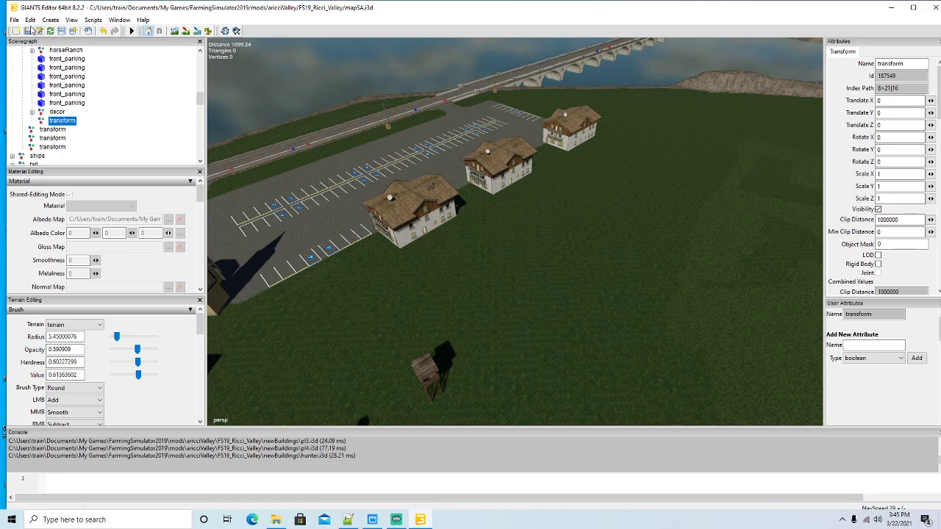
click(30, 20)
click(66, 157)
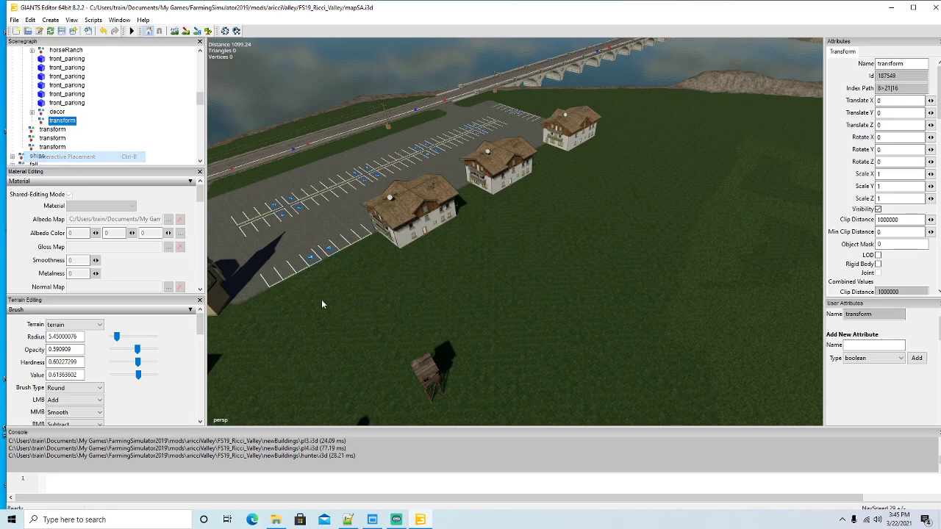
click(328, 282)
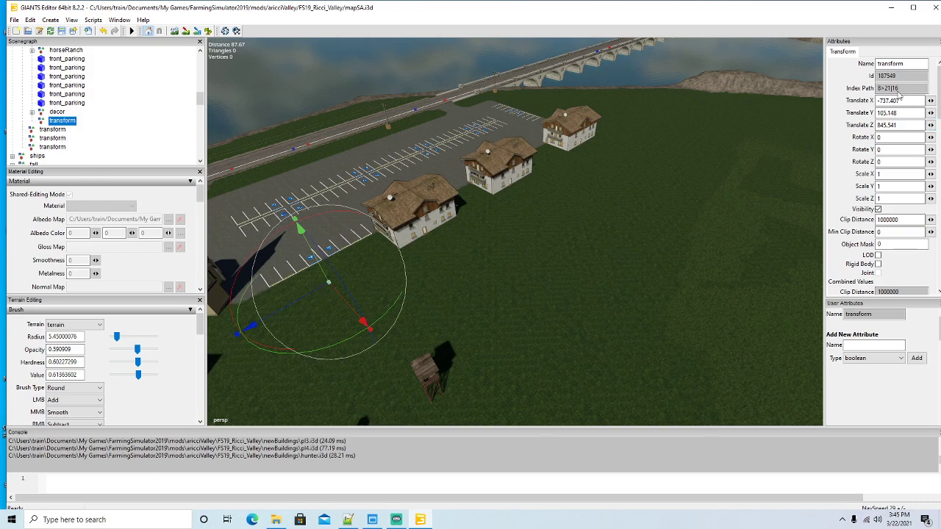
double_click(892, 63)
text(fencing)
key(Return)
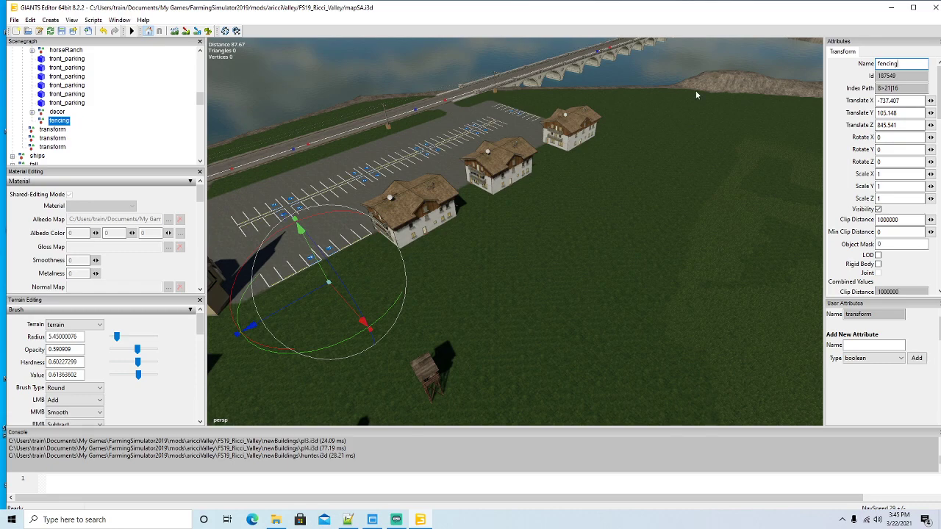
Travel across the map to the sample fences and look over the available fence, wall and gate types
scroll(625, 269, down, 3)
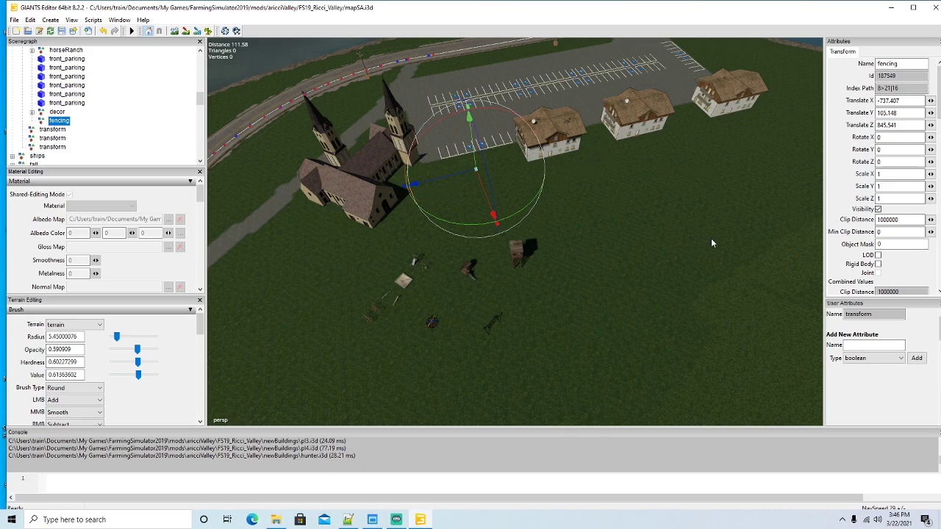
drag(556, 303, 483, 208)
scroll(551, 203, up, 10)
scroll(543, 205, up, 10)
scroll(525, 203, up, 10)
scroll(483, 207, up, 10)
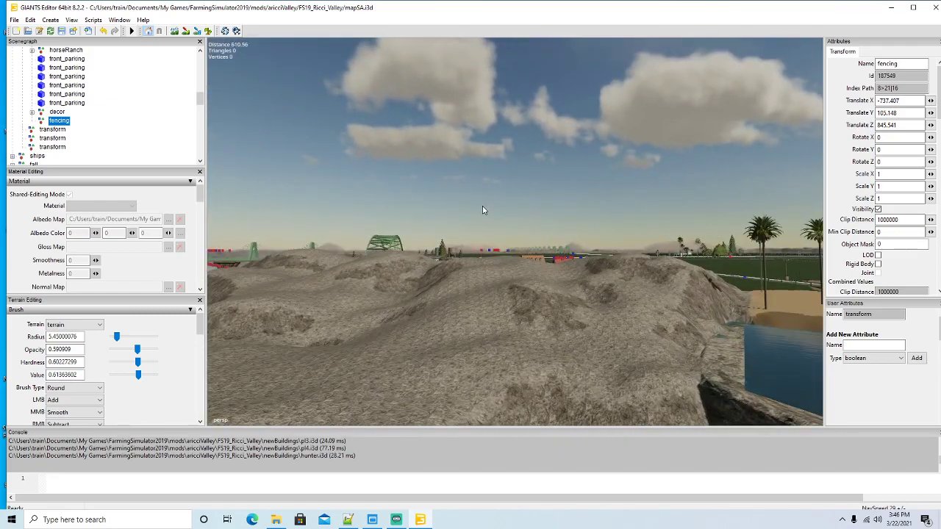
scroll(483, 210, up, 10)
drag(483, 210, 431, 219)
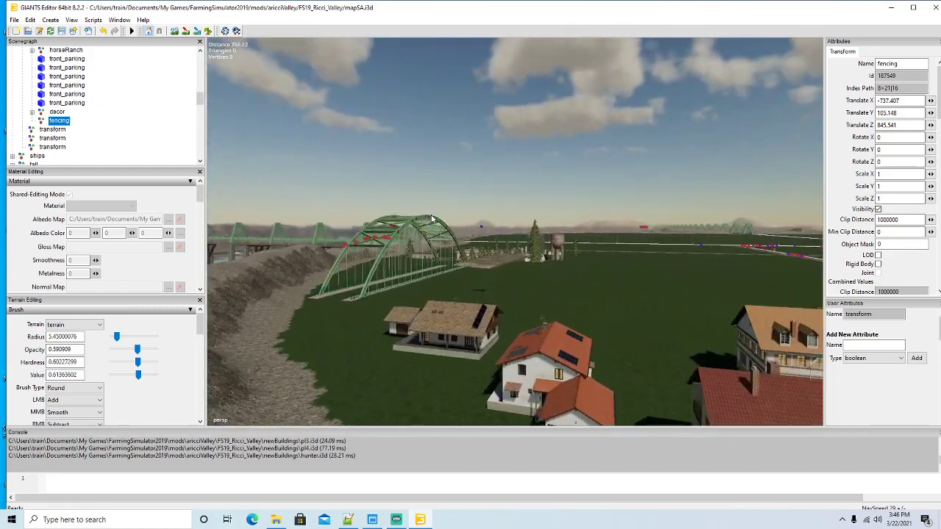
scroll(431, 219, up, 10)
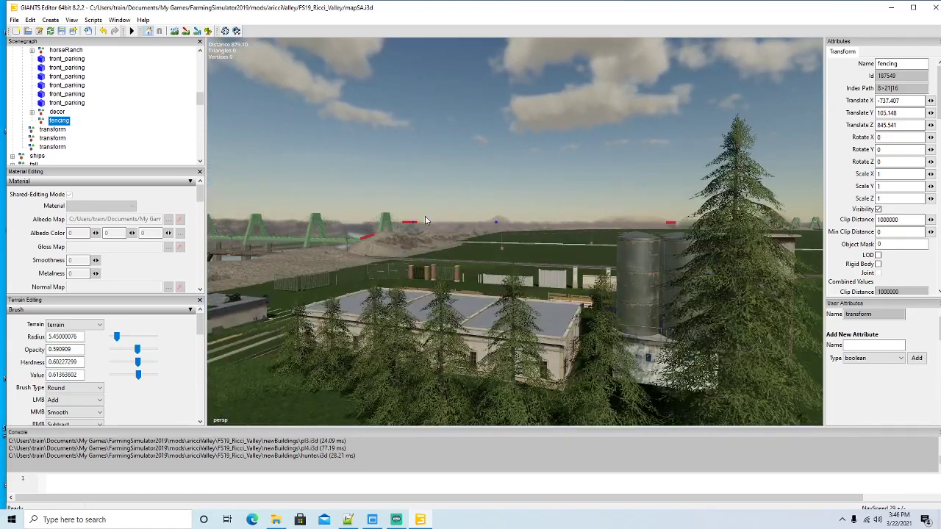
drag(427, 221, 406, 278)
scroll(378, 239, up, 6)
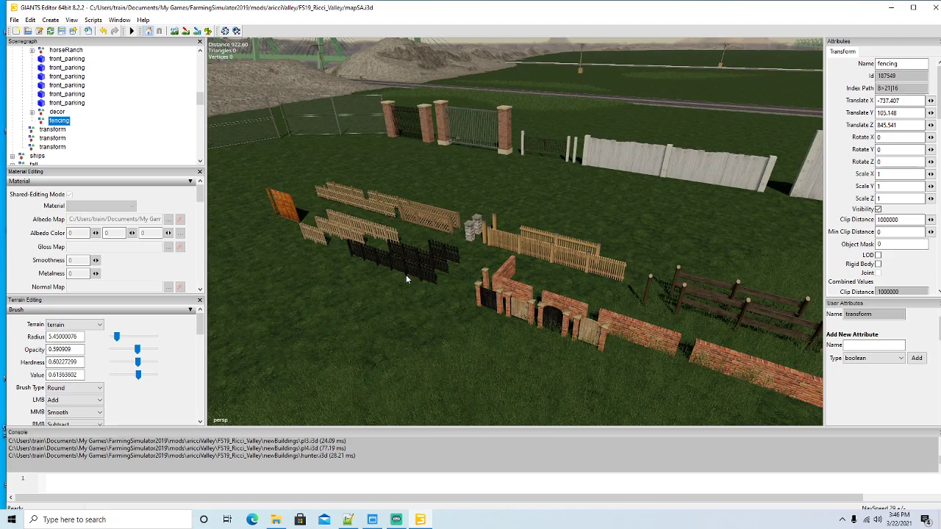
Duplicate the stone post FenceTypeGPole at the end of the wood-and-stone fence samples
drag(405, 274, 724, 278)
scroll(614, 231, up, 4)
scroll(637, 238, up, 3)
scroll(637, 237, down, 2)
click(745, 279)
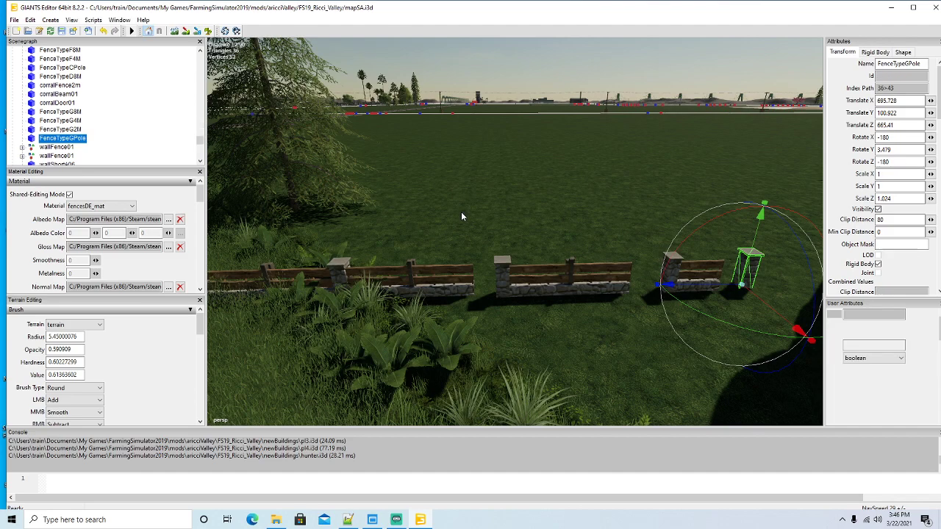
key(ctrl+d)
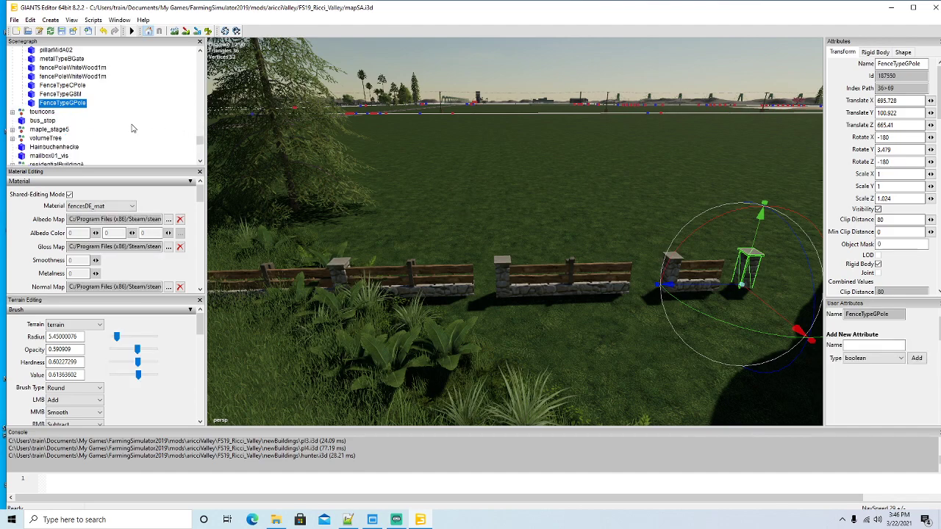
Cut the duplicated FenceTypeGPole and paste it into the churchArea's fencing group
scroll(132, 129, down, 3)
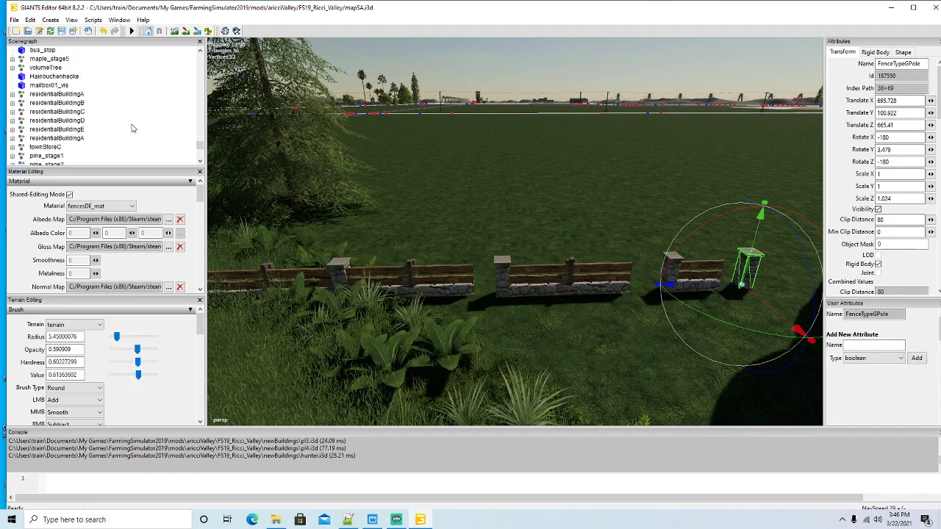
scroll(131, 128, down, 4)
scroll(132, 128, up, 3)
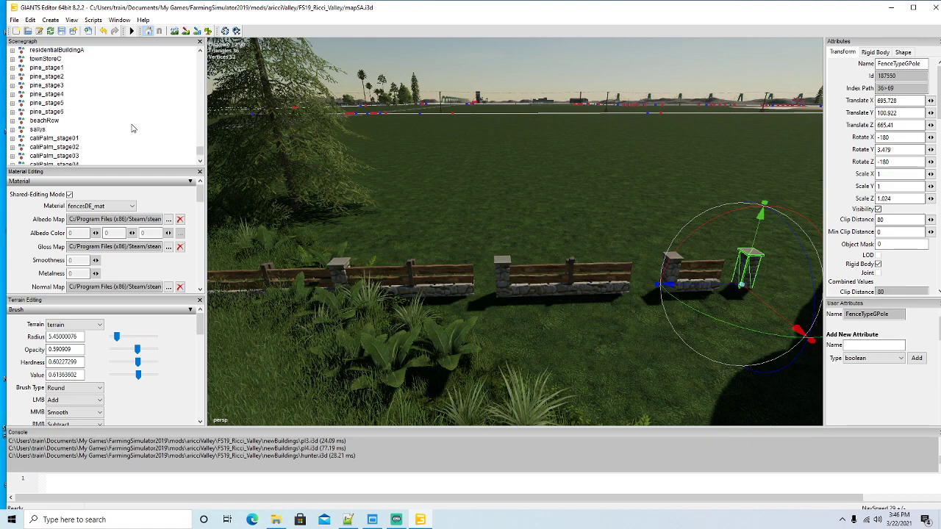
scroll(132, 128, up, 5)
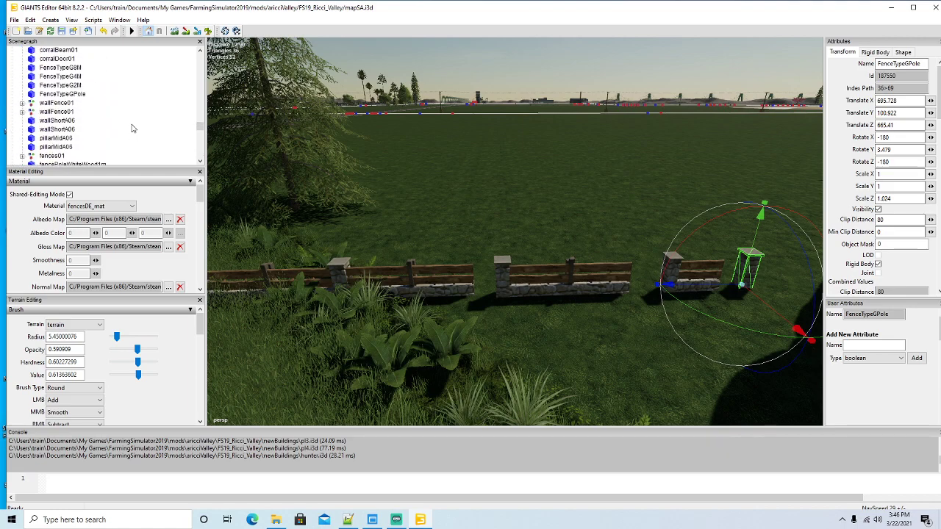
scroll(131, 128, up, 8)
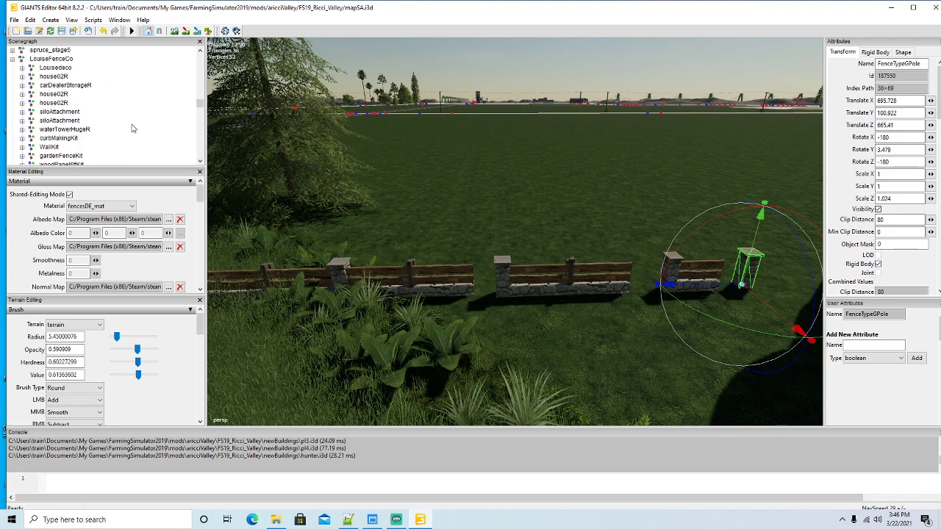
scroll(132, 128, up, 8)
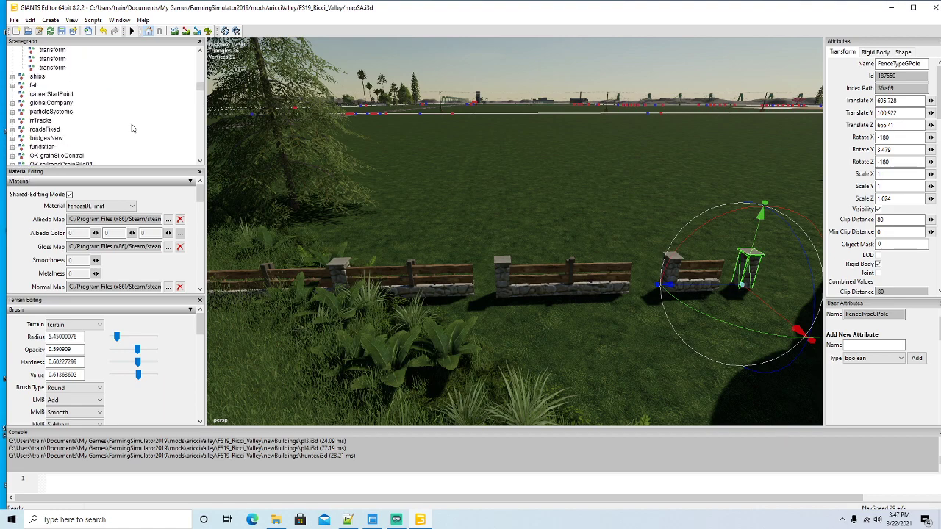
scroll(132, 129, up, 3)
click(30, 20)
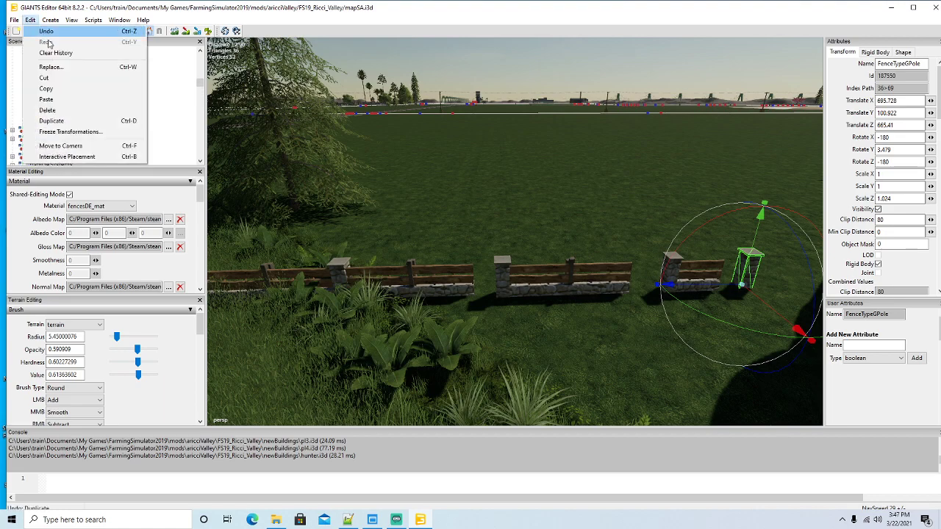
click(45, 78)
click(55, 94)
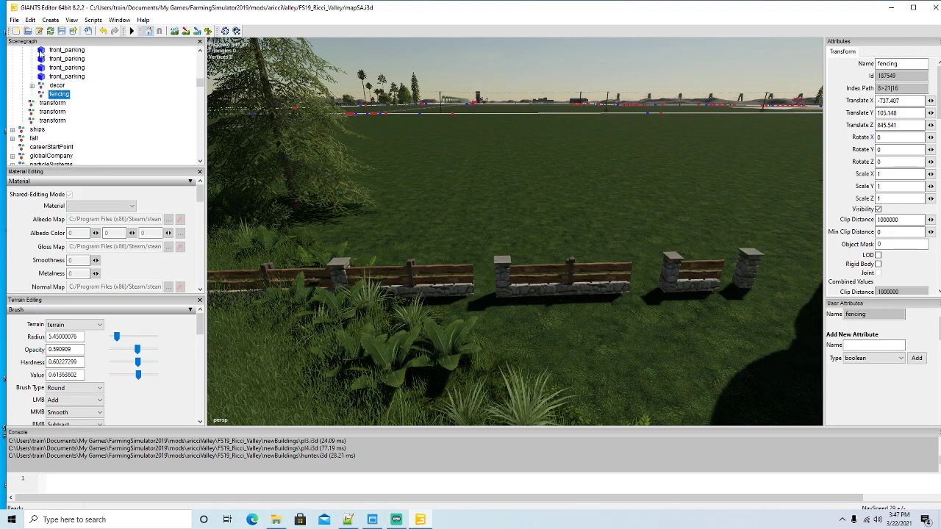
click(30, 20)
click(46, 100)
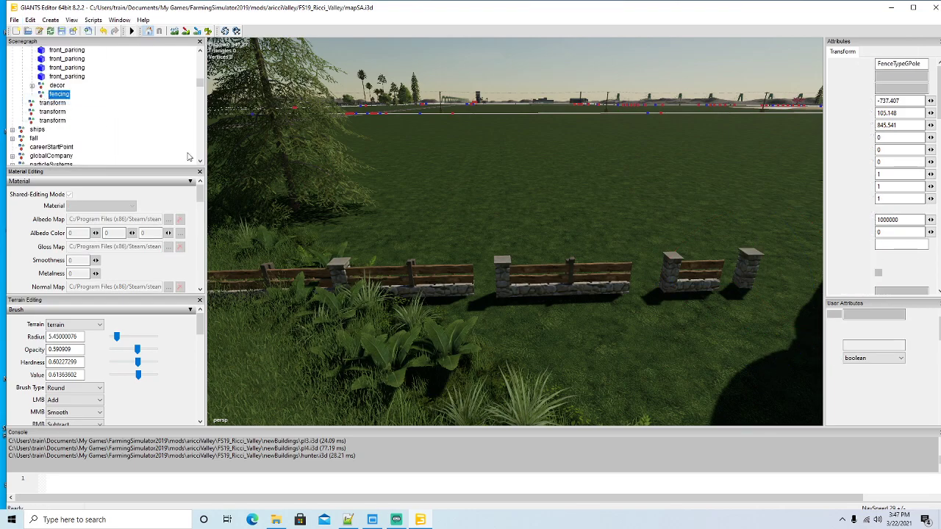
Duplicate the FenceTypeG8M wood-and-stone fence sample and move the copy into the fencing group by cutting and pasting
key(f)
scroll(494, 232, up, 3)
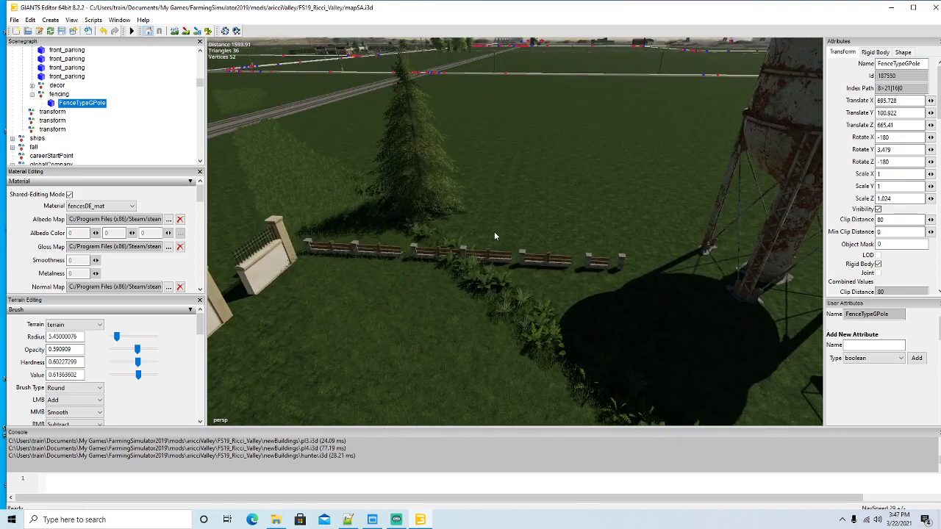
click(391, 266)
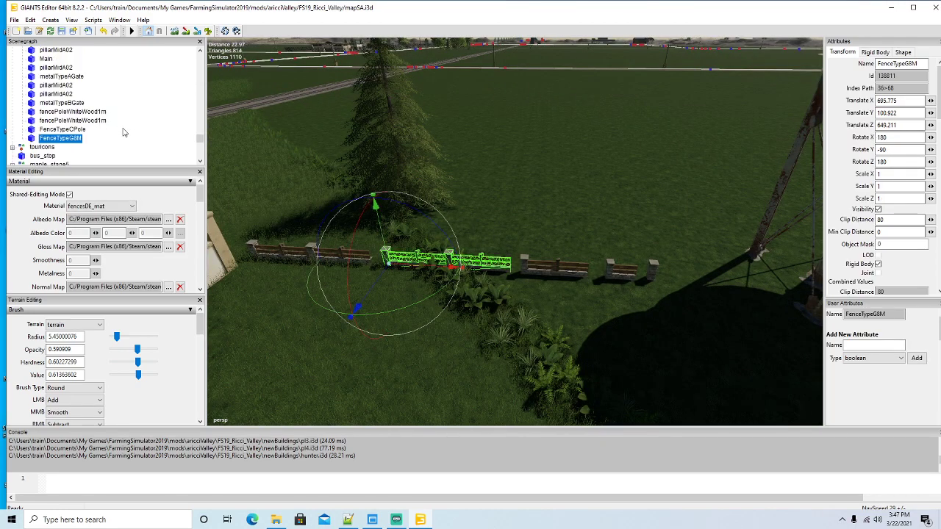
key(ctrl+d)
scroll(123, 129, up, 3)
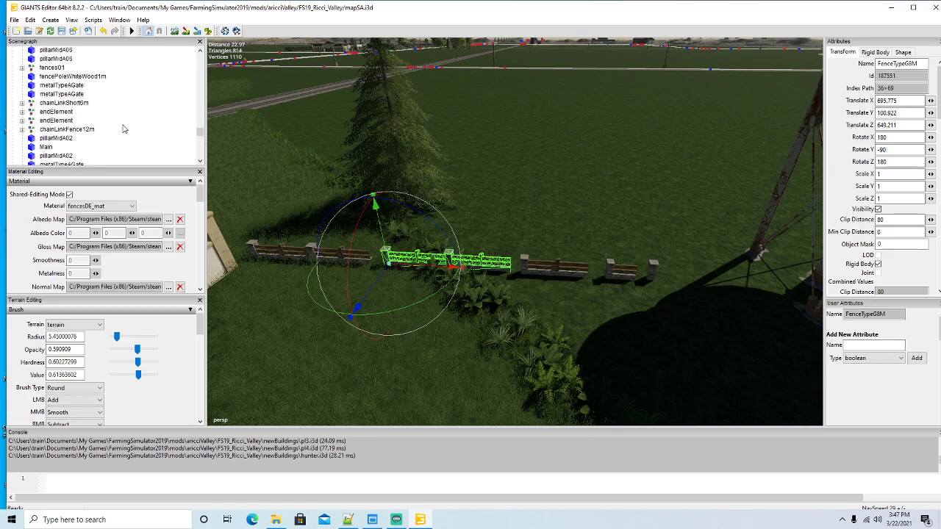
scroll(123, 129, up, 15)
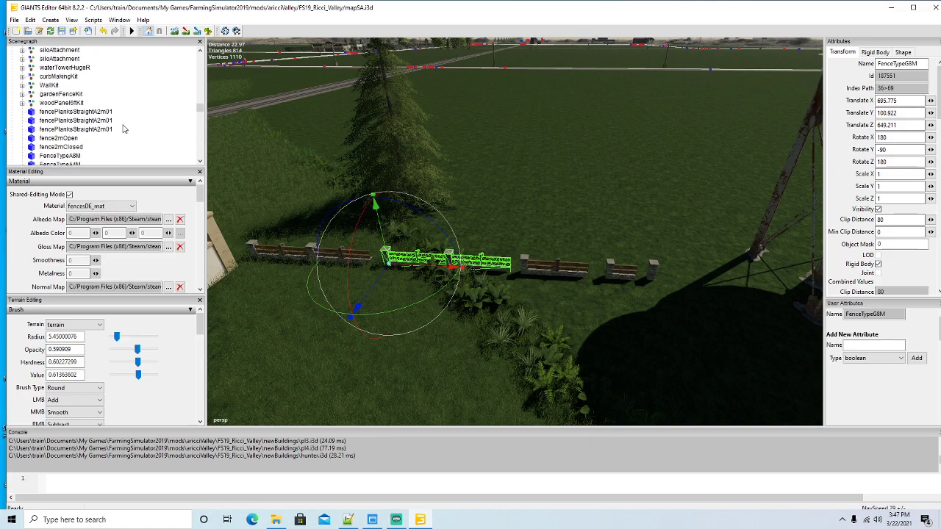
scroll(124, 130, up, 15)
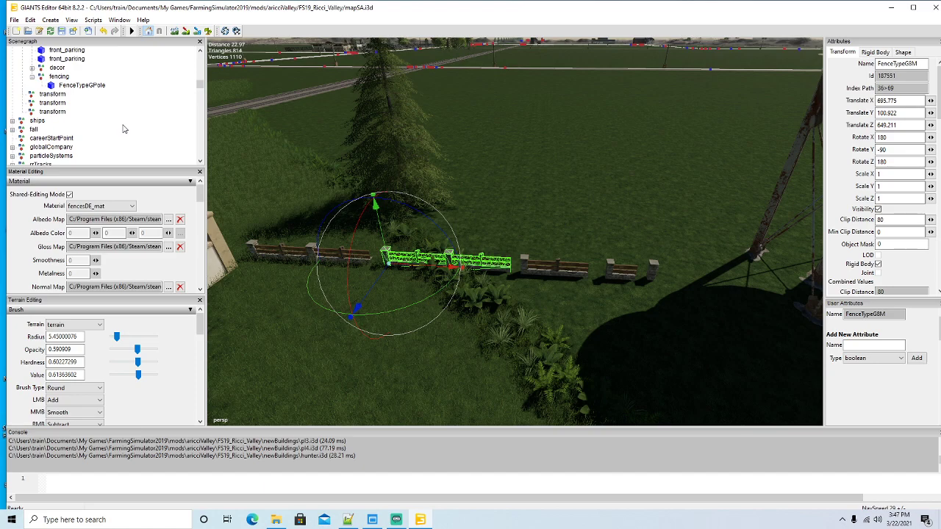
click(30, 20)
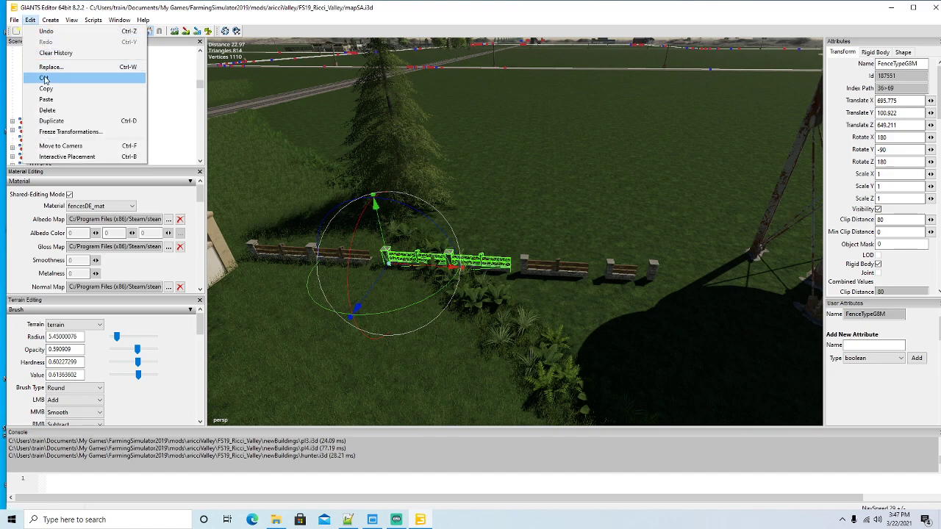
click(50, 79)
click(59, 76)
click(30, 20)
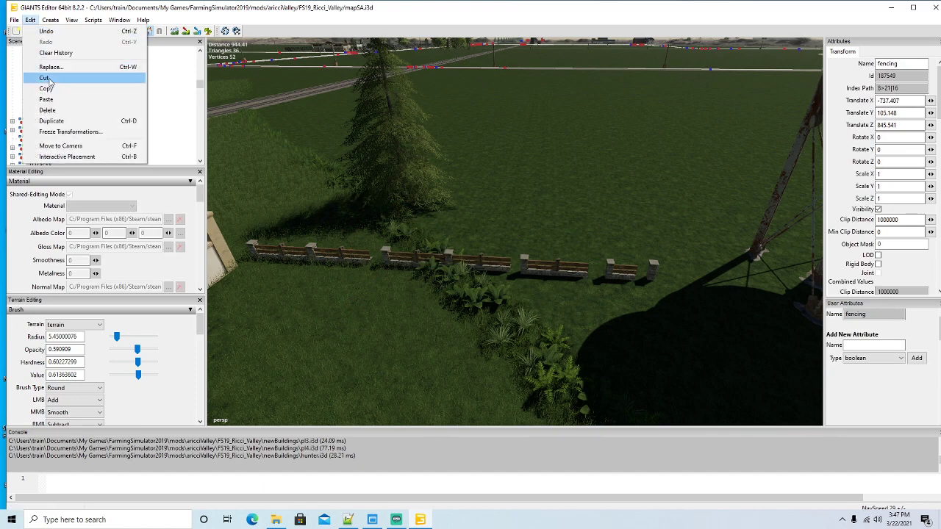
click(47, 99)
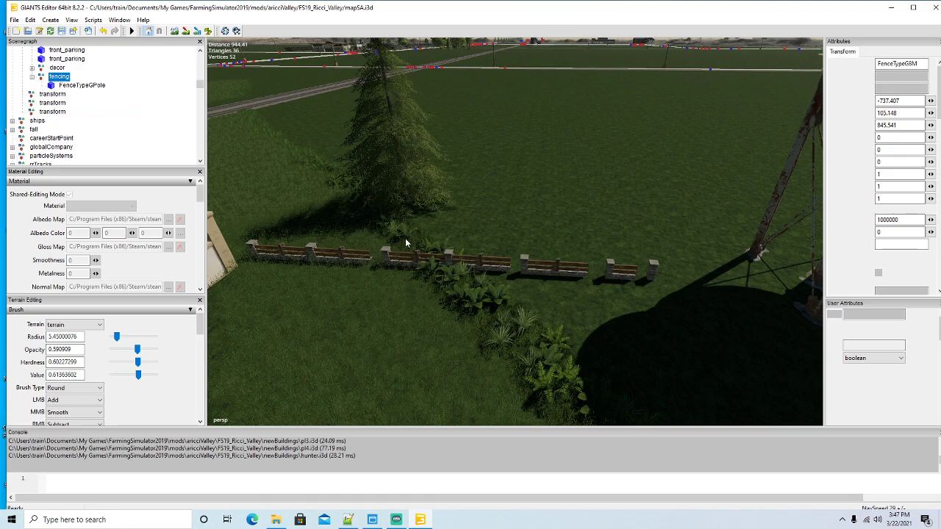
Duplicate the FenceTypeG4M fence sample, then cut the copy and paste it into the fencing group
click(535, 271)
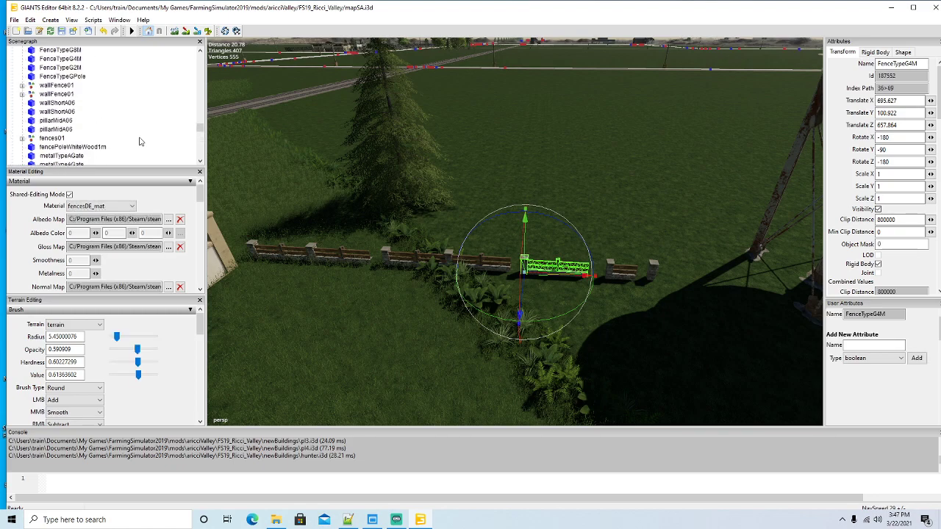
scroll(140, 141, up, 10)
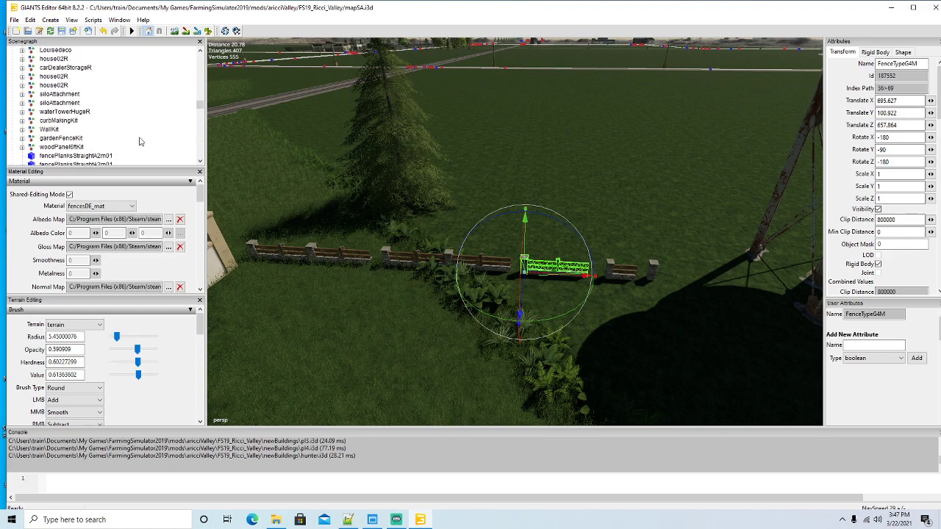
scroll(140, 141, up, 5)
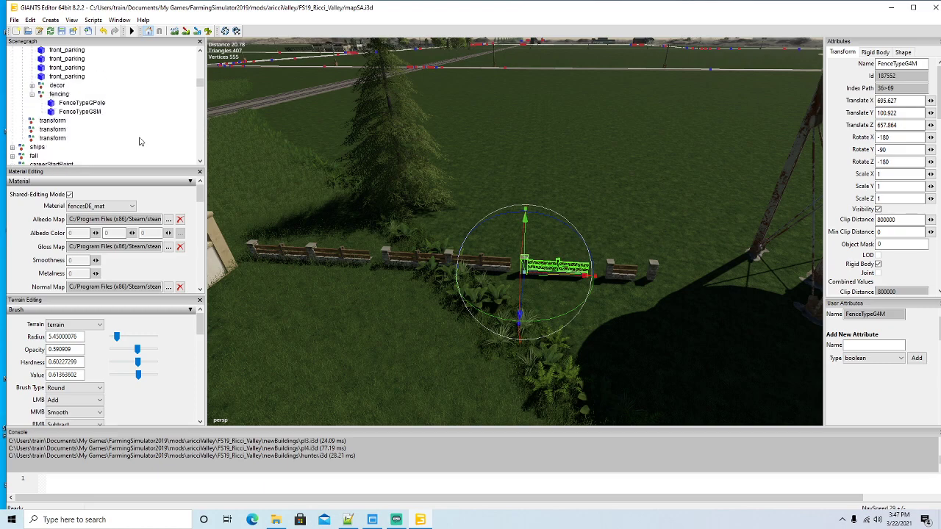
click(30, 21)
click(45, 80)
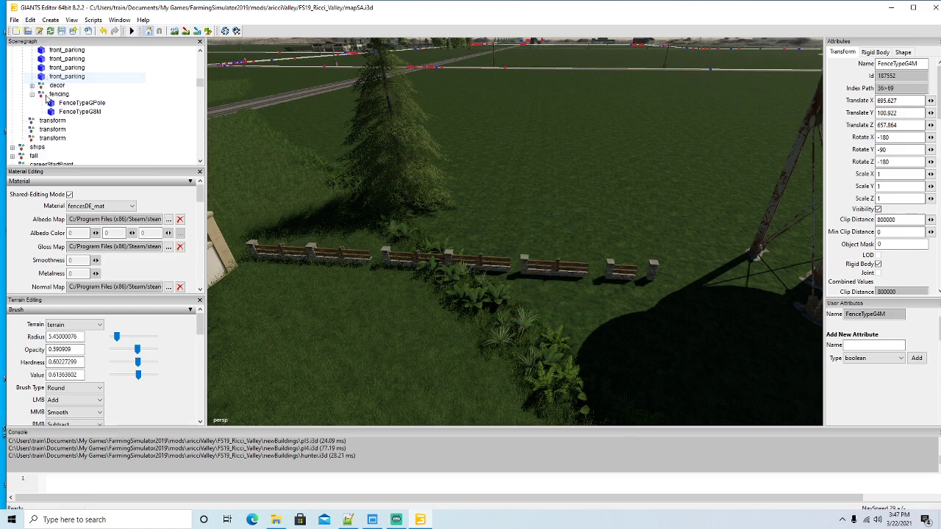
click(42, 95)
click(30, 19)
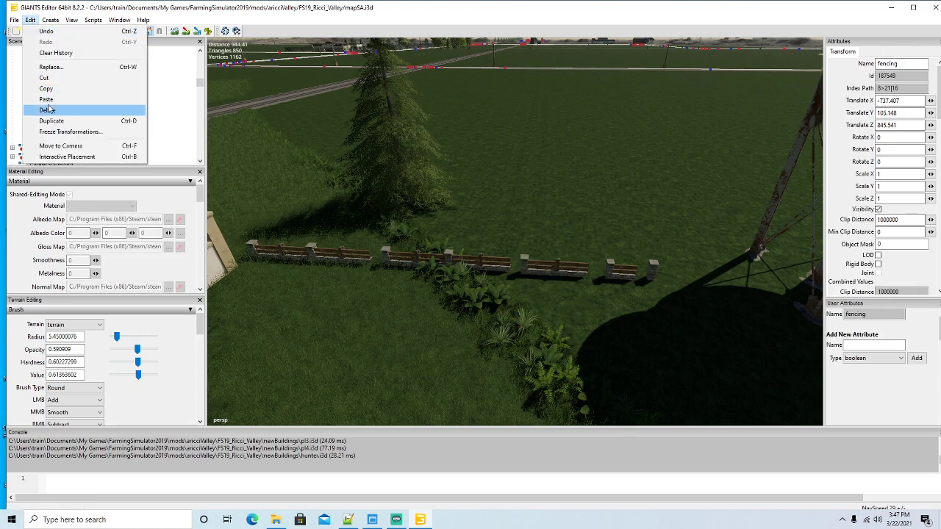
click(51, 99)
Duplicate the short FenceTypeG2M fence sample, then cut the copy and paste it into the fencing group
click(605, 274)
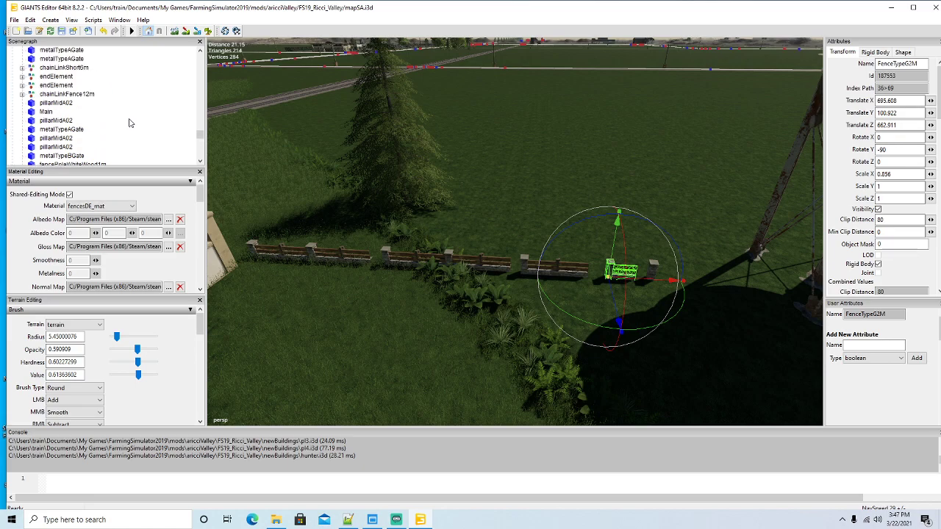
scroll(128, 123, up, 10)
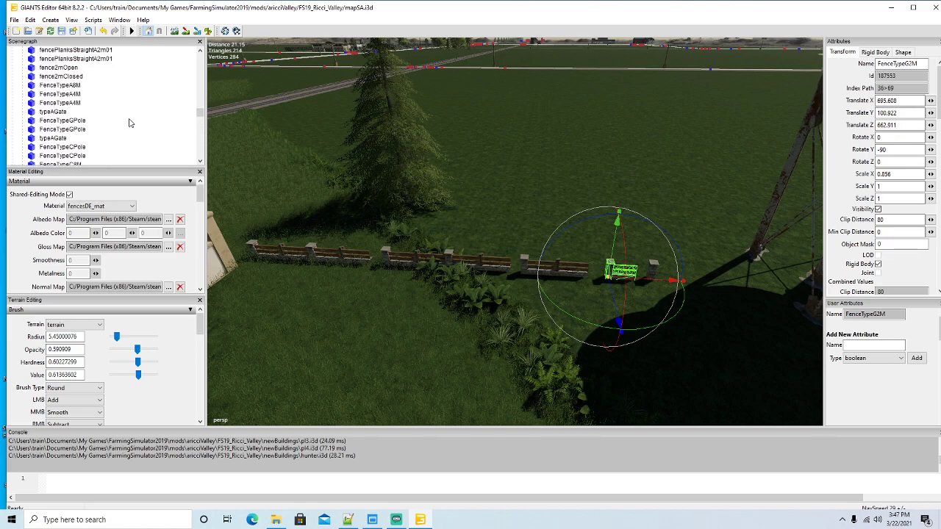
scroll(129, 122, down, 10)
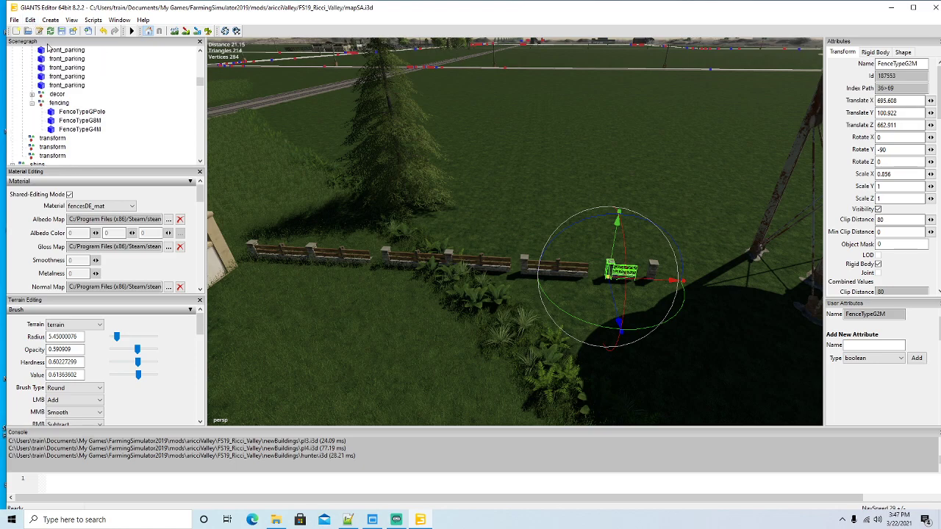
click(31, 20)
click(46, 79)
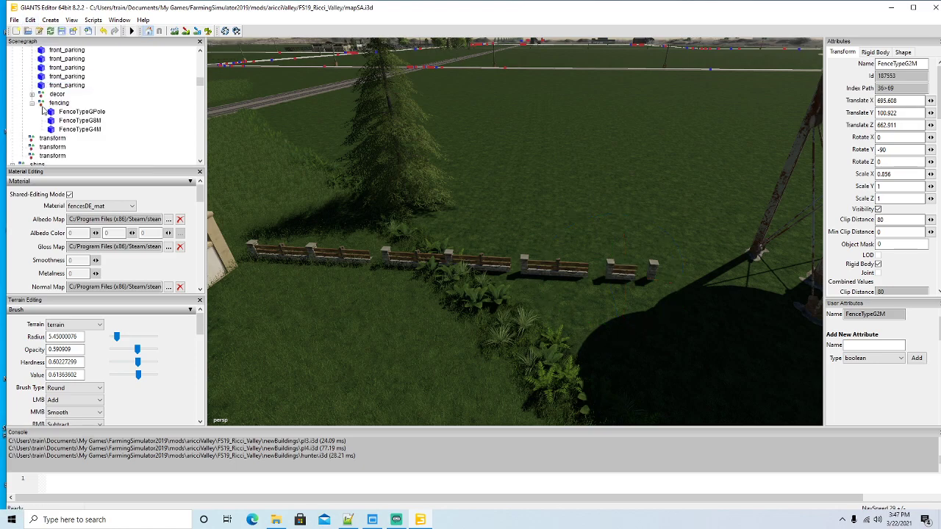
click(59, 97)
click(30, 20)
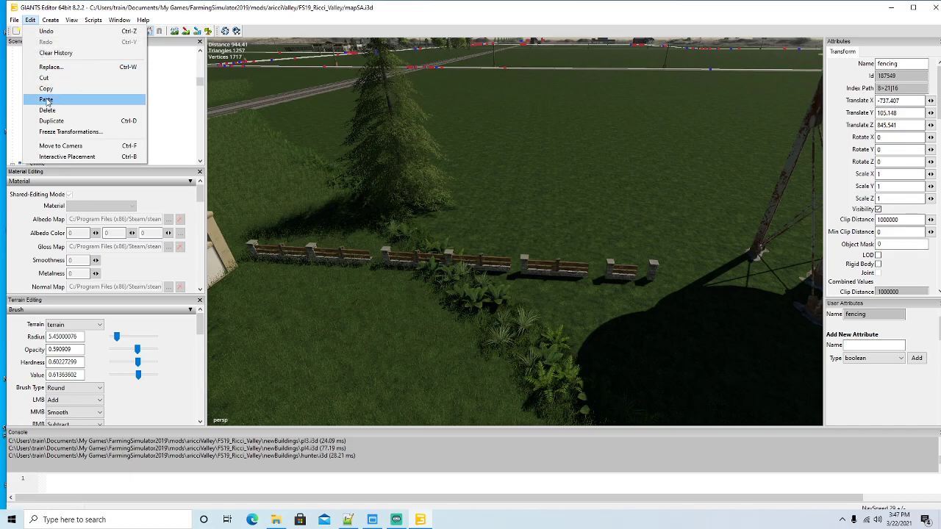
click(46, 88)
Travel back across the map to the grass between the church, the houses and the playground
drag(316, 212, 438, 188)
scroll(602, 181, up, 10)
scroll(642, 192, up, 10)
scroll(376, 174, up, 5)
scroll(447, 203, up, 8)
scroll(442, 202, up, 4)
scroll(438, 188, up, 8)
scroll(438, 189, up, 10)
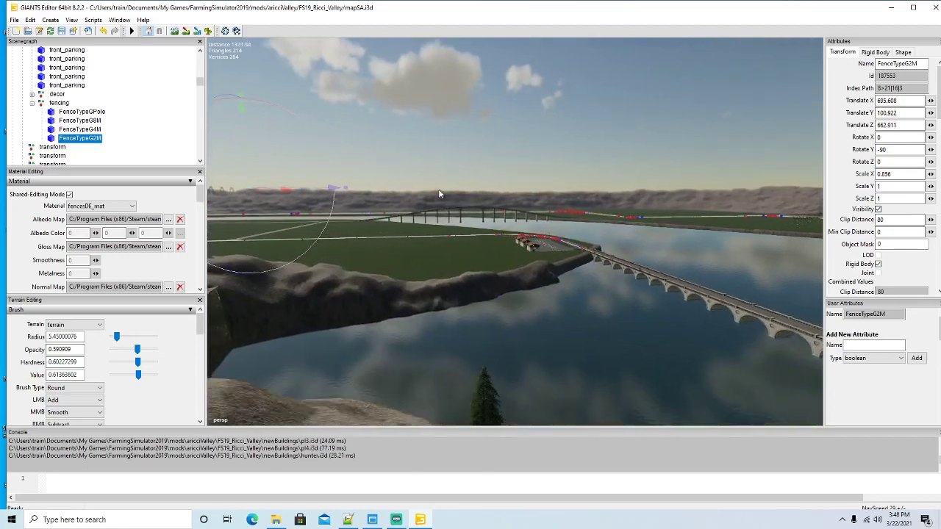
scroll(438, 189, up, 10)
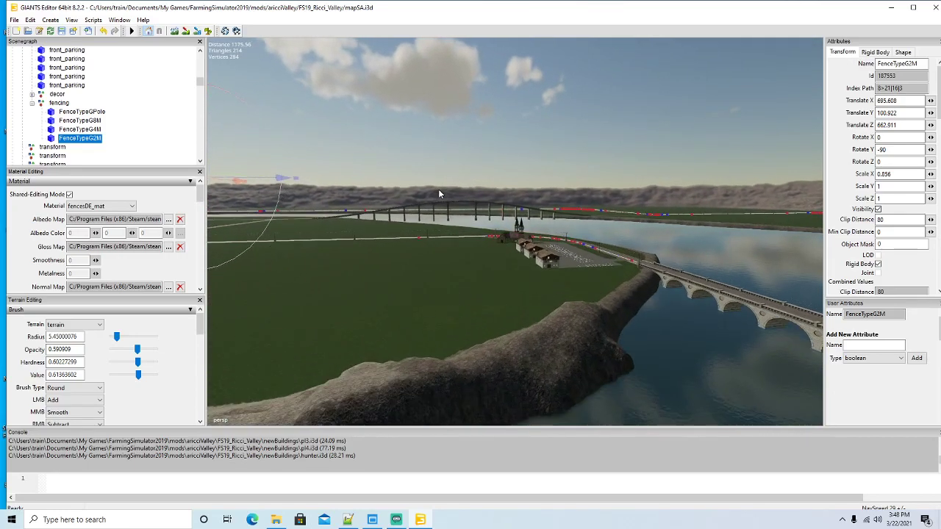
scroll(430, 192, up, 10)
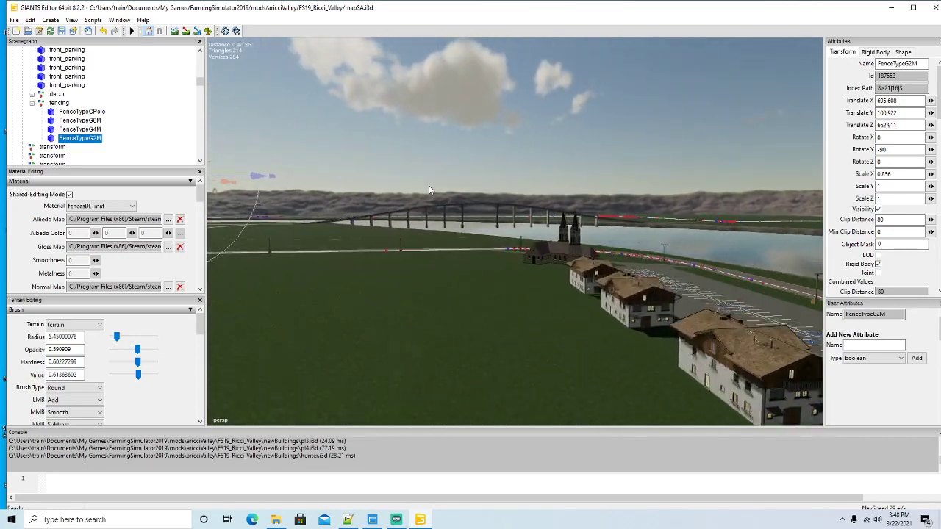
drag(421, 189, 572, 243)
scroll(574, 244, up, 10)
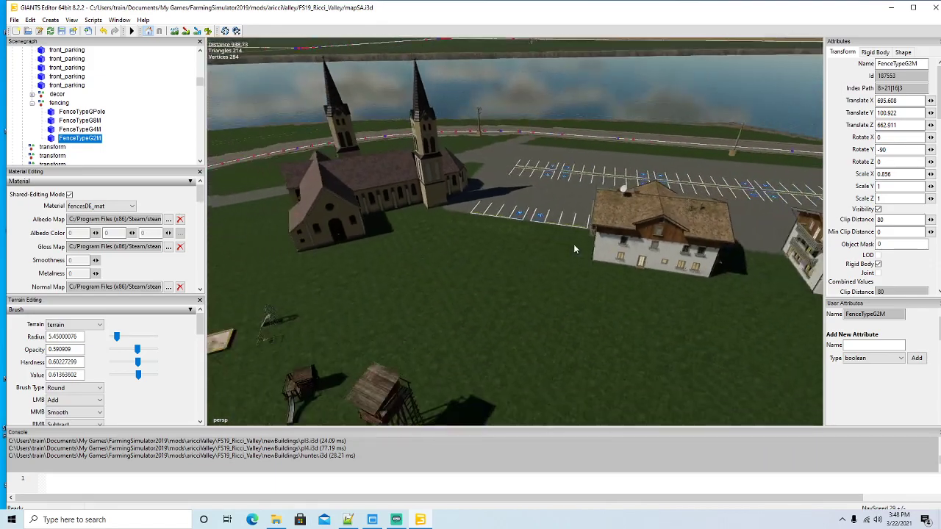
click(15, 20)
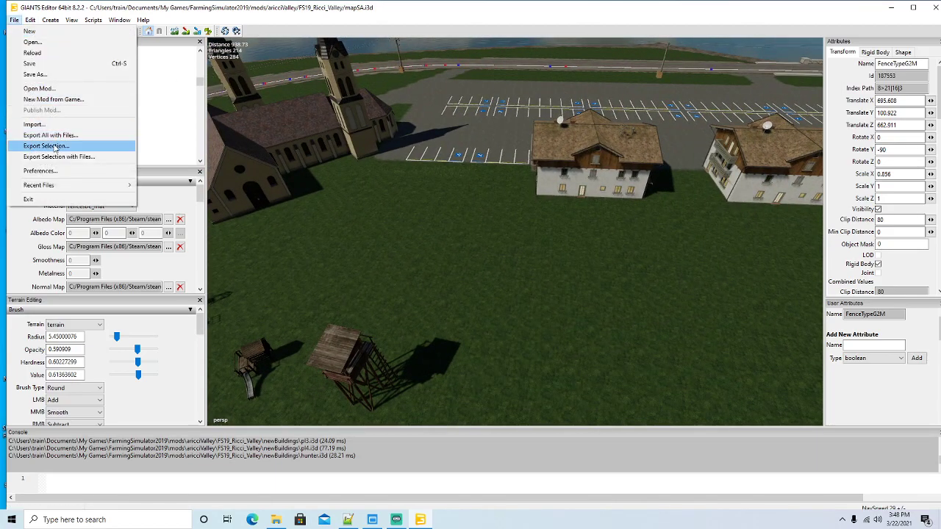
click(53, 159)
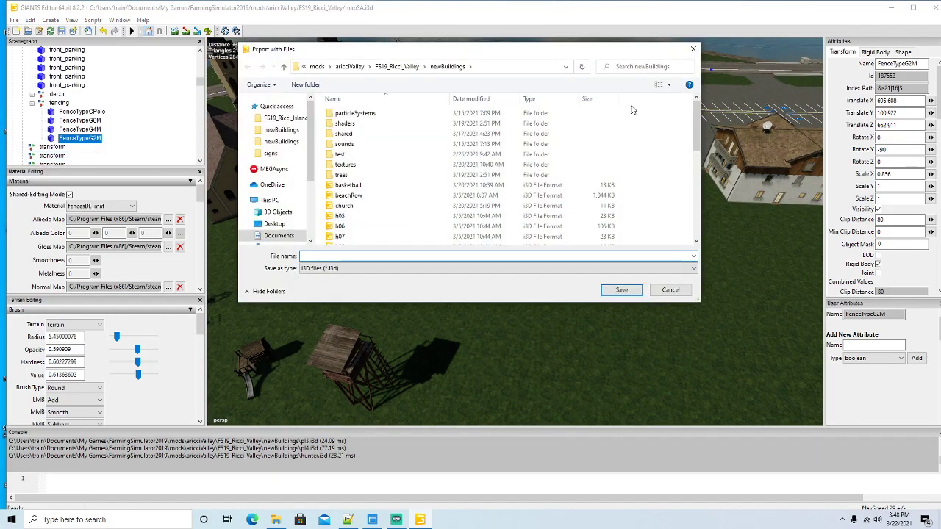
click(669, 290)
Place the fencing group's FenceTypeGPole on the grass between the parking row and the playground with Interactive Placement
click(54, 115)
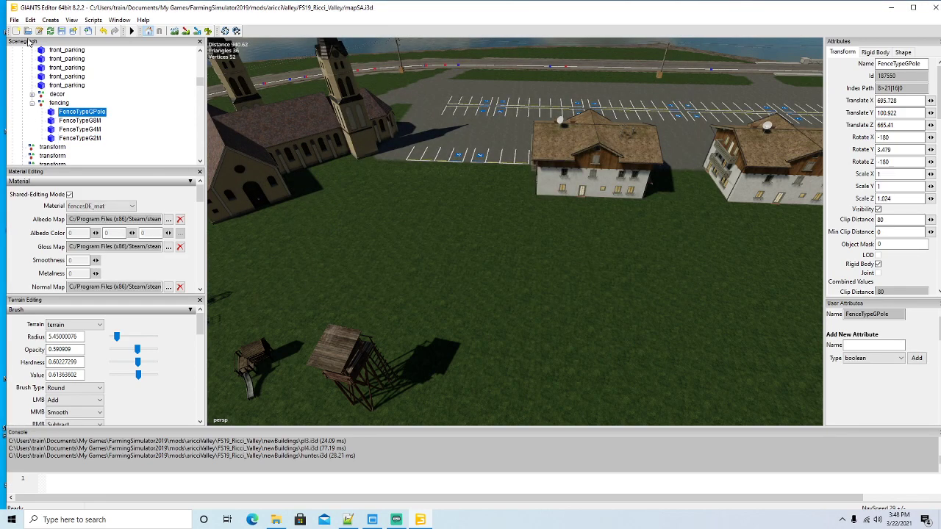
click(30, 20)
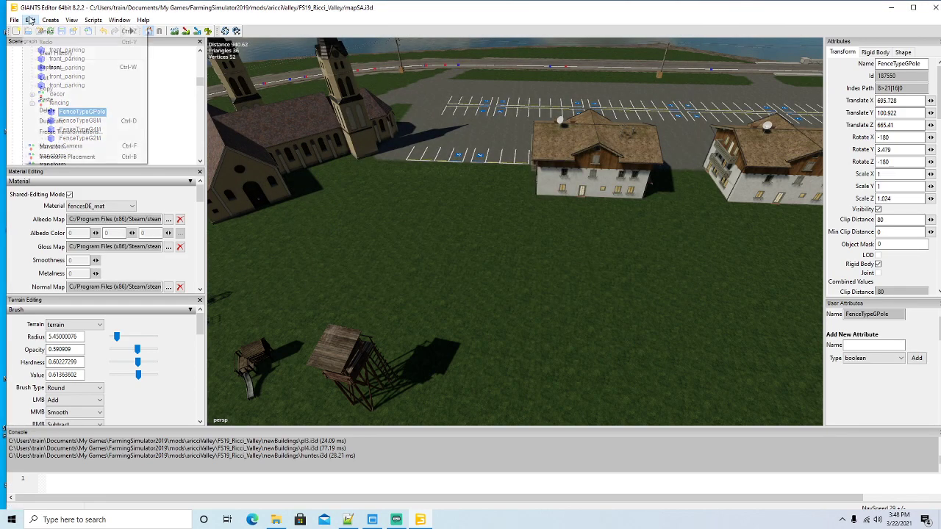
click(59, 157)
Place FenceTypeG8M, FenceTypeG4M and FenceTypeG2M one behind another on the grass by the pole with Interactive Placement
click(54, 121)
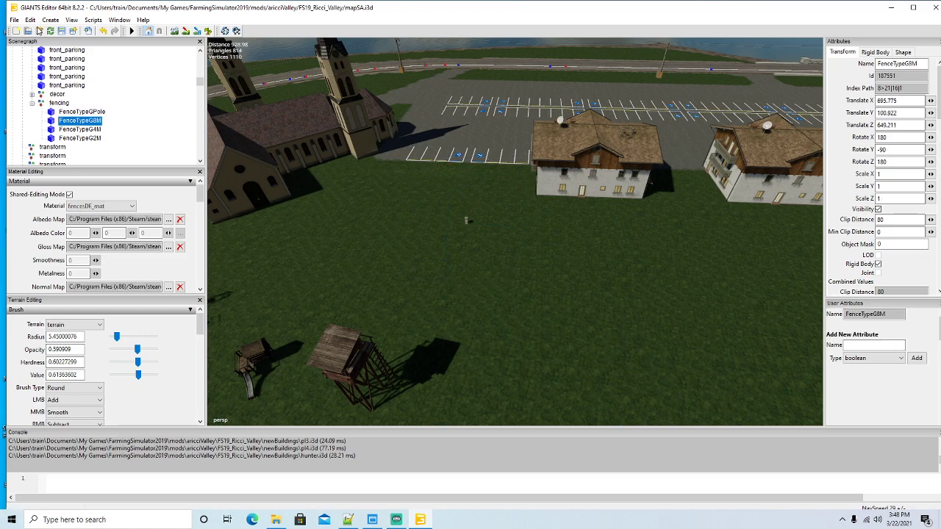
click(30, 19)
click(59, 157)
click(479, 226)
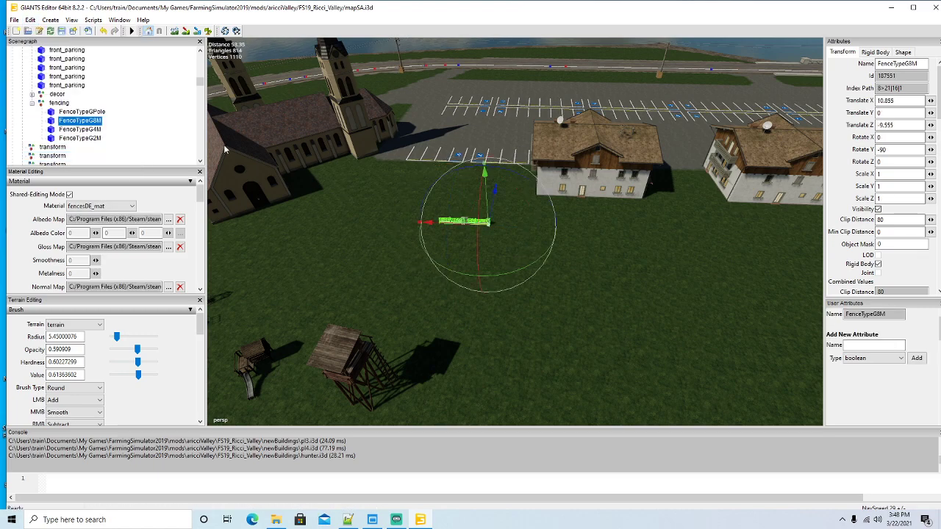
click(53, 128)
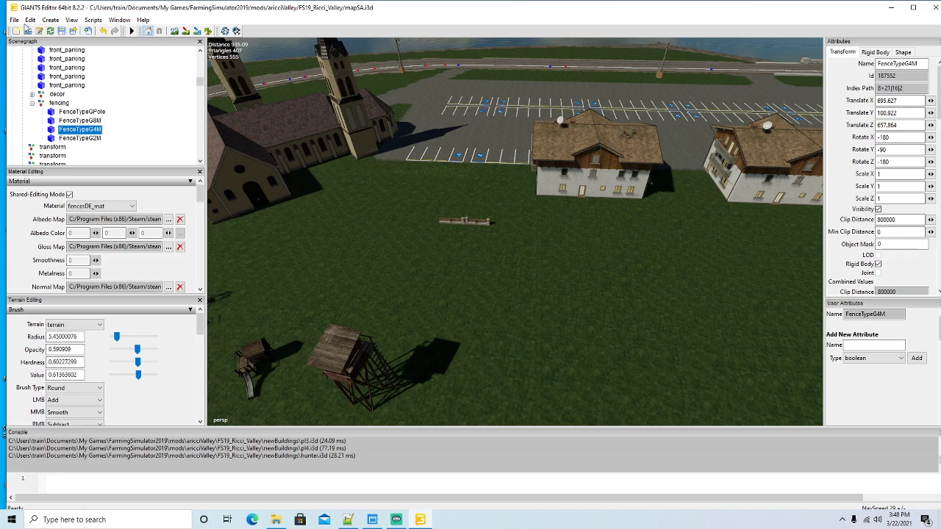
click(30, 20)
click(67, 157)
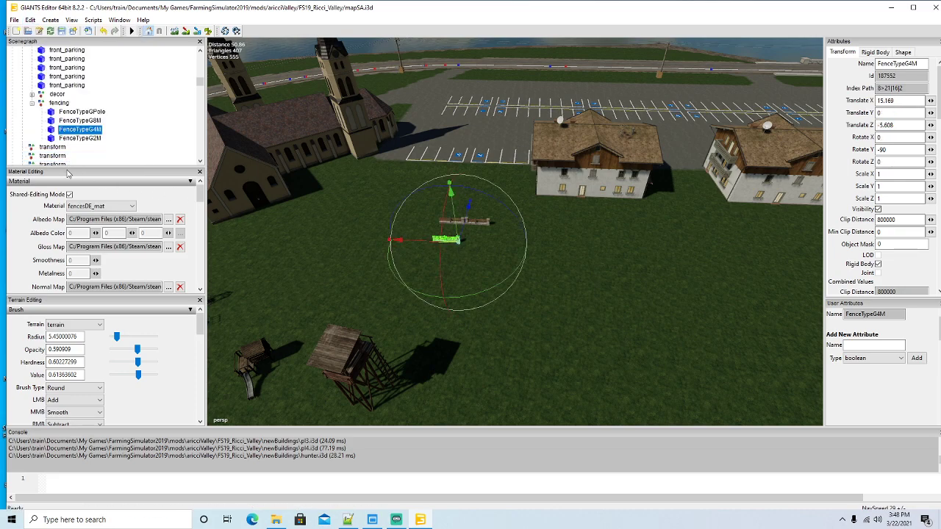
click(54, 139)
click(30, 20)
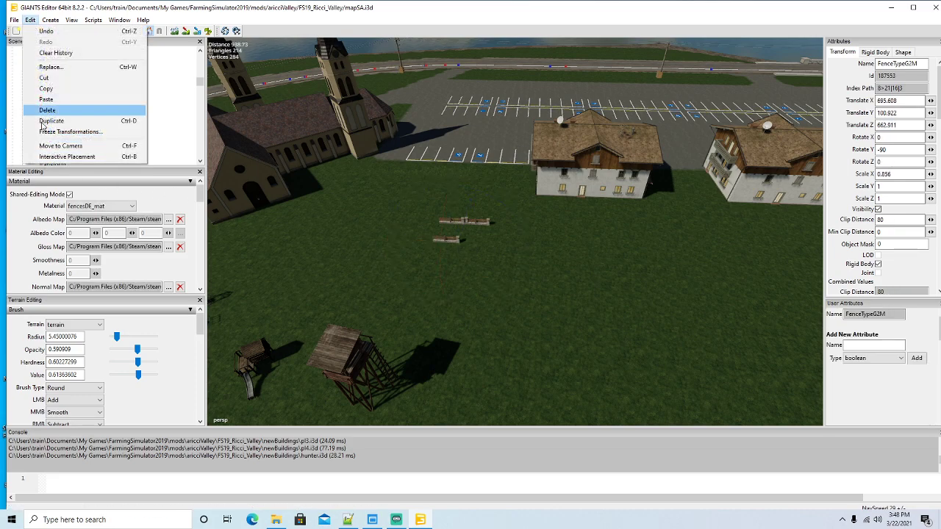
click(55, 158)
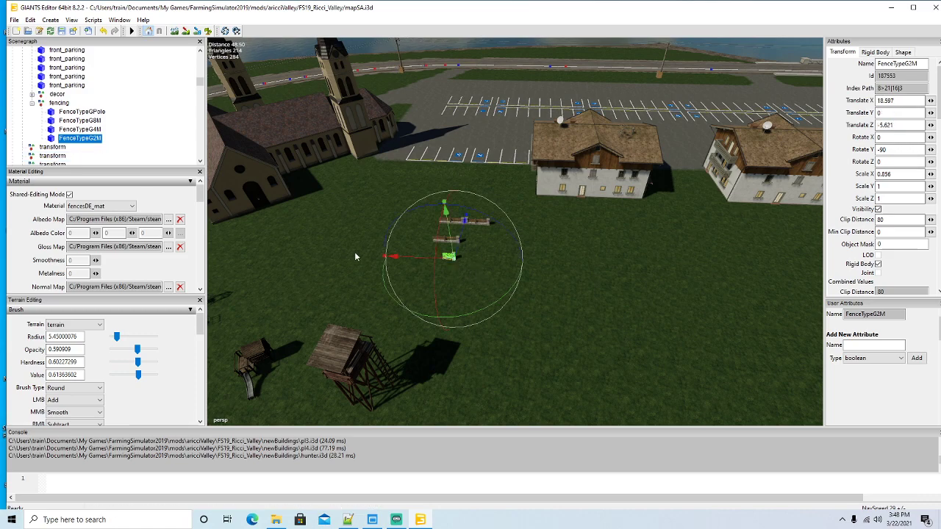
Set the clip distance of FenceTypeGPole, FenceTypeG8M and FenceTypeG2M to 80000
click(52, 114)
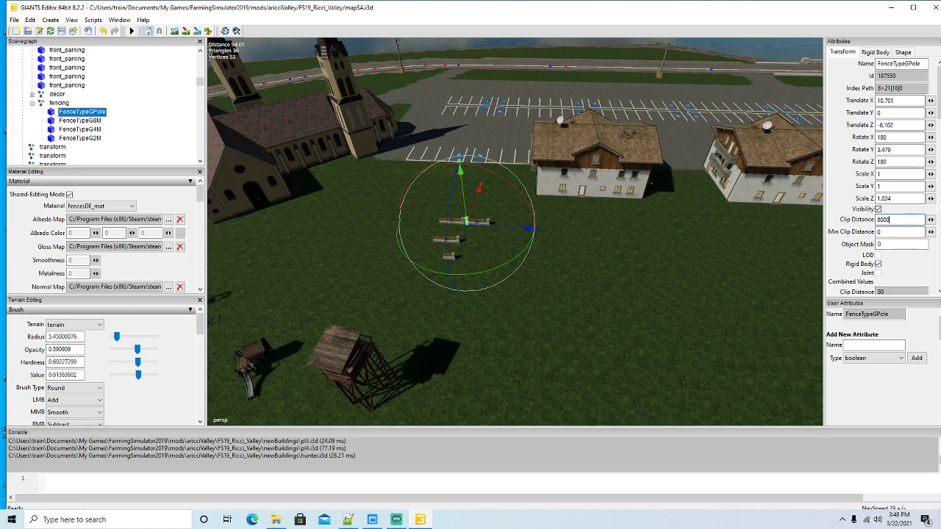
click(55, 121)
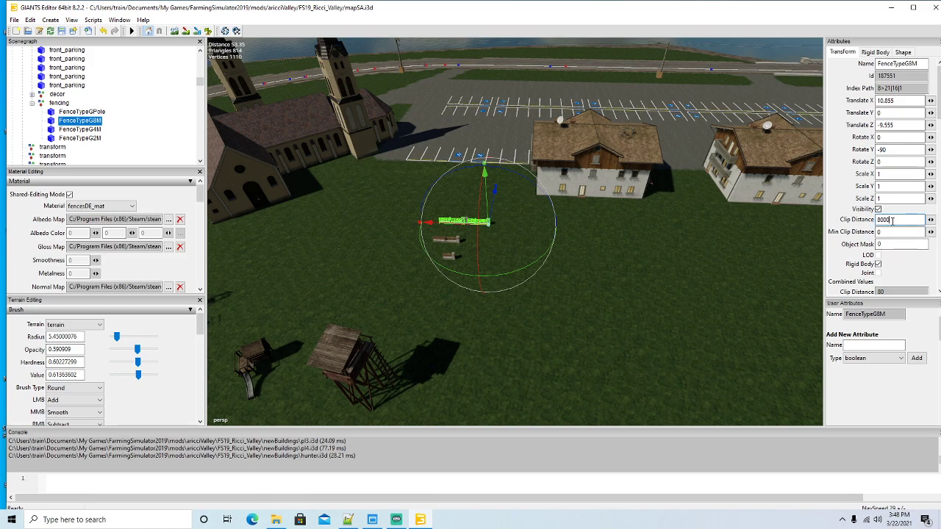
click(60, 130)
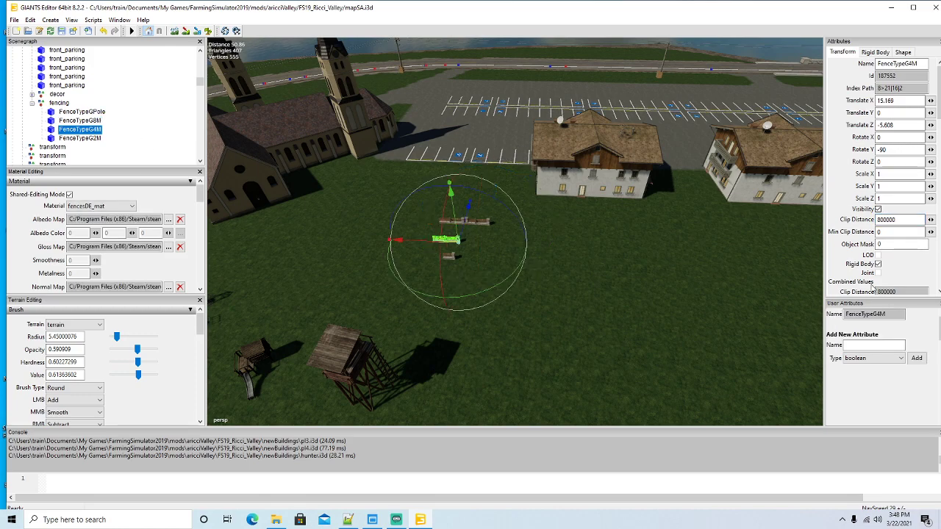
click(50, 137)
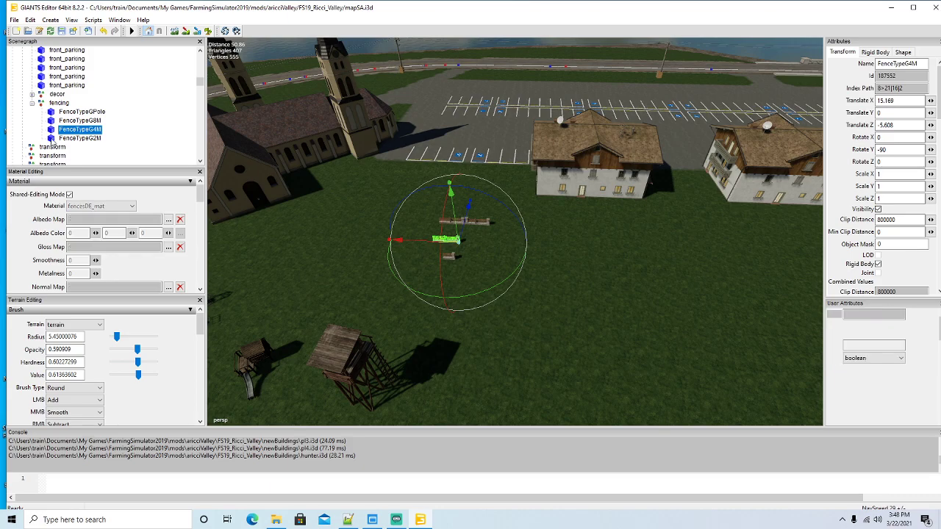
click(885, 219)
Move FenceTypeGPole to the grass edge at the end of the short parking row, beside the house
scroll(558, 300, down, 10)
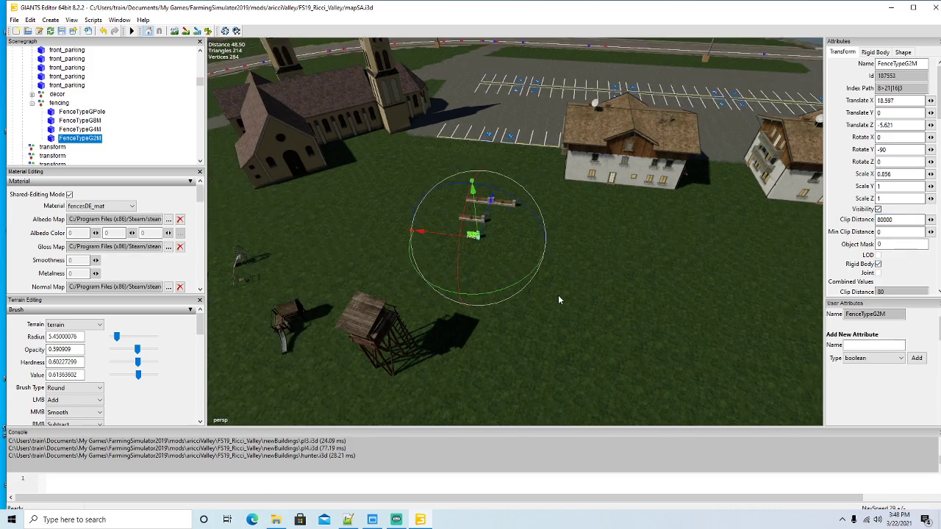
scroll(558, 295, up, 8)
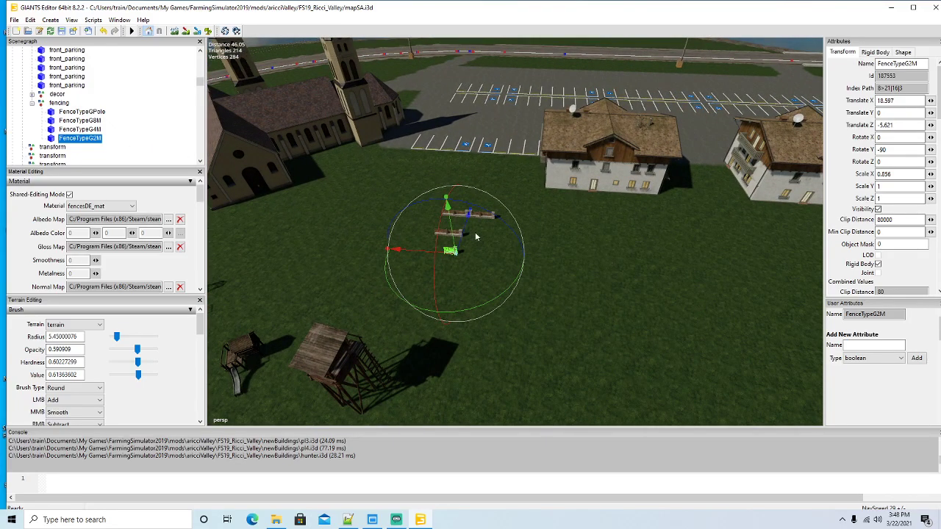
drag(476, 237, 581, 259)
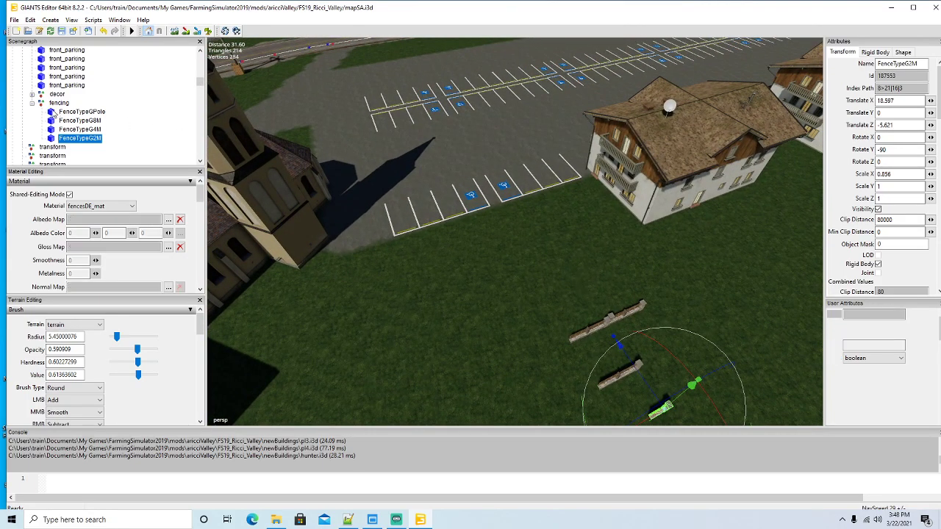
click(60, 112)
drag(581, 282, 480, 126)
drag(549, 197, 625, 177)
drag(595, 252, 613, 228)
scroll(631, 213, up, 5)
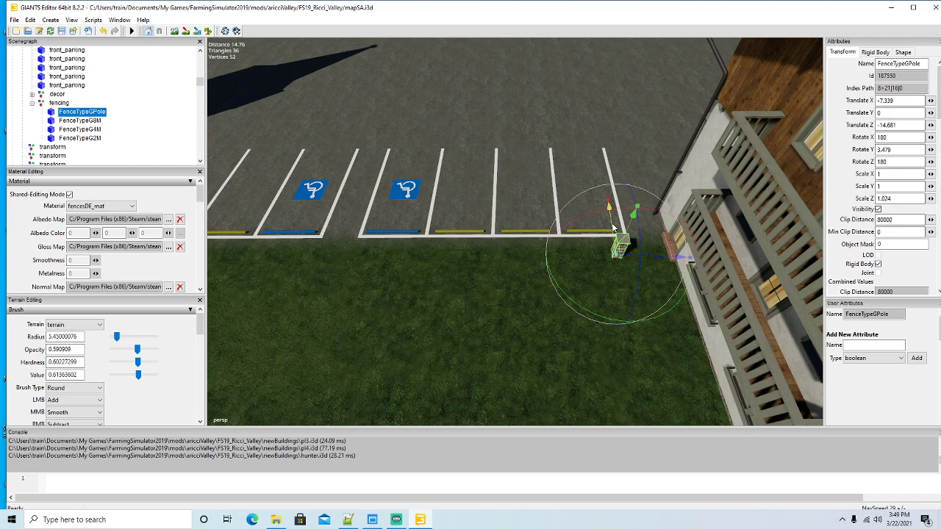
drag(624, 239, 648, 260)
Set the pole's Y rotation to 0 and raise it slightly, to a Y translation of about 0.031
double_click(880, 150)
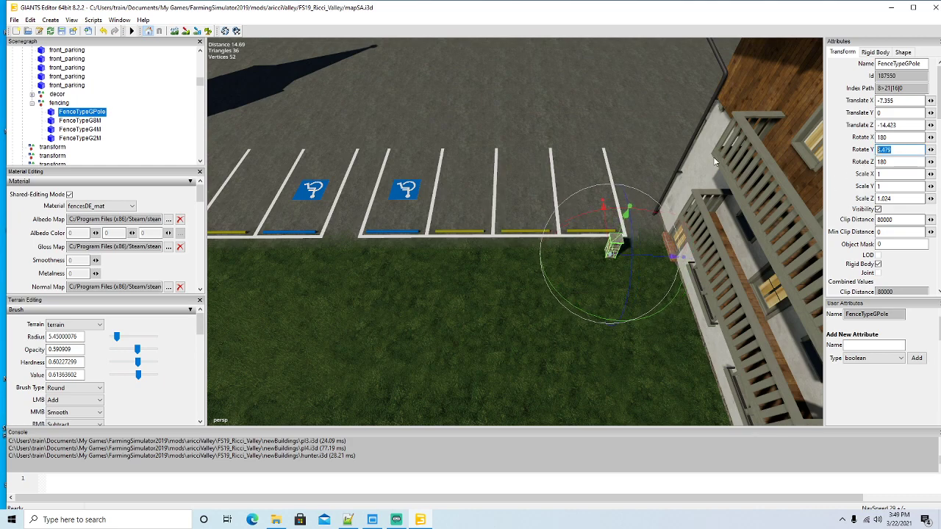
text(0)
drag(558, 259, 414, 298)
scroll(529, 300, down, 3)
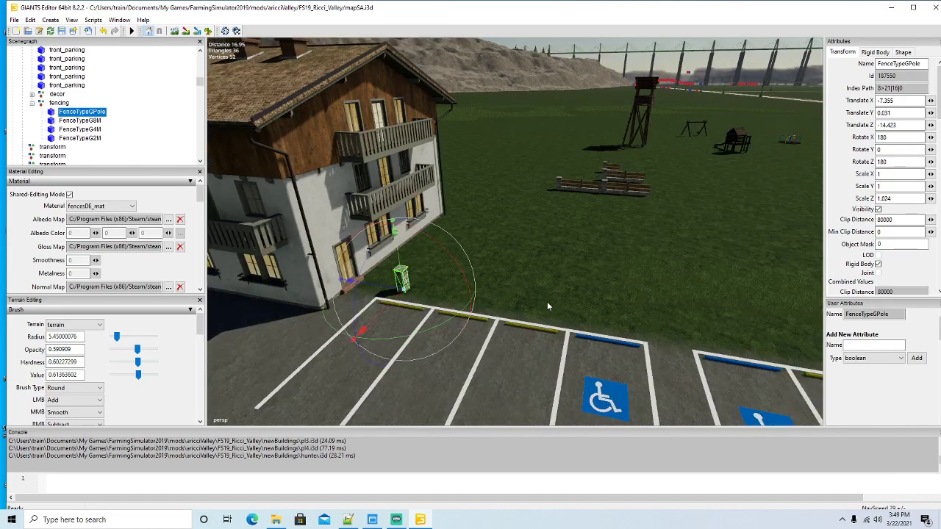
drag(547, 302, 551, 303)
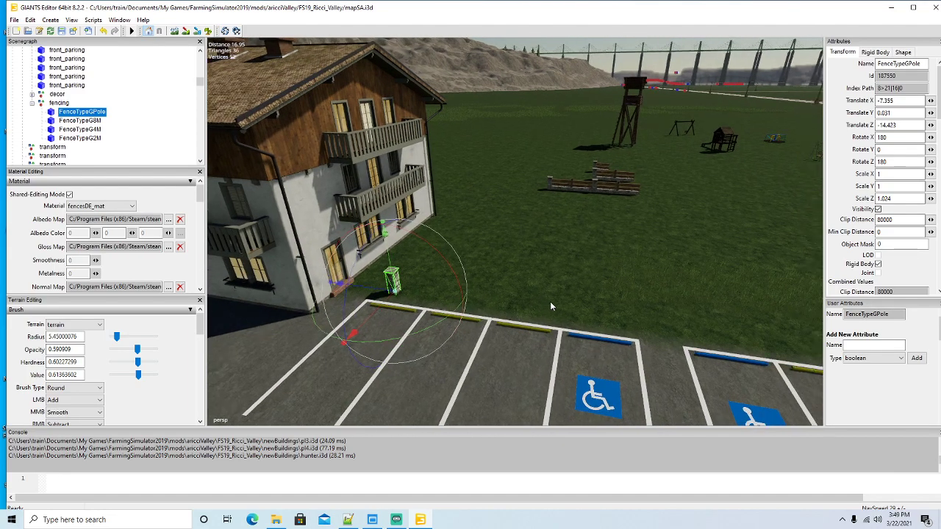
Turn FenceTypeG8M around and set its Y rotation to 90
click(74, 120)
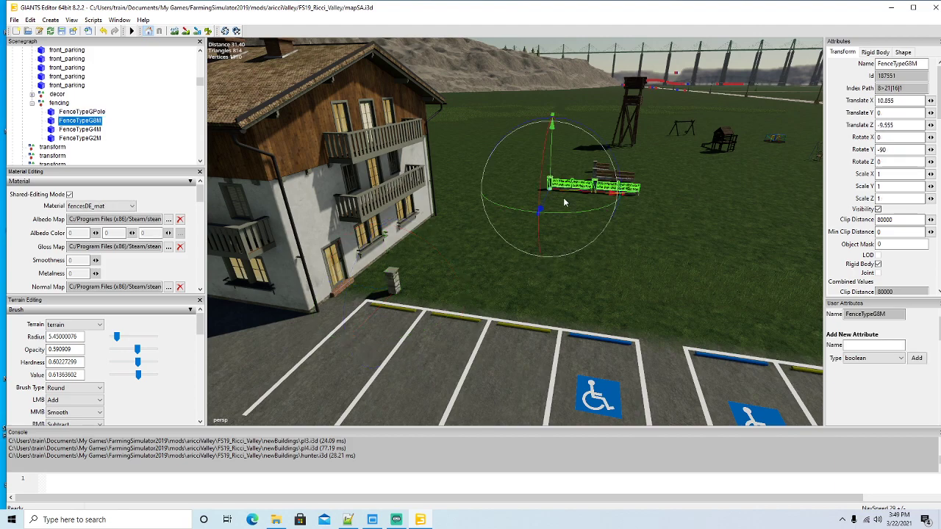
drag(561, 214, 706, 177)
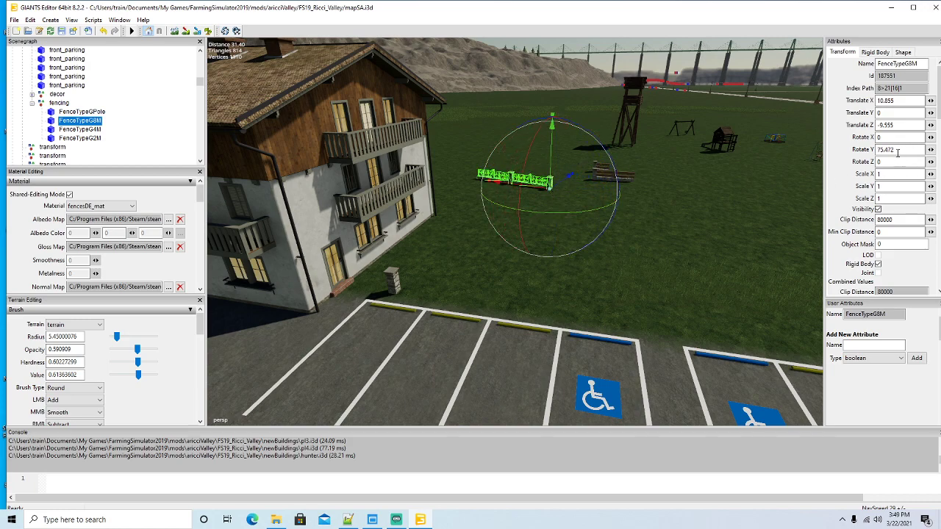
double_click(912, 150)
text(90)
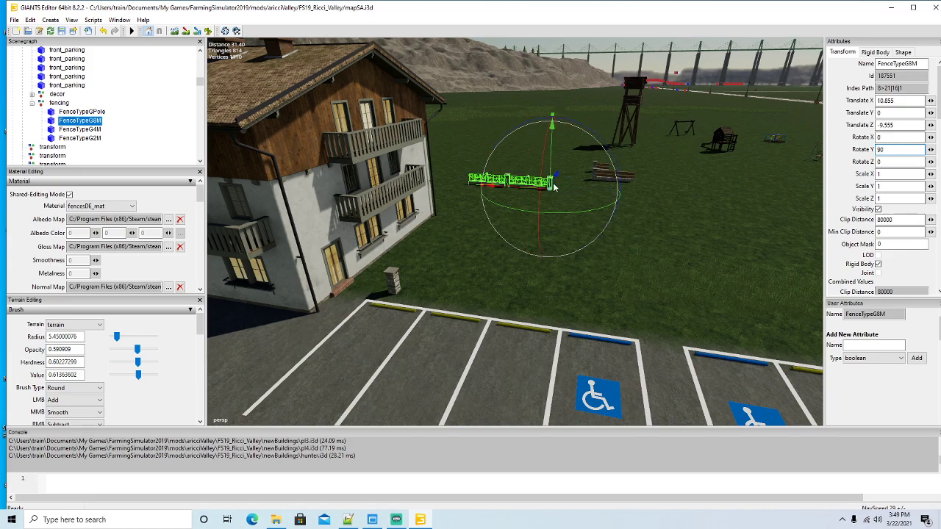
Move FenceTypeG8M to the parking row's grass edge so it starts at the pole beside the house
drag(553, 188, 389, 443)
drag(423, 401, 584, 308)
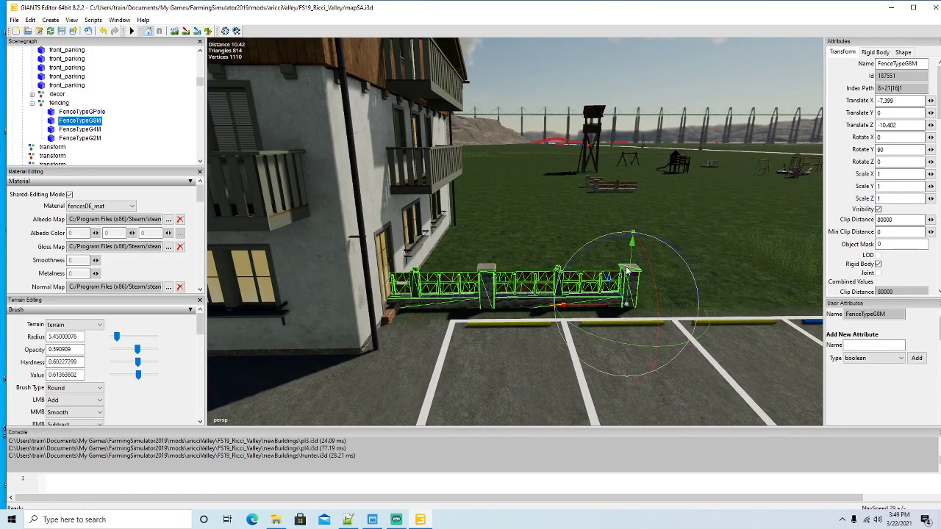
drag(631, 271, 578, 388)
scroll(606, 399, down, 5)
drag(699, 397, 627, 354)
drag(575, 367, 683, 365)
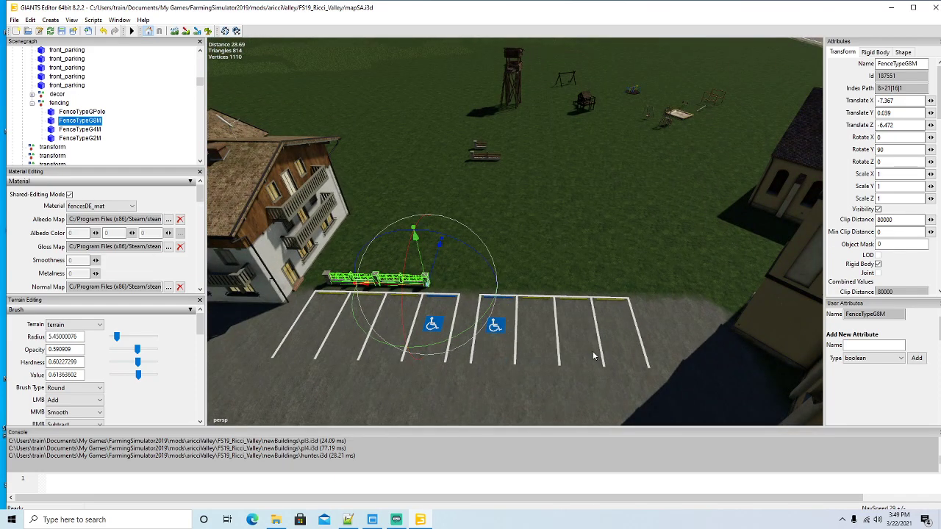
Duplicate FenceTypeG8M twice and line the copies up end to end along the parking row towards the church
key(ctrl+d)
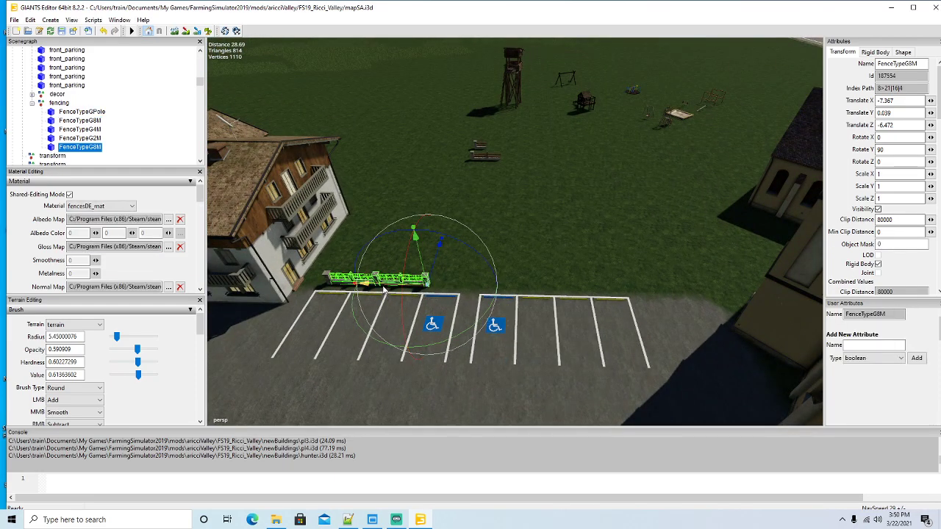
drag(383, 289, 494, 308)
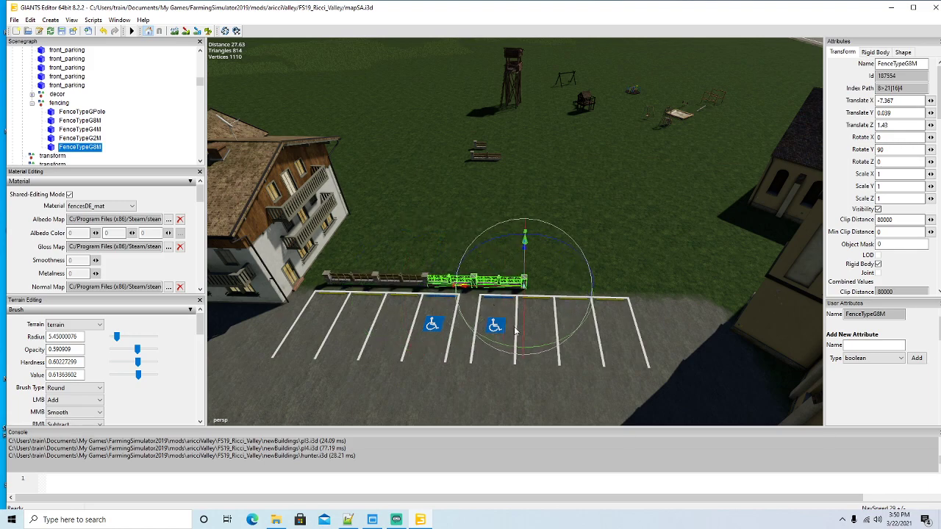
key(ctrl+d)
drag(490, 292, 600, 300)
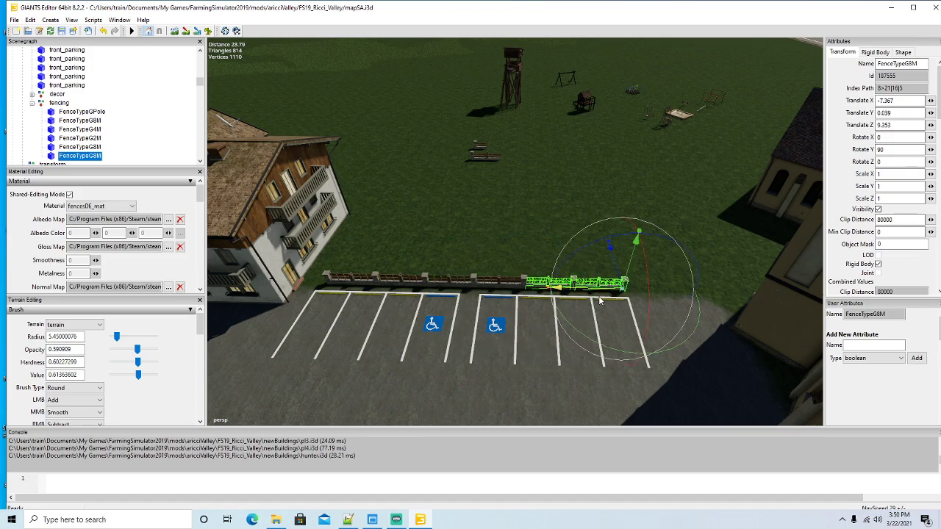
Turn FenceTypeG4M around and set its Y rotation to 90
scroll(623, 361, up, 3)
drag(623, 361, 585, 352)
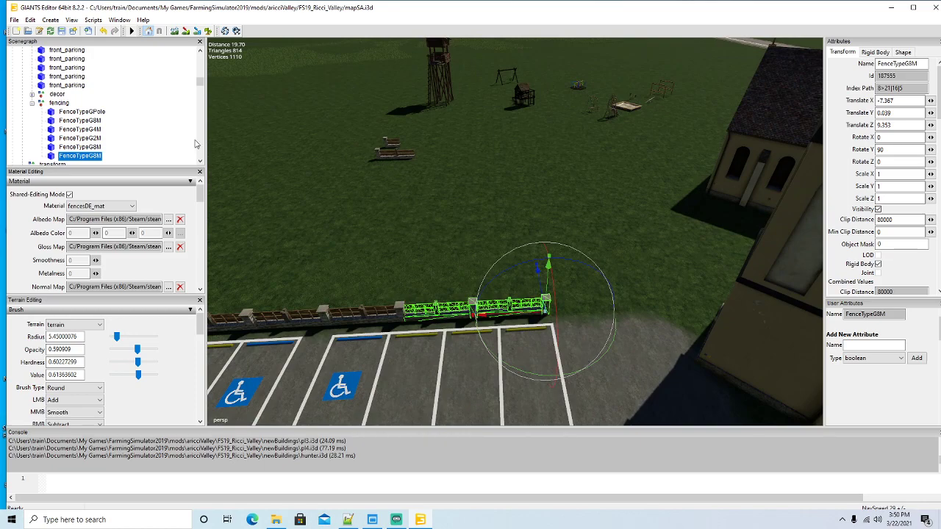
click(56, 129)
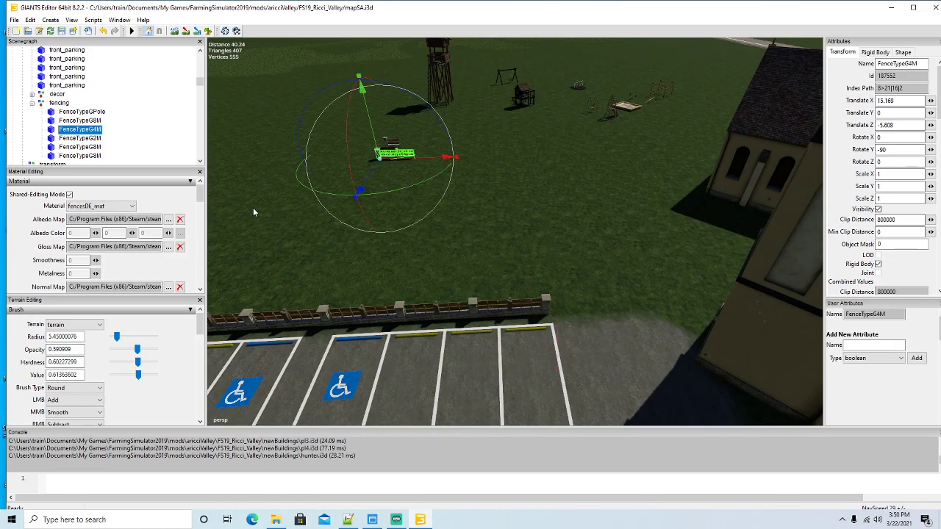
drag(400, 193, 373, 142)
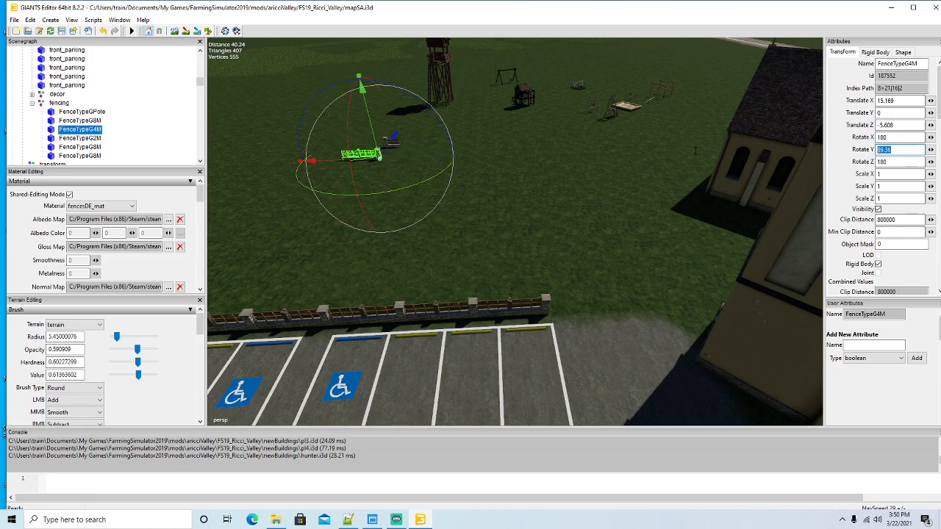
text(90)
Move FenceTypeG4M onto the church end of the fence line, raised to a Y translation of about 0.03
drag(389, 154, 293, 354)
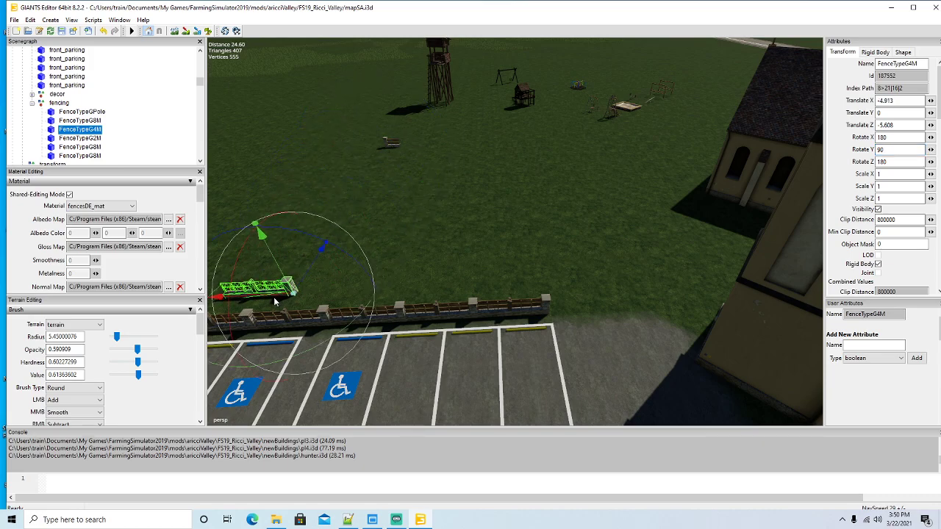
drag(275, 302, 515, 327)
scroll(580, 396, up, 5)
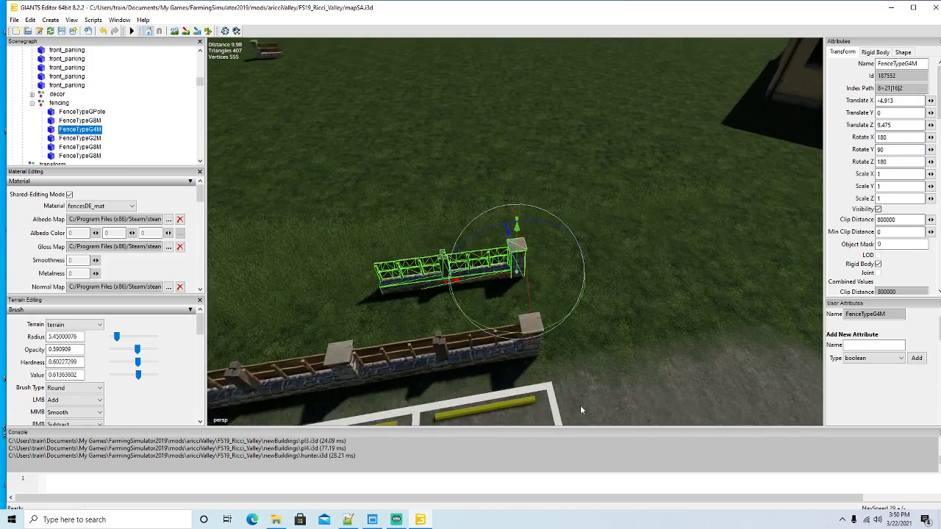
drag(580, 405, 666, 373)
Move FenceTypeG2M from the lawn to the church end of the parking row's fence line
key(s)
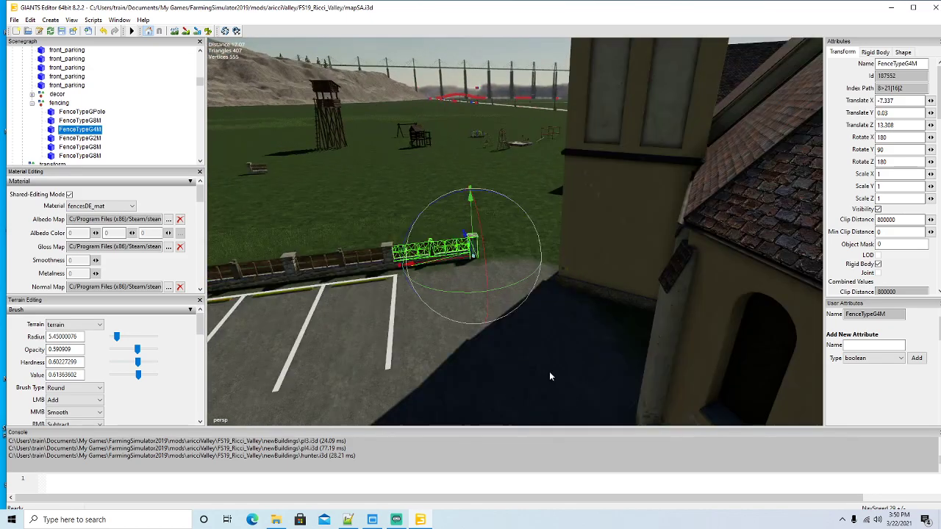
key(a)
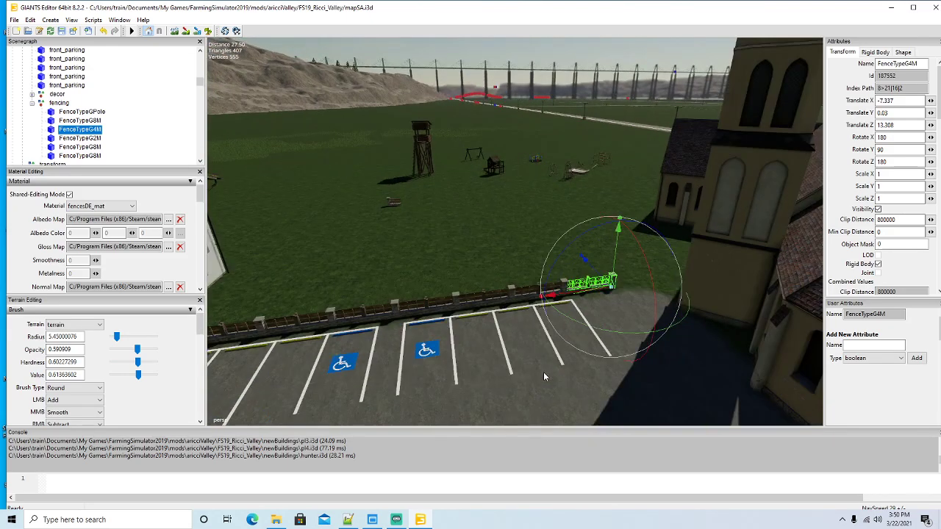
drag(545, 377, 584, 376)
scroll(584, 375, up, 4)
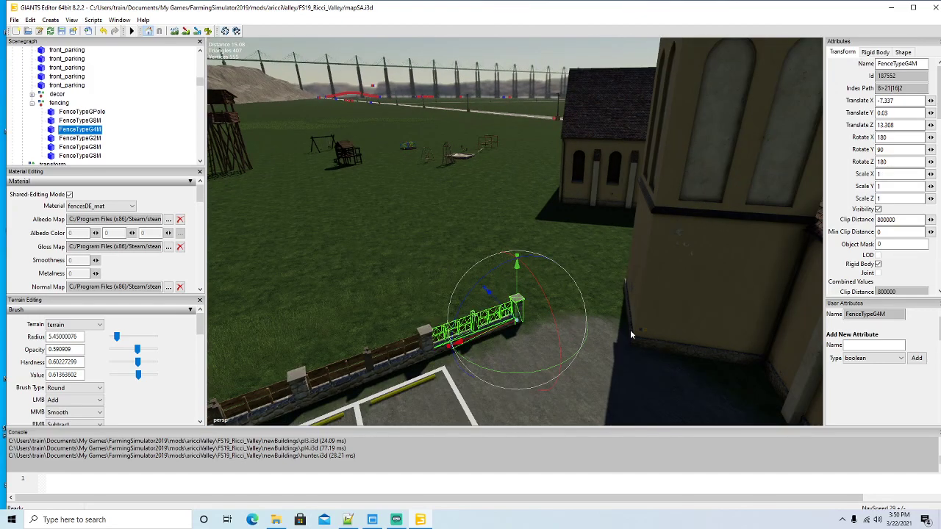
drag(630, 335, 250, 151)
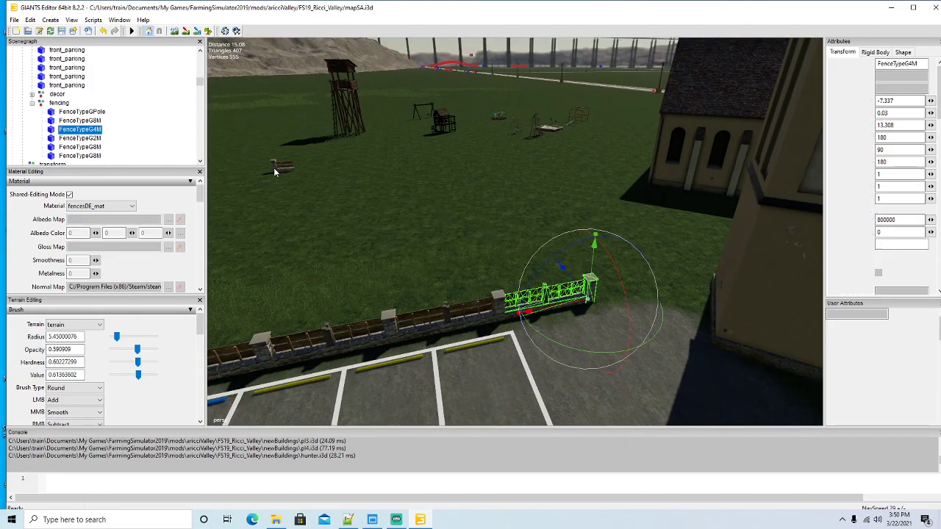
click(279, 169)
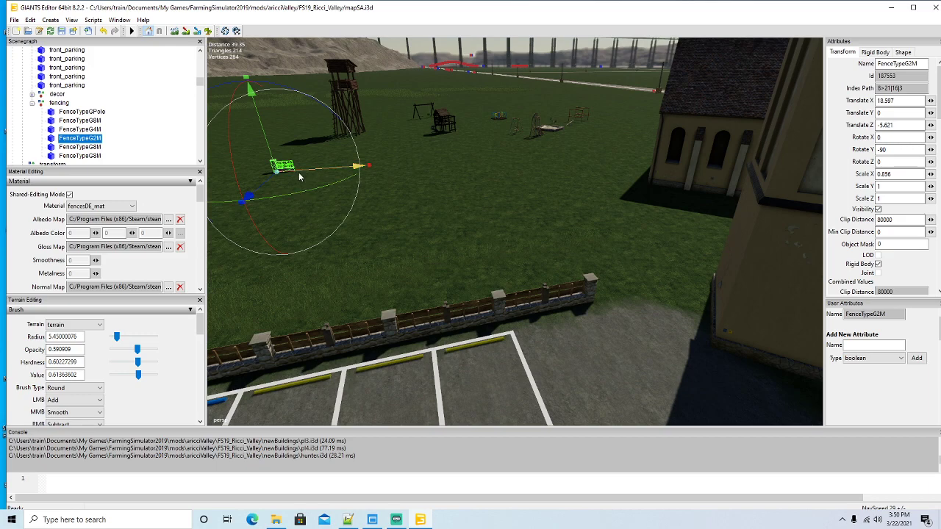
drag(320, 168, 757, 480)
Raise FenceTypeG2M at the fence's end pole to a Y translation of about 0.032
drag(570, 366, 597, 380)
scroll(608, 375, up, 4)
scroll(608, 375, down, 4)
scroll(597, 380, up, 4)
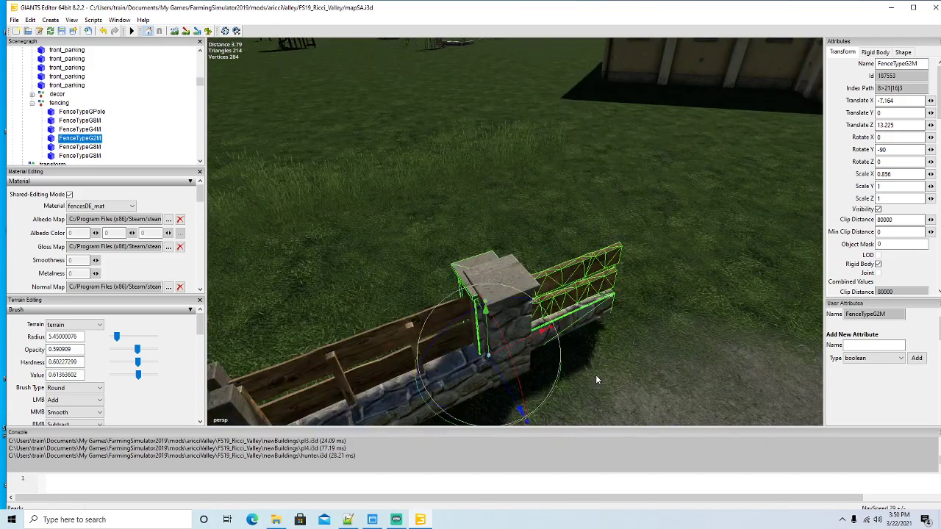
drag(488, 340, 487, 332)
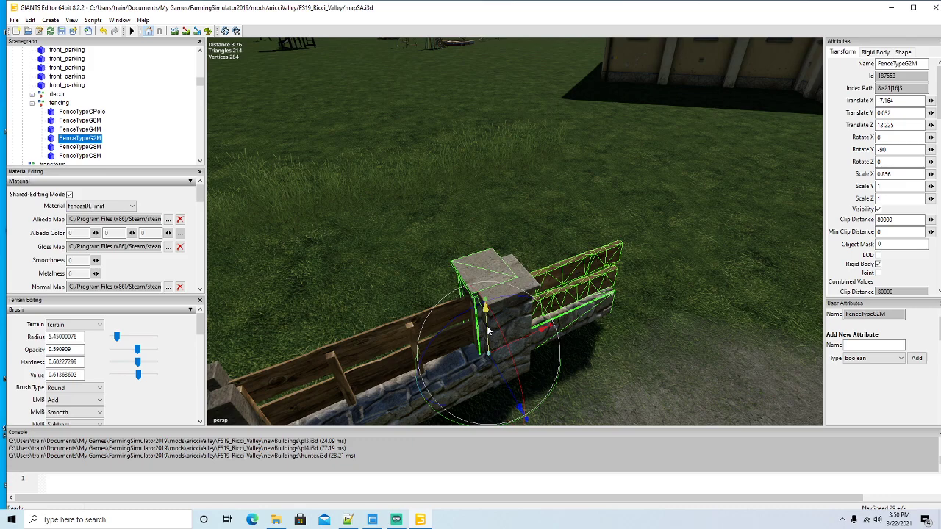
Move FenceTypeG2M just past the fence's end pole and turn it to a Y rotation of about 54
scroll(594, 366, down, 4)
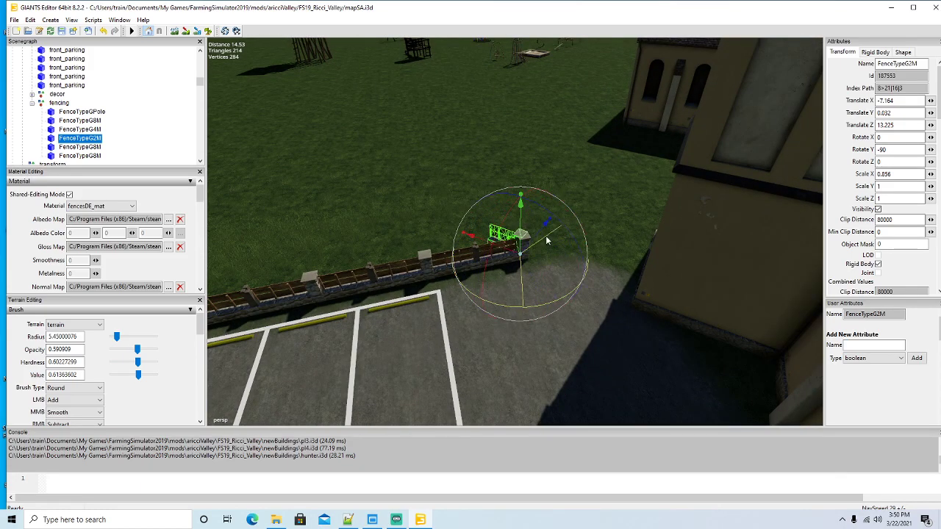
drag(547, 240, 573, 275)
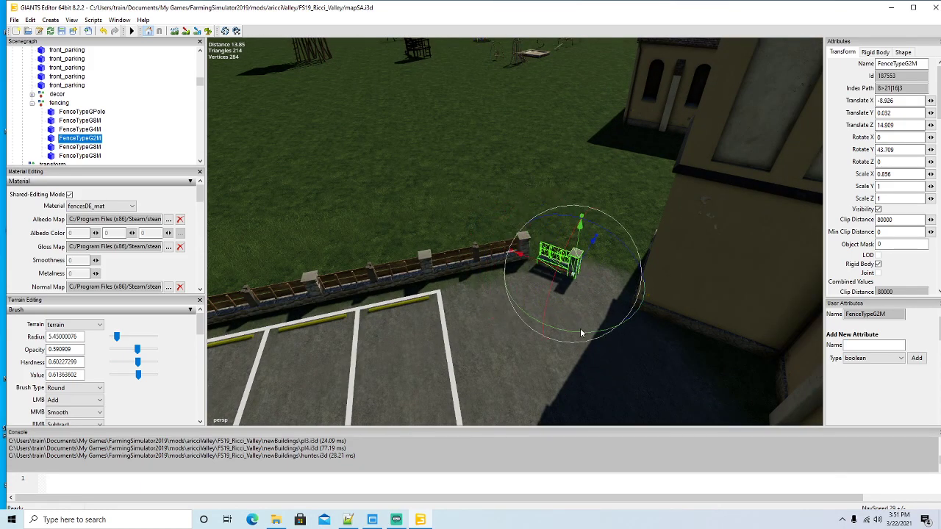
scroll(588, 324, up, 5)
scroll(598, 325, down, 4)
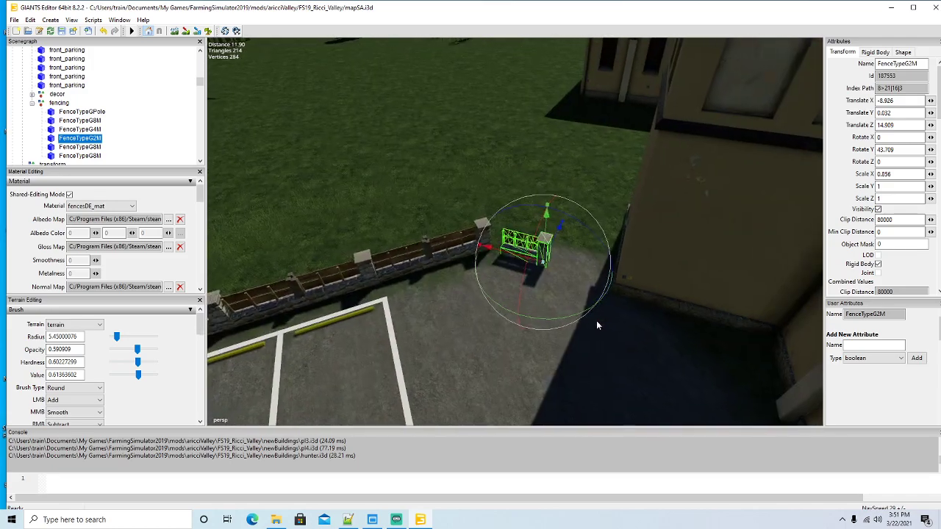
drag(596, 321, 616, 222)
Set FenceTypeG2M's X scale to 1 and slide its open end up against the fence's end pole
double_click(893, 175)
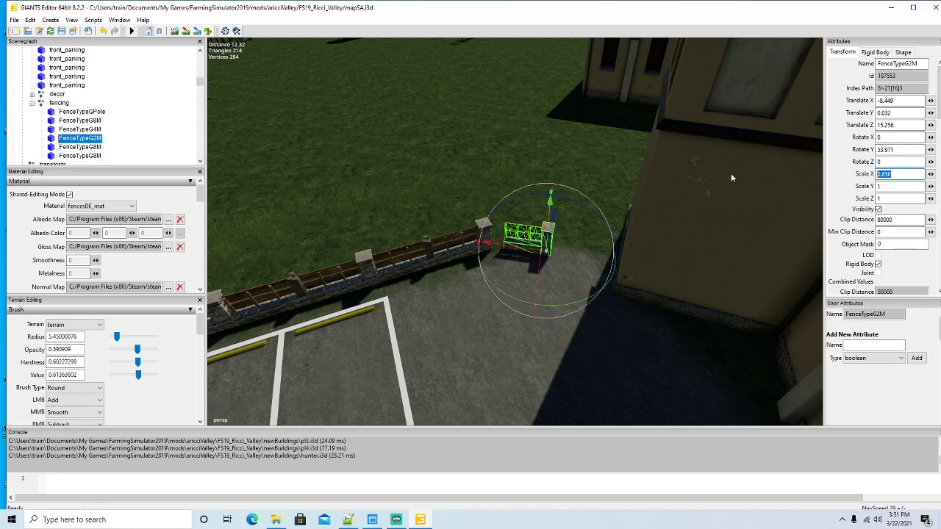
text(1)
drag(503, 252, 472, 279)
drag(637, 278, 622, 283)
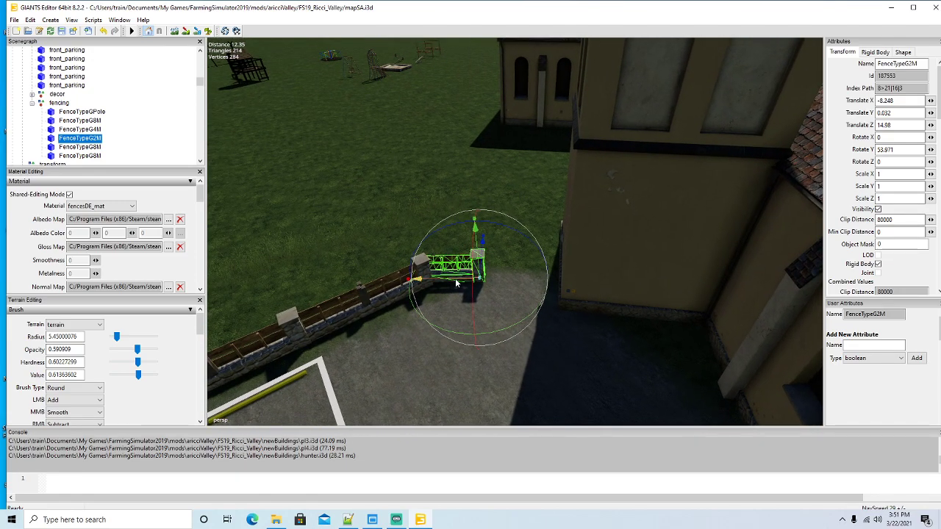
drag(455, 282, 459, 283)
drag(566, 293, 508, 294)
drag(423, 270, 416, 279)
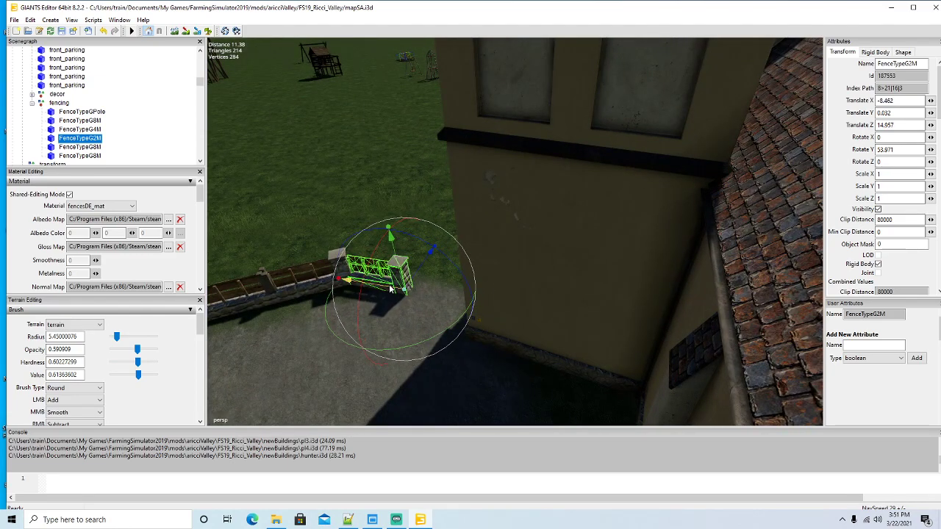
drag(352, 280, 348, 280)
mouse_move(397, 306)
mouse_down()
mouse_move(427, 311)
mouse_move(400, 314)
mouse_move(399, 302)
mouse_up()
Set FenceTypeG2M's Y rotation to 45
scroll(426, 311, down, 5)
scroll(401, 313, up, 2)
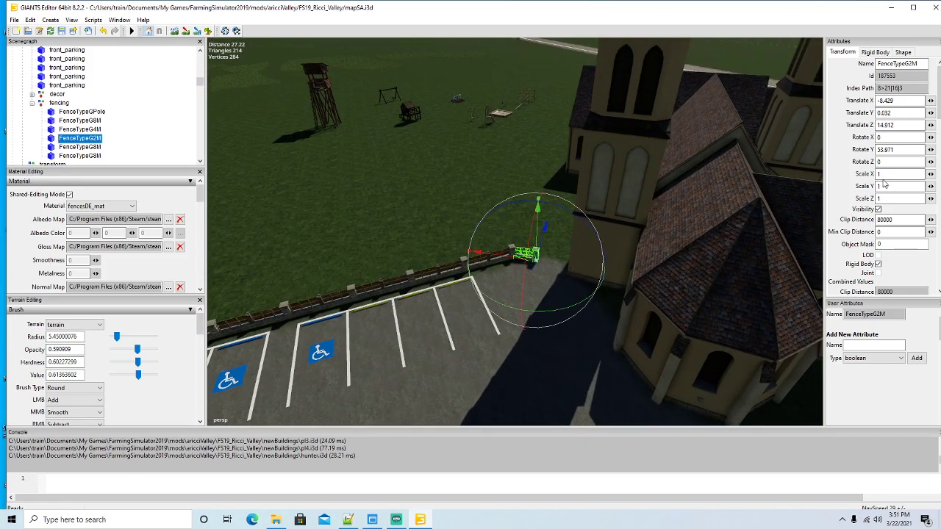
double_click(901, 150)
text(45)
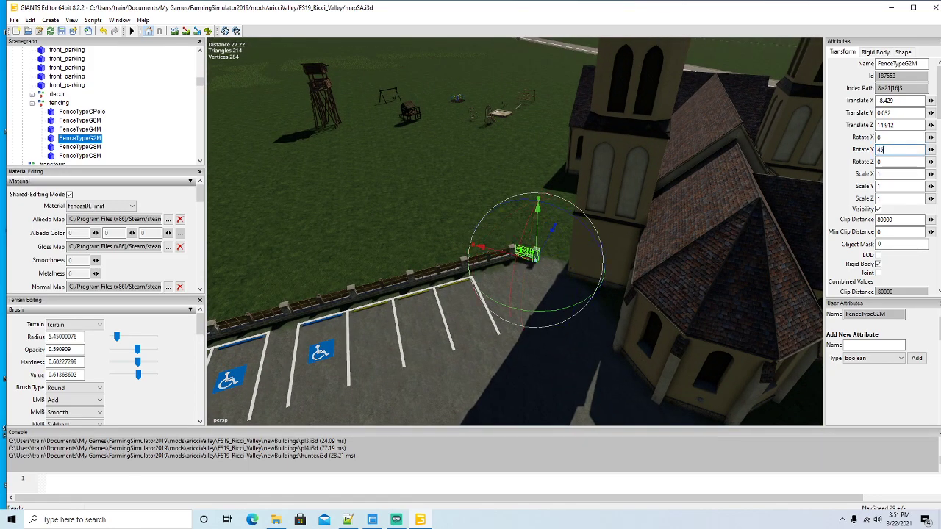
Turn FenceTypeG2M to a Y rotation of about 58.6 and refit it against the fence's end pole
scroll(608, 276, up, 5)
scroll(610, 275, down, 2)
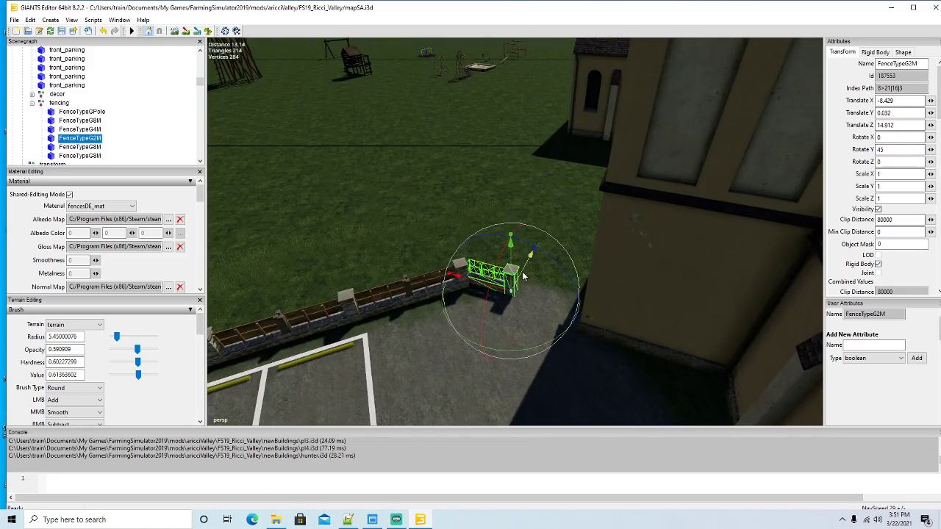
drag(523, 276, 528, 269)
drag(536, 341, 556, 341)
drag(482, 284, 517, 272)
Duplicate the FenceTypeG8M nearest the house and move the copy onto the lawn at an X translation of about 15.1
scroll(563, 328, down, 8)
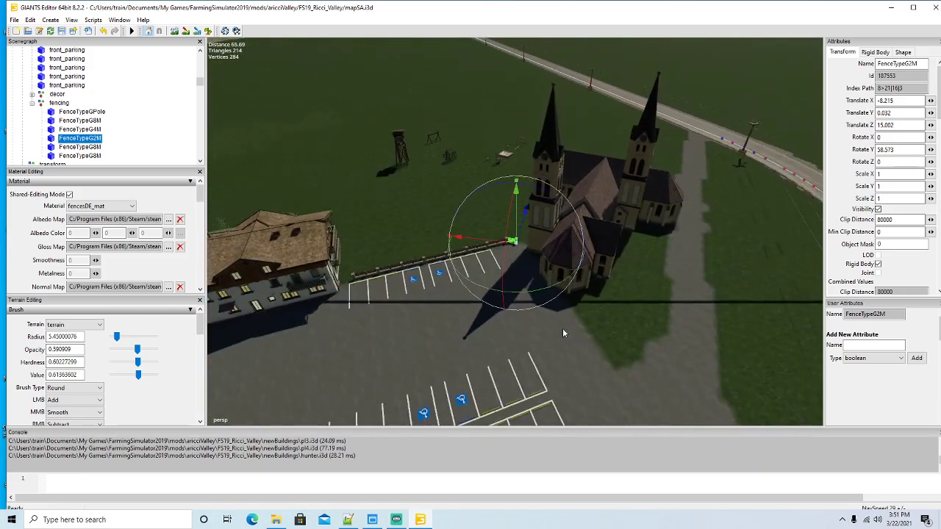
drag(562, 328, 525, 336)
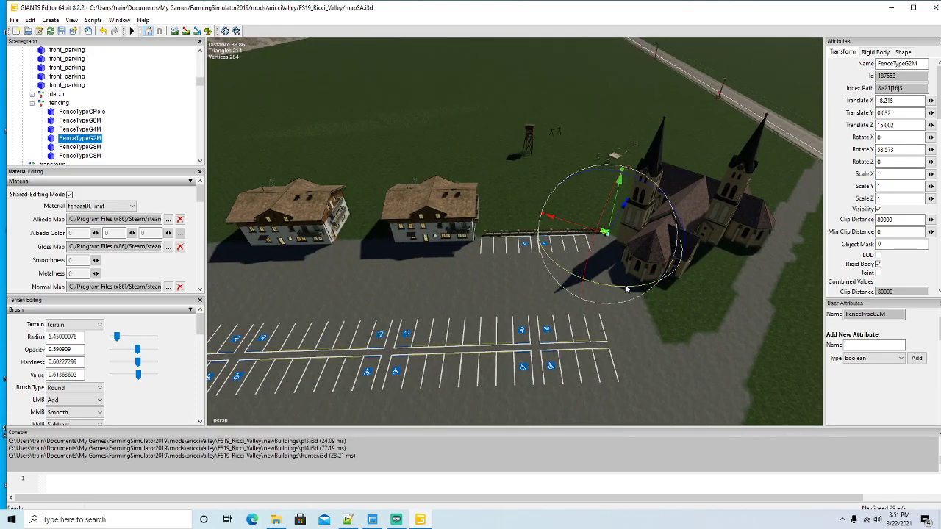
drag(516, 271, 444, 280)
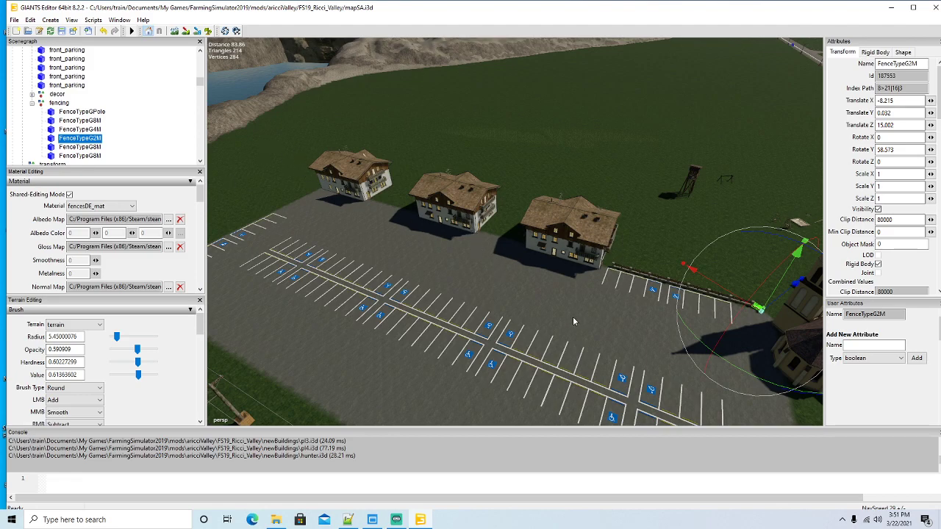
drag(574, 318, 687, 325)
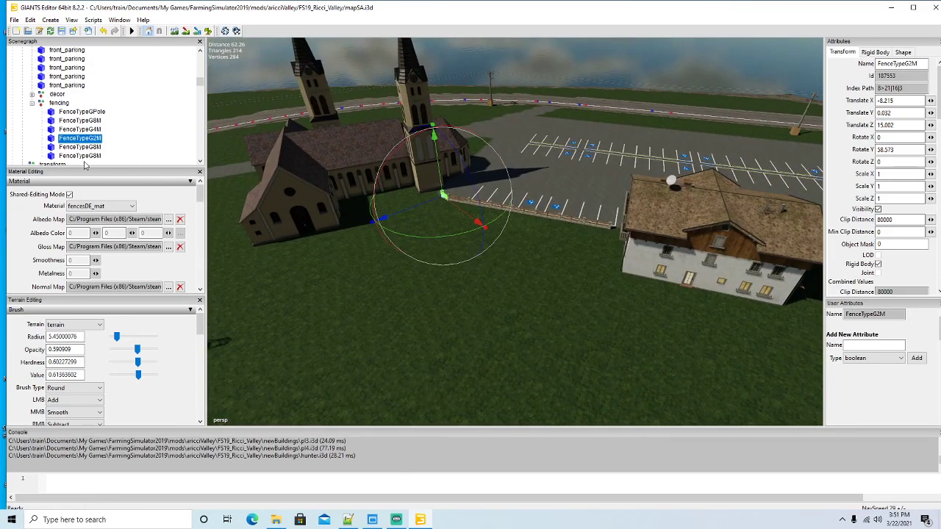
click(48, 121)
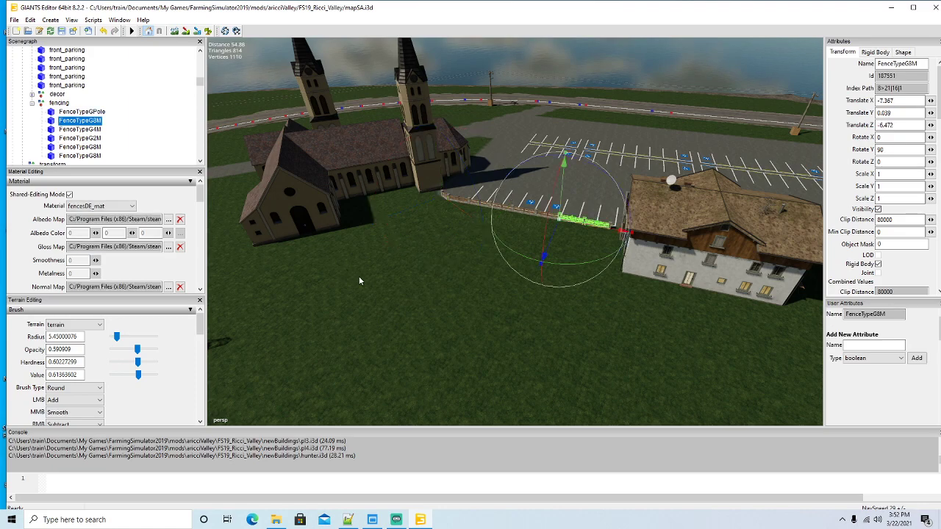
key(ctrl+d)
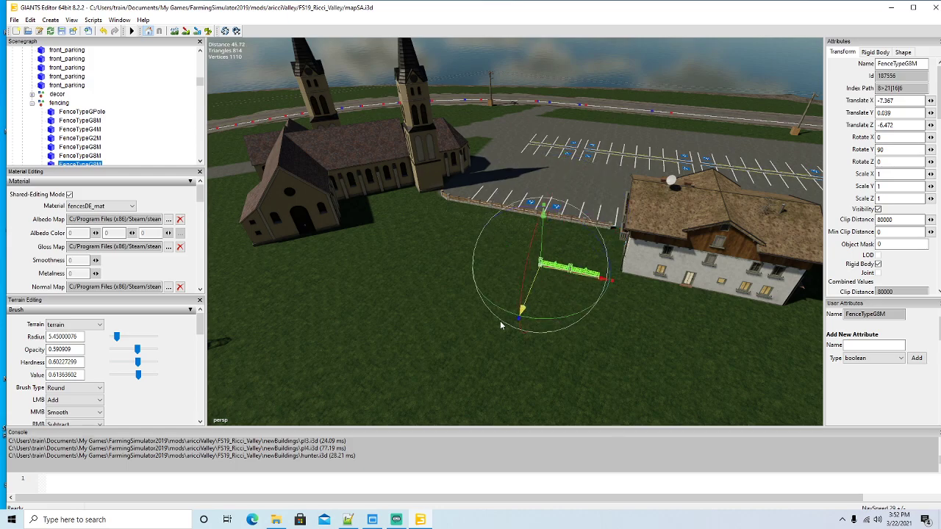
drag(500, 325, 569, 360)
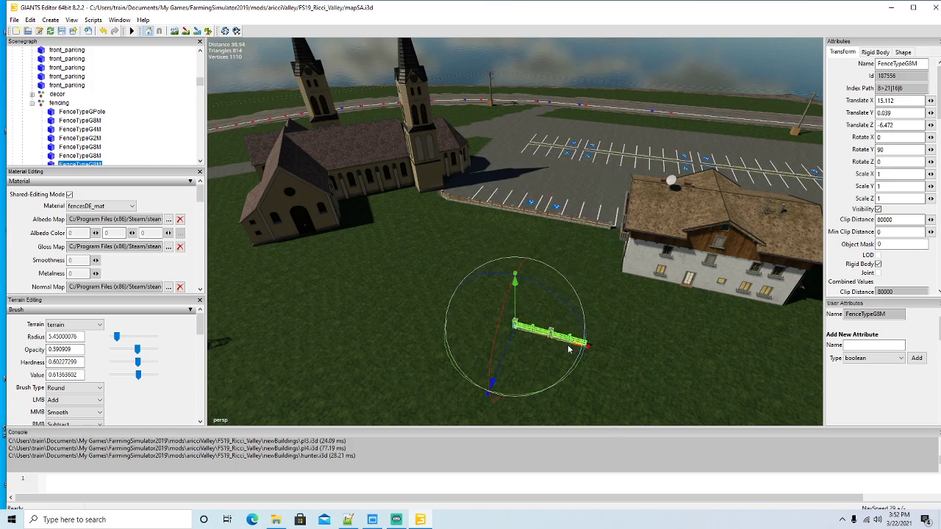
Shift the FenceTypeG8M copy on the lawn towards the church to a Z translation of about -3.5
scroll(527, 389, down, 8)
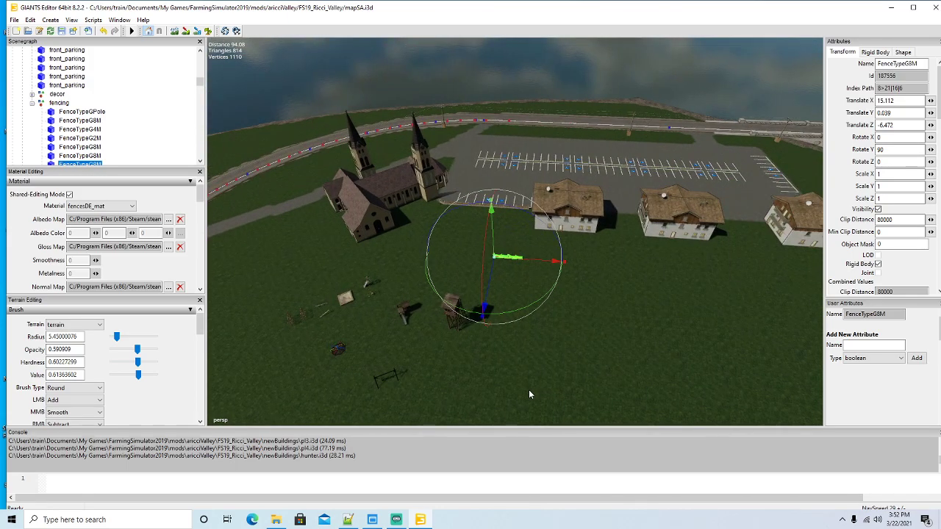
scroll(529, 393, up, 2)
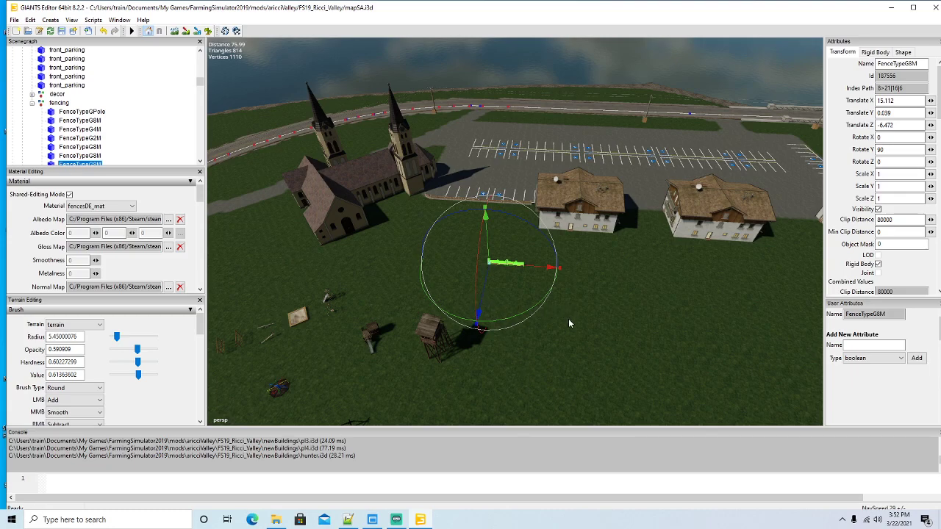
drag(565, 323, 533, 219)
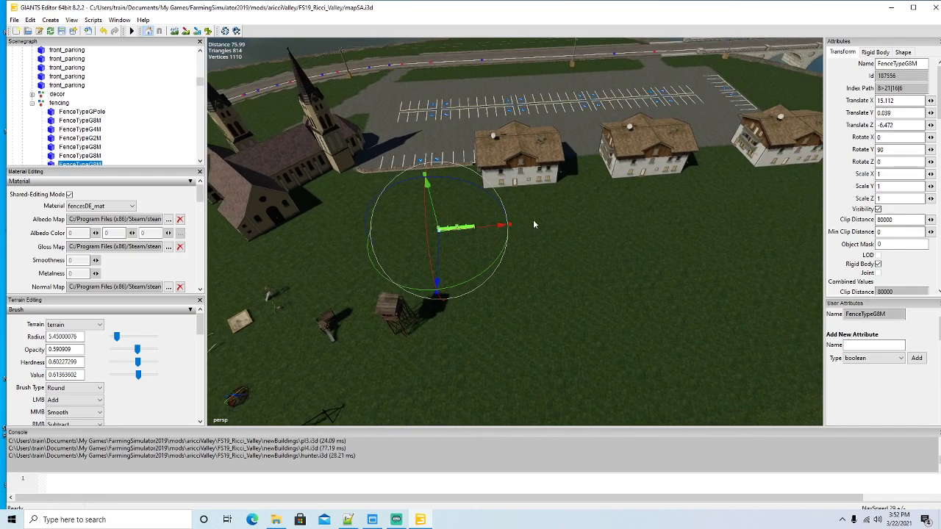
drag(710, 280, 666, 257)
scroll(679, 260, up, 4)
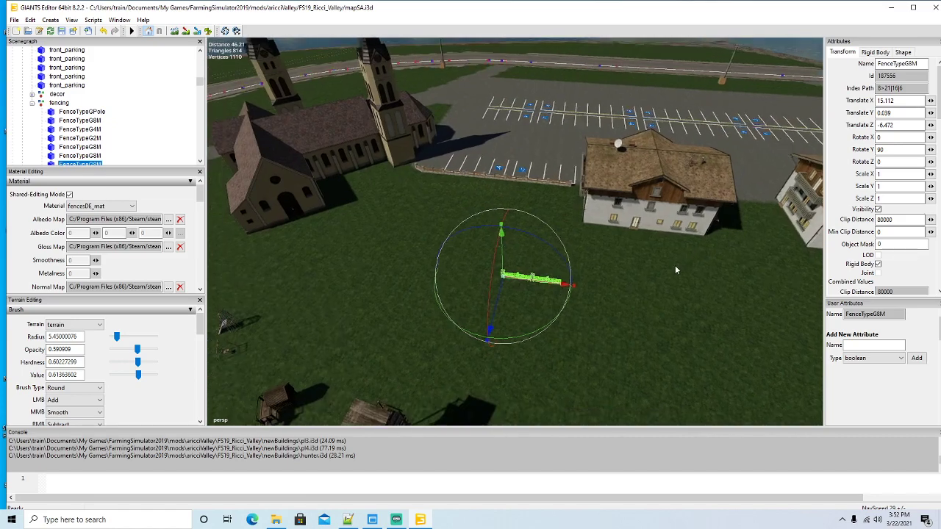
drag(563, 281, 544, 278)
scroll(579, 334, up, 3)
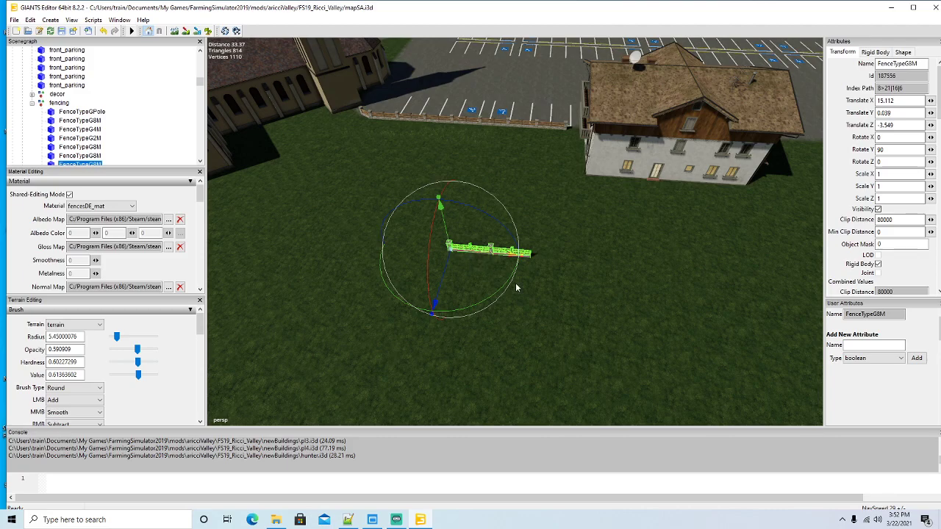
scroll(525, 288, down, 2)
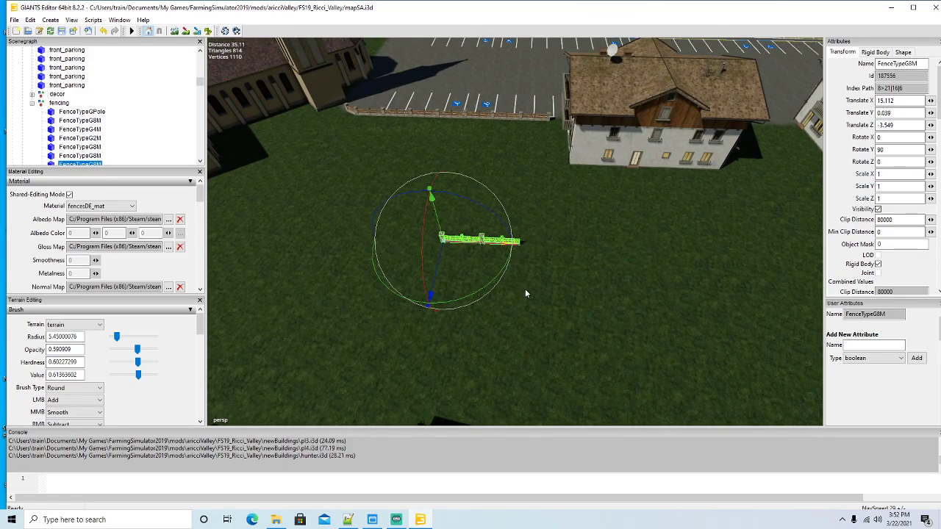
Duplicate the lawn's FenceTypeG8M twice and line the copies up end to end in the direction away from the church
key(ctrl+d)
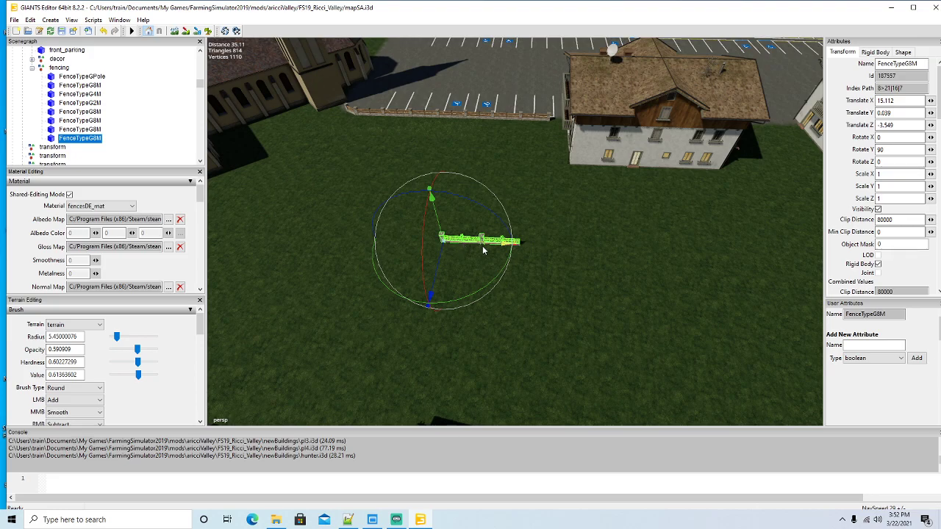
drag(483, 246, 551, 254)
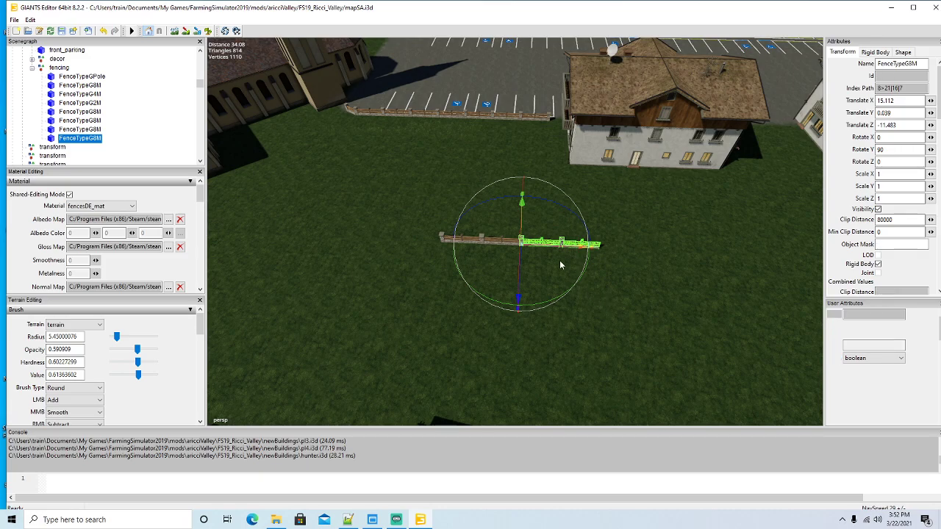
key(ctrl+d)
drag(550, 250, 636, 261)
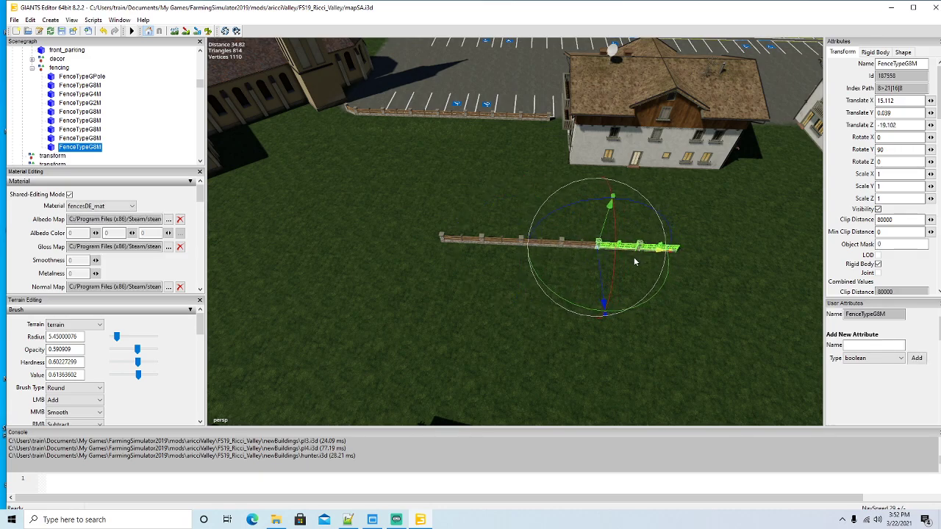
Duplicate FenceTypeGPole and move the copy to the open end of the lawn fence, at X about 15.1 and Z about -27.0
click(55, 77)
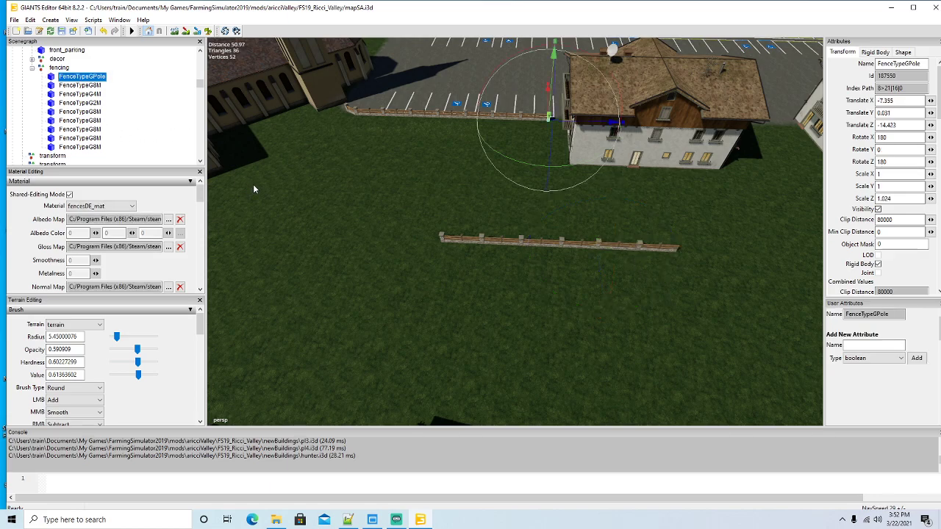
key(ctrl+d)
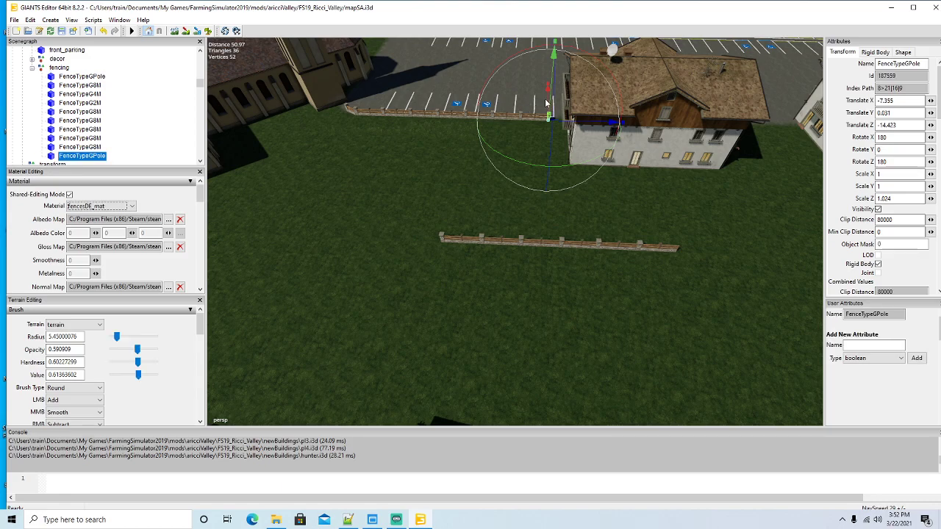
drag(547, 103, 588, 315)
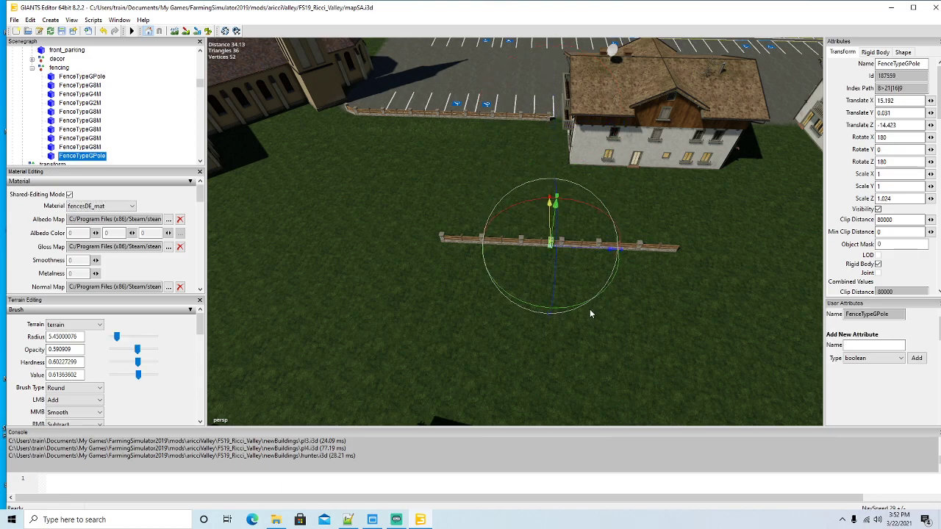
drag(518, 296, 402, 296)
scroll(698, 283, up, 5)
drag(300, 281, 585, 324)
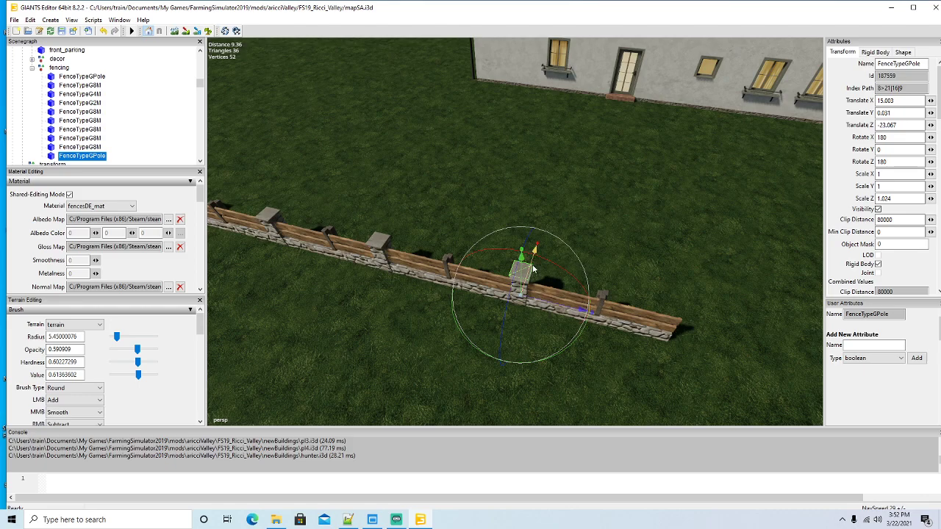
drag(533, 265, 535, 274)
drag(553, 308, 494, 338)
Duplicate the lawn's church-end FenceTypeG8M, set its Y rotation to 0, and move it to X about 23.0 to form a corner
scroll(533, 342, down, 5)
scroll(494, 338, up, 2)
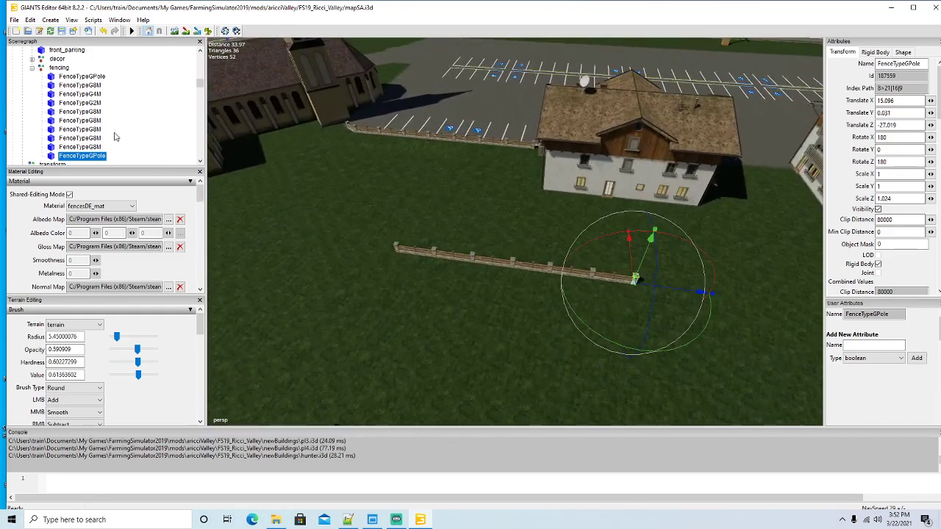
click(54, 131)
scroll(448, 331, up, 4)
drag(476, 327, 410, 333)
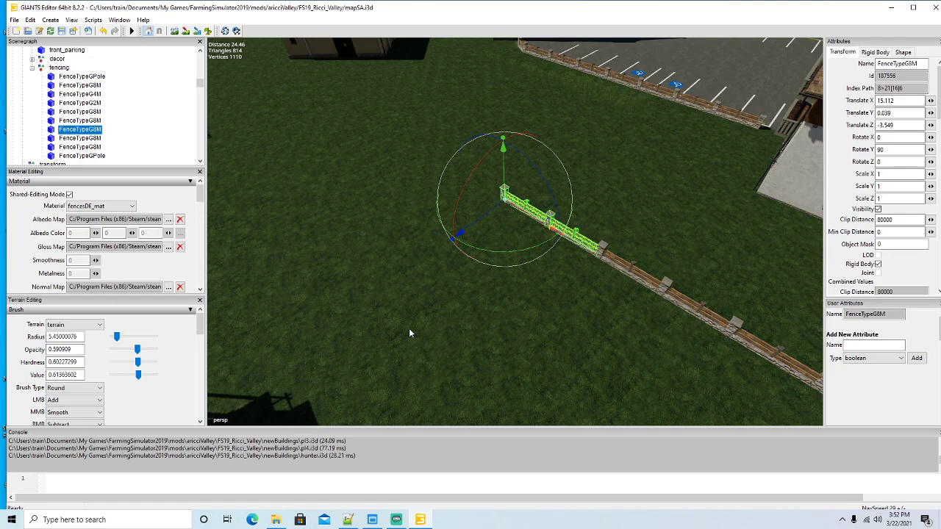
key(ctrl+d)
drag(509, 253, 579, 204)
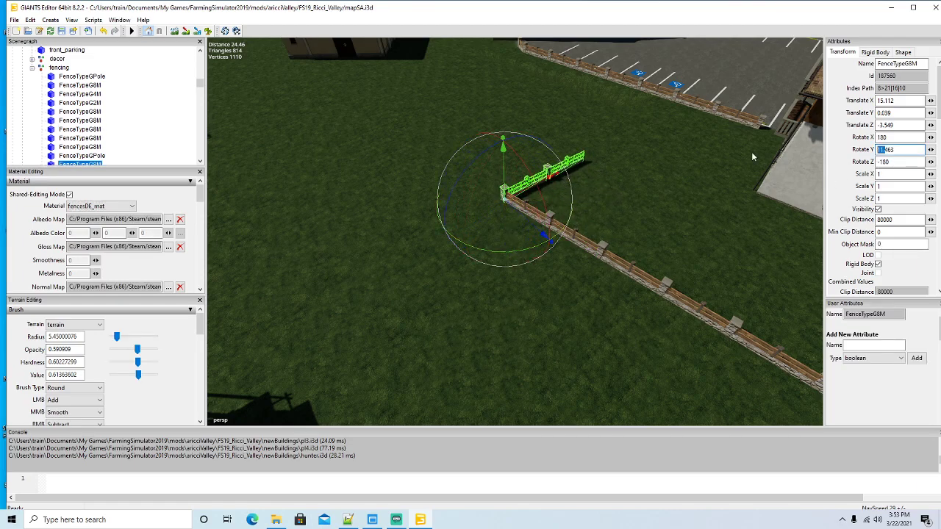
drag(900, 150, 846, 147)
text(0)
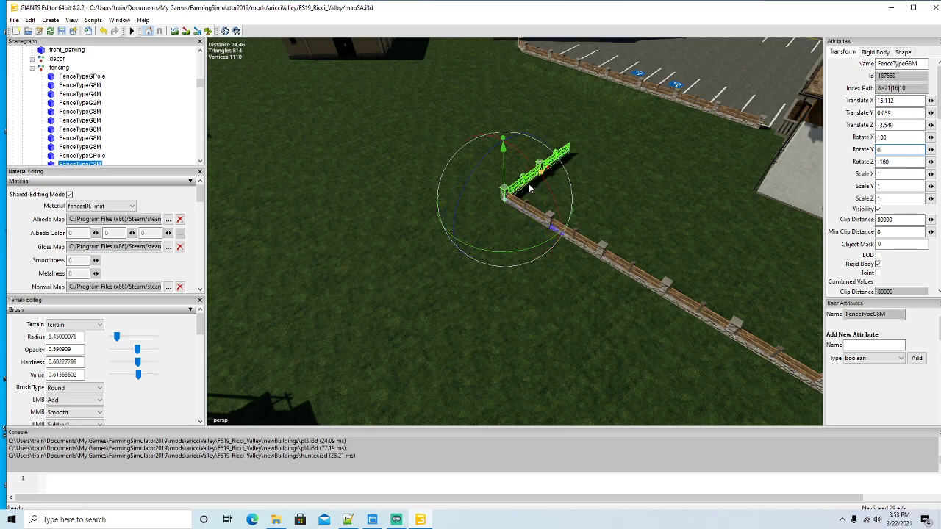
drag(529, 189, 416, 266)
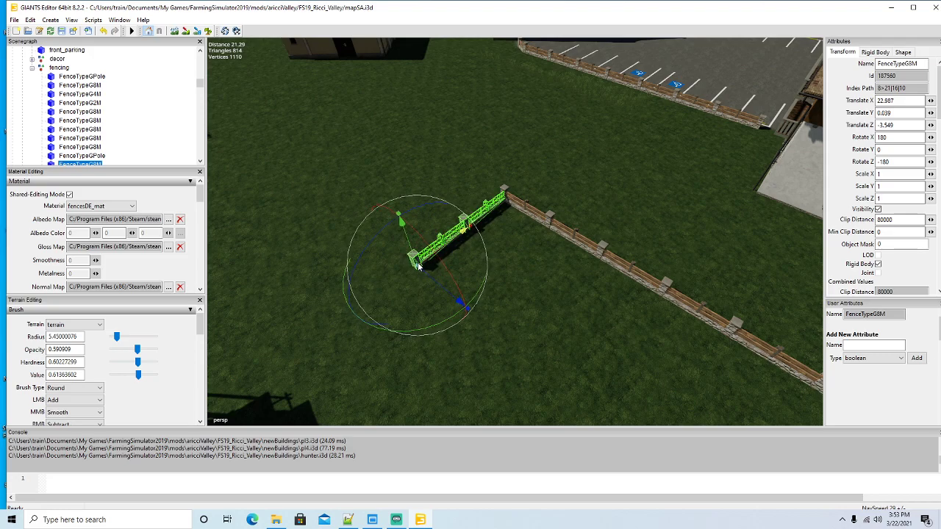
Duplicate the corner's new FenceTypeG8M twice and line the copies up end to end towards the watchtower, to X about 38.6
click(53, 149)
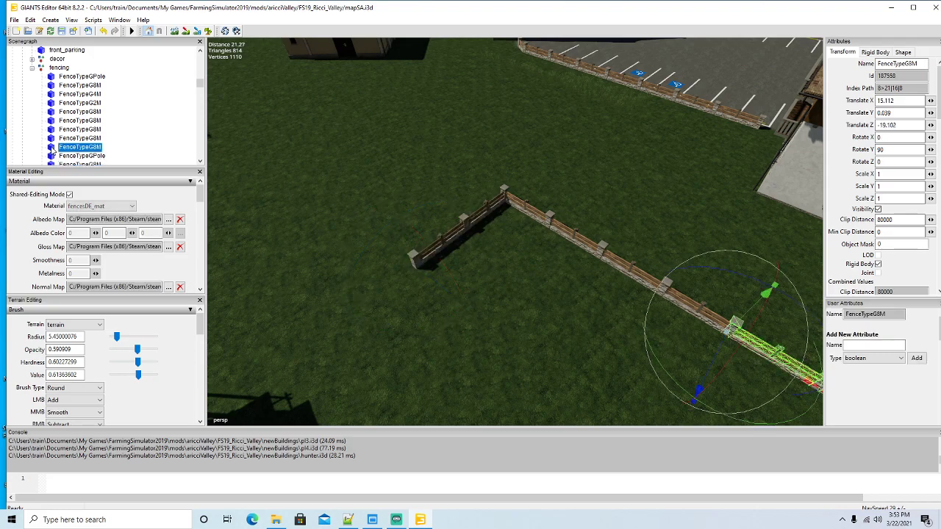
scroll(81, 147, down, 1)
click(54, 149)
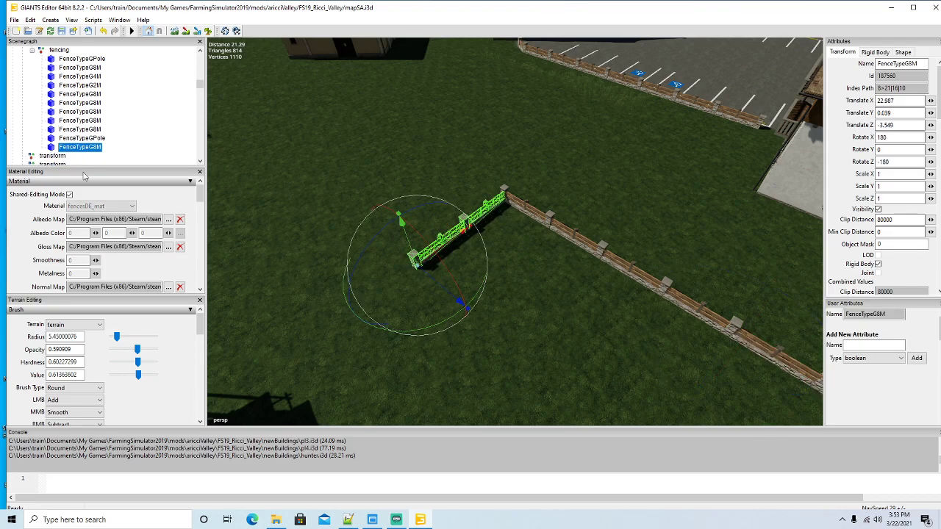
drag(572, 354, 476, 358)
scroll(475, 358, down, 5)
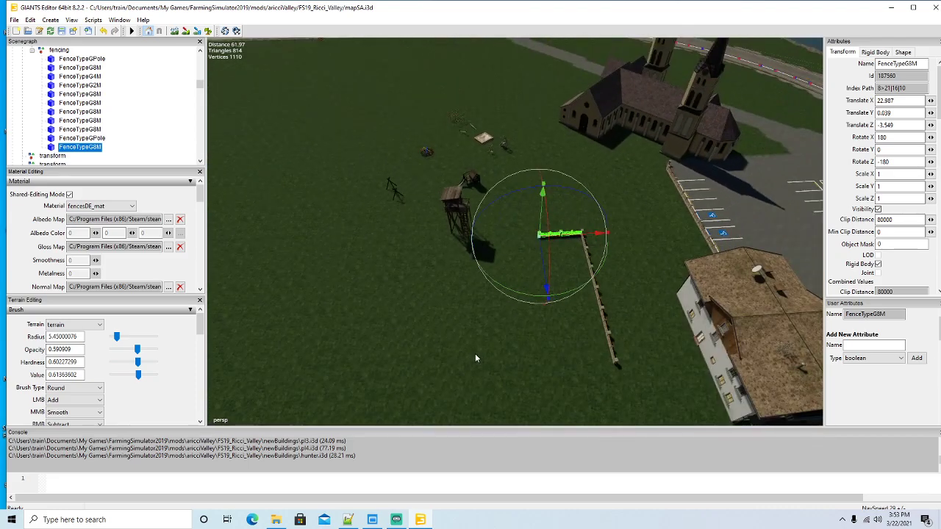
scroll(475, 359, up, 2)
scroll(473, 359, up, 3)
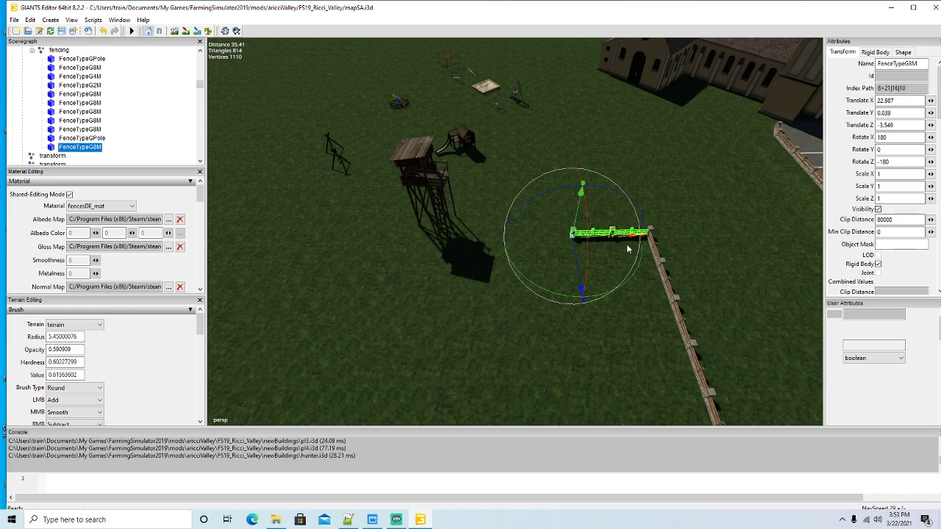
key(ctrl+d)
drag(621, 237, 535, 243)
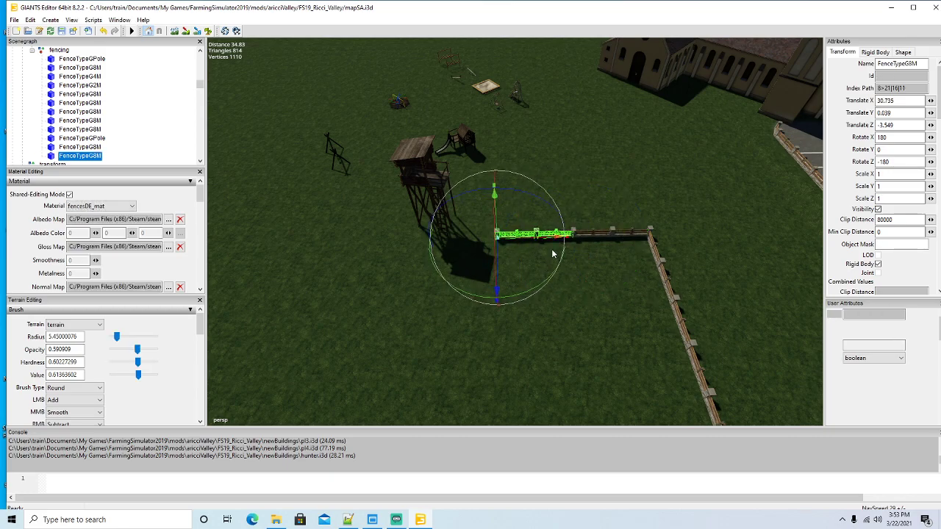
key(ctrl+d)
drag(550, 241, 463, 241)
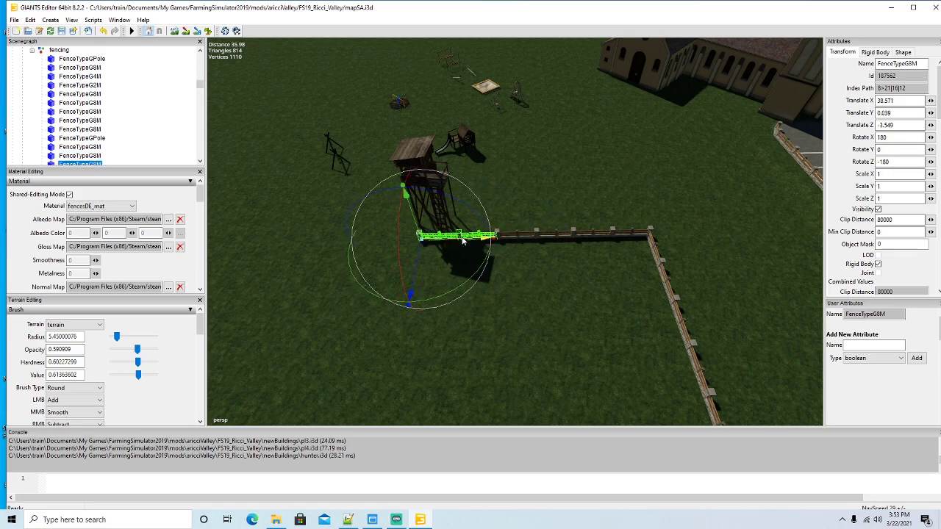
Extend the fence past the watchtower with another FenceTypeG8M copy at an X translation of about 46.4
scroll(484, 269, down, 8)
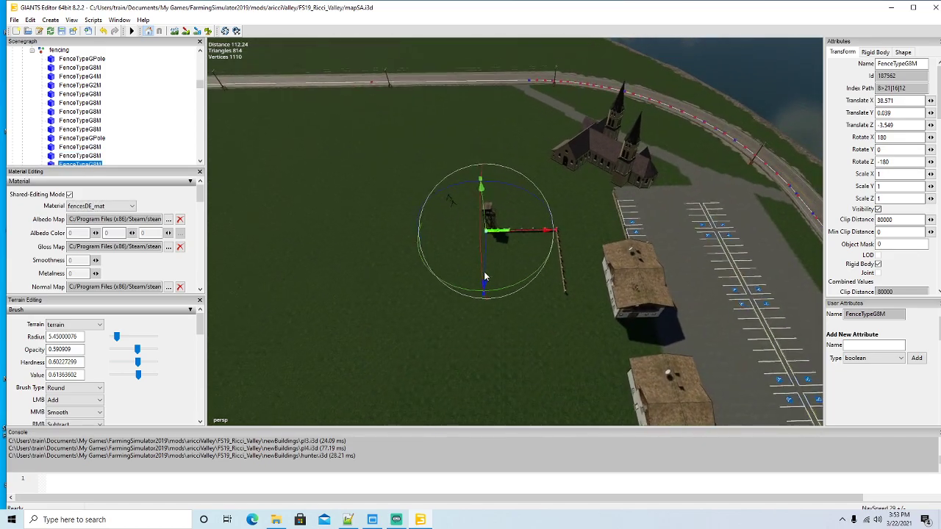
scroll(463, 276, up, 6)
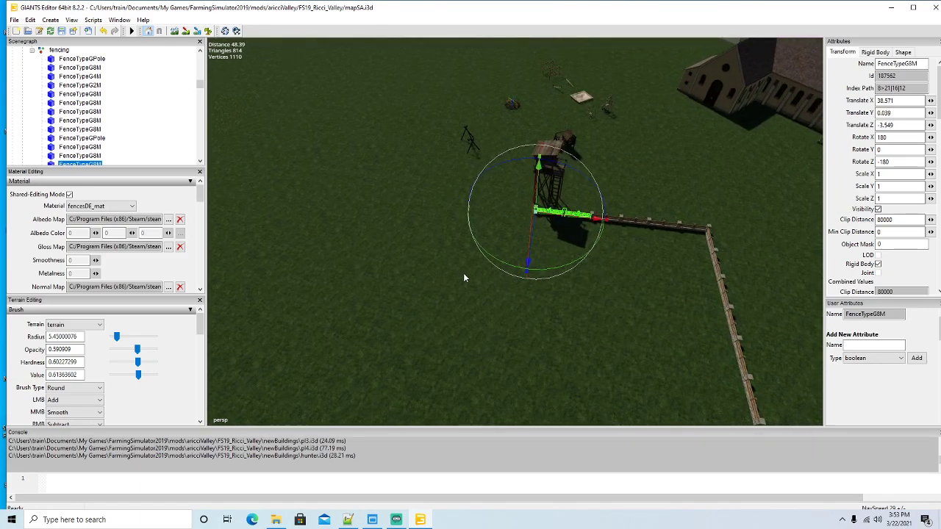
scroll(463, 278, up, 2)
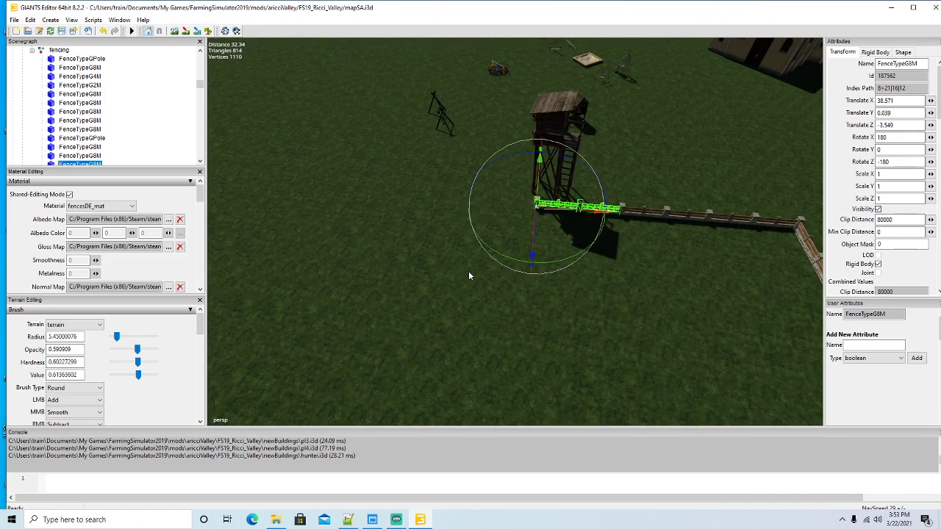
key(ctrl+d)
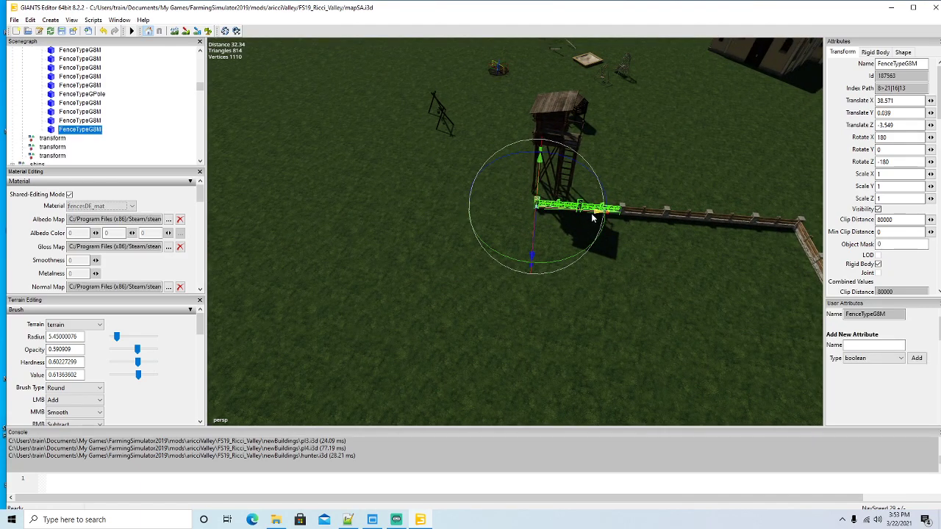
drag(591, 213, 498, 212)
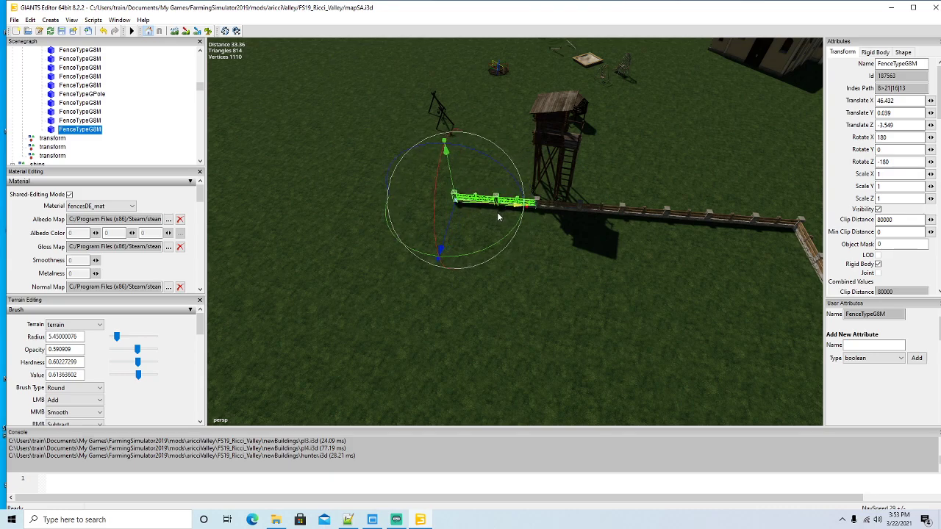
Duplicate the end FenceTypeG8M past the watchtower, set its Y rotation to -90, and move it to Z about -11.5 as the second corner
drag(444, 259, 536, 265)
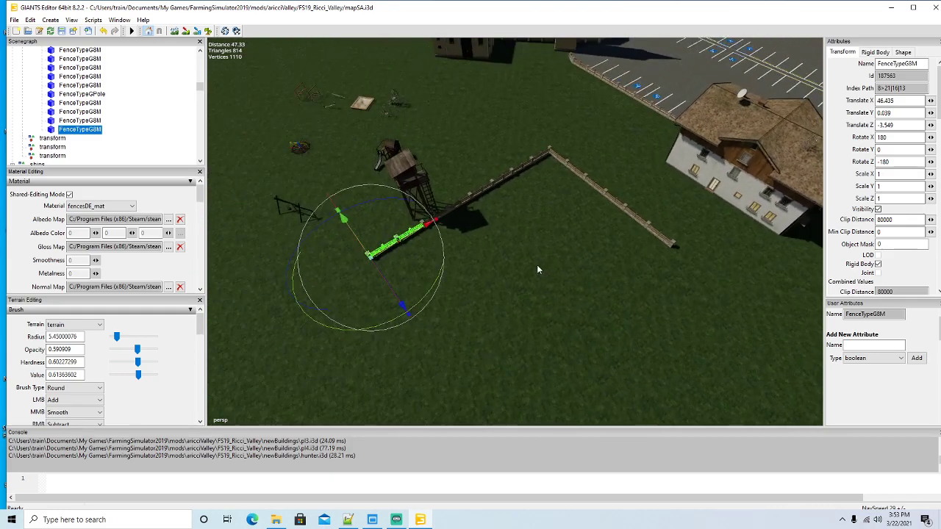
click(59, 85)
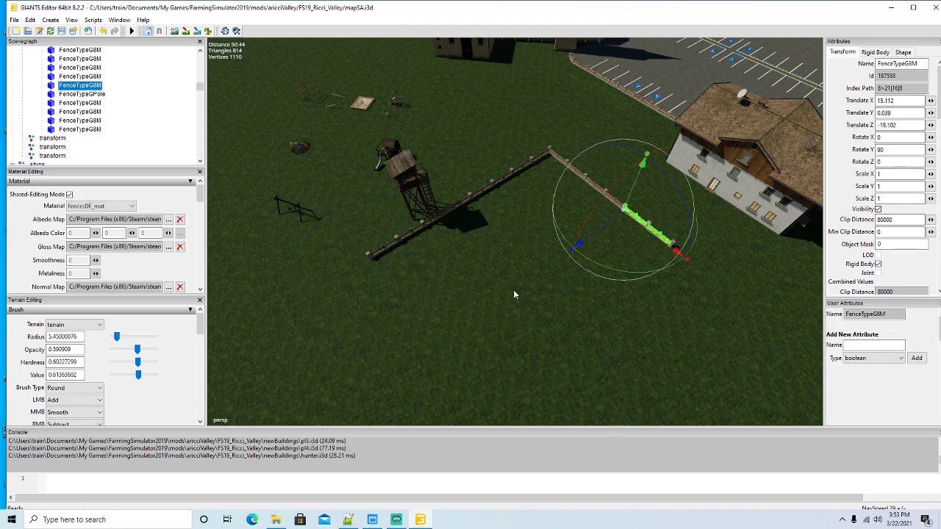
click(51, 68)
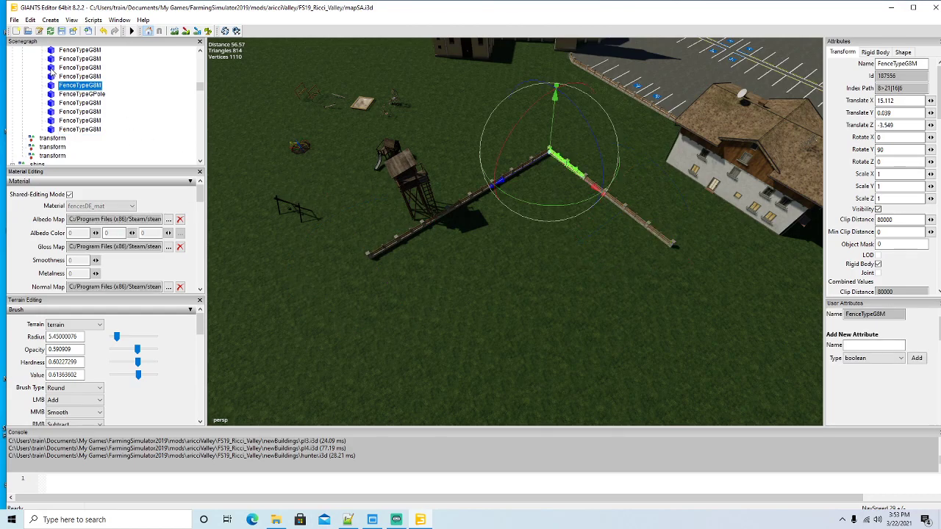
click(397, 242)
key(f)
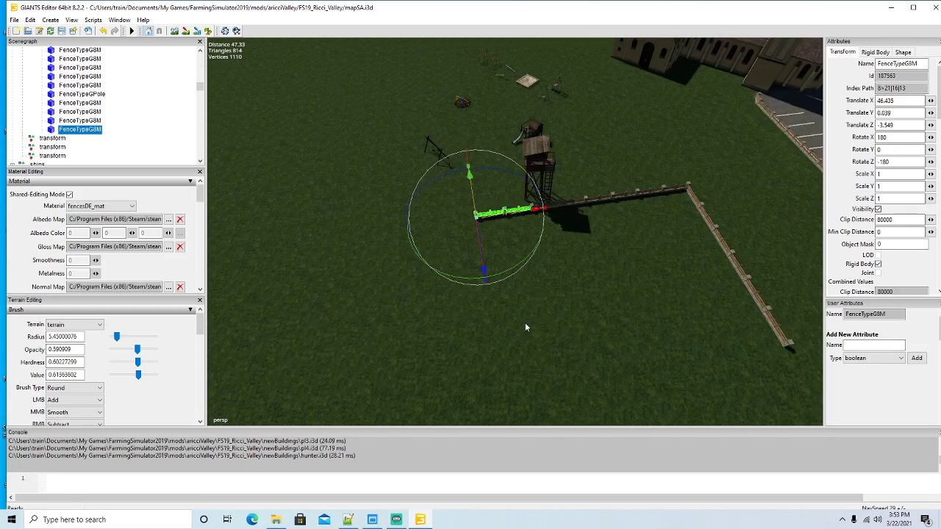
scroll(524, 327, up, 3)
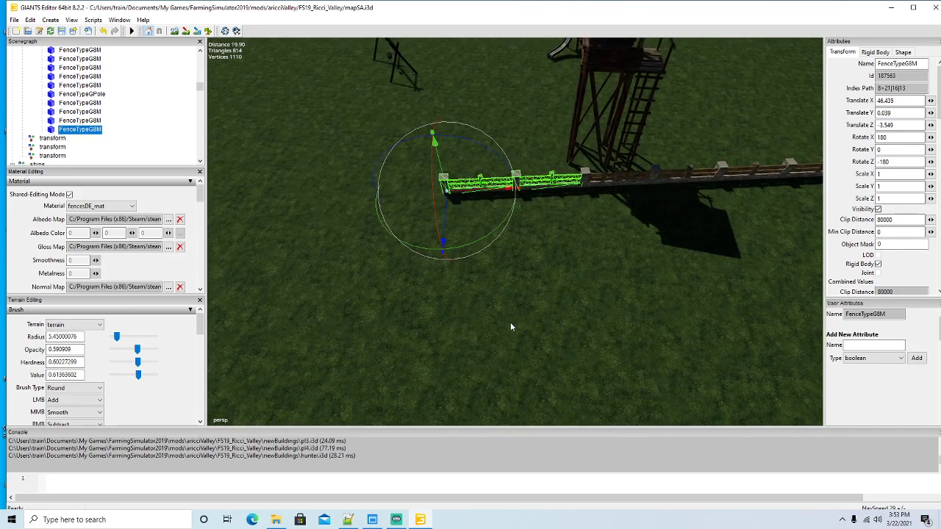
key(ctrl+d)
drag(464, 247, 501, 175)
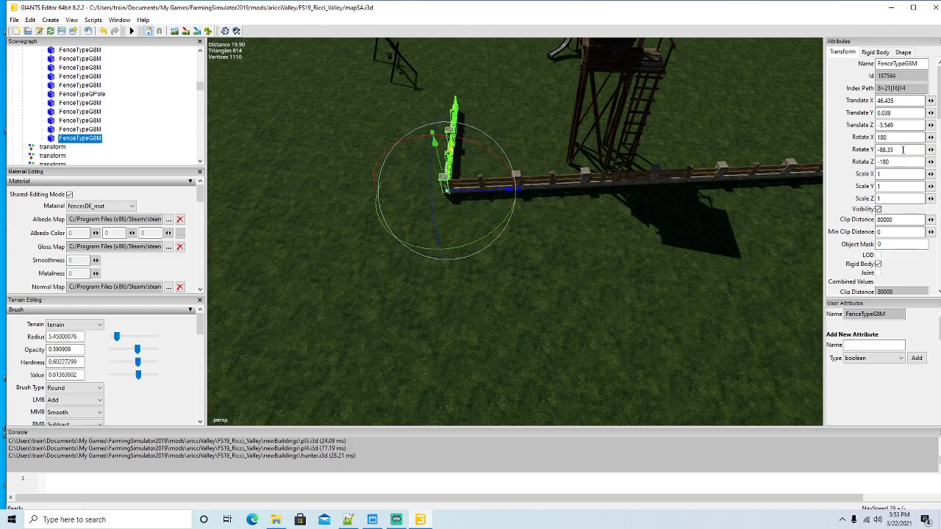
drag(902, 149, 667, 153)
text(-90)
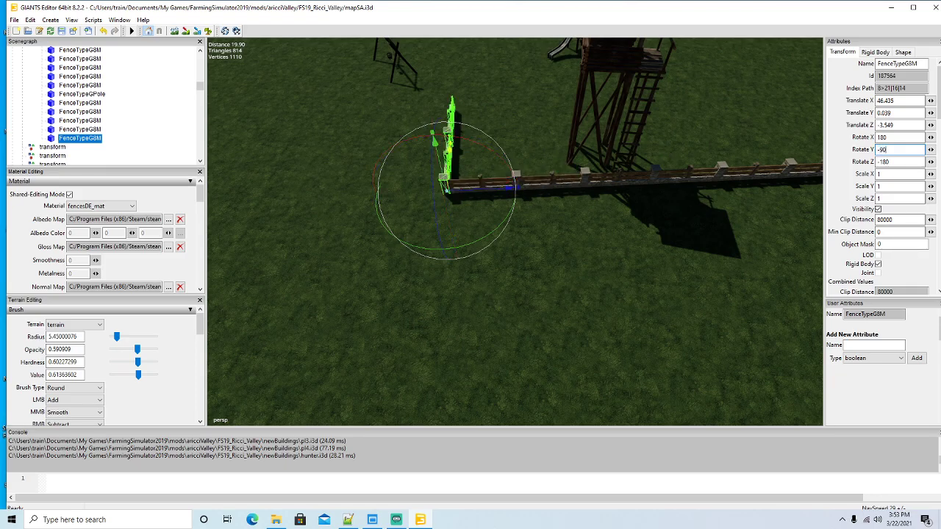
drag(549, 259, 424, 332)
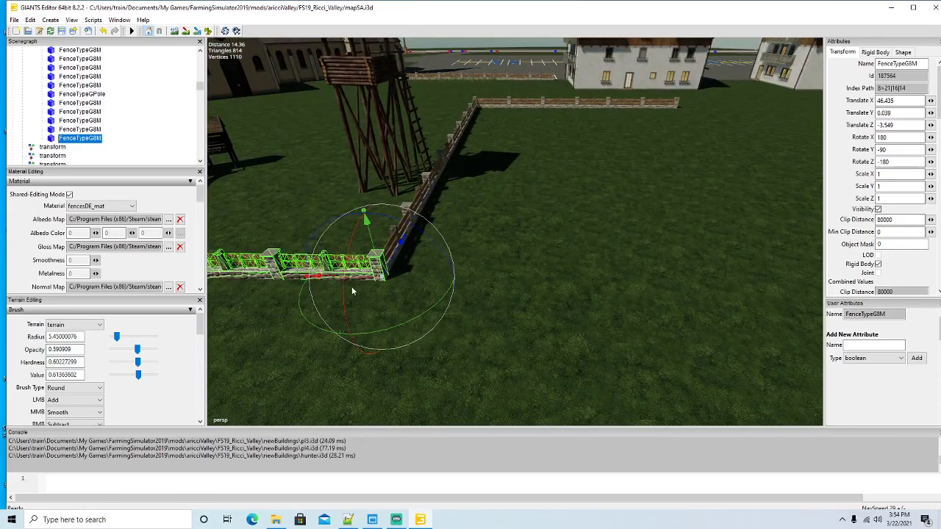
drag(358, 276, 629, 346)
Duplicate the second corner's FenceTypeG8M twice and line the copies up end to end, parallel to the first lawn fence, to Z about -27.1
scroll(616, 355, down, 3)
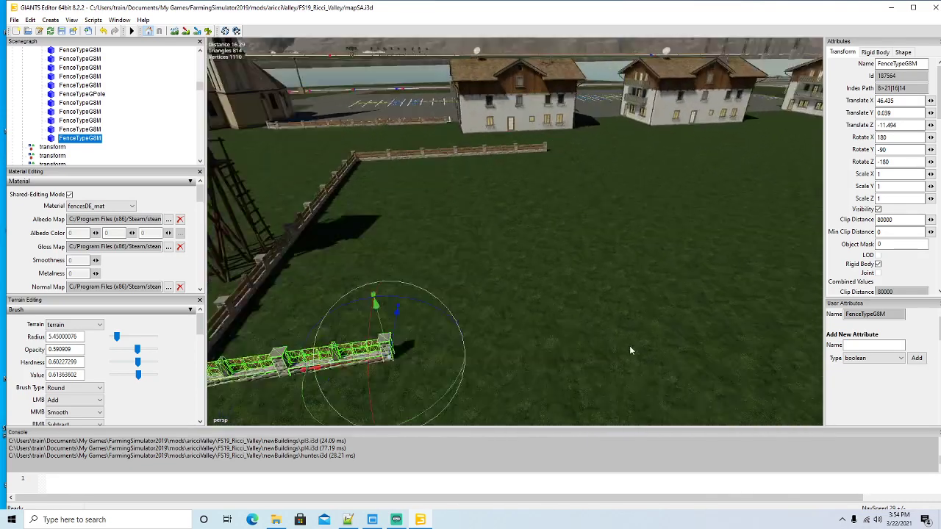
scroll(629, 345, down, 3)
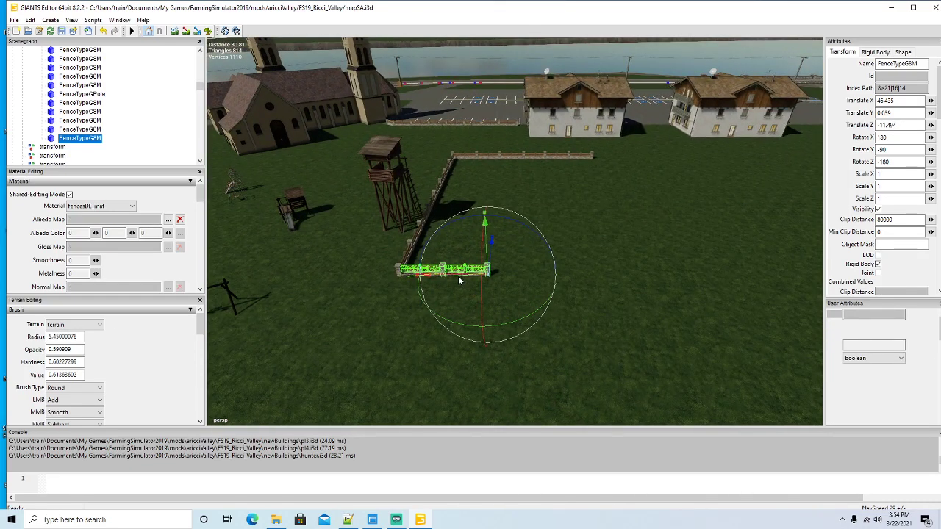
key(ctrl+d)
drag(489, 280, 557, 286)
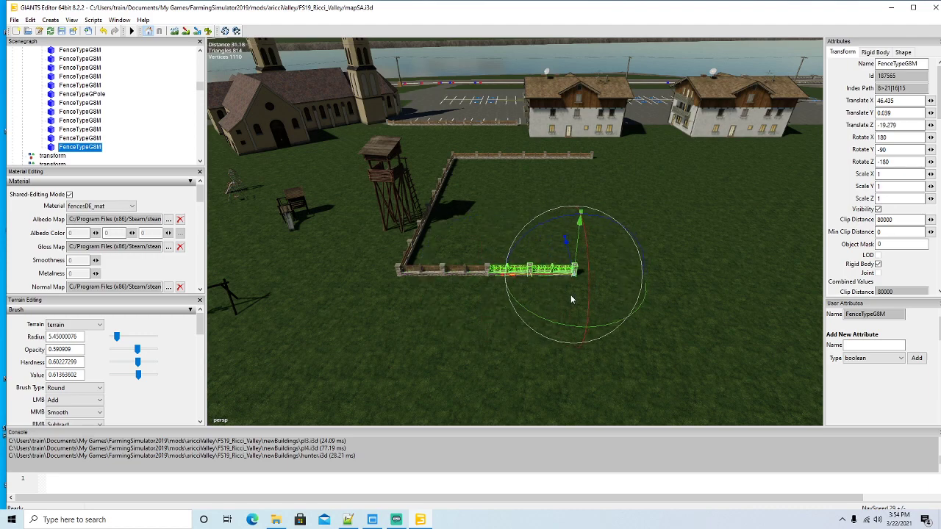
key(ctrl+d)
drag(541, 275, 637, 282)
Duplicate the end FenceTypeG8M of the fence beyond the watchtower and move the copy to Z about -37.4, leaving an entrance gap
scroll(636, 282, down, 3)
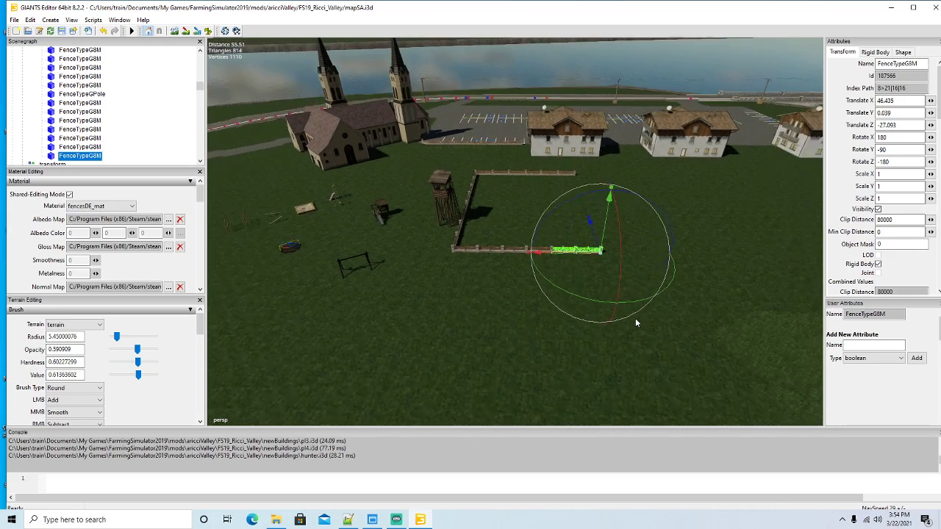
scroll(636, 319, down, 4)
scroll(669, 288, up, 6)
drag(636, 319, 642, 339)
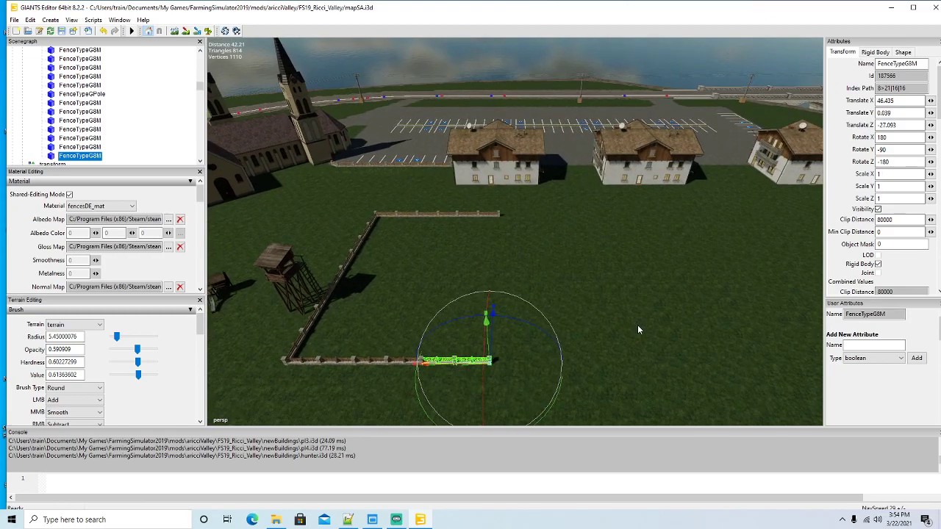
scroll(639, 326, down, 3)
scroll(638, 332, up, 3)
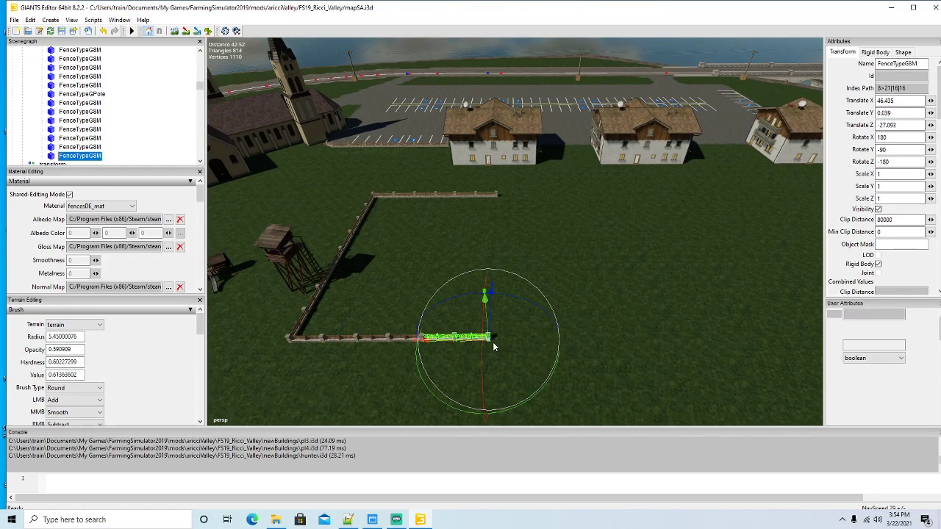
key(ctrl+d)
drag(494, 342, 579, 407)
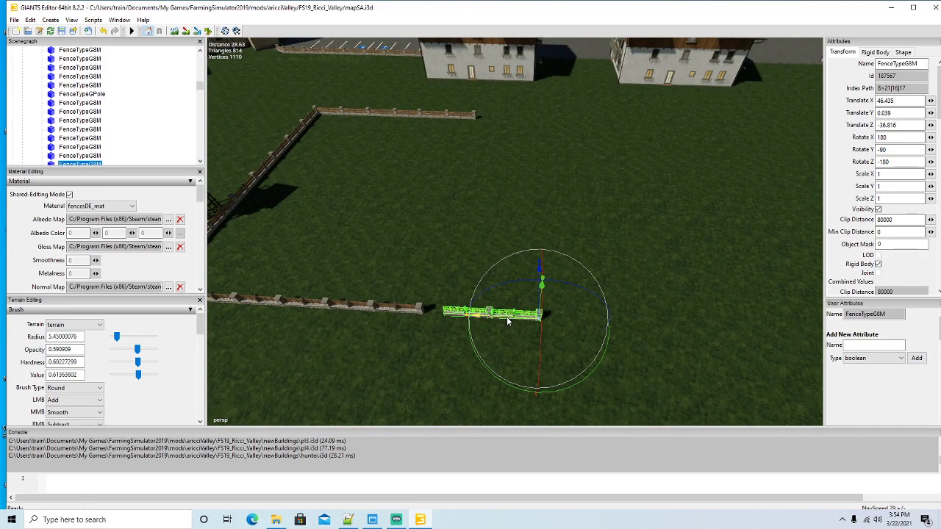
mouse_move(506, 316)
mouse_down()
mouse_move(547, 322)
mouse_move(522, 320)
mouse_up()
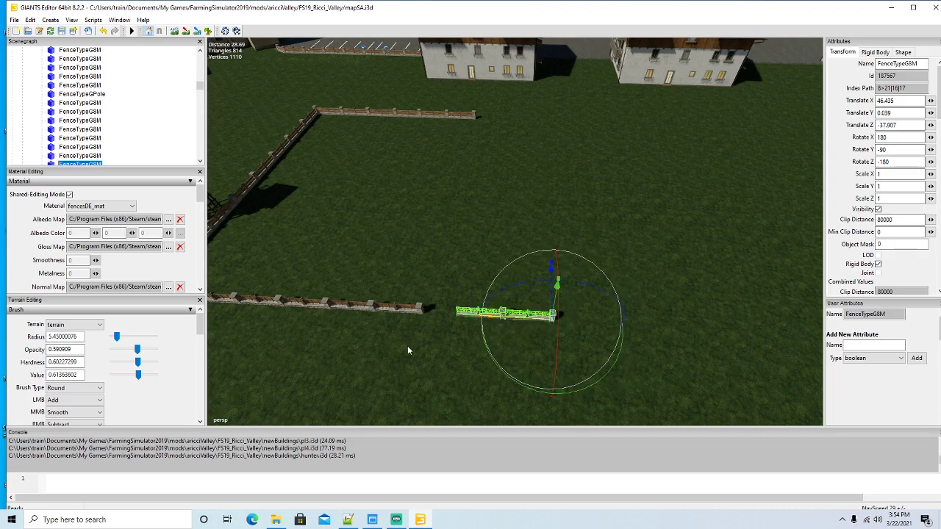
scroll(421, 349, down, 5)
scroll(419, 352, up, 5)
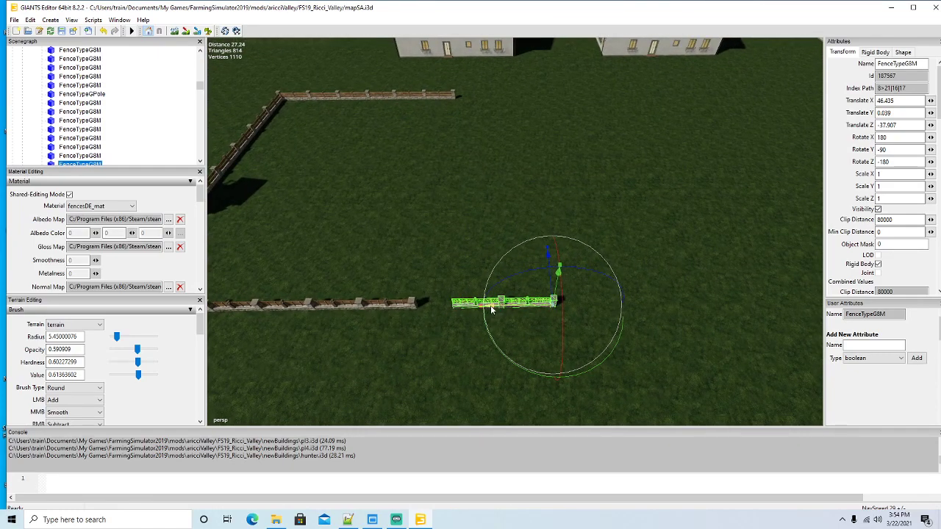
drag(507, 307, 500, 310)
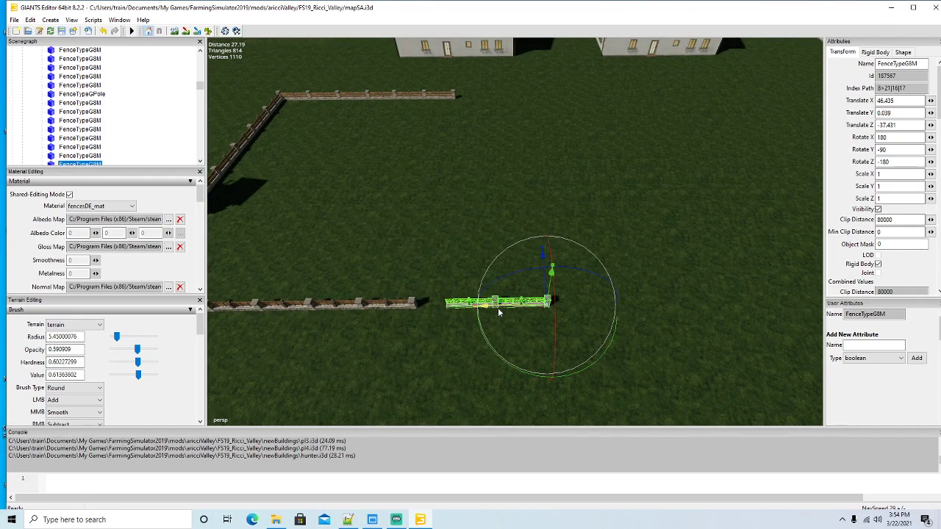
Duplicate the FenceTypeGPole at the end of the first lawn fence and move the copy across the lawn to X about 46.3
click(59, 95)
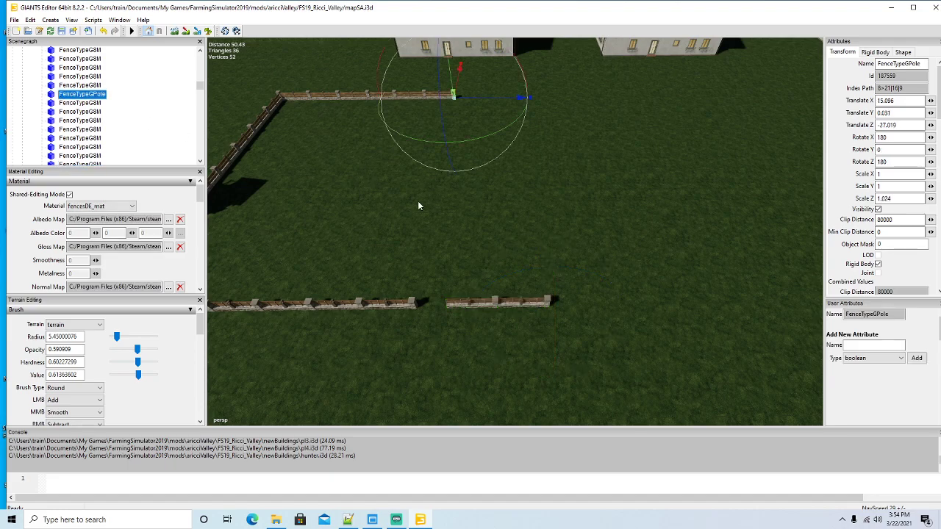
key(ctrl+d)
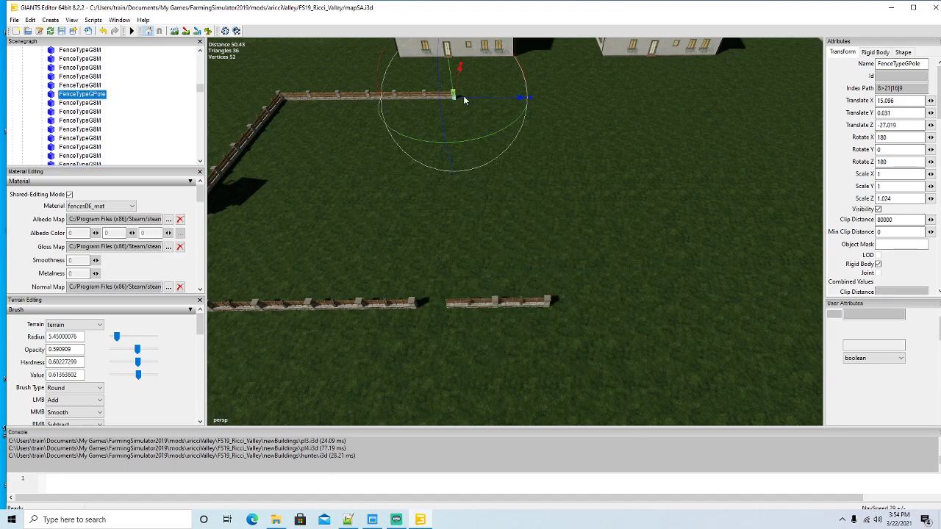
drag(458, 86, 445, 415)
scroll(497, 384, up, 4)
drag(527, 346, 478, 322)
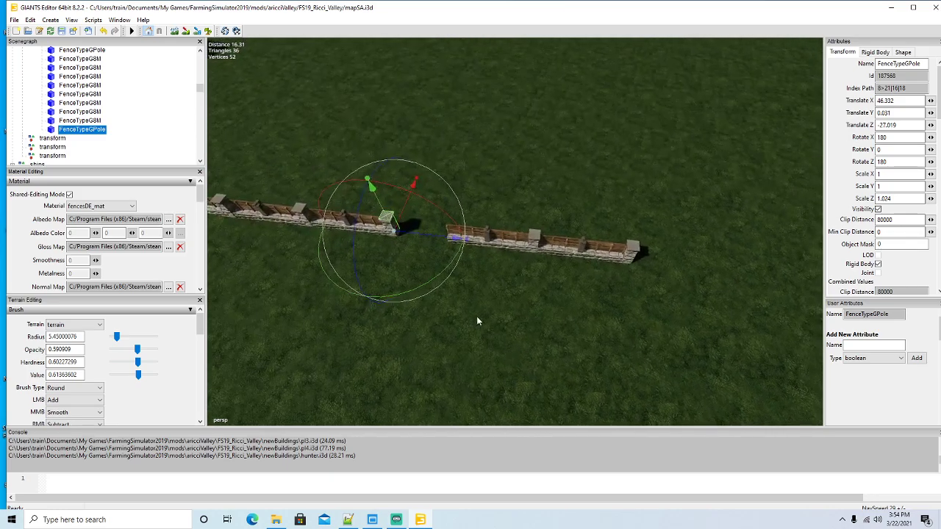
Align the copied FenceTypeGPole with the open end of the separate fence section, at X about 46.4 and Z about -29.5
drag(421, 238, 630, 288)
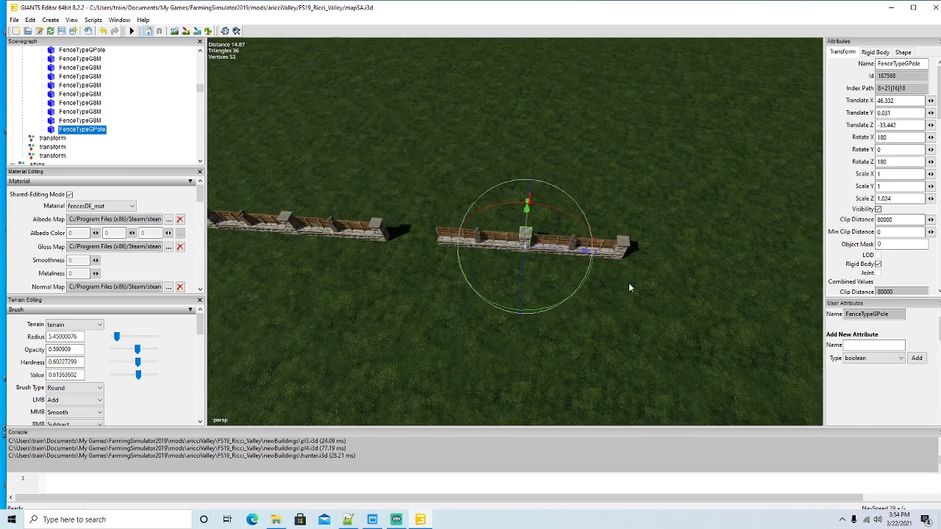
scroll(630, 288, up, 5)
drag(494, 310, 442, 264)
scroll(506, 339, down, 7)
scroll(465, 291, down, 3)
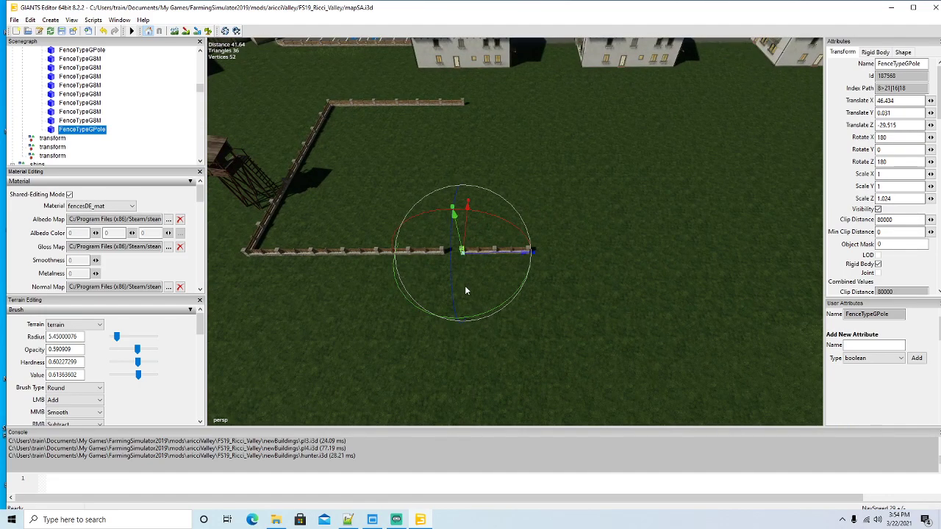
Duplicate the fence's last FenceTypeG8M section twice, extending the run end to end to Translate Z about -45.3 and -53.1
scroll(464, 290, up, 2)
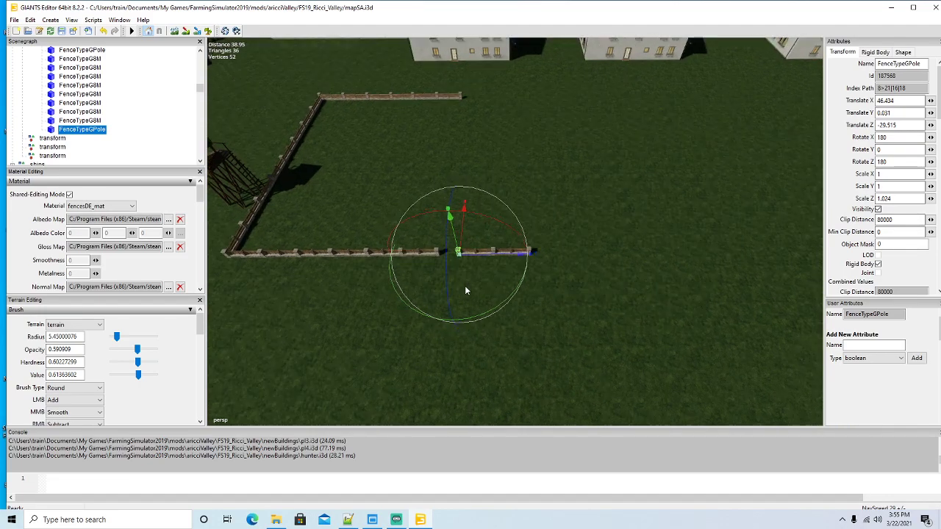
click(53, 121)
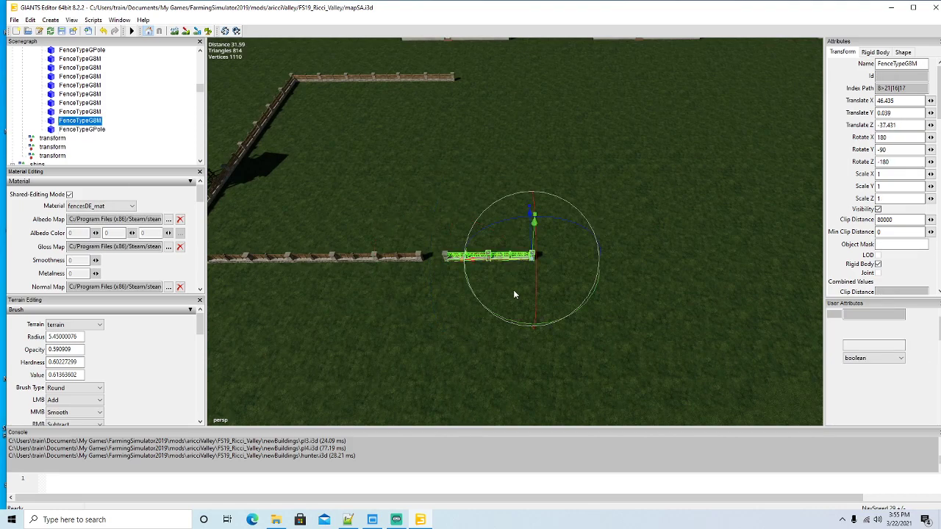
key(ctrl+d)
drag(497, 262, 593, 269)
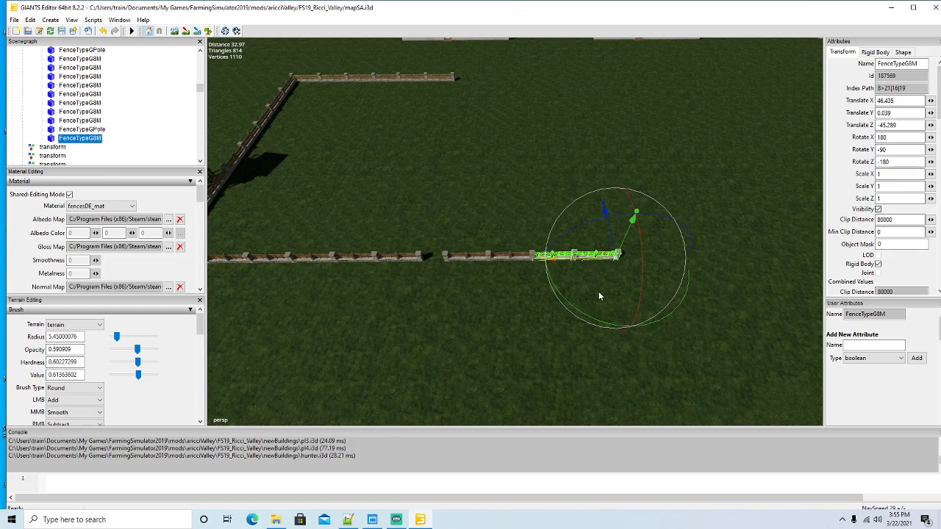
key(ctrl+d)
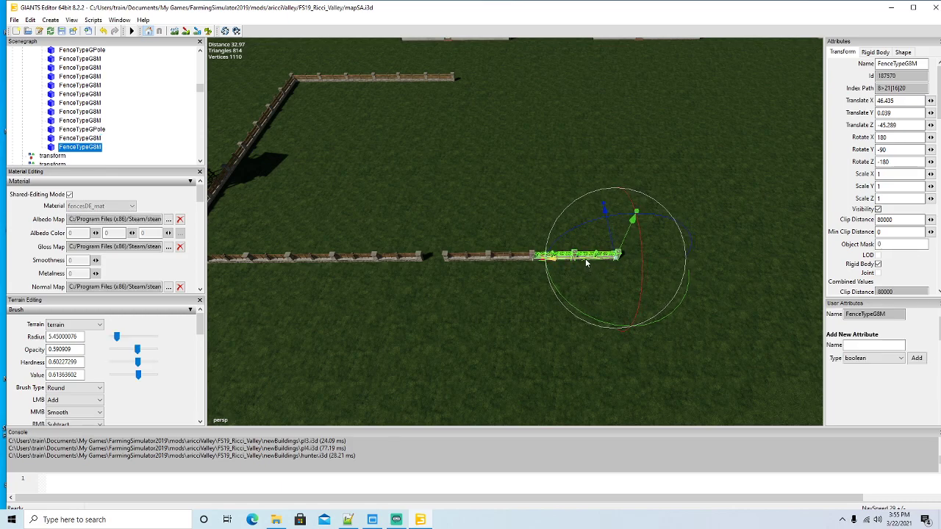
drag(587, 264, 674, 261)
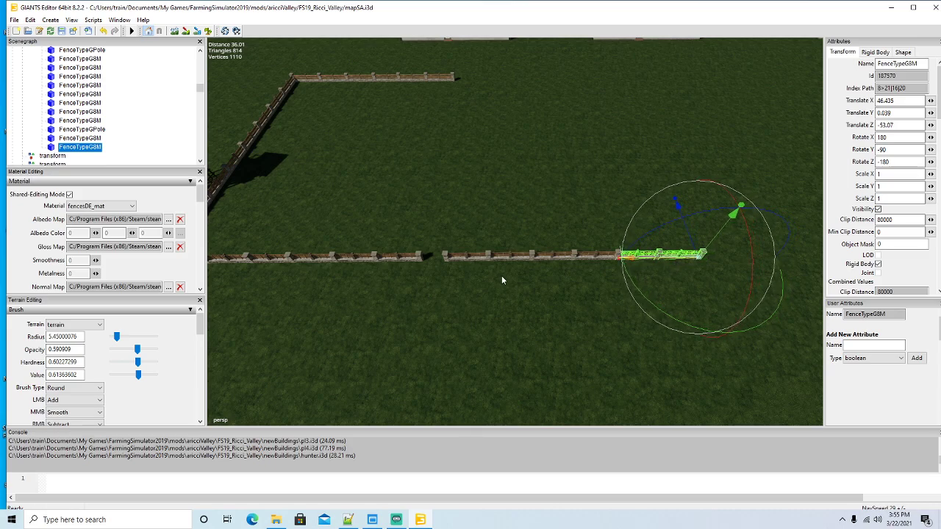
Duplicate the FenceTypeGPole at the first gap and place the copy beyond the fence's new end, at Translate Z about -56
click(445, 256)
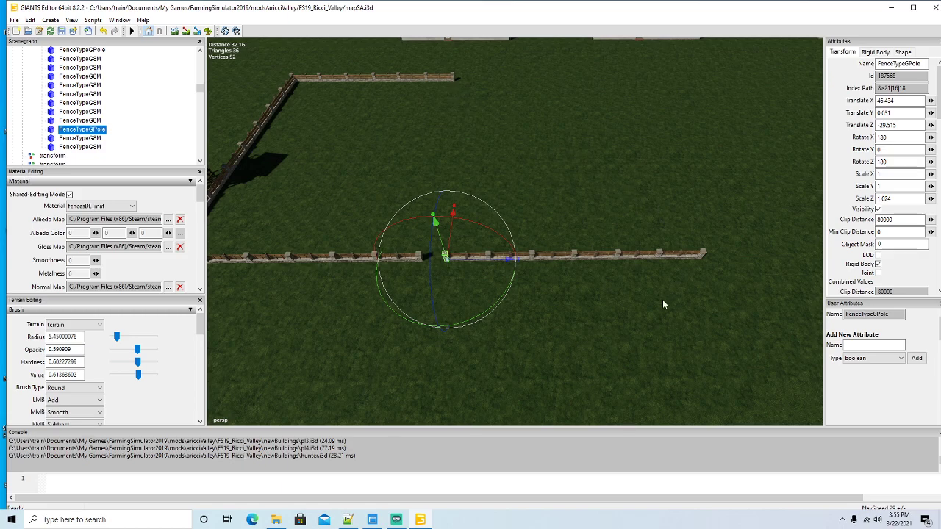
drag(662, 300, 585, 286)
scroll(593, 280, down, 3)
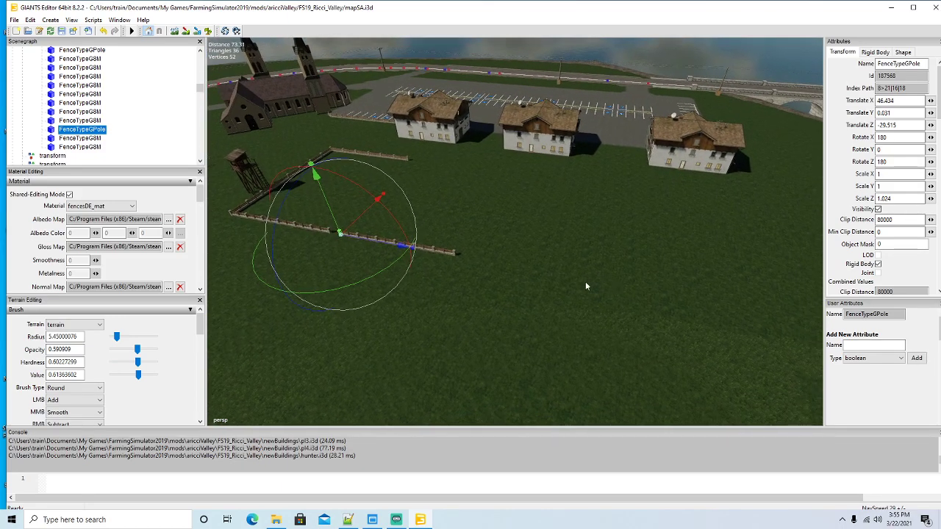
scroll(467, 256, up, 3)
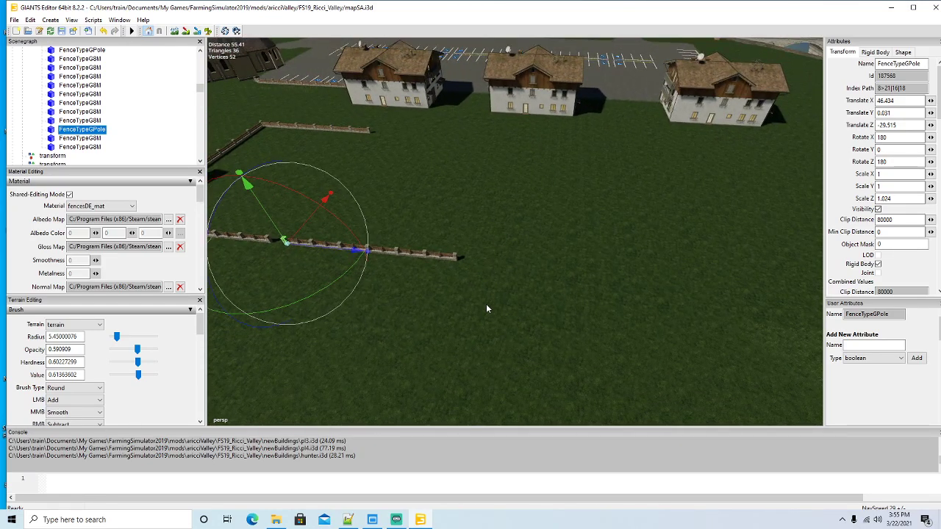
click(326, 247)
drag(530, 288, 540, 291)
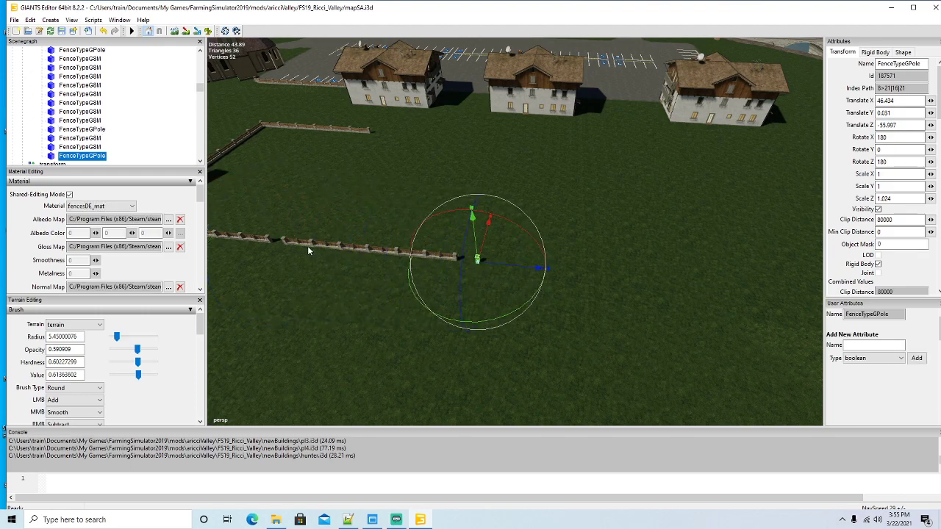
Duplicate the last fence section before the new gap and join the copy to the new pole, at Translate Z about -63.9
click(434, 259)
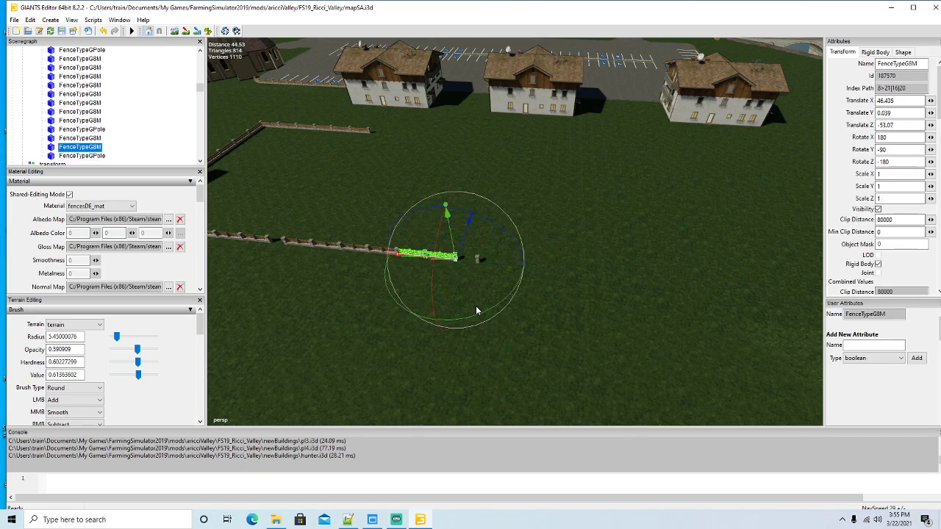
key(ctrl+d)
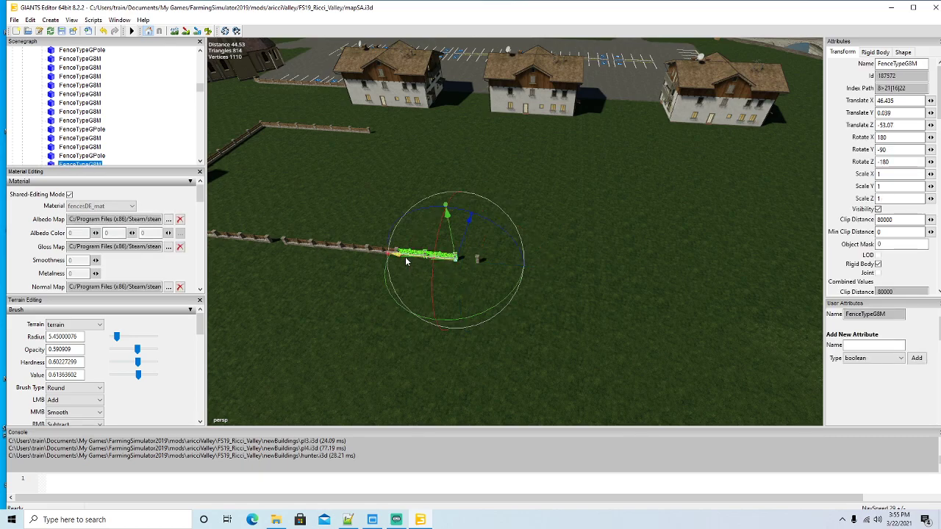
drag(405, 256, 473, 318)
scroll(473, 317, up, 5)
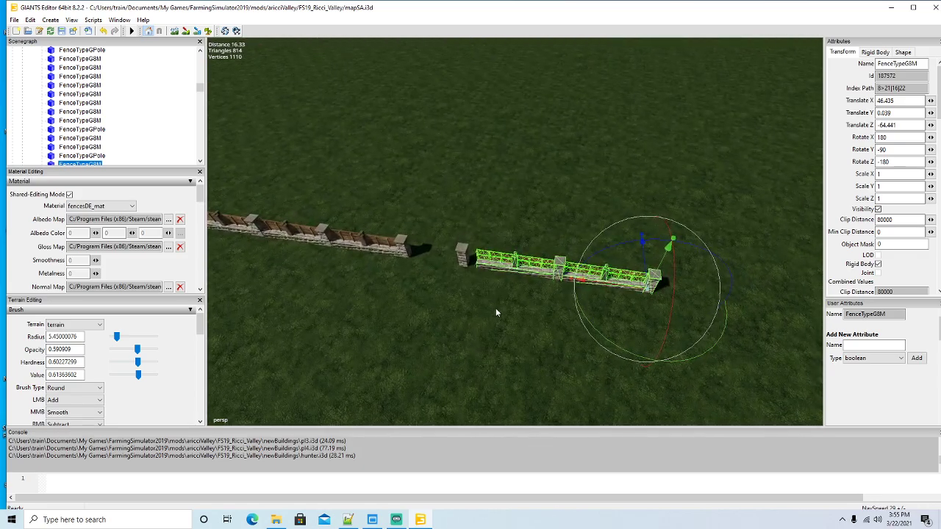
drag(591, 284, 580, 286)
scroll(570, 301, down, 5)
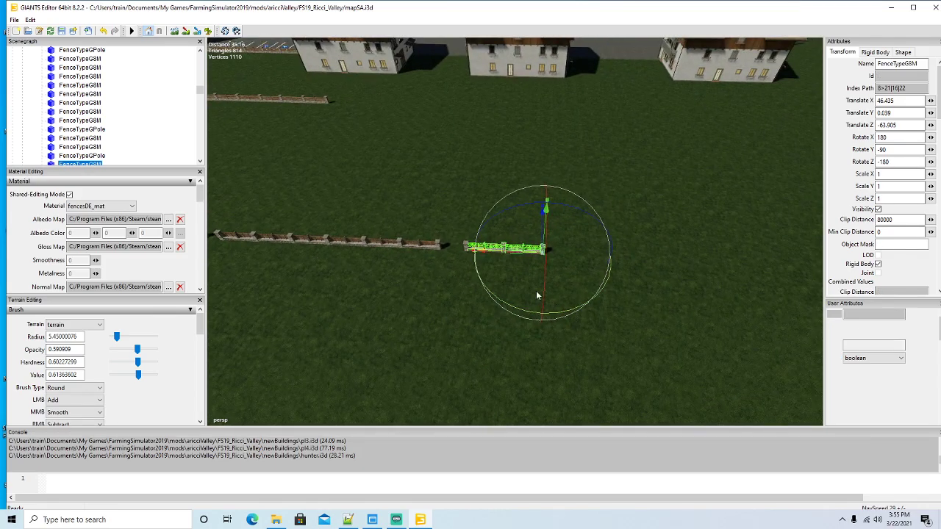
Duplicate the section beyond the new pole twice, extending the fence to Translate Z about -71.7 and -79.6
key(ctrl+d)
drag(507, 251, 610, 291)
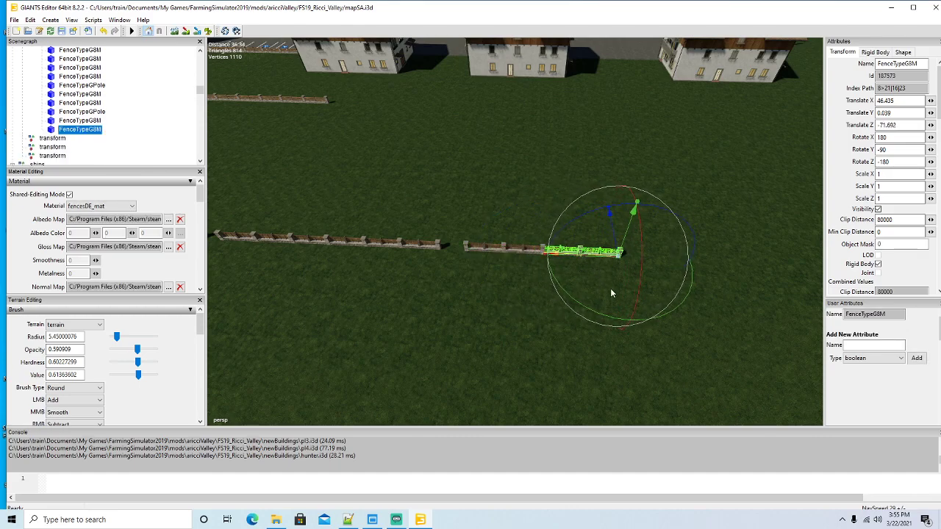
key(ctrl+d)
drag(581, 254, 665, 261)
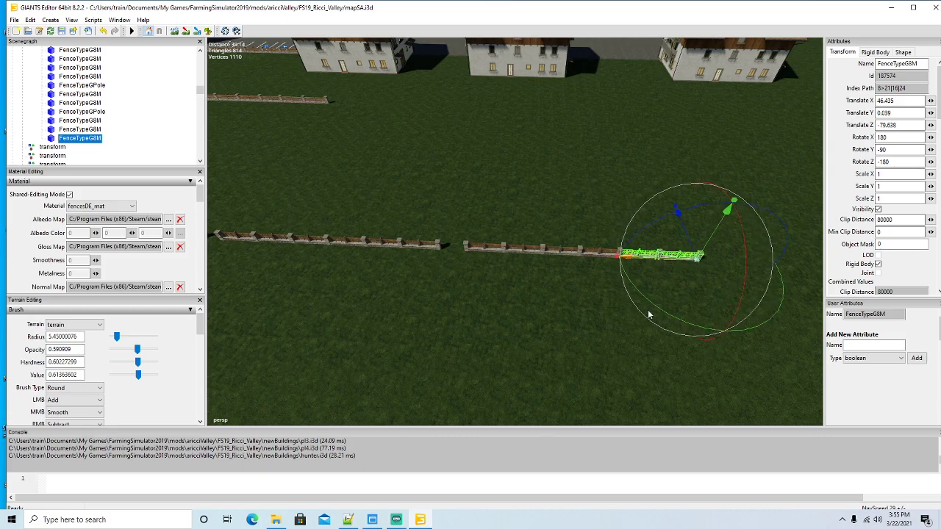
Duplicate the fence's end section and turn the copy to form a corner, setting Rotate Y to 0
scroll(648, 308, down, 5)
drag(648, 308, 726, 285)
scroll(727, 285, up, 5)
key(f)
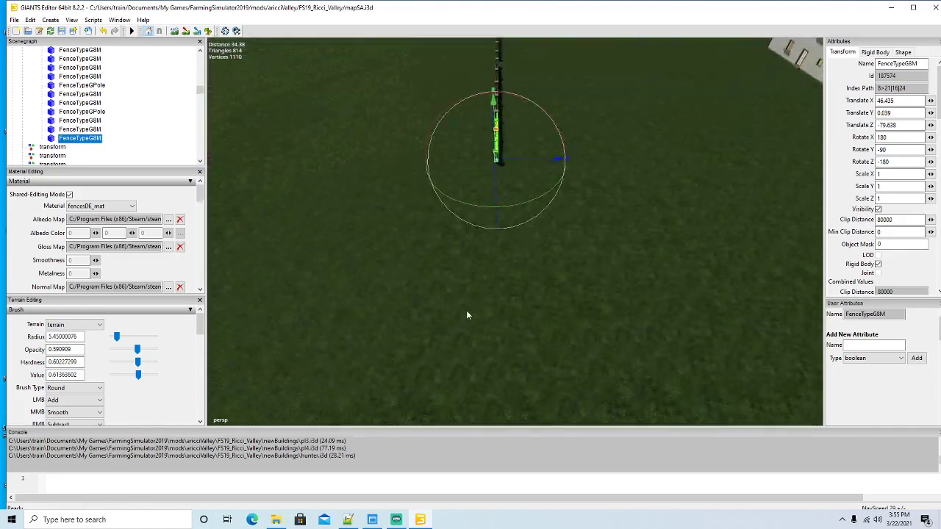
drag(466, 312, 557, 303)
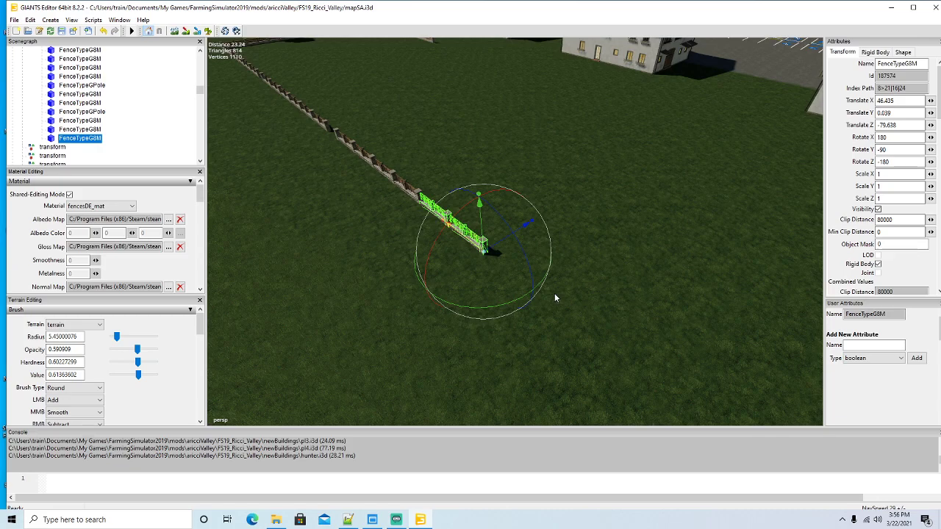
key(ctrl+d)
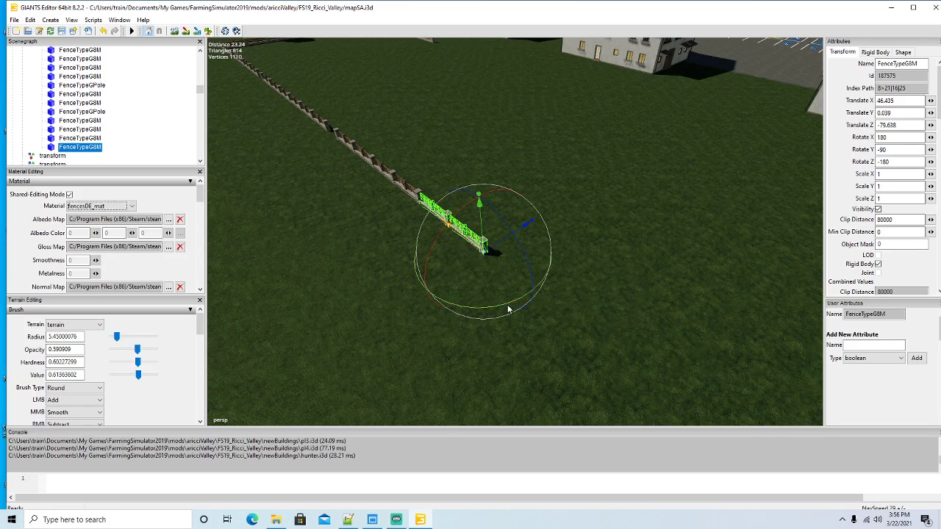
drag(508, 311, 562, 236)
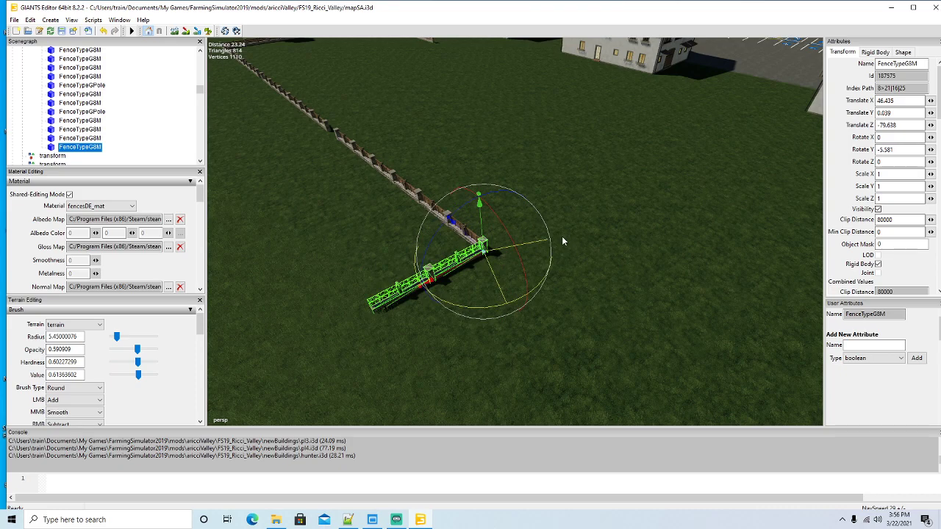
triple_click(901, 149)
text(0)
key(Return)
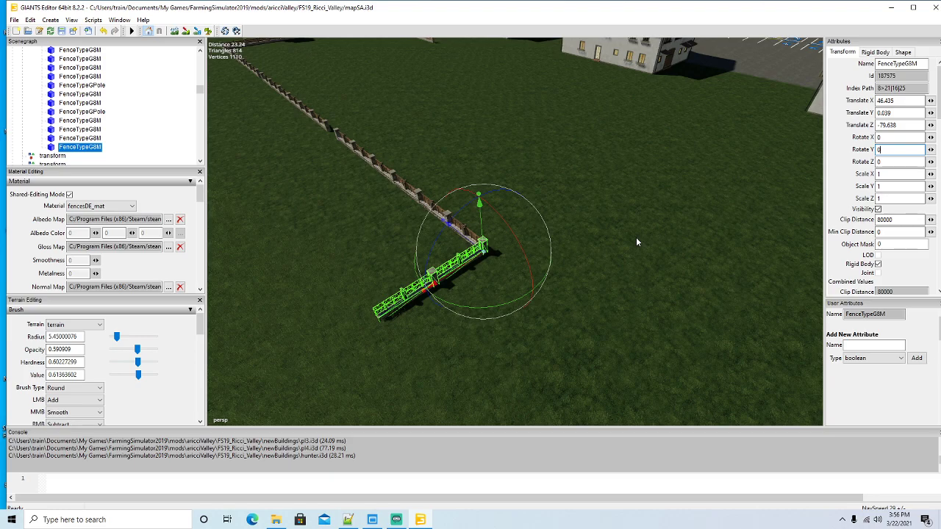
Move the rotated section toward the houses so it starts from the fence corner, at Translate X about 38.5
drag(620, 288, 395, 319)
scroll(652, 272, up, 5)
drag(360, 293, 606, 270)
scroll(597, 294, down, 5)
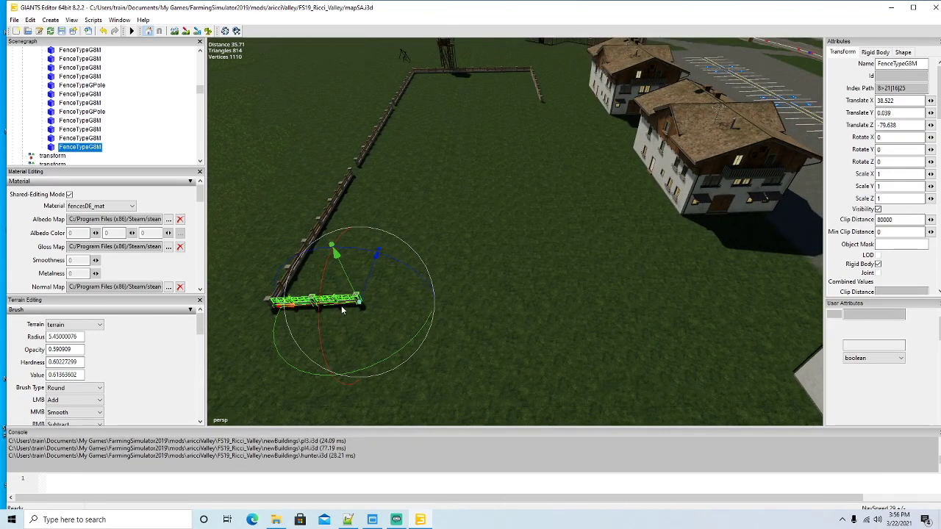
Duplicate the corner section twice toward the houses, placing the copies end to end at Translate X about 30.7 and 22.8
key(ctrl+d)
drag(339, 301, 429, 304)
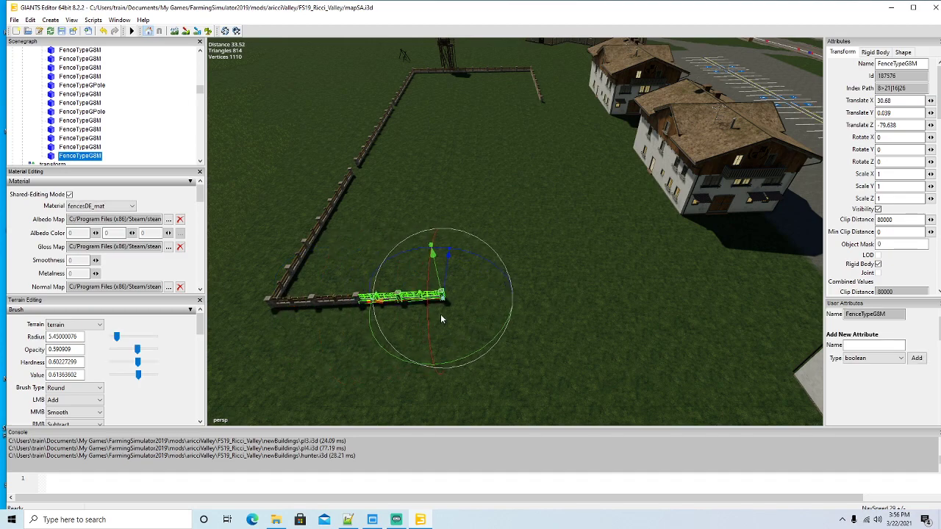
key(ctrl+d)
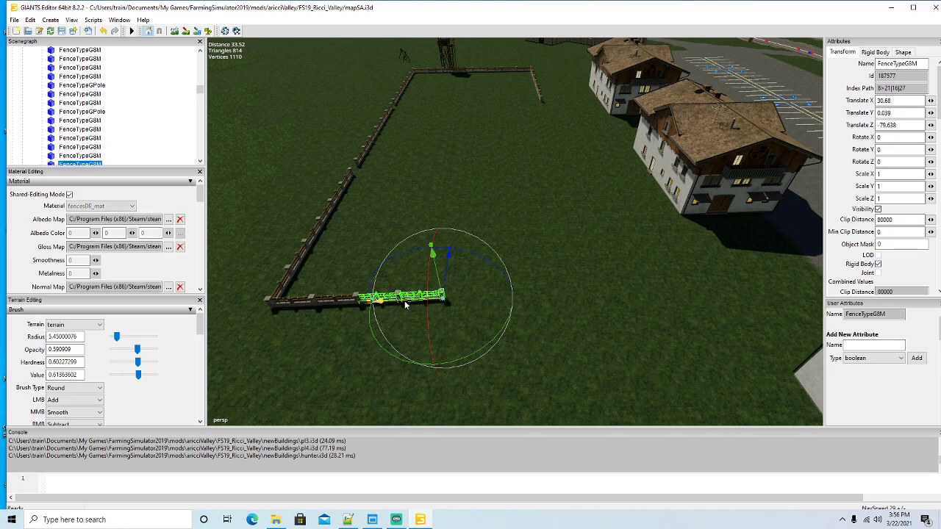
drag(422, 303, 499, 301)
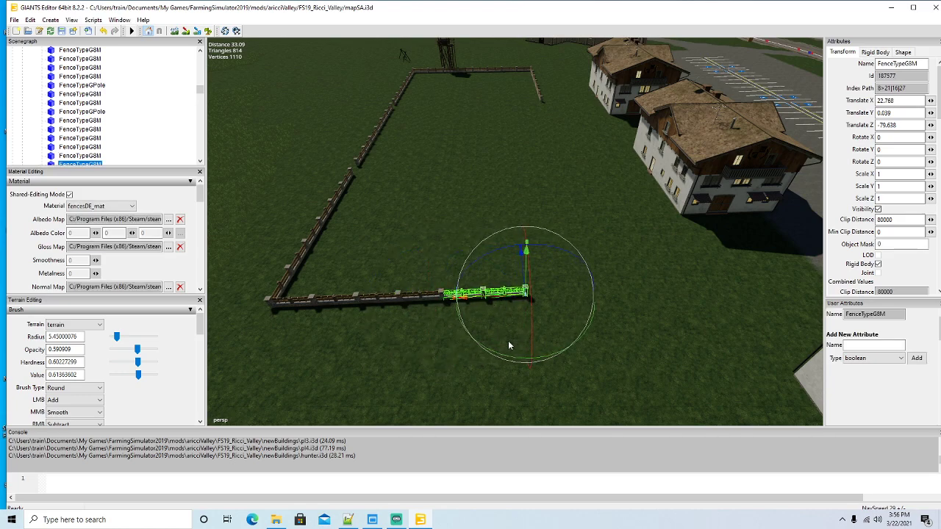
Add one more duplicate section at the end of the row running toward the houses, at Translate X about 15
scroll(511, 379, down, 5)
scroll(514, 355, up, 3)
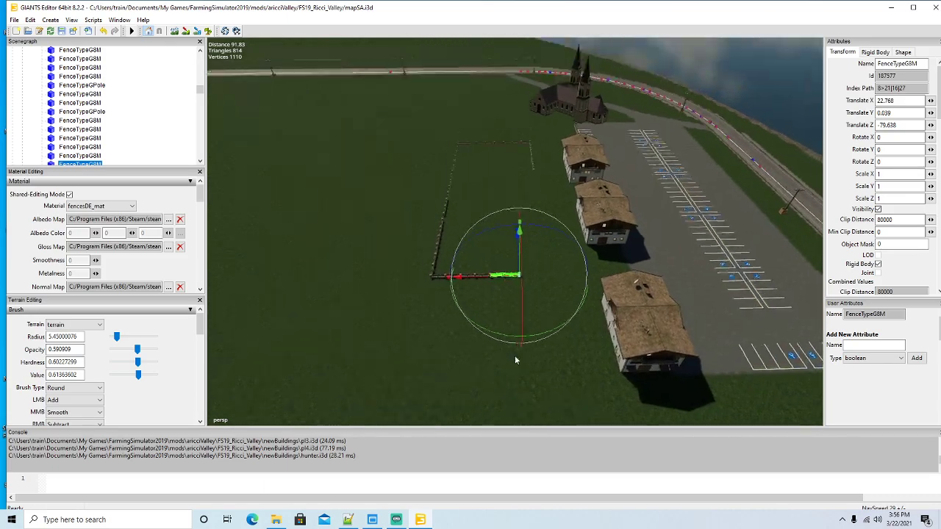
scroll(577, 288, up, 4)
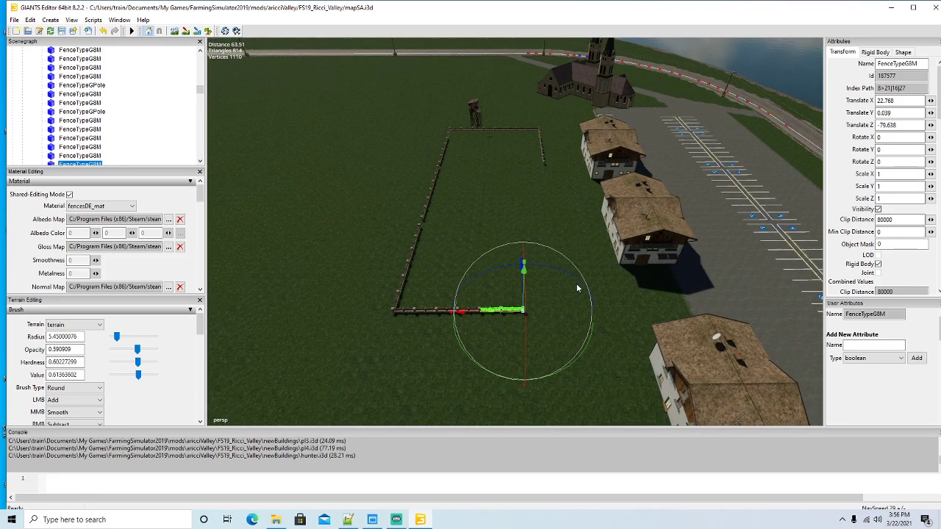
scroll(577, 289, down, 1)
drag(577, 288, 580, 303)
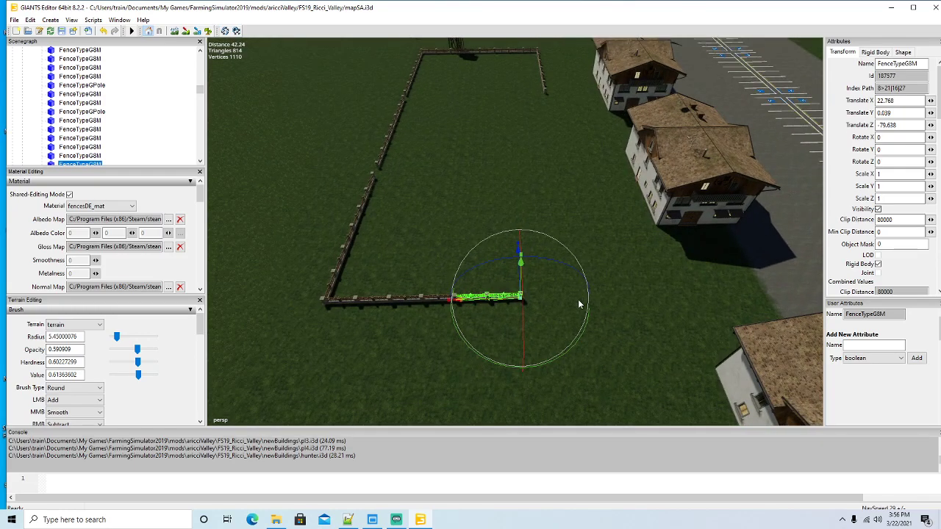
key(ctrl+d)
drag(478, 300, 551, 308)
scroll(557, 328, down, 5)
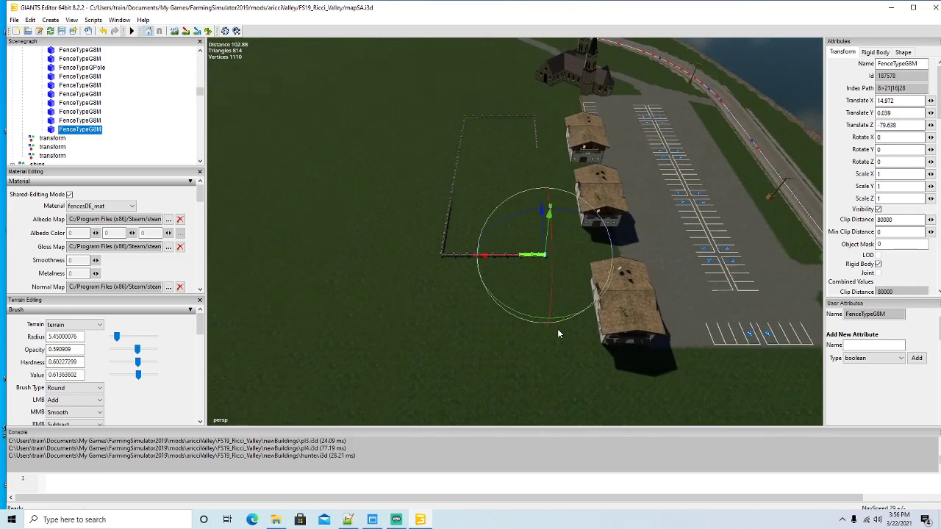
scroll(557, 329, up, 5)
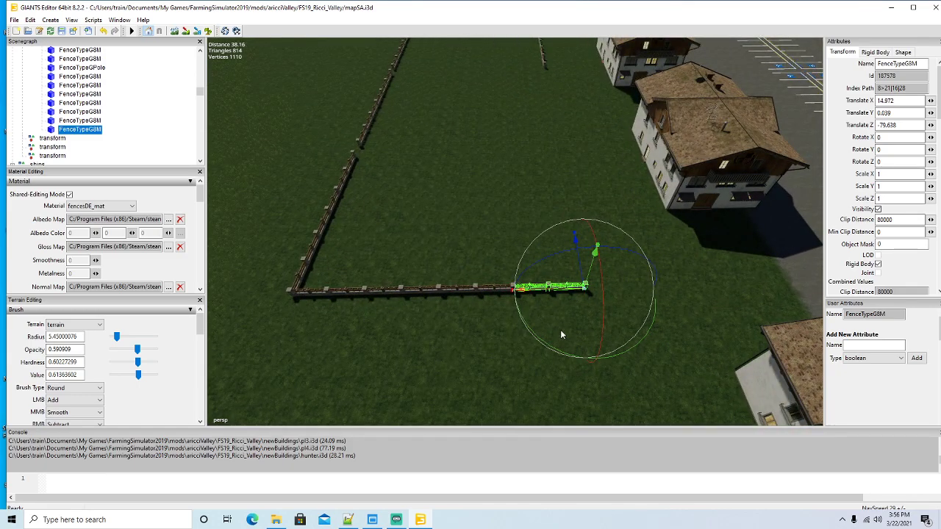
Check the individual fence sections along the opposite side beside the watchtower
drag(561, 335, 565, 311)
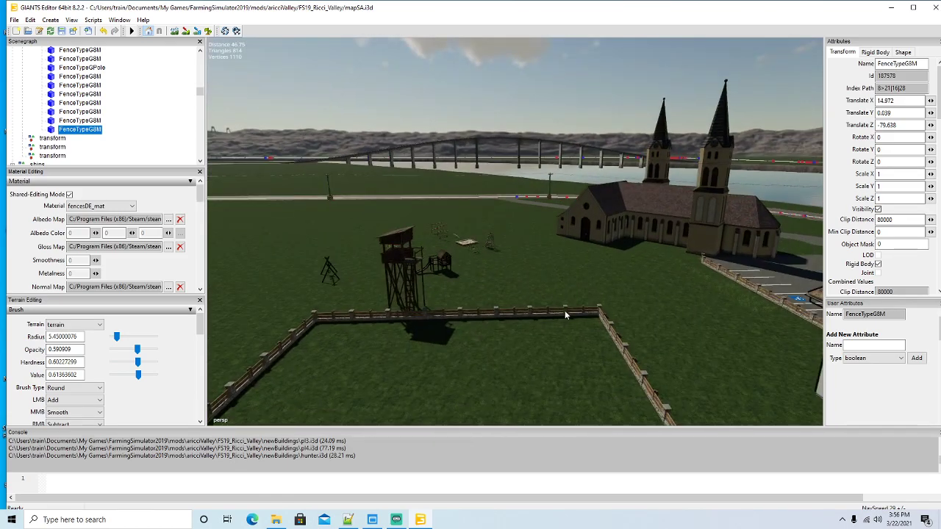
click(564, 310)
click(492, 315)
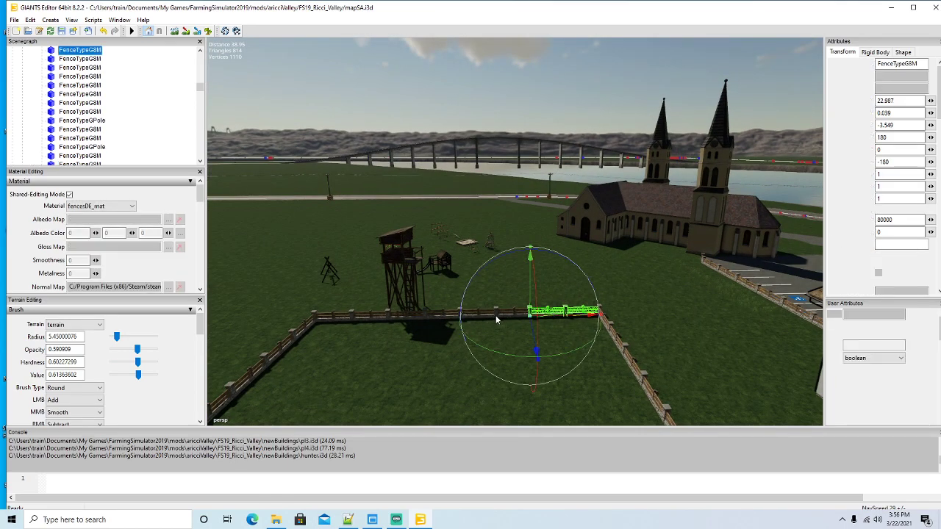
click(431, 317)
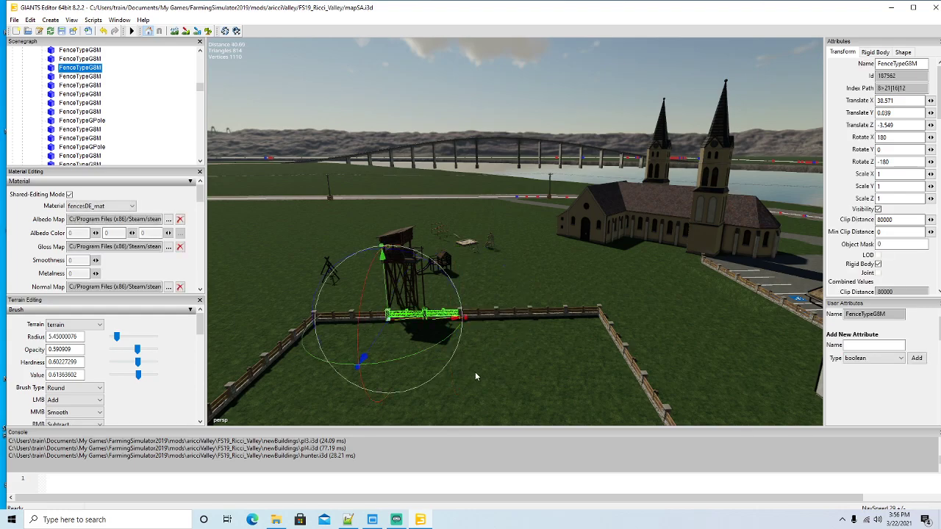
Duplicate the last section of the row near the houses and turn the copy into a corner with Rotate Y at 90
drag(474, 371, 703, 348)
scroll(659, 370, up, 5)
scroll(659, 371, up, 5)
click(600, 278)
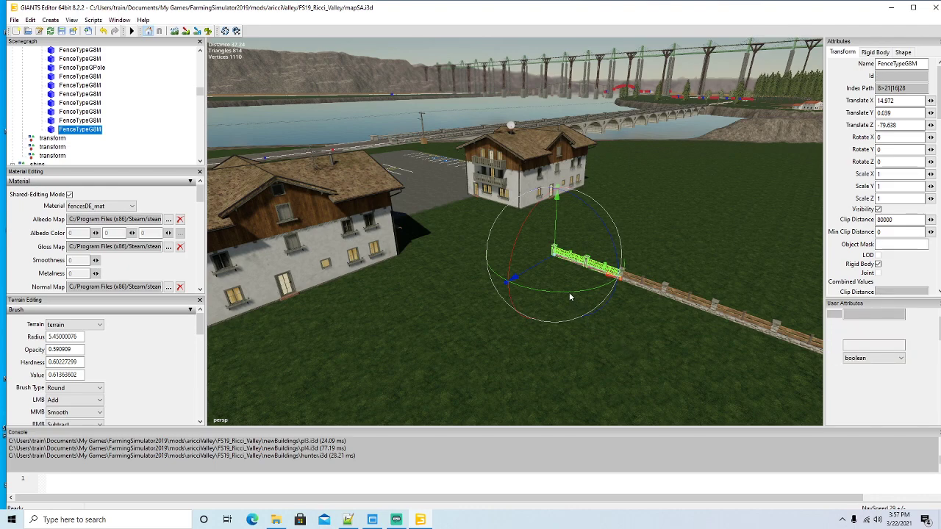
key(ctrl+d)
drag(569, 291, 636, 253)
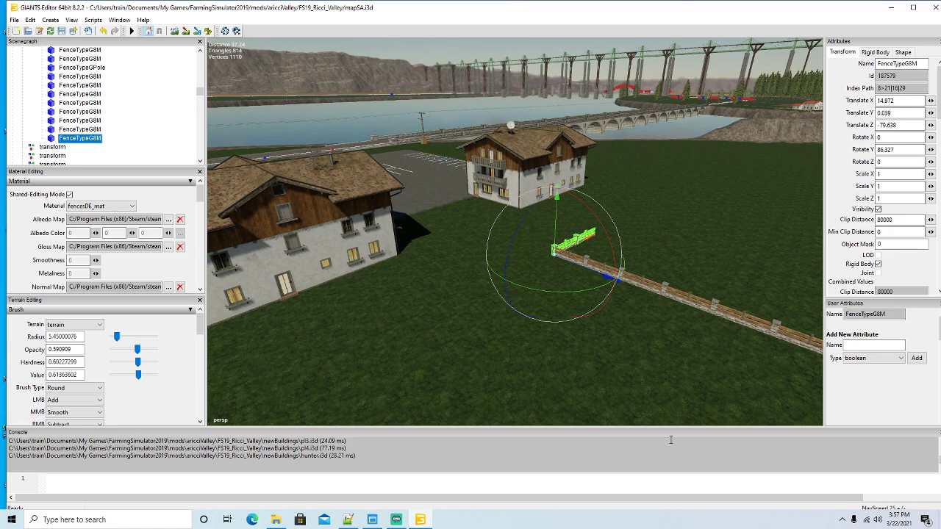
click(907, 151)
text(90)
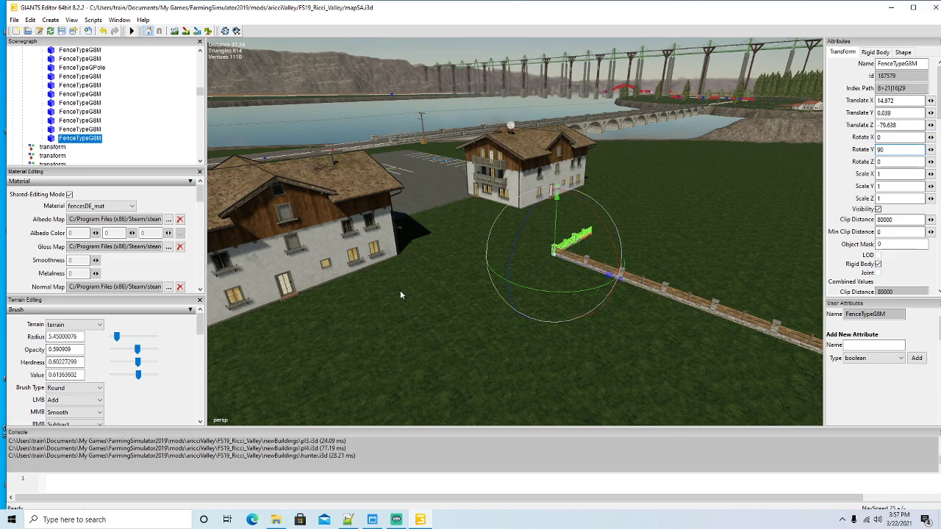
Slide the rotated section to Translate Z about -71.7 so its free end meets the corner of the side row
scroll(510, 362, up, 10)
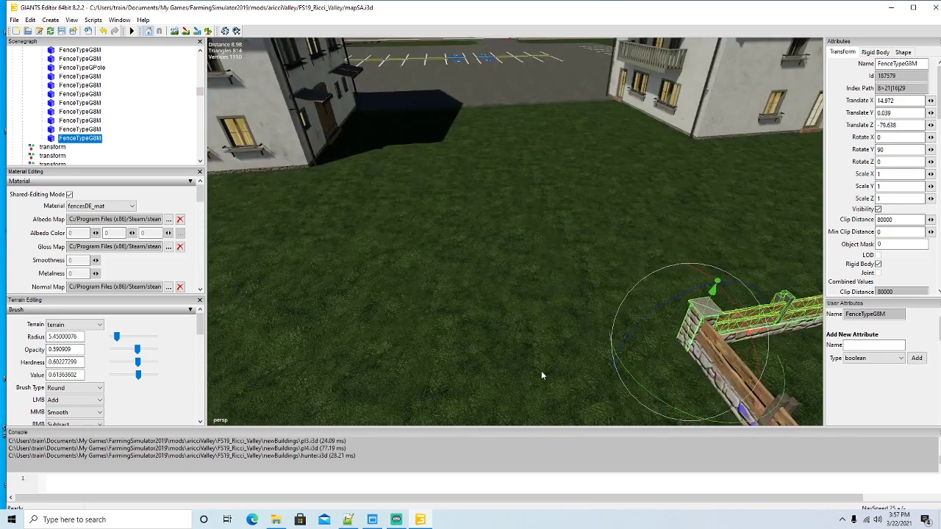
drag(663, 360, 335, 386)
scroll(368, 389, down, 10)
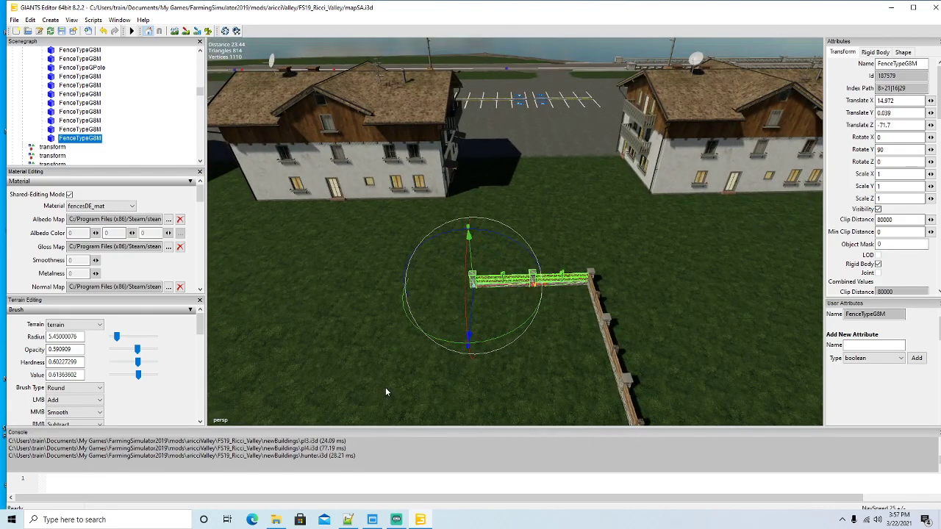
Extend the house-side row with two duplicate sections placed end to end at Translate Z about -63.9 and -56
key(ctrl+d)
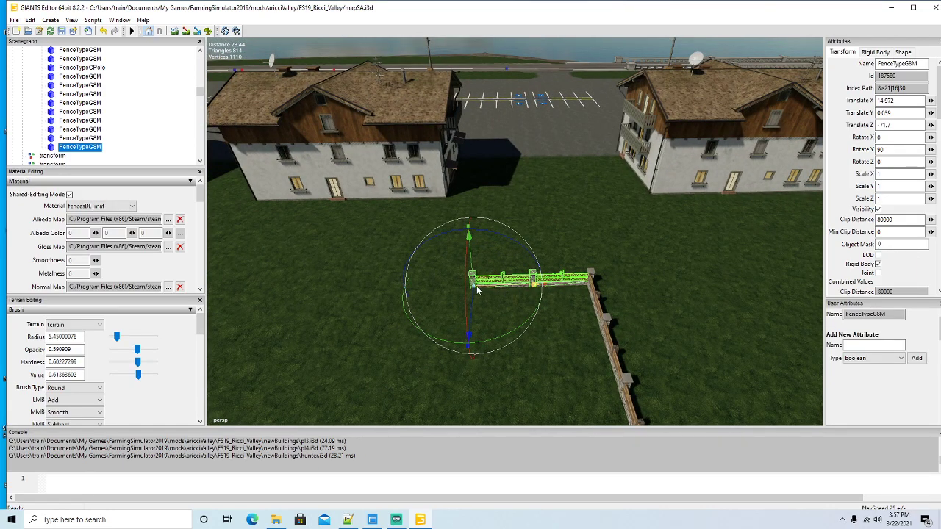
drag(507, 287, 382, 291)
key(a)
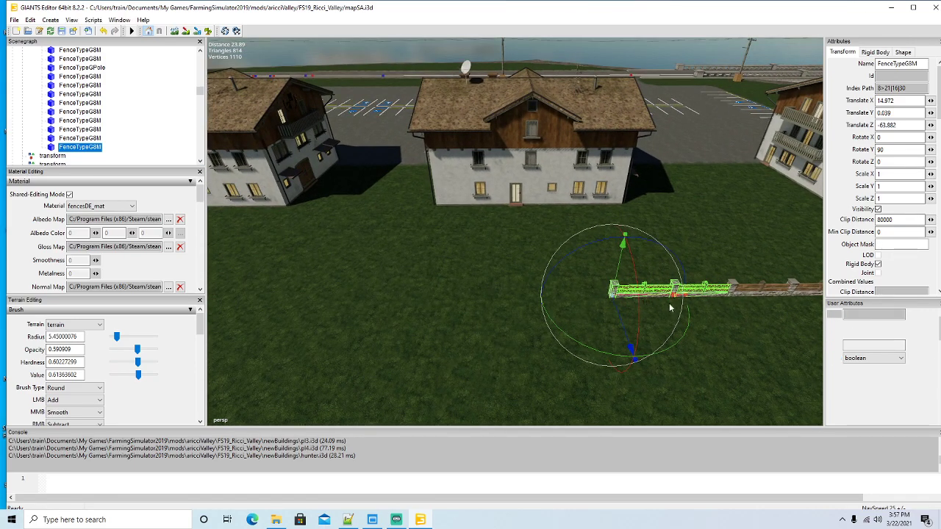
key(ctrl+d)
drag(665, 299, 531, 295)
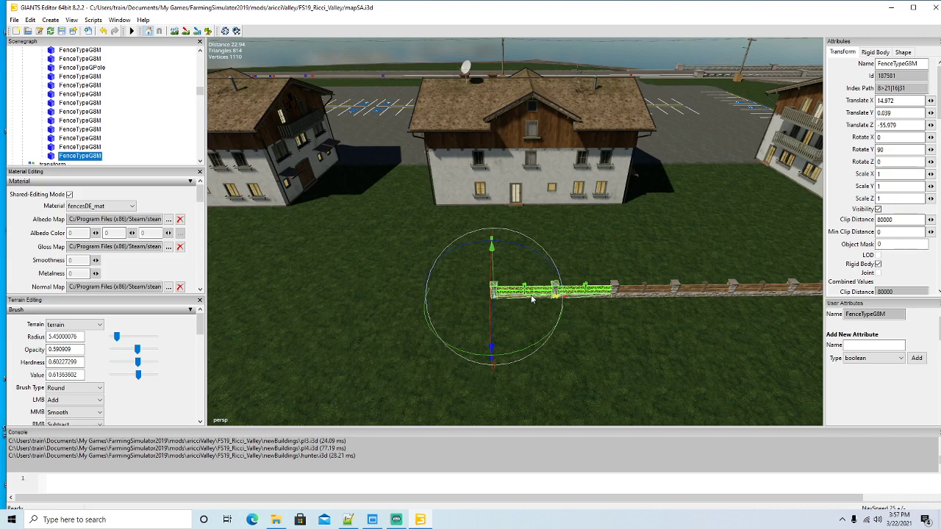
Duplicate the last section across to the far row, leaving a gate gap, at Translate Z about -29.6
scroll(526, 323, down, 3)
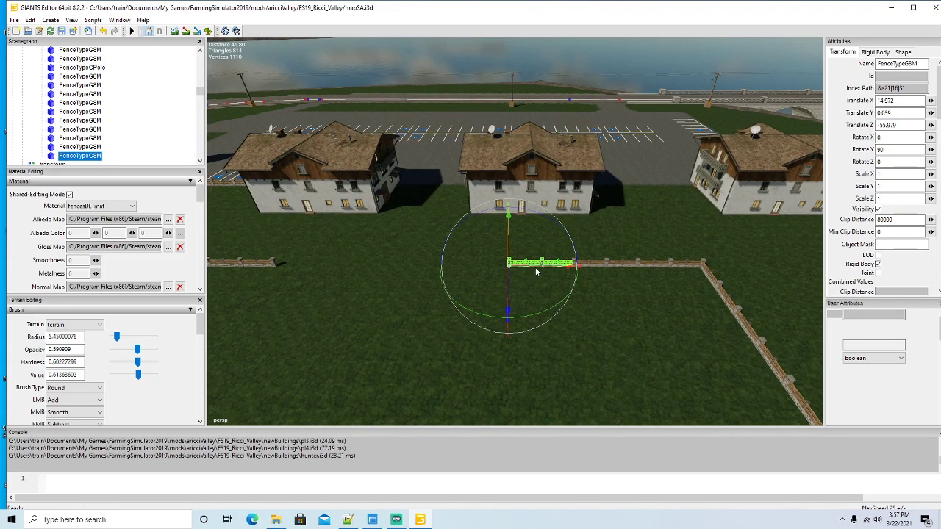
key(ctrl+d)
drag(536, 272, 302, 270)
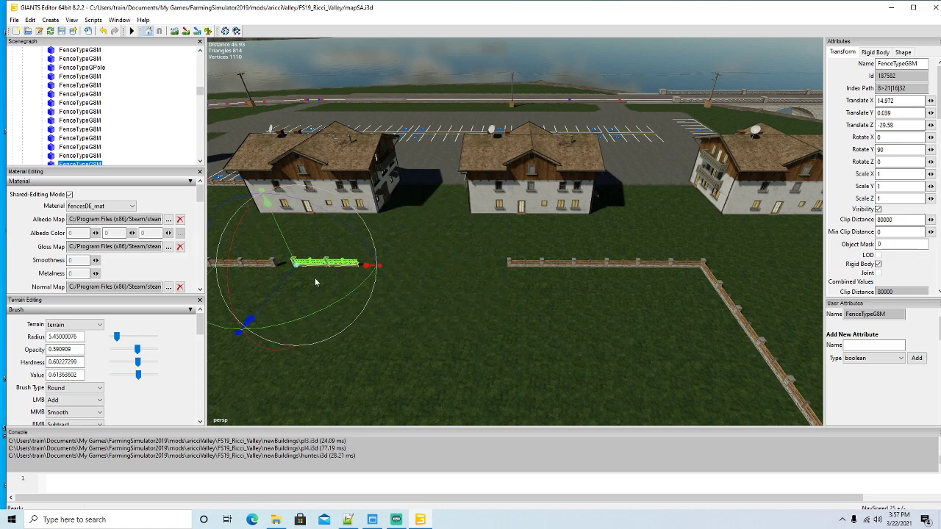
Build the middle run back toward the first row with two duplicate sections at Translate Z about -37.5 and -45.3
key(ctrl+d)
drag(328, 272, 387, 279)
drag(435, 333, 523, 304)
scroll(352, 315, up, 5)
drag(550, 344, 588, 353)
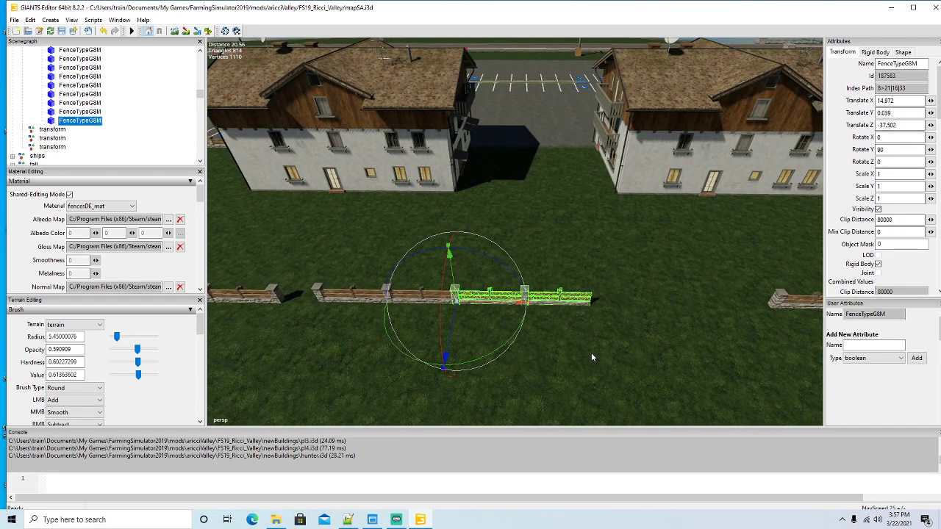
key(ctrl+d)
drag(503, 302, 654, 321)
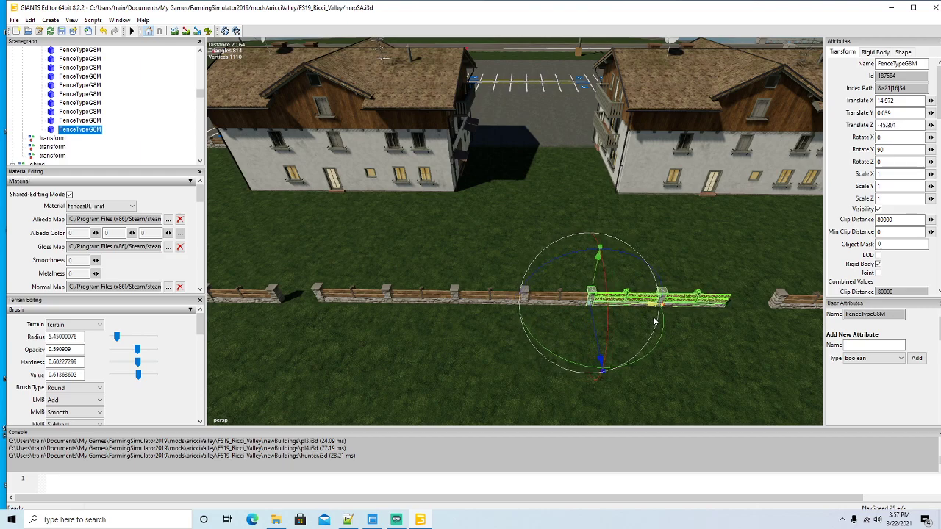
Duplicate the existing FenceTypeGPole and move the copy across to the house-side row at Translate X about 15.1
scroll(667, 344, down, 4)
right_click(666, 344)
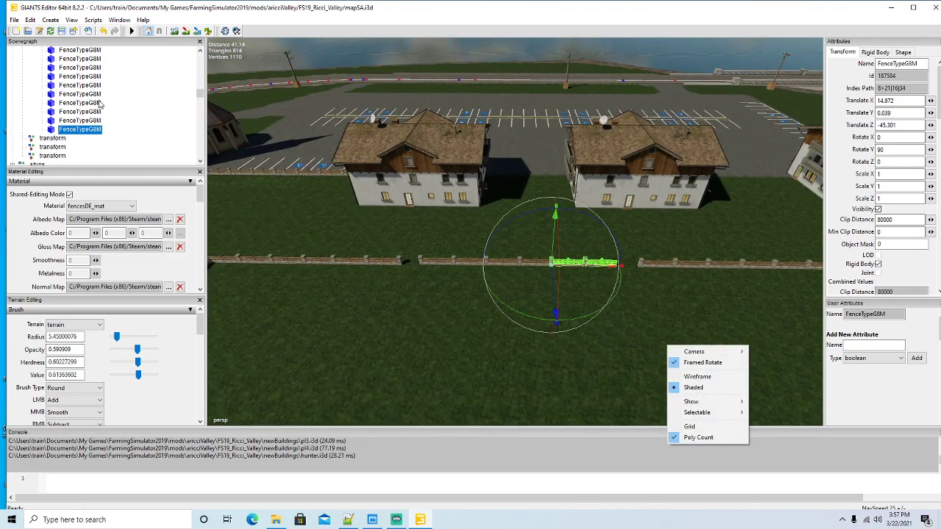
click(101, 131)
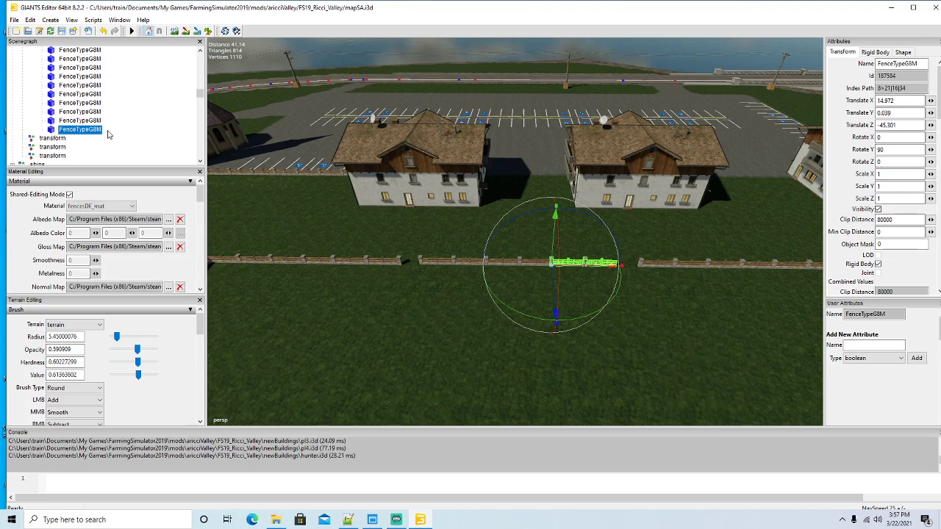
scroll(108, 133, up, 3)
click(54, 105)
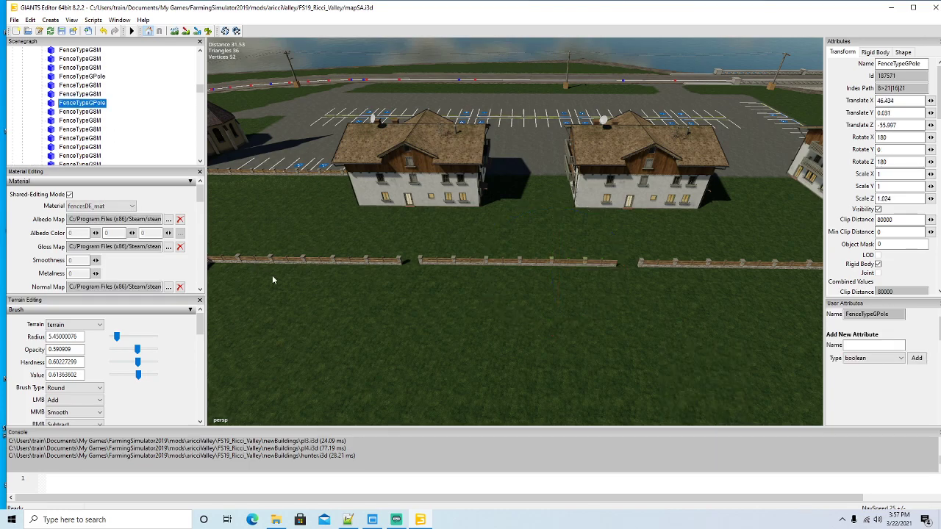
key(f)
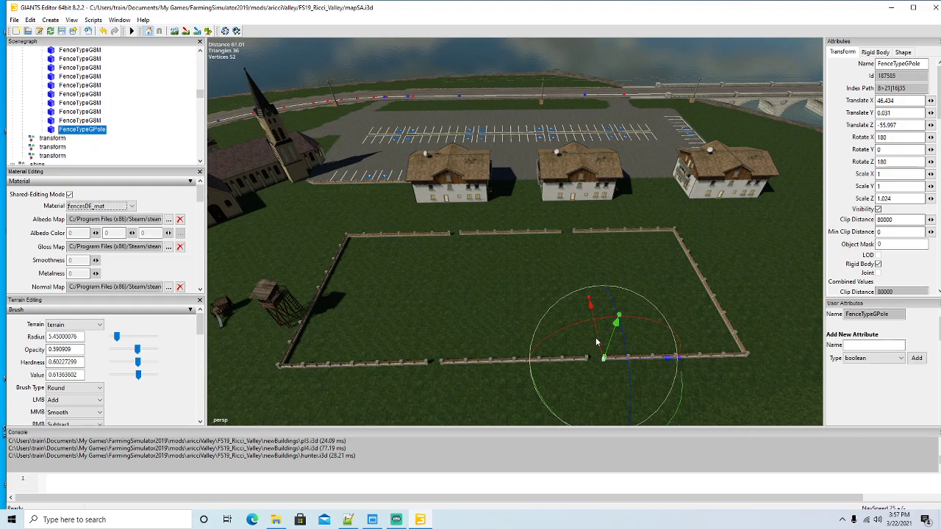
drag(561, 272, 521, 173)
scroll(525, 245, up, 2)
drag(525, 246, 542, 235)
scroll(542, 237, up, 6)
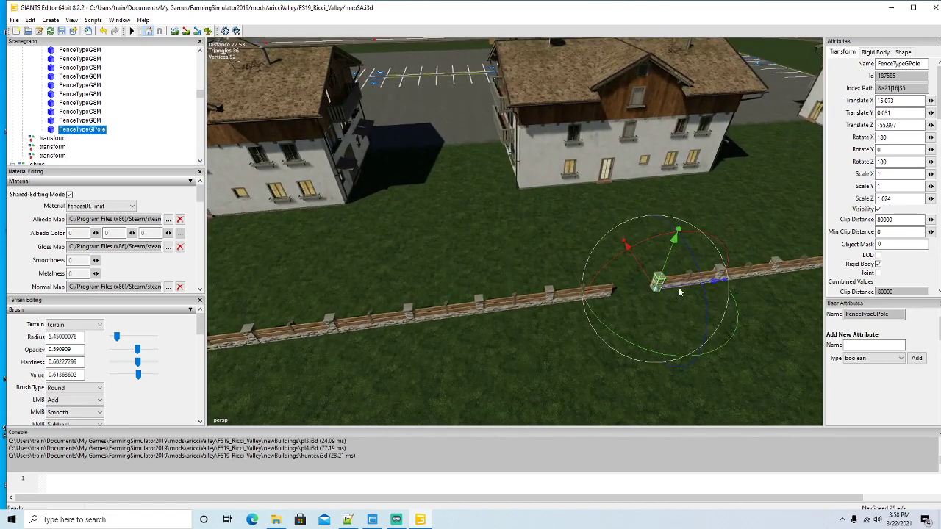
Cap the open end of the middle run with the pole, at Translate X about 14.95 and Z about -53.3
drag(656, 290, 576, 337)
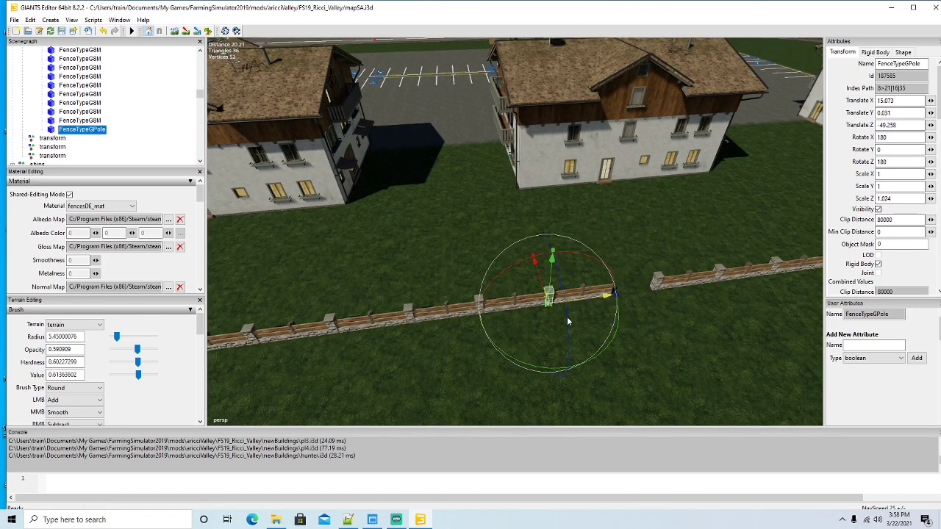
scroll(576, 337, up, 3)
drag(560, 304, 738, 325)
Move the hunterLodge from the decor group inside the enclosure's church-side corner, at Translate X about -713.2 and Z about 834.4
scroll(647, 336, down, 10)
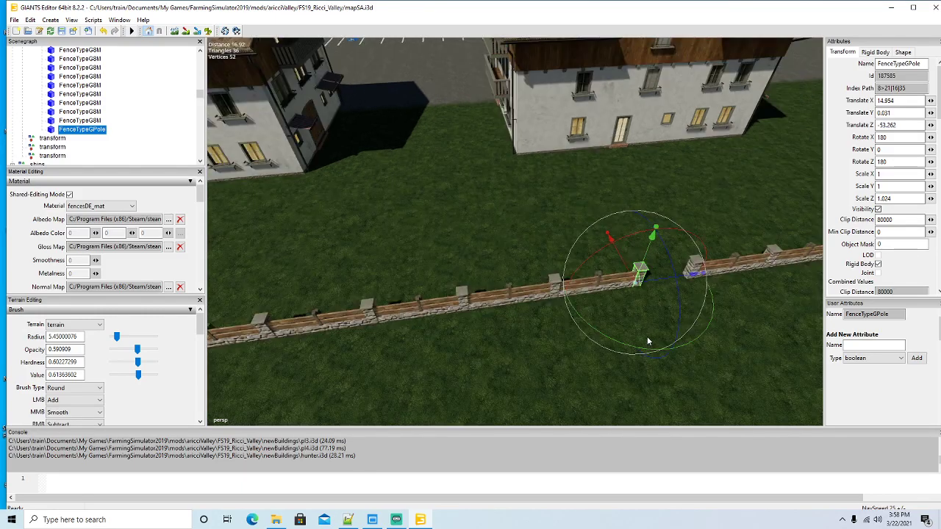
scroll(599, 357, up, 5)
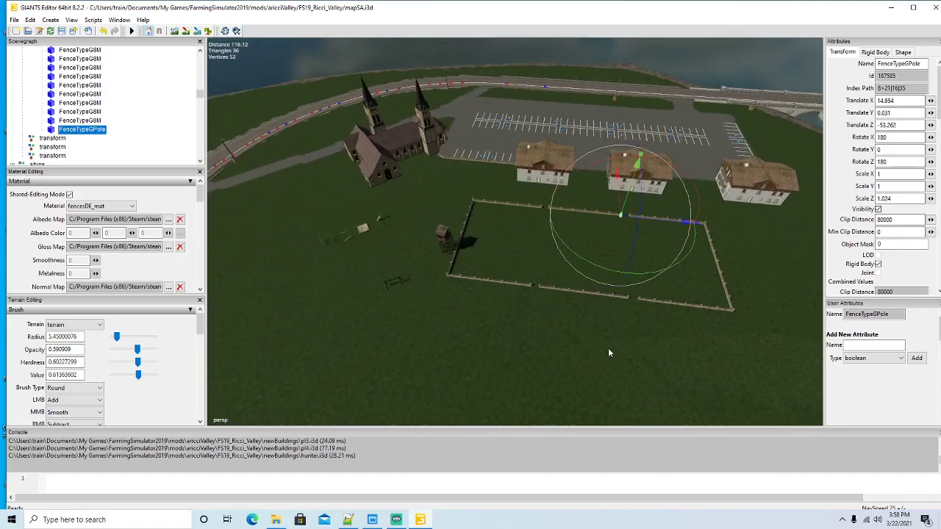
scroll(97, 140, up, 3)
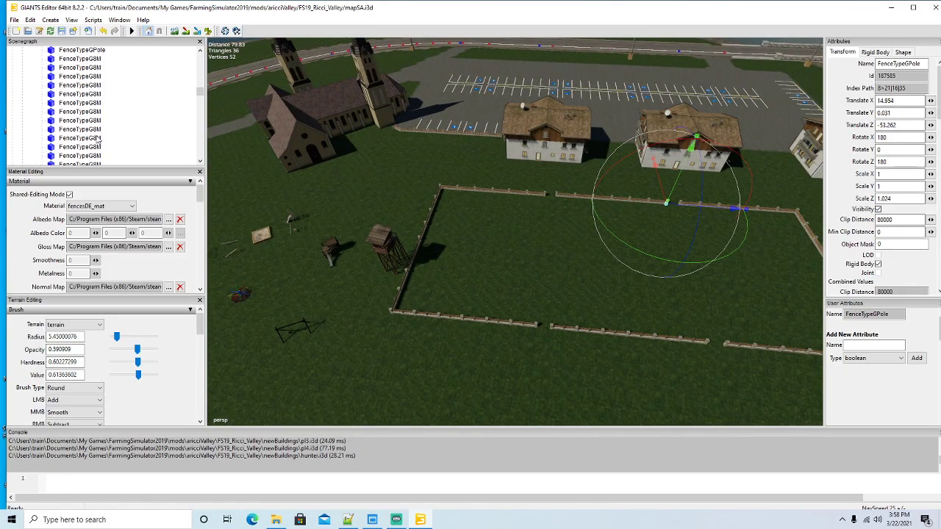
scroll(99, 138, up, 3)
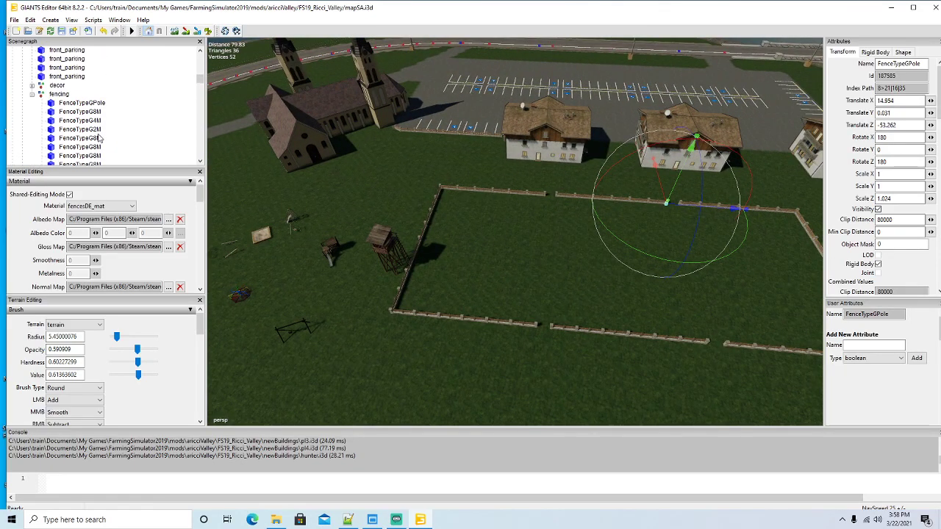
click(32, 103)
click(32, 94)
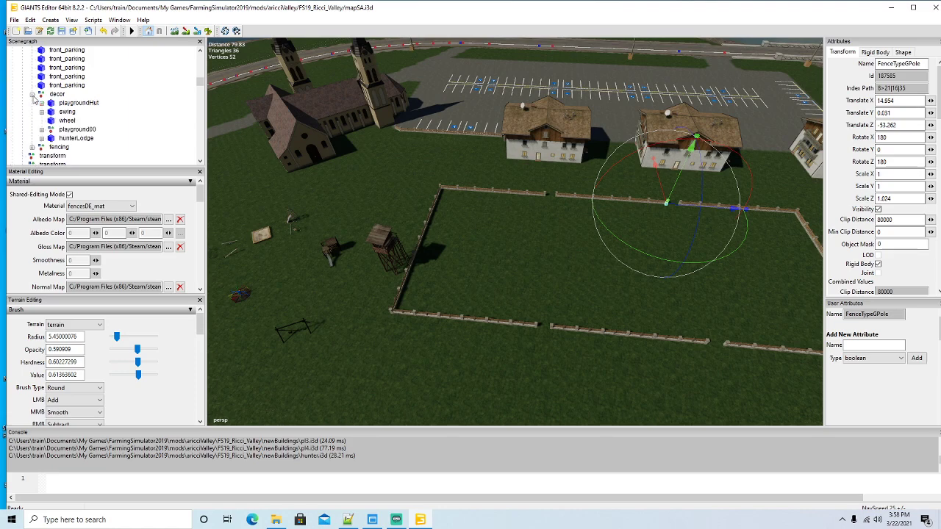
click(54, 140)
drag(390, 285, 450, 220)
drag(496, 306, 571, 296)
scroll(453, 285, up, 3)
scroll(453, 285, up, 5)
scroll(566, 317, down, 7)
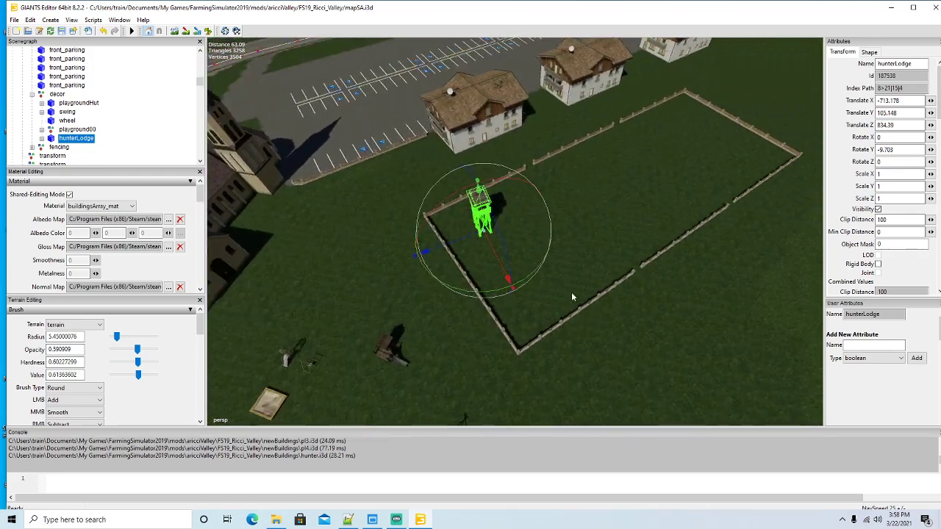
Move the hunterLodge out of the enclosure past its short side, to Translate X about -715.8 and Z about 849.8
drag(514, 285, 525, 315)
scroll(552, 309, up, 5)
scroll(509, 313, down, 4)
scroll(423, 322, down, 3)
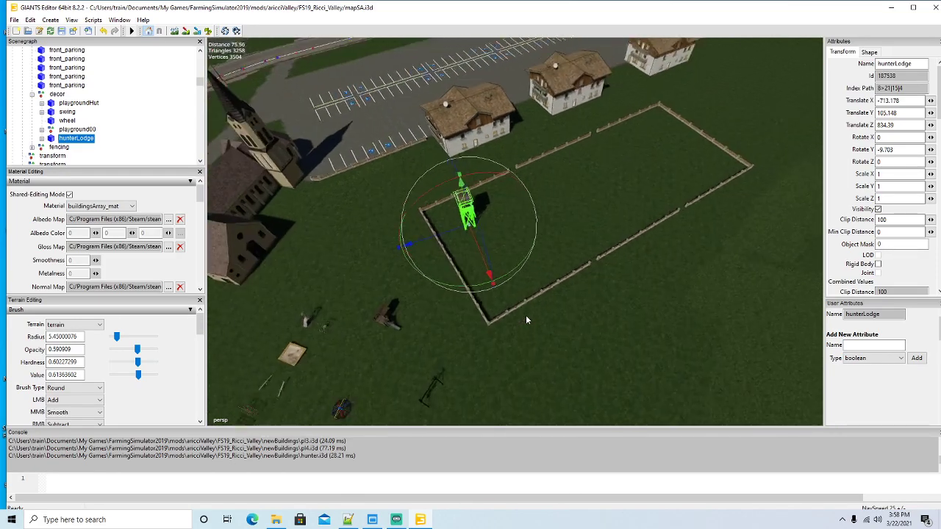
scroll(525, 315, up, 3)
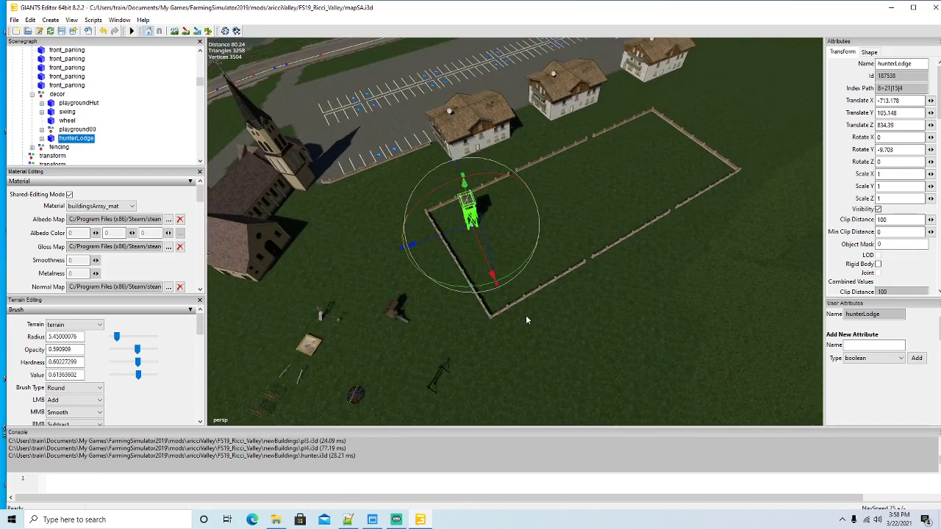
mouse_move(423, 234)
mouse_down()
mouse_move(308, 244)
mouse_move(472, 293)
mouse_move(609, 290)
mouse_move(599, 297)
mouse_up()
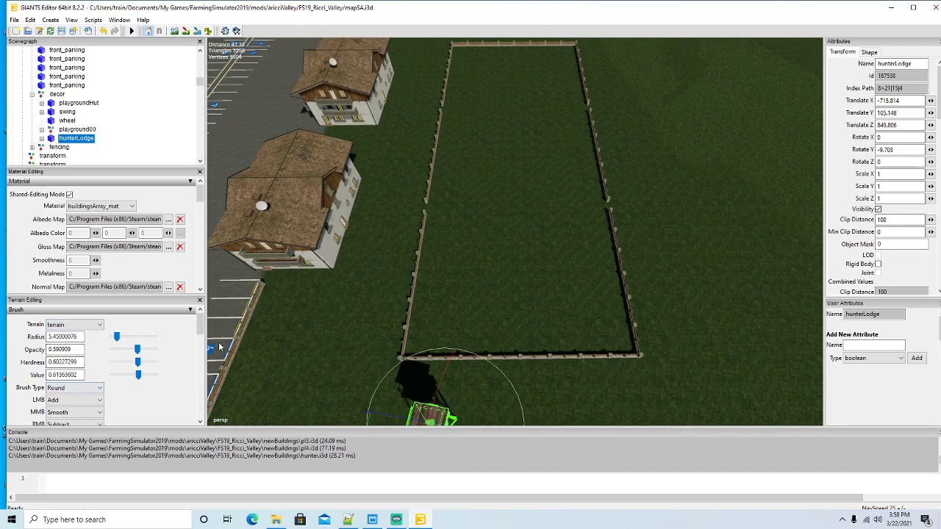
Set the terrain painting texture layer to c_beachSandRough and the brush type to Square
drag(200, 329, 200, 353)
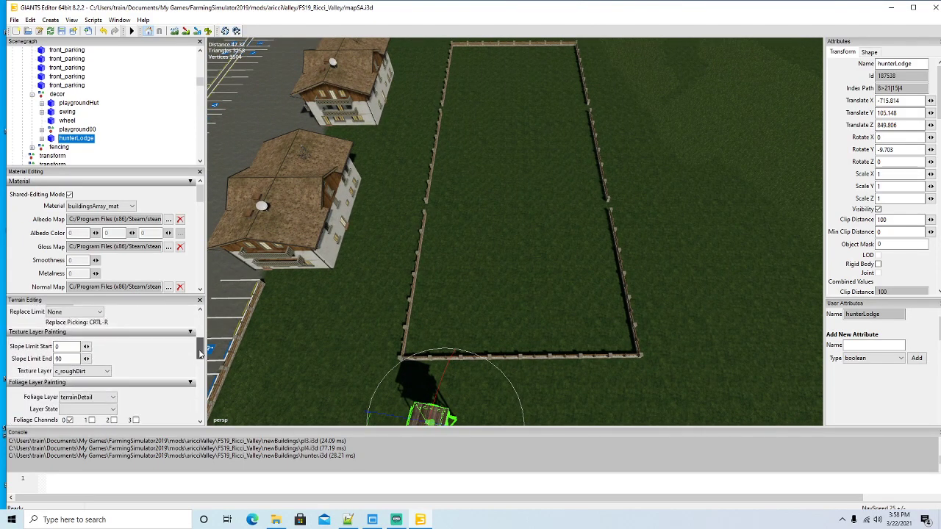
click(101, 369)
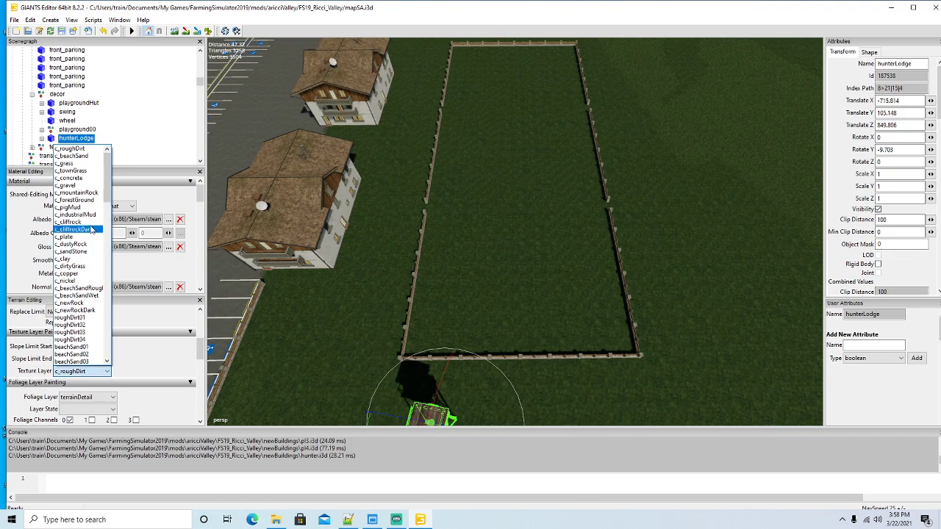
click(89, 289)
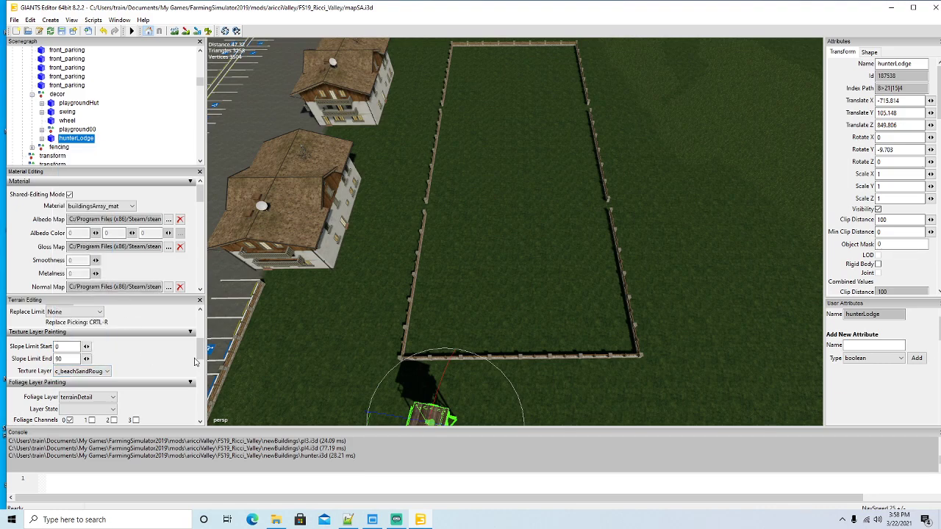
scroll(200, 358, up, 3)
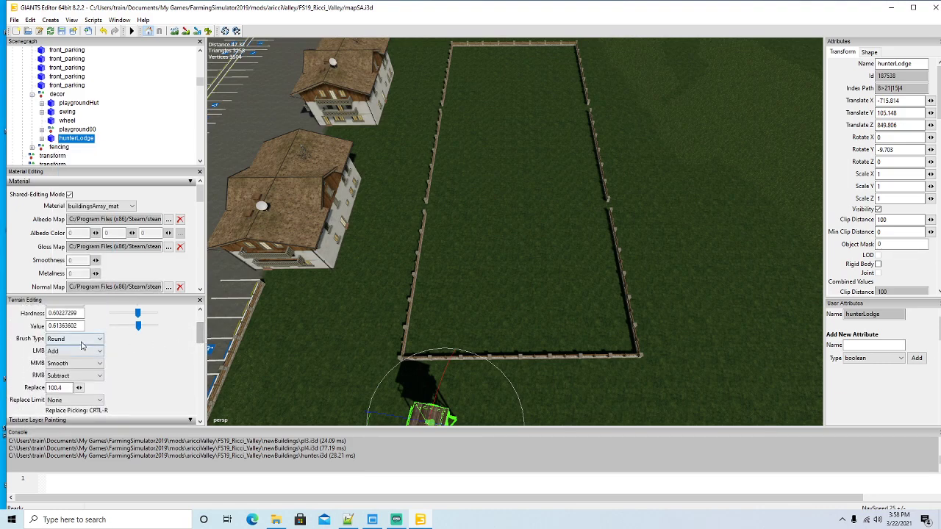
click(75, 340)
click(74, 357)
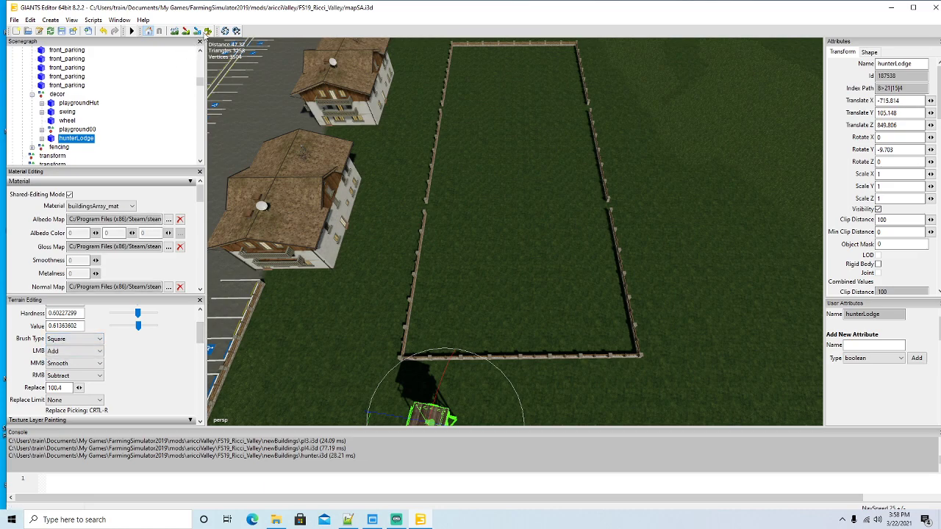
Paint the whole ground inside the fenced enclosure with the rough beach sand texture, edges first and the middle last
click(186, 33)
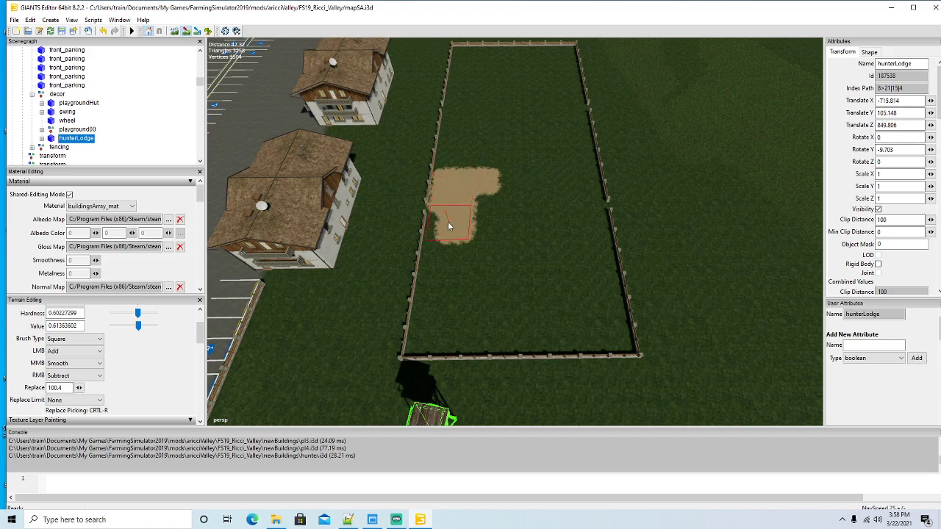
drag(449, 226, 445, 237)
mouse_move(439, 299)
mouse_down()
mouse_move(434, 323)
mouse_move(587, 322)
mouse_move(595, 298)
mouse_move(579, 244)
mouse_up()
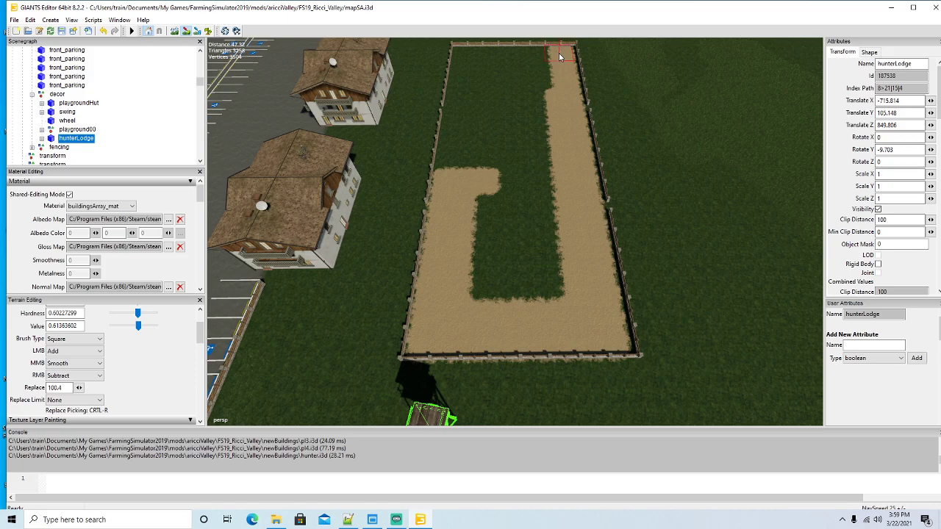
drag(560, 57, 483, 58)
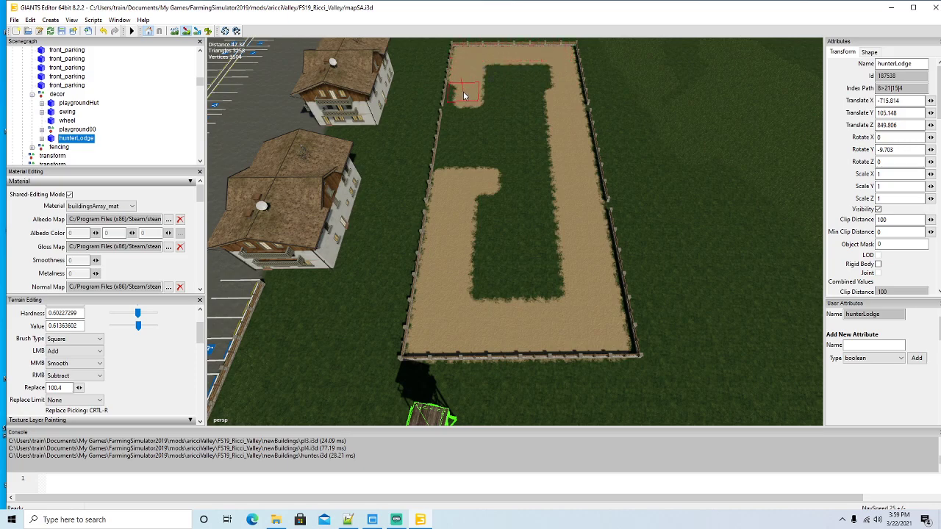
mouse_move(463, 91)
mouse_down()
mouse_move(456, 156)
mouse_move(477, 213)
mouse_move(486, 294)
mouse_move(491, 109)
mouse_up()
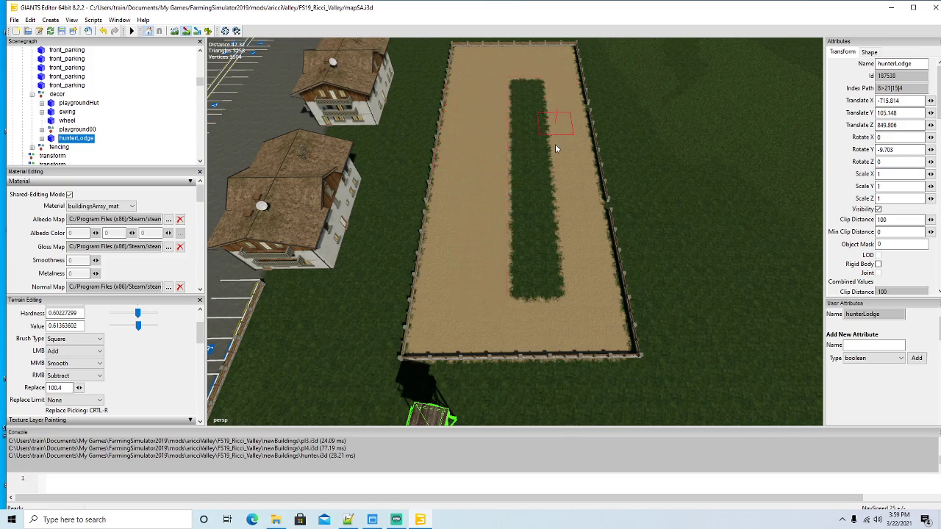
mouse_move(555, 144)
mouse_down()
mouse_move(555, 276)
mouse_move(533, 107)
mouse_move(515, 88)
mouse_move(520, 297)
mouse_up()
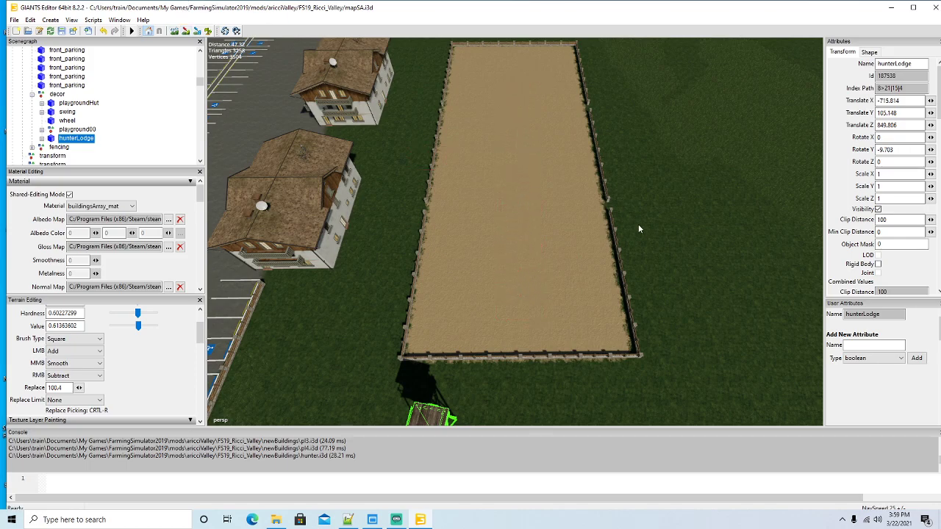
Move the hunterLodge back inside the enclosure's corner on the sand, at Translate X about -713.4 and Z about 835.8
mouse_move(638, 224)
mouse_down()
mouse_move(690, 168)
mouse_move(416, 232)
mouse_move(422, 246)
mouse_move(494, 275)
mouse_move(416, 276)
mouse_move(431, 251)
mouse_move(654, 228)
mouse_up()
scroll(415, 237, down, 2)
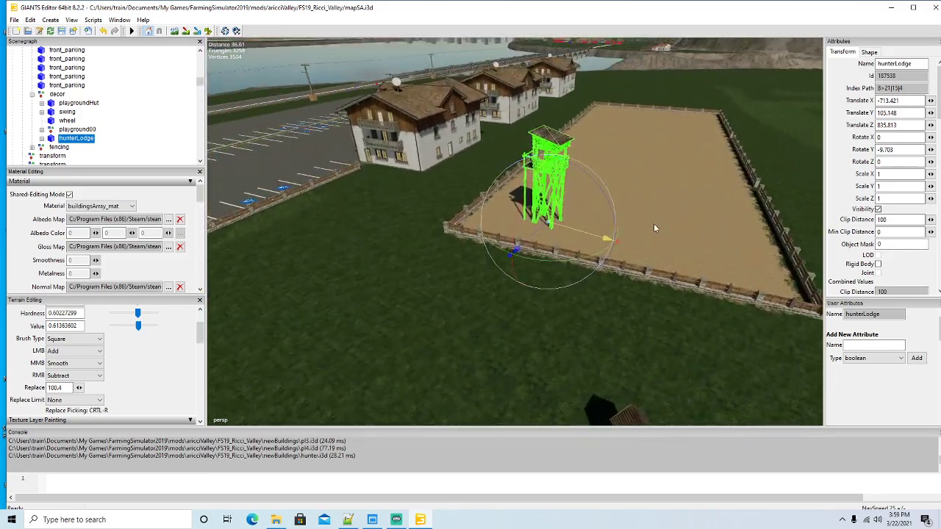
Turn the hunterLodge to Rotate Y about -50.5 and push it further into the enclosure's corner, at Translate X about -716.3 and Z about 838.3
scroll(655, 228, up, 5)
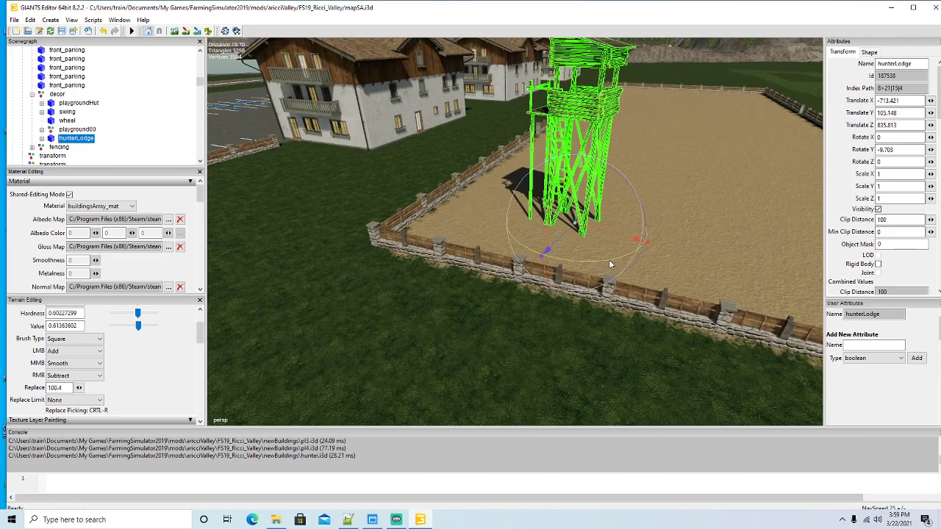
drag(608, 259, 480, 259)
scroll(519, 252, down, 5)
scroll(596, 219, up, 5)
drag(422, 264, 413, 272)
drag(682, 271, 564, 293)
scroll(564, 293, down, 3)
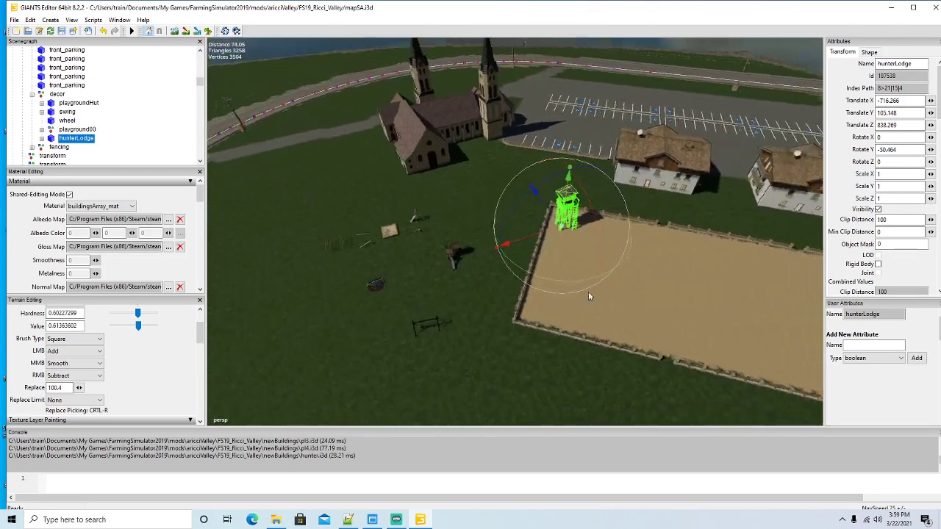
Move playground00 onto the sand at Translate X about -706.2 and Z about 822.6, with Rotate Y set to -90
click(53, 130)
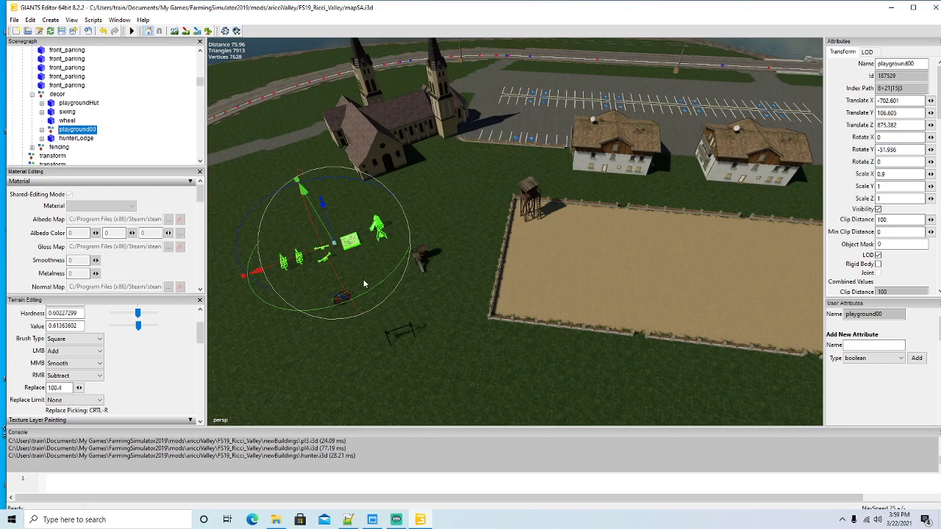
drag(373, 291, 323, 300)
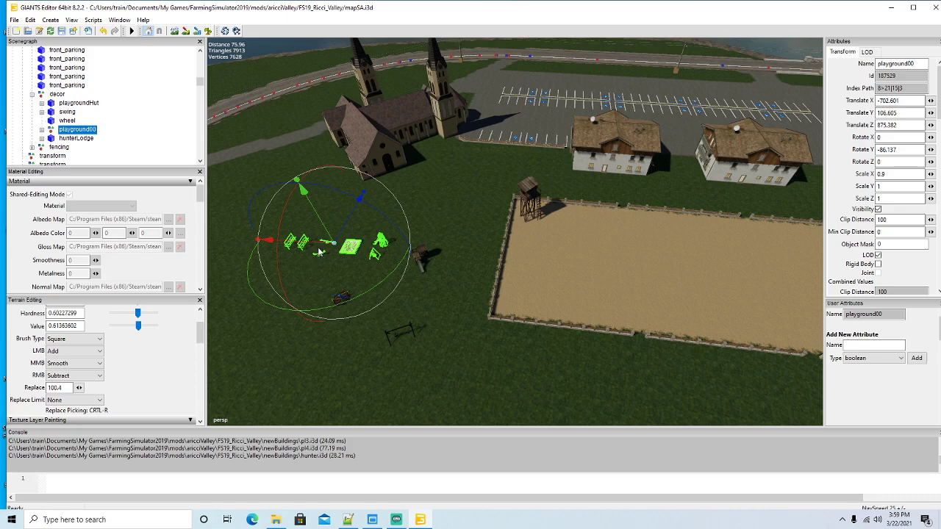
drag(318, 243, 612, 320)
scroll(612, 320, up, 5)
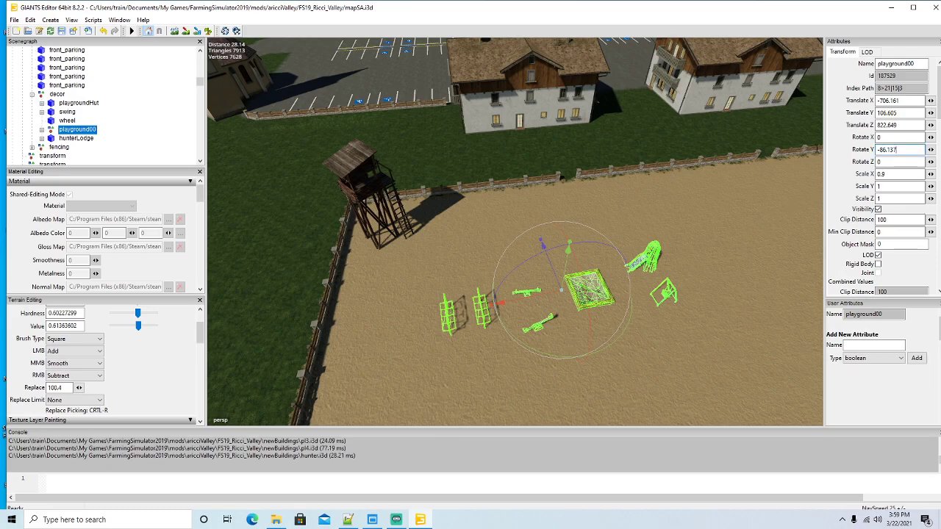
text(-90)
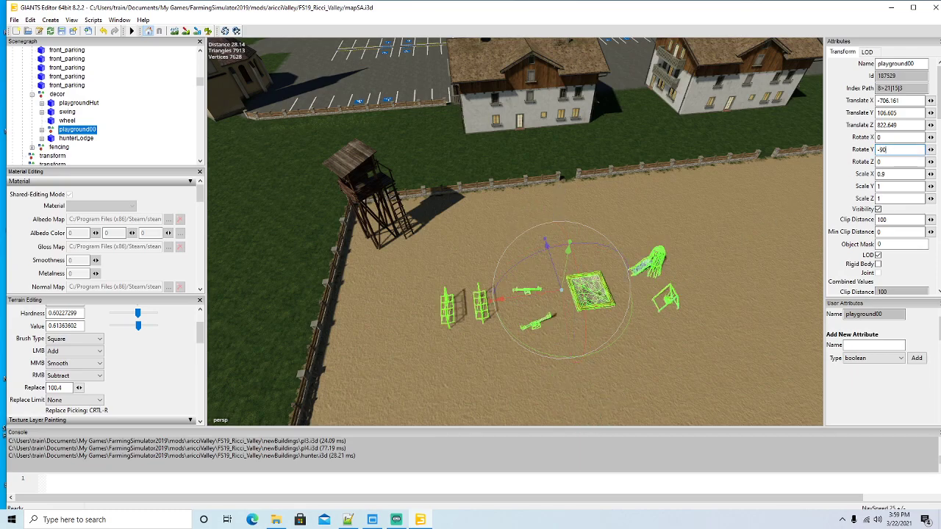
Shift playground00 closer to the fence facing the houses, to Translate X about -711.6 and Z about 821.0
drag(555, 273, 665, 271)
scroll(439, 248, up, 3)
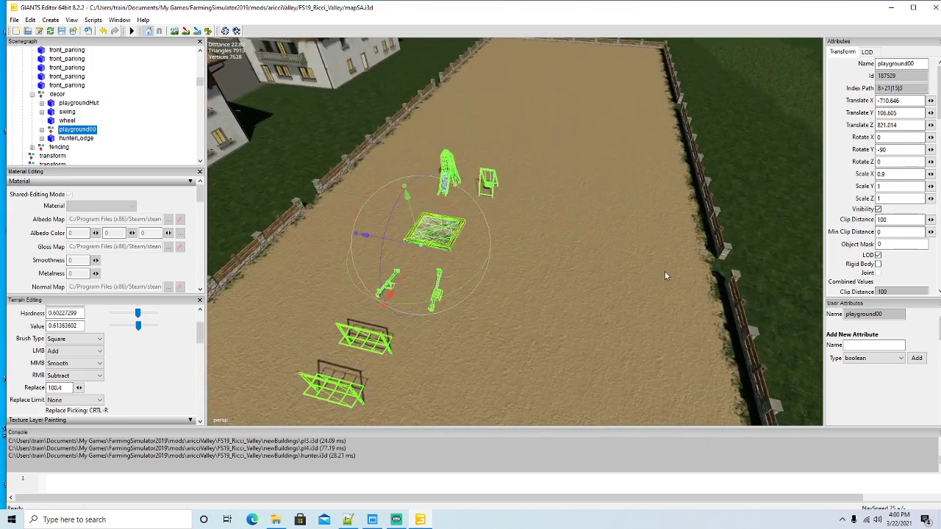
scroll(664, 272, down, 3)
drag(437, 251, 403, 237)
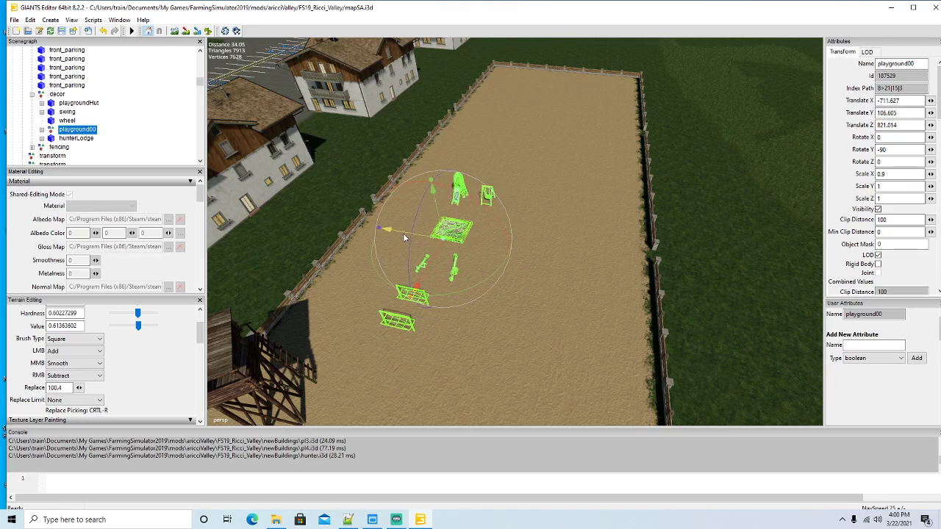
scroll(465, 257, down, 5)
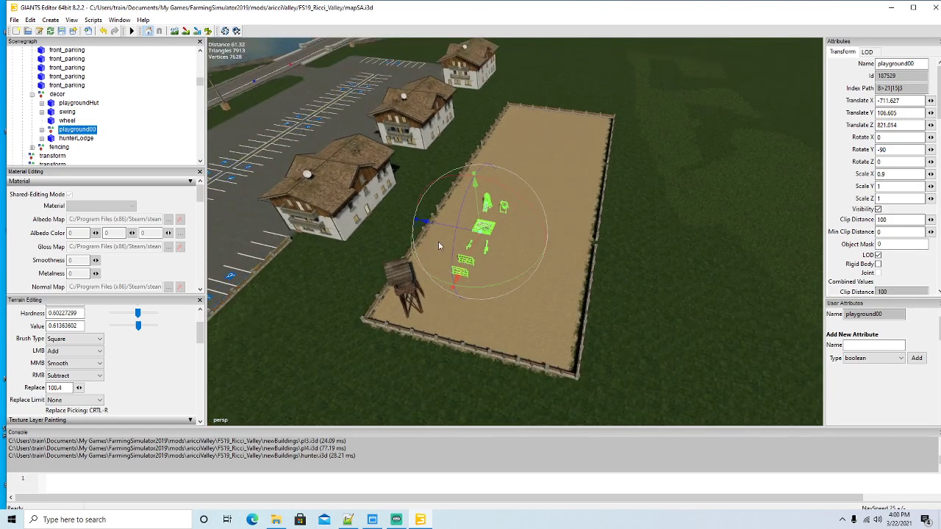
Duplicate the hunterLodge and place the copy in the diagonally opposite corner, X about -694.8, Z about 770.8, turned to Rotate Y about 32
click(62, 138)
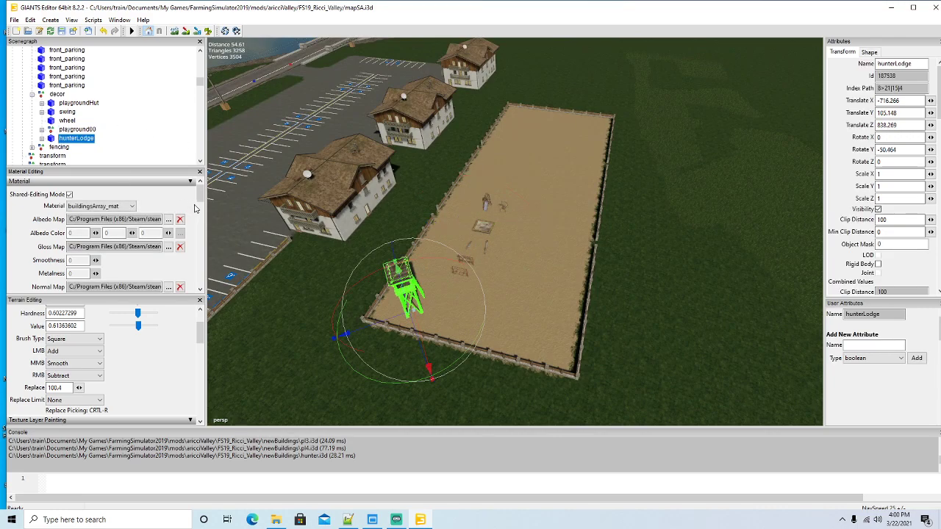
key(ctrl+d)
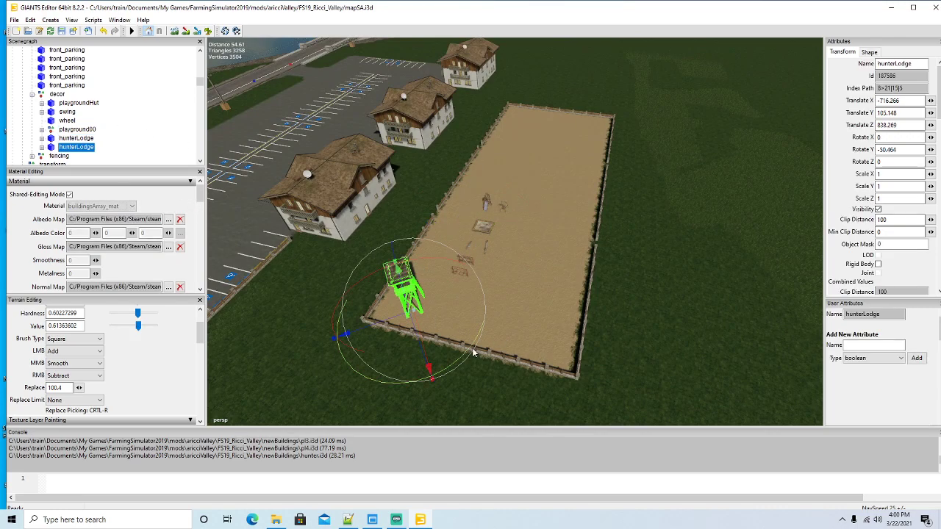
drag(465, 356, 285, 330)
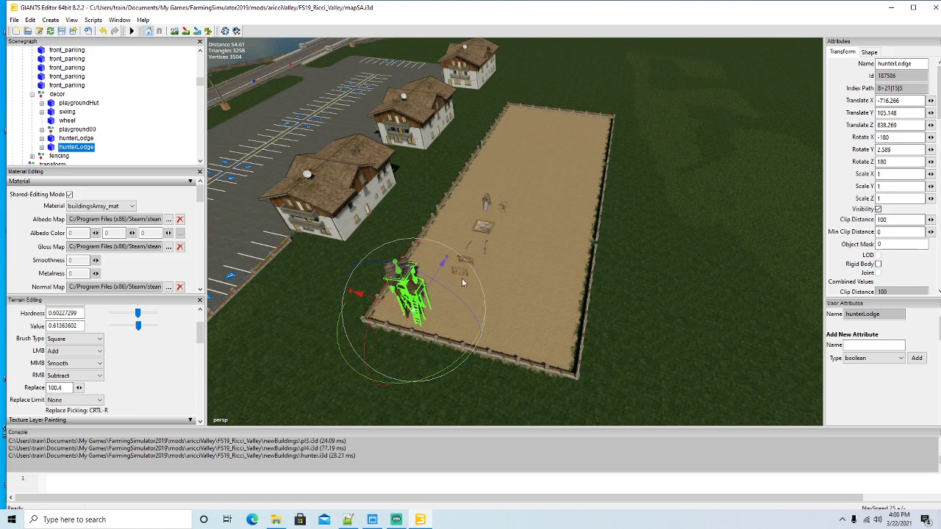
drag(439, 272, 557, 93)
drag(500, 118, 568, 197)
scroll(640, 131, up, 5)
drag(503, 287, 469, 294)
drag(508, 218, 465, 251)
scroll(506, 259, down, 3)
scroll(505, 257, down, 3)
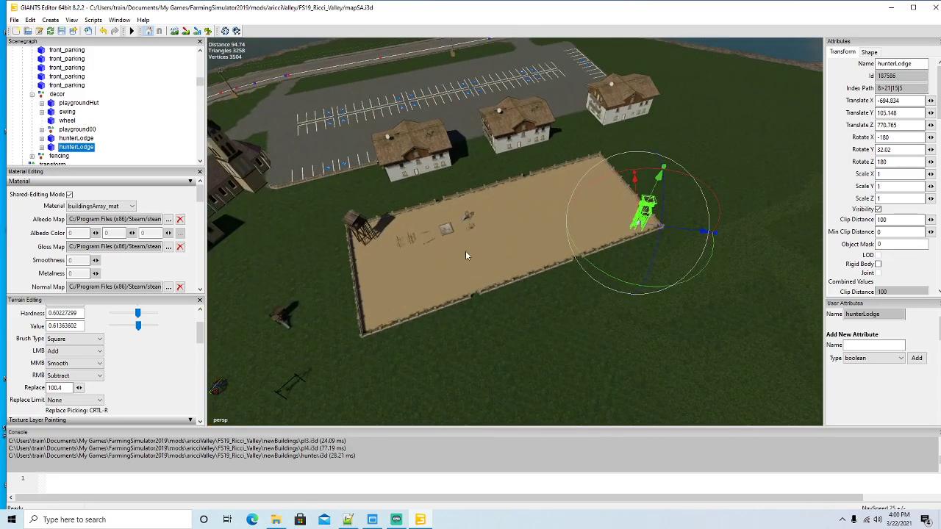
Duplicate playground00, turn the copy around to Rotate Y 90, and place it near the second hunterLodge at X about -701.1, Z about 785.1
click(51, 129)
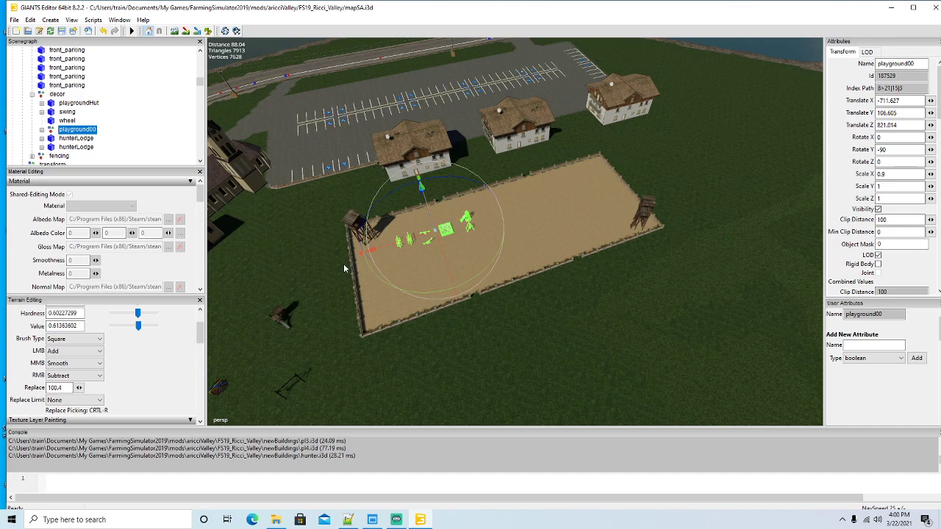
click(469, 255)
key(ctrl+d)
drag(425, 277, 500, 239)
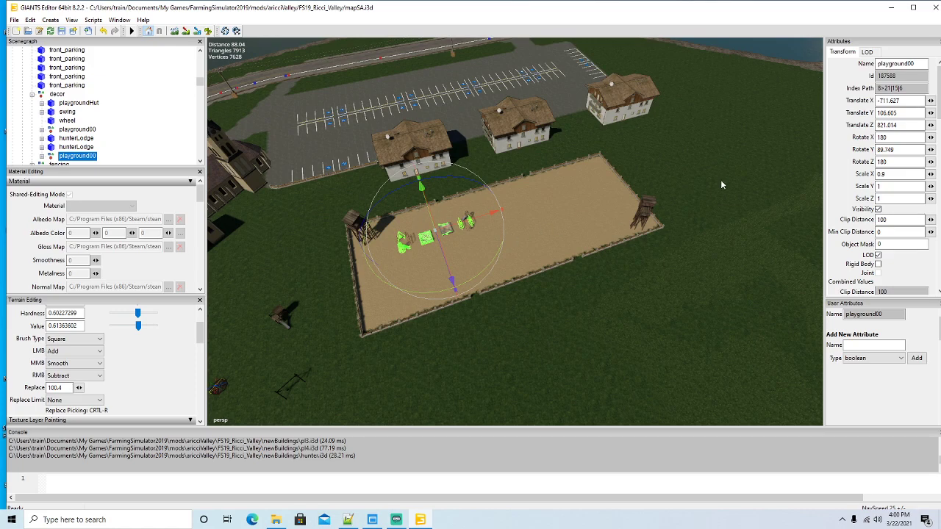
double_click(886, 149)
text(90)
drag(478, 221, 618, 212)
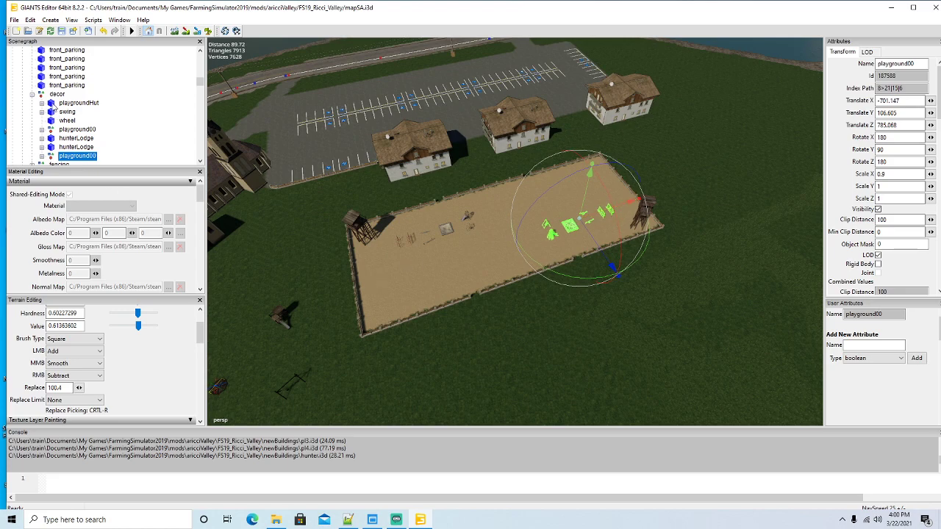
Move the playgroundHut onto the sand inside the enclosure, at Translate X about -699.5 and Z about 831.2, and undo its trial rotation
click(77, 103)
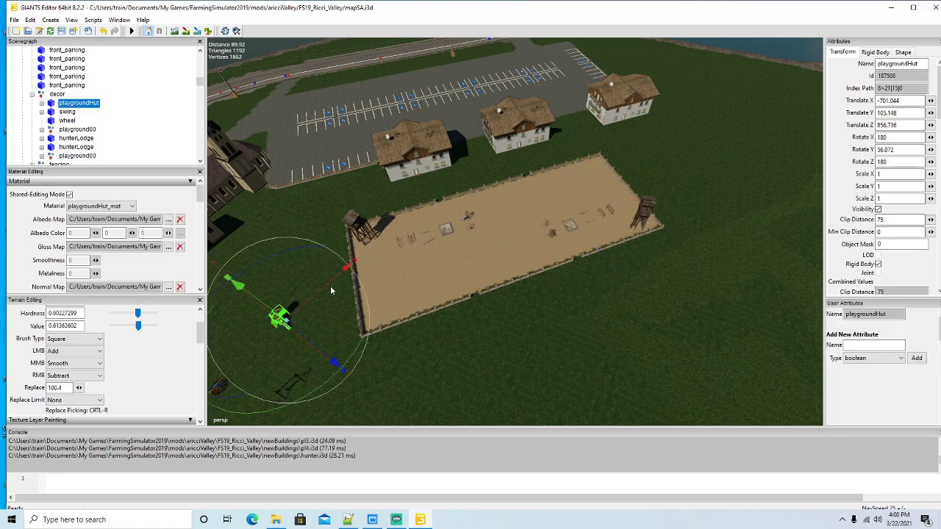
drag(331, 285, 518, 314)
scroll(356, 327, up, 5)
drag(457, 255, 501, 275)
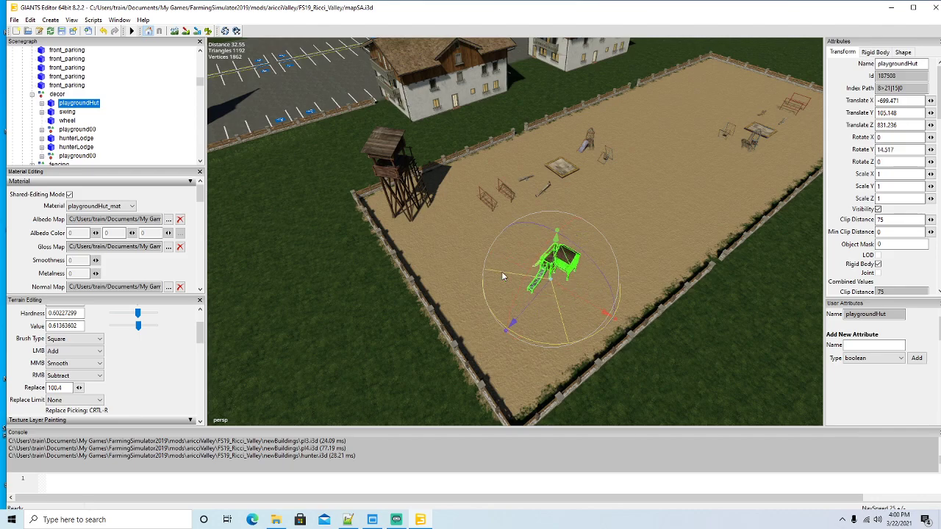
click(104, 30)
drag(264, 181, 293, 178)
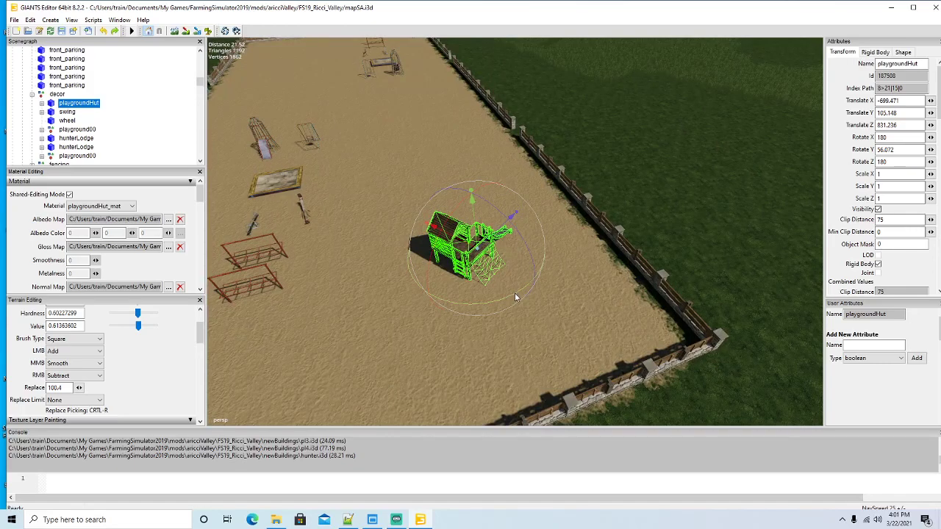
Set the playgroundHut's Rotate Y to 0 and shift it towards the short fence, to Translate Z about 834.1
drag(515, 293, 565, 247)
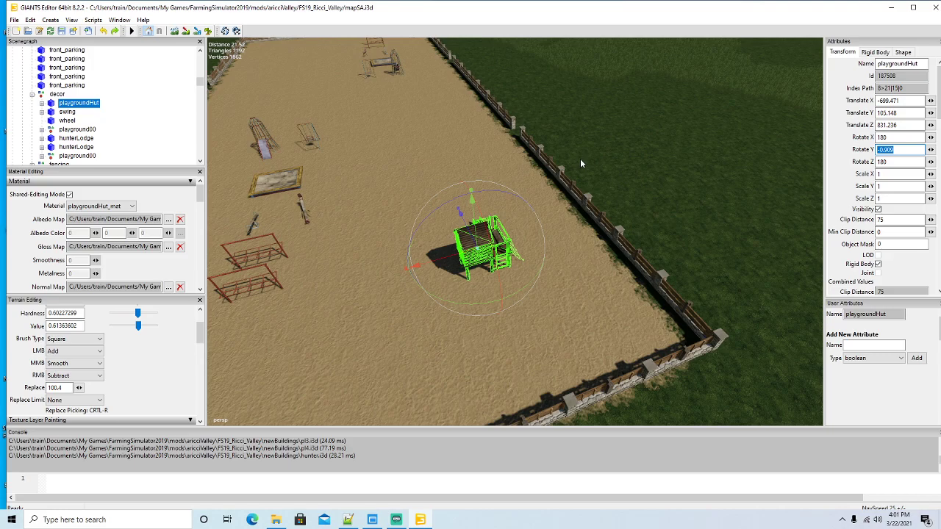
text(0)
drag(466, 230, 522, 232)
scroll(492, 275, up, 3)
key(f)
scroll(459, 293, down, 5)
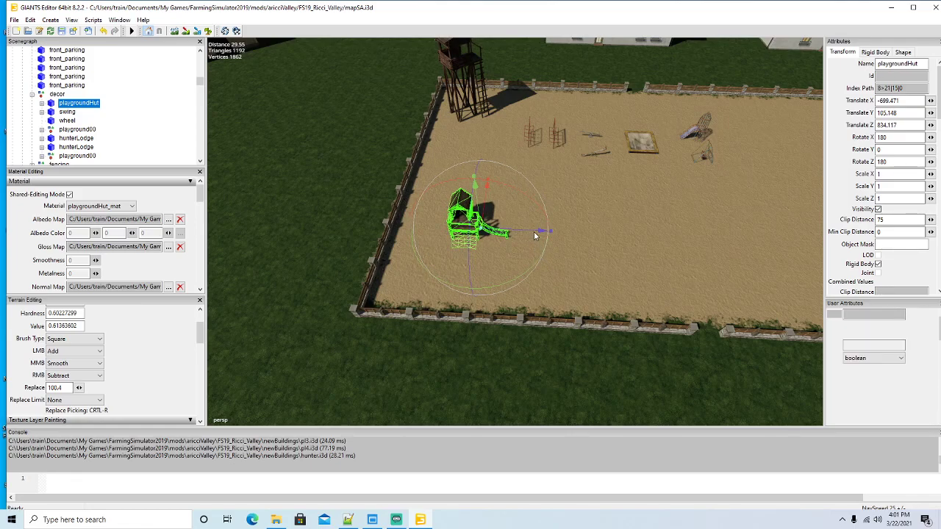
Duplicate the playgroundHut and move the copy along the enclosure to its middle, at Translate Z about 802.8
key(ctrl+d)
drag(534, 231, 582, 232)
drag(690, 238, 398, 334)
scroll(422, 322, down, 3)
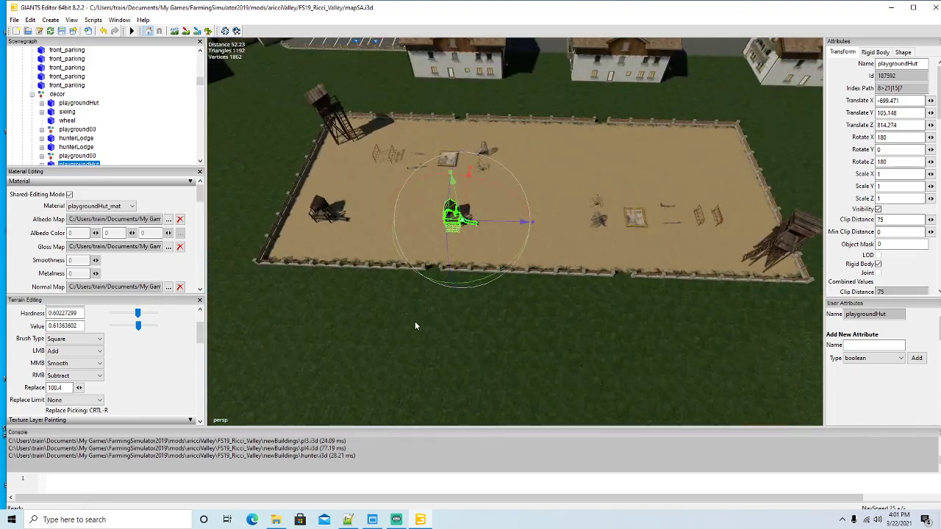
drag(489, 220, 575, 232)
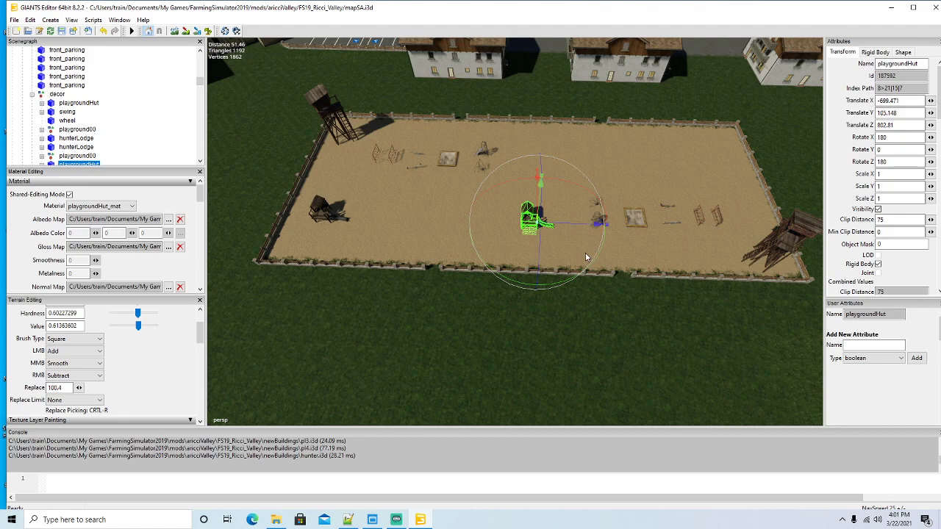
Duplicate the middle playgroundHut and place the copy by the house-side fence, at Translate X about -716.6 and Z about 780.4
key(ctrl+d)
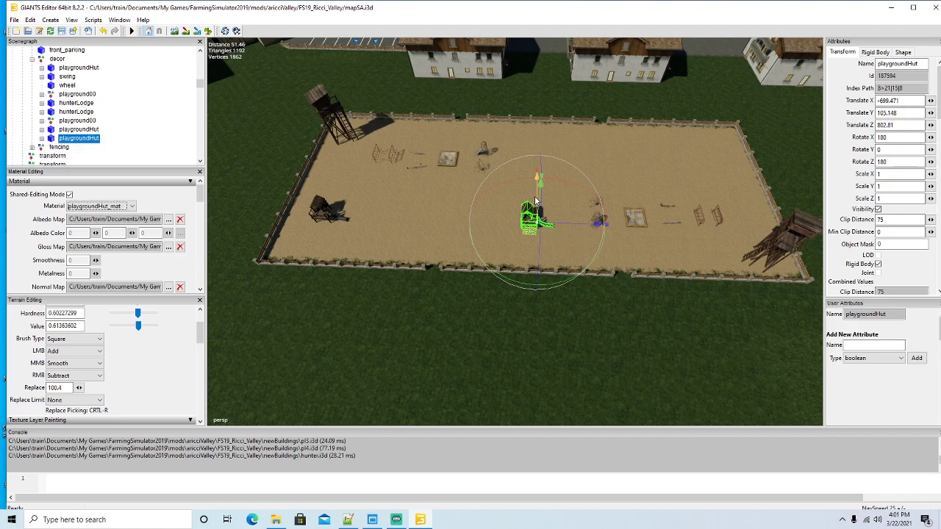
drag(536, 200, 542, 82)
drag(581, 146, 719, 163)
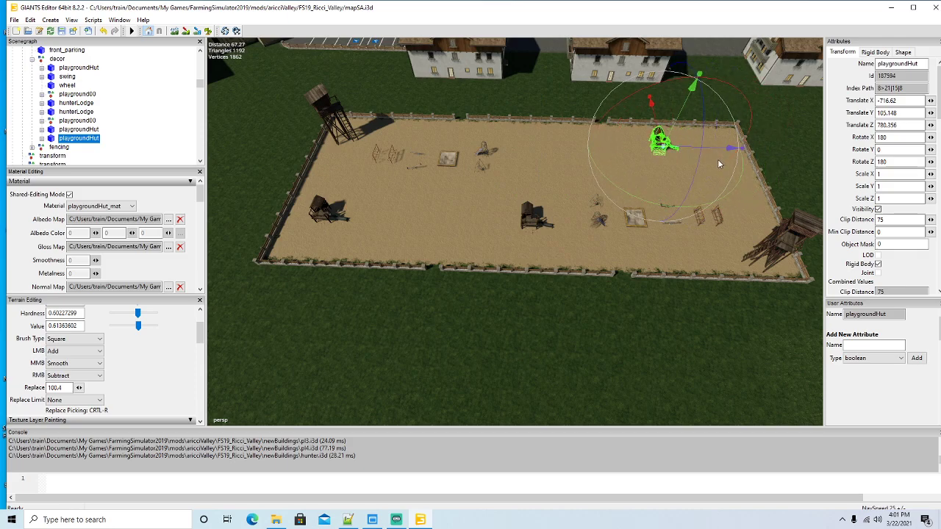
right_click(91, 158)
click(360, 292)
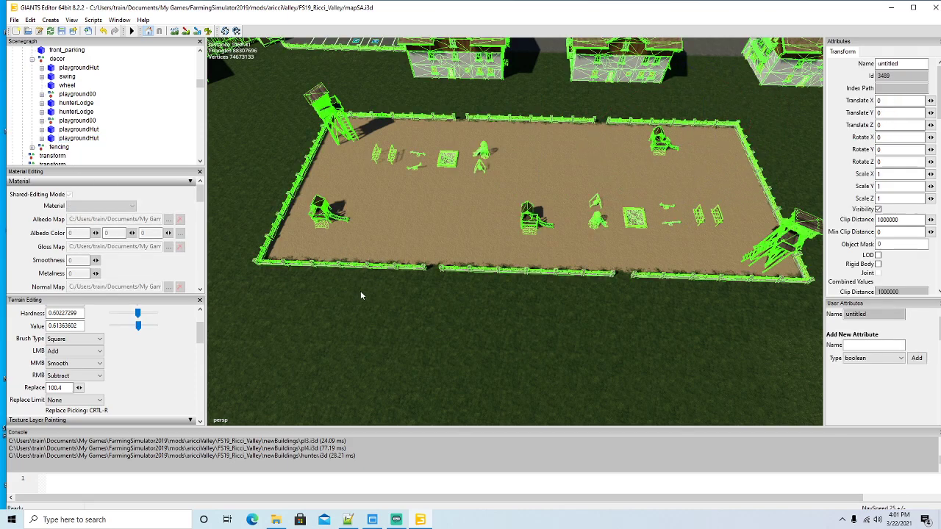
Move the wheel beside the first playgroundHut and raise it out of the sand, at X about -699.9, Y about 105.1, Z about 824.7
mouse_move(326, 293)
mouse_down()
mouse_move(345, 319)
mouse_move(338, 303)
mouse_up()
click(346, 319)
click(285, 156)
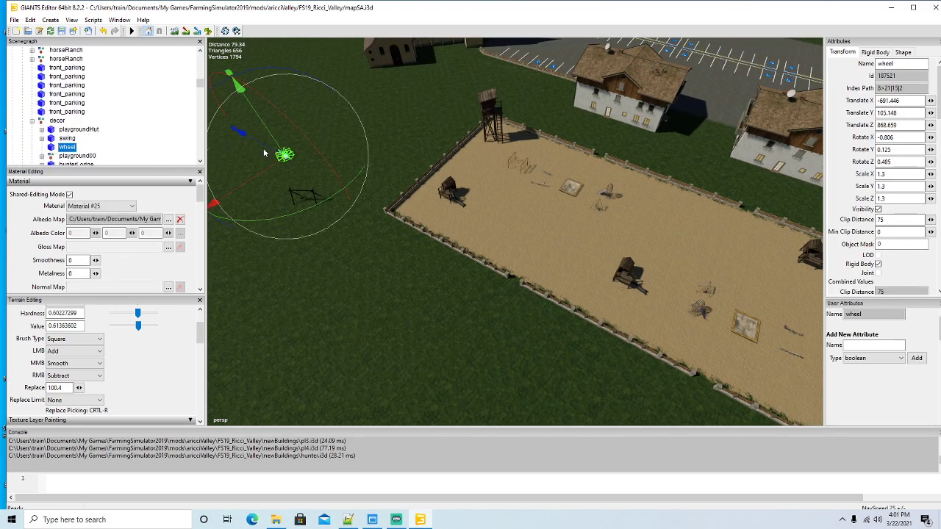
drag(266, 151, 511, 233)
scroll(509, 278, up, 3)
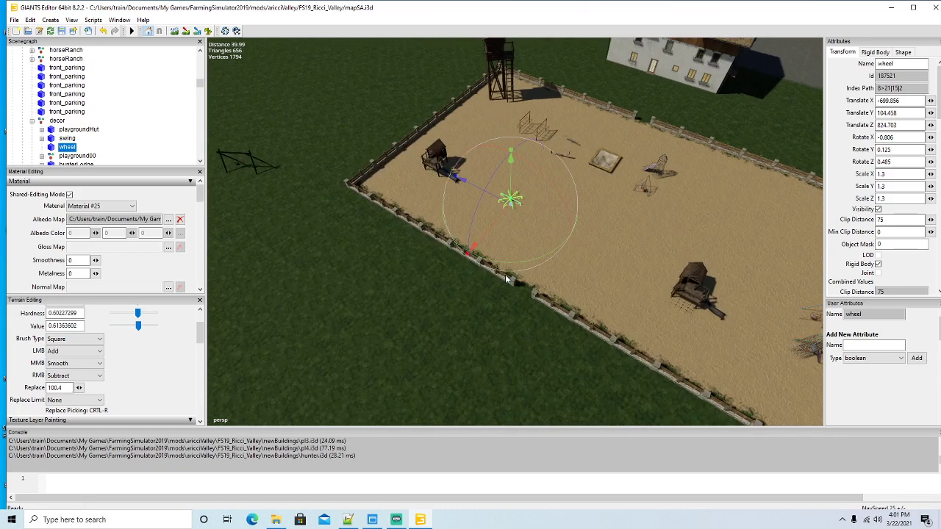
scroll(506, 277, up, 5)
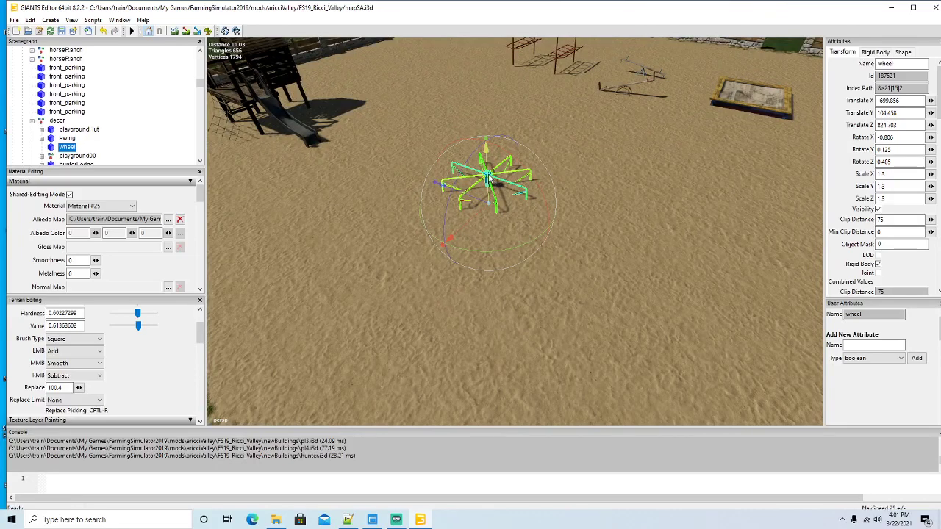
drag(488, 176, 494, 153)
scroll(522, 203, down, 5)
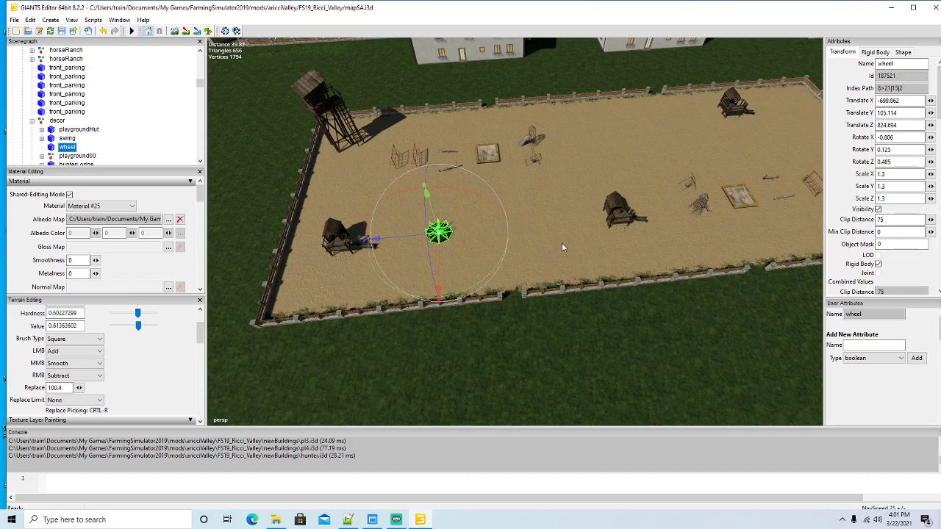
Duplicate the wheel and place the copy beside the house-side playgroundHut, raised above the sand, at X about -716.3, Y about 105.1, Z about 788.9
key(ctrl+d)
drag(410, 235, 735, 162)
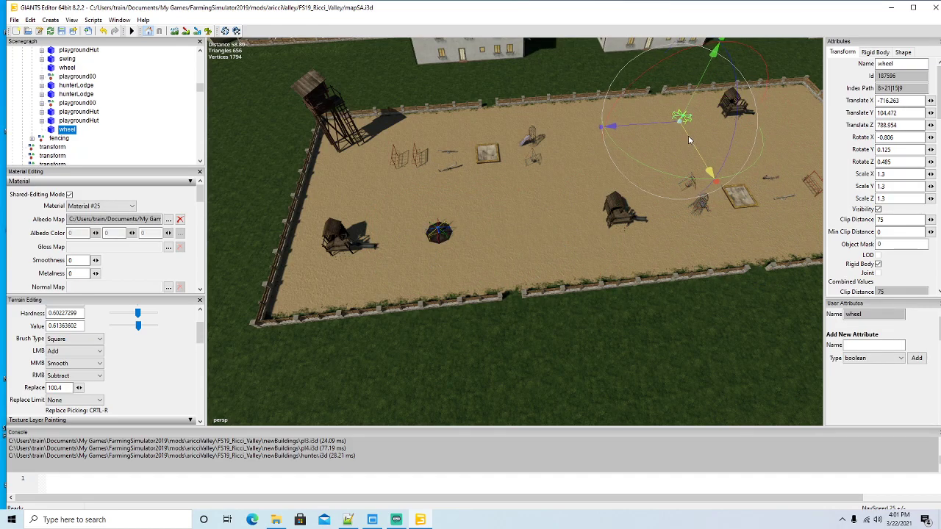
scroll(736, 162, down, 5)
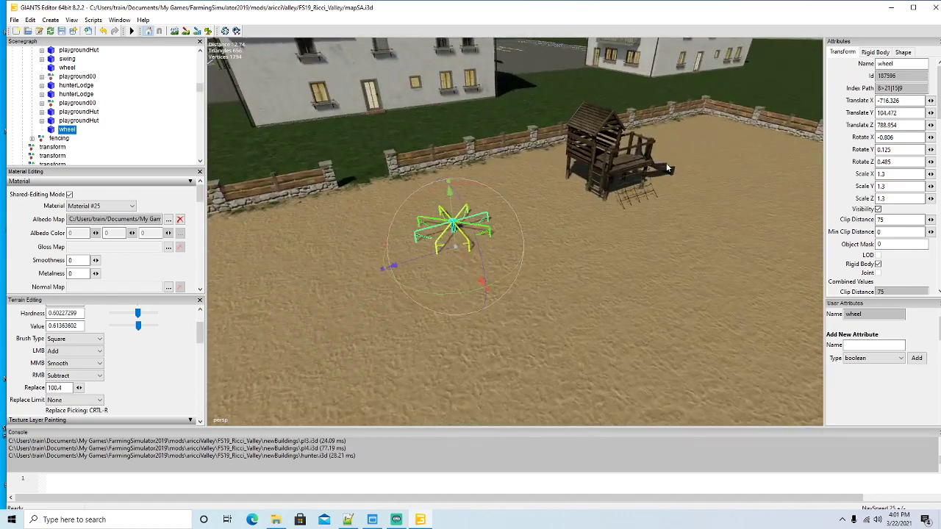
drag(451, 214, 452, 196)
scroll(474, 255, up, 10)
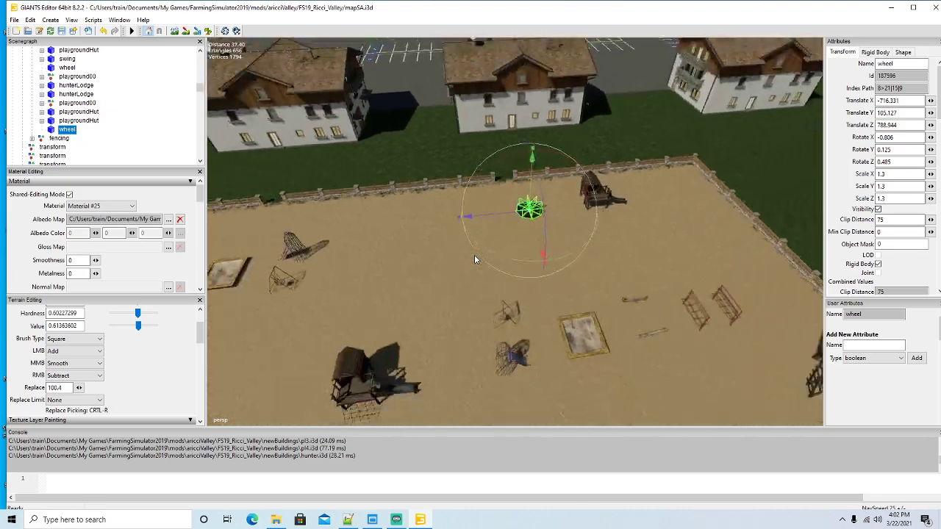
Move the swing from the grass outside the enclosure onto the sand, at Translate X about -705.7 and Z about 820.3
drag(475, 255, 318, 236)
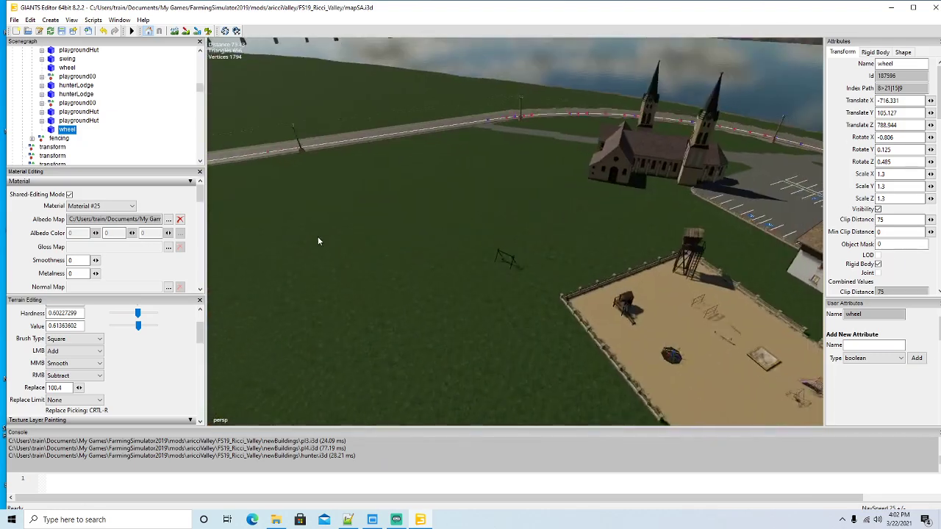
scroll(318, 235, down, 8)
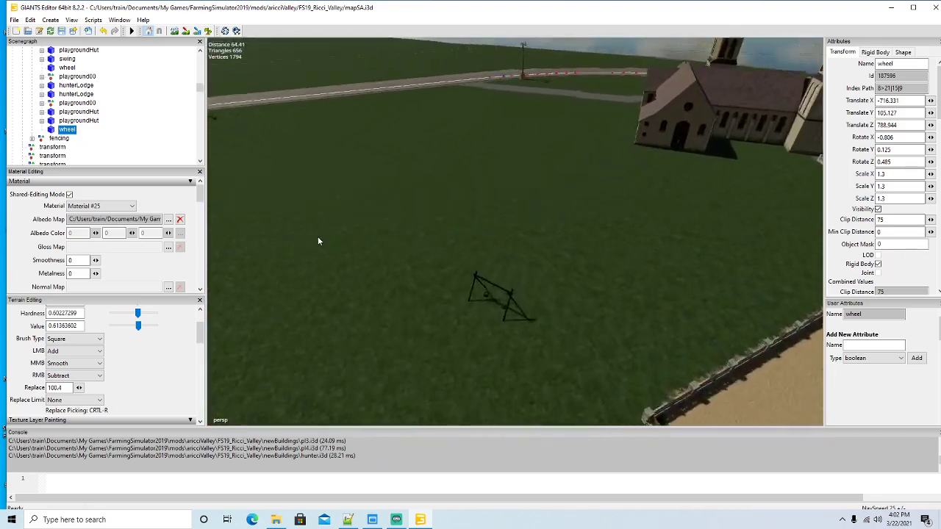
click(467, 303)
scroll(508, 316, up, 6)
drag(509, 316, 594, 314)
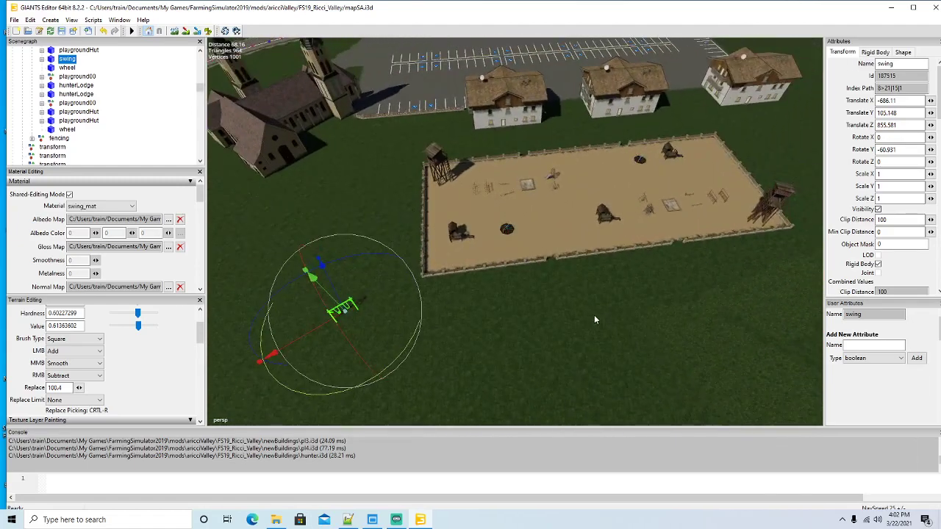
scroll(594, 317, down, 3)
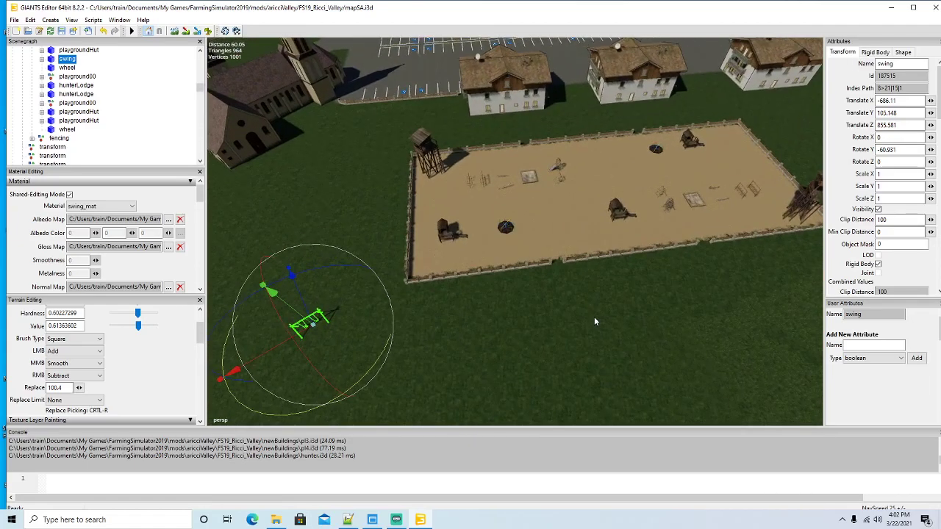
drag(269, 353, 539, 292)
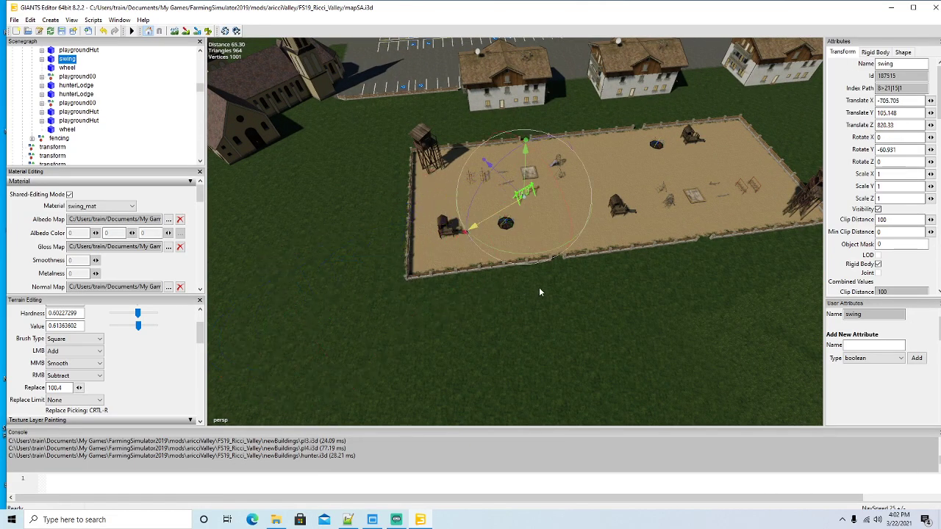
Place the swing along the outer fence between wheel and middle hut, at X about -695.6, Z about 816.2, with Rotate Y about 3.8
drag(513, 197, 549, 219)
scroll(652, 302, down, 5)
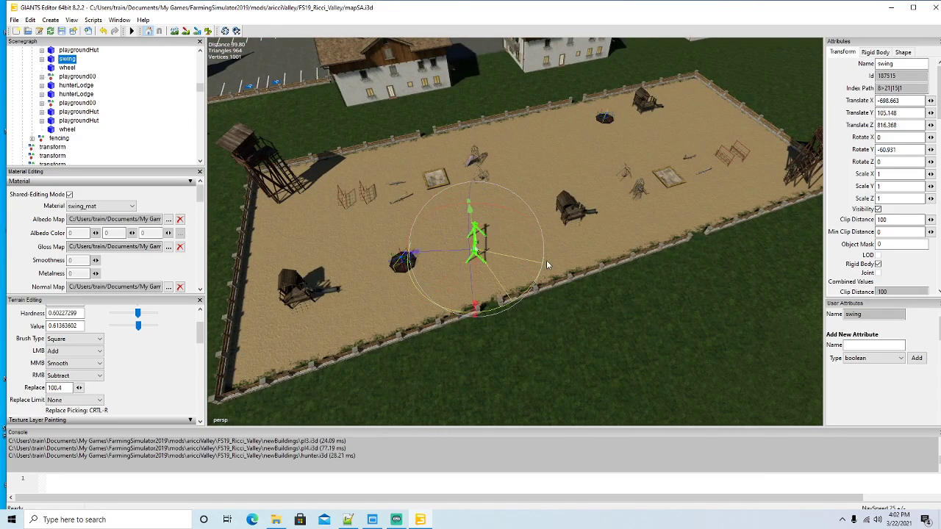
drag(547, 266, 600, 292)
scroll(443, 268, up, 5)
scroll(655, 269, up, 4)
scroll(597, 295, down, 8)
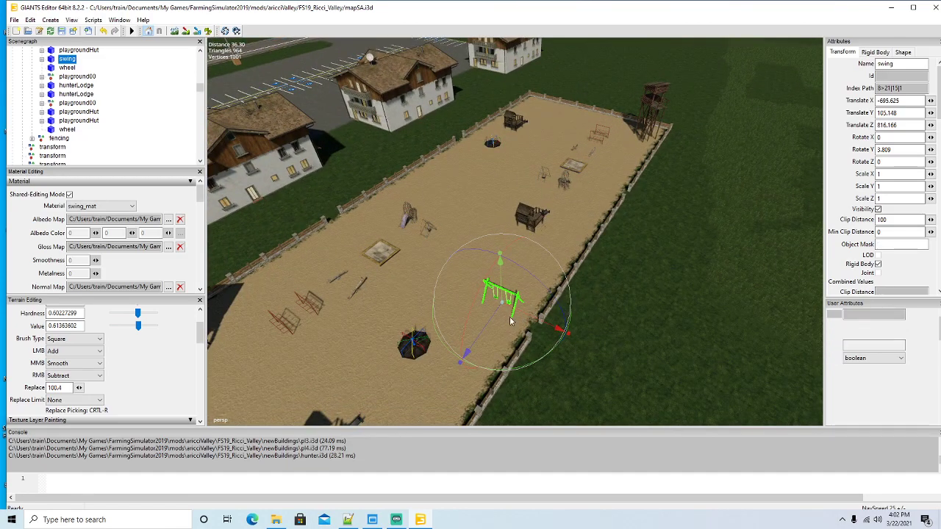
Duplicate the swing and place the copy by the house-side fence, at Translate X about -716.8 and Z about 799.5
key(ctrl+d)
drag(490, 321, 451, 180)
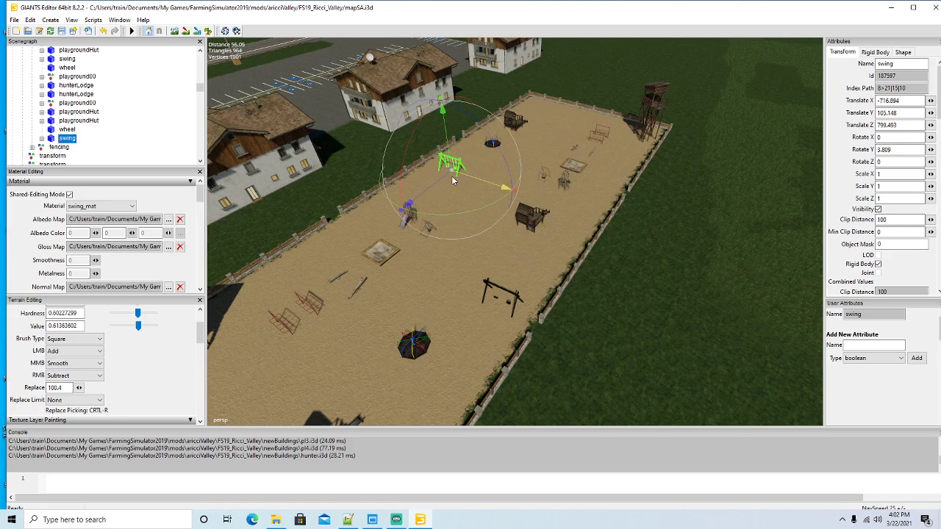
drag(563, 256, 510, 240)
Duplicate the slide standing in the sand patch beside the red-roofed farmhouse
scroll(510, 239, down, 10)
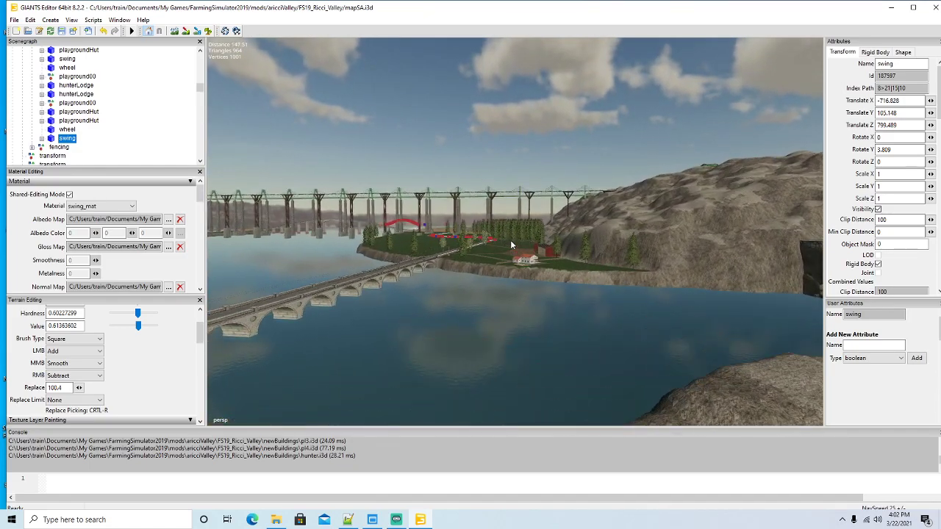
scroll(512, 243, down, 10)
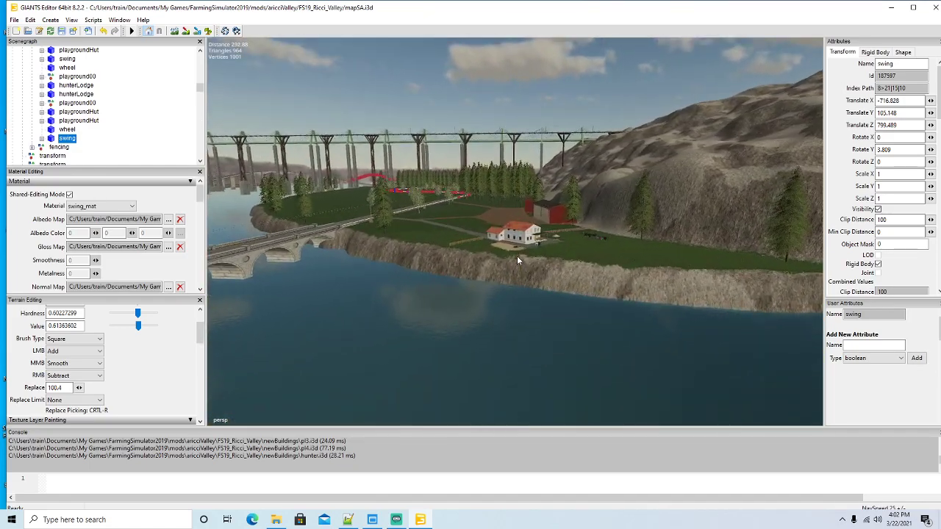
scroll(518, 252, down, 10)
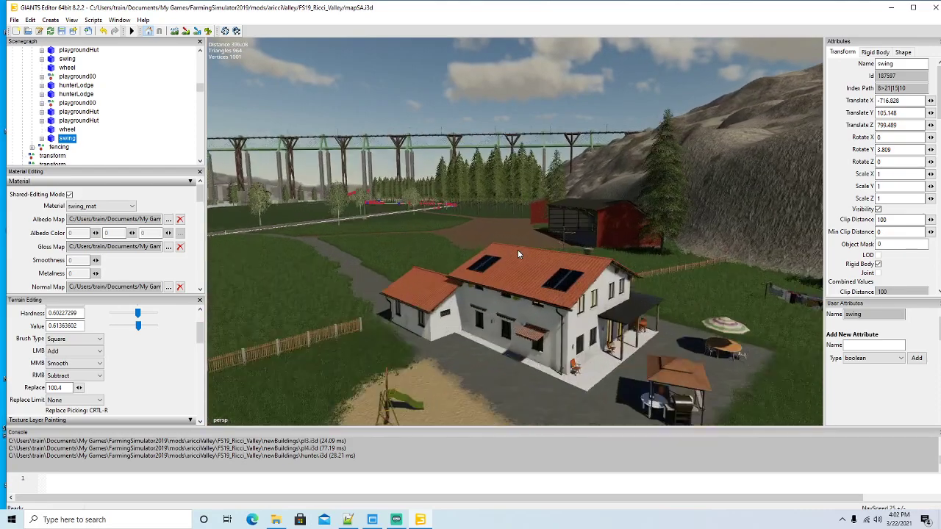
scroll(495, 309, down, 3)
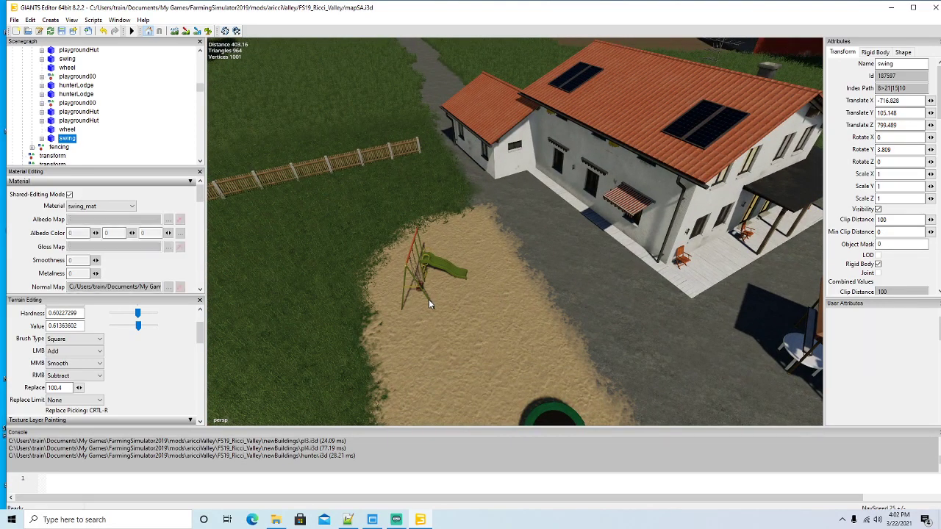
click(429, 299)
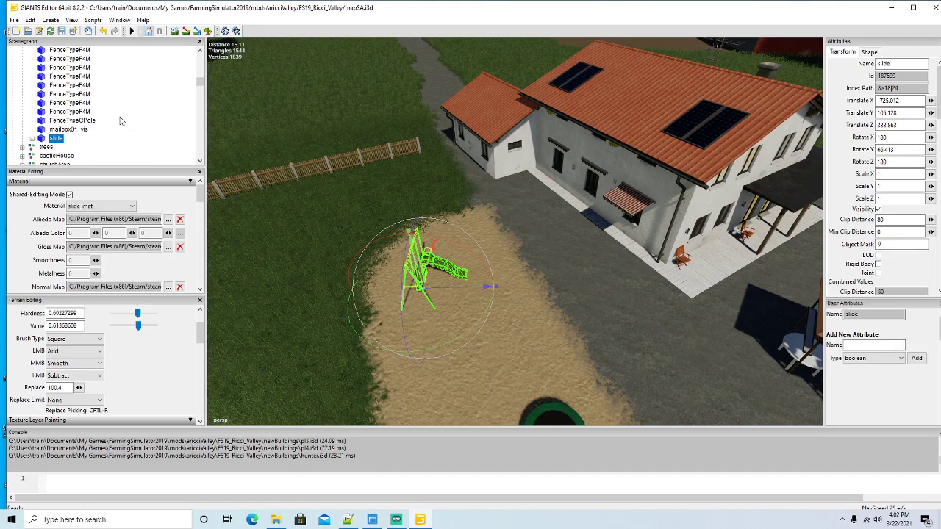
Cut the slide copy out of its current group and paste it into the decor group under churchArea
scroll(122, 121, down, 2)
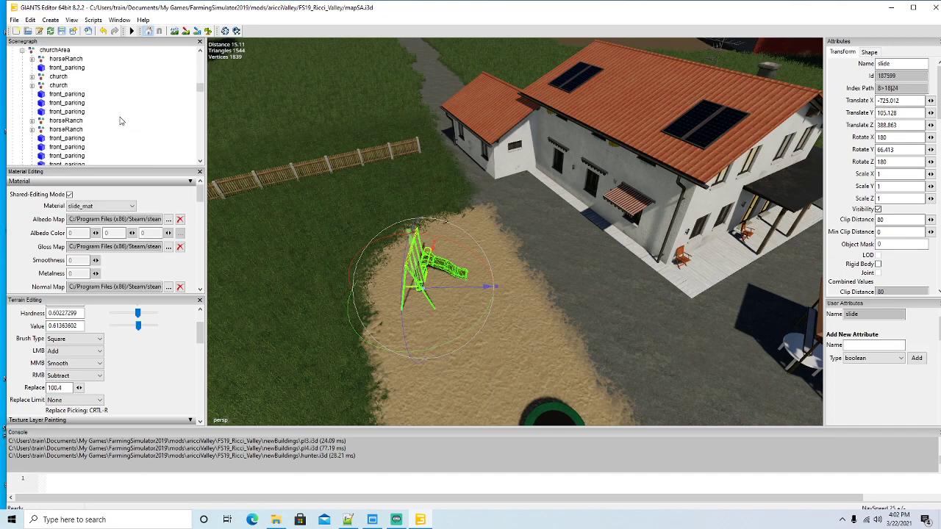
scroll(121, 121, down, 3)
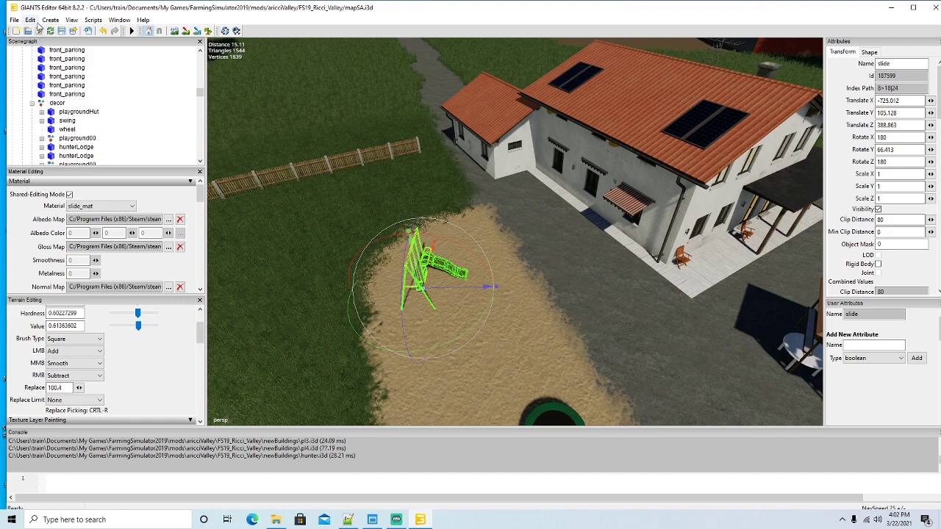
click(30, 20)
click(38, 74)
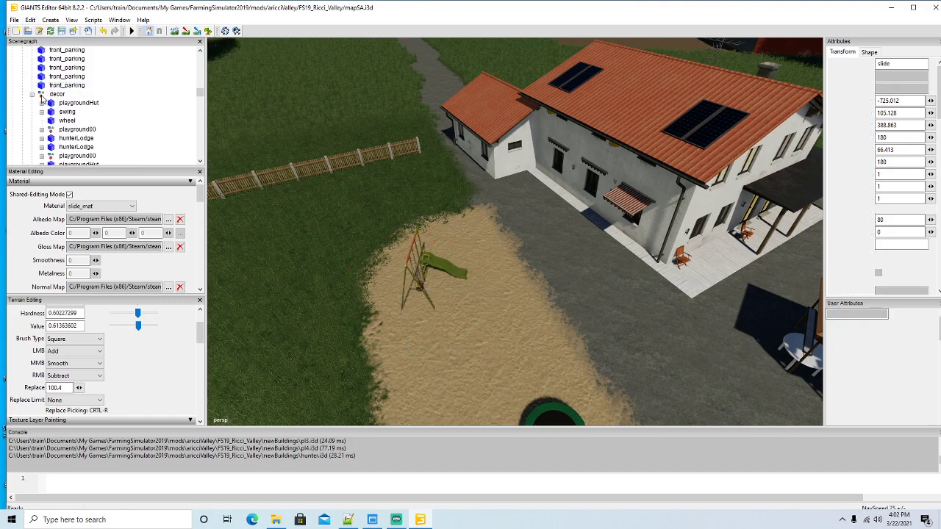
click(40, 94)
click(31, 19)
click(49, 97)
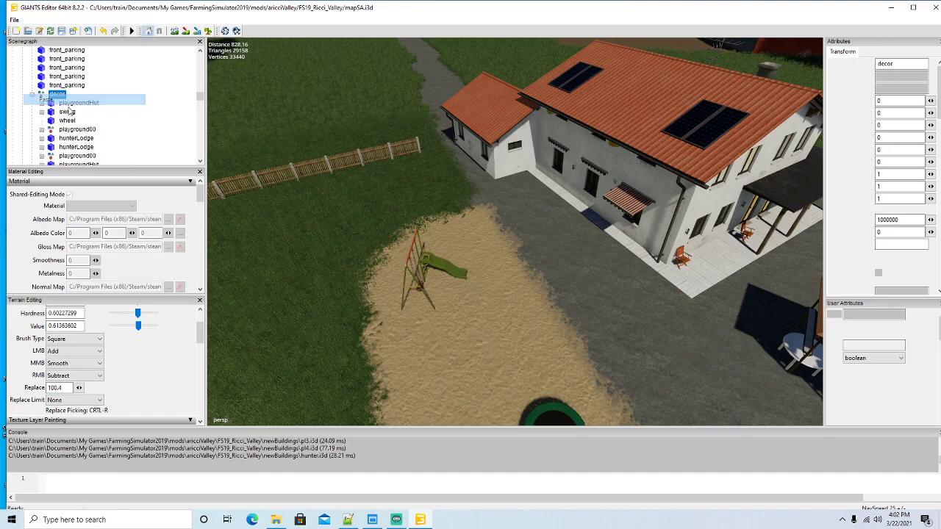
Place the pasted slide beside the outer-fence swing, at X about -698.7, Z about 815.9, with Rotate Y about -2.8
drag(285, 196, 190, 275)
key(w)
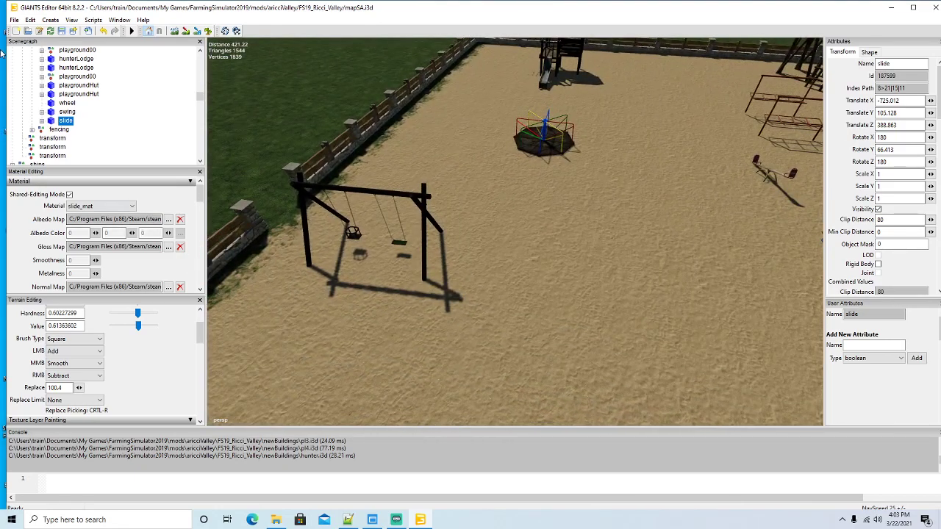
click(30, 20)
click(69, 156)
drag(461, 332, 403, 308)
scroll(574, 264, up, 3)
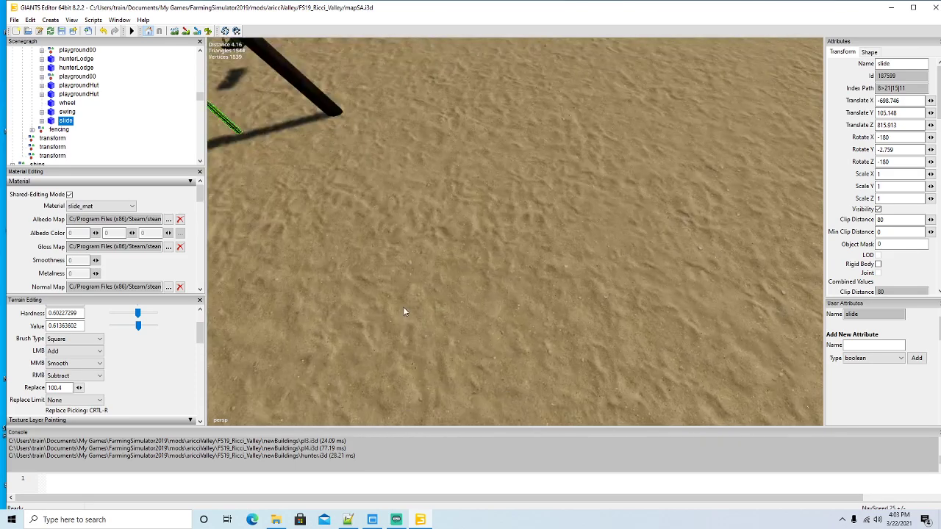
scroll(404, 308, down, 5)
Align the slide with the end of the outer-fence swing, at Translate X about -698.9 and Z about 816.3
drag(416, 237, 576, 272)
scroll(360, 230, up, 3)
scroll(576, 258, down, 3)
scroll(576, 272, up, 3)
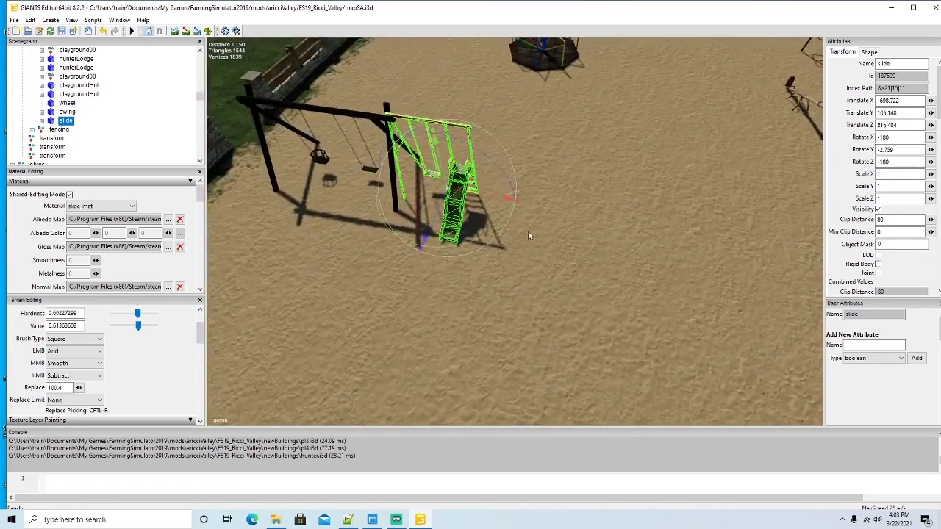
drag(503, 197, 508, 199)
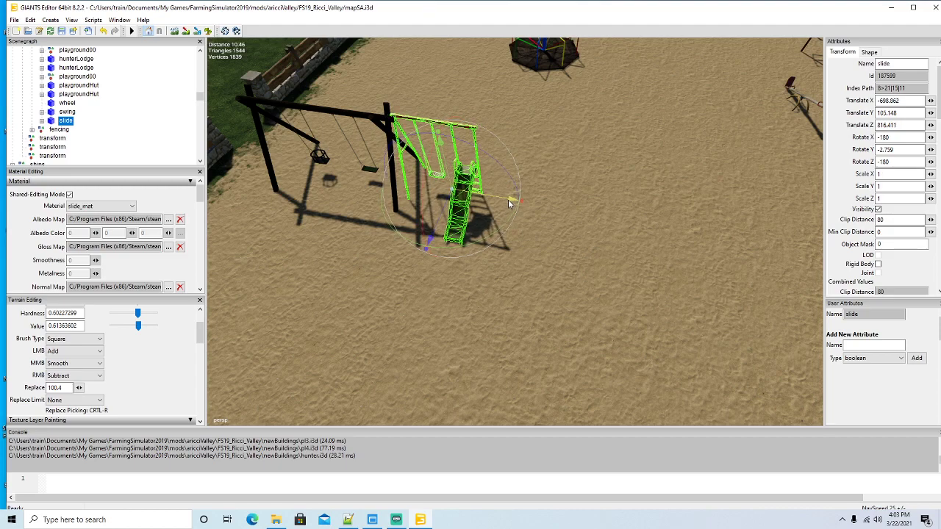
drag(451, 205, 449, 208)
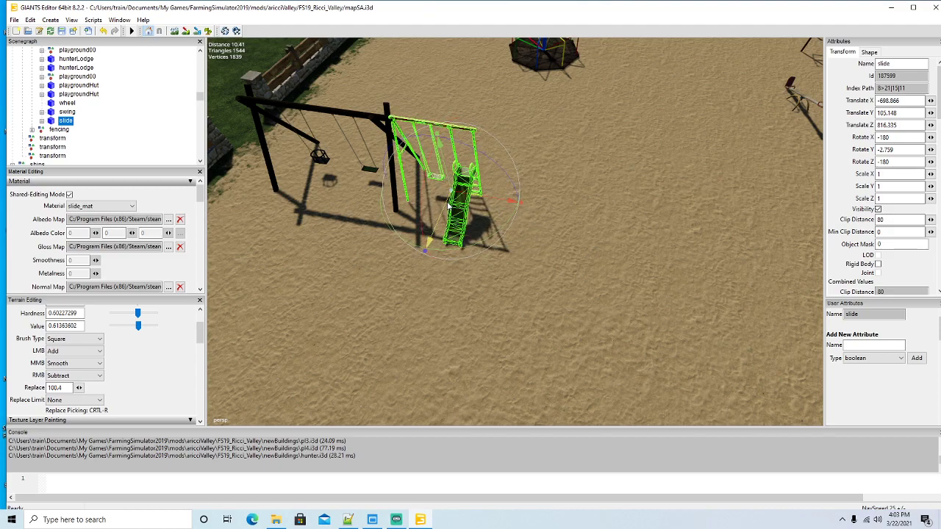
Duplicate the slide and set the copy directly next to it, at Translate X about -701.0 and Z about 816.4
click(474, 235)
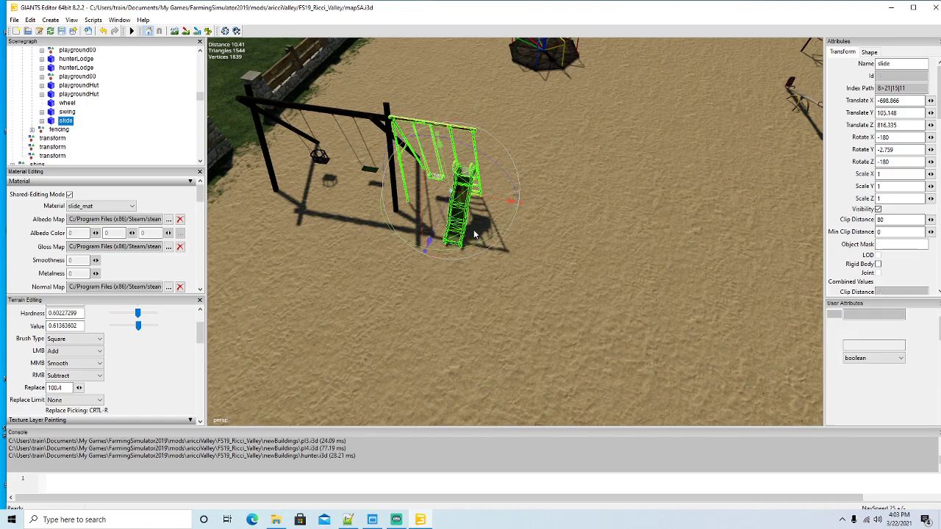
key(ctrl+d)
drag(483, 211, 566, 225)
scroll(567, 224, down, 5)
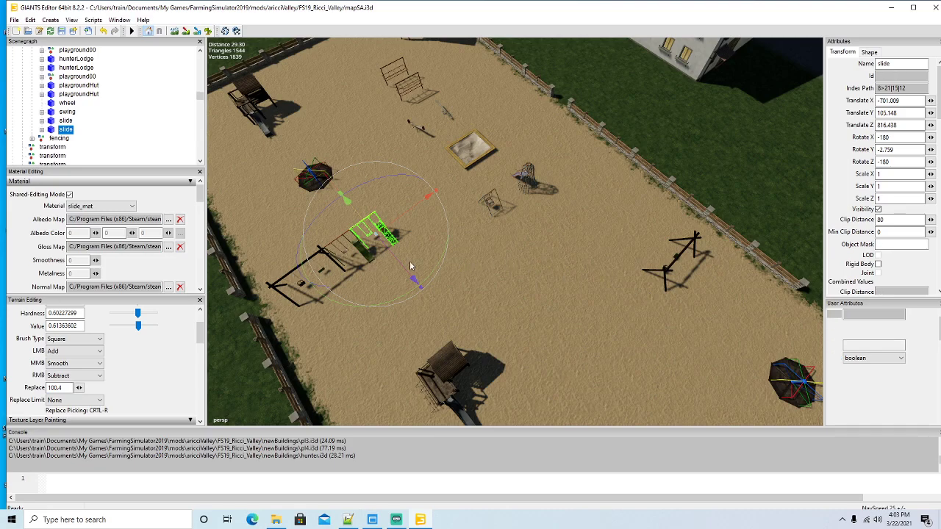
Duplicate the slide and attach the copy to the house-side swing, at X about -713.6, Z about 799.3, with Rotate Y about 3.9
key(ctrl+d)
drag(405, 216, 657, 378)
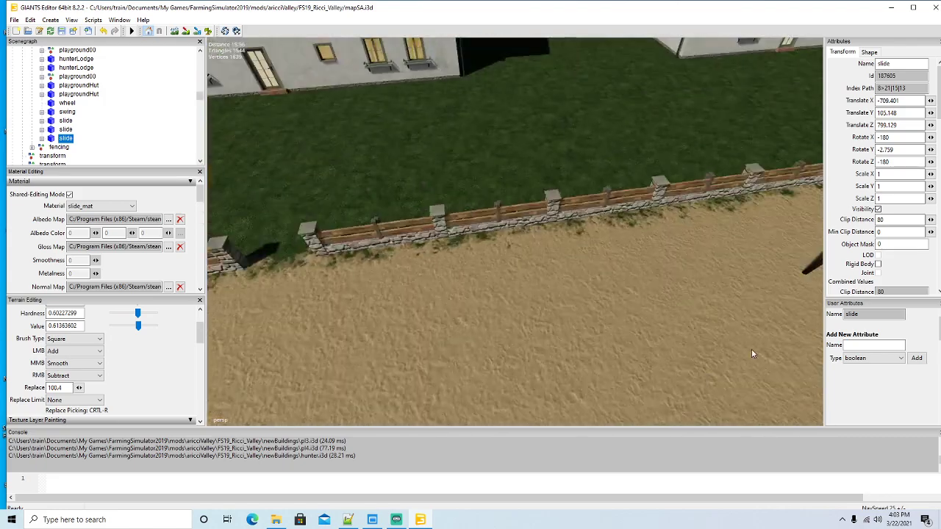
drag(752, 354, 626, 380)
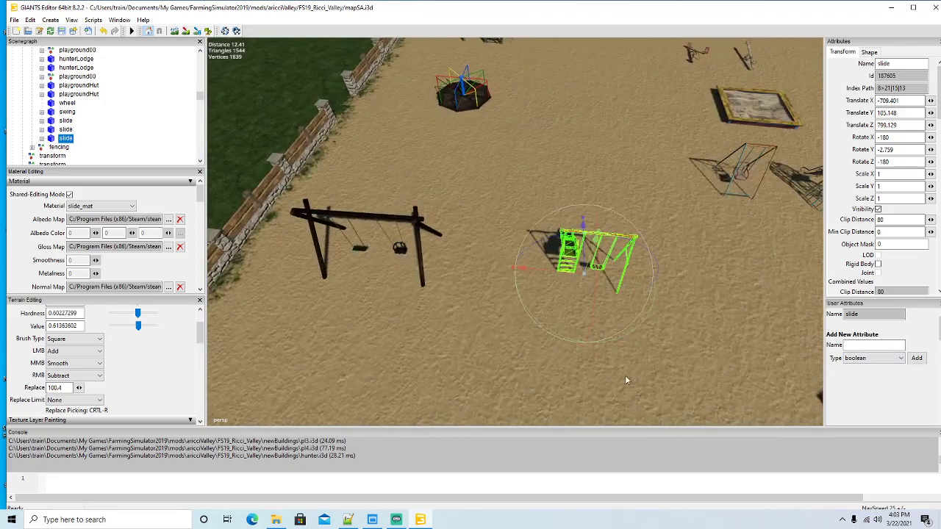
drag(626, 344, 558, 237)
drag(631, 285, 464, 280)
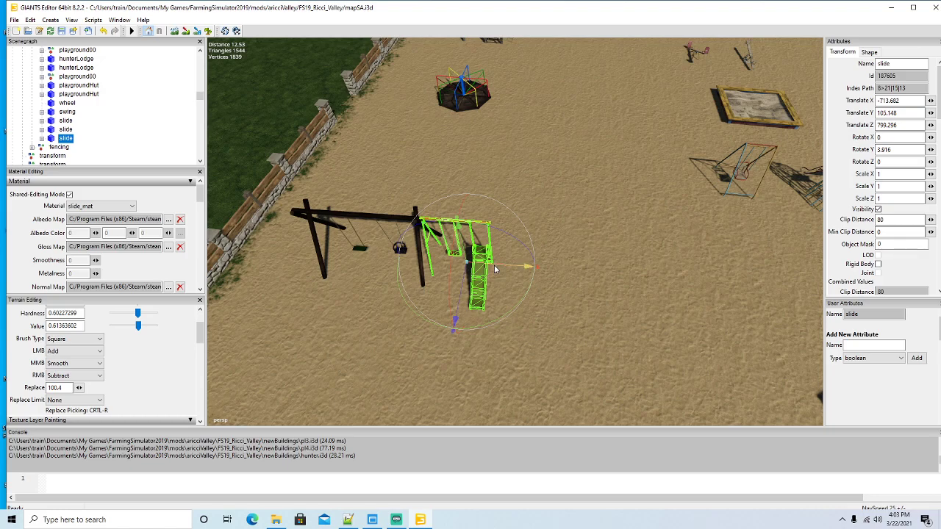
drag(494, 267, 497, 265)
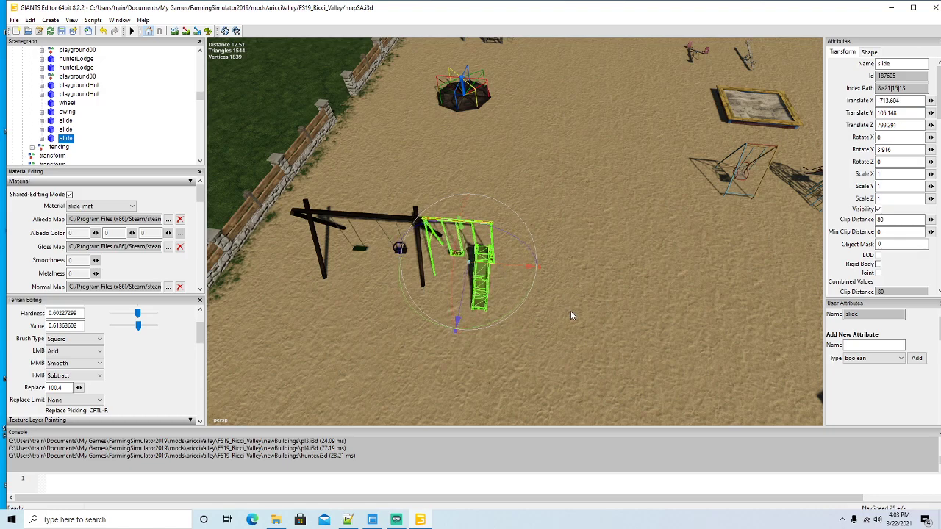
Duplicate the house-side slide and set the copy directly next to it, at Translate X about -711.5 and Z about 799.1
key(ctrl+d)
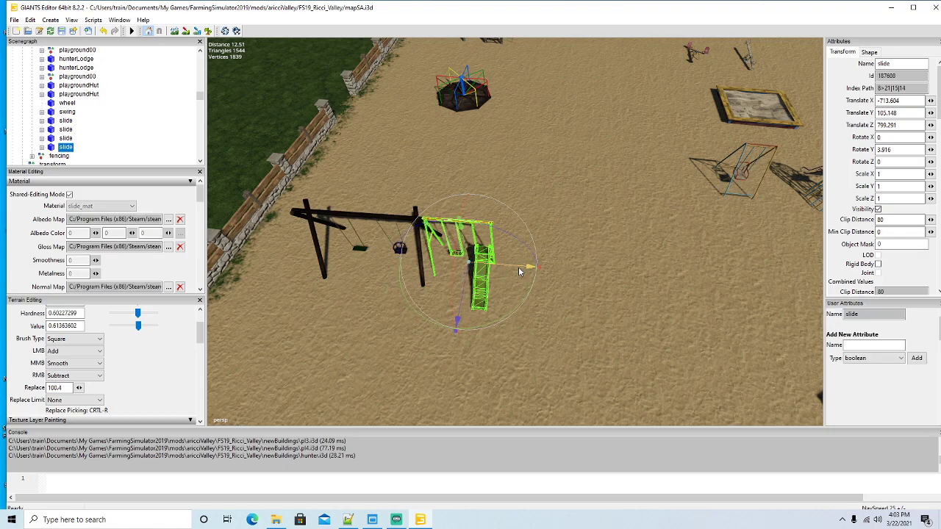
drag(518, 267, 587, 284)
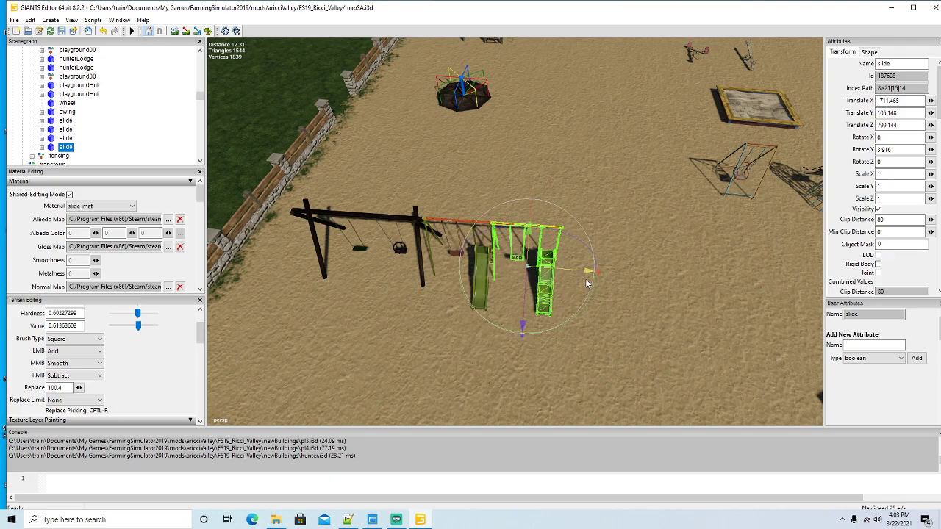
Examine the layout of the furnished playground from several sides and its surroundings from across the water
scroll(590, 294, down, 5)
drag(611, 324, 411, 334)
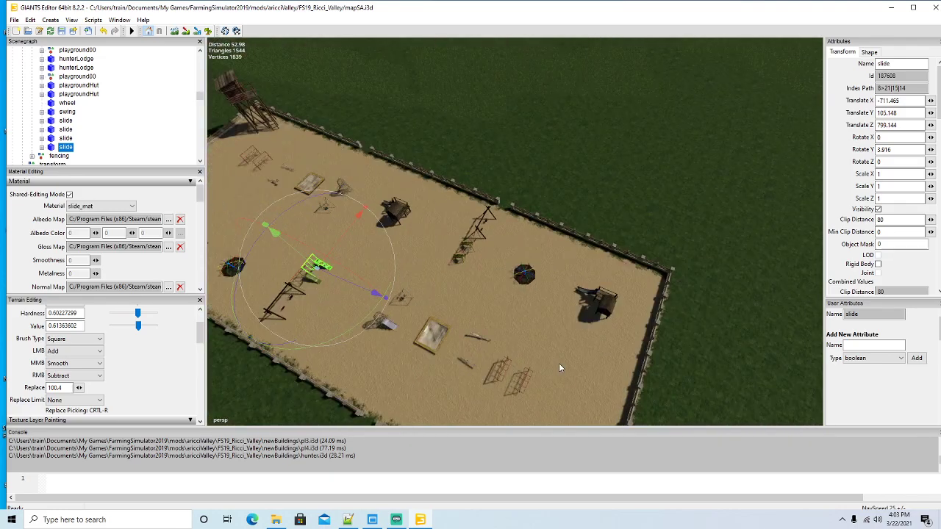
scroll(411, 334, up, 5)
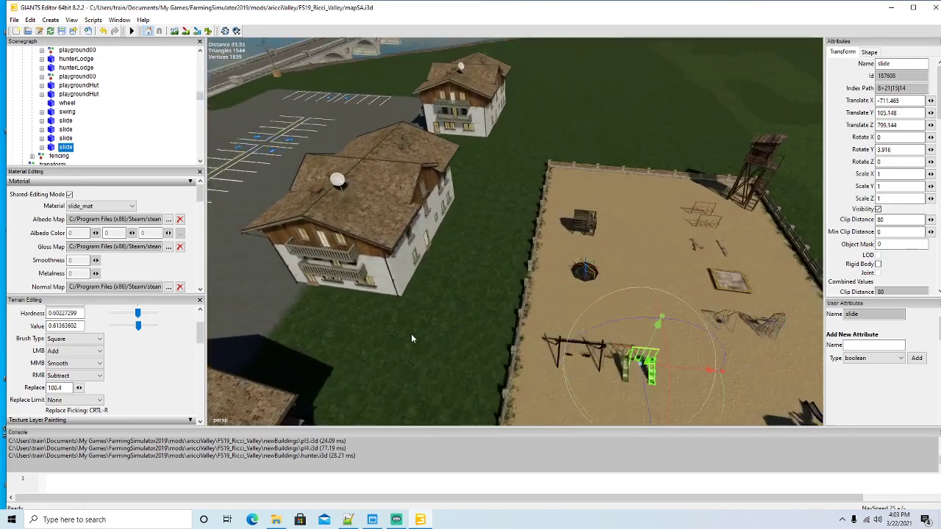
drag(389, 368, 430, 360)
scroll(456, 361, down, 3)
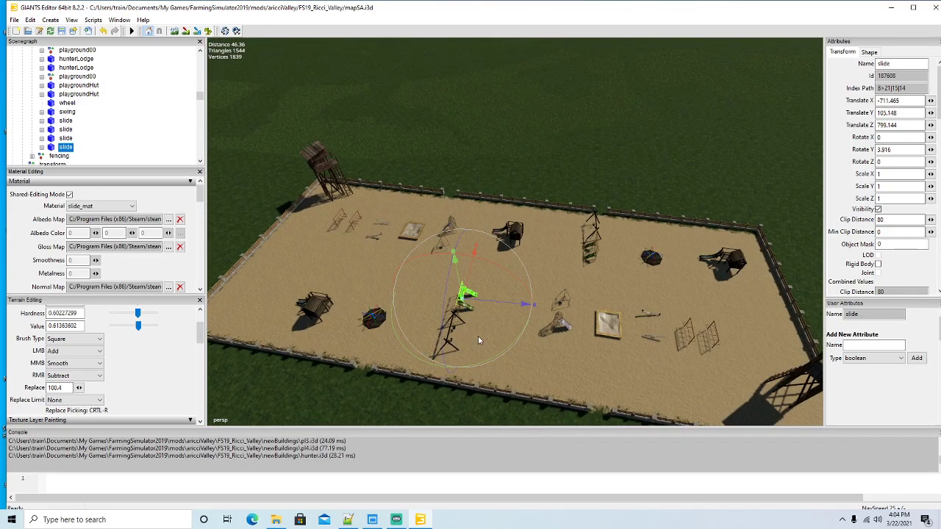
scroll(477, 339, down, 4)
drag(476, 340, 630, 250)
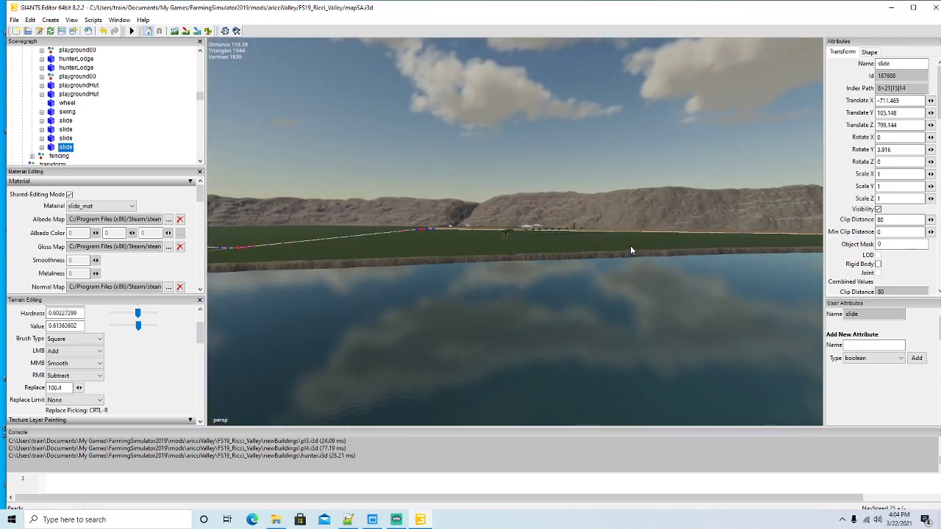
scroll(630, 251, down, 2)
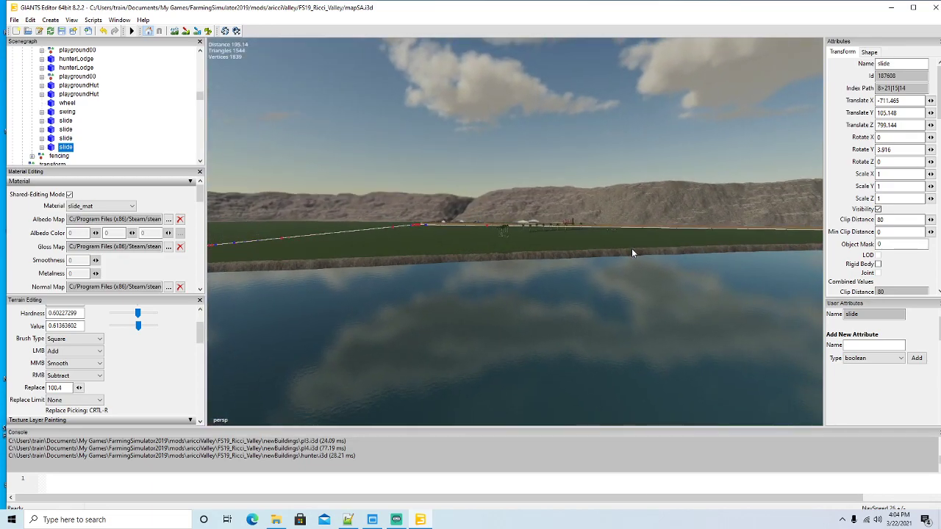
Duplicate the end bench next to the trash can in the fence-side row of benches and flower pots
drag(631, 248, 596, 321)
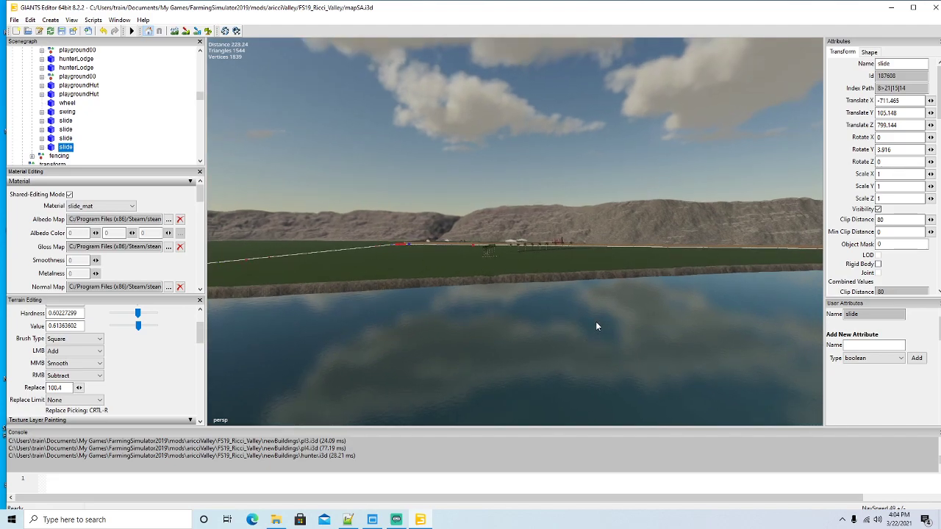
key(w)
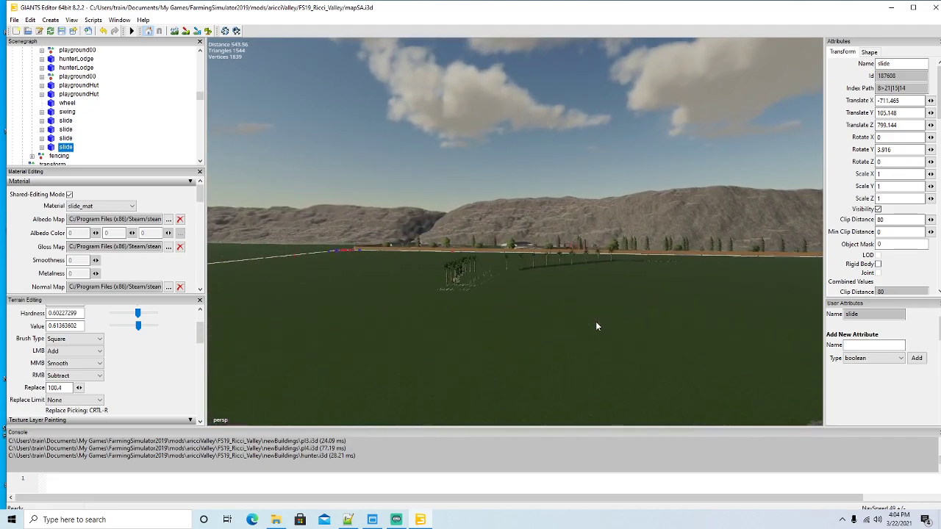
drag(595, 321, 537, 338)
key(w)
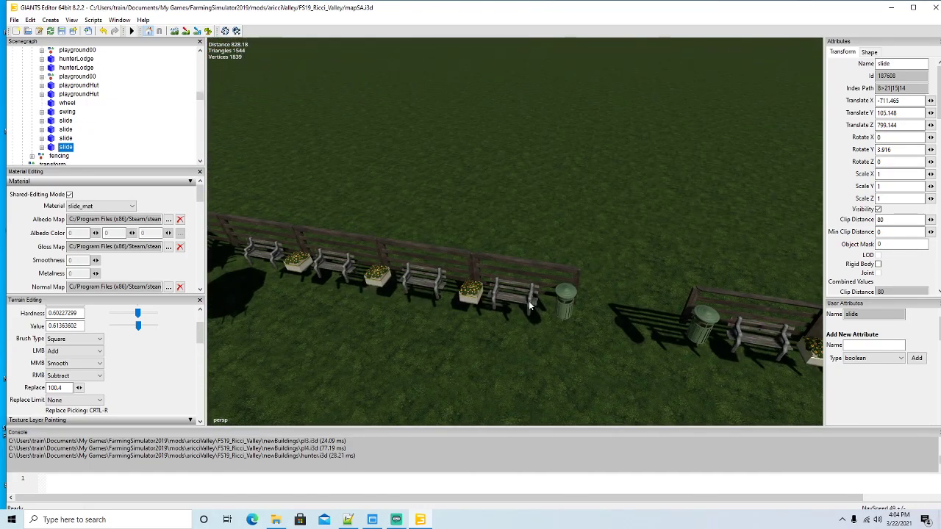
click(528, 302)
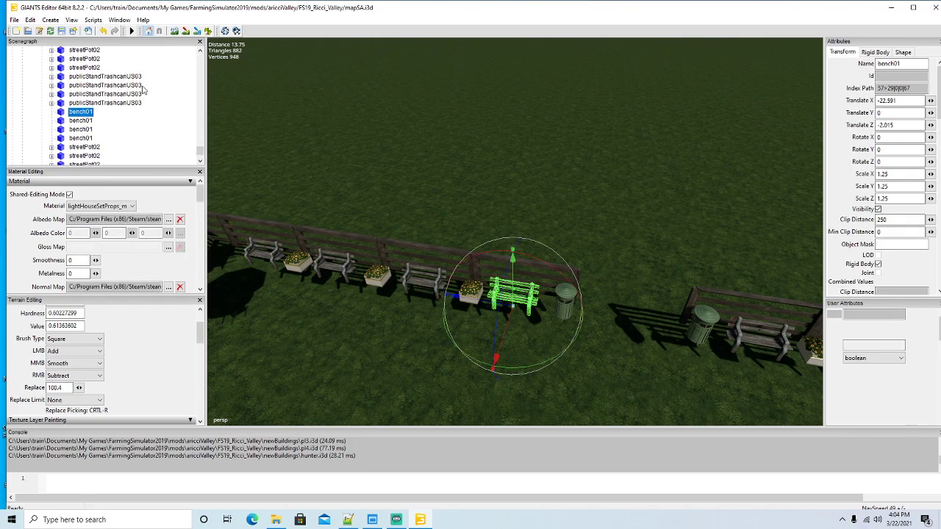
key(ctrl+d)
Collapse the LouiseFenceCo group and move the duplicated bench01 into the decor group that holds the playground equipment
scroll(130, 108, up, 5)
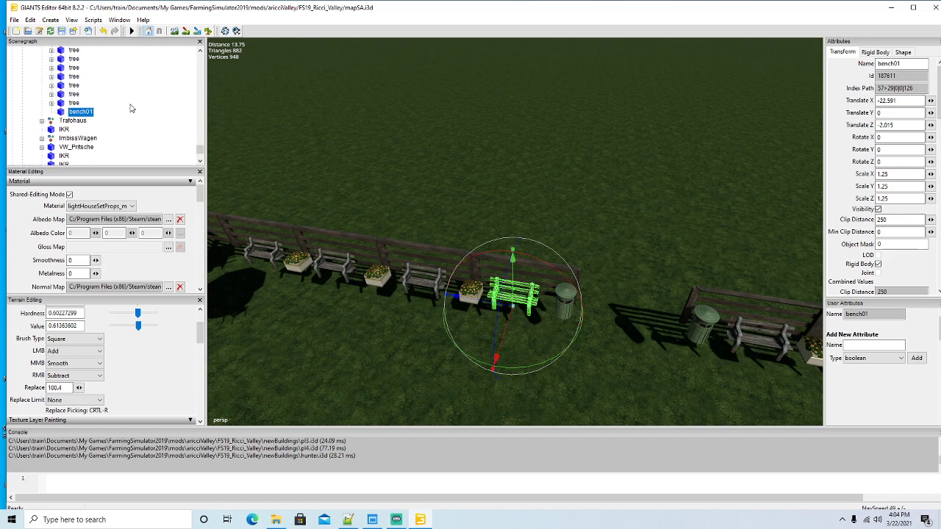
scroll(130, 108, up, 2)
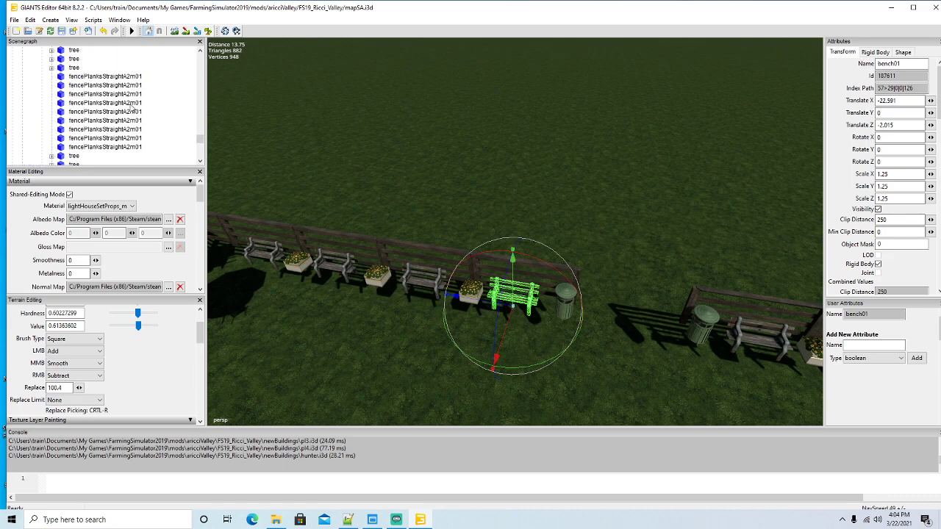
scroll(130, 108, down, 6)
scroll(130, 108, up, 4)
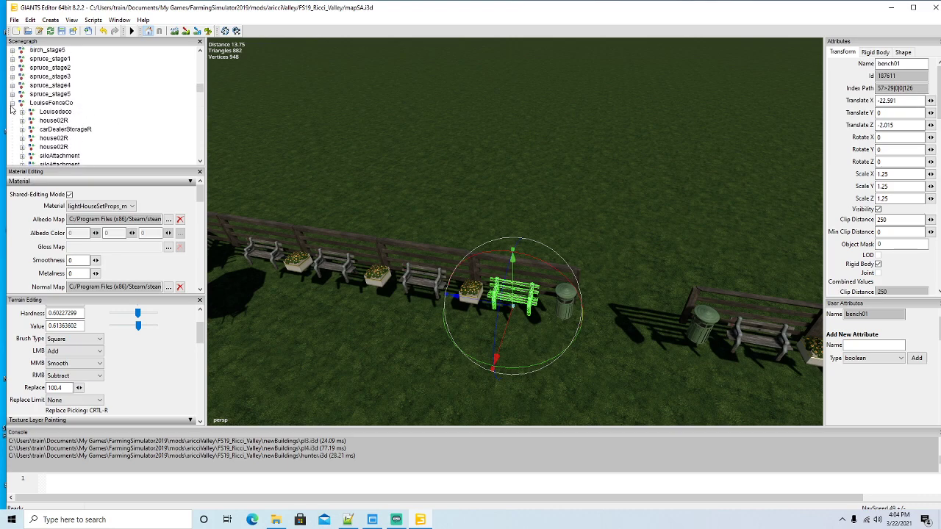
click(12, 103)
scroll(120, 109, up, 10)
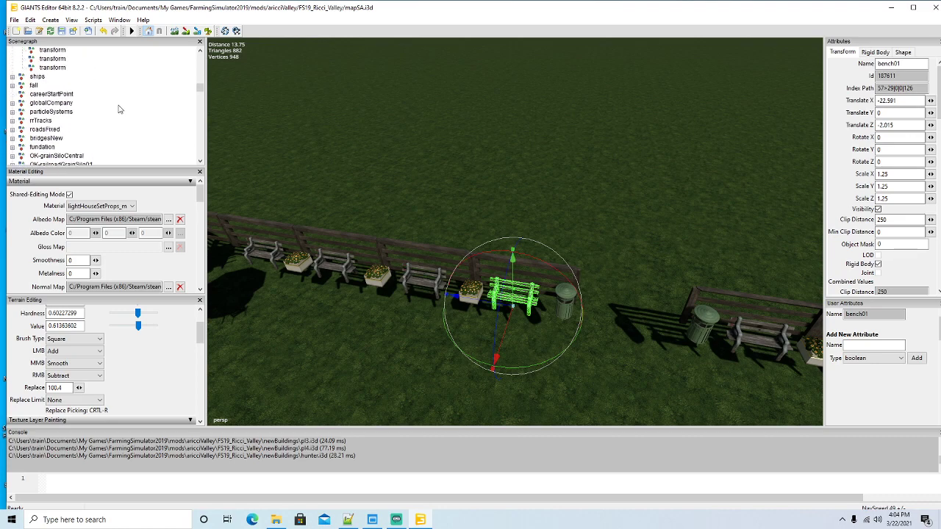
scroll(120, 109, up, 5)
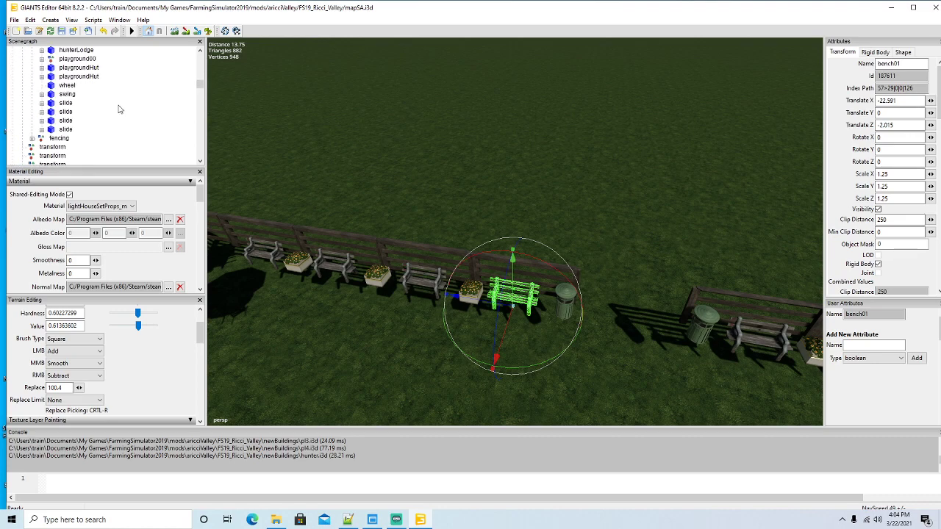
click(31, 20)
click(44, 78)
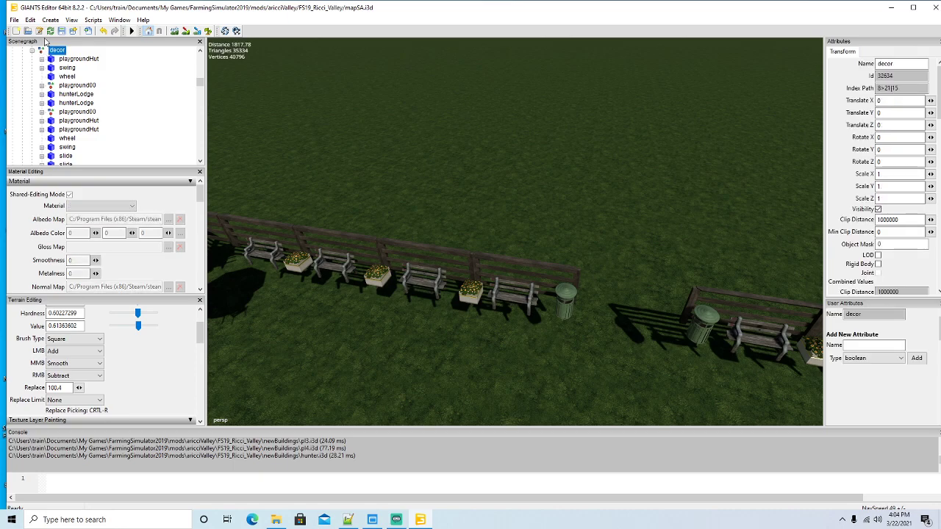
click(31, 20)
click(44, 100)
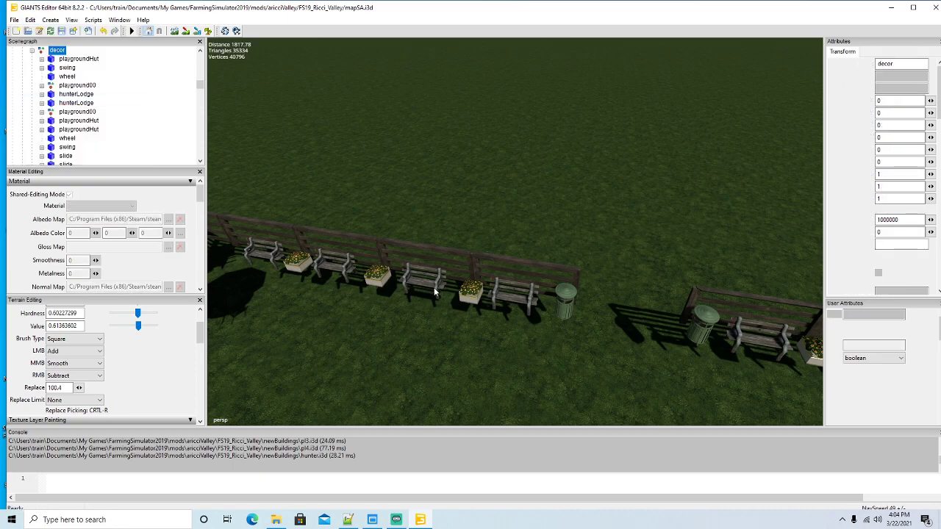
Duplicate the publicStandTrashcanUS03 trash can beside the end bench and move the copy into the decor group
click(569, 318)
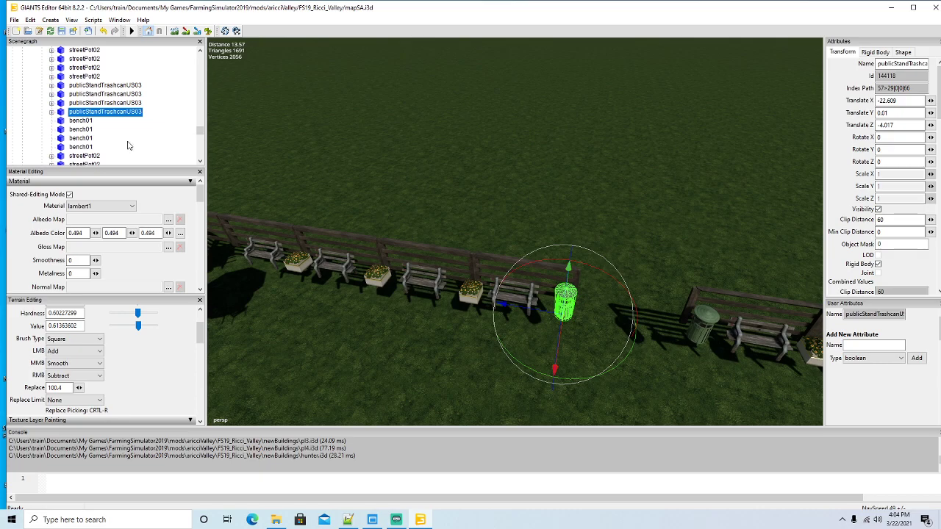
key(ctrl+d)
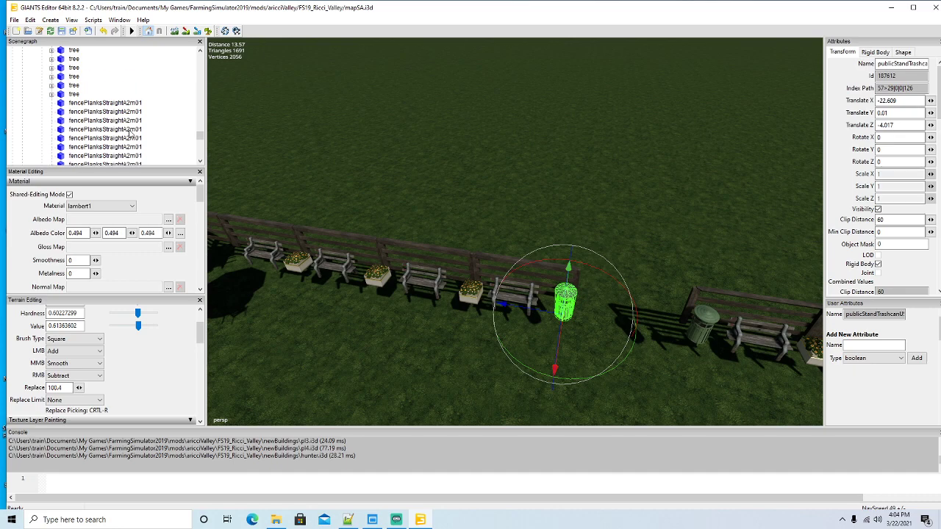
scroll(130, 133, up, 16)
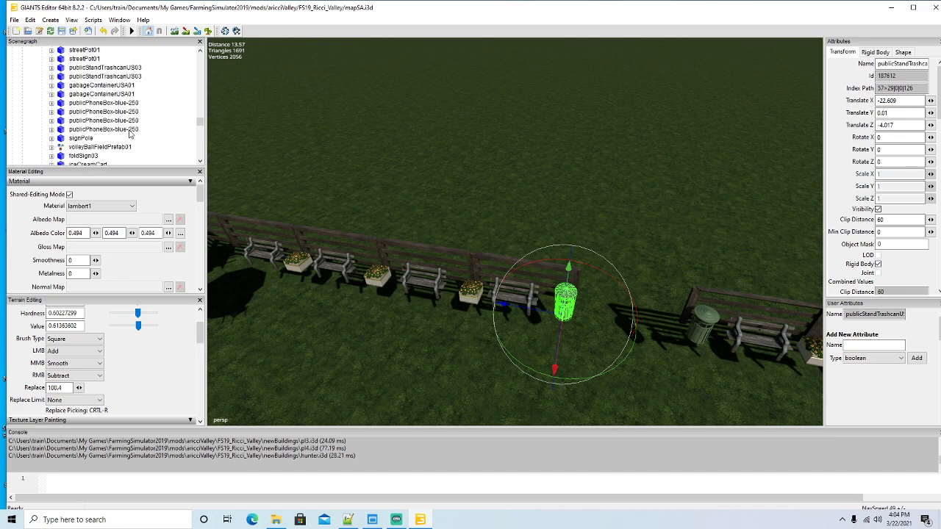
scroll(130, 134, up, 5)
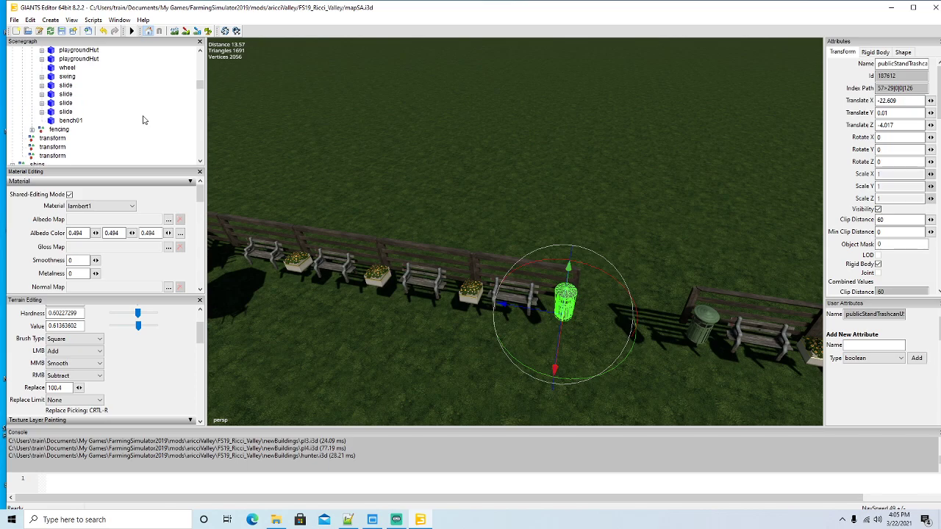
click(30, 20)
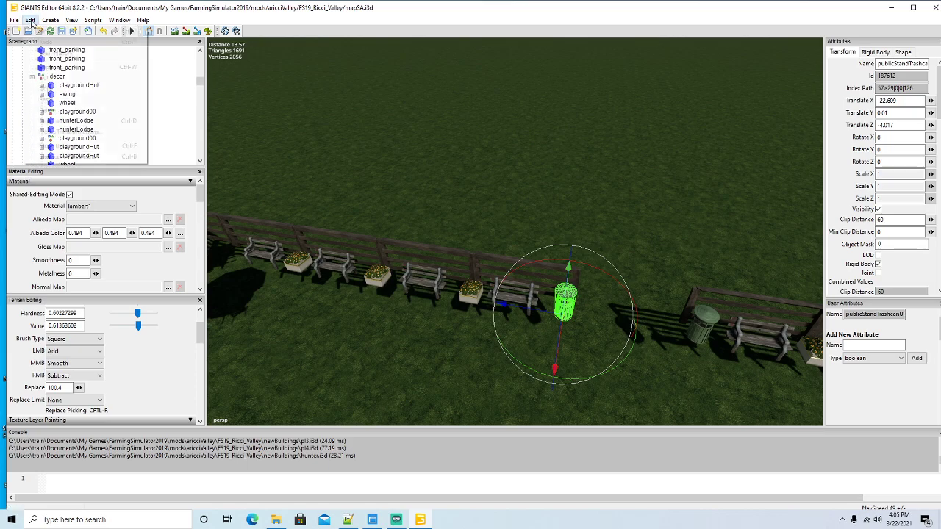
click(44, 77)
click(43, 77)
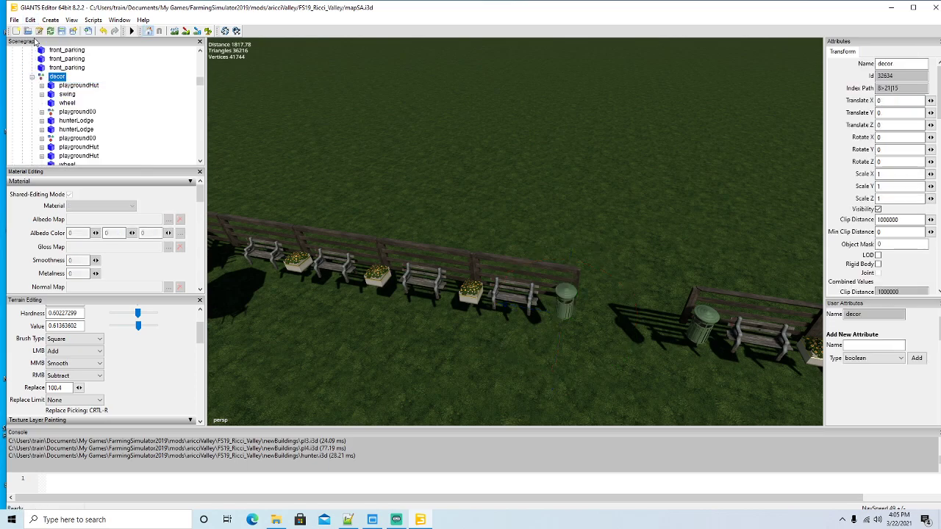
click(30, 19)
click(44, 100)
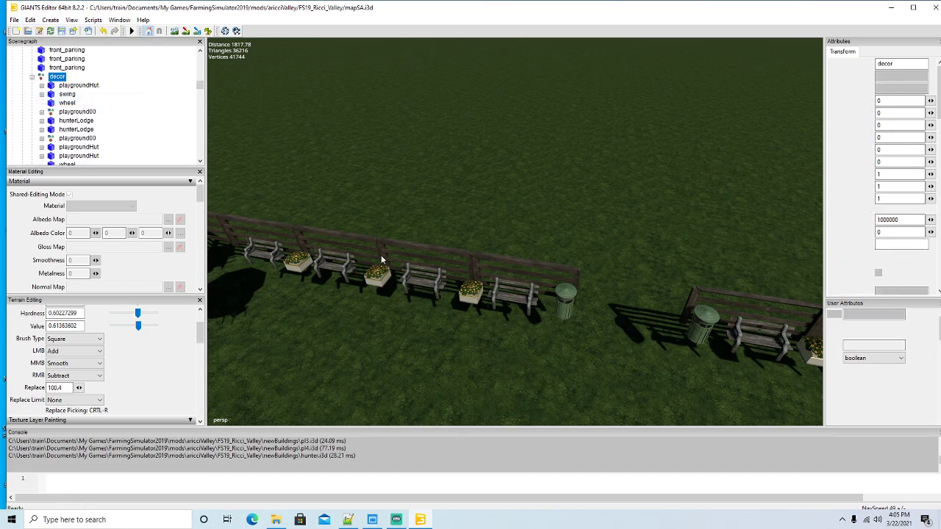
Move the streetPot02 flower pot between the last two benches into the decor group
click(461, 300)
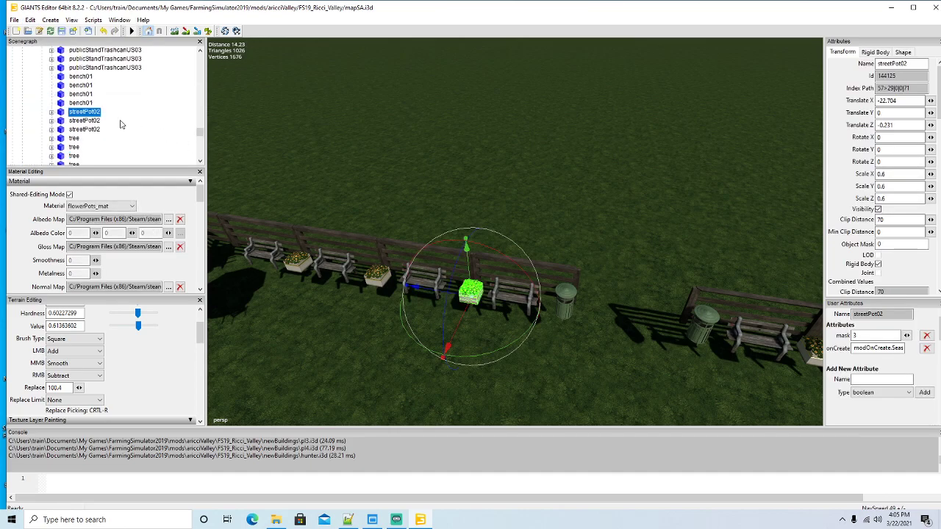
scroll(121, 124, up, 3)
scroll(122, 124, up, 10)
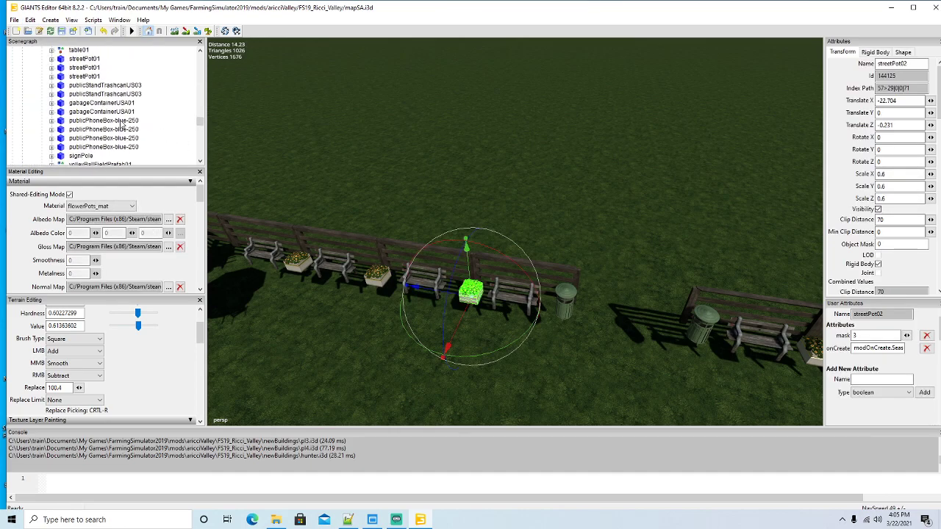
scroll(121, 124, up, 10)
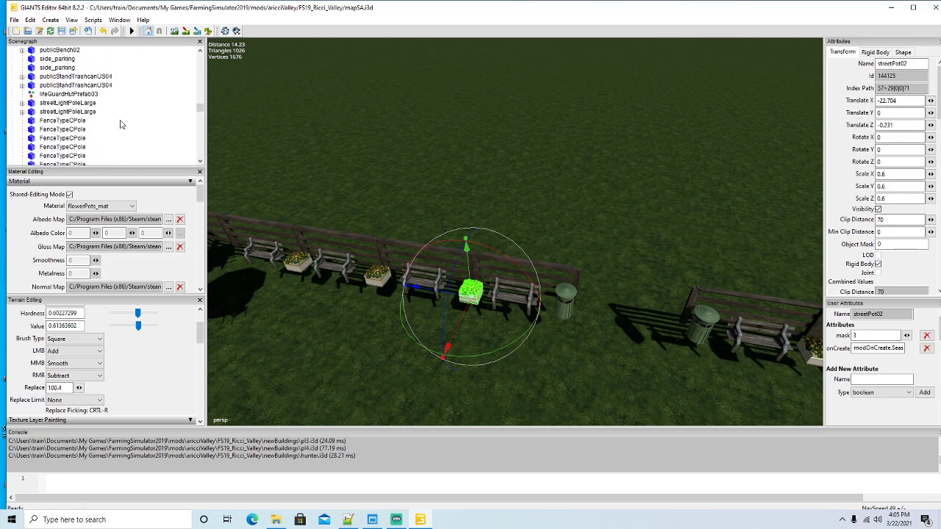
scroll(122, 125, up, 10)
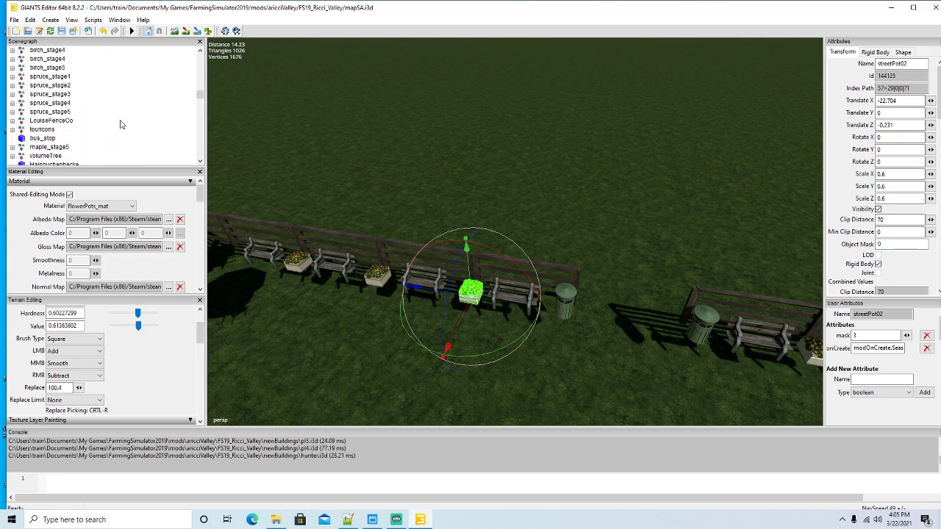
scroll(121, 124, up, 10)
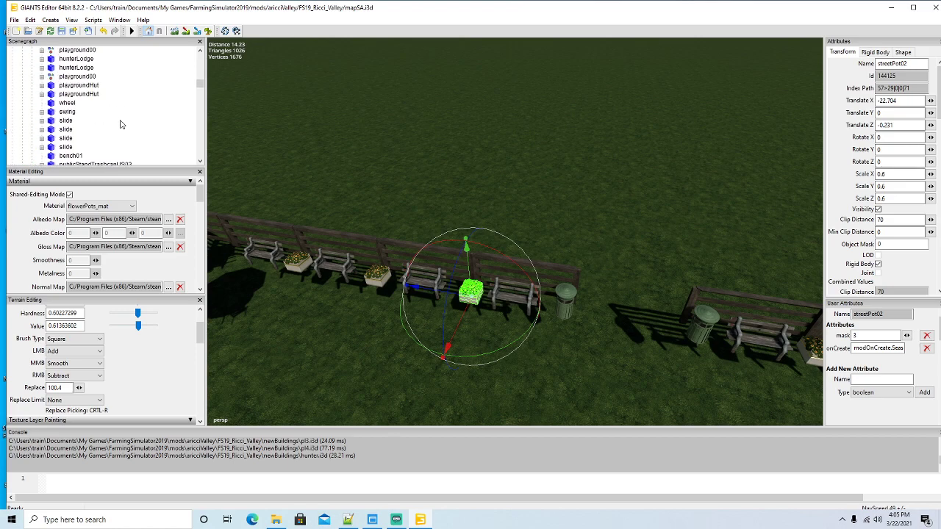
click(30, 20)
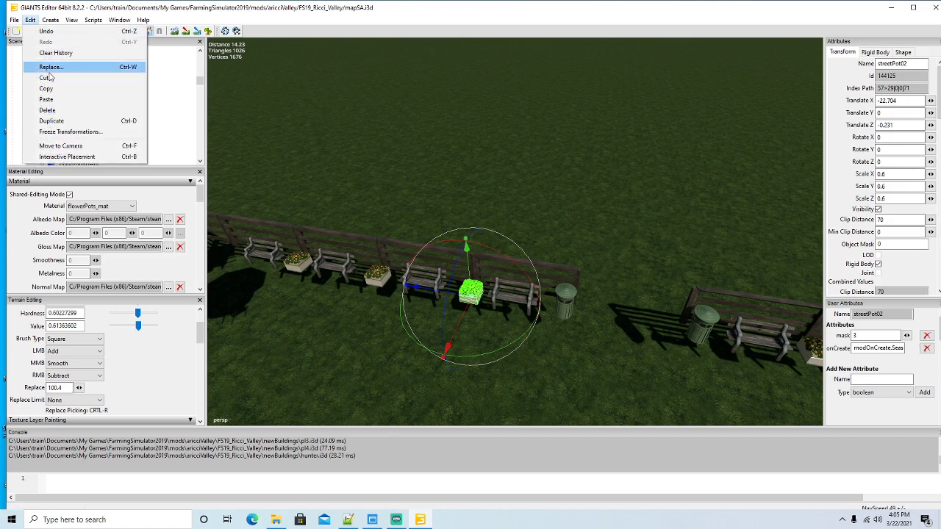
click(43, 71)
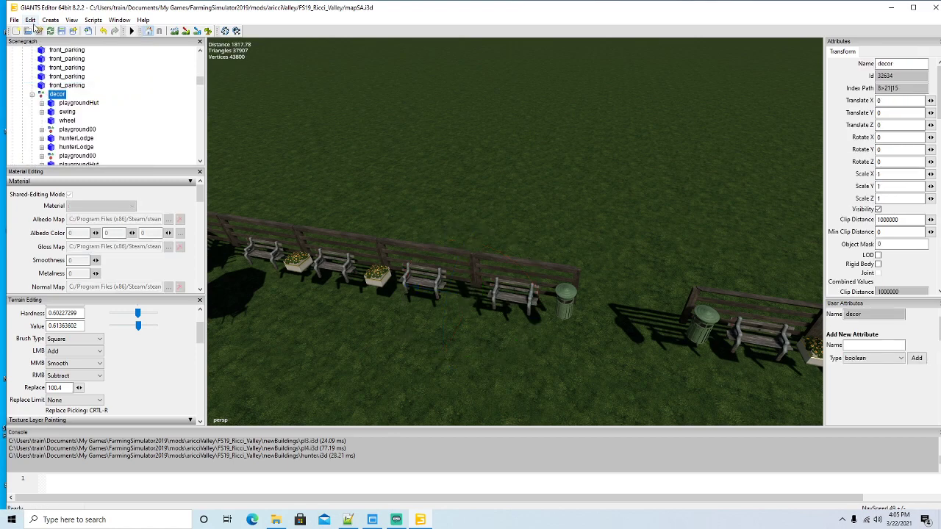
click(30, 19)
click(46, 100)
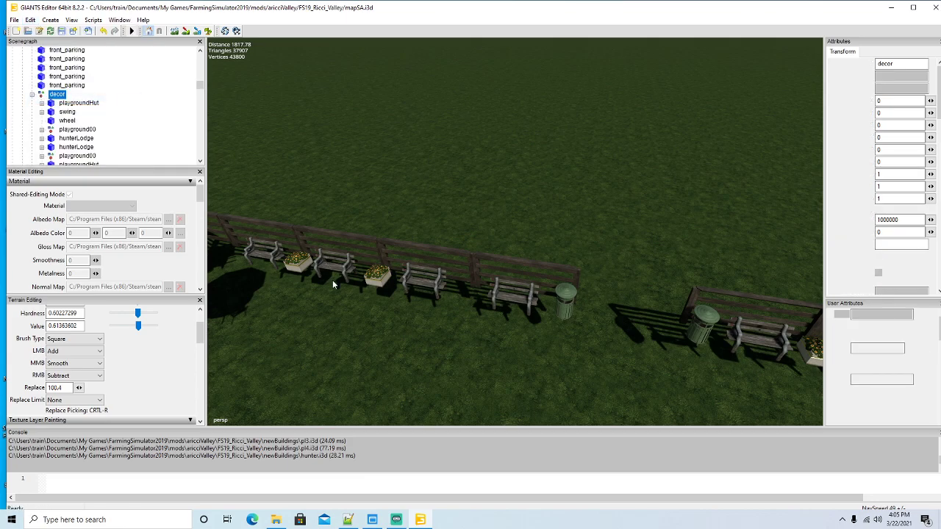
Place bench01 from the decor group in the house-side corner of the sand playground, at Translate X about -719.5, Z about 766.7
drag(406, 314, 467, 223)
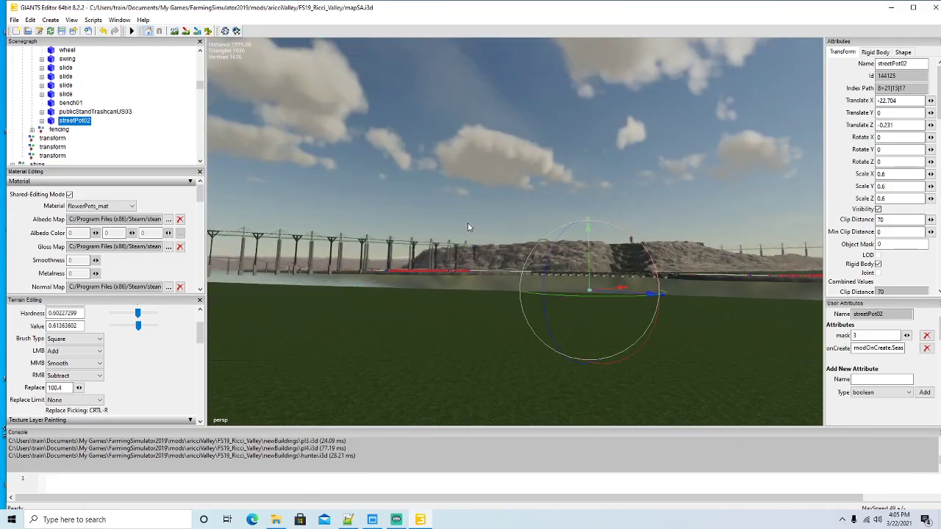
key(w)
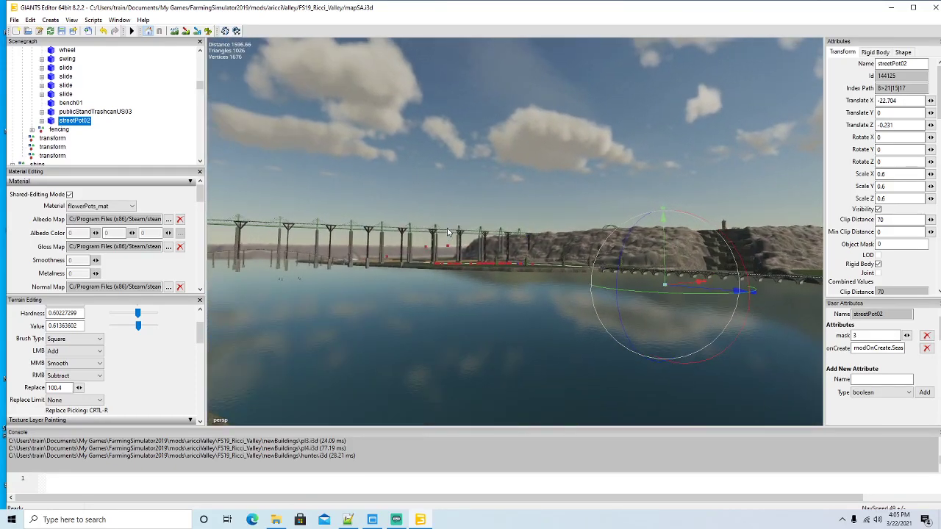
drag(448, 232, 594, 236)
key(w)
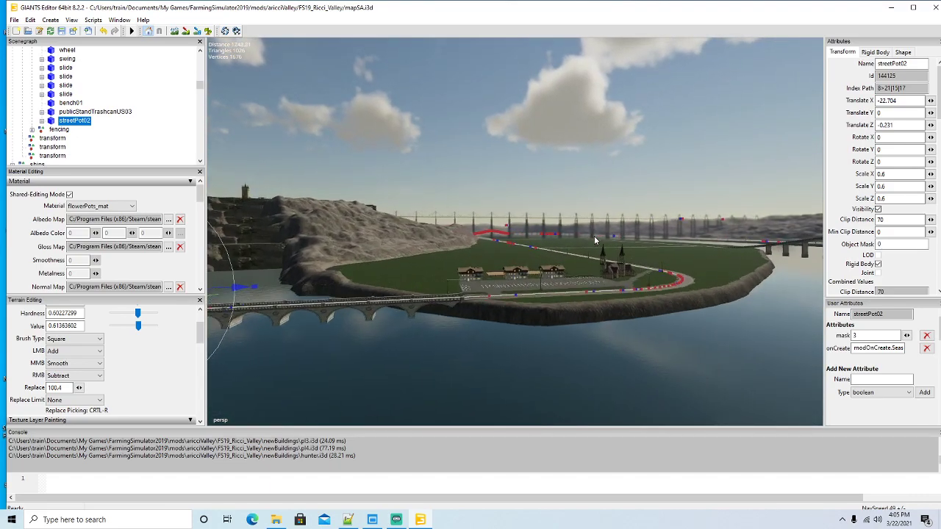
key(w)
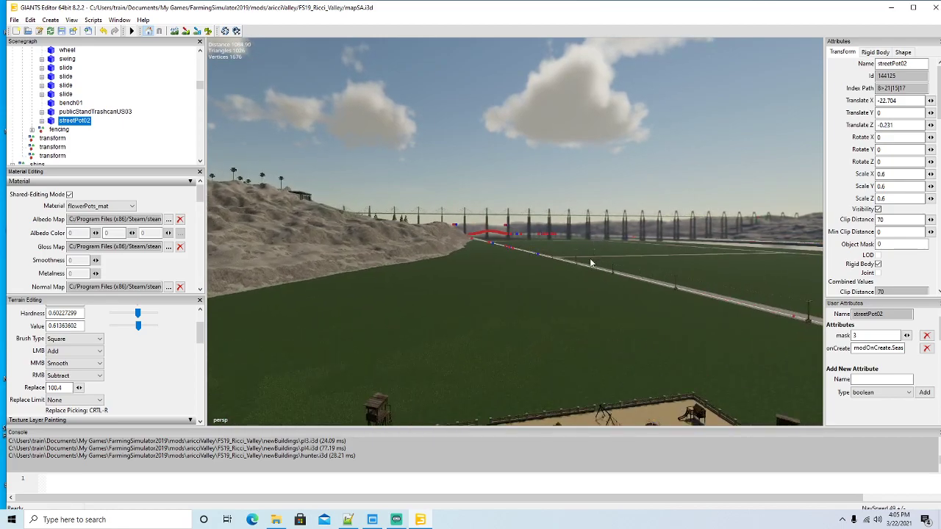
key(w)
drag(590, 259, 367, 286)
click(67, 103)
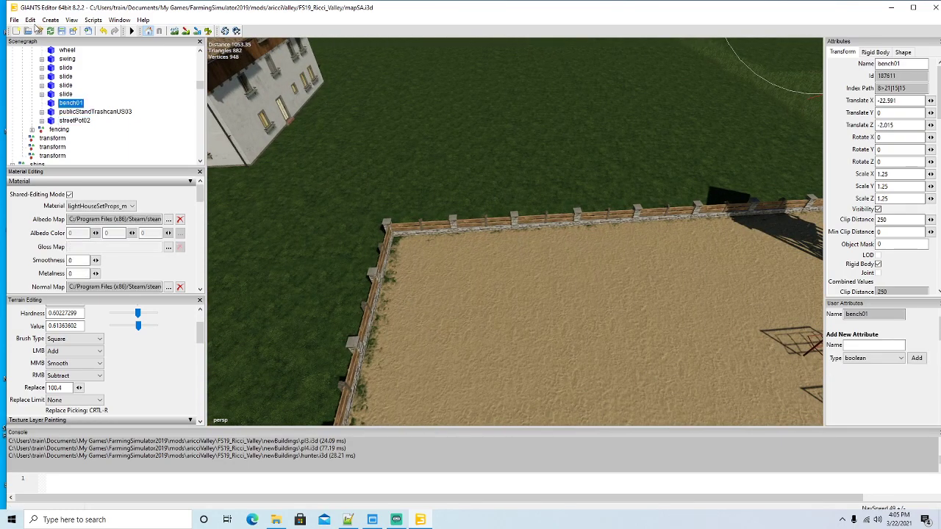
click(30, 20)
click(67, 156)
click(432, 245)
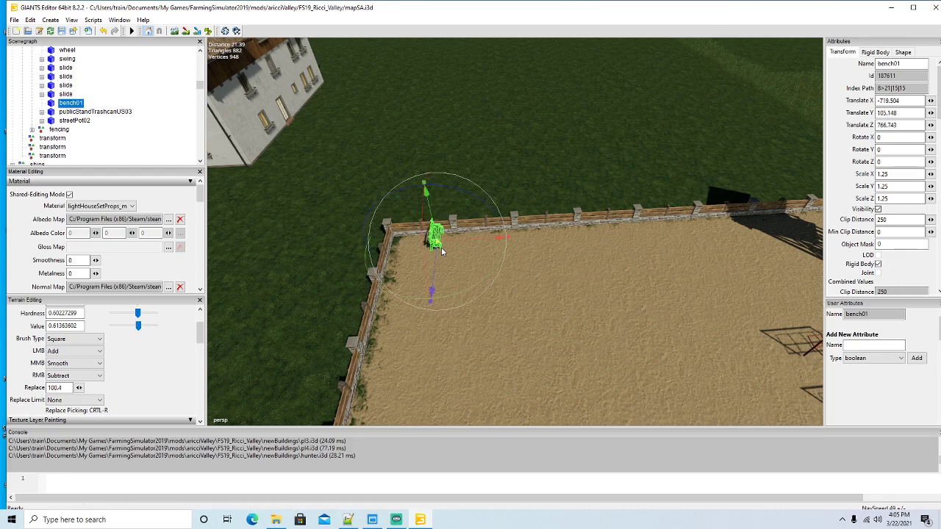
Turn the corner bench parallel to the fence with Rotate Y -90 and shift it to Translate X about -719.8
scroll(501, 297, up, 5)
drag(476, 252, 435, 228)
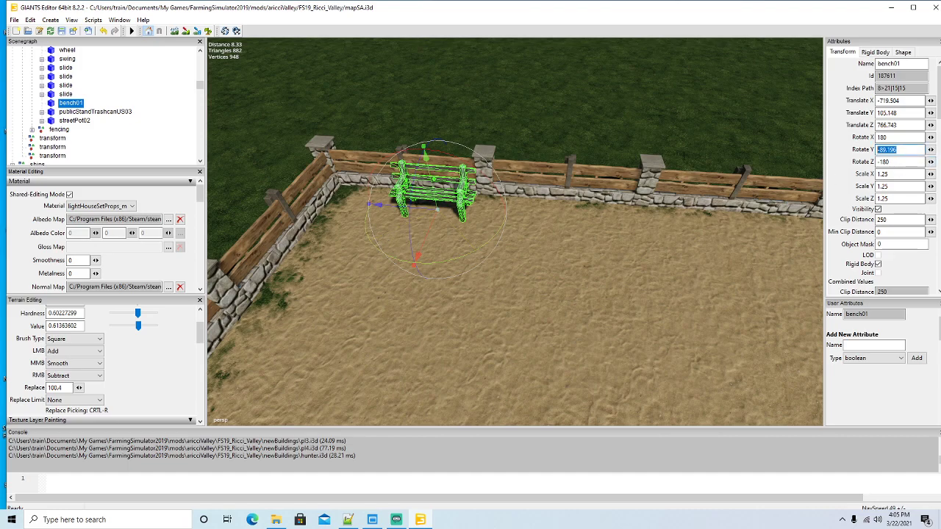
text(-90)
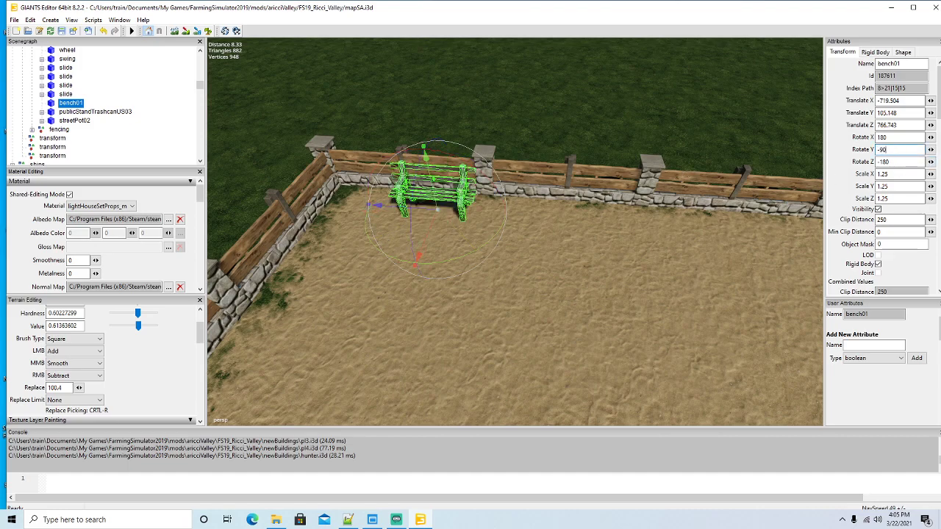
drag(397, 212, 383, 211)
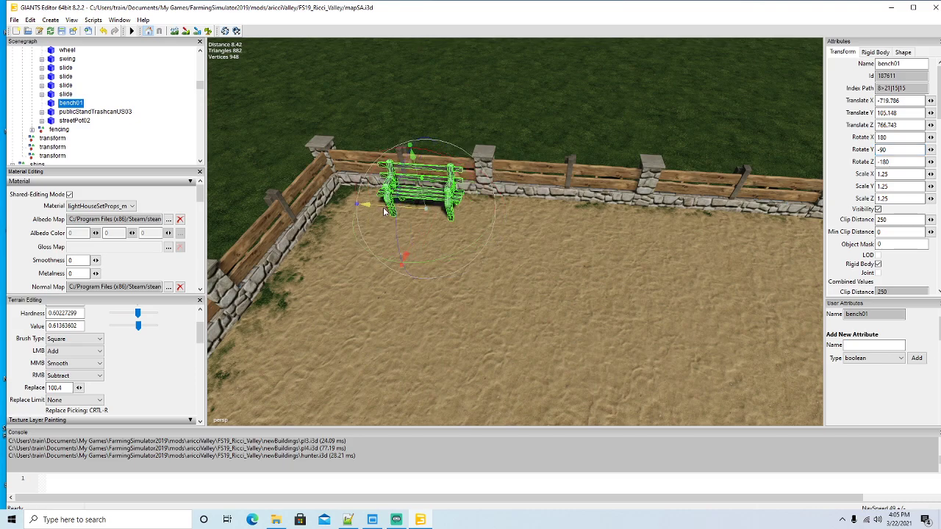
Duplicate the corner bench and move the copy along the fence to Translate X about -714.1
scroll(427, 267, down, 5)
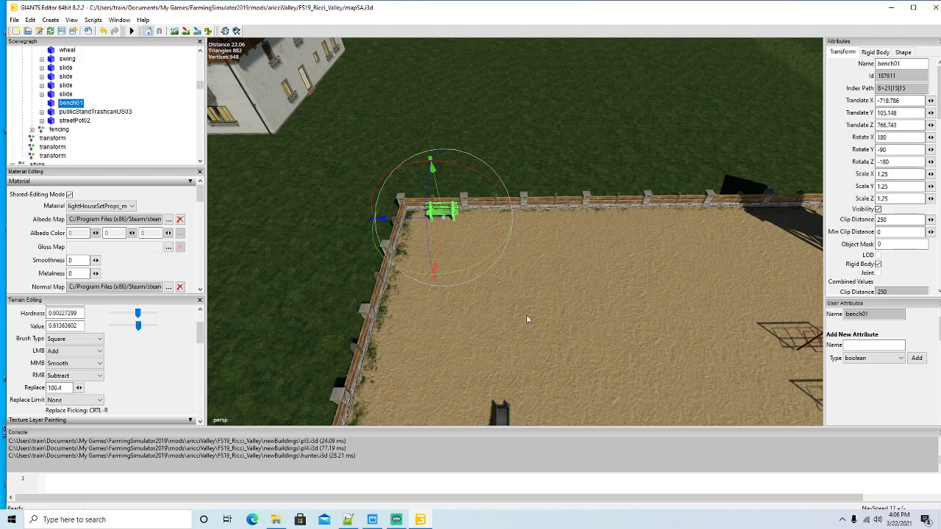
scroll(526, 315, up, 3)
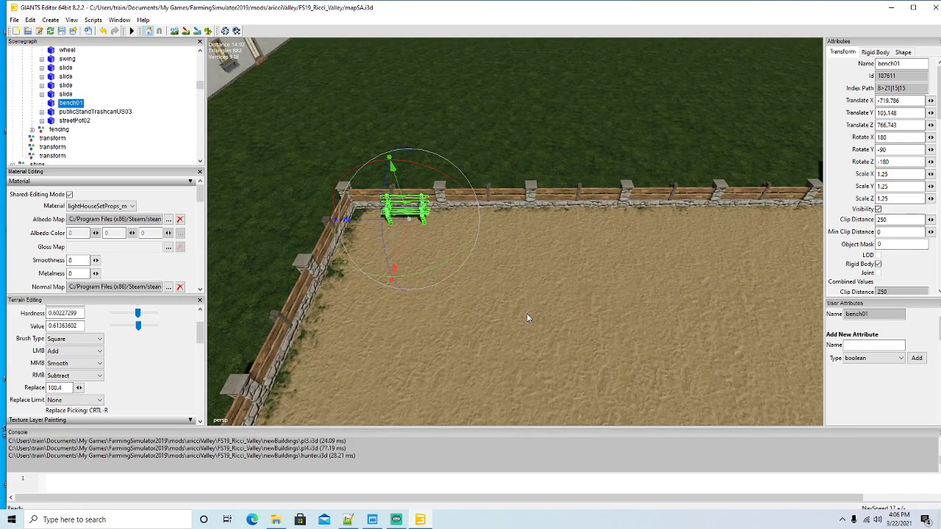
key(ctrl+d)
drag(393, 222, 501, 227)
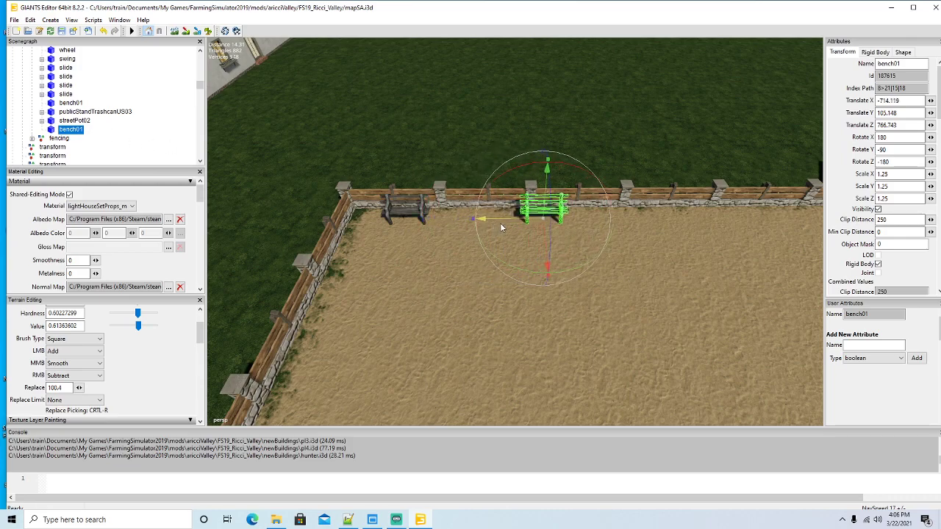
Place the publicStandTrashcanUS03 from the decor group in the fence corner beside the first bench, at Translate X about -721.9, Z about 766.5
click(54, 113)
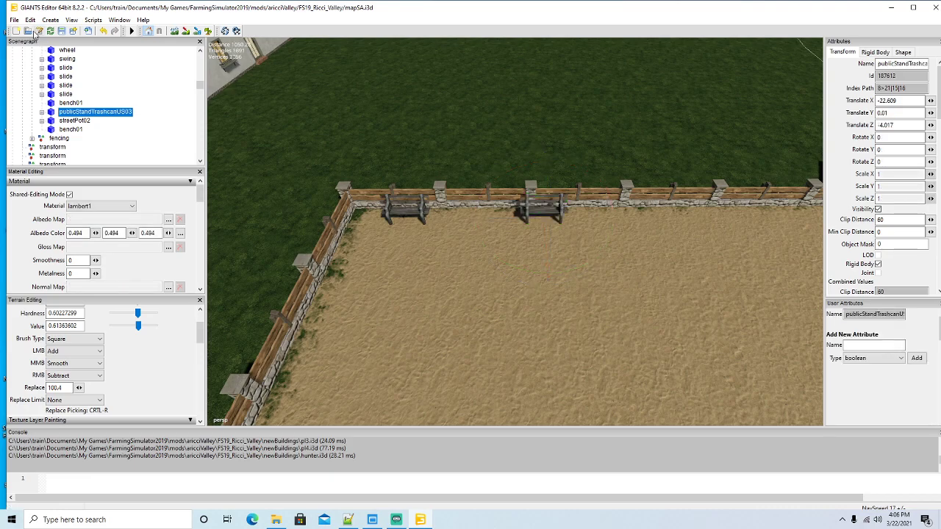
click(31, 20)
click(67, 157)
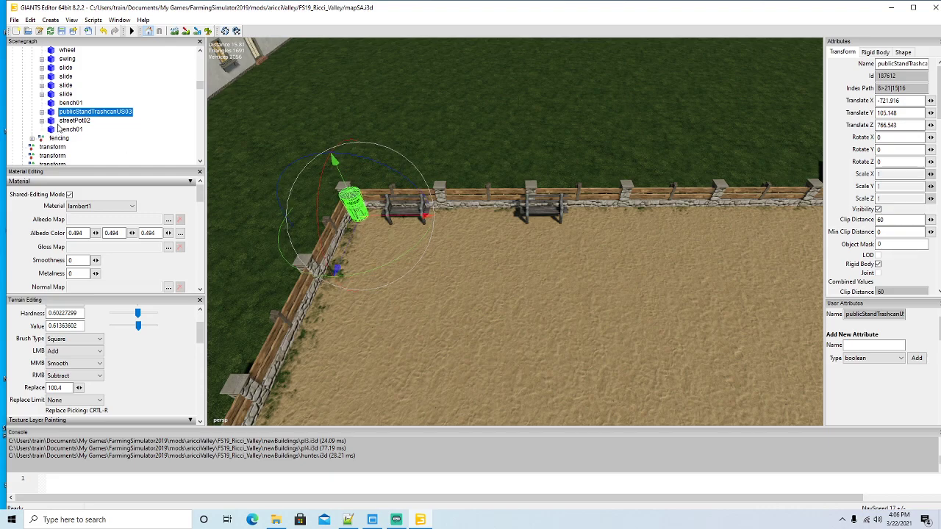
Place the streetPot02 flower pot between the two benches at Translate X about -717.1, Z about 766.5
click(73, 120)
click(30, 20)
click(88, 156)
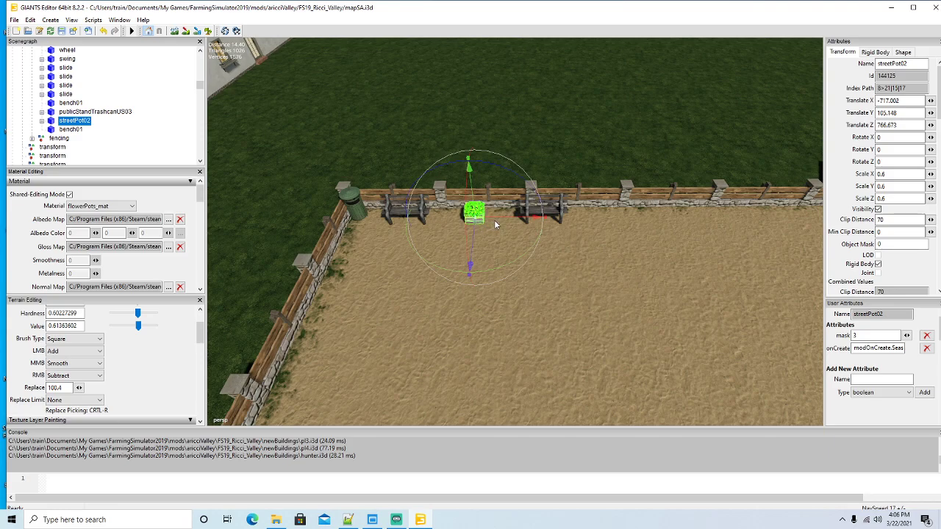
drag(499, 219, 497, 260)
scroll(498, 230, up, 4)
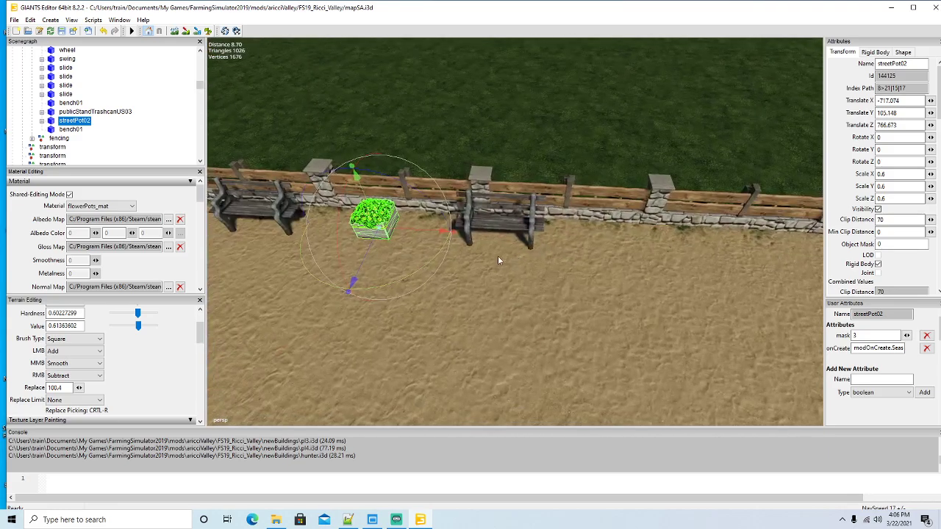
drag(383, 249, 376, 242)
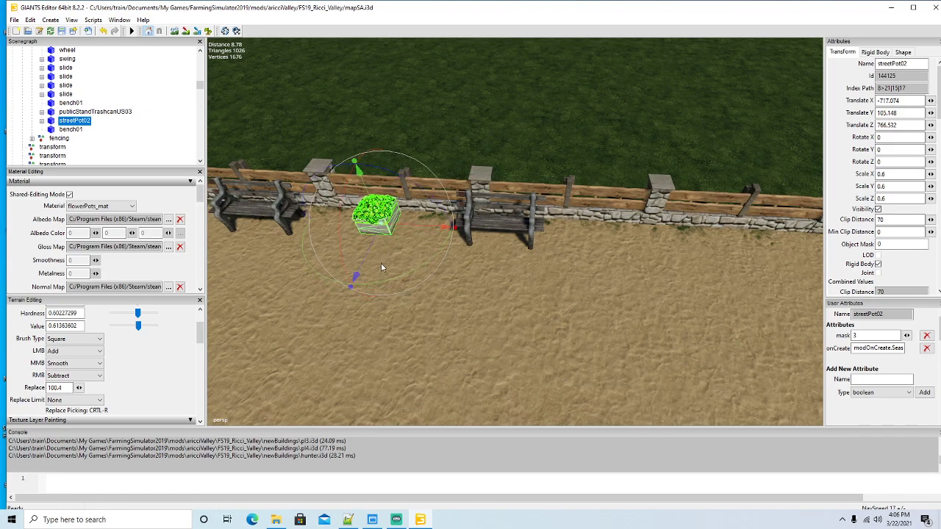
Extend the row along the fence with a flower pot copy at Translate X about -710.7 and a bench copy at about -707.7
scroll(382, 267, down, 4)
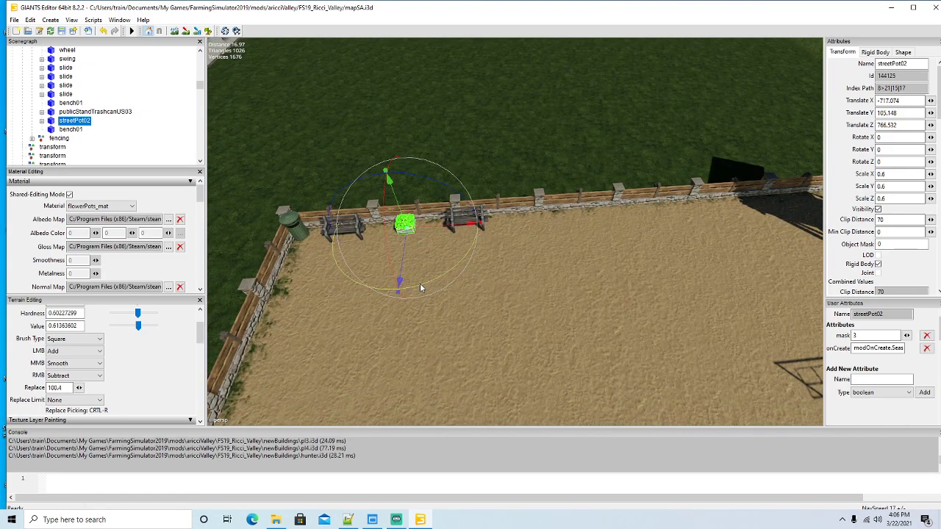
key(ctrl+d)
drag(457, 230, 609, 233)
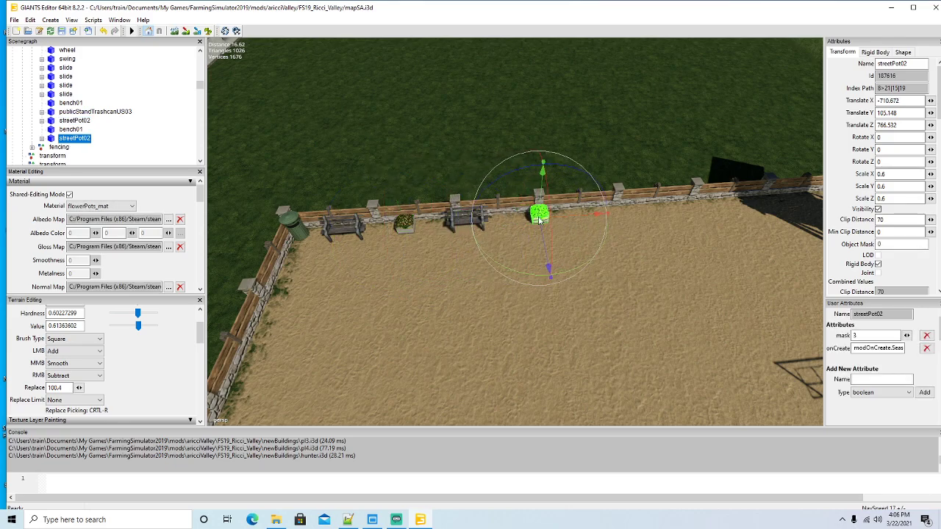
click(68, 129)
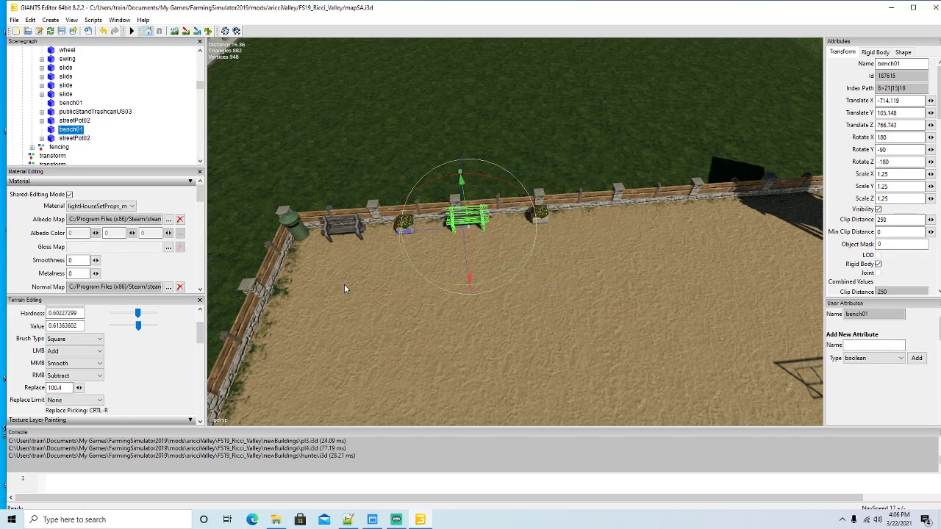
key(ctrl+d)
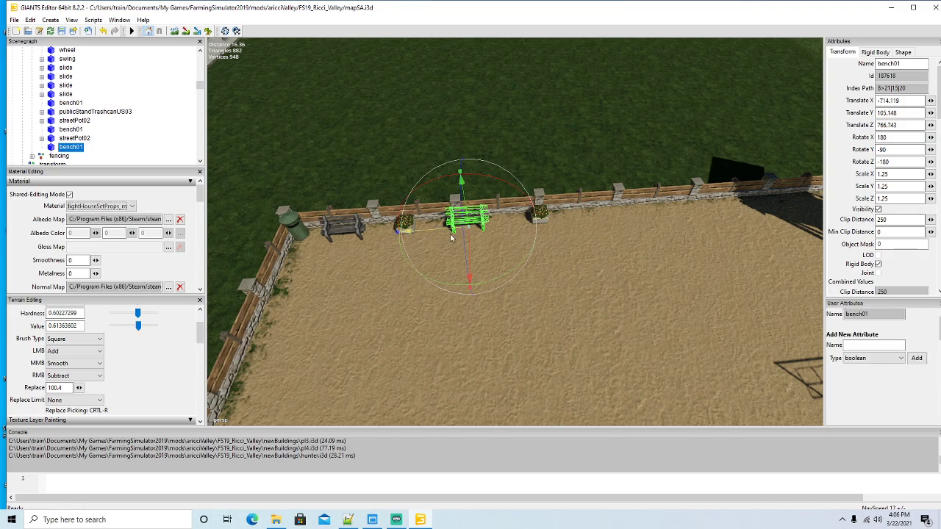
drag(425, 235, 525, 279)
drag(549, 235, 541, 261)
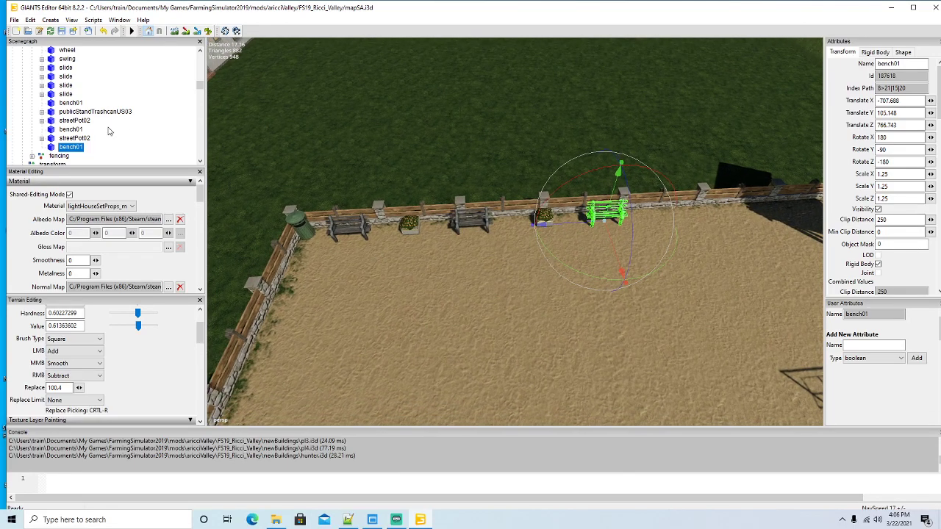
Continue the row with another flower pot copy at Translate X about -704.1 and a bench copy at about -700.2
click(64, 138)
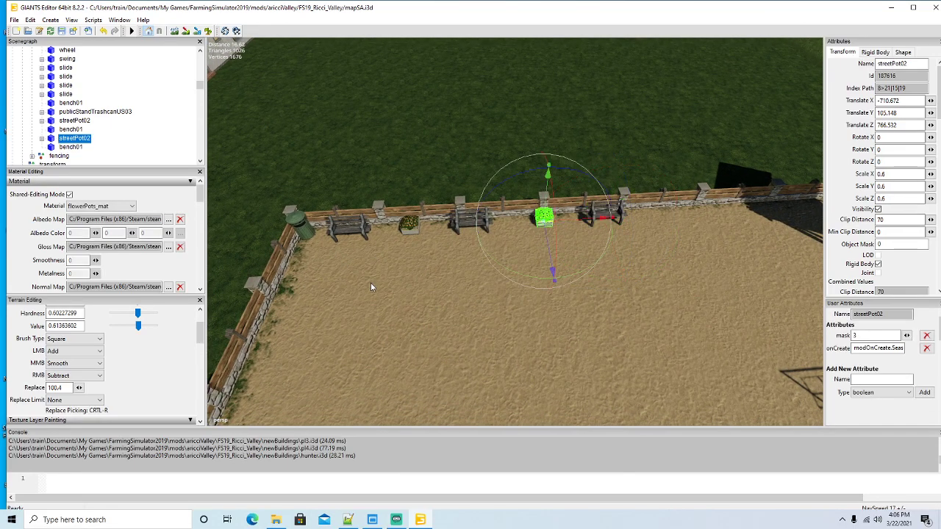
key(ctrl+d)
drag(599, 224, 742, 219)
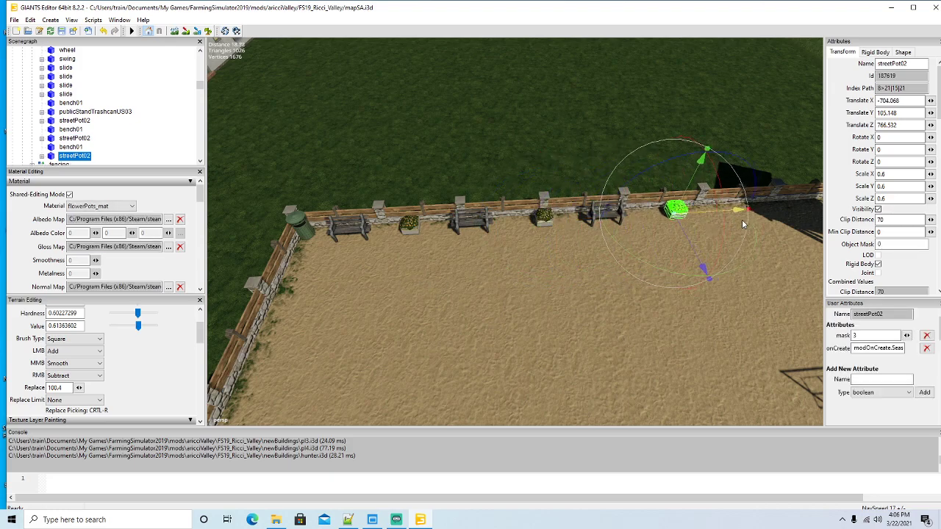
click(52, 147)
key(ctrl+d)
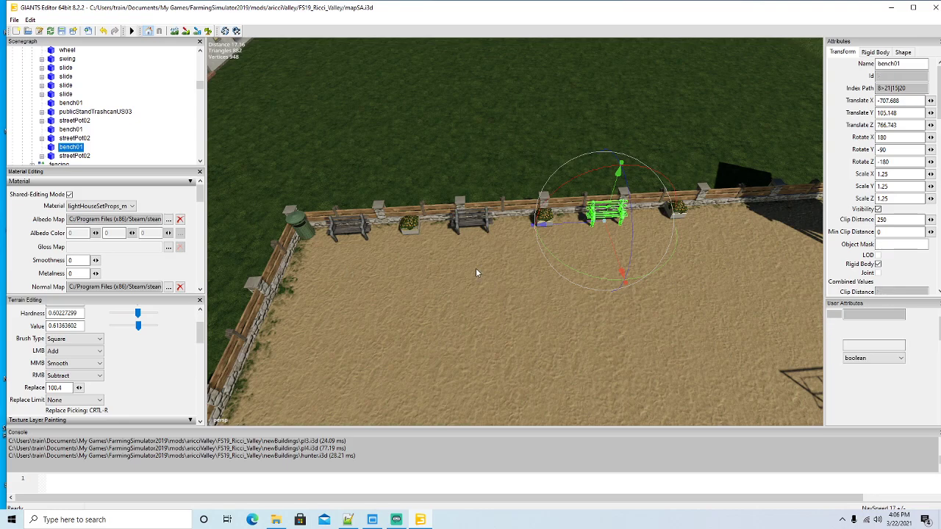
drag(571, 223, 676, 256)
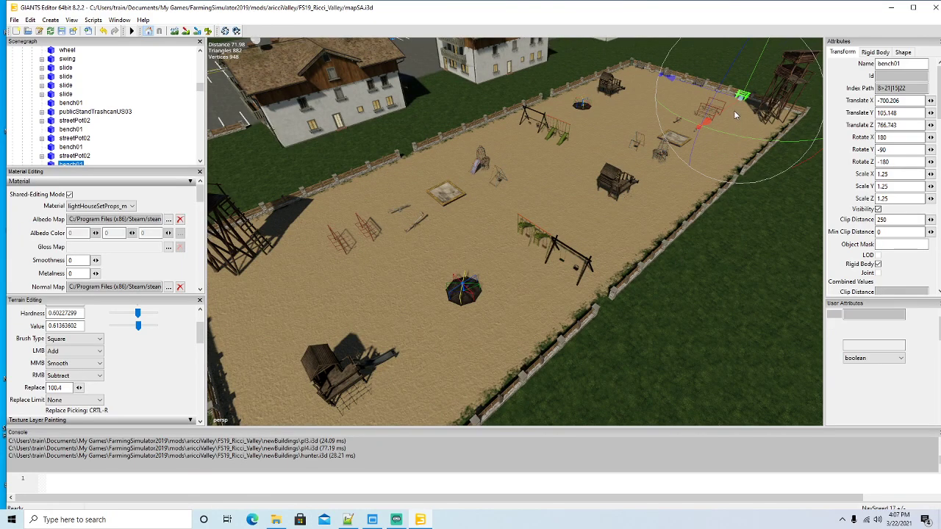
Paste a copy of the last bench and move it to the playground's opposite end, at Translate Z about 839.6
key(ctrl+v)
drag(281, 339, 261, 370)
scroll(90, 114, up, 2)
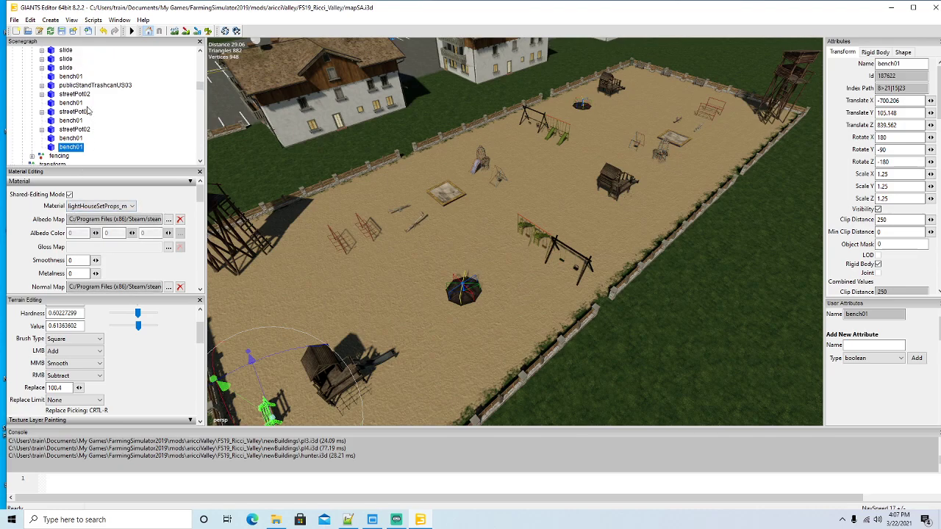
Copy the corner trash can to the opposite end near the new bench, at Translate X about -703.7, Z about 838.5
click(57, 87)
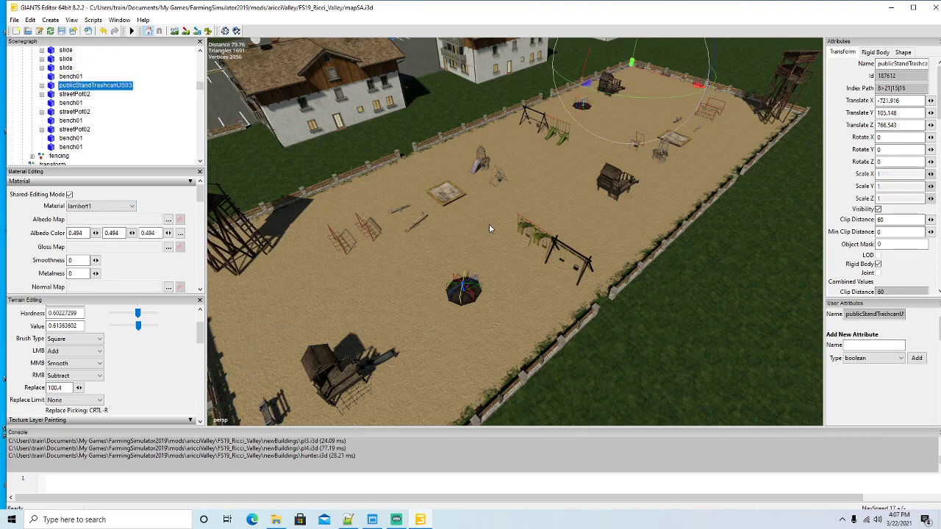
key(ctrl+c)
key(ctrl+v)
drag(626, 69, 194, 358)
alt+drag(294, 331, 390, 283)
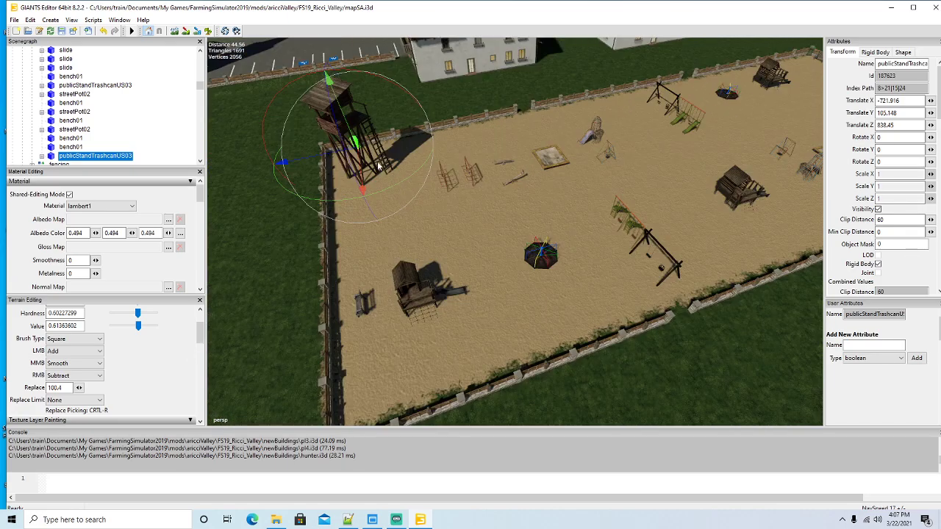
drag(360, 162, 375, 283)
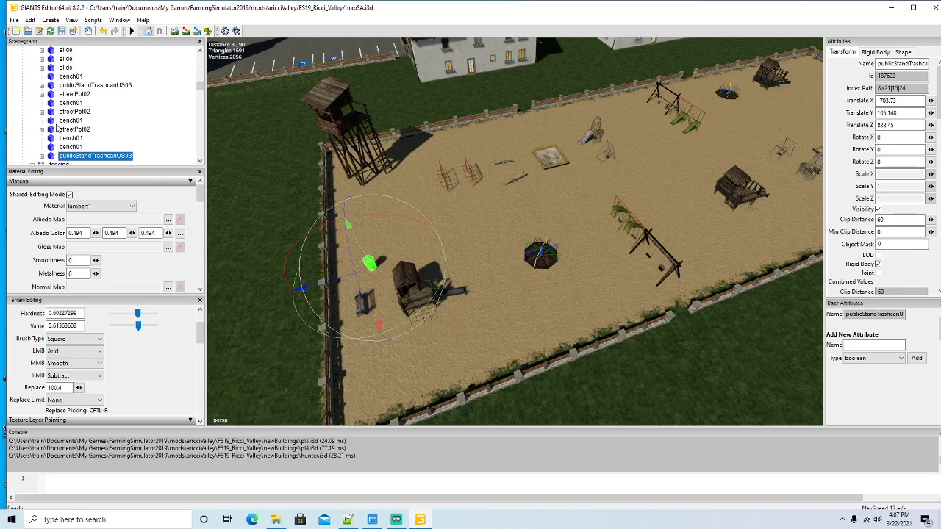
Copy the last flower pot of the row to the opposite end beside the bench, at Translate Z about 840.4
click(74, 129)
alt+drag(693, 279, 735, 276)
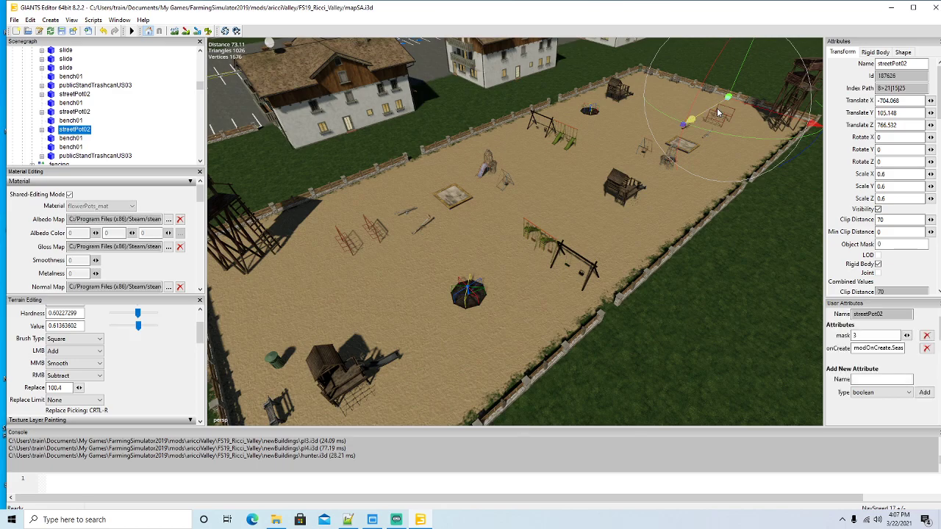
click(591, 178)
drag(452, 284, 109, 409)
alt+drag(383, 360, 712, 318)
scroll(497, 335, up, 3)
scroll(497, 332, up, 2)
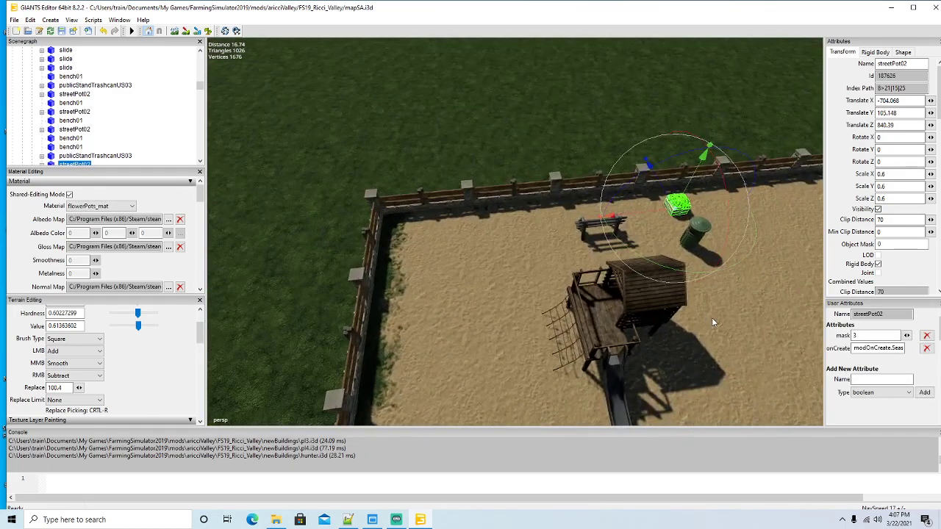
Move the copied trash can into the fence corner at Translate X about -691.8, Z about 841.1
scroll(129, 146, down, 1)
click(54, 130)
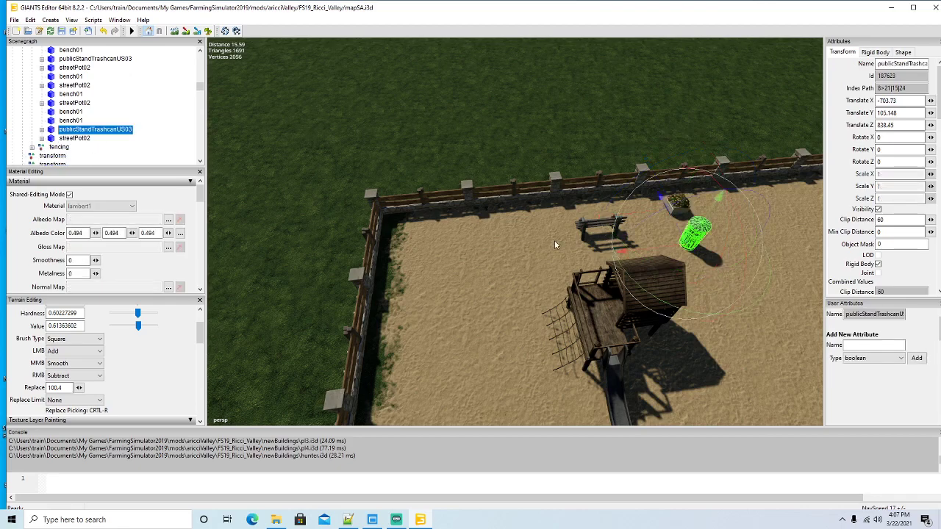
drag(661, 249, 399, 182)
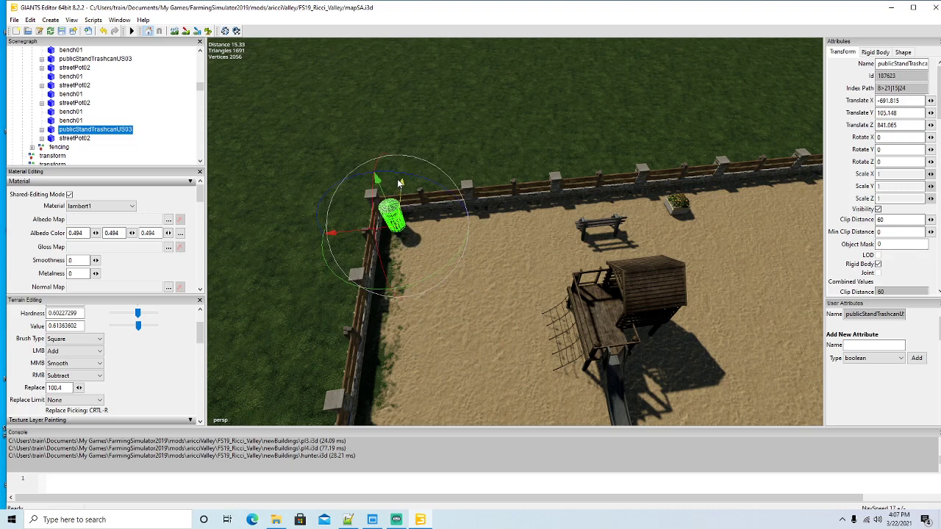
Turn the copied bench to Rotate Y 90 and move it beside the corner trash can, at Translate X about -695, Z about 841.1
click(65, 120)
drag(607, 297, 712, 187)
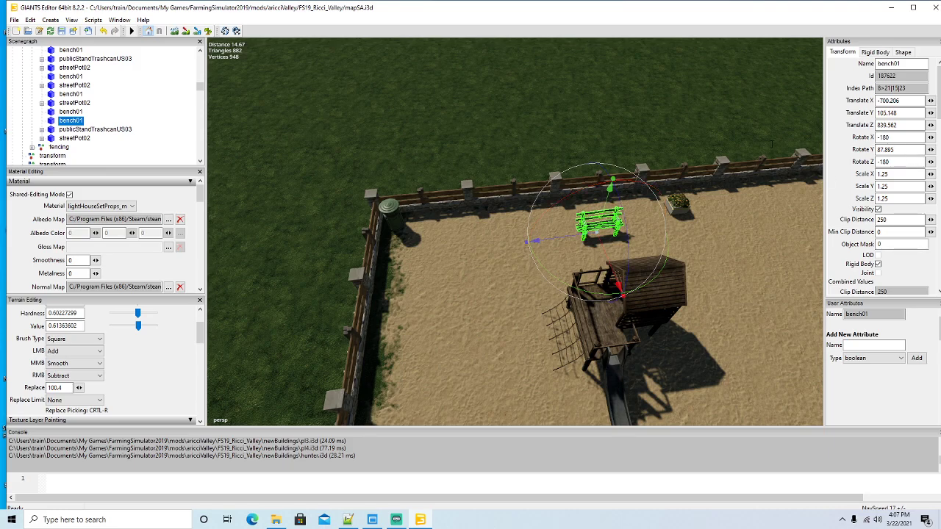
text(90)
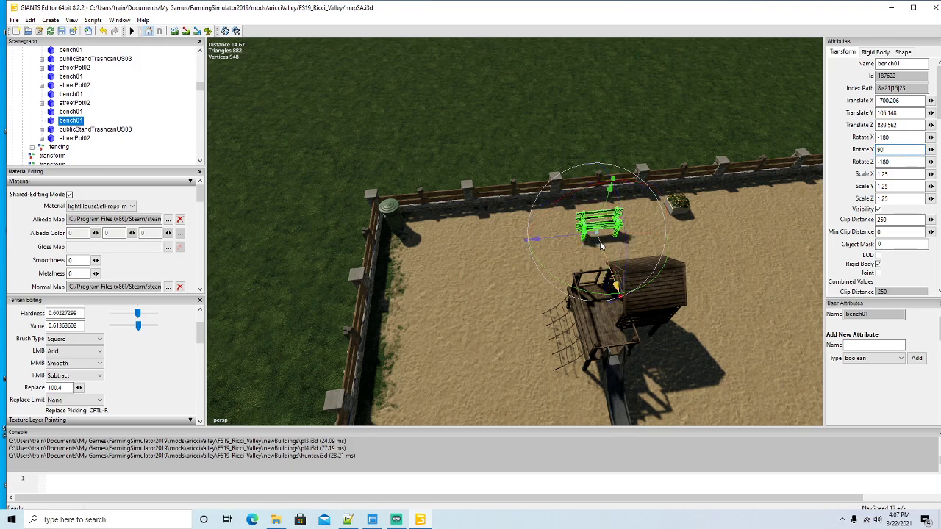
drag(602, 245, 429, 224)
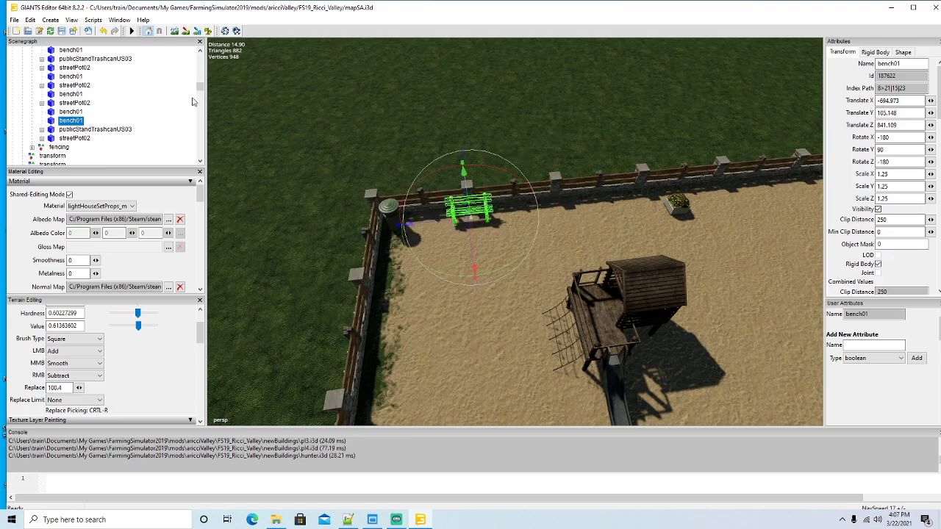
Move the copied flower pot next to the bench along the fence, at Translate X about -698.8, Z about 840.9
click(52, 138)
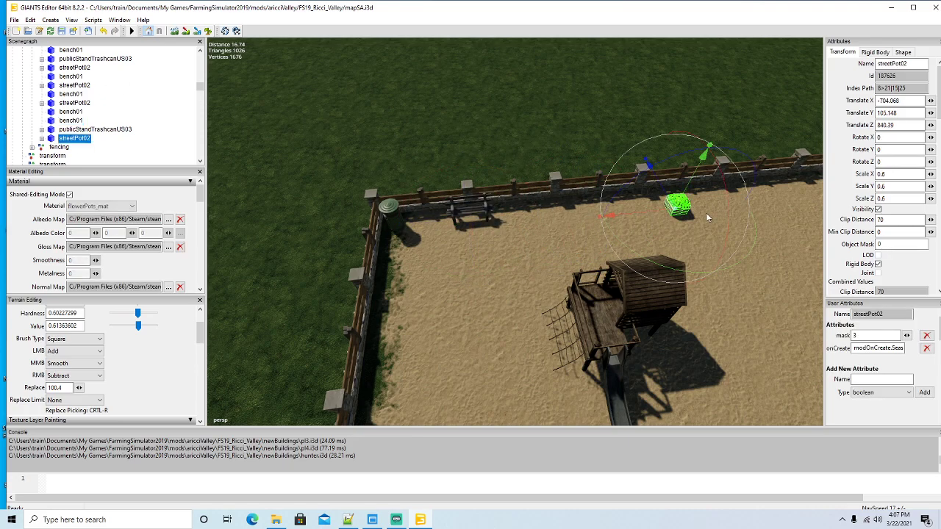
drag(664, 197, 535, 212)
drag(630, 248, 669, 264)
Duplicate this bench and flower pot along the fence, the bench to Translate X about -702.8 and the pot to about -706.7
scroll(670, 264, down, 3)
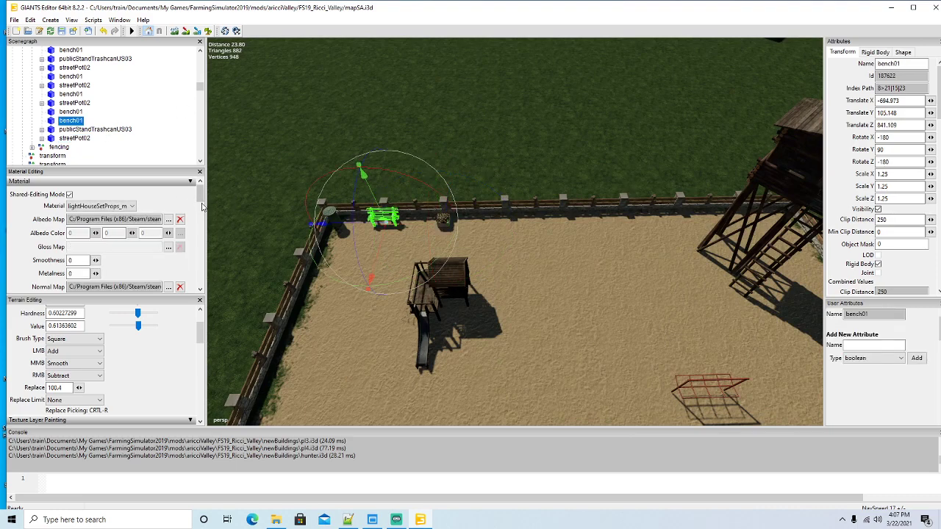
key(ctrl+d)
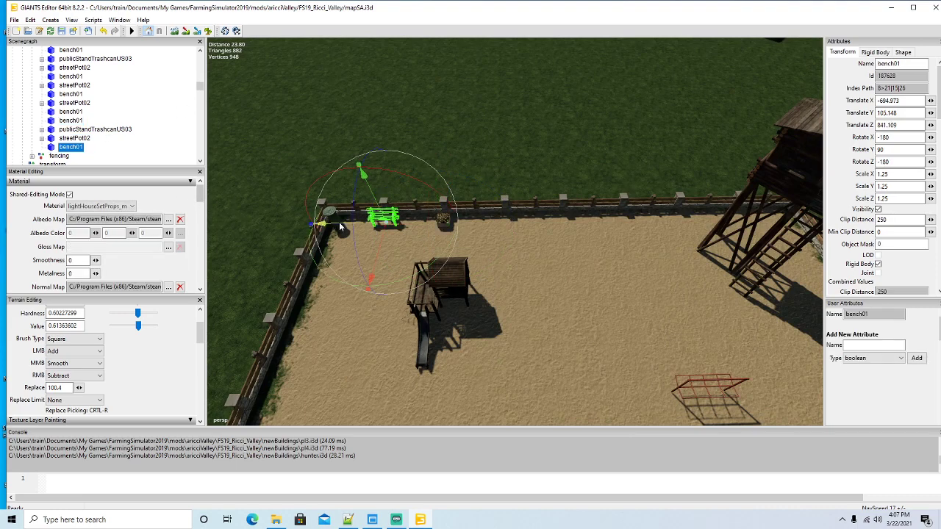
drag(337, 221, 472, 239)
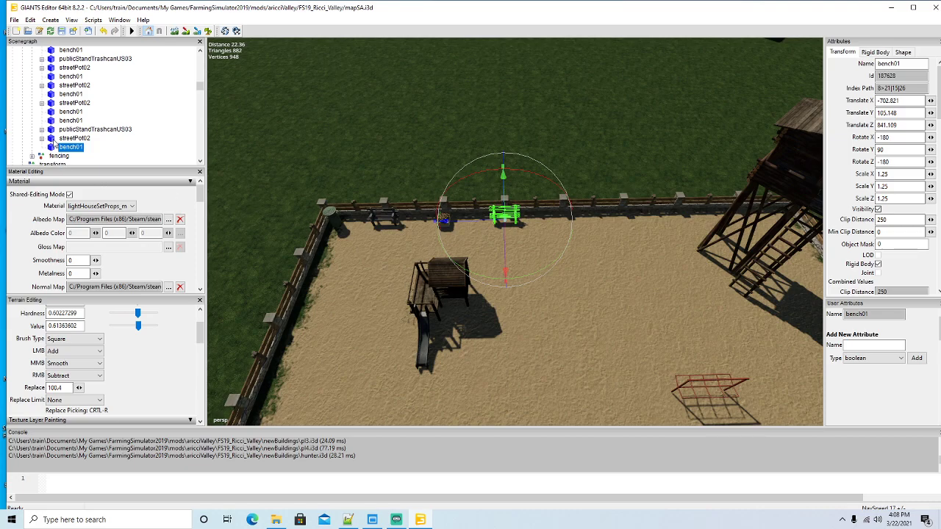
click(54, 139)
key(ctrl+d)
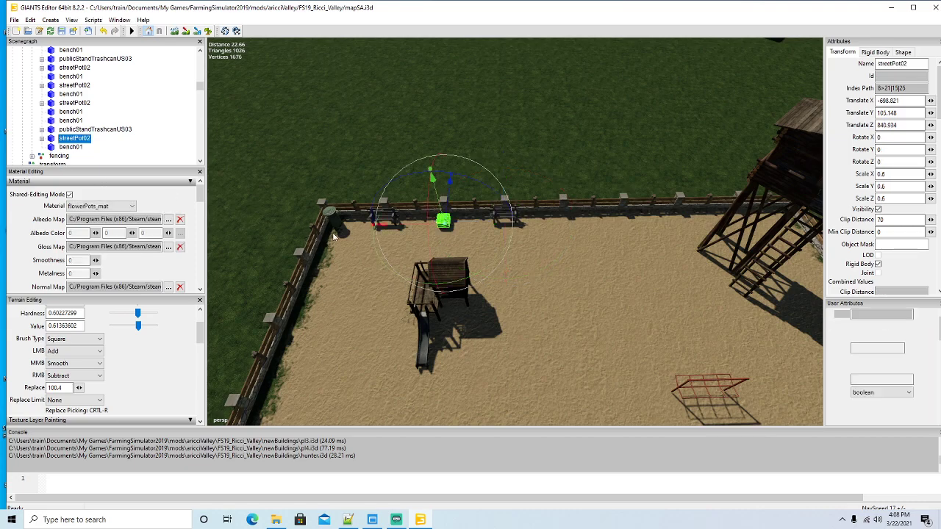
drag(409, 223, 547, 238)
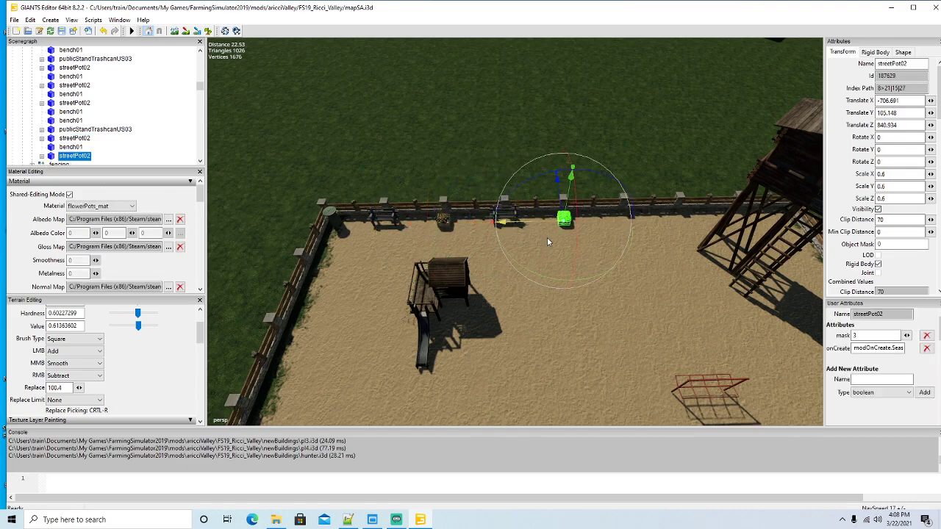
Duplicate the bench between the two flower pots and move the copy along the fence past the last pot, to Translate X about -710.7
click(54, 147)
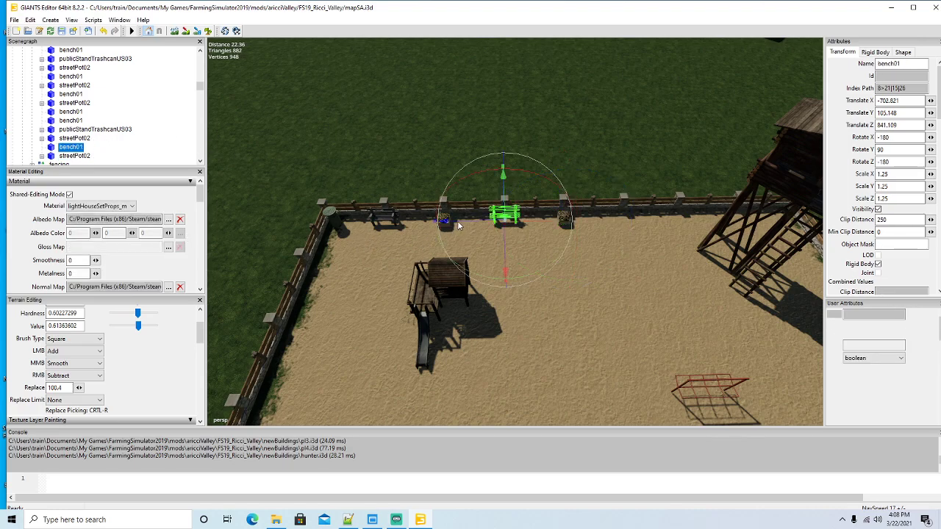
key(ctrl+d)
drag(506, 226, 593, 238)
Save the map scene with the furnished playground
scroll(596, 255, down, 5)
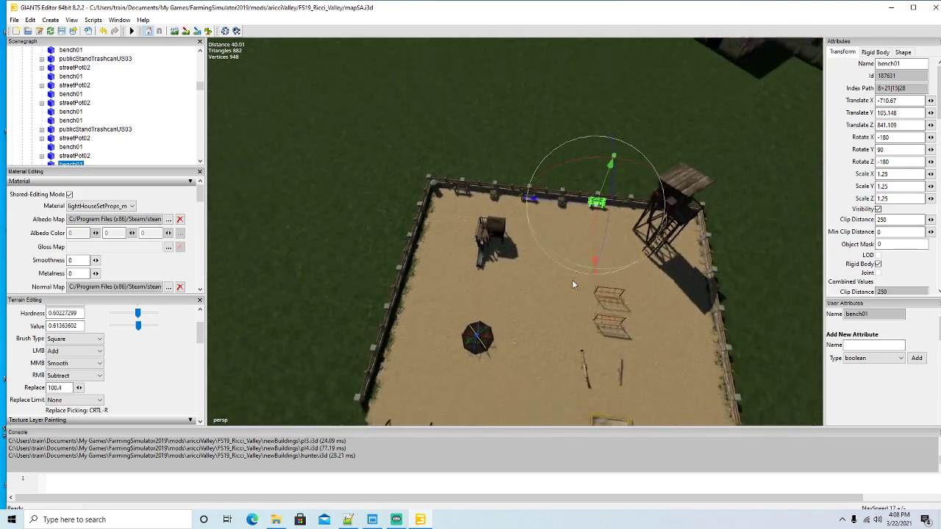
drag(562, 292, 702, 306)
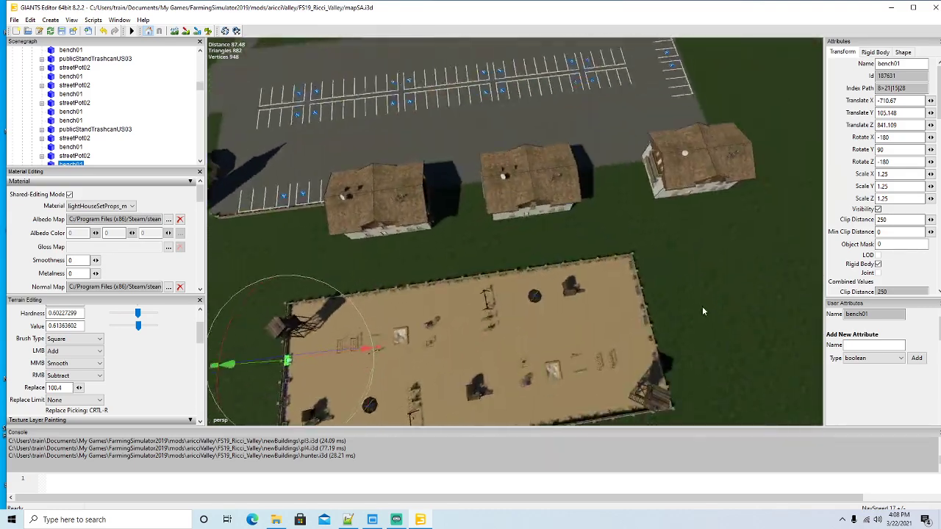
drag(647, 256, 561, 217)
scroll(561, 217, down, 5)
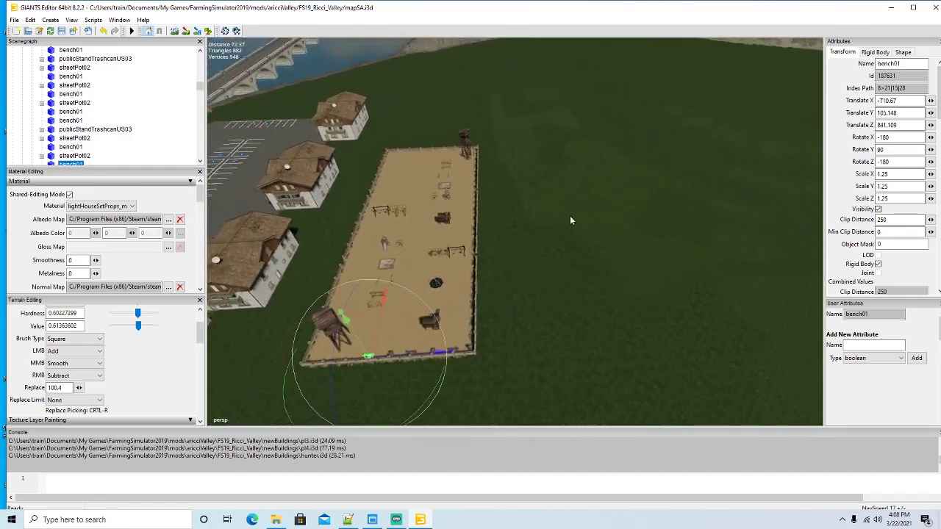
scroll(566, 227, up, 2)
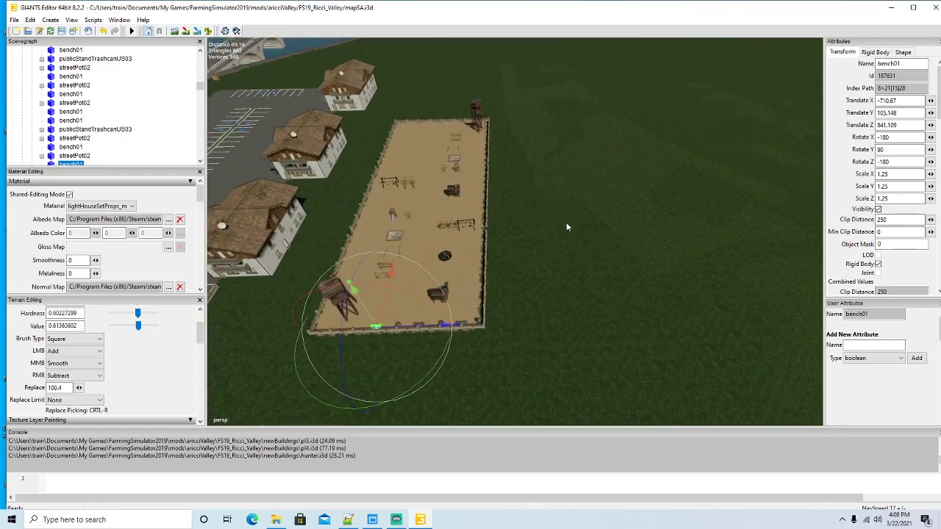
click(62, 32)
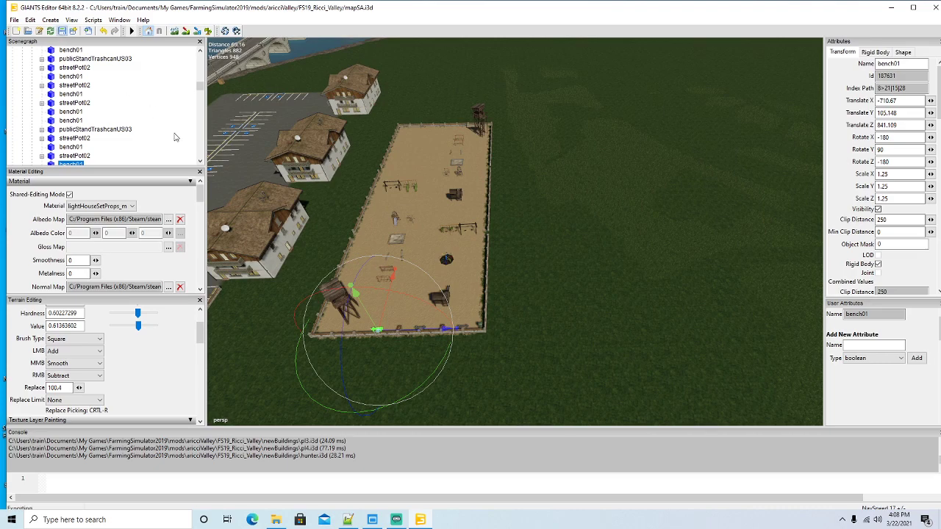
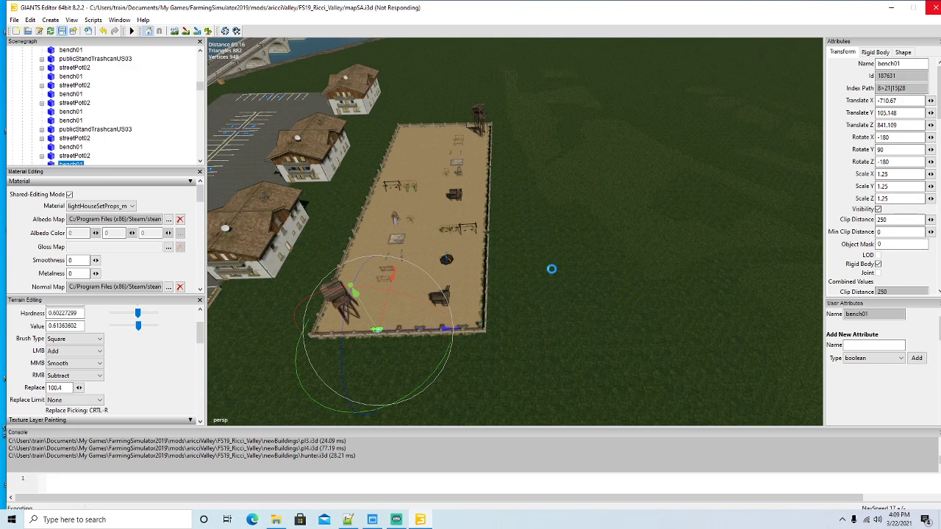
Survey the playground, houses, parking lot and church from several sides, and examine the open grass beyond the fence as a site
scroll(552, 269, down, 5)
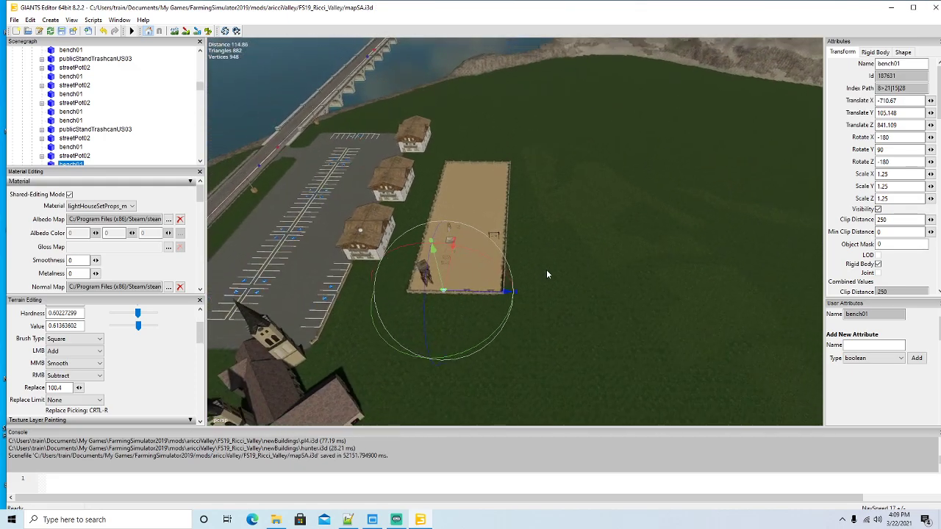
scroll(547, 269, down, 3)
mouse_move(546, 269)
mouse_down()
mouse_move(679, 271)
mouse_move(543, 276)
mouse_up()
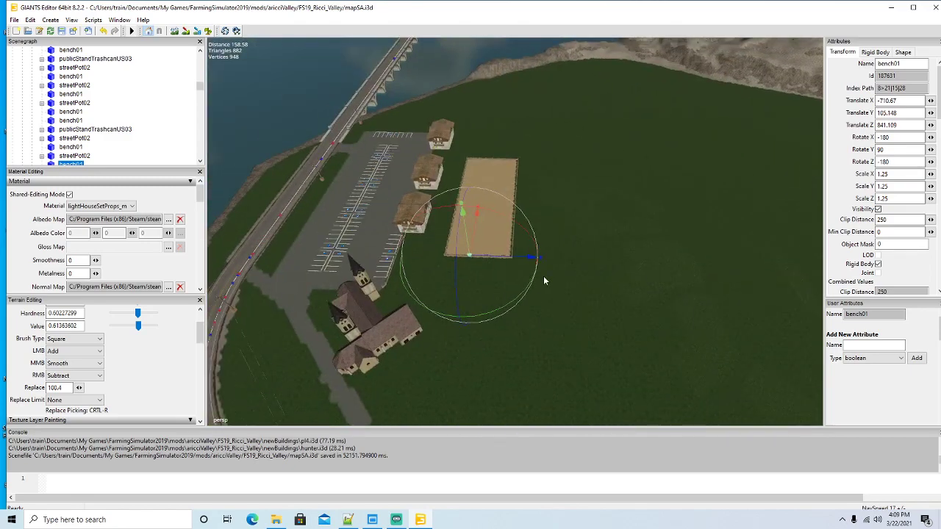
scroll(543, 279, down, 4)
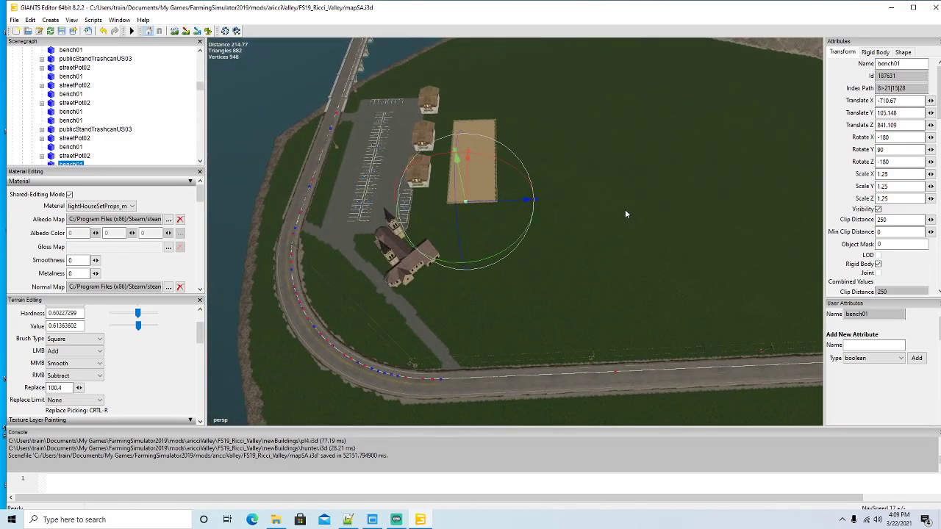
drag(575, 304, 647, 192)
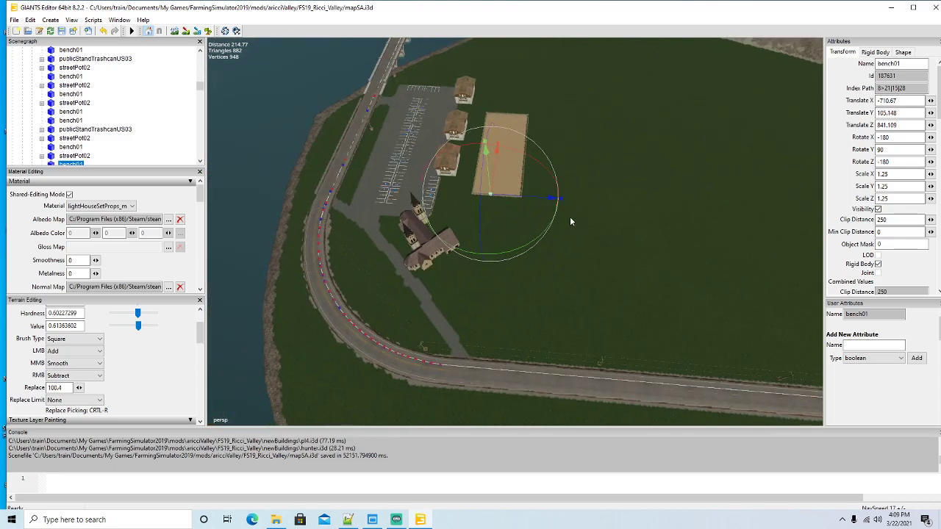
drag(571, 220, 515, 263)
drag(612, 269, 603, 236)
scroll(600, 258, up, 2)
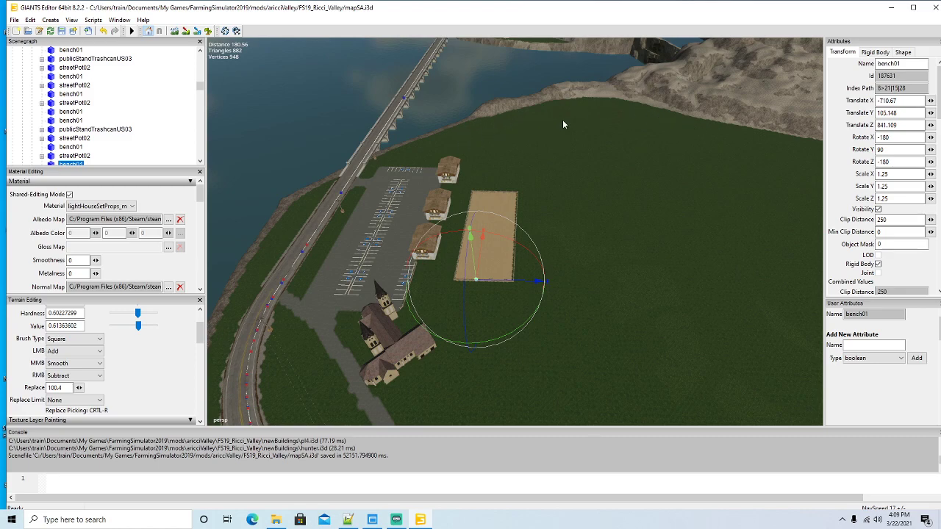
drag(555, 119, 529, 156)
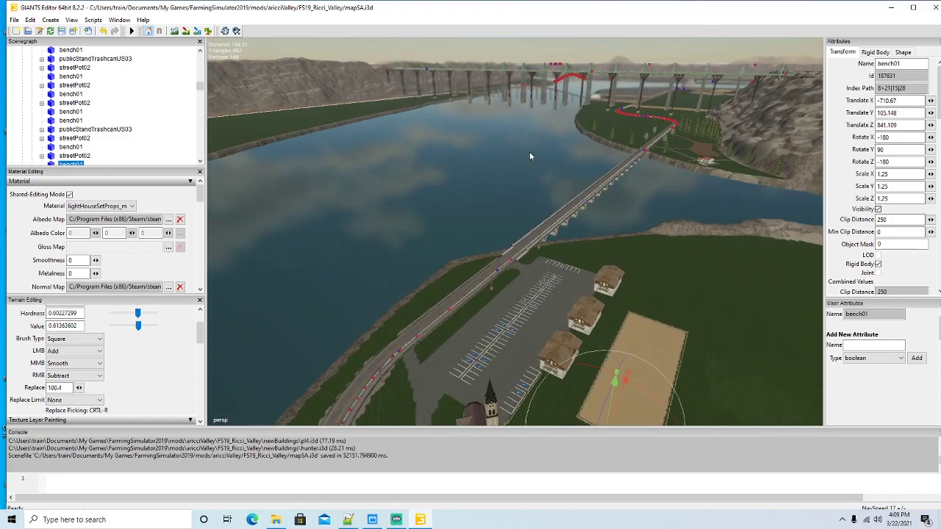
scroll(529, 156, up, 6)
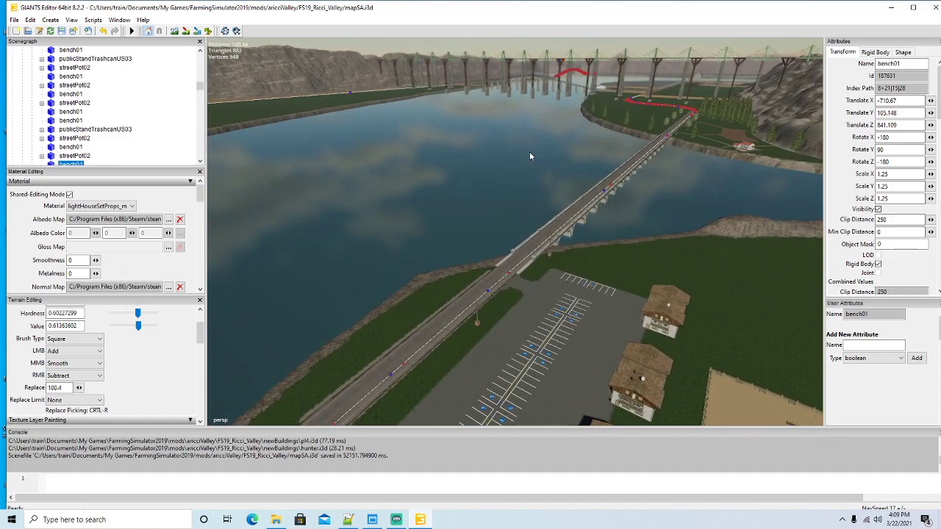
scroll(530, 156, up, 3)
drag(647, 182, 480, 195)
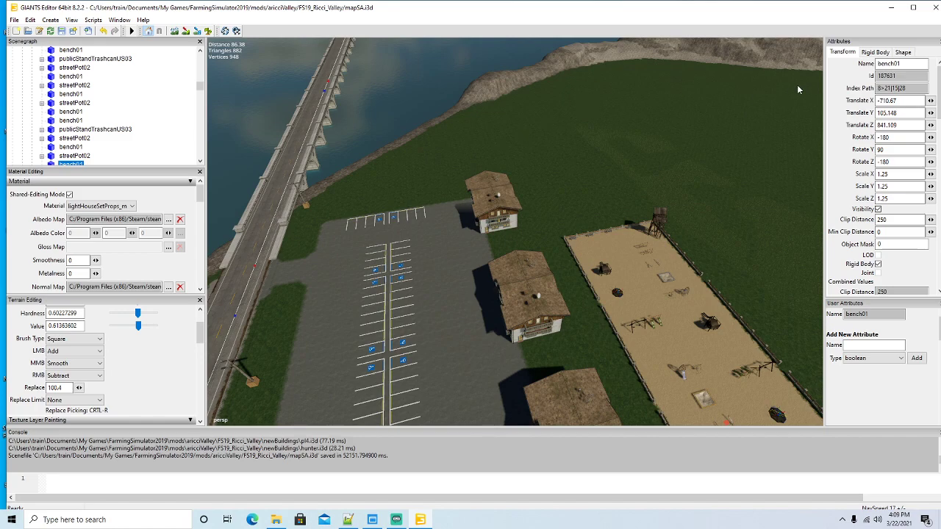
drag(508, 182, 584, 179)
scroll(600, 195, down, 5)
drag(457, 122, 507, 137)
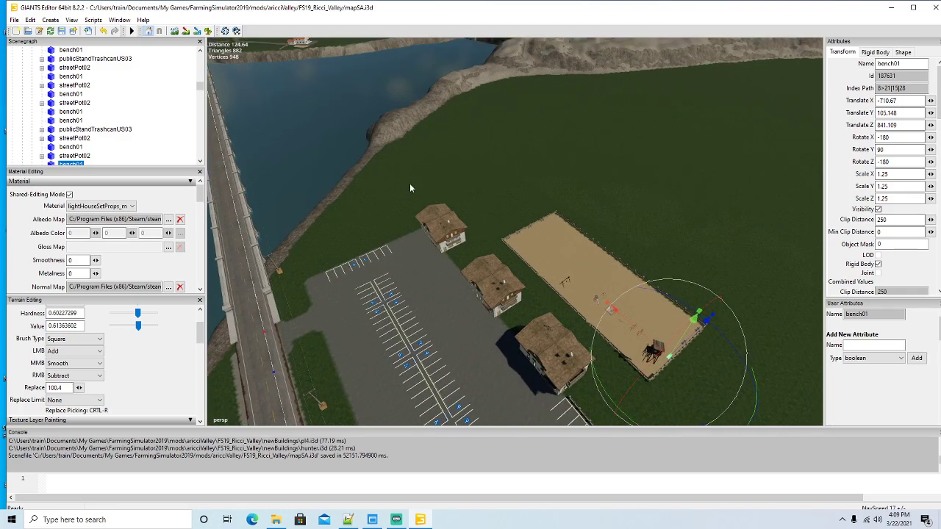
drag(466, 161, 493, 148)
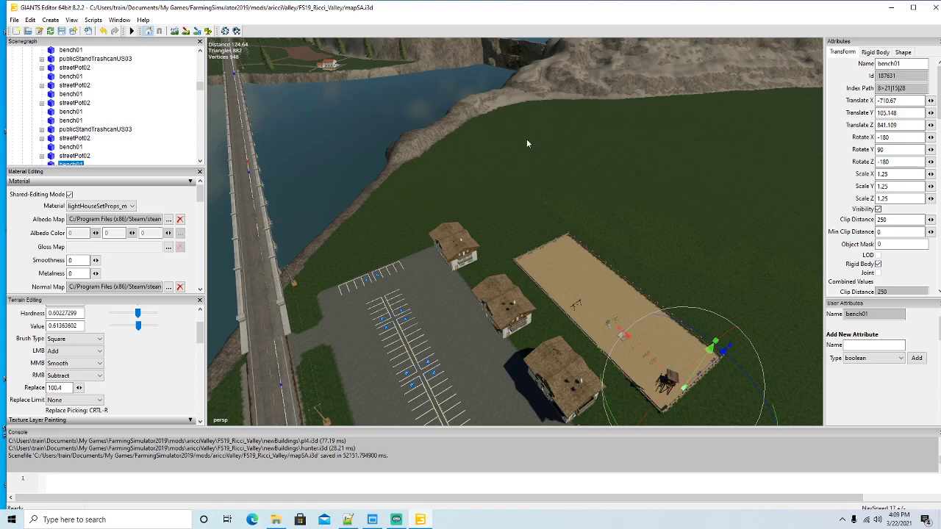
drag(517, 187, 564, 198)
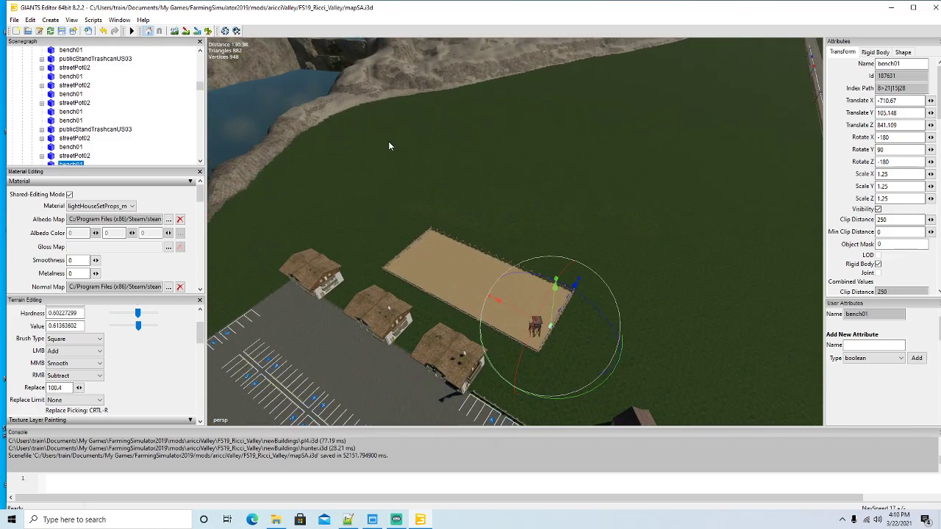
drag(390, 146, 320, 134)
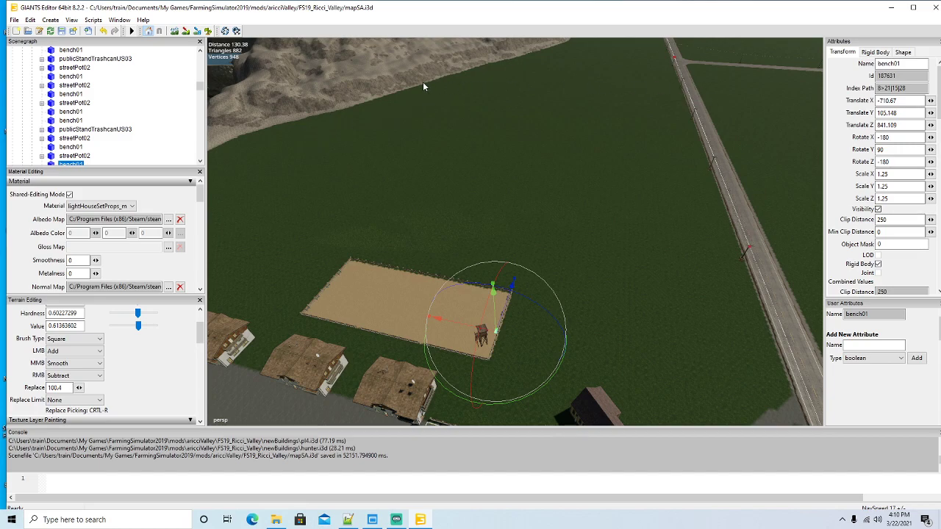
mouse_move(671, 236)
mouse_down()
mouse_move(604, 213)
mouse_move(692, 241)
mouse_move(685, 231)
mouse_up()
scroll(604, 213, up, 3)
scroll(686, 231, up, 3)
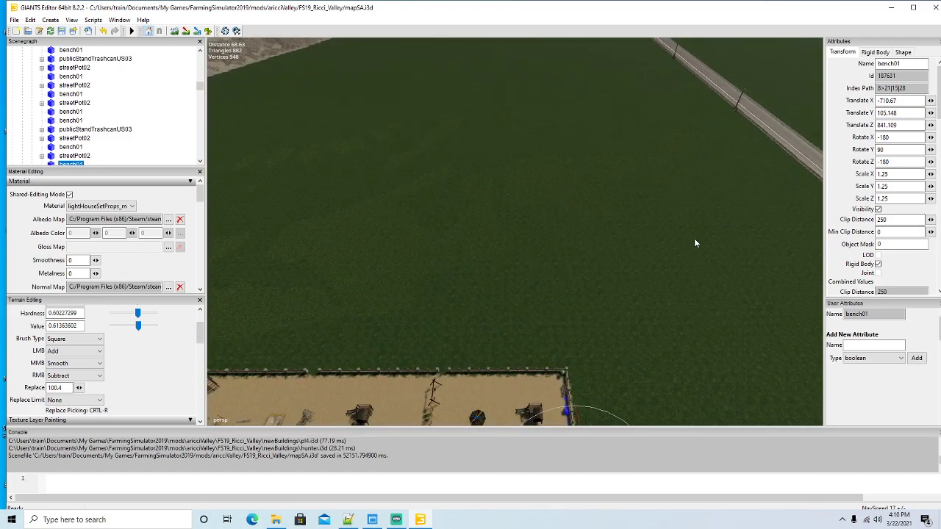
scroll(695, 239, up, 2)
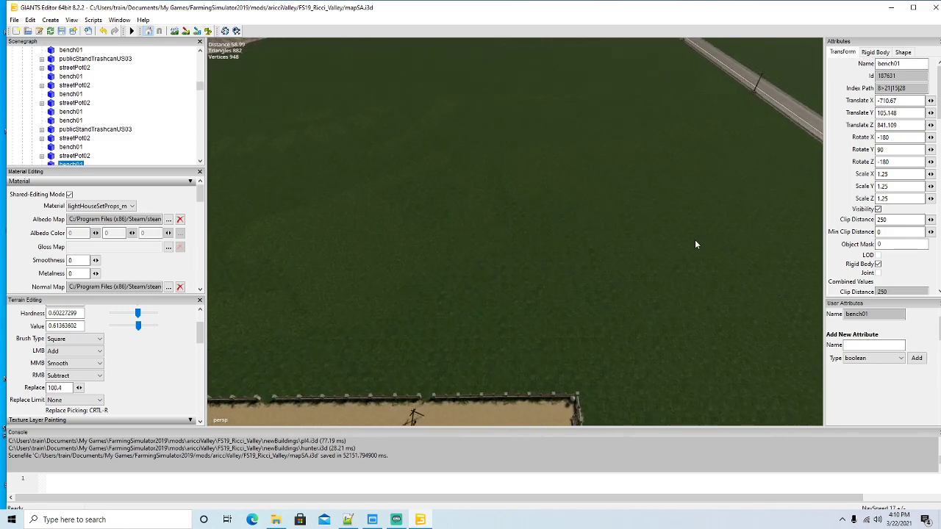
scroll(696, 245, down, 1)
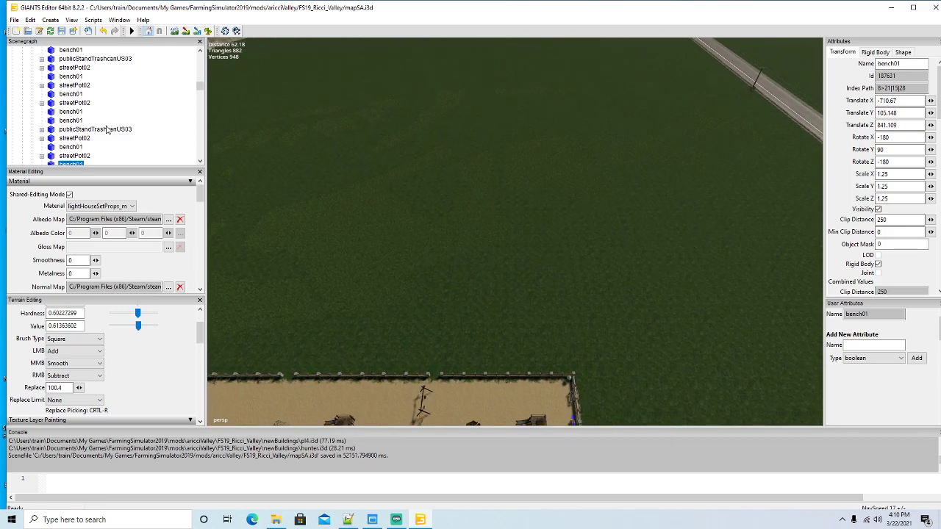
Cut the first empty transform group listed below churchArea and paste it into the churchArea group
scroll(103, 125, up, 5)
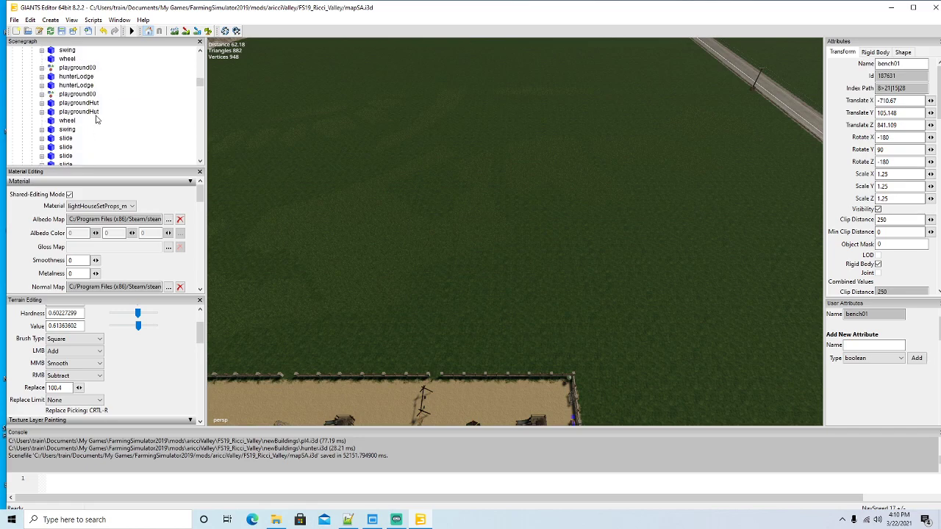
scroll(97, 120, up, 3)
click(32, 121)
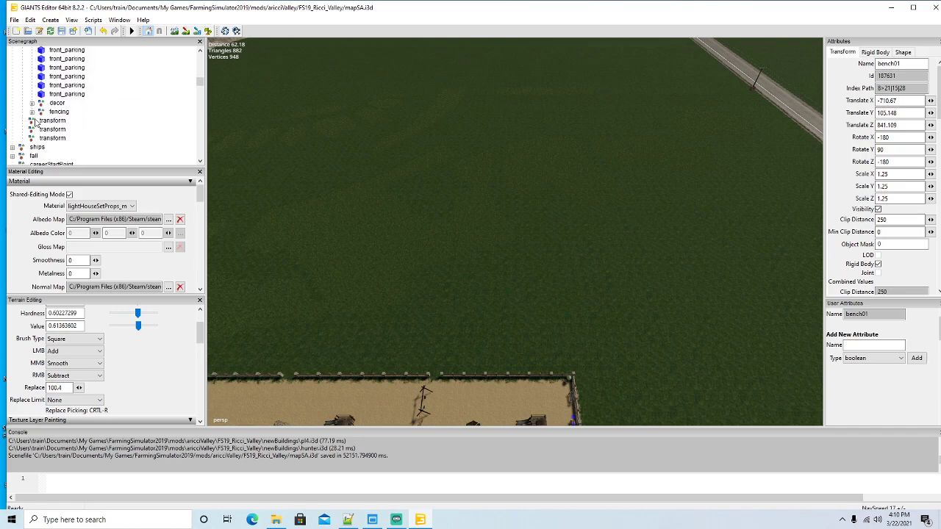
click(55, 122)
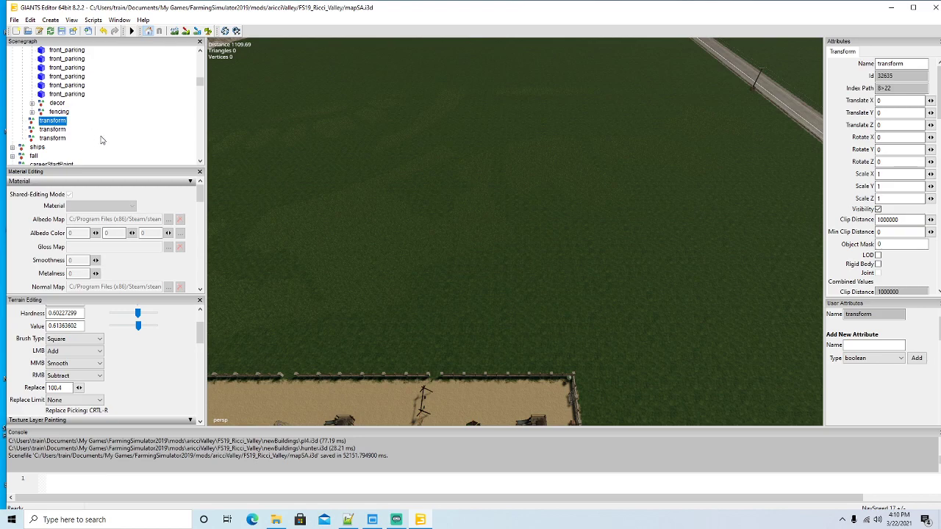
scroll(103, 128, up, 6)
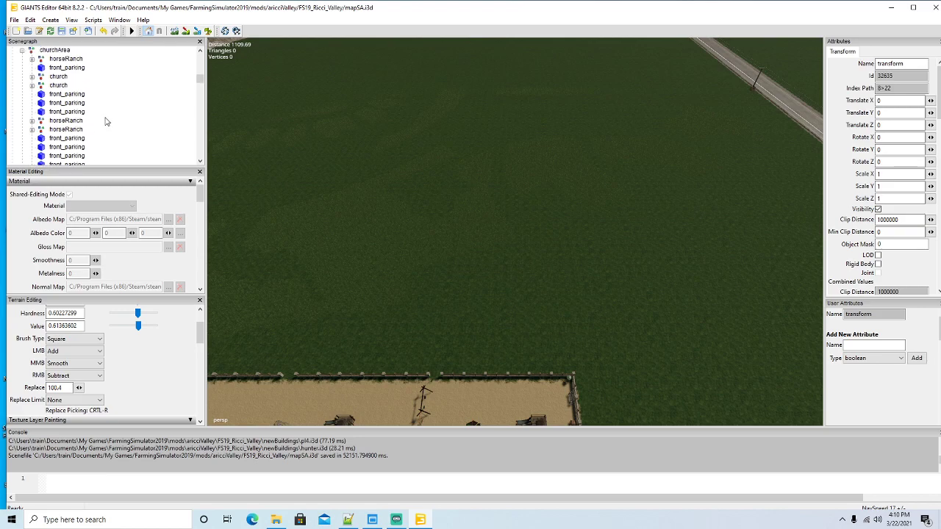
click(30, 20)
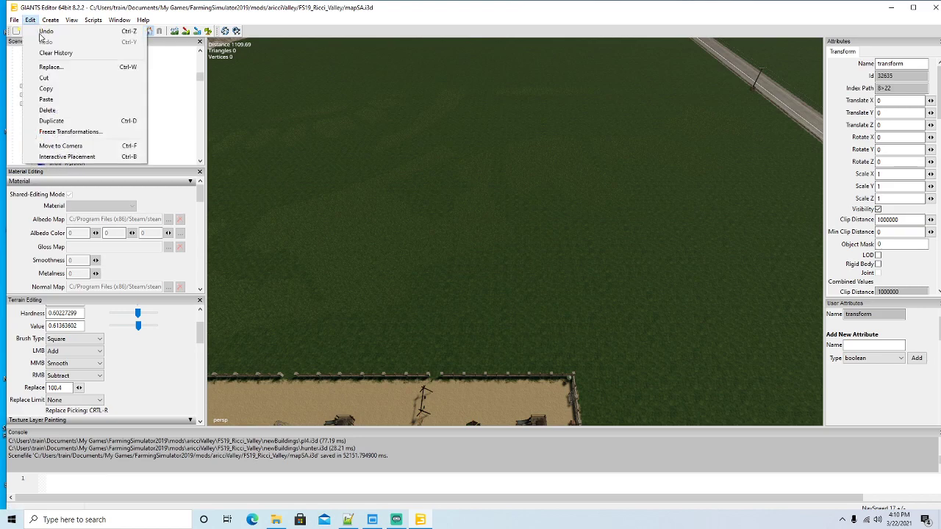
click(40, 78)
click(41, 104)
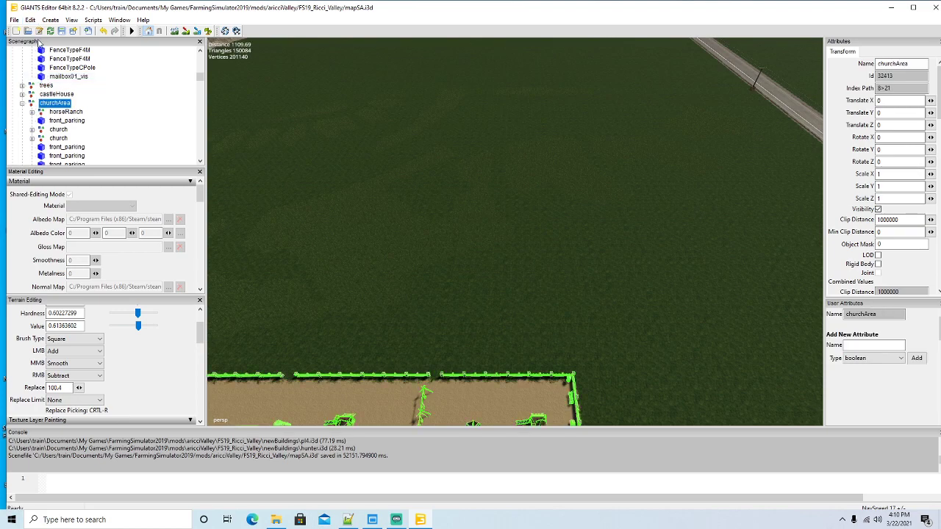
click(30, 20)
click(42, 93)
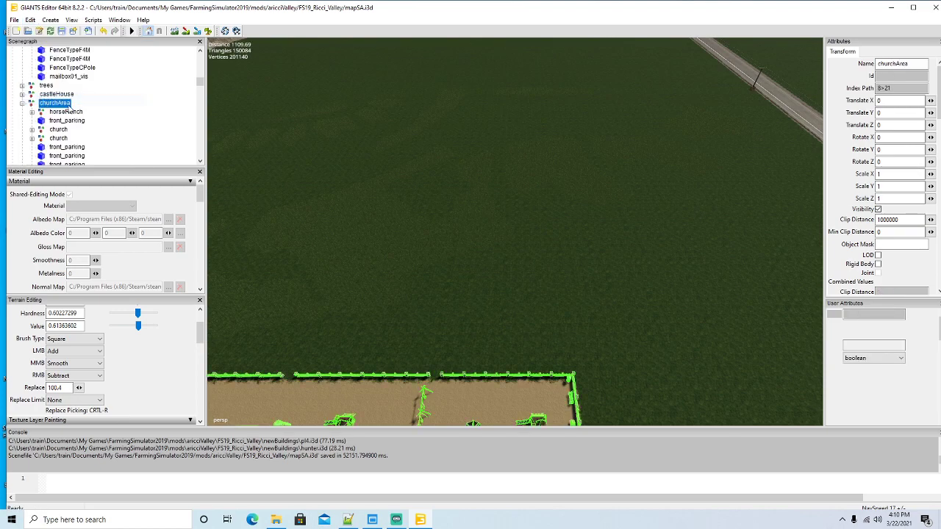
Place the pasted transform on the grass beyond the playground at Translate X about -642.8, Z about 845.2, and rename it soccer
click(30, 20)
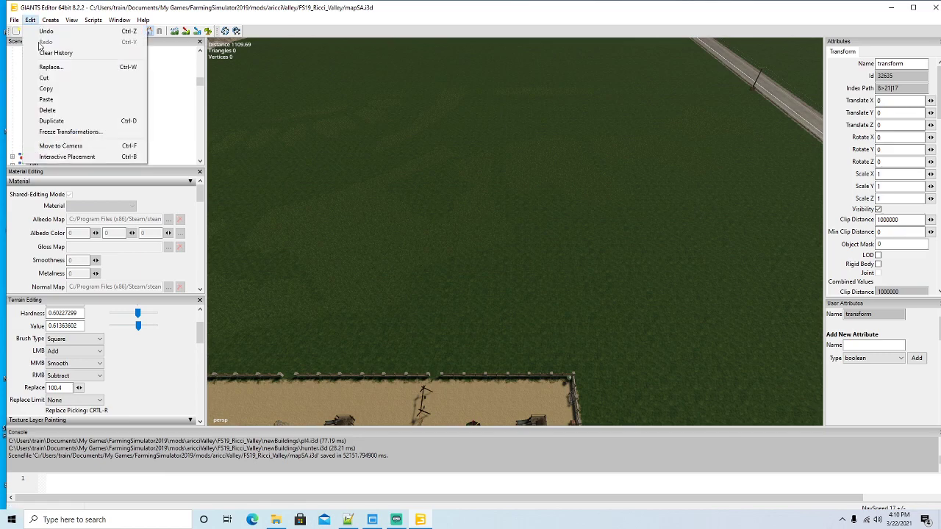
click(73, 158)
click(563, 204)
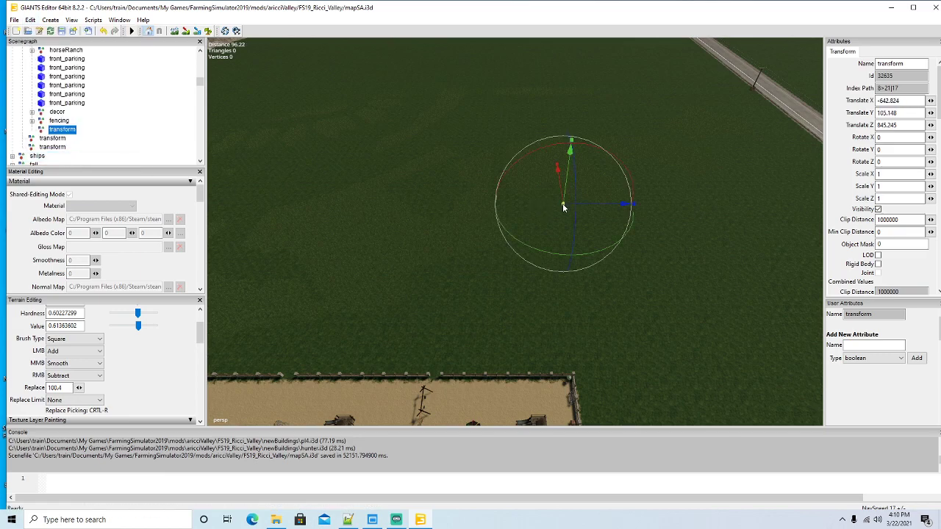
key(F2)
text(soccer)
key(Return)
Set the foliage painting layer to grass for the open ground around the soccer transform
scroll(354, 249, up, 5)
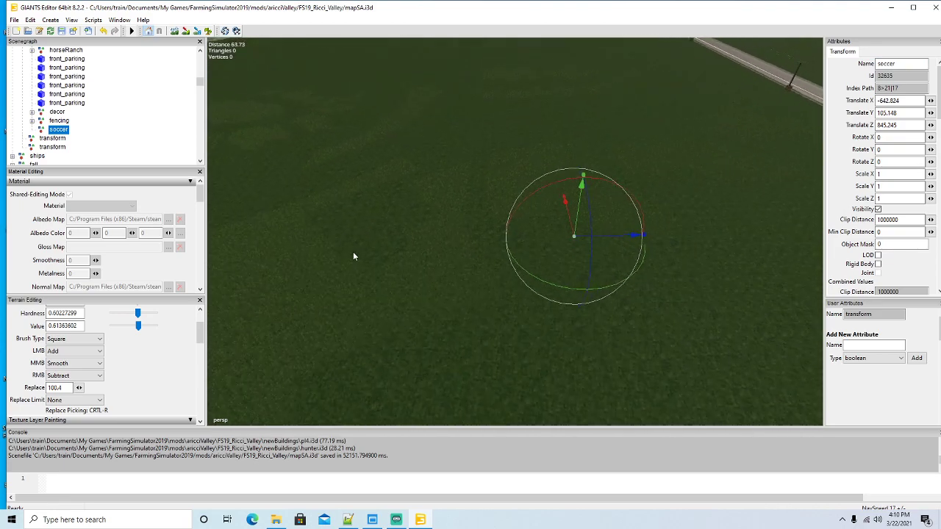
scroll(354, 256, down, 4)
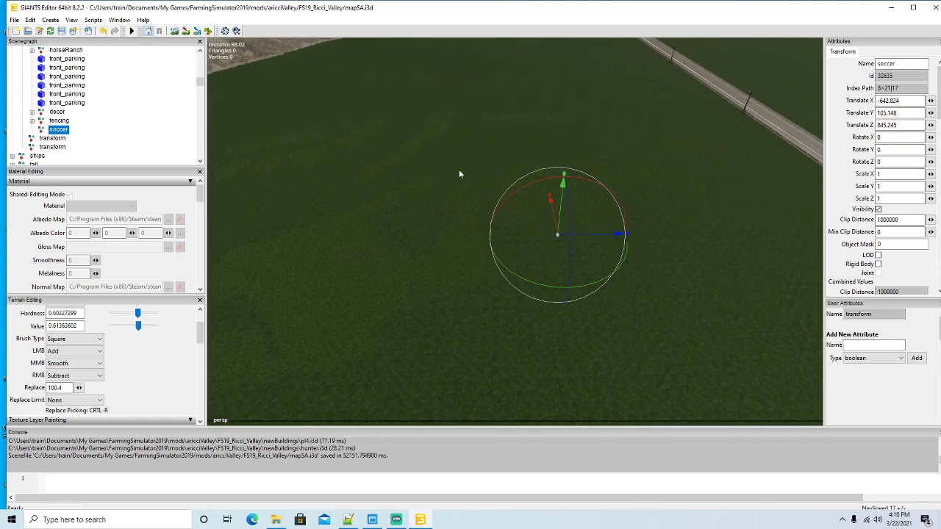
click(208, 31)
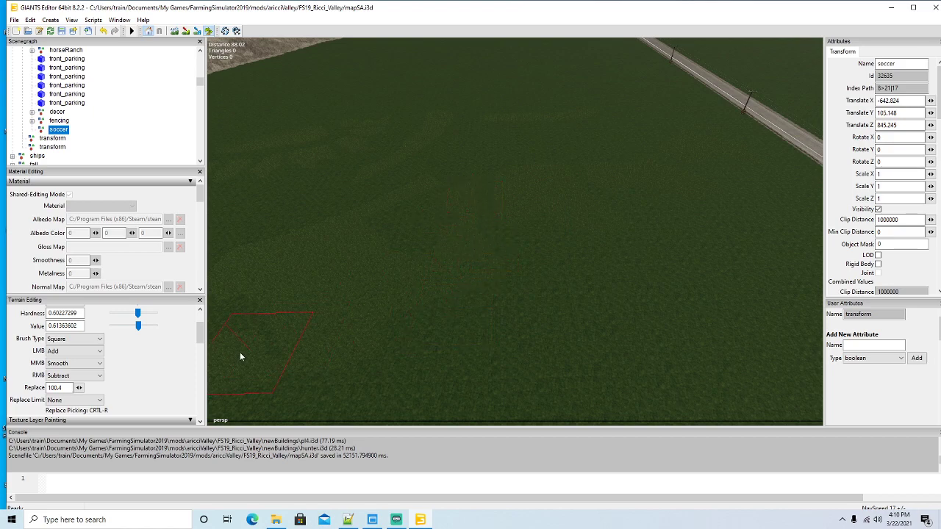
drag(201, 338, 201, 350)
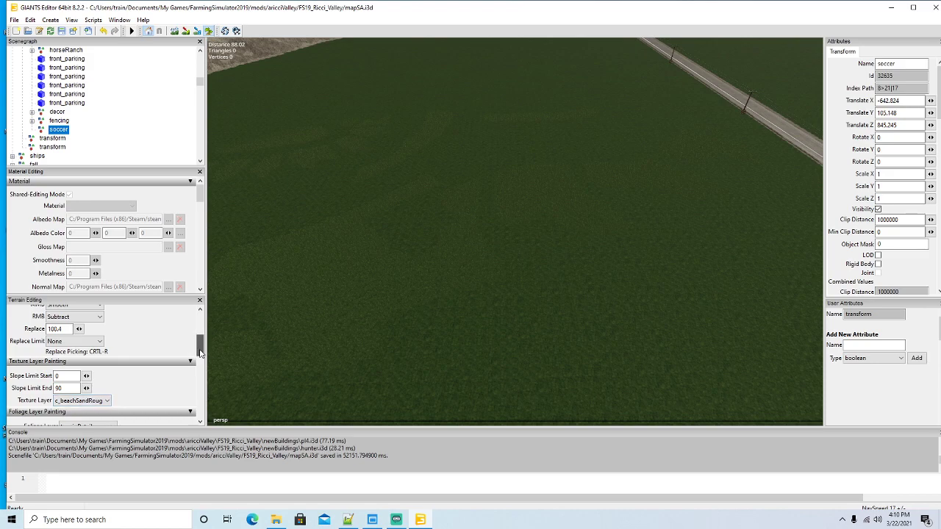
scroll(199, 353, down, 2)
click(114, 397)
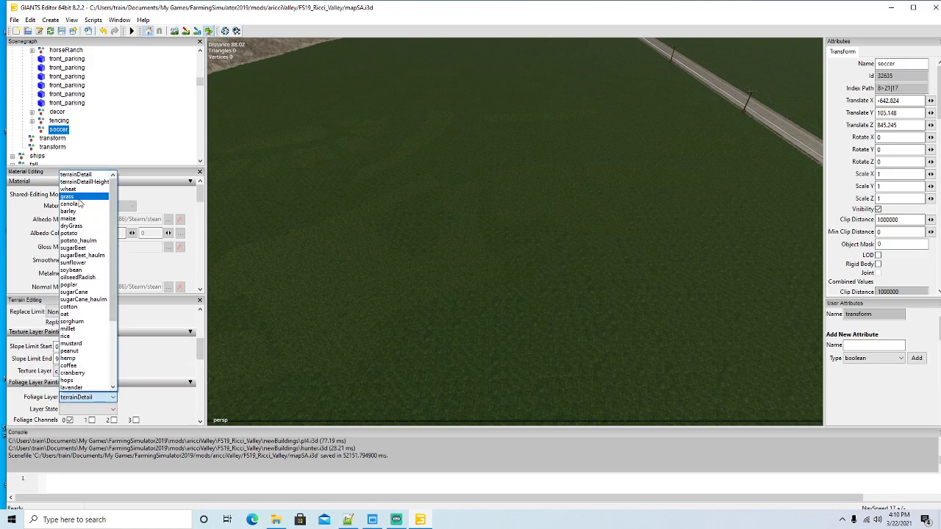
click(79, 198)
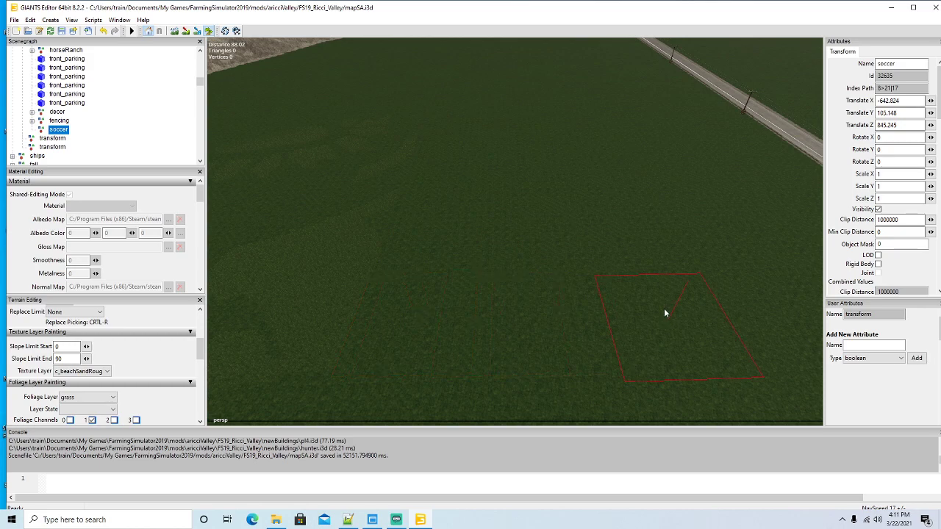
click(209, 30)
Import the net1 i3D file from the newBuildings folder into the map
mouse_move(400, 186)
mouse_down()
mouse_move(404, 178)
mouse_move(394, 195)
mouse_up()
scroll(404, 178, up, 3)
scroll(395, 197, up, 1)
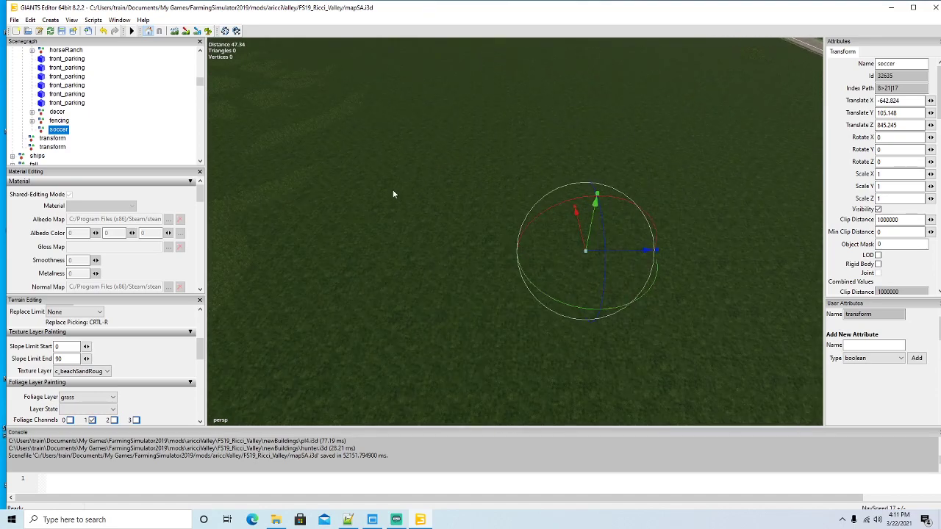
click(14, 19)
click(33, 122)
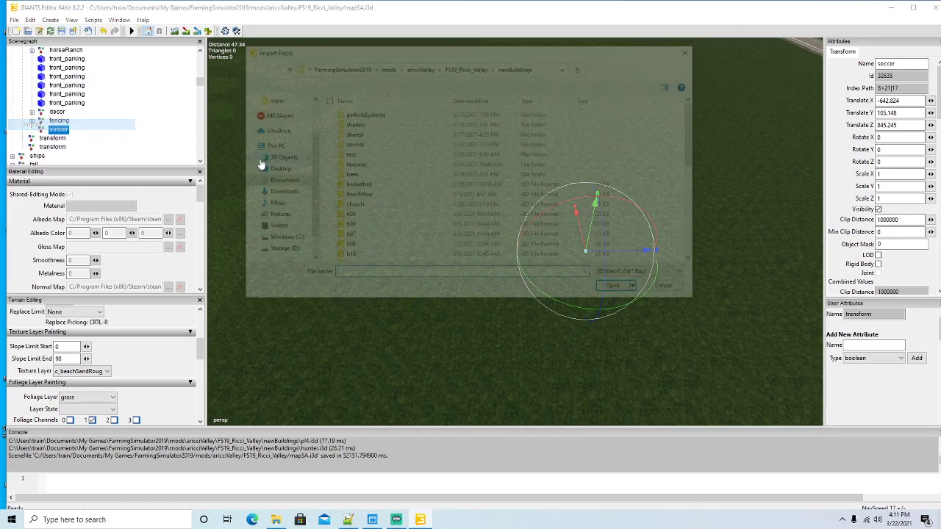
scroll(385, 213, down, 2)
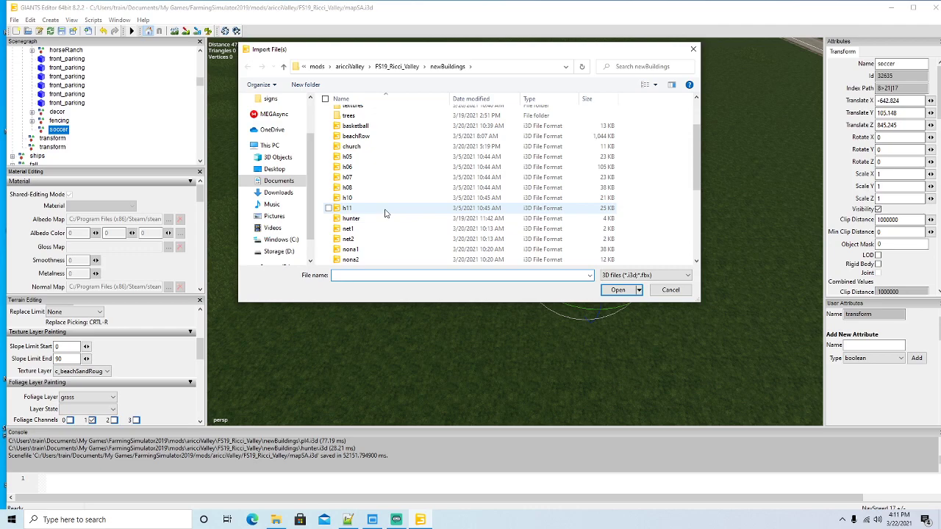
click(353, 218)
click(618, 289)
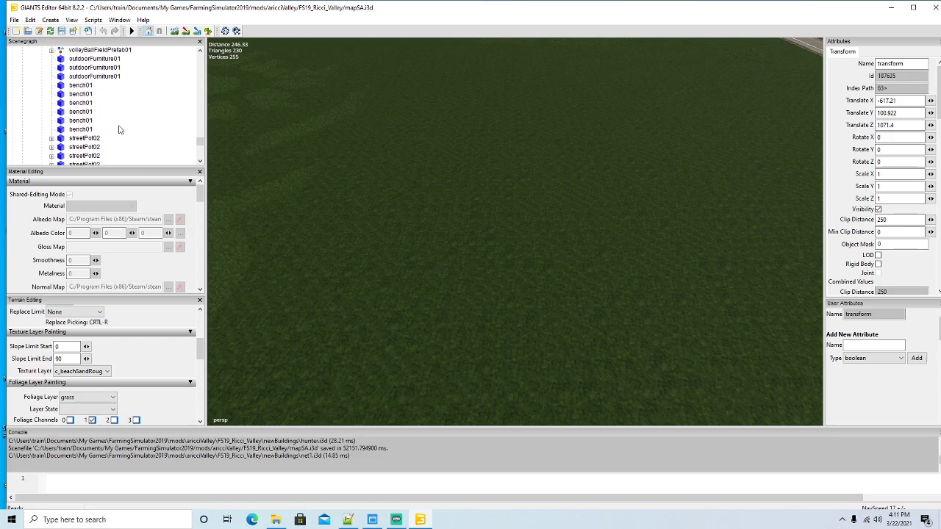
Collapse the long expanded subgroup and the sallys group in the scenegraph
scroll(120, 130, up, 5)
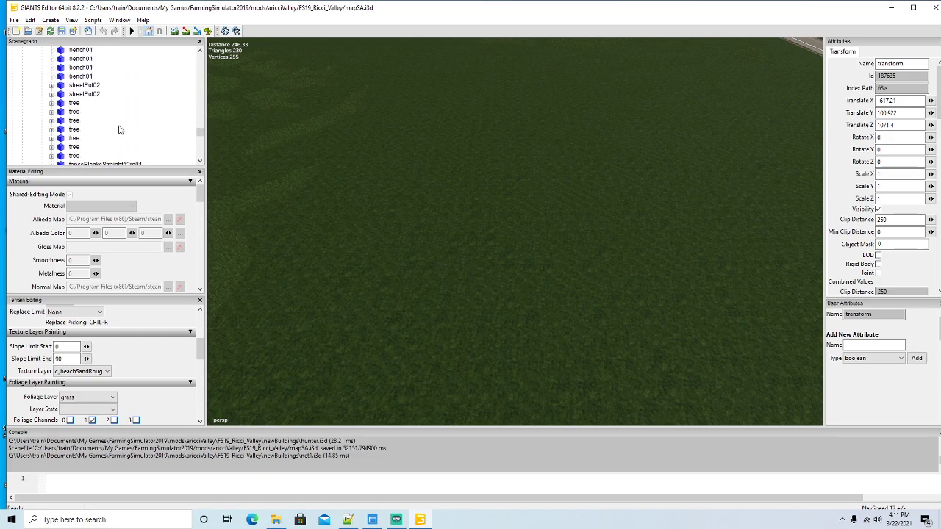
scroll(120, 129, up, 3)
scroll(120, 130, up, 10)
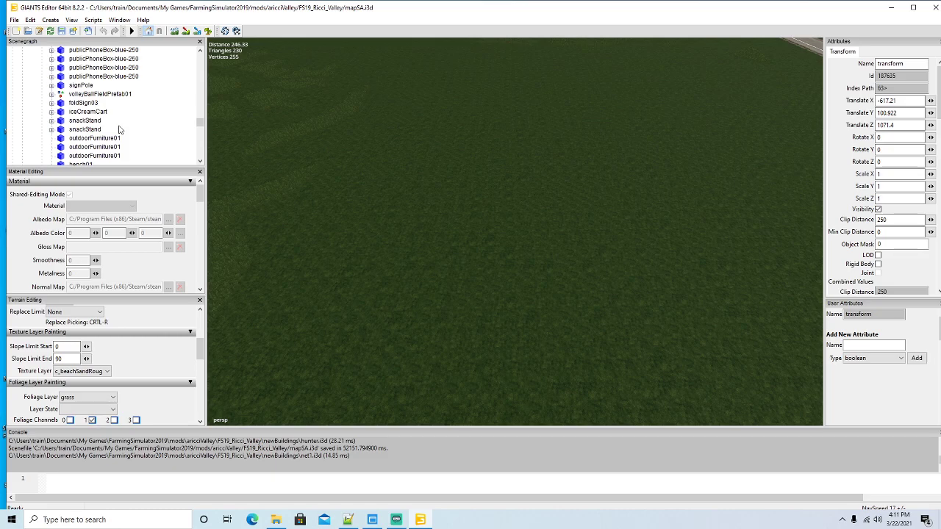
scroll(120, 130, up, 5)
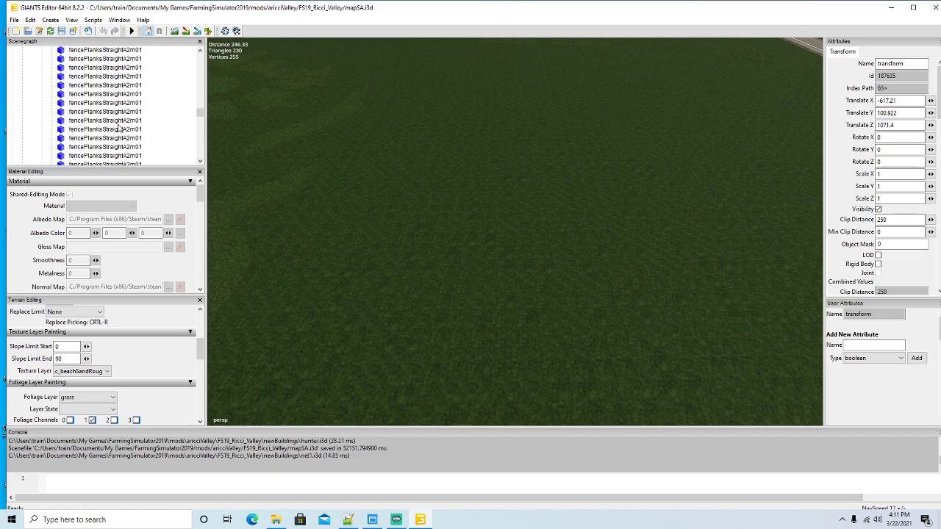
click(23, 86)
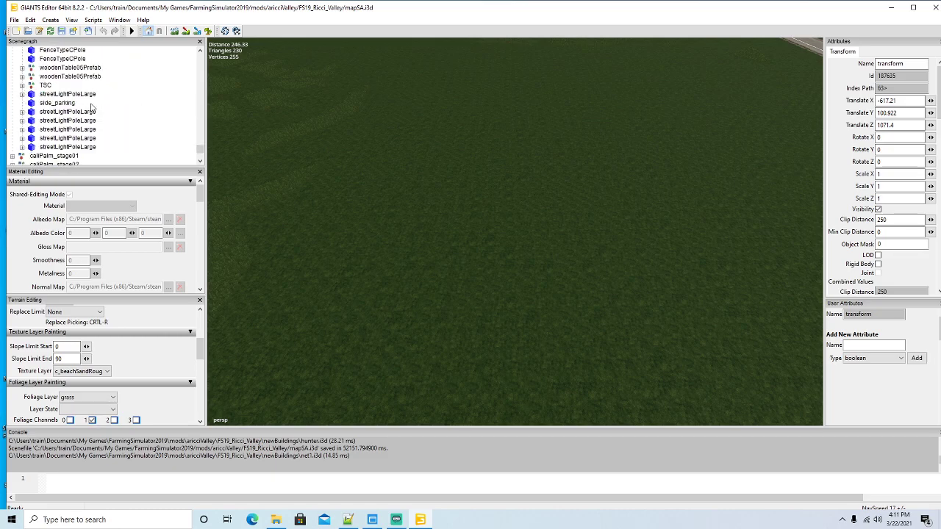
scroll(91, 107, up, 3)
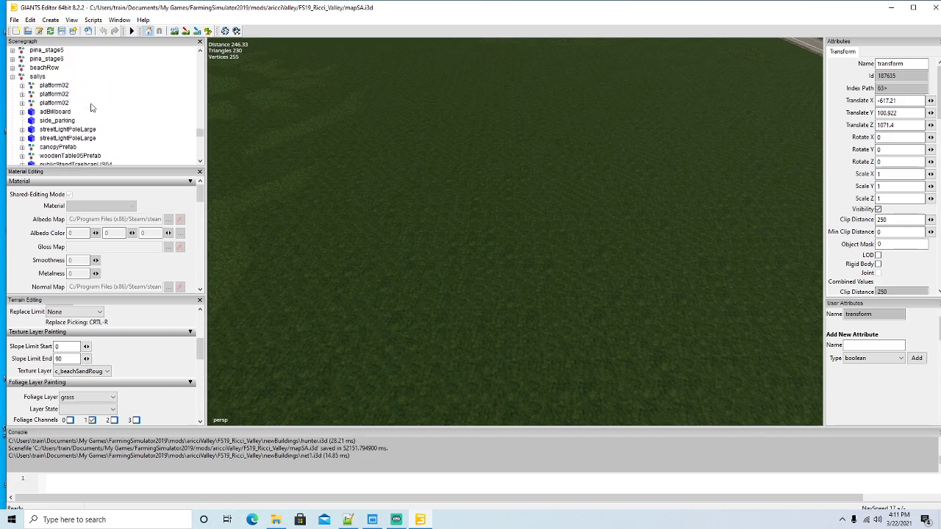
click(11, 123)
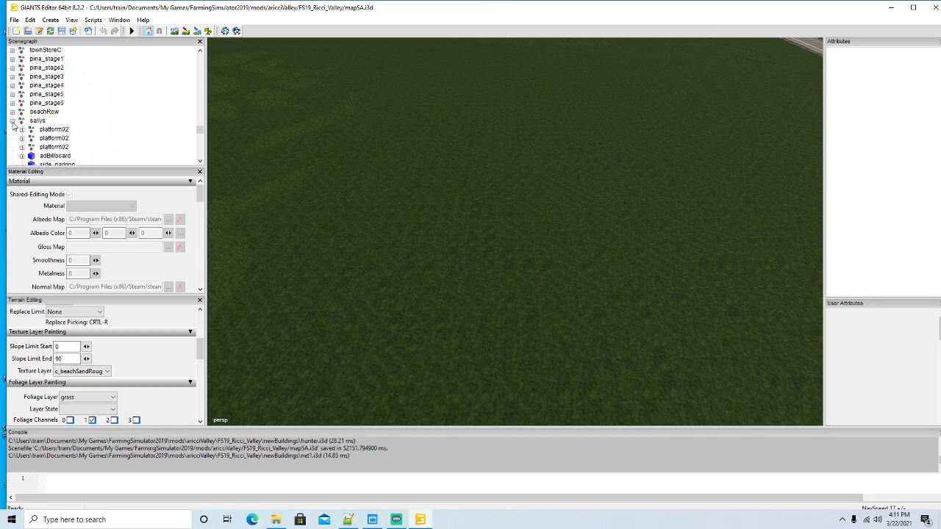
click(12, 122)
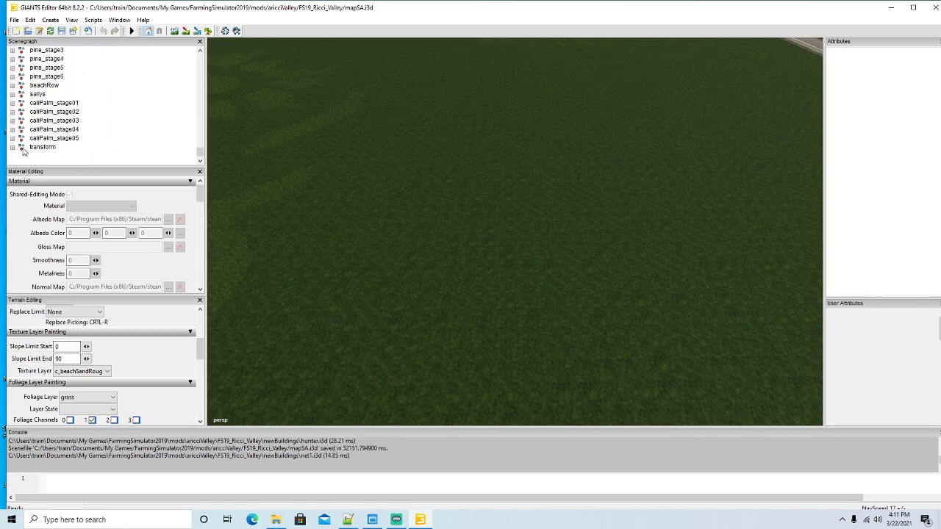
Cut the imported goal transform at the end of the scenegraph and paste it into the soccer group
click(22, 147)
scroll(145, 105, up, 2)
scroll(145, 103, up, 8)
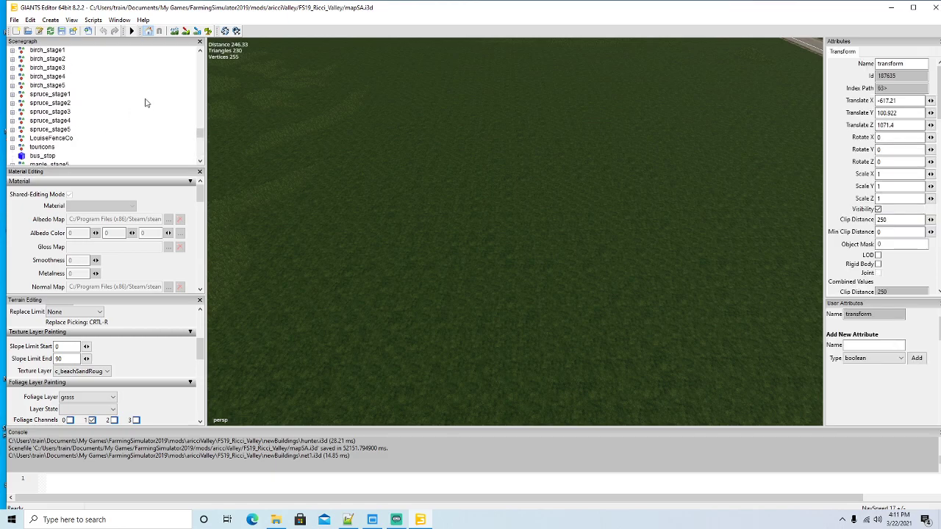
scroll(145, 103, up, 3)
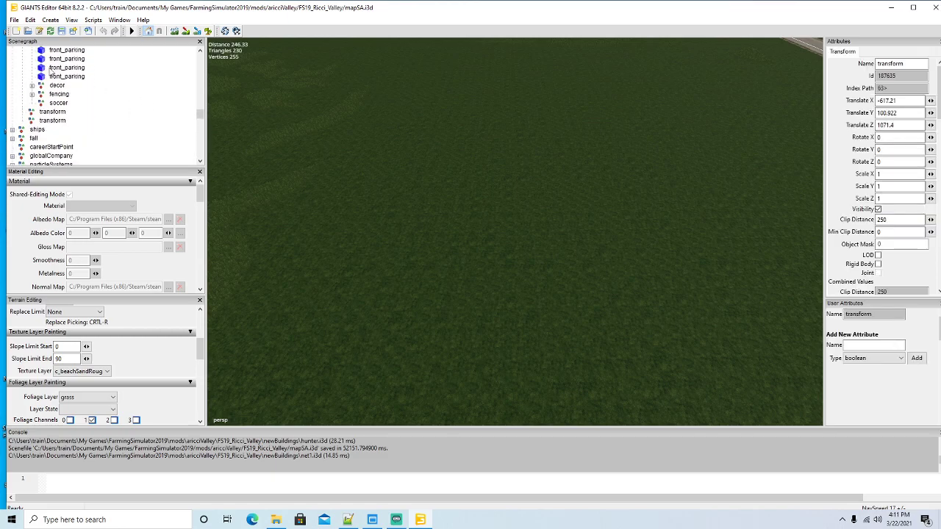
click(30, 20)
click(44, 73)
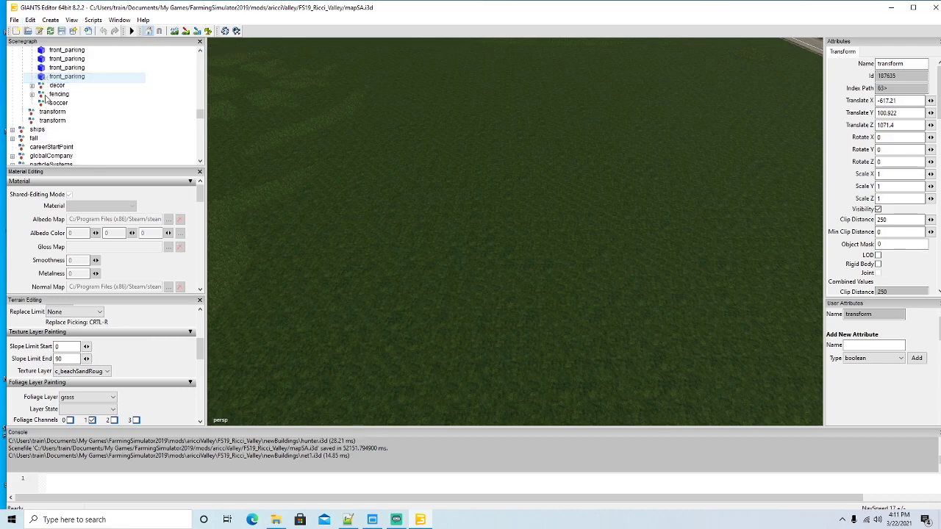
click(46, 104)
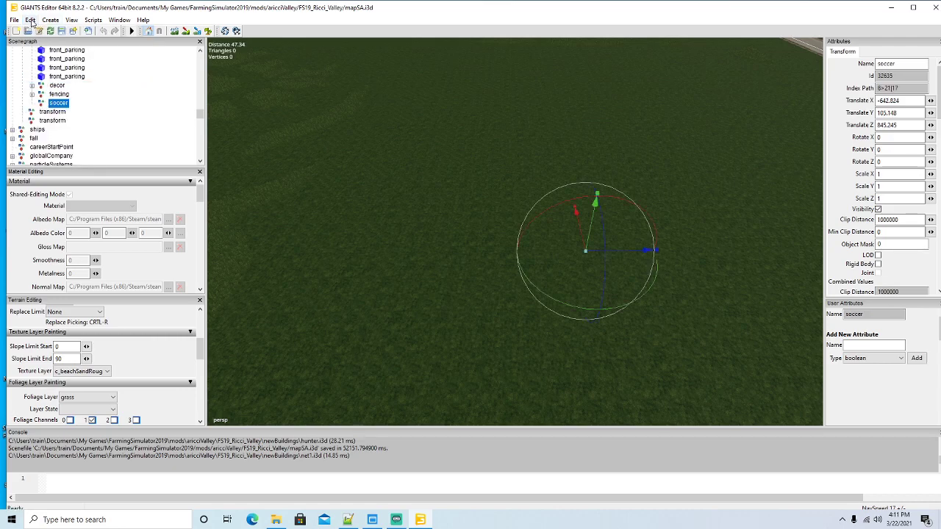
click(30, 20)
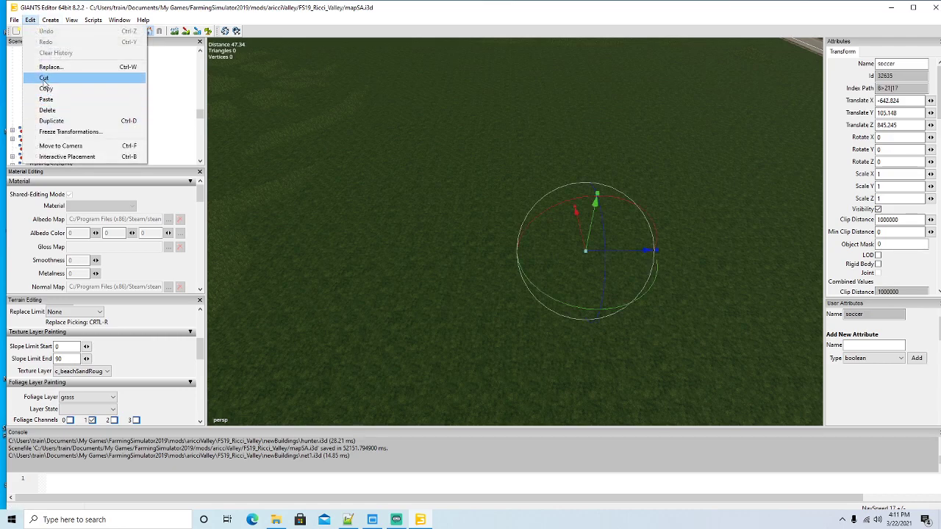
click(47, 100)
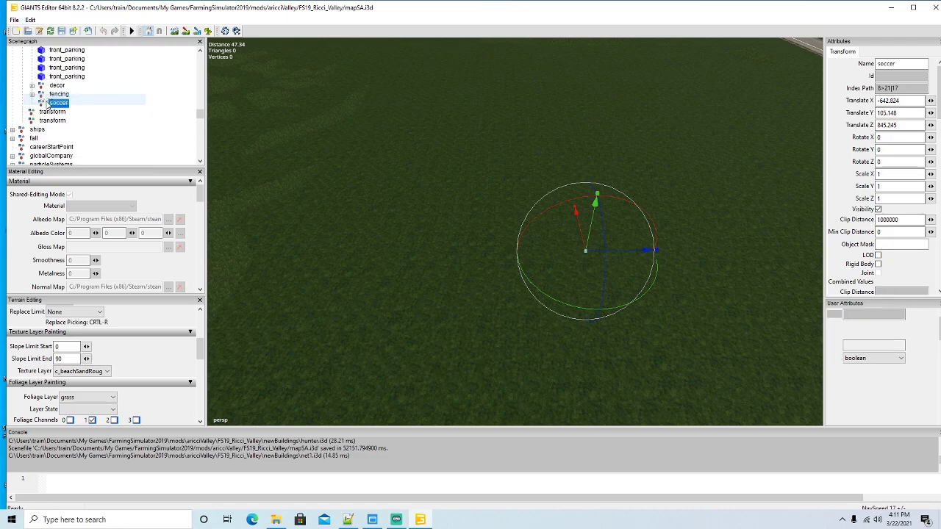
Place the goal on the grass near the soccer transform at Translate X about -4.7, Z about -1.9 with Interactive Placement
click(30, 20)
click(85, 159)
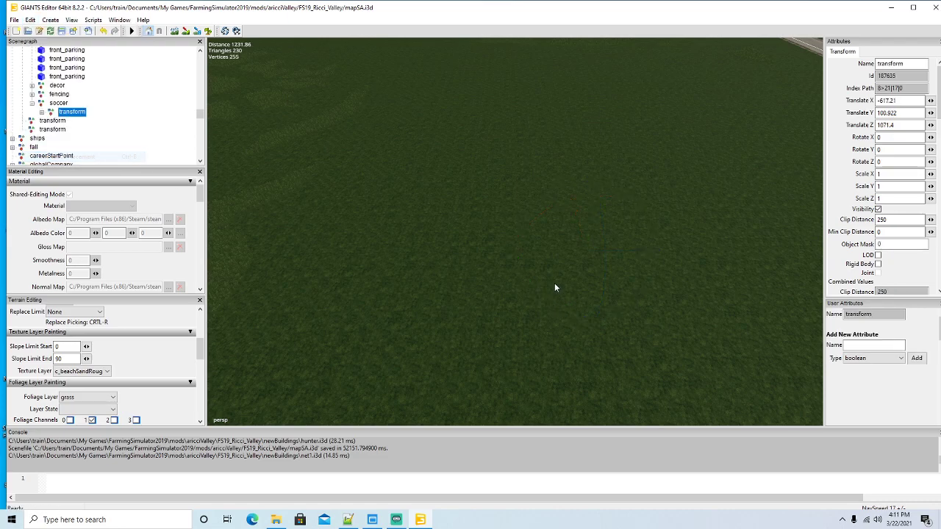
scroll(62, 99, down, 1)
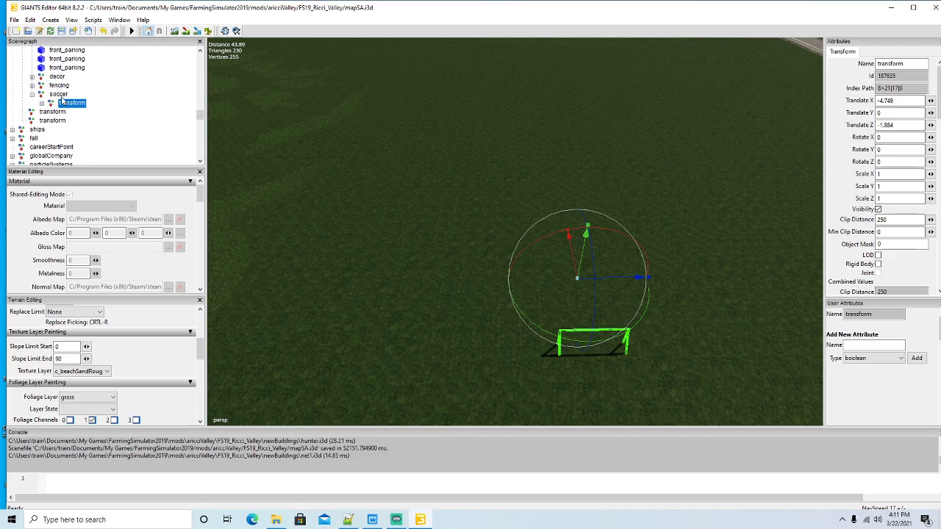
Import the net2 i3D file from the newBuildings folder into the map
click(14, 20)
click(30, 122)
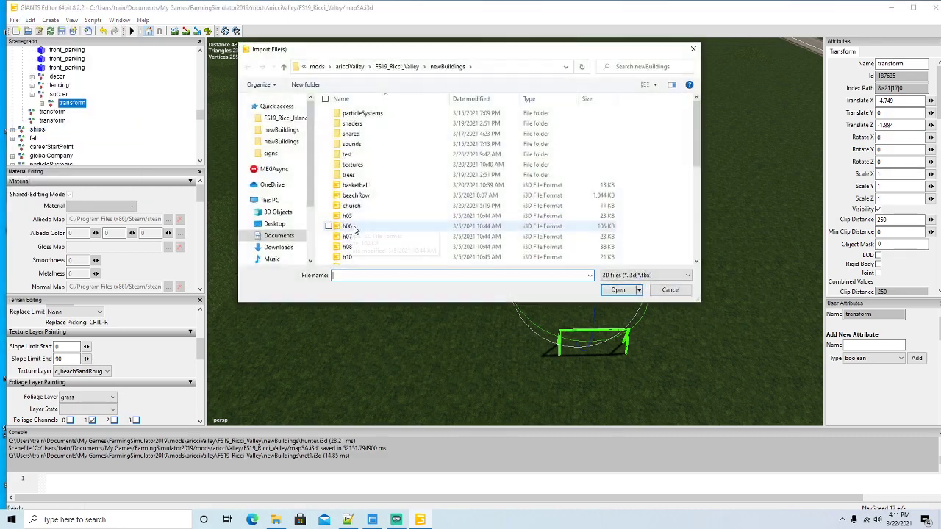
scroll(374, 236, down, 2)
click(352, 240)
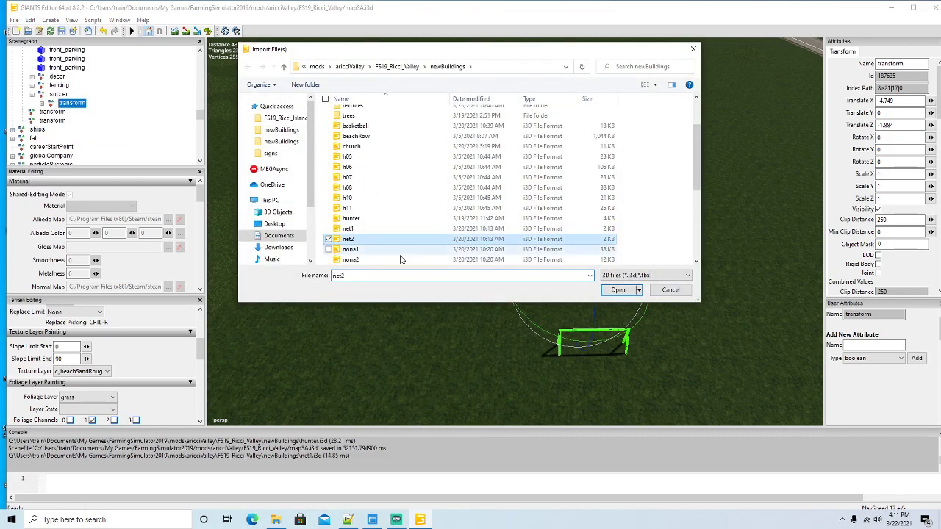
click(612, 291)
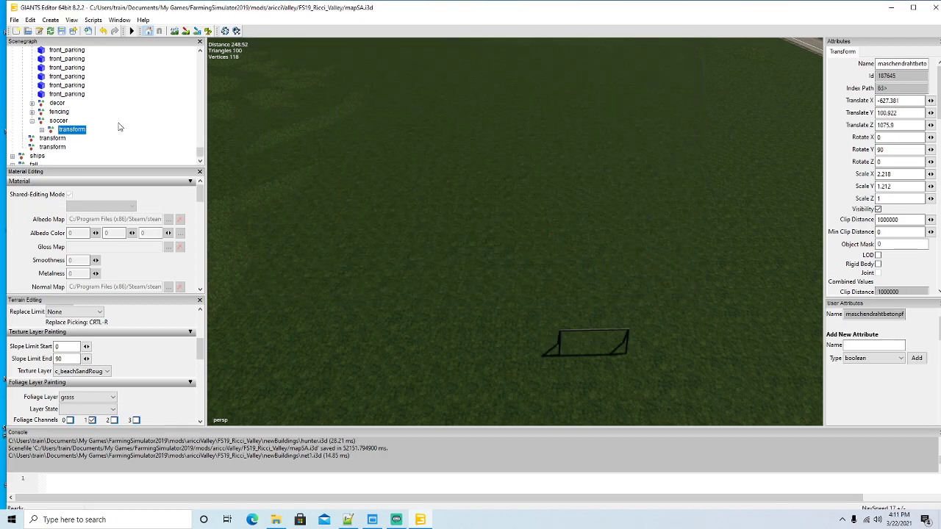
Cut the imported maschendrahtbetonpfeiler net and paste it into the soccer group
scroll(119, 127, up, 10)
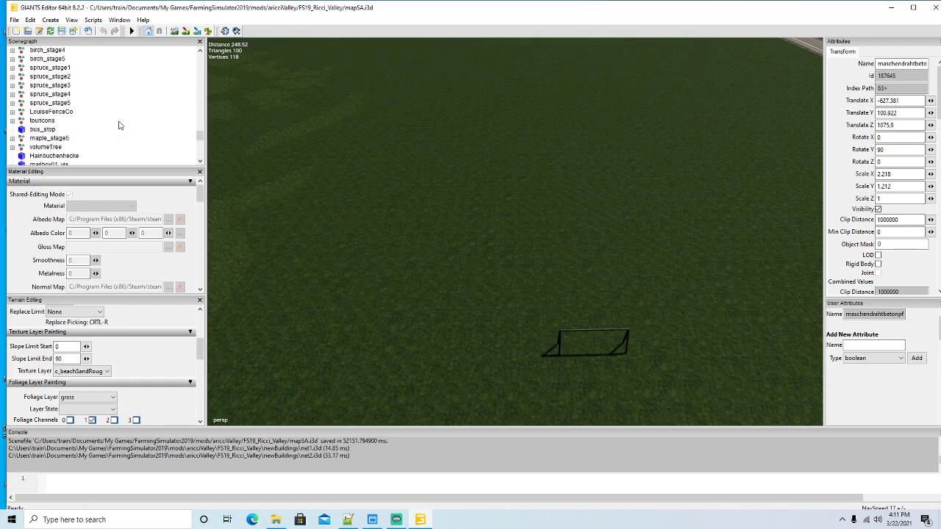
scroll(119, 125, up, 10)
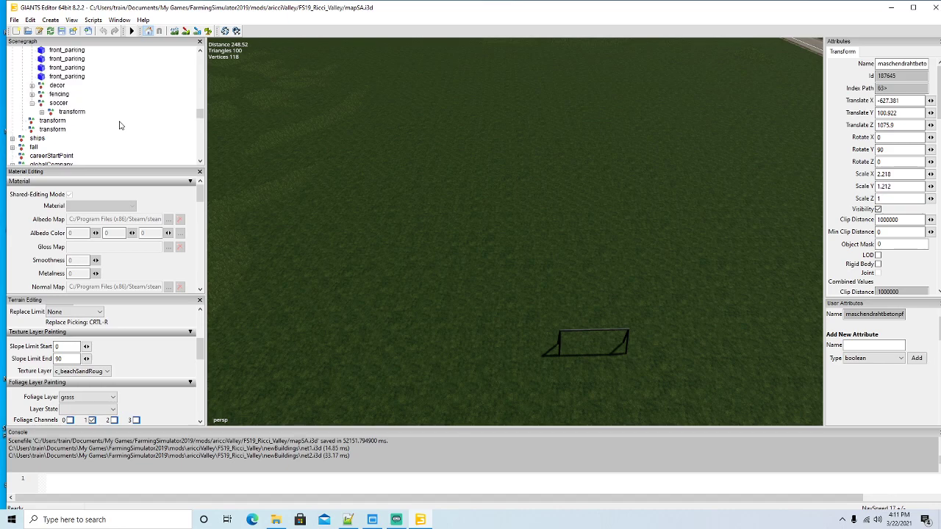
click(30, 19)
click(48, 110)
click(40, 106)
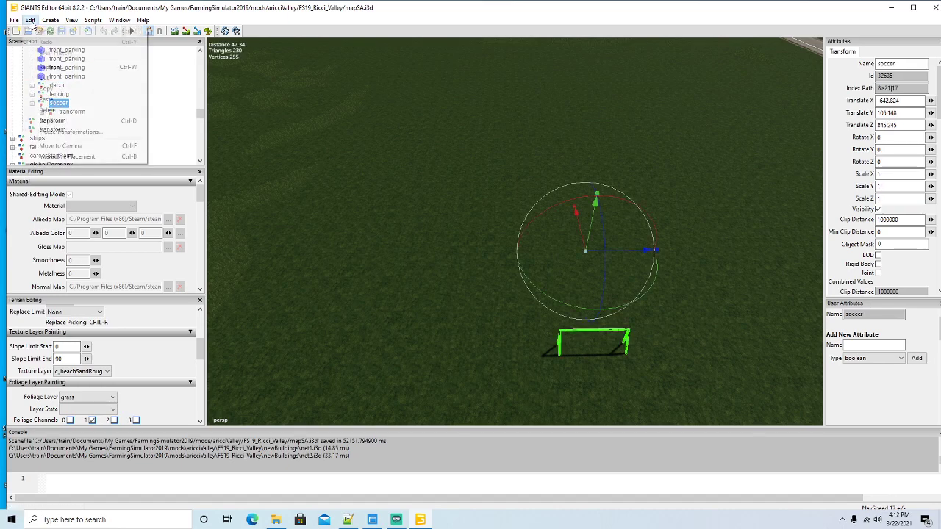
click(30, 19)
click(33, 38)
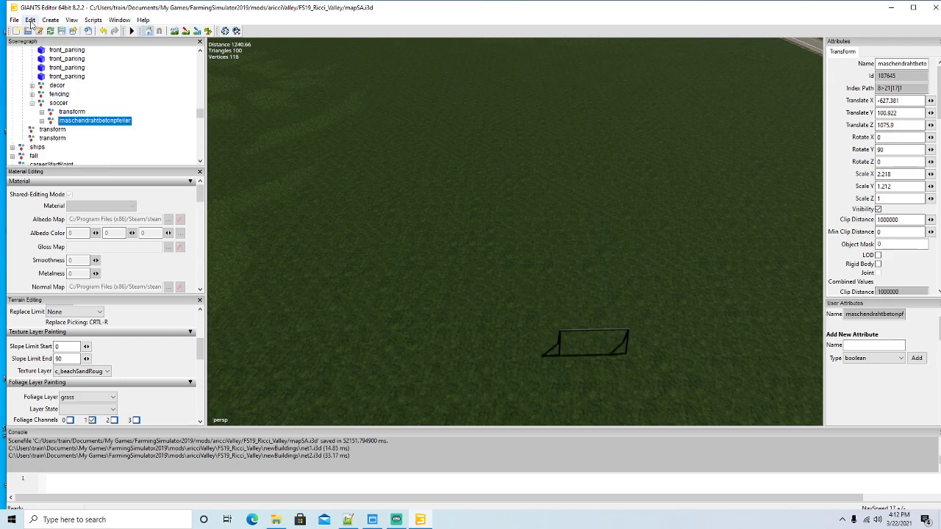
Place the maschendrahtbetonpfeiler net in front of the goal at Translate X about -15.1, Z about 2.7 using Interactive Placement
click(30, 20)
click(66, 157)
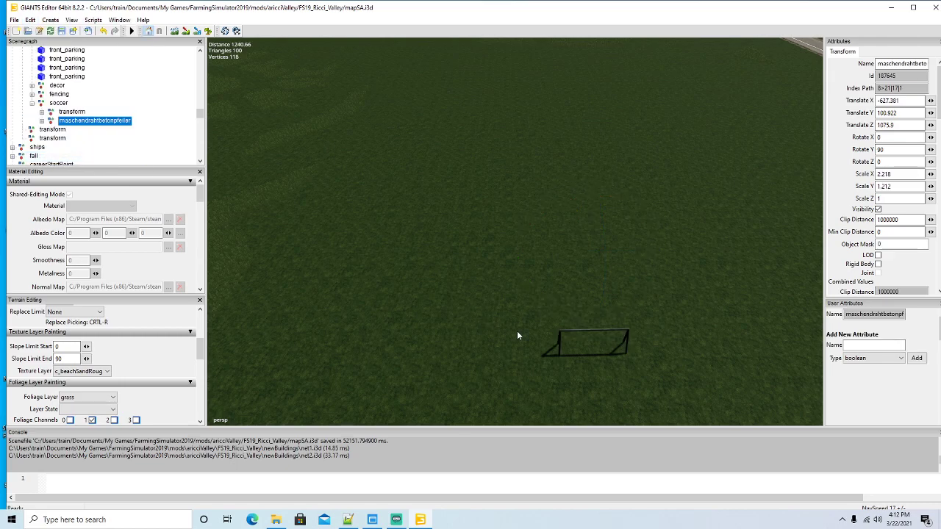
click(561, 359)
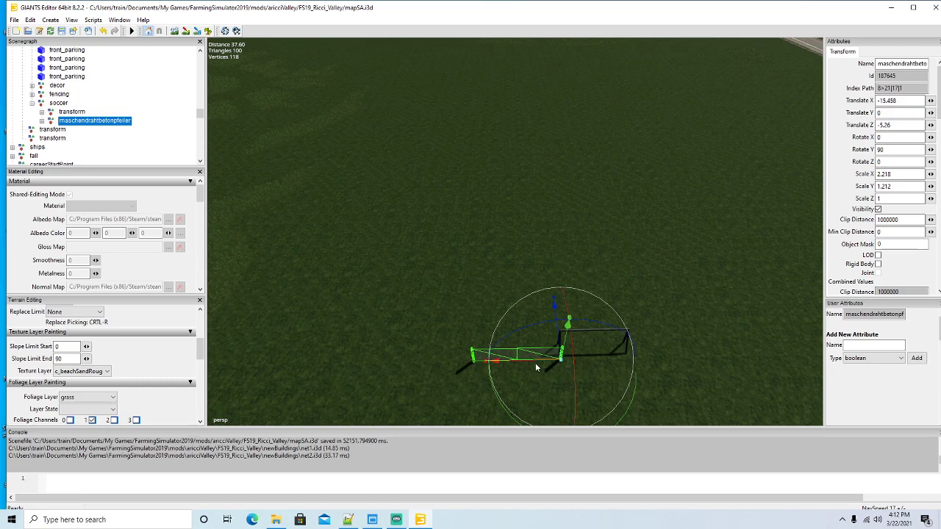
drag(586, 361, 440, 263)
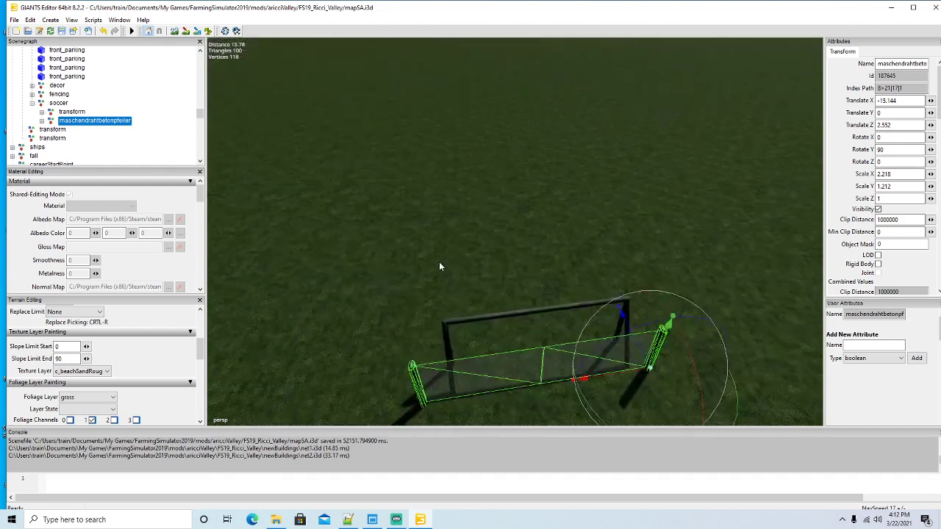
scroll(441, 272, down, 3)
mouse_move(596, 329)
mouse_down()
mouse_move(608, 321)
mouse_move(599, 328)
mouse_up()
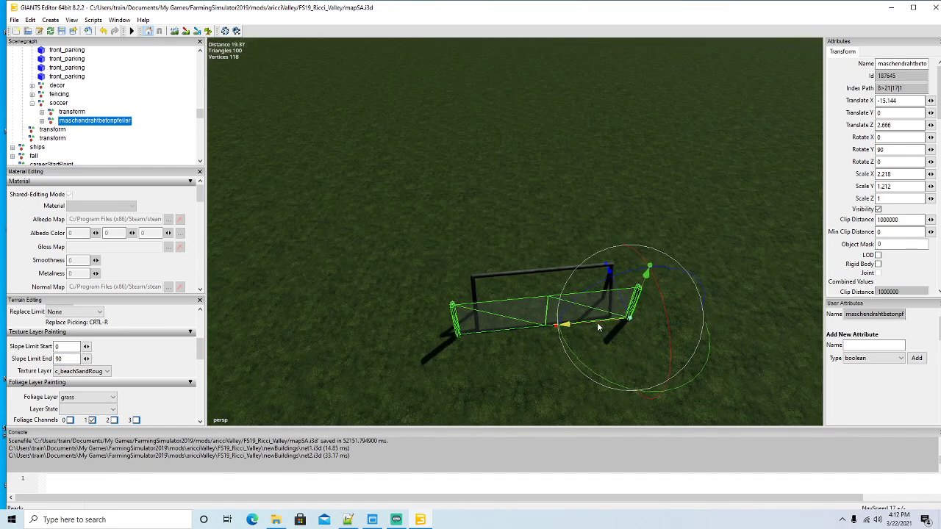
scroll(629, 328, down, 10)
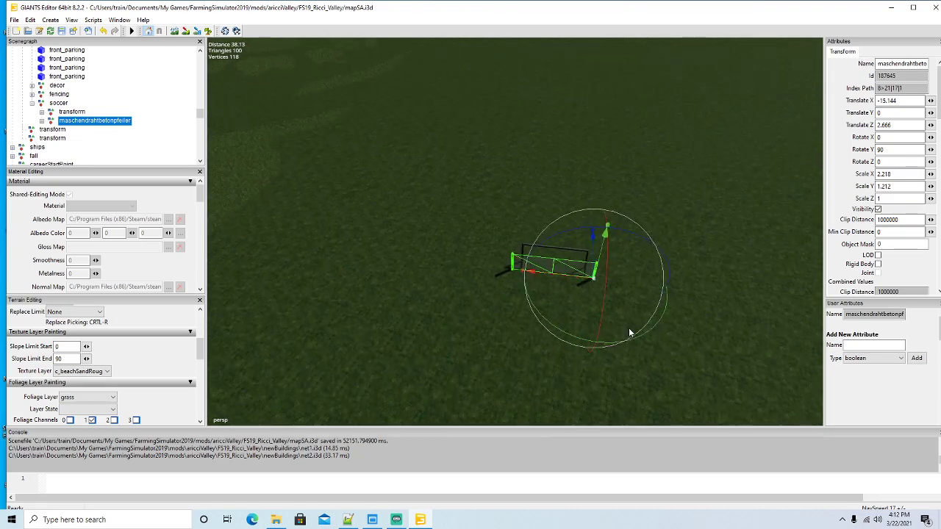
scroll(639, 335, down, 5)
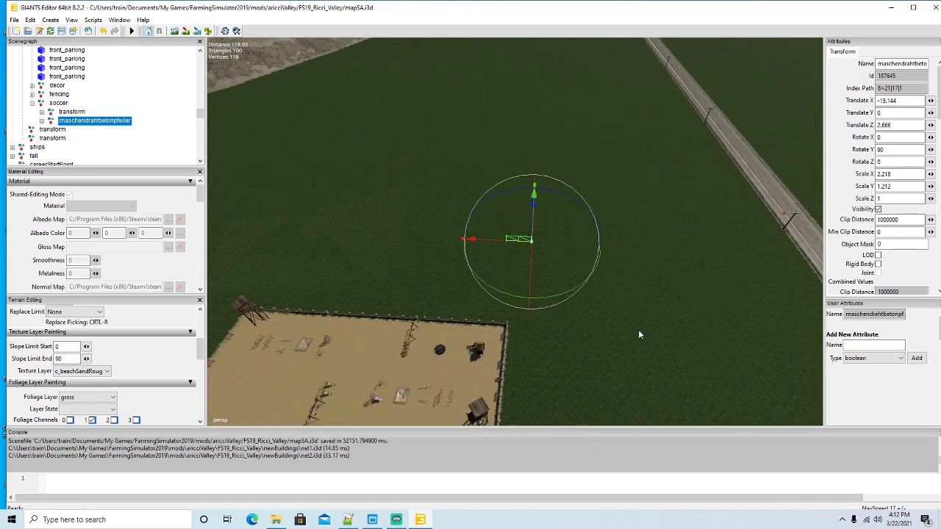
scroll(638, 331, down, 6)
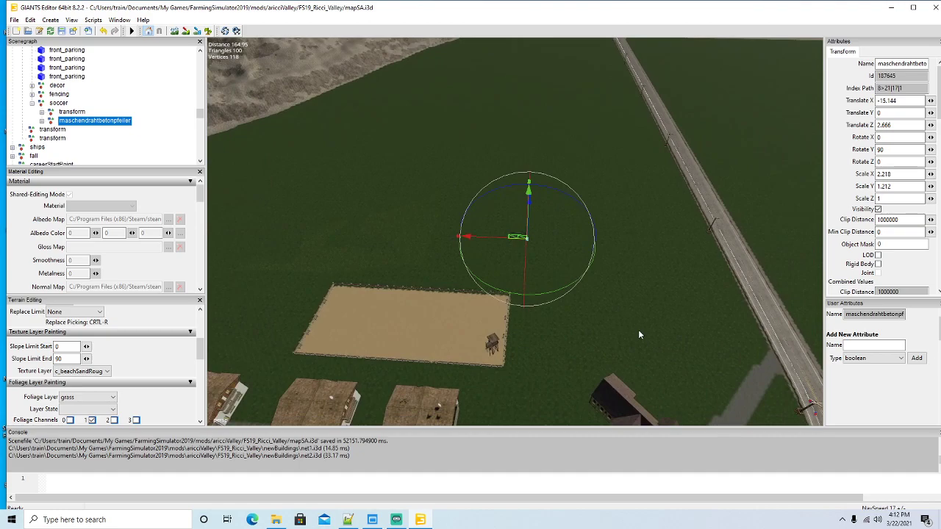
drag(639, 332, 643, 322)
scroll(642, 322, up, 7)
scroll(642, 325, up, 6)
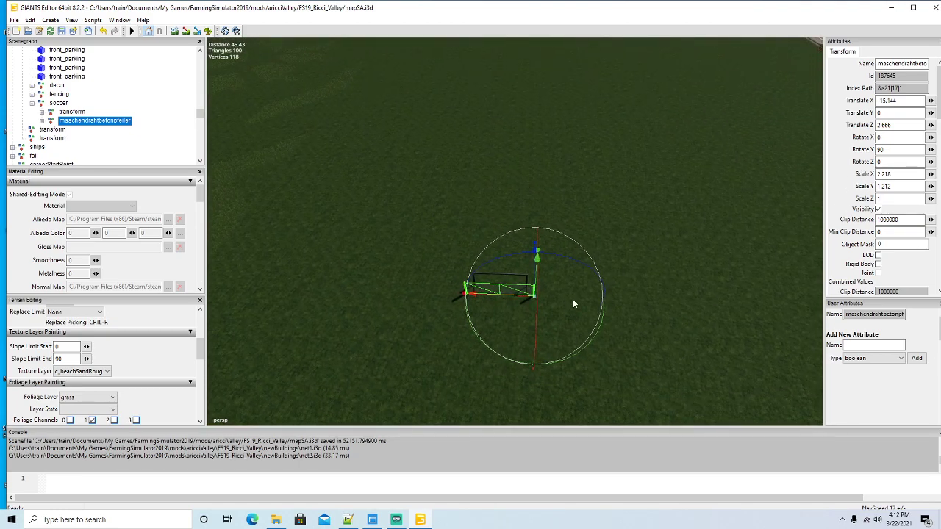
scroll(573, 305, up, 2)
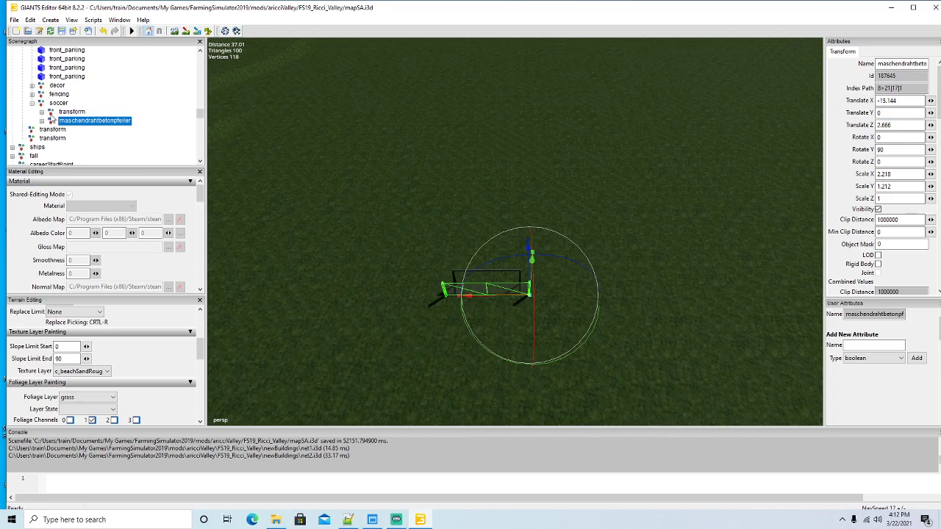
Cut the maschendrahtbetonpfeiler net from the soccer group and paste it into the goal's transform
click(70, 111)
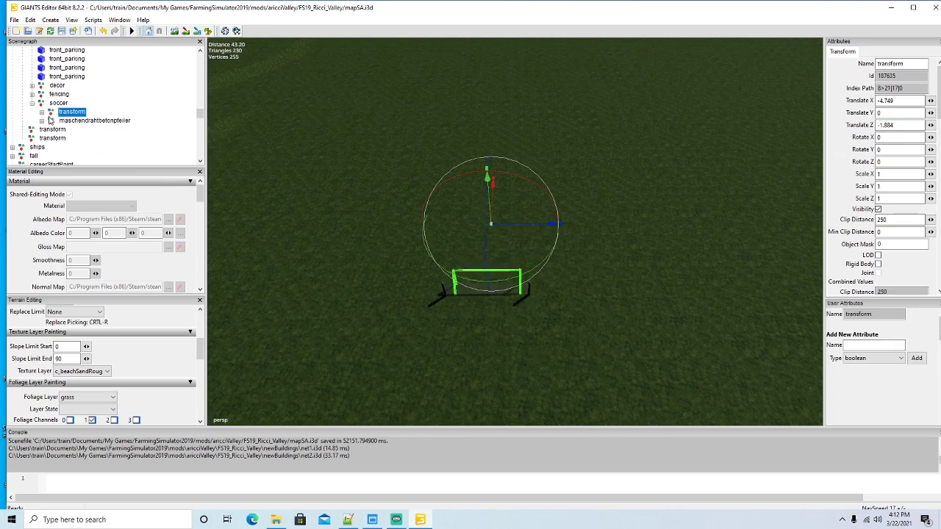
click(51, 122)
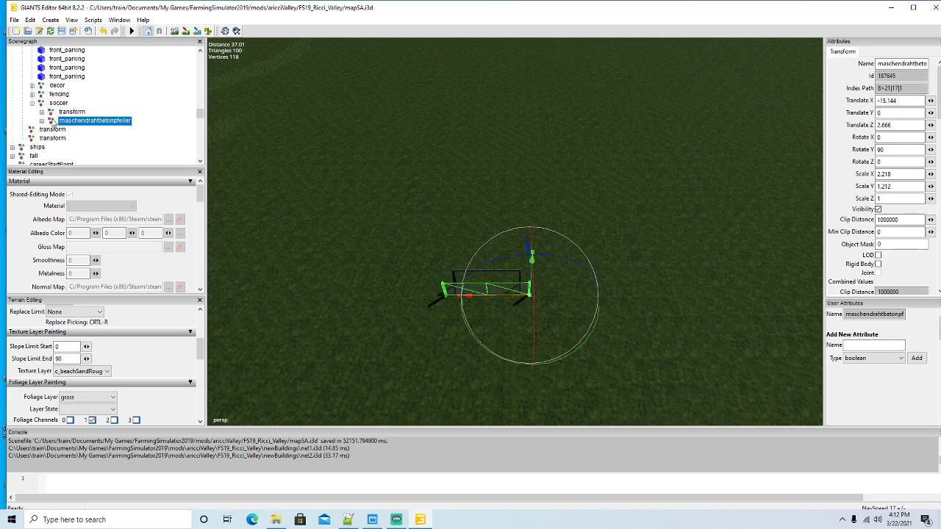
click(30, 20)
click(45, 76)
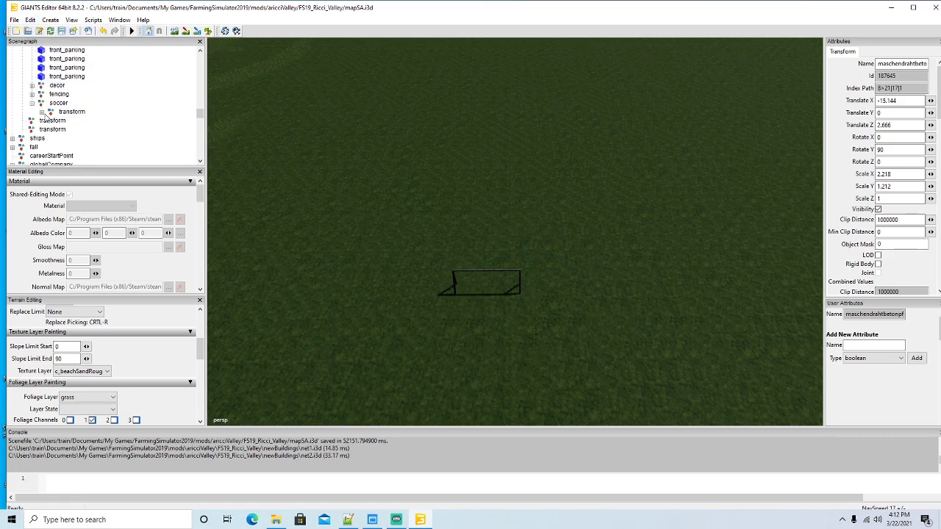
click(30, 20)
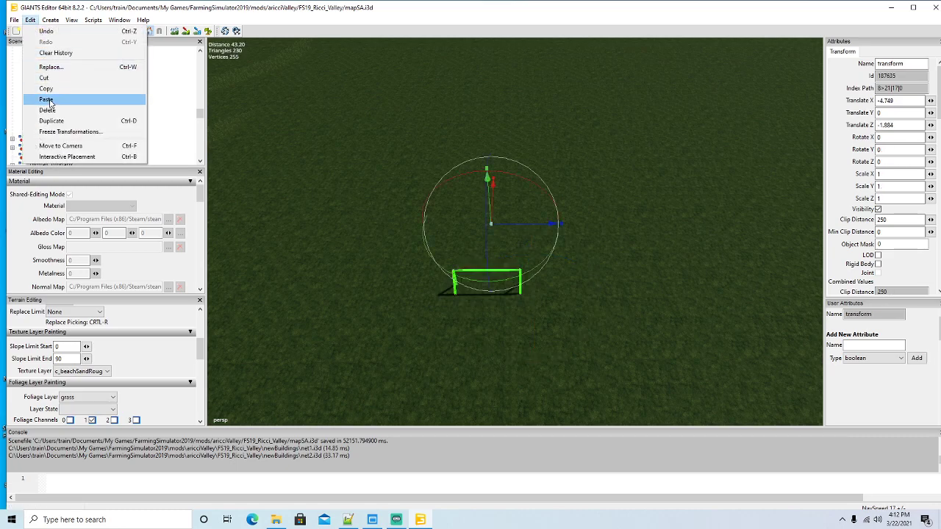
click(51, 103)
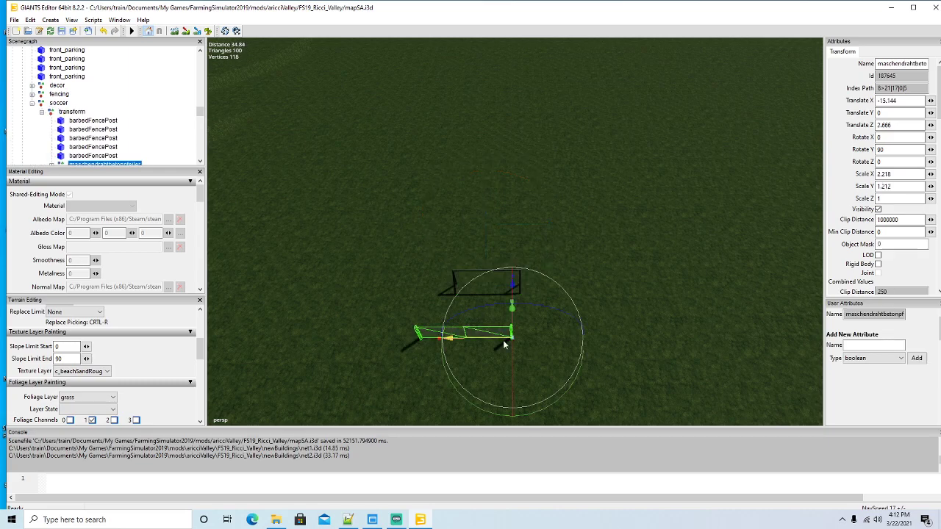
Move the net back against the goal frame at Translate X about -10.4 and Translate Z about 4.7
scroll(503, 340, down, 2)
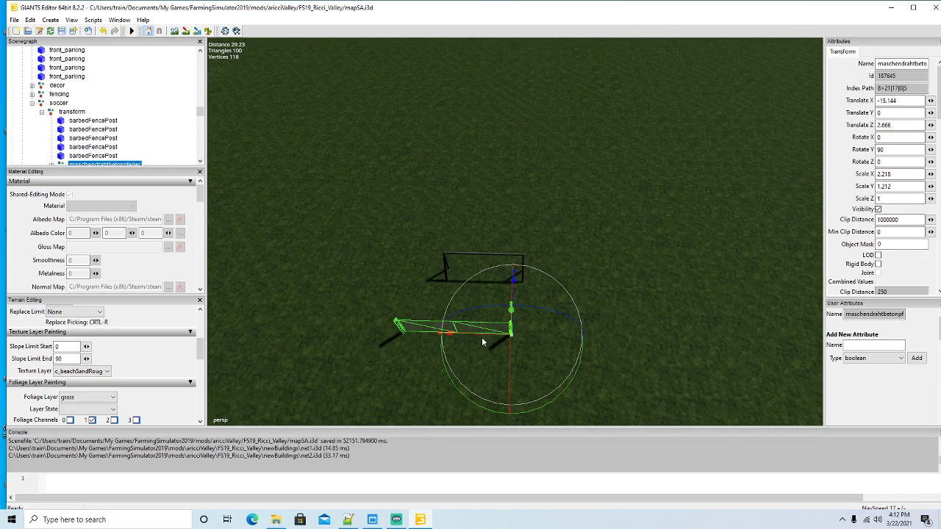
drag(482, 342, 519, 339)
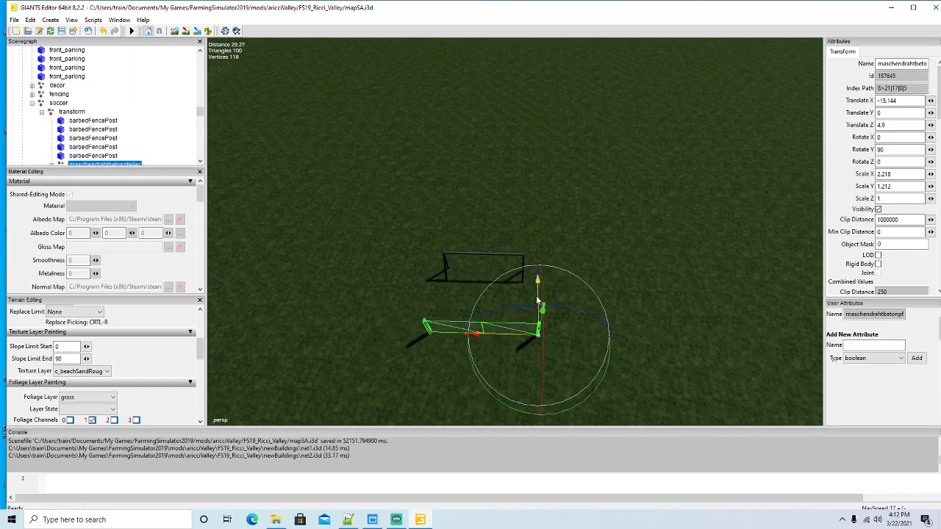
drag(538, 299, 535, 236)
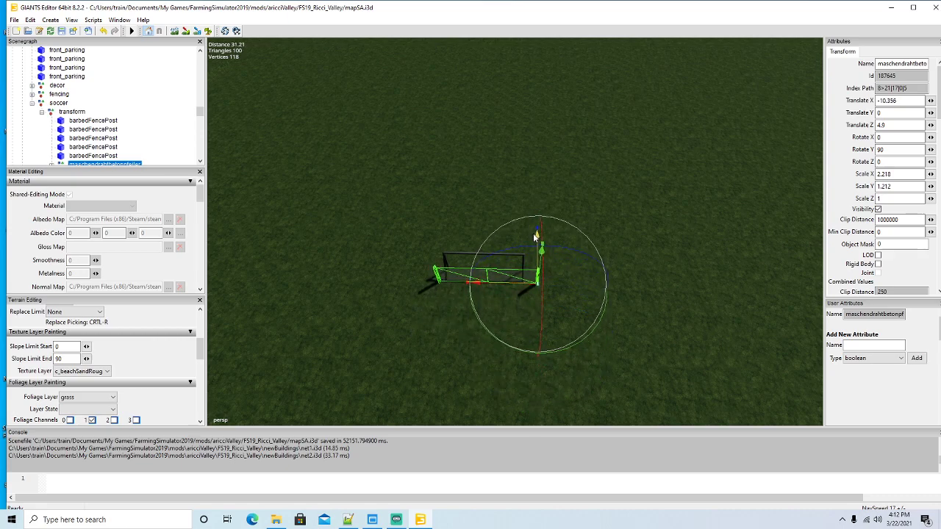
drag(520, 286, 514, 290)
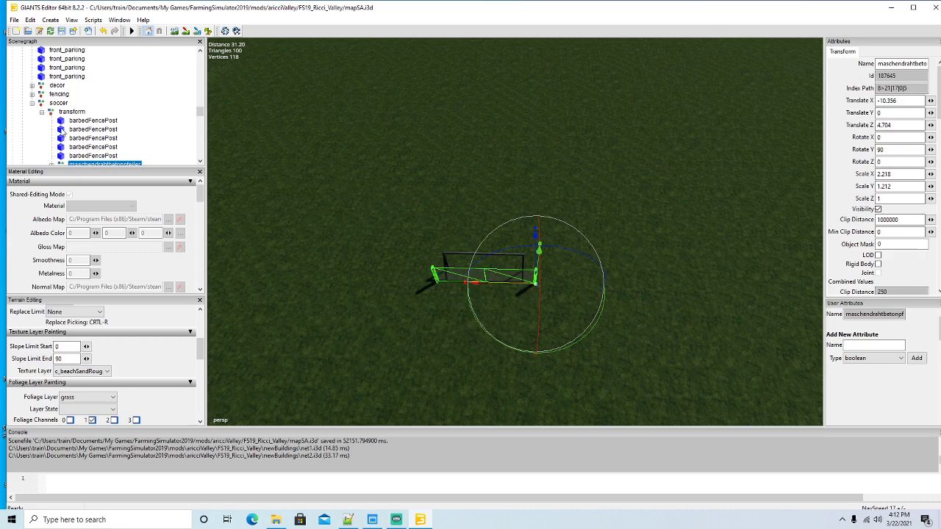
Rename the soccer group's transform containing the goal frame and net as goal
click(40, 113)
click(72, 111)
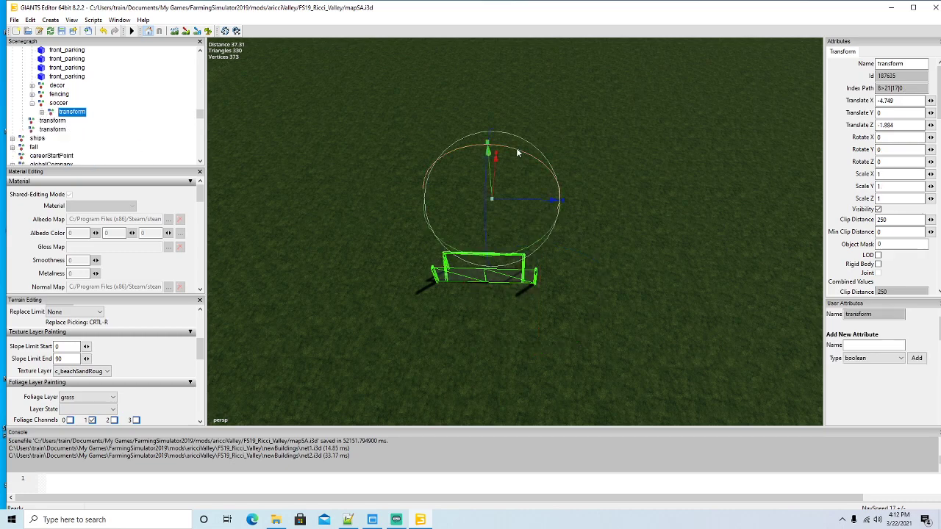
drag(916, 64, 691, 75)
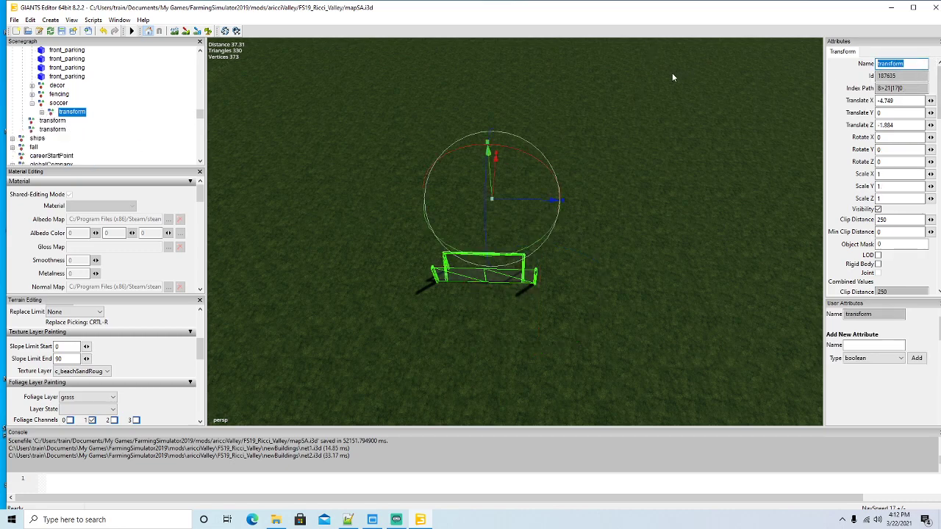
text(goal)
key(Return)
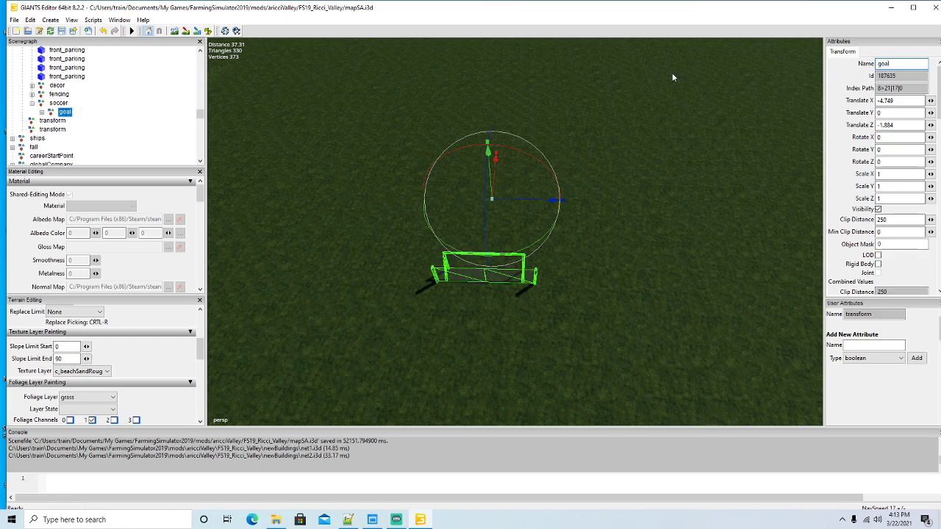
Duplicate the goal and turn the copy around to face the original, with Rotate Y set to 0
scroll(677, 177, down, 3)
drag(677, 178, 674, 155)
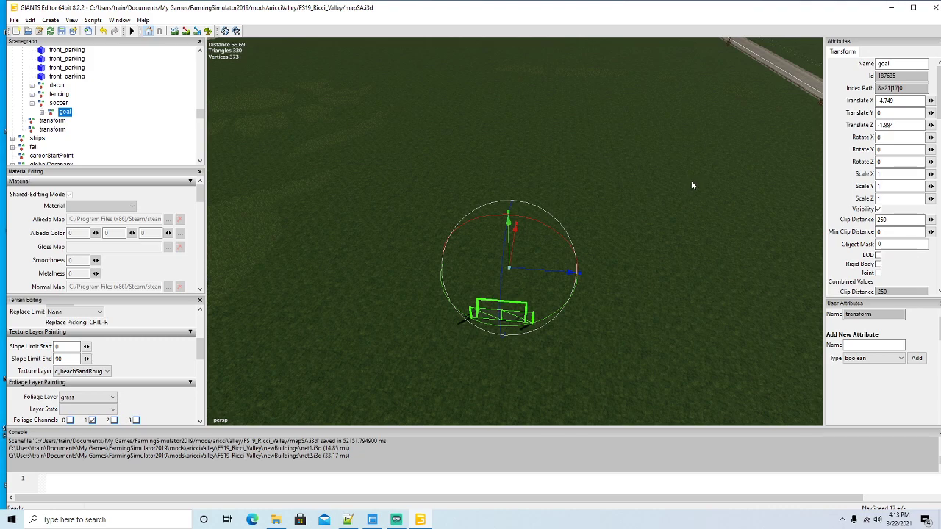
key(ctrl+d)
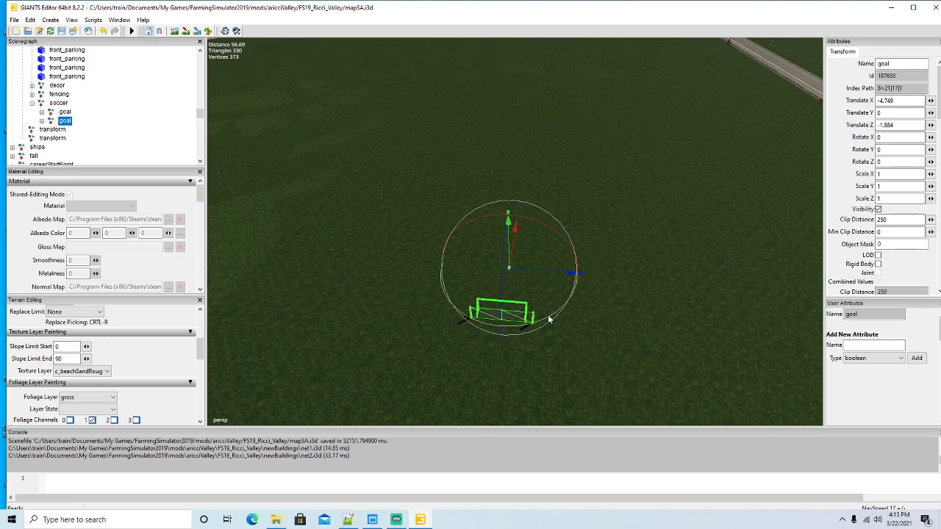
drag(548, 315, 476, 230)
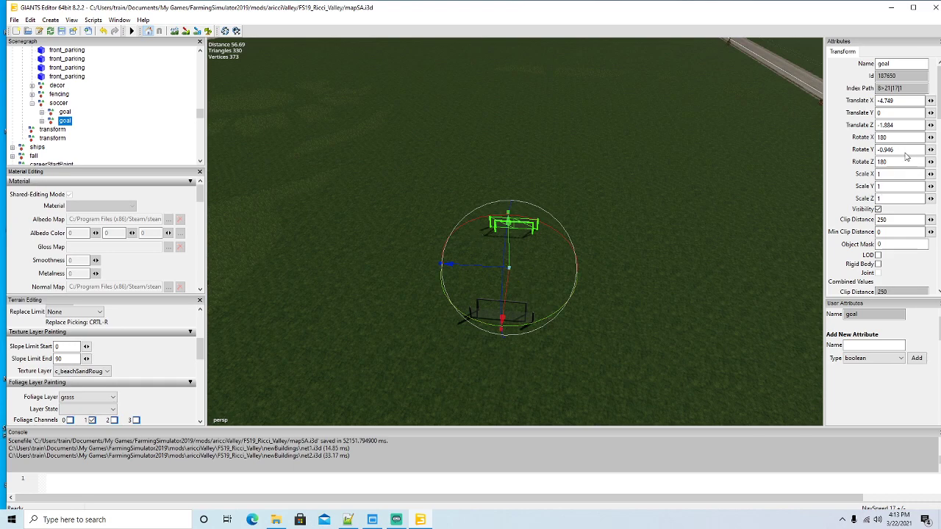
drag(908, 151, 725, 167)
text(0)
key(Return)
Move the duplicated goal to the far end of the field at Translate X about 68.6
scroll(634, 297, up, 3)
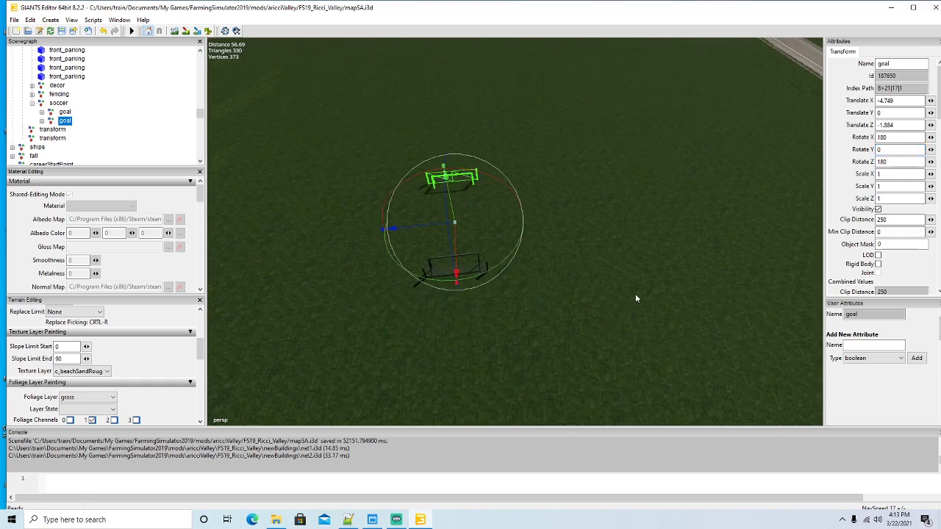
drag(484, 213, 507, 80)
scroll(543, 239, down, 7)
drag(541, 219, 424, 269)
scroll(637, 199, up, 7)
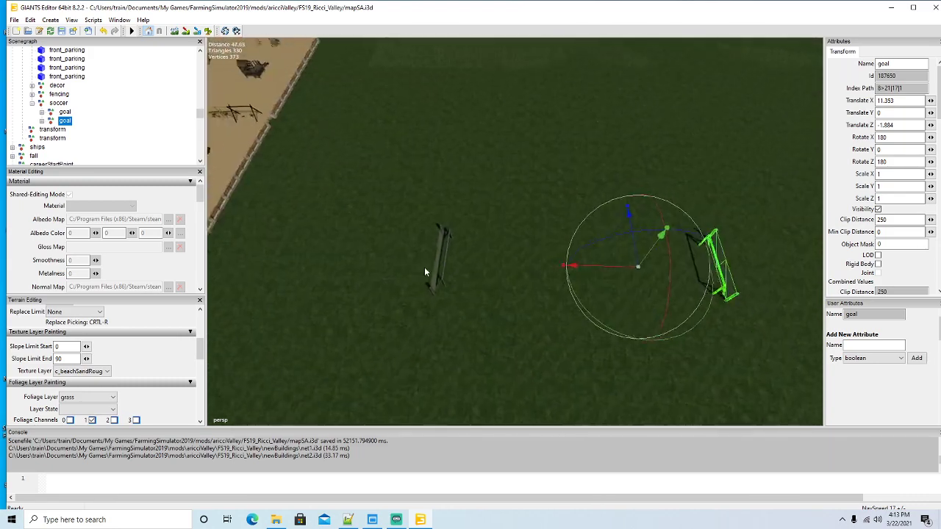
scroll(424, 269, down, 7)
drag(513, 246, 758, 292)
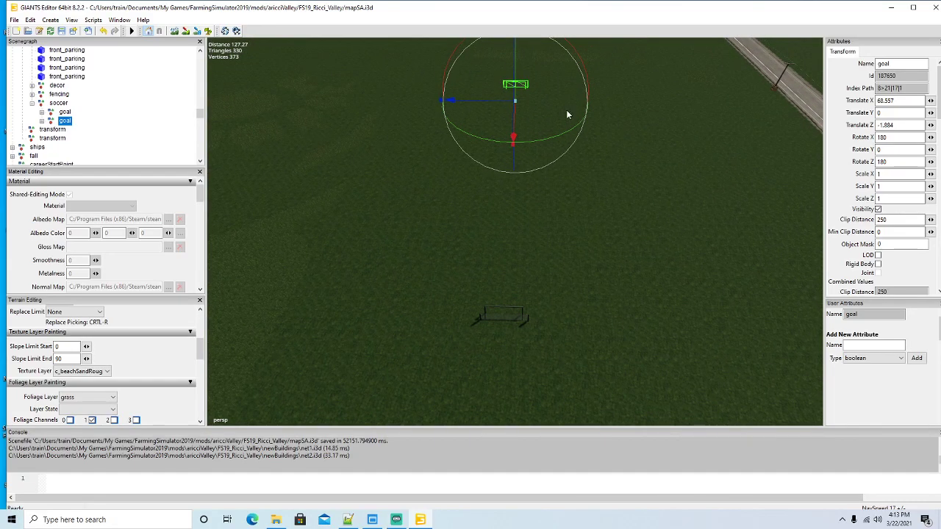
Set the texture layer for terrain painting to c_dirtyGrass
scroll(497, 261, up, 3)
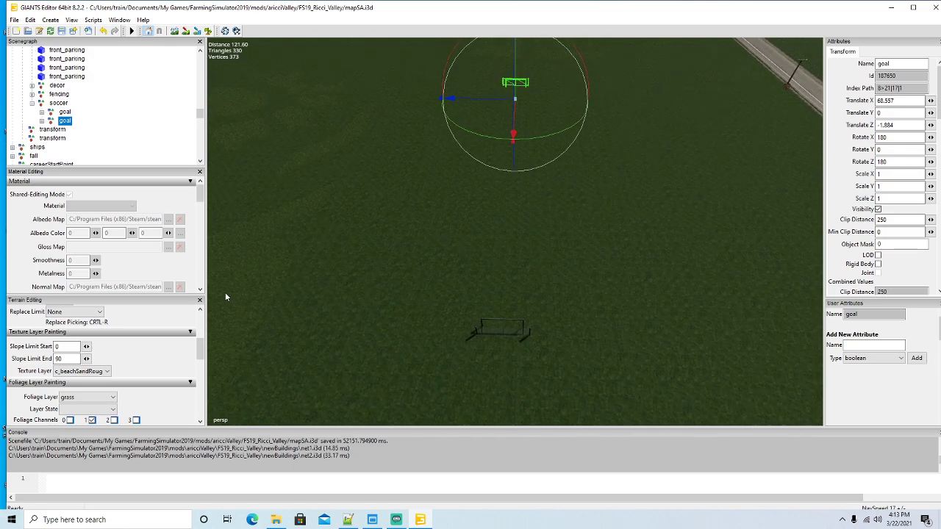
scroll(203, 351, down, 2)
scroll(202, 352, up, 3)
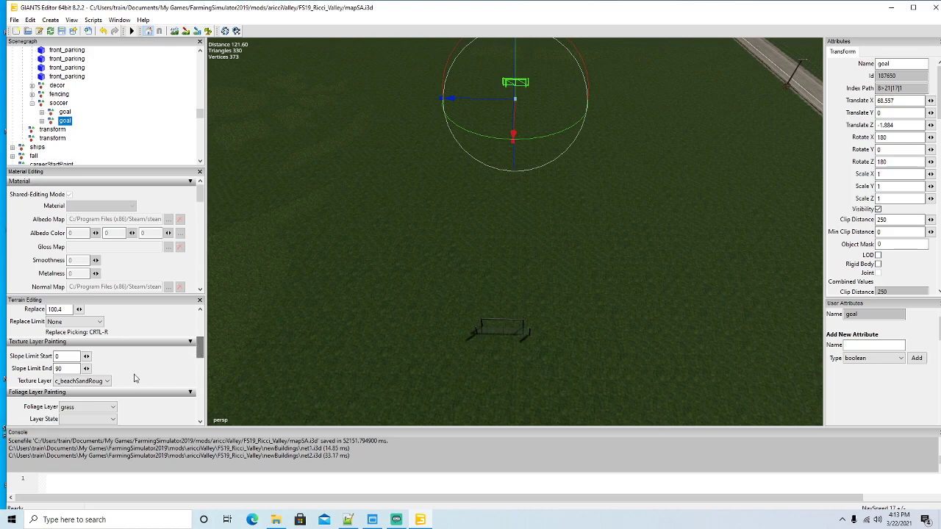
click(103, 381)
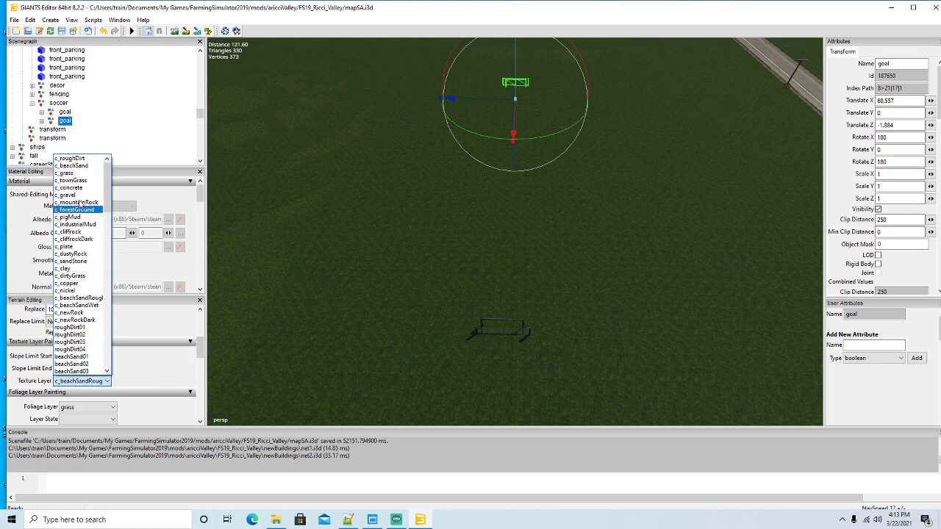
scroll(80, 177, up, 1)
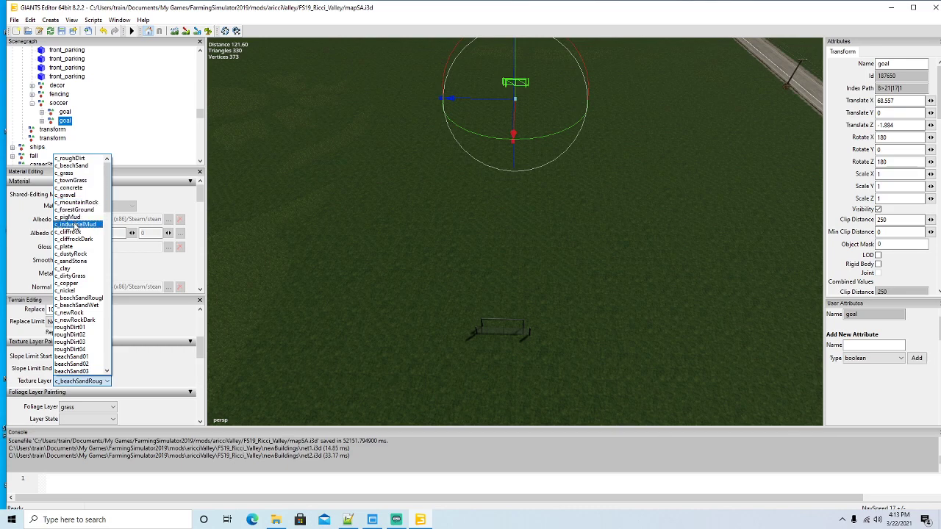
click(84, 276)
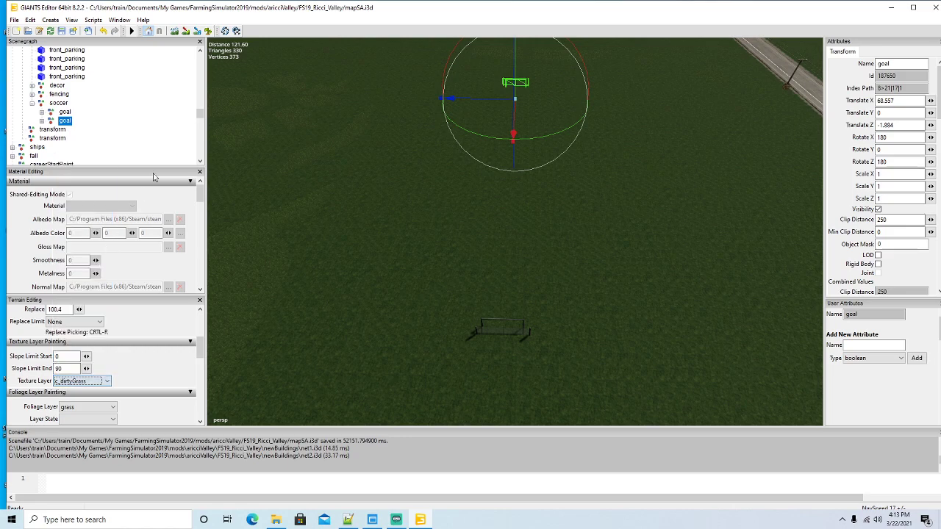
Paint a rectangular c_dirtyGrass pitch on the terrain spanning the area between the two soccer goals
click(188, 35)
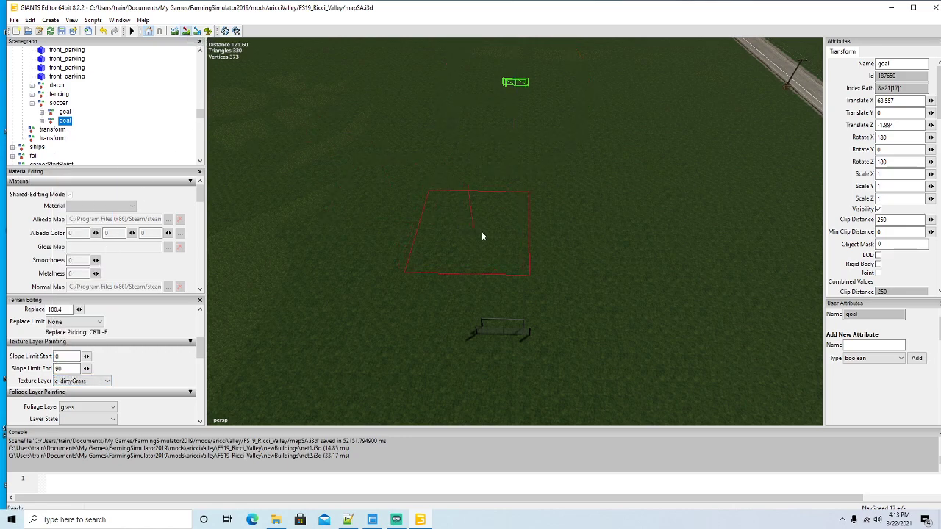
click(508, 266)
mouse_move(508, 265)
mouse_down()
mouse_move(507, 289)
mouse_move(511, 150)
mouse_up()
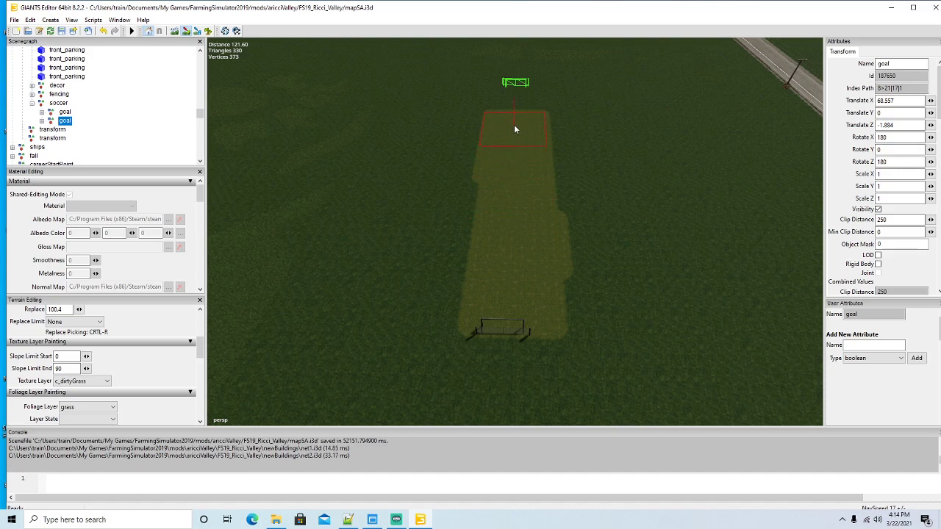
mouse_move(516, 109)
mouse_down()
mouse_move(552, 105)
mouse_move(572, 289)
mouse_move(463, 277)
mouse_move(461, 290)
mouse_move(440, 290)
mouse_move(457, 256)
mouse_move(451, 236)
mouse_up()
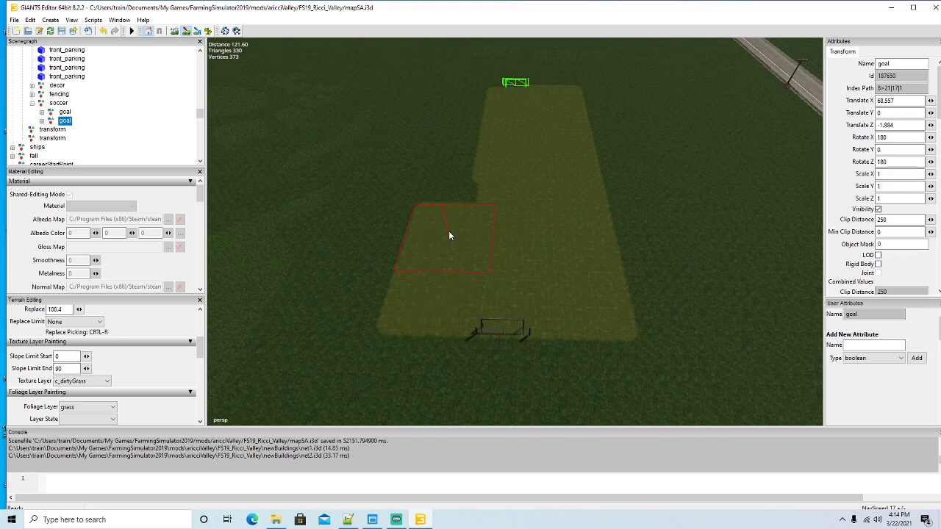
drag(458, 187, 467, 161)
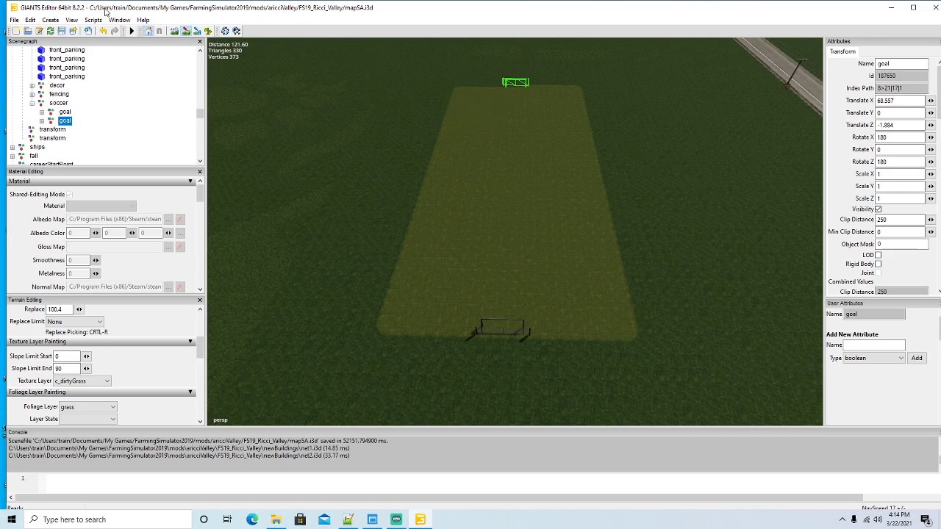
Examine the painted pitch's edges and its coverage around both goals
mouse_move(397, 207)
mouse_down()
mouse_move(396, 218)
mouse_move(386, 130)
mouse_move(406, 201)
mouse_up()
scroll(396, 218, down, 5)
scroll(396, 207, up, 4)
scroll(386, 142, up, 4)
scroll(386, 145, up, 4)
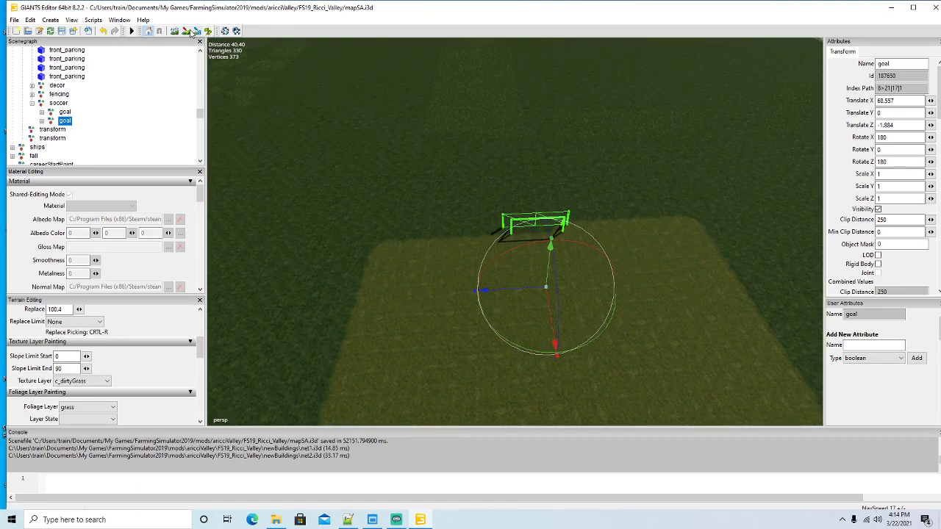
click(187, 31)
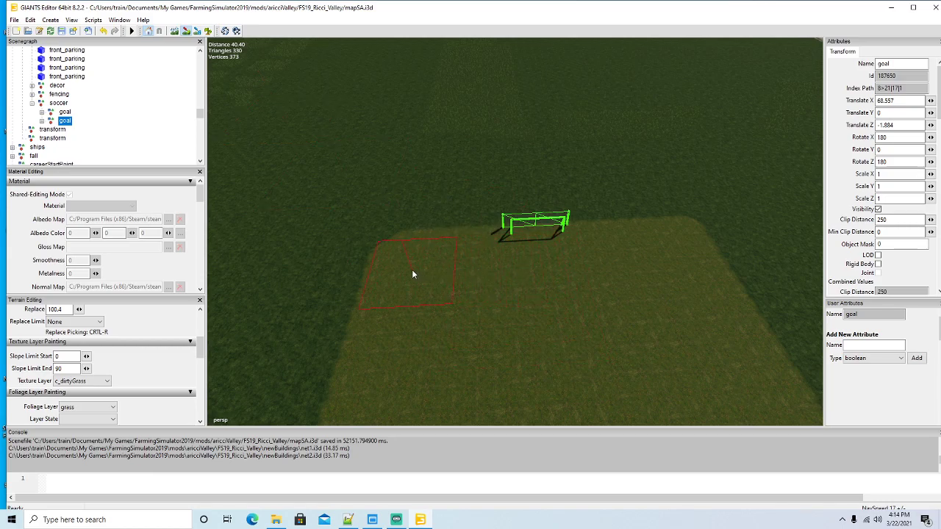
click(187, 32)
scroll(439, 216, down, 4)
mouse_move(439, 216)
mouse_down()
mouse_move(496, 300)
mouse_move(686, 295)
mouse_move(373, 274)
mouse_move(437, 272)
mouse_move(428, 250)
mouse_move(471, 298)
mouse_move(652, 255)
mouse_up()
drag(648, 254, 393, 288)
scroll(397, 290, down, 3)
scroll(397, 289, down, 2)
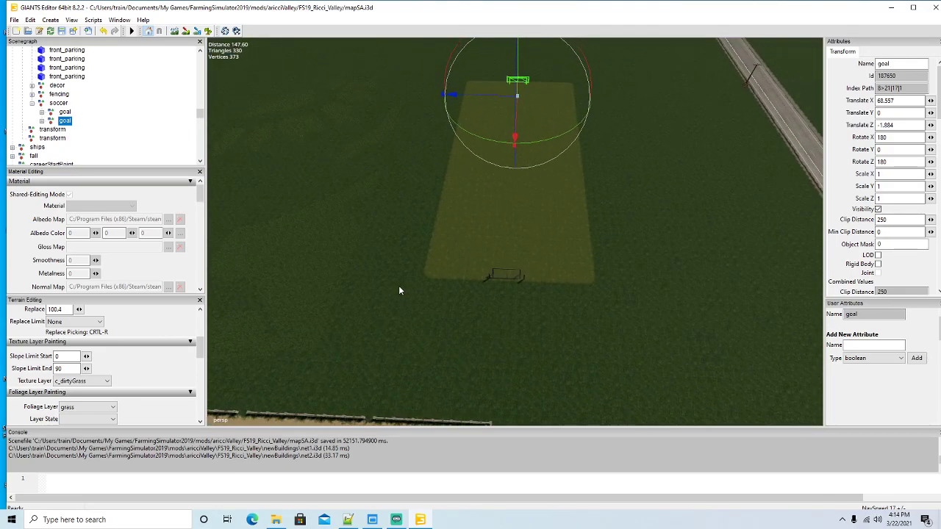
scroll(402, 290, up, 3)
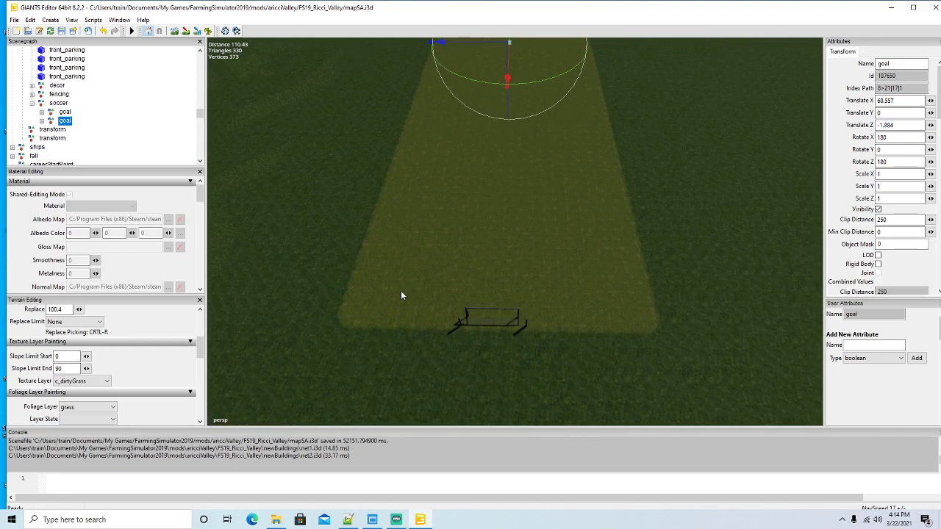
right_click(401, 291)
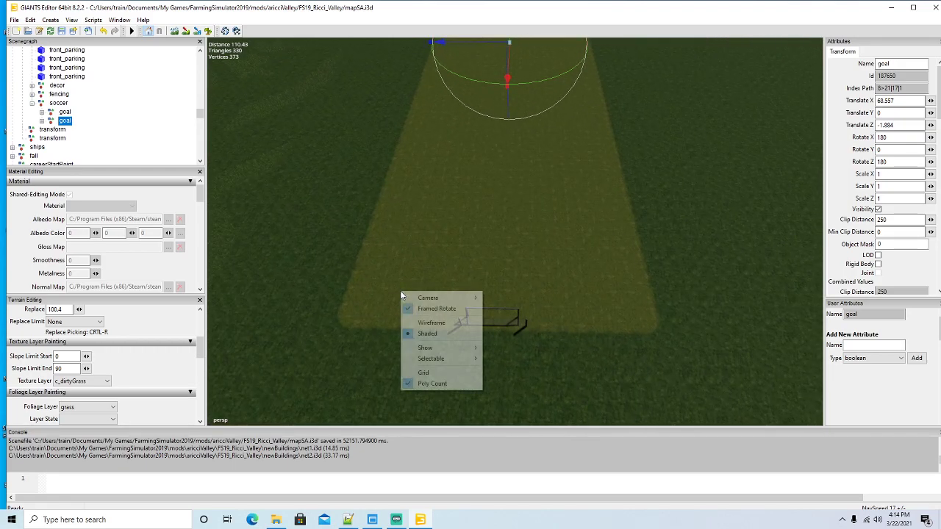
click(44, 105)
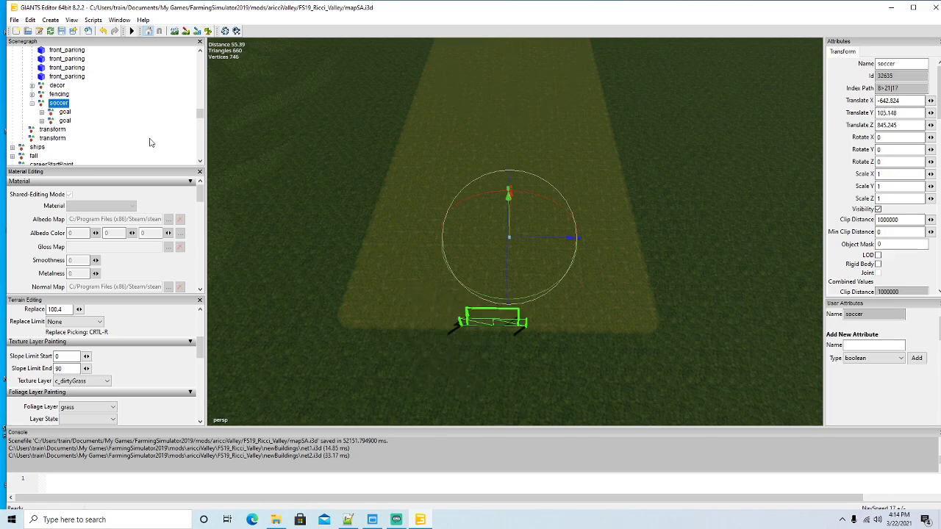
scroll(326, 208, down, 3)
click(329, 205)
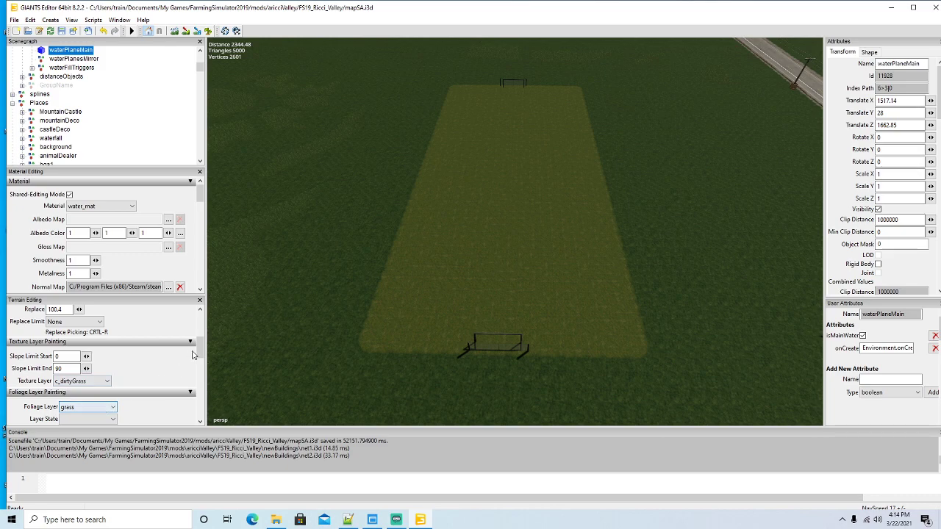
Paint decoFoliage in the grassLong small state over the whole dirty-grass soccer pitch
mouse_move(197, 353)
mouse_down()
mouse_move(197, 375)
mouse_move(200, 364)
mouse_up()
click(87, 358)
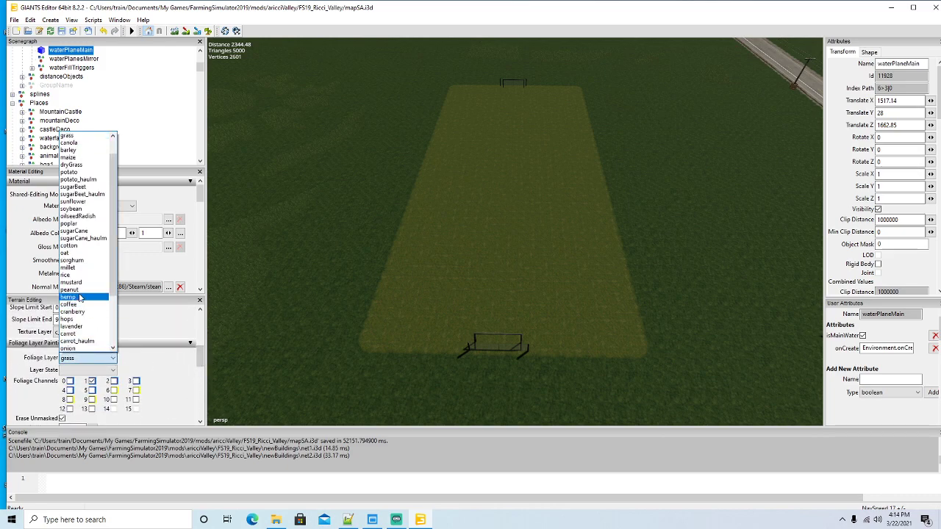
scroll(86, 228, down, 5)
scroll(85, 227, down, 2)
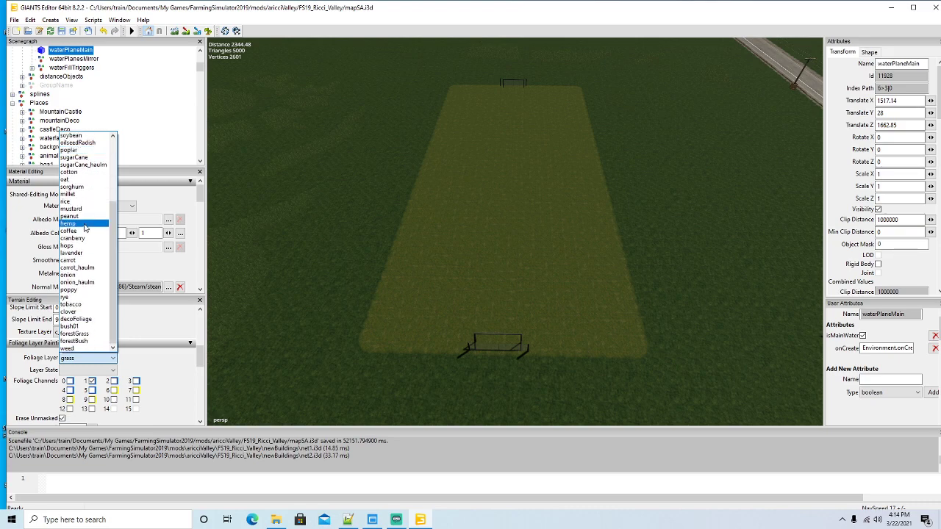
scroll(84, 220, up, 5)
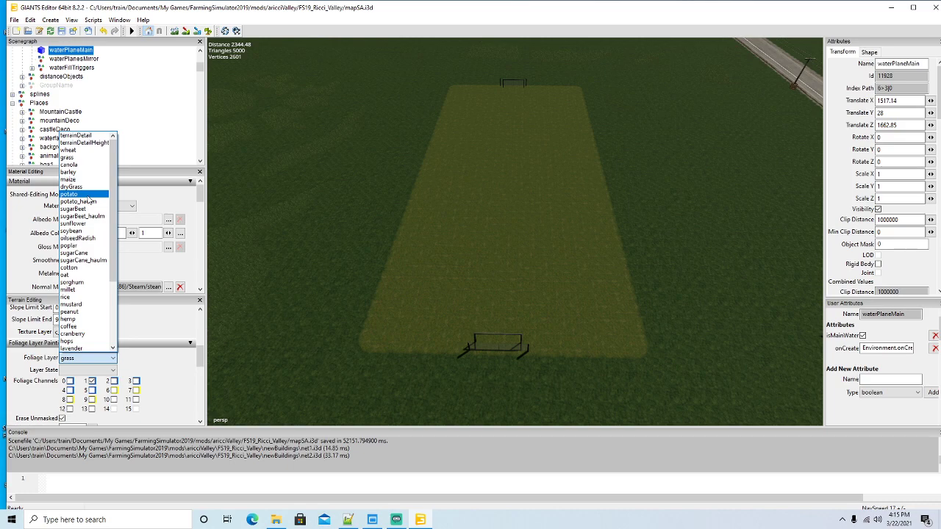
scroll(87, 195, down, 3)
scroll(86, 199, down, 2)
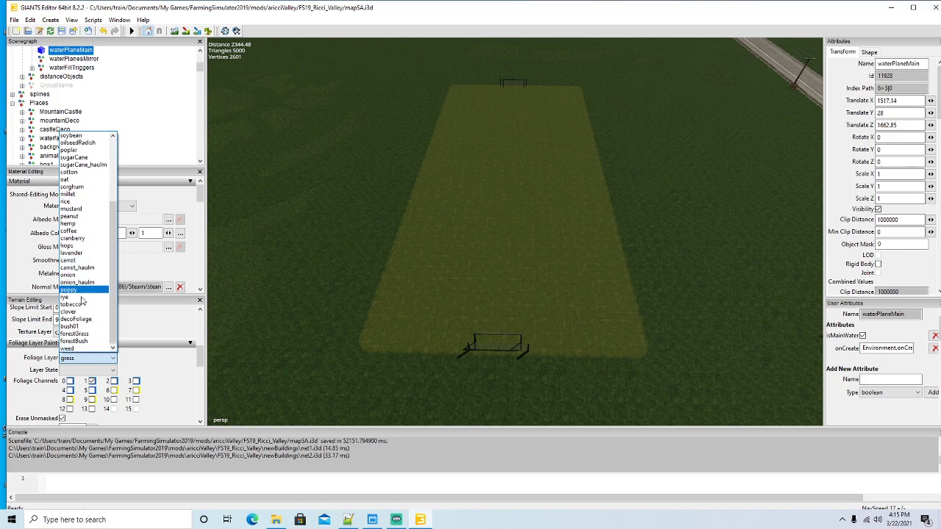
click(84, 319)
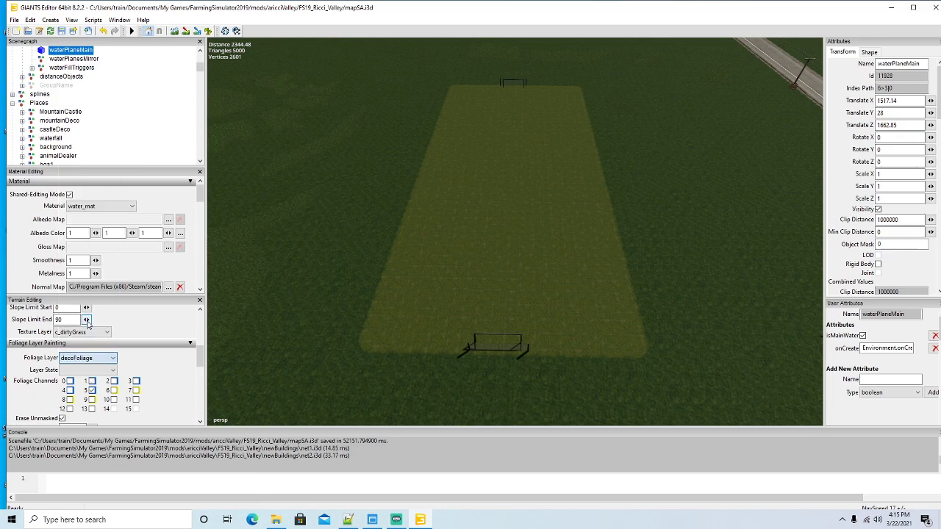
click(109, 370)
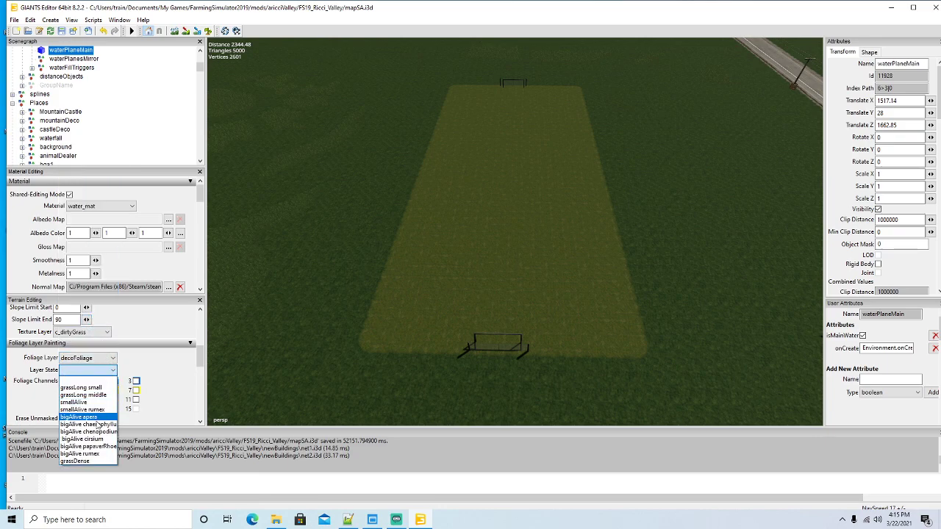
click(96, 390)
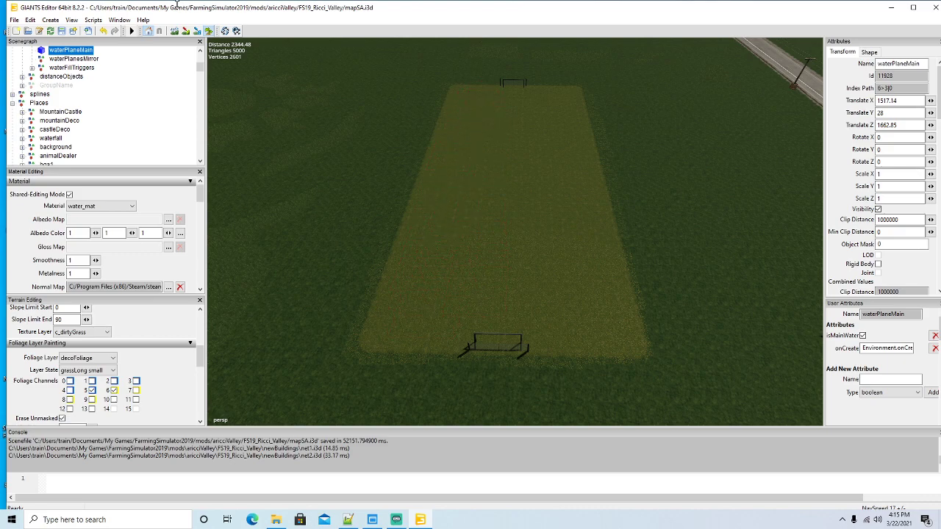
Examine the pitch's grass foliage up close and the open field and playground around it
scroll(447, 265, up, 5)
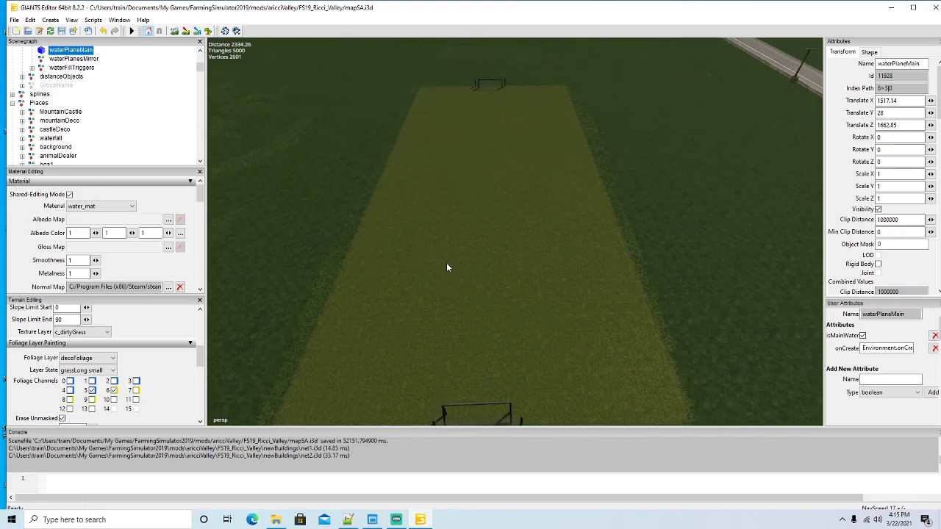
scroll(446, 267, up, 10)
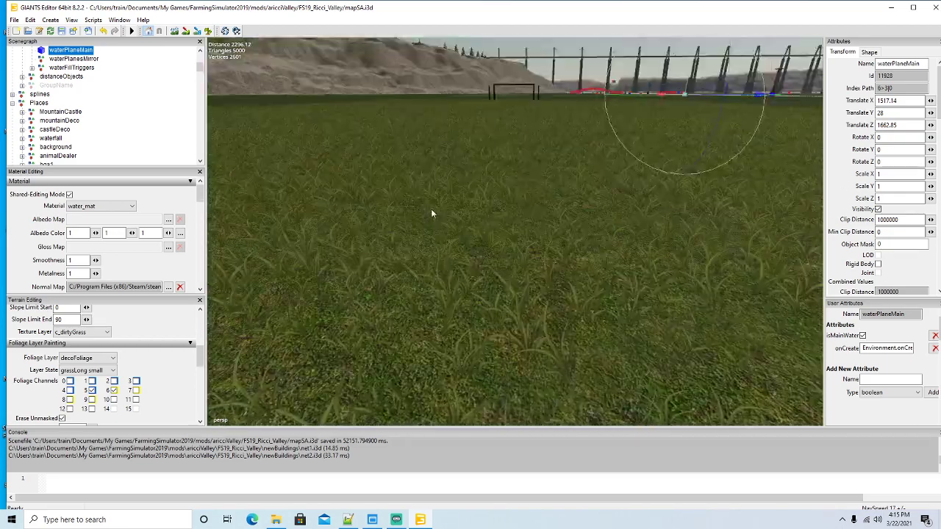
drag(431, 213, 462, 281)
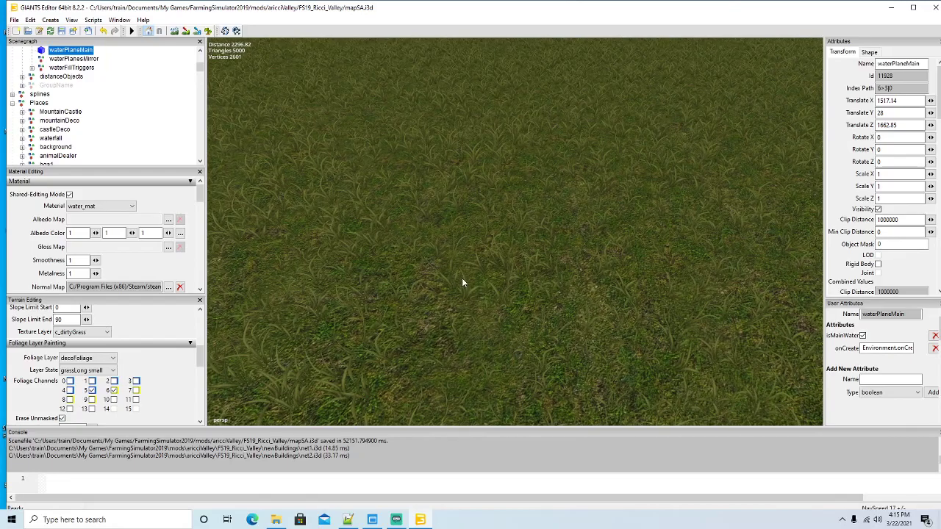
scroll(462, 283, down, 10)
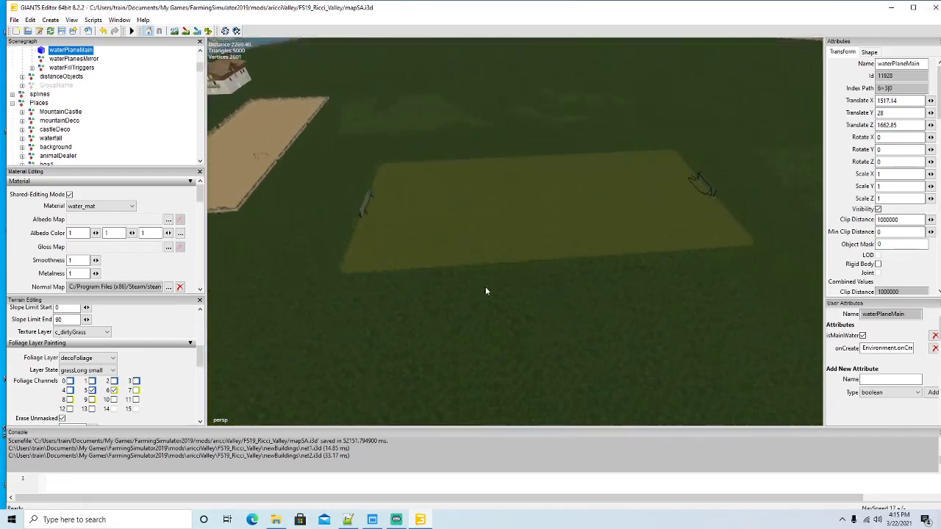
drag(485, 291, 445, 227)
scroll(445, 227, down, 4)
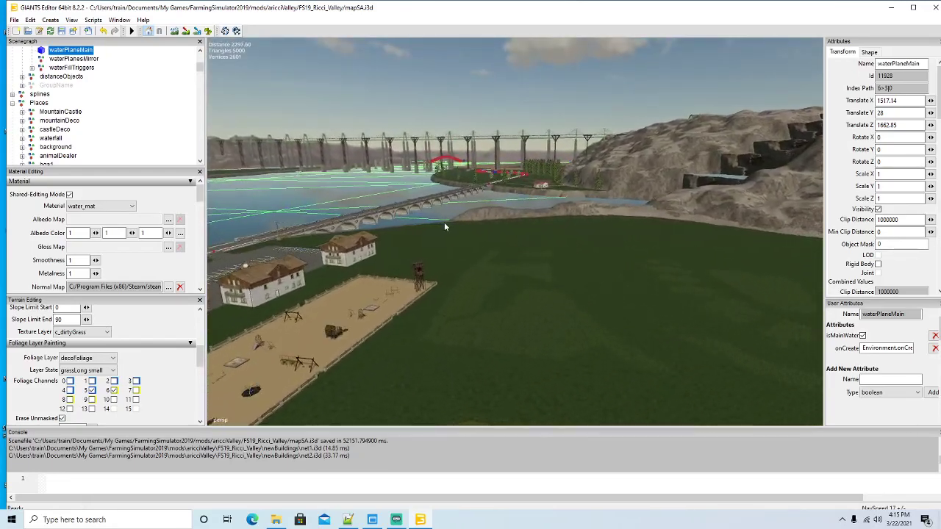
scroll(445, 226, up, 8)
drag(444, 227, 588, 294)
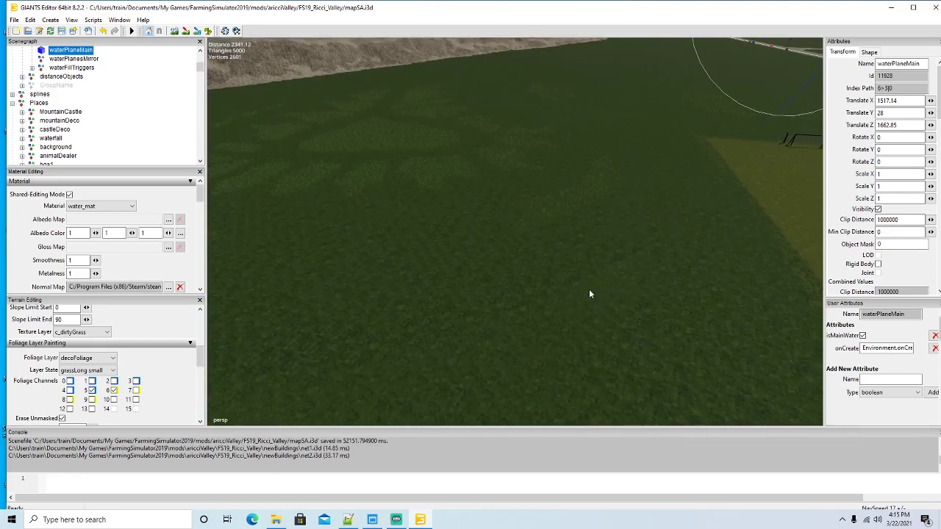
scroll(597, 301, down, 6)
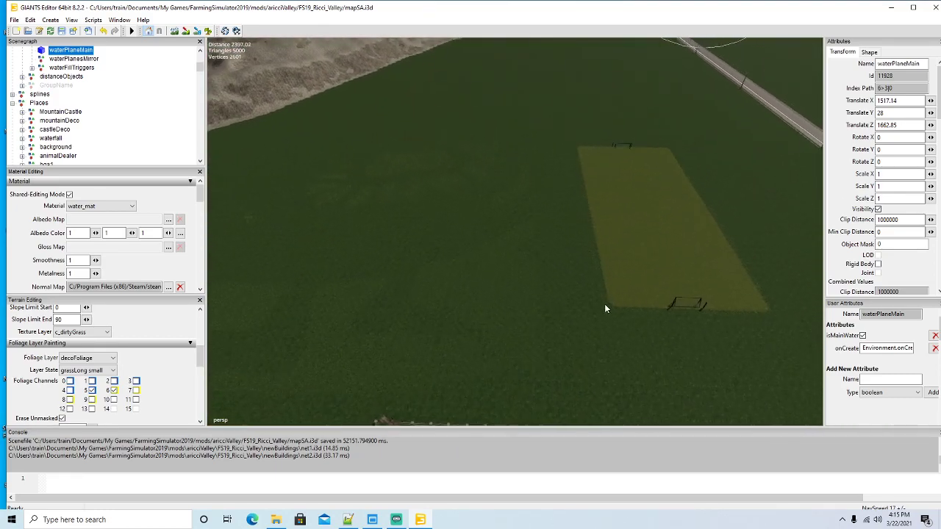
scroll(605, 307, down, 3)
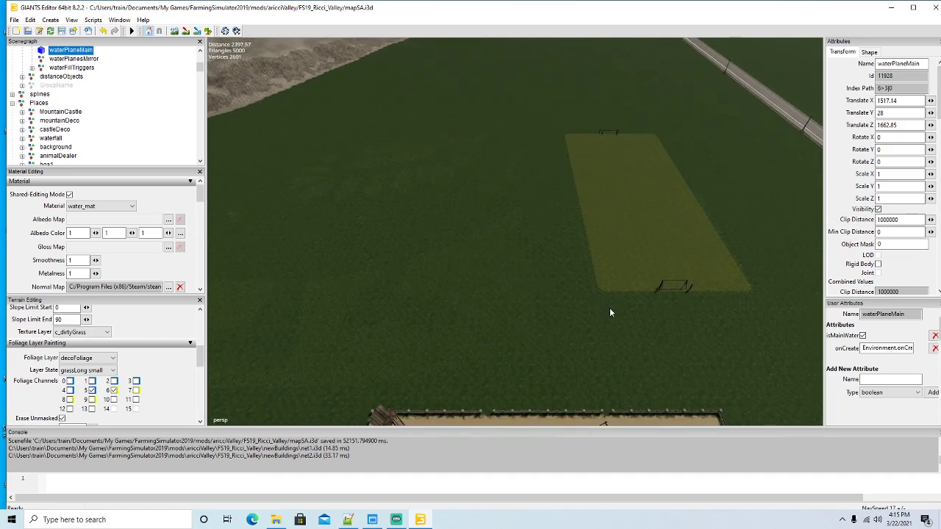
Paint grassLong small foliage over the open green field beside the soccer pitch
scroll(610, 313, down, 2)
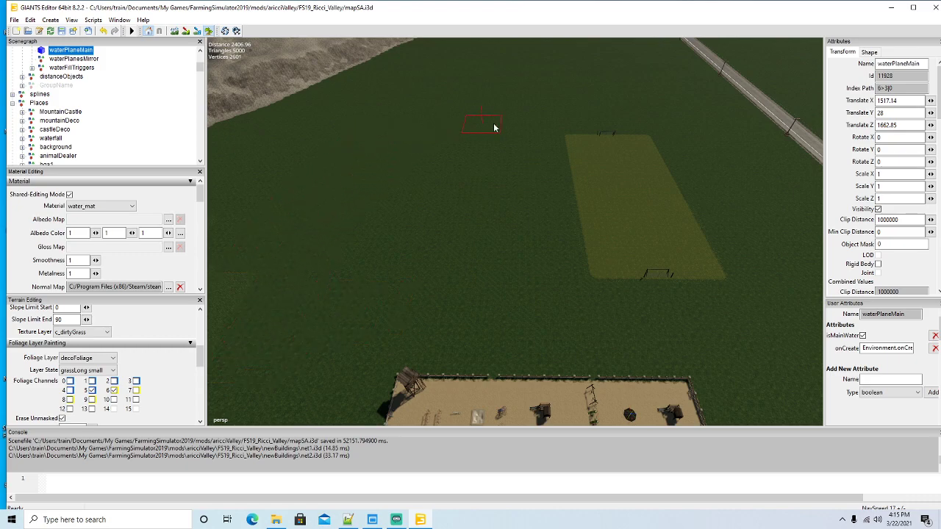
click(208, 31)
scroll(370, 154, up, 3)
scroll(370, 156, down, 1)
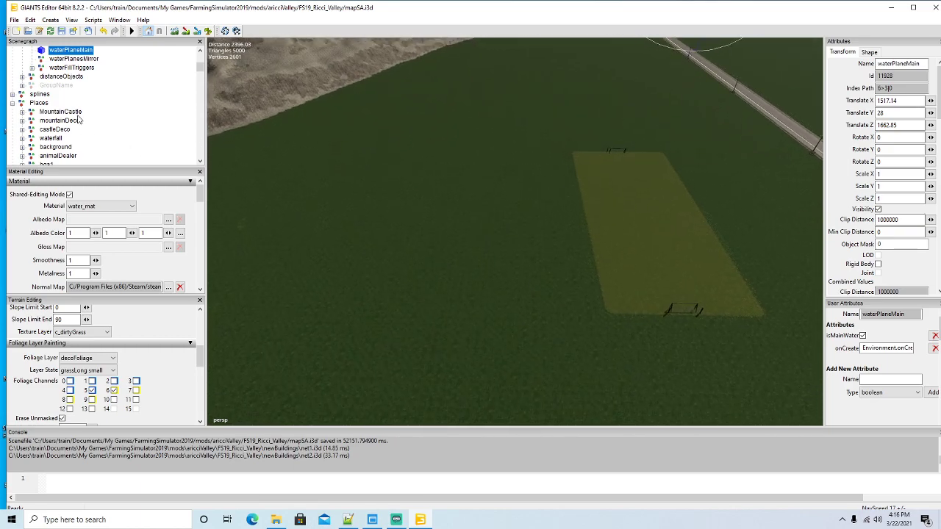
Duplicate the soccer group with both goals and move the copy beside the first pitch, at Translate Z about 746.9
scroll(81, 120, down, 9)
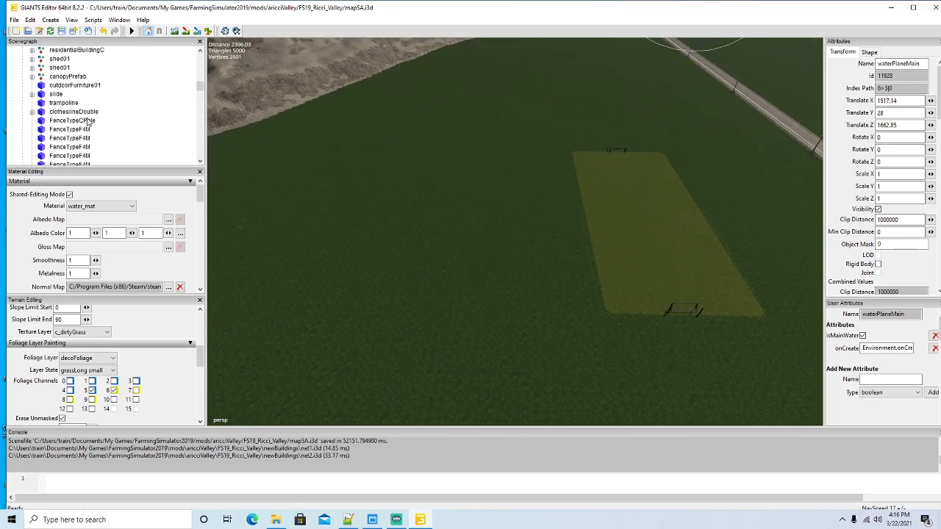
scroll(85, 118, up, 1)
scroll(77, 110, down, 1)
scroll(71, 102, up, 1)
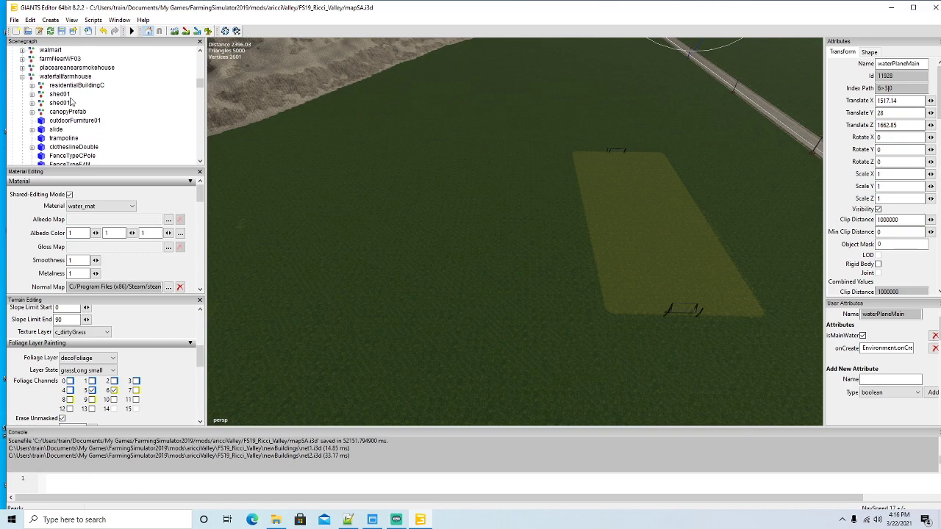
click(22, 76)
scroll(74, 118, down, 2)
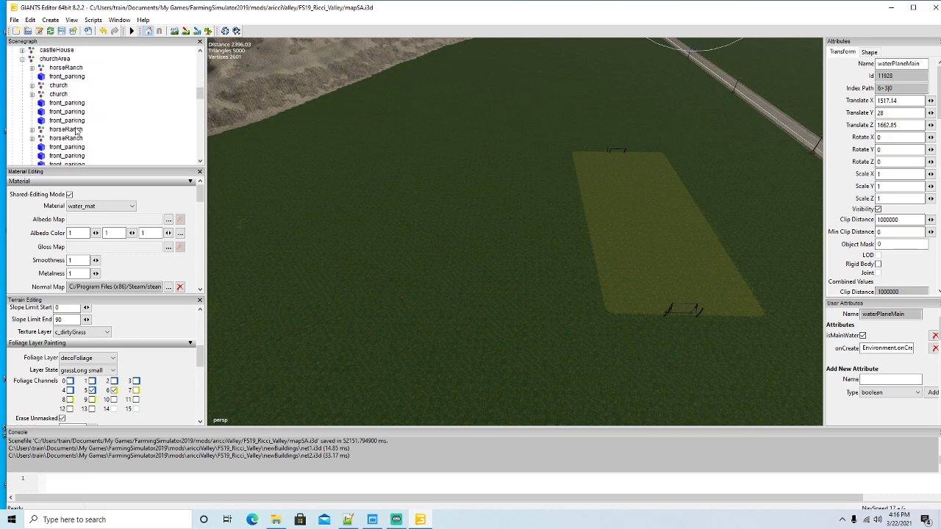
scroll(78, 128, down, 3)
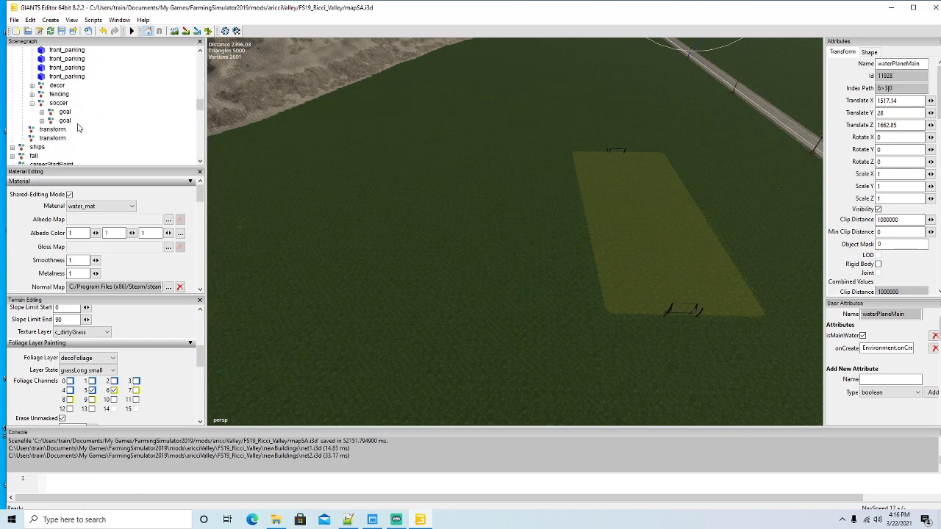
click(44, 103)
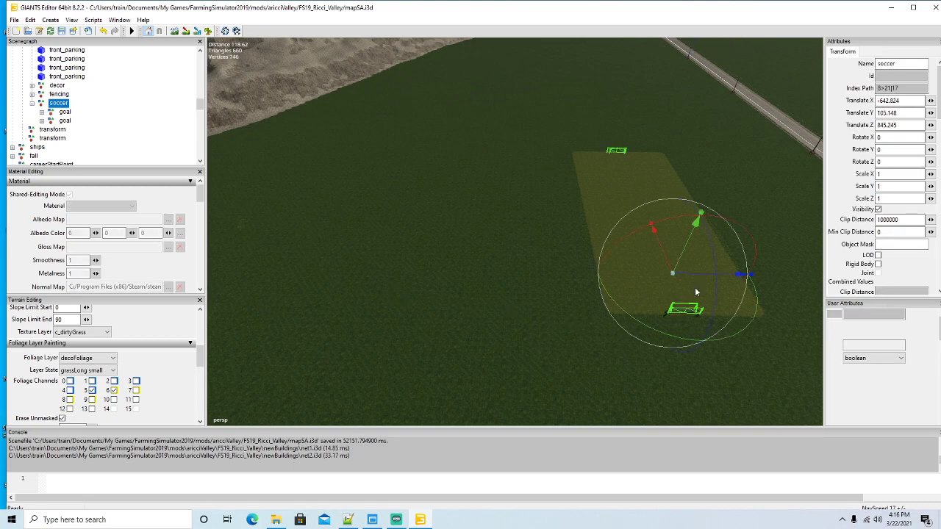
key(ctrl+d)
drag(697, 275, 393, 318)
scroll(283, 273, up, 5)
scroll(392, 318, down, 3)
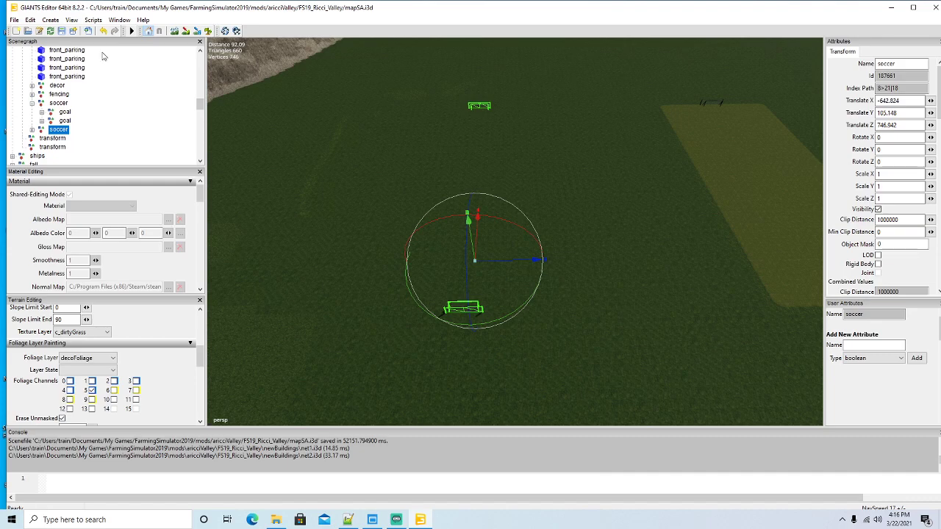
Paint a second c_dirtyGrass pitch on the terrain between the duplicated pair of goals
click(186, 31)
mouse_move(461, 214)
mouse_down()
mouse_move(474, 209)
mouse_move(470, 283)
mouse_up()
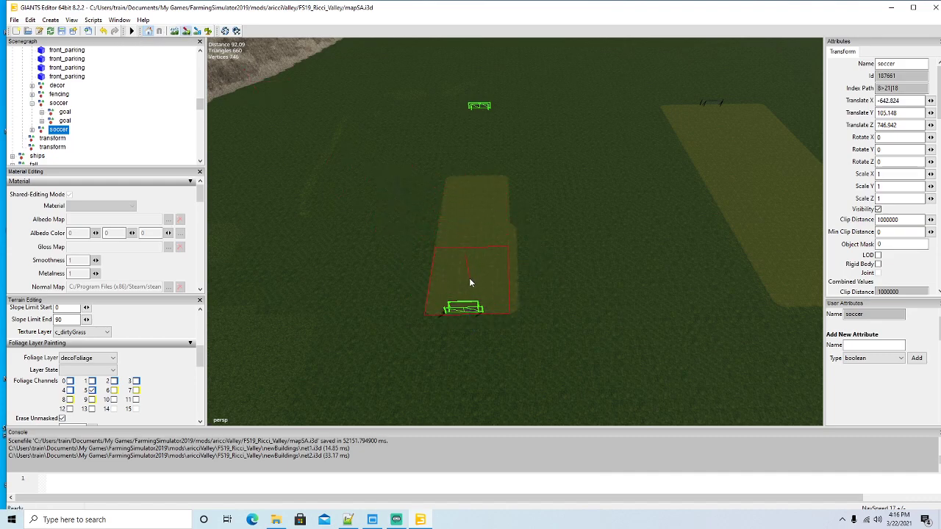
drag(477, 200, 475, 182)
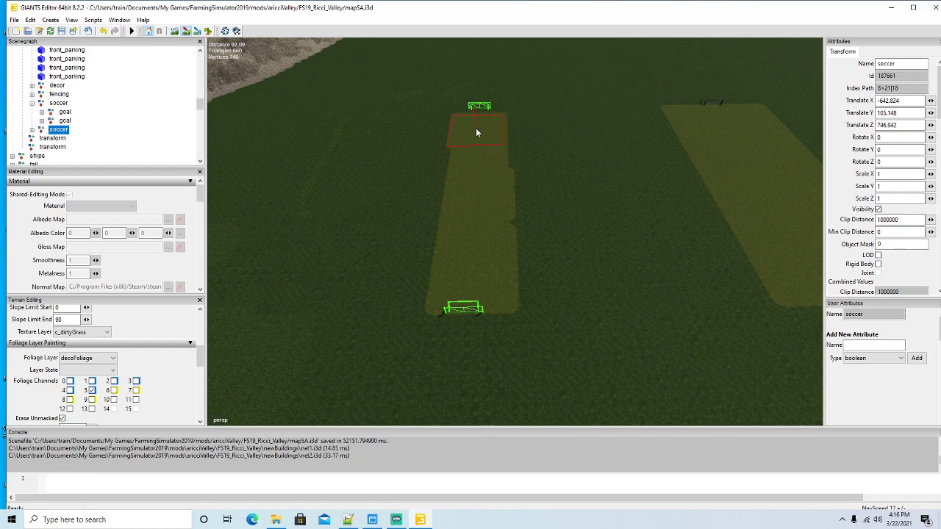
mouse_move(476, 128)
mouse_down()
mouse_move(502, 127)
mouse_move(503, 284)
mouse_up()
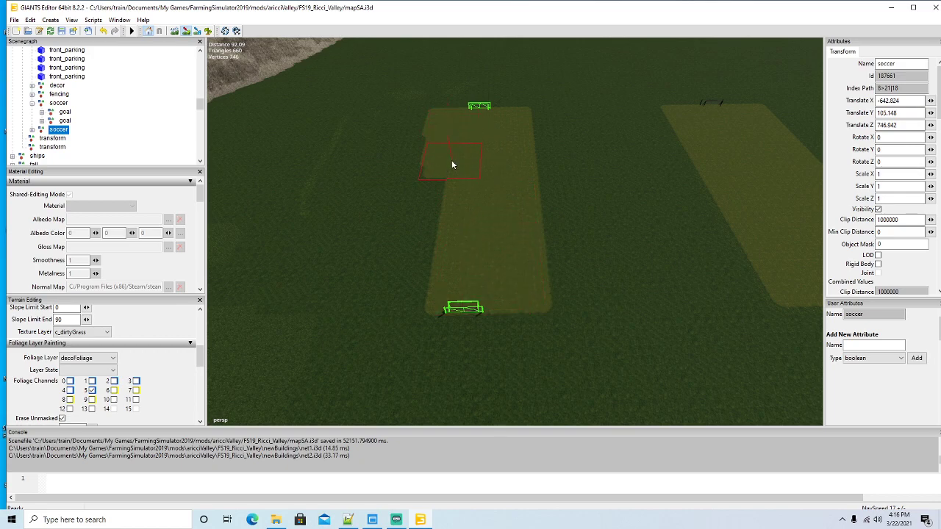
Widen the first soccer field by painting the c_dirtyGrass texture along its left side
drag(445, 151, 424, 278)
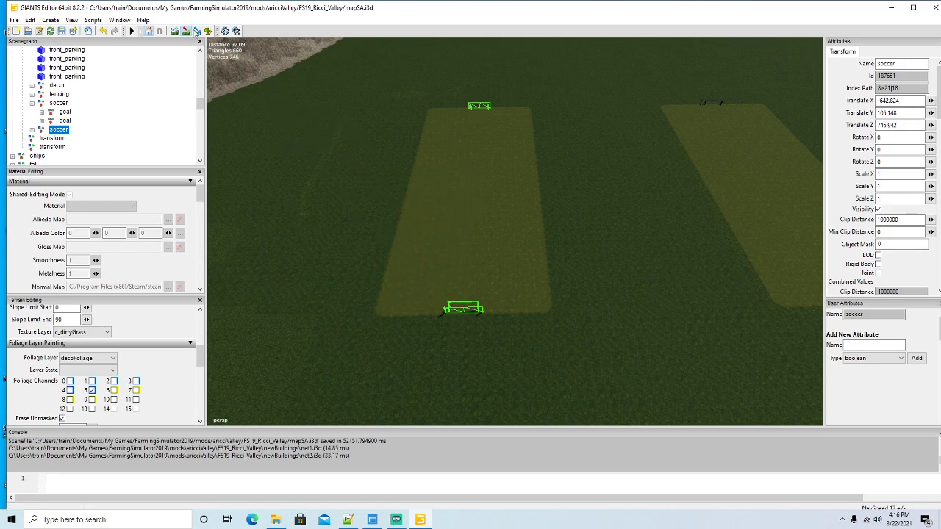
click(197, 31)
Widen the second soccer field, nearer the road, by painting c_dirtyGrass along its left side
scroll(430, 184, down, 3)
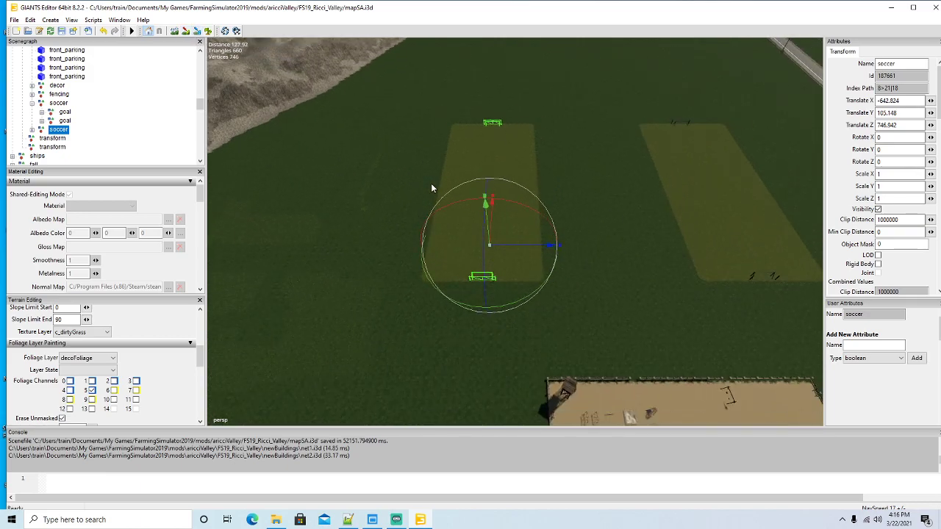
scroll(430, 183, up, 5)
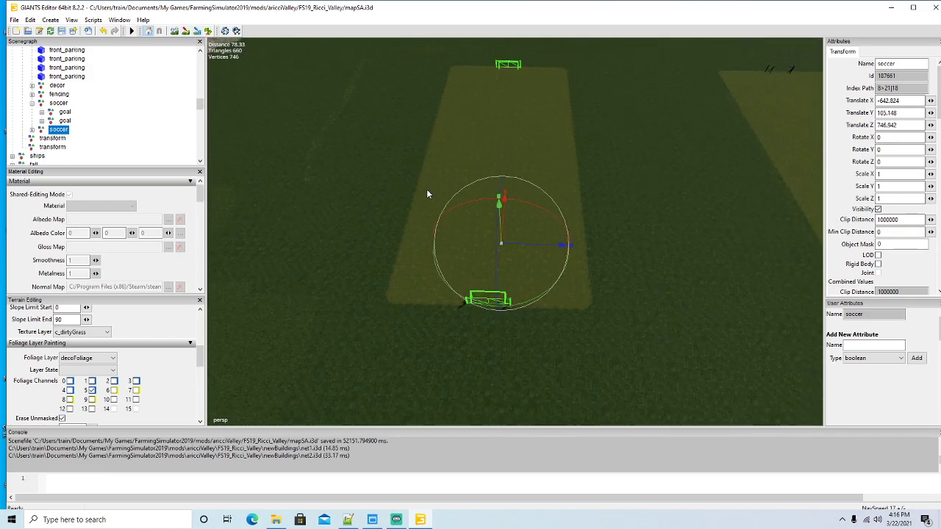
scroll(427, 189, down, 3)
mouse_move(427, 188)
mouse_down()
mouse_move(590, 136)
mouse_move(445, 177)
mouse_move(431, 170)
mouse_up()
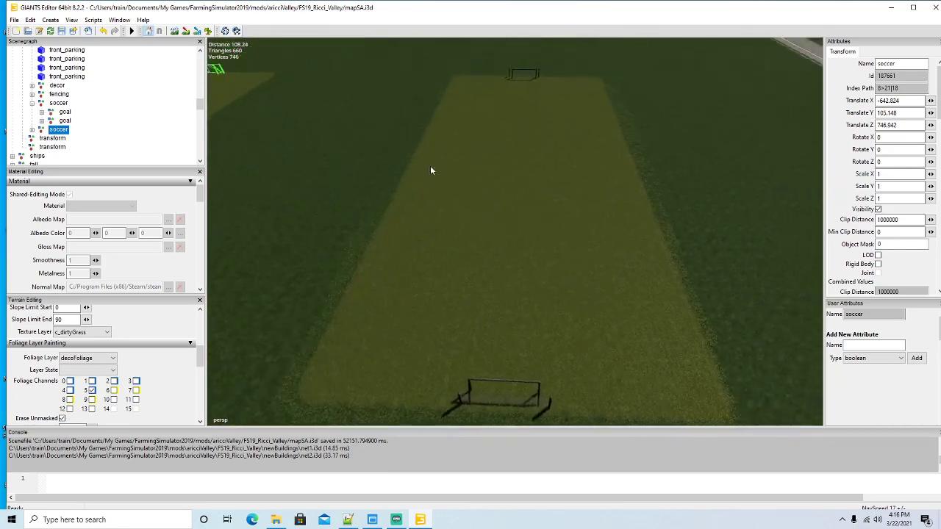
scroll(434, 168, down, 2)
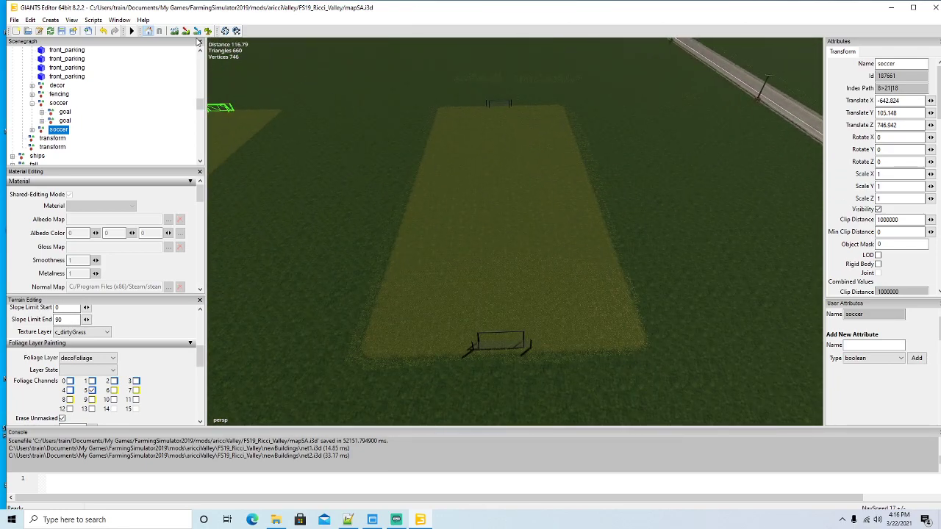
mouse_move(451, 144)
mouse_down()
mouse_move(449, 121)
mouse_move(433, 126)
mouse_move(404, 259)
mouse_move(377, 308)
mouse_up()
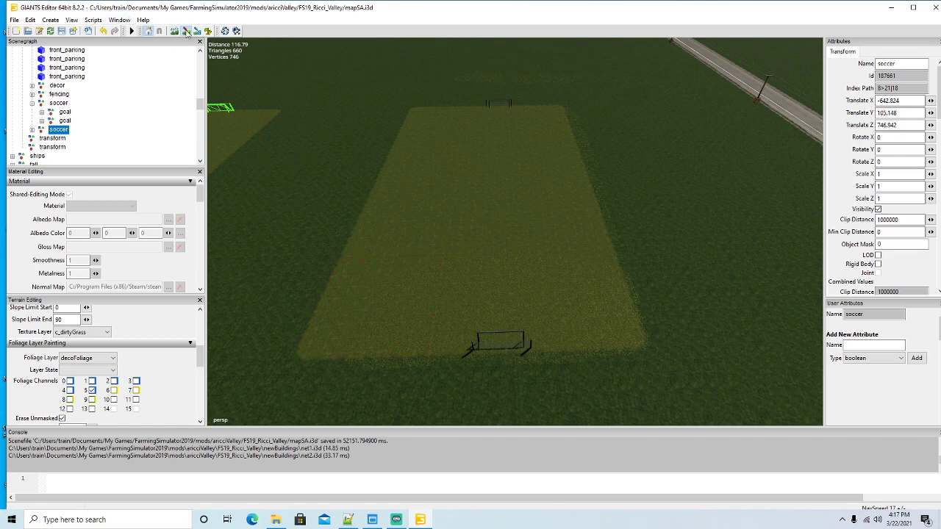
Move the second field's soccer goal group along the Z axis to about 841.86
scroll(336, 138, down, 2)
drag(336, 136, 308, 149)
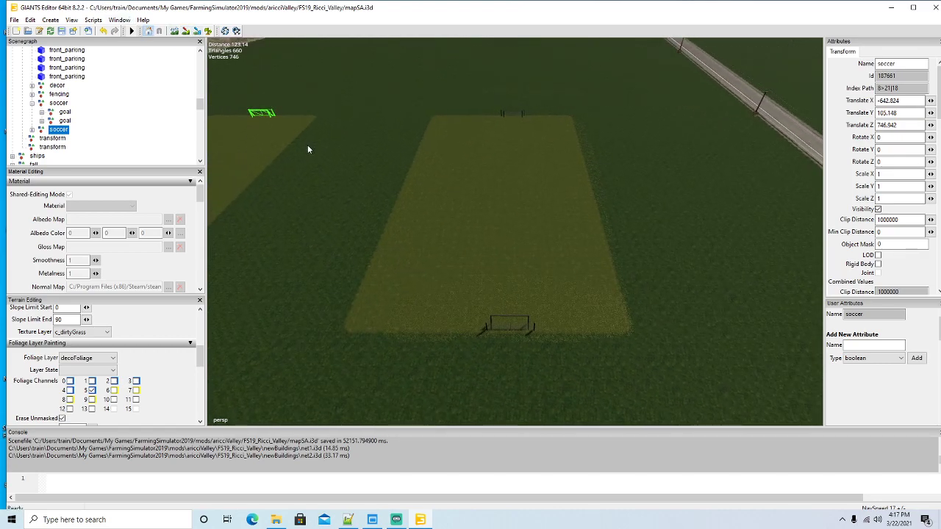
click(58, 103)
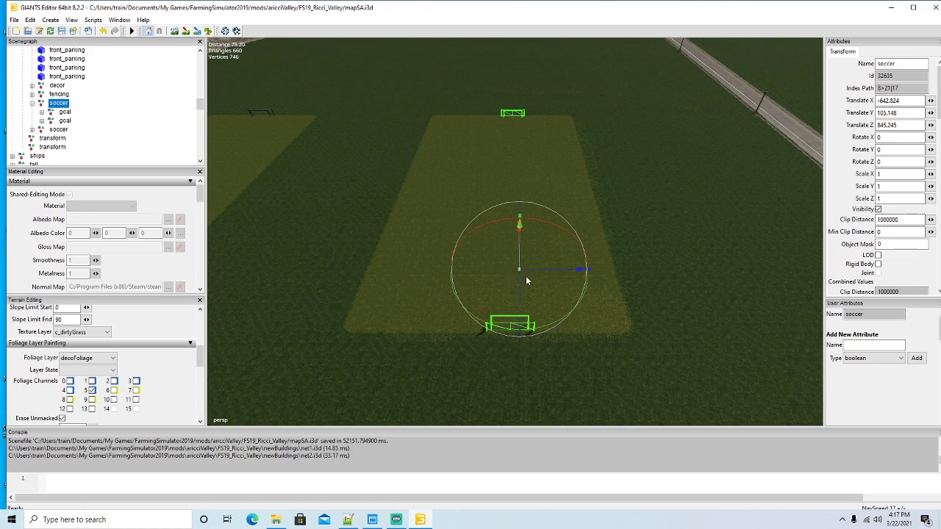
drag(546, 272, 366, 220)
key(f)
drag(492, 271, 544, 280)
Extend the left edge of the first soccer field farther outward with the c_dirtyGrass texture
scroll(544, 276, down, 1)
click(186, 32)
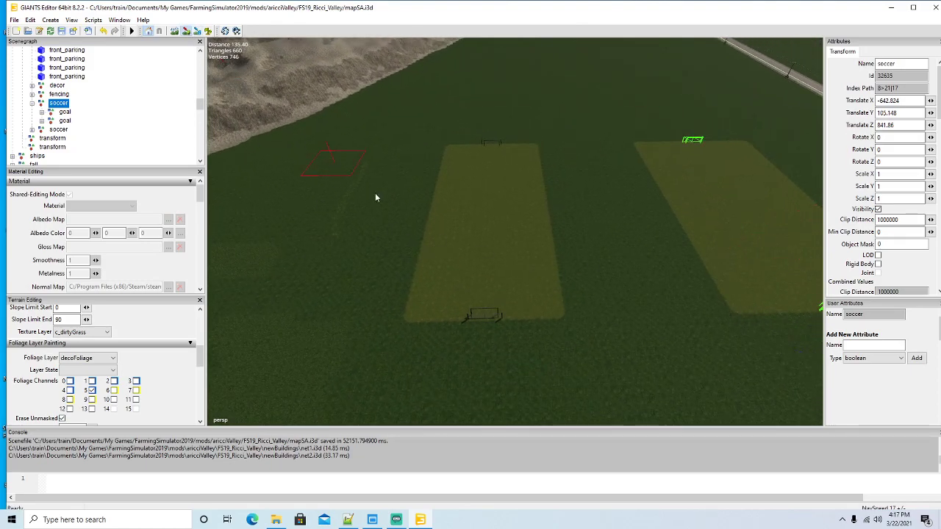
drag(446, 278, 432, 295)
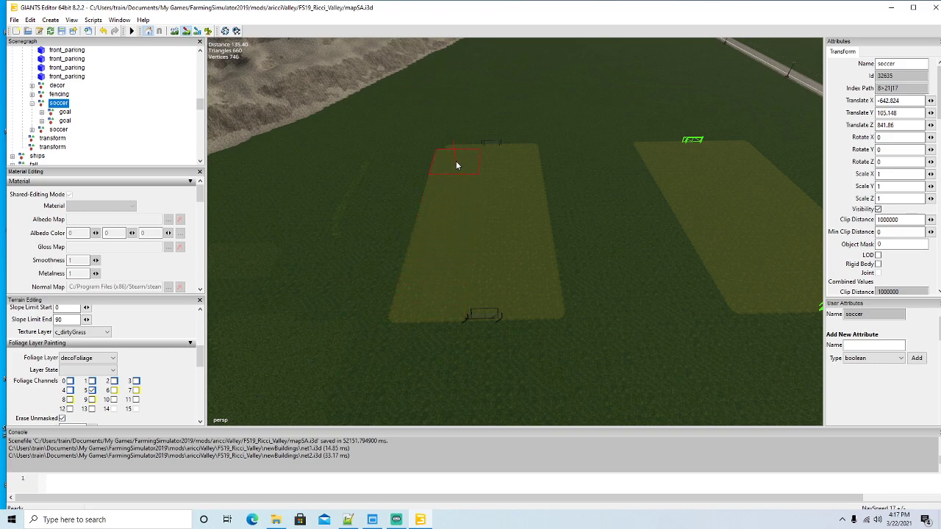
click(187, 31)
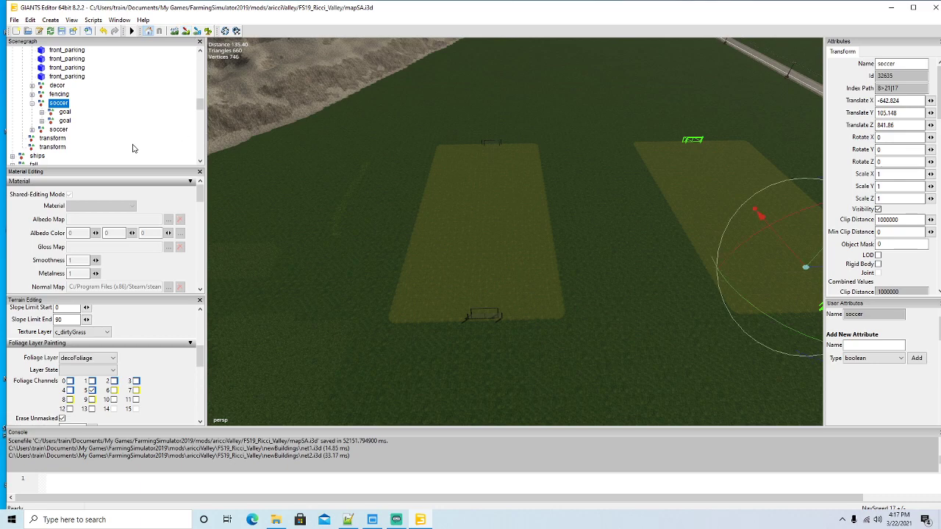
Shift the first field's goal group to about Z 745.17 and paint c_dirtyGrass along the field's right edge
click(43, 131)
drag(526, 279, 520, 278)
click(187, 31)
drag(473, 146, 511, 169)
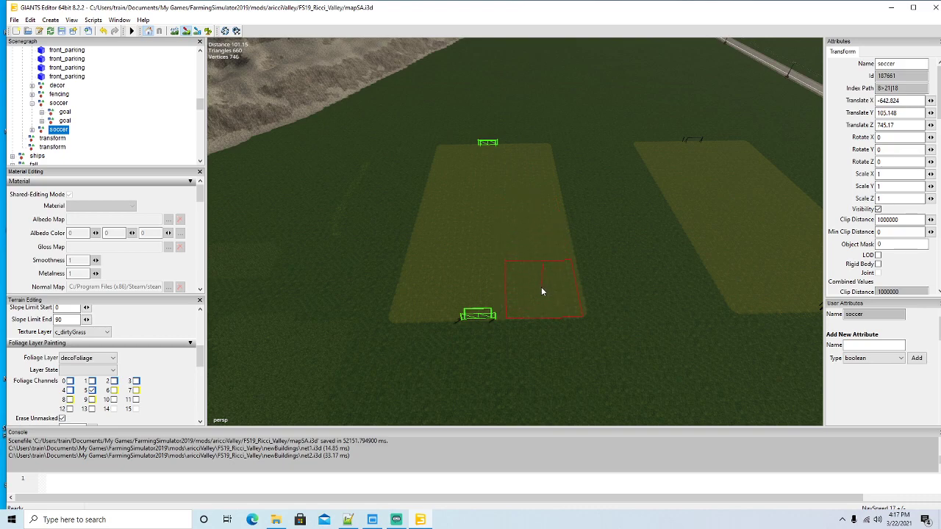
click(186, 31)
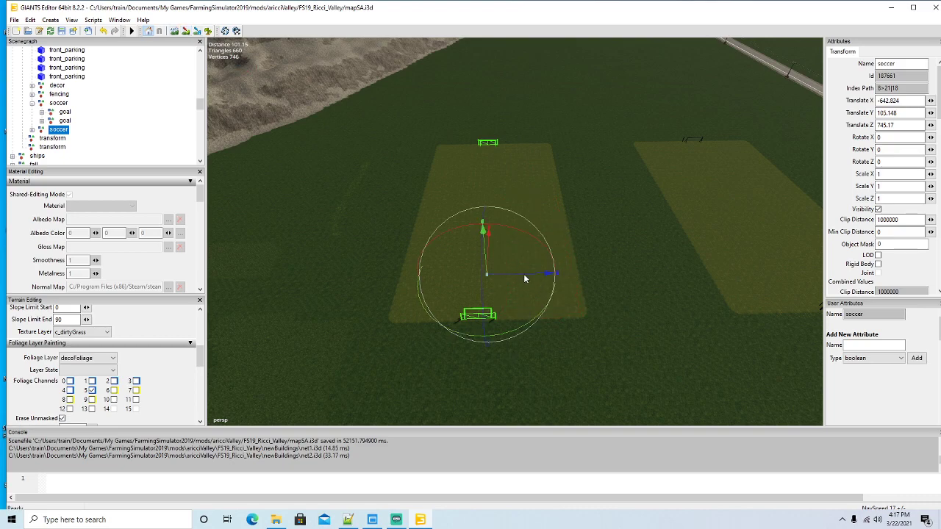
Recentre the first field's goal group by moving it along the Z axis to about 747.689
drag(525, 278, 535, 280)
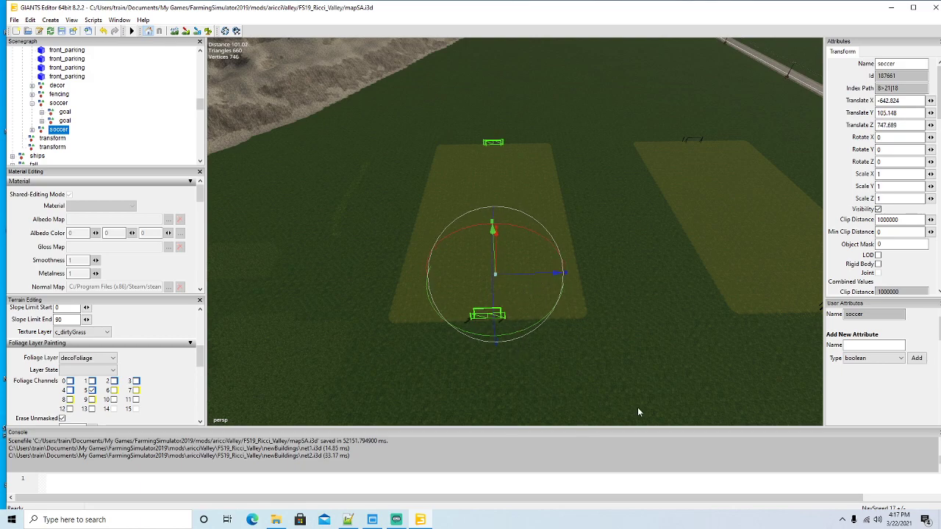
drag(639, 405, 431, 343)
scroll(755, 358, up, 5)
scroll(430, 344, up, 2)
key(f)
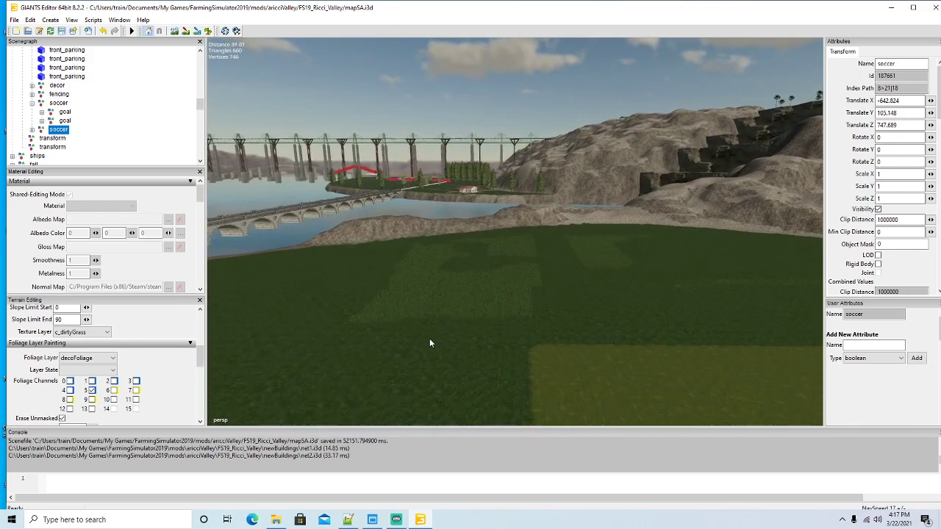
drag(631, 409, 573, 333)
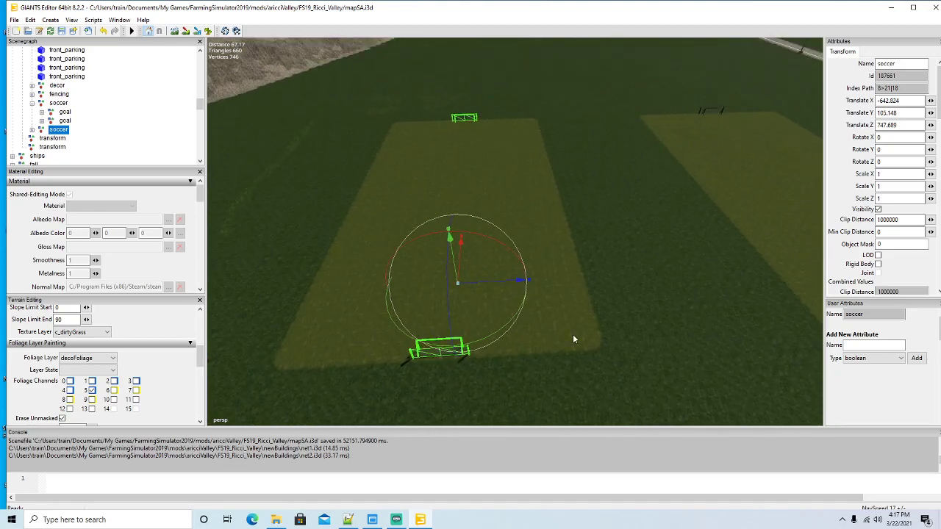
Paint decoFoliage with the grassLong small layer state over the first soccer field
click(208, 32)
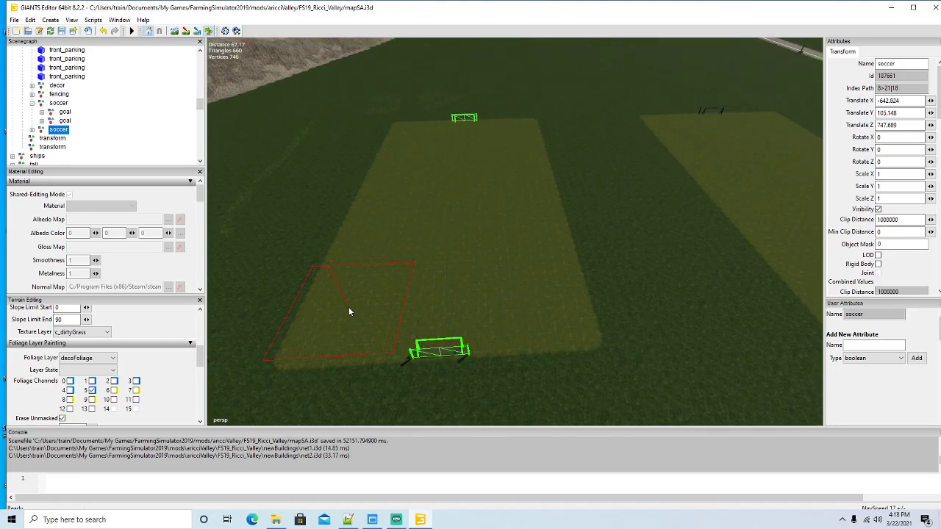
click(87, 369)
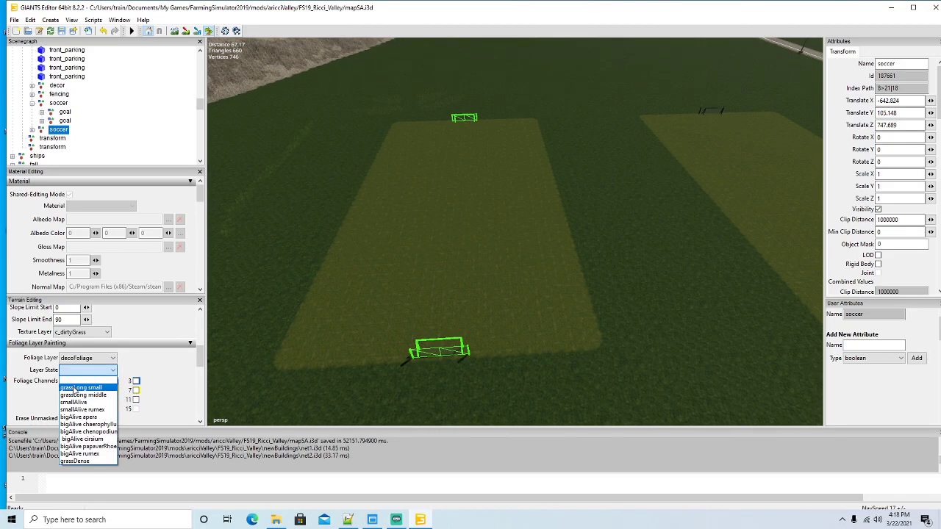
click(87, 382)
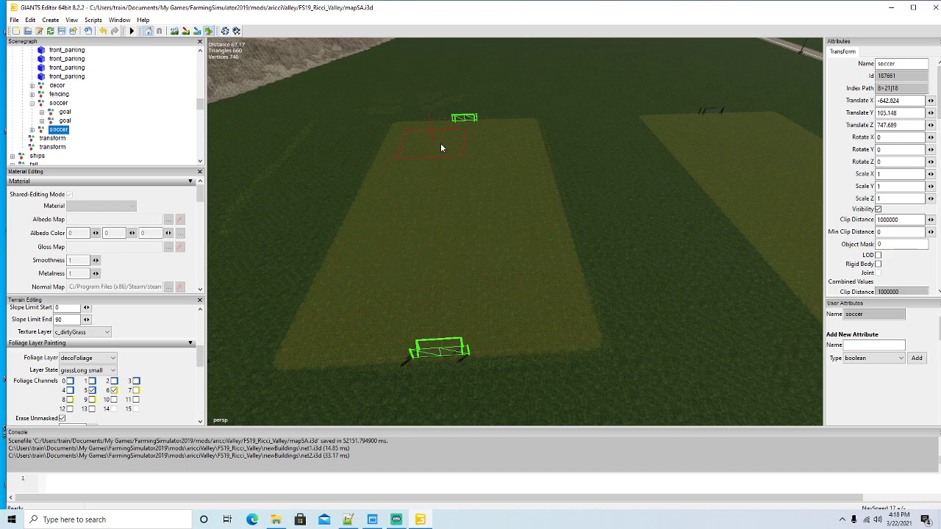
key(f)
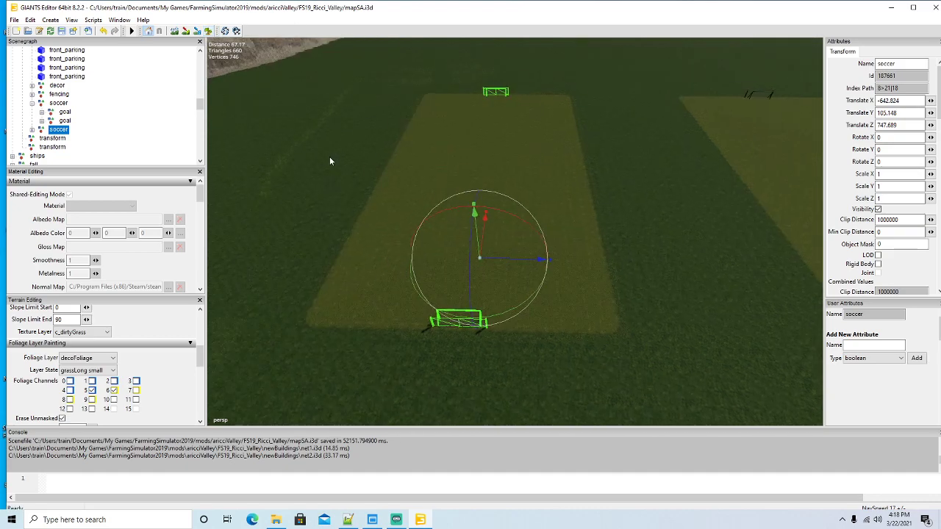
drag(328, 157, 475, 188)
key(f)
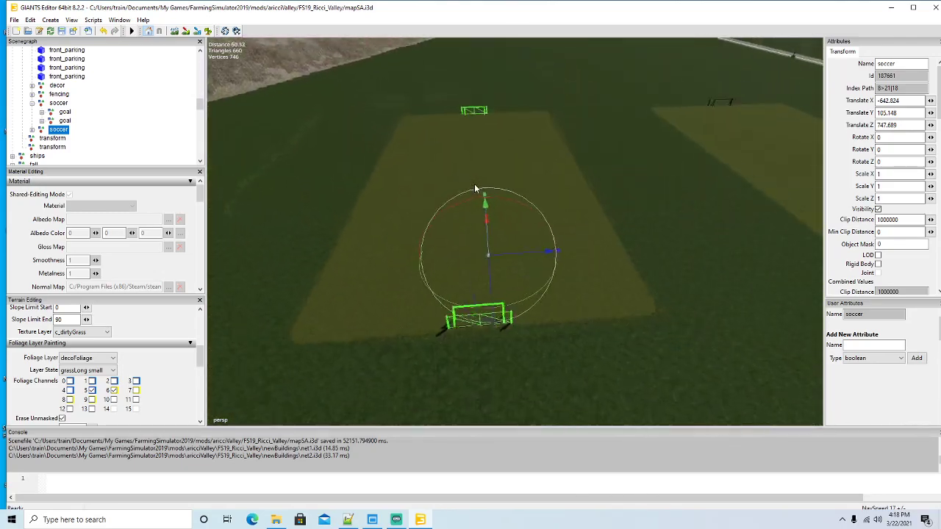
drag(469, 151, 461, 218)
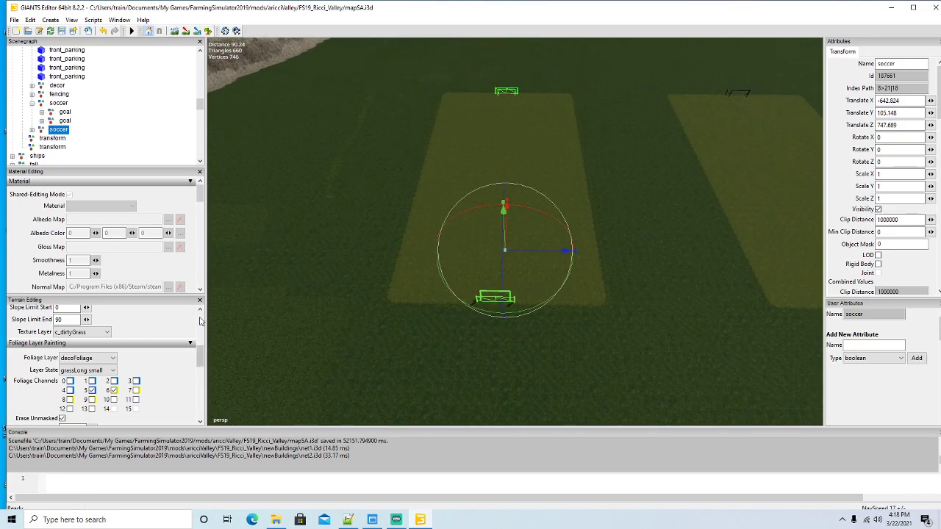
Try painting the townGrass01 texture in the middle of the first soccer field, and undo it
click(100, 334)
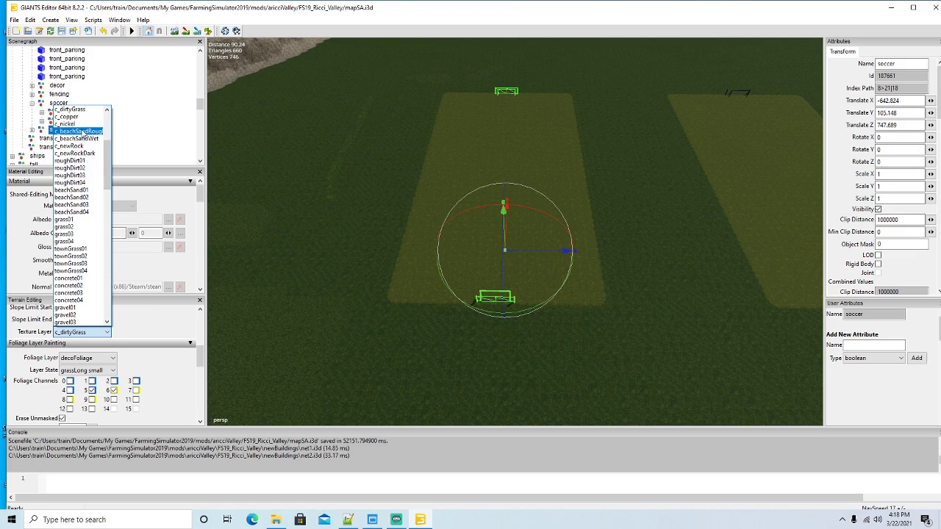
scroll(82, 168, down, 3)
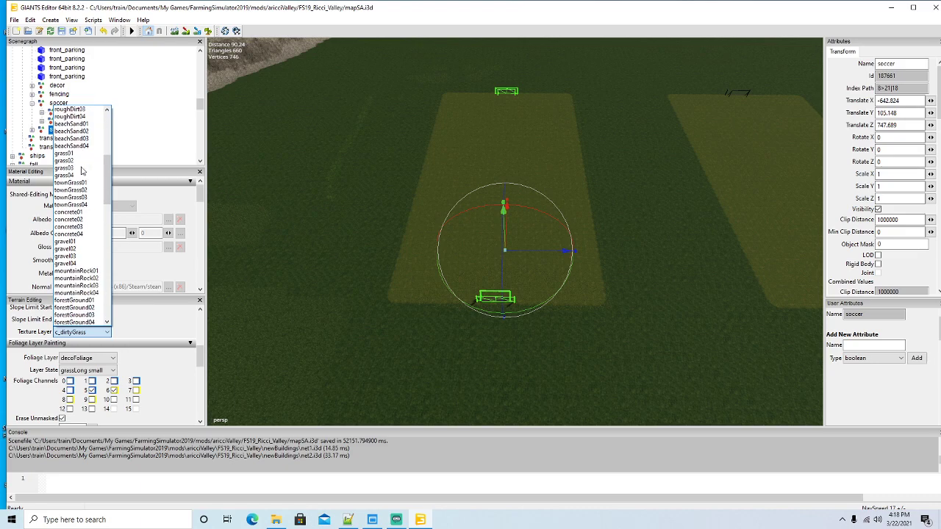
scroll(82, 170, down, 2)
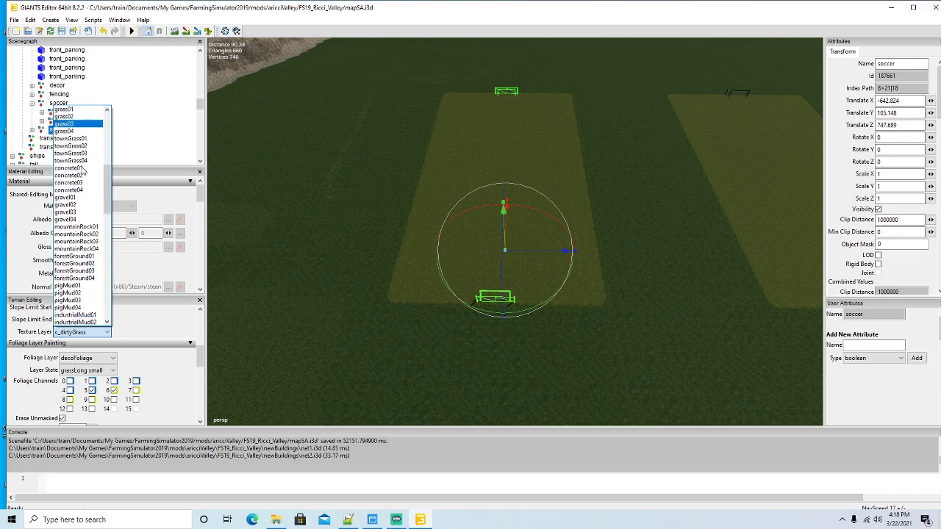
click(85, 139)
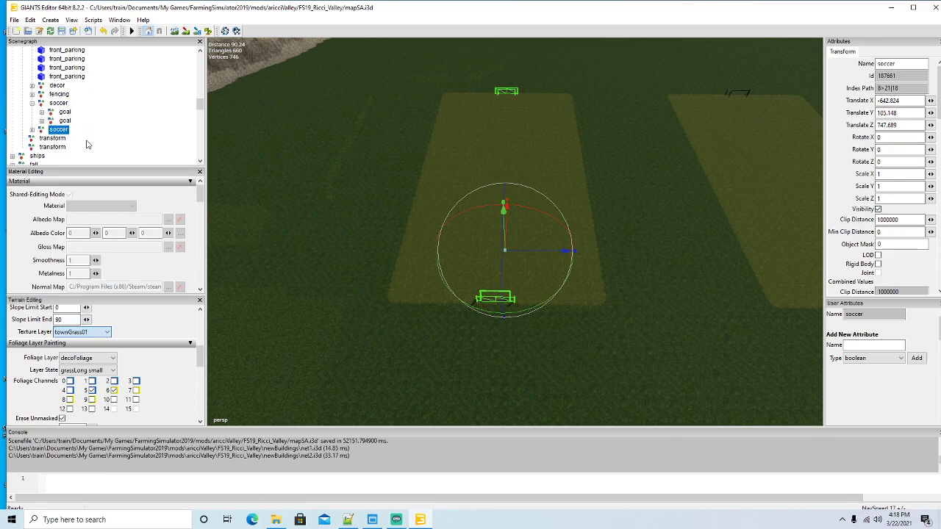
click(186, 31)
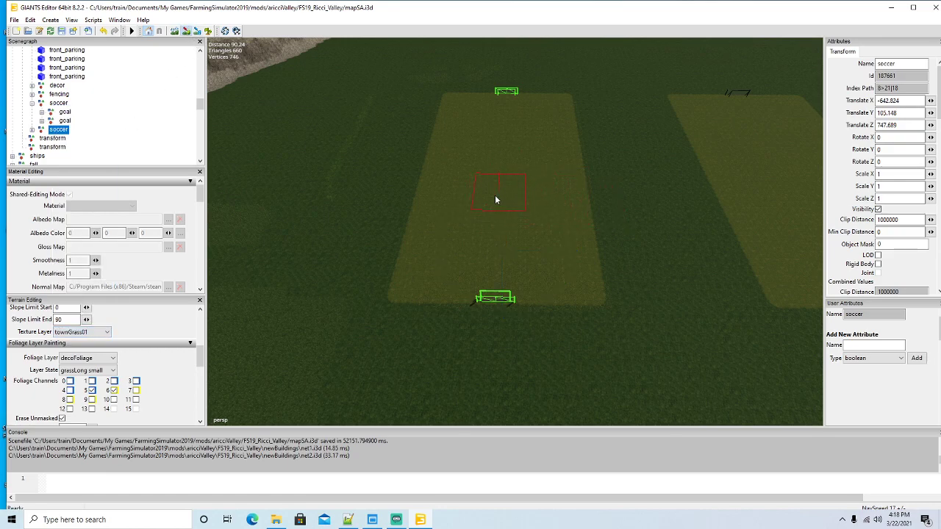
click(503, 231)
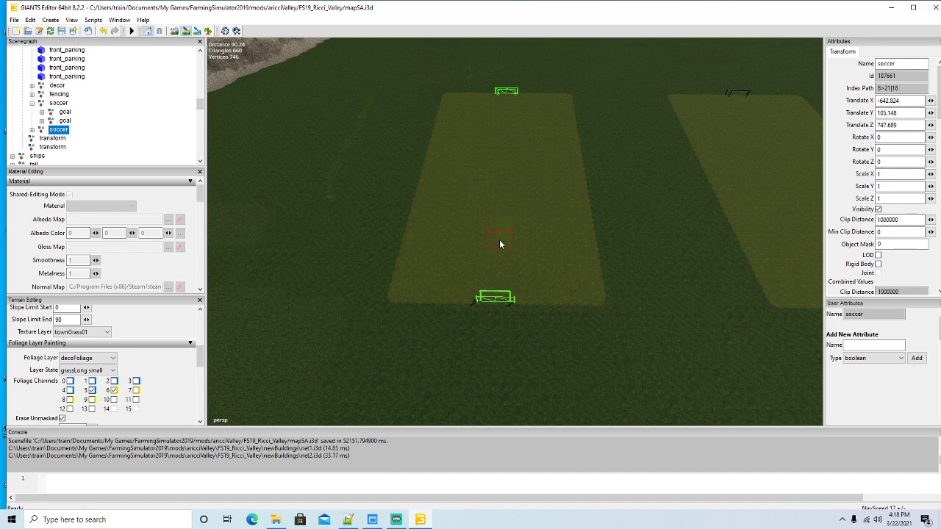
click(103, 31)
Set the texture layer for terrain painting to c_roughDirt
click(104, 333)
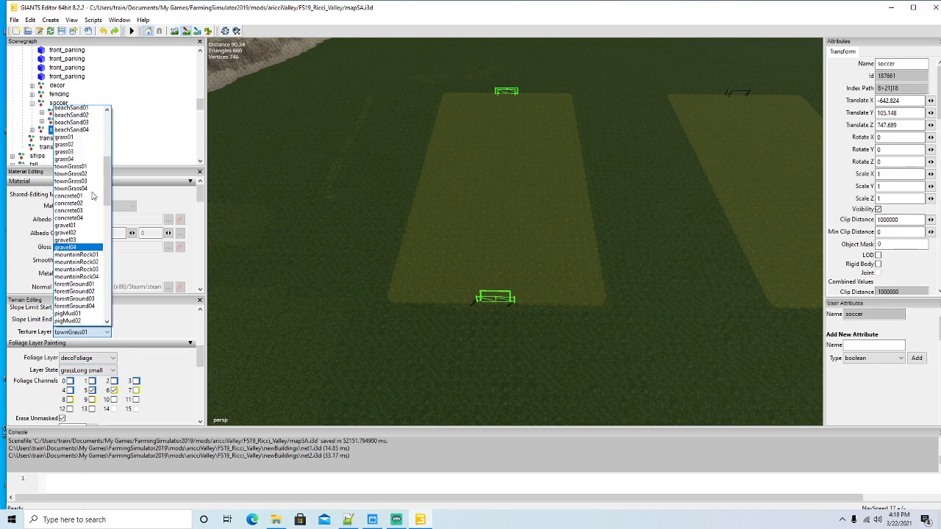
scroll(77, 184, up, 10)
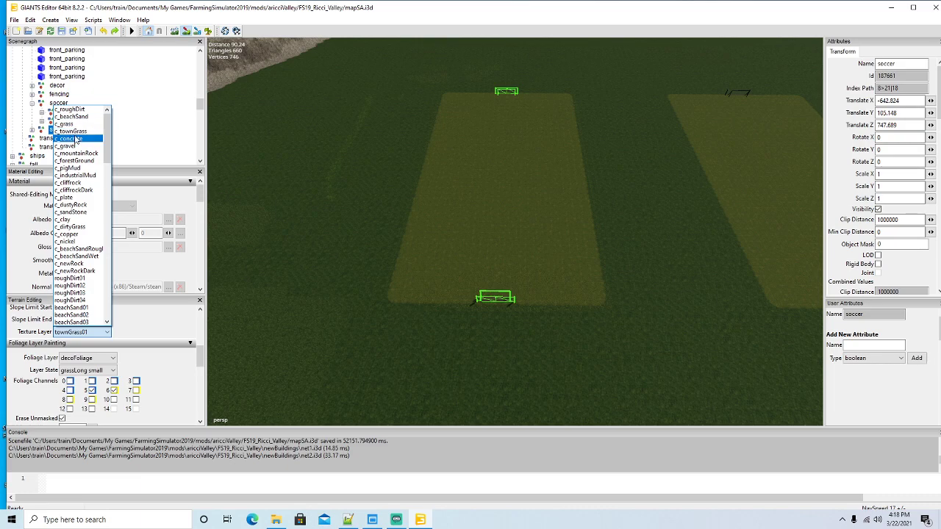
scroll(83, 148, down, 1)
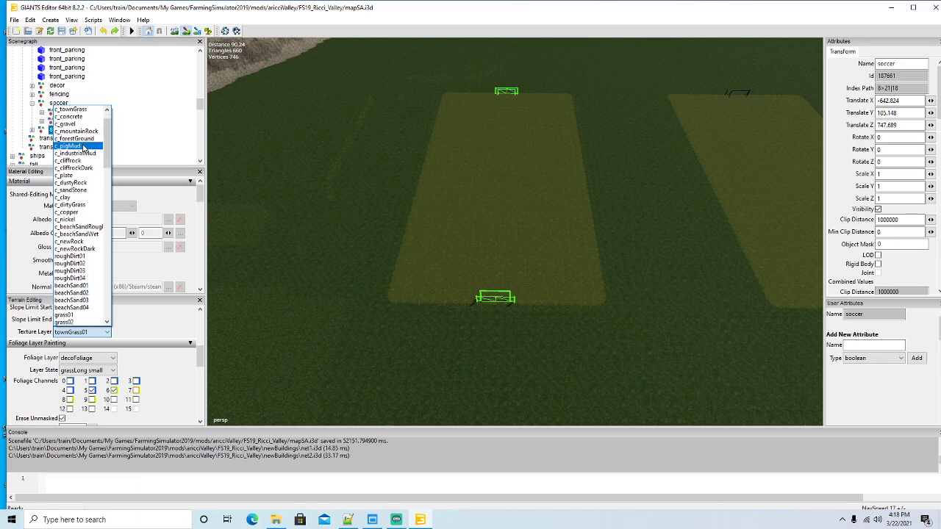
scroll(84, 148, down, 1)
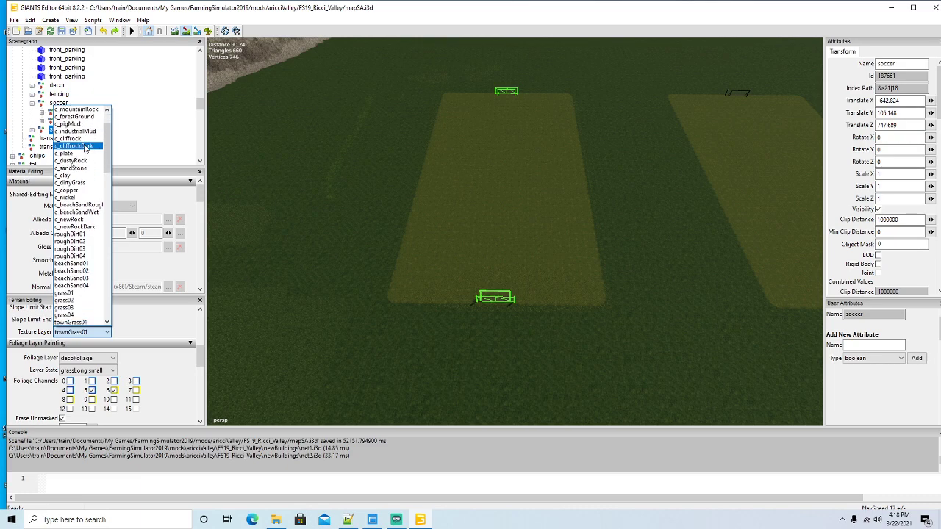
scroll(86, 149, down, 1)
scroll(87, 150, down, 1)
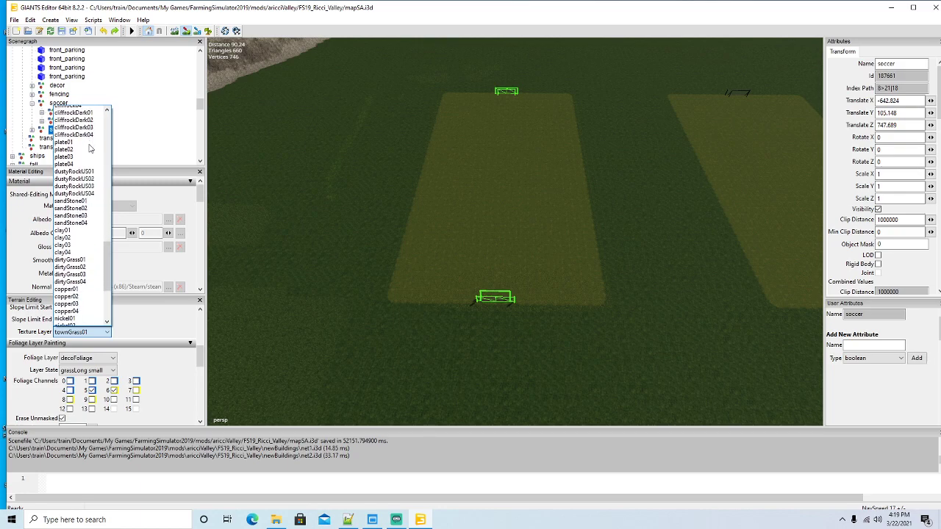
scroll(89, 147, down, 5)
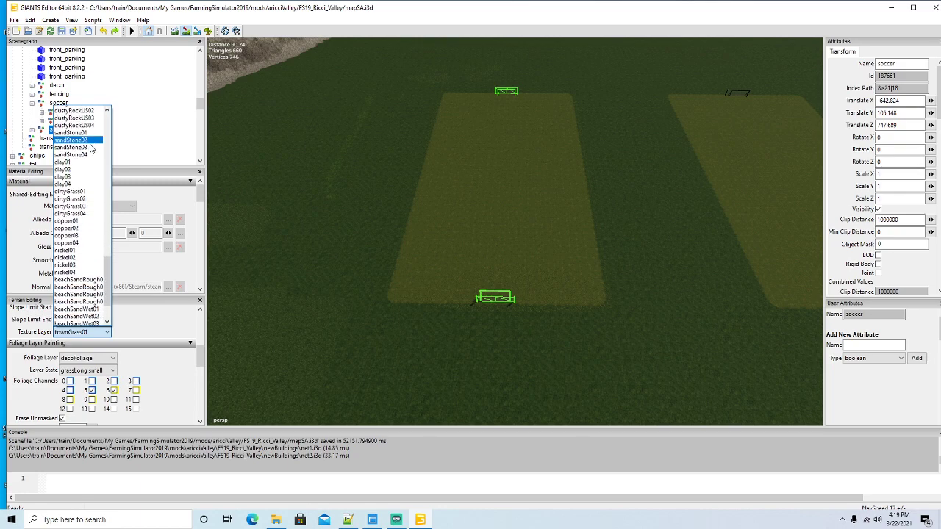
scroll(92, 149, down, 1)
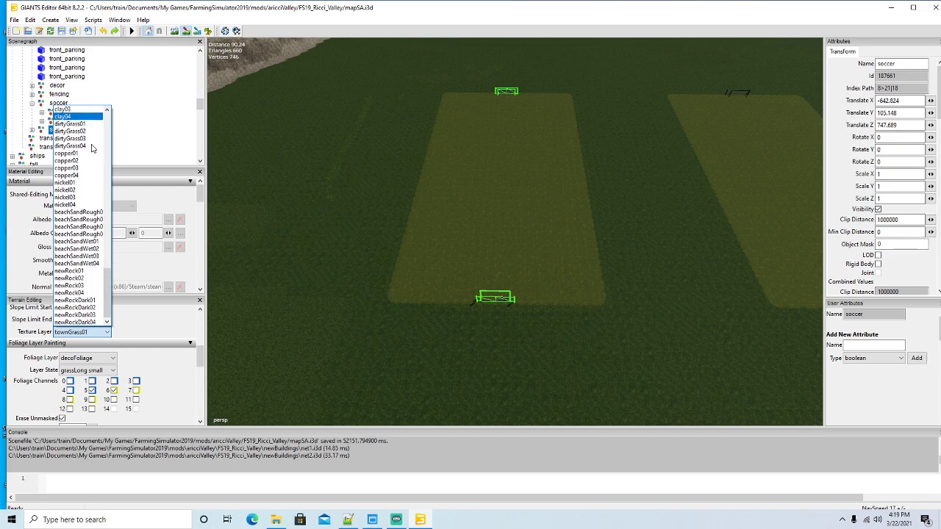
scroll(92, 182, up, 1)
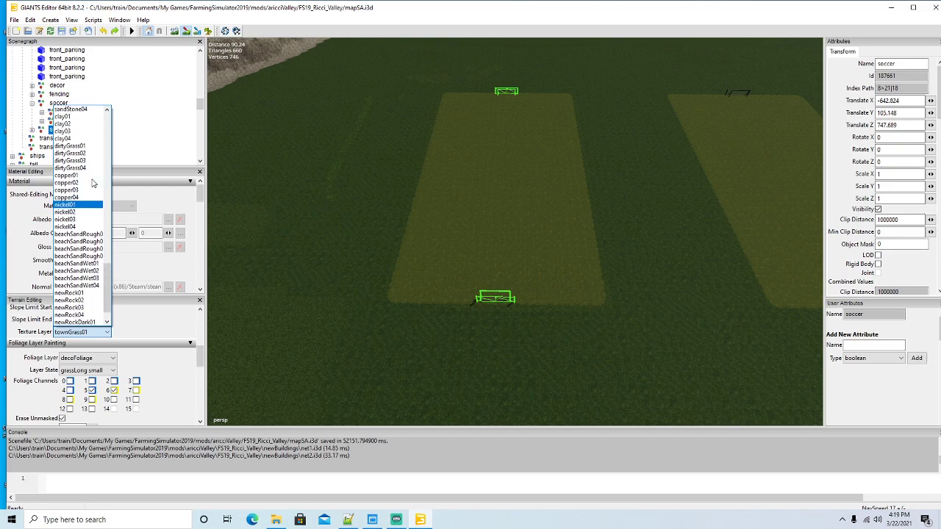
scroll(89, 190, up, 2)
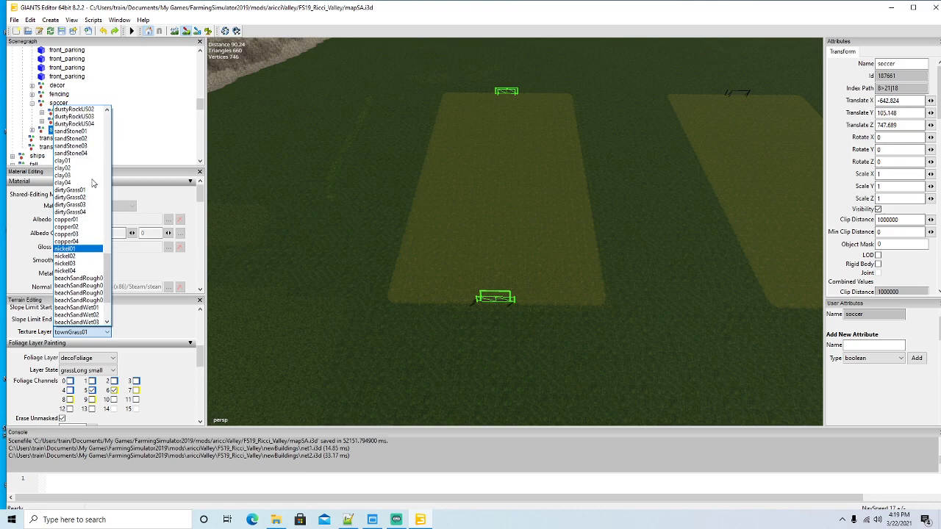
scroll(88, 190, up, 15)
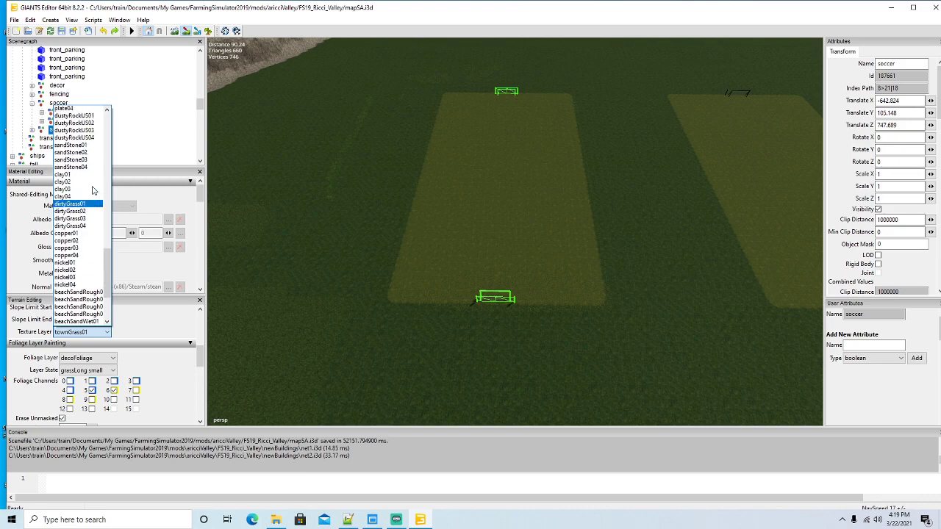
scroll(94, 185, up, 12)
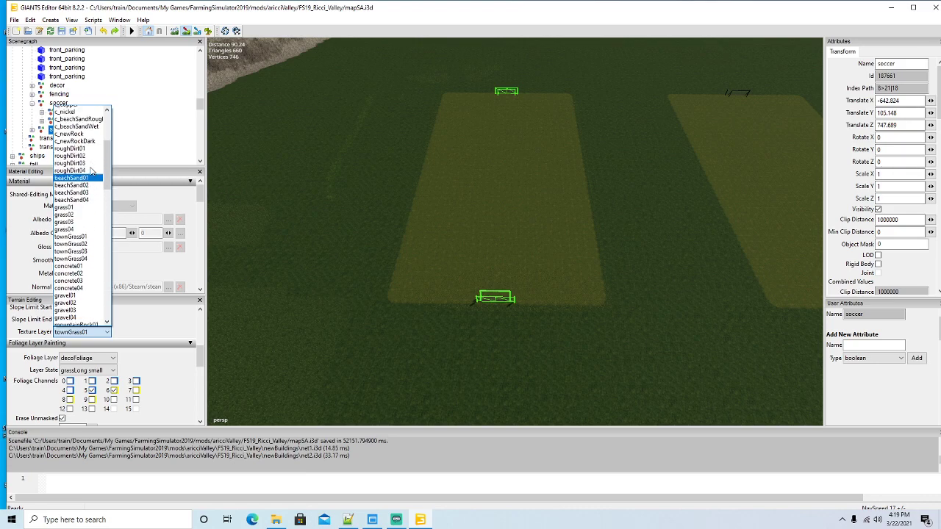
click(88, 111)
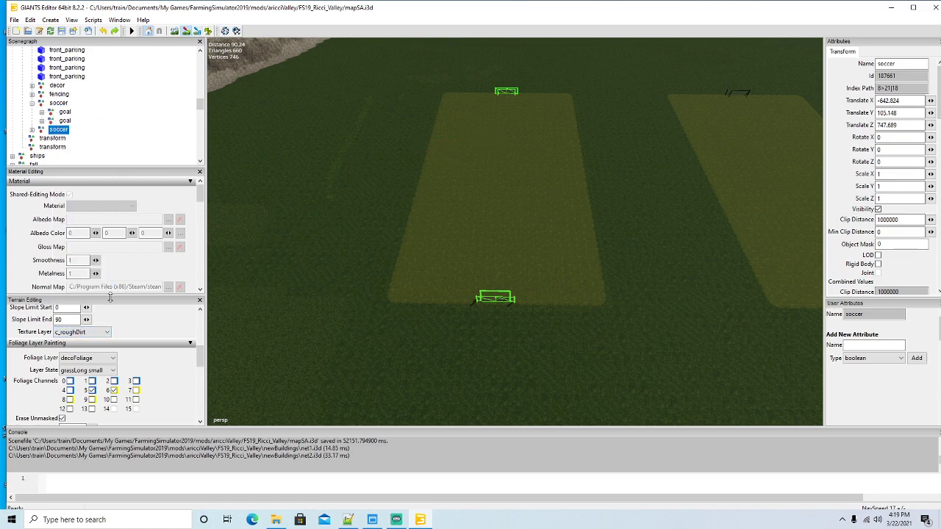
Switch the brush to Round and paint worn dirt patches down the middle of the first soccer field between its goals
drag(202, 361, 202, 325)
click(75, 311)
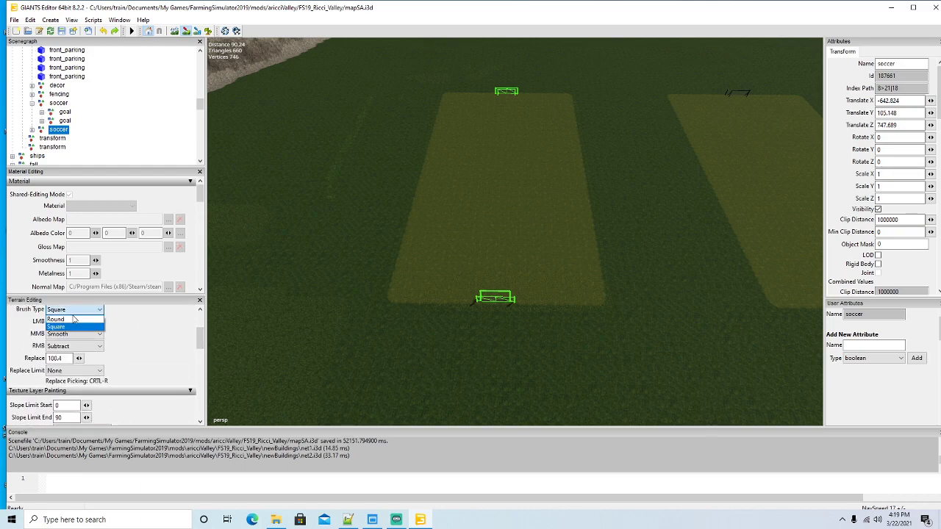
click(73, 319)
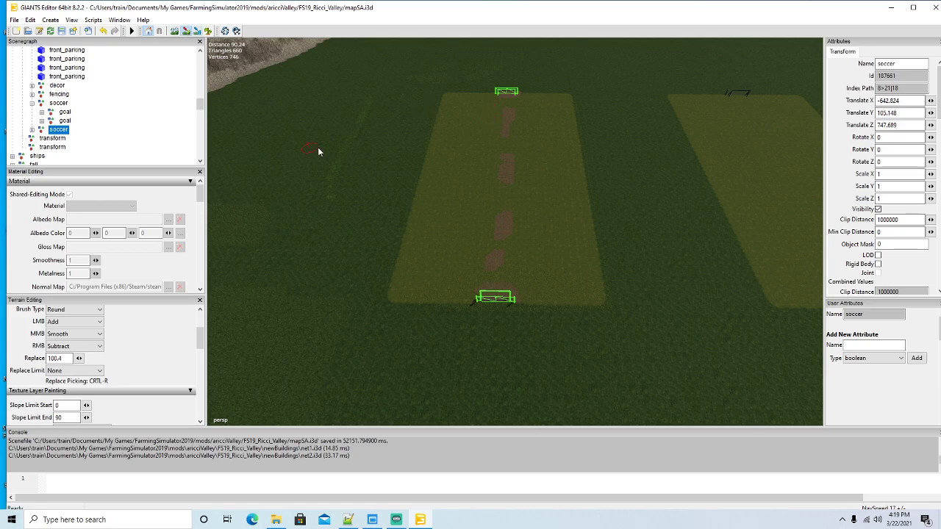
Paint c_roughDirt patches down the middle of the second soccer field and in front of its goals
mouse_move(394, 295)
mouse_down()
mouse_move(498, 271)
mouse_move(554, 233)
mouse_move(399, 270)
mouse_up()
scroll(554, 233, up, 5)
scroll(414, 269, up, 2)
scroll(414, 266, down, 2)
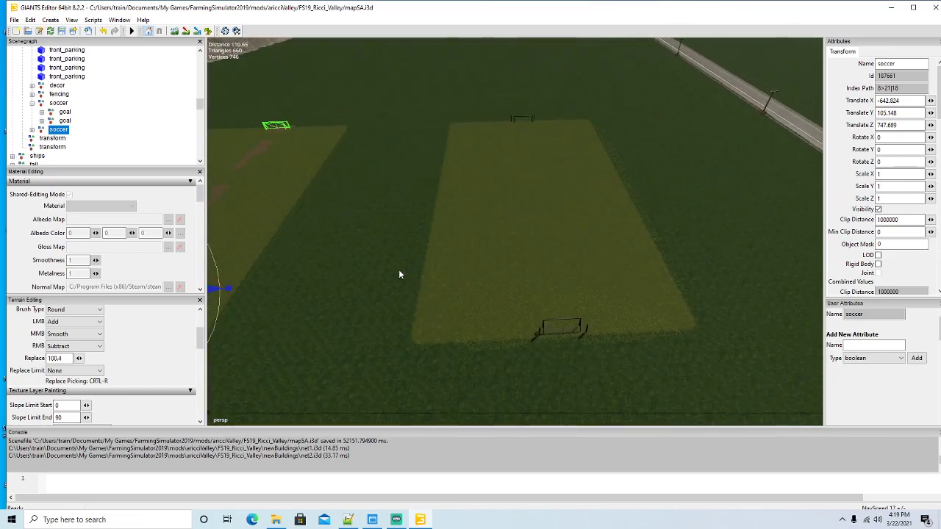
click(199, 32)
click(186, 31)
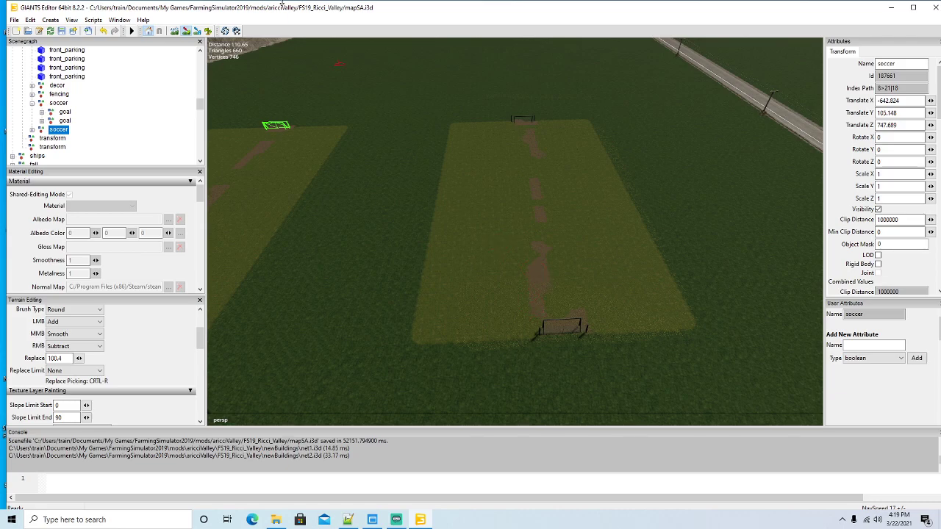
click(186, 32)
Examine both soccer fields and the surrounding open ground from several angles, out towards the road
scroll(349, 209, up, 3)
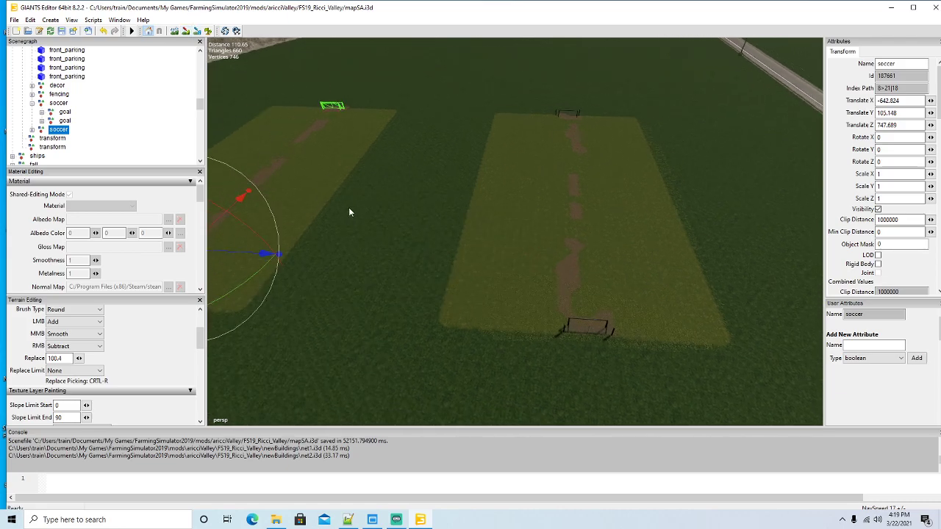
scroll(350, 212, up, 4)
drag(349, 211, 403, 255)
scroll(506, 173, up, 3)
scroll(382, 190, down, 6)
scroll(382, 189, down, 4)
scroll(337, 210, down, 4)
scroll(491, 221, up, 3)
scroll(388, 220, down, 3)
scroll(338, 226, down, 5)
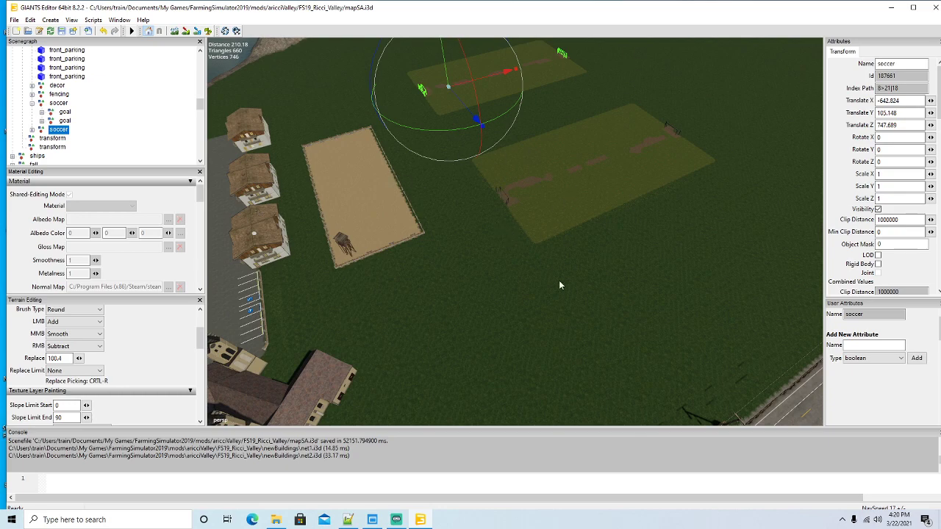
drag(559, 285, 522, 263)
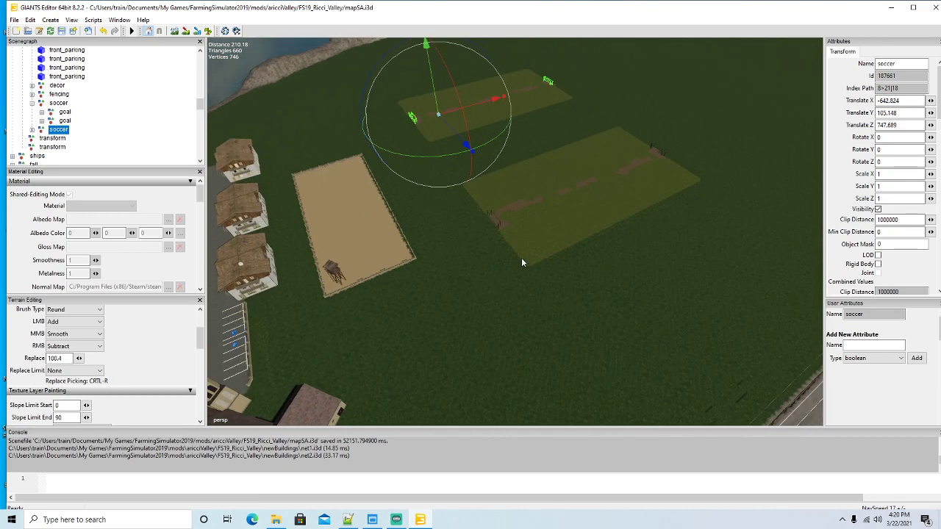
drag(440, 291, 456, 295)
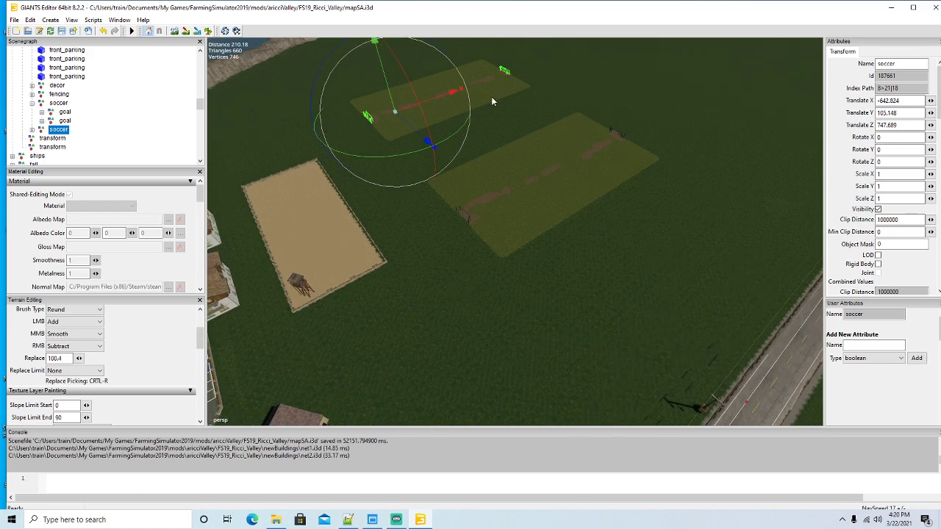
drag(454, 286, 575, 194)
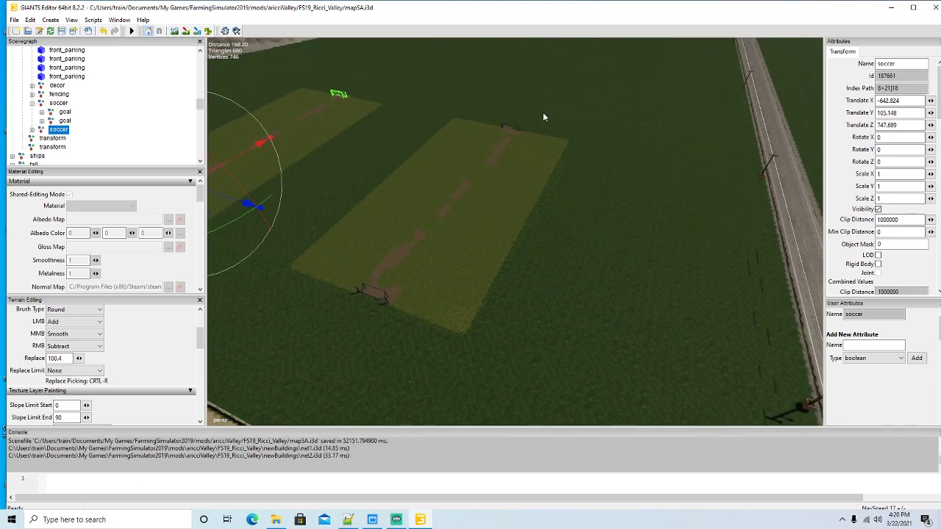
drag(534, 304, 575, 230)
key(a)
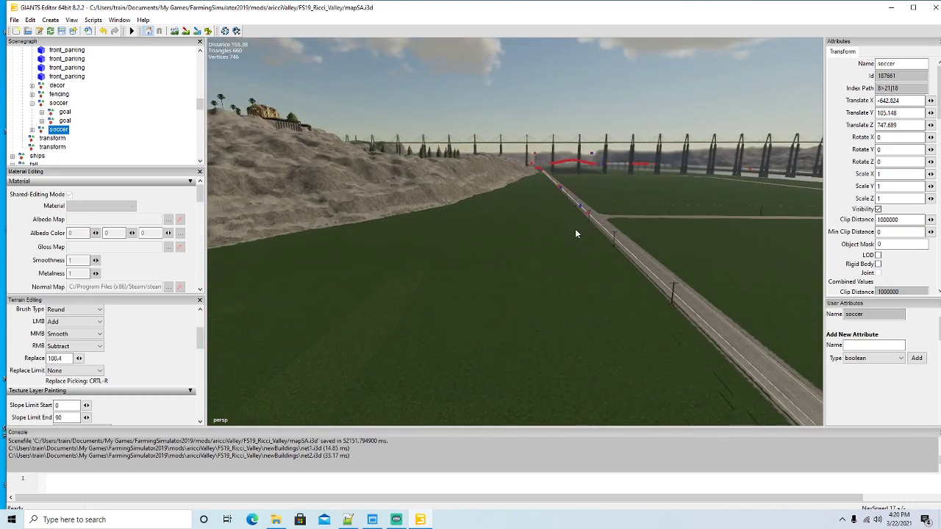
key(f)
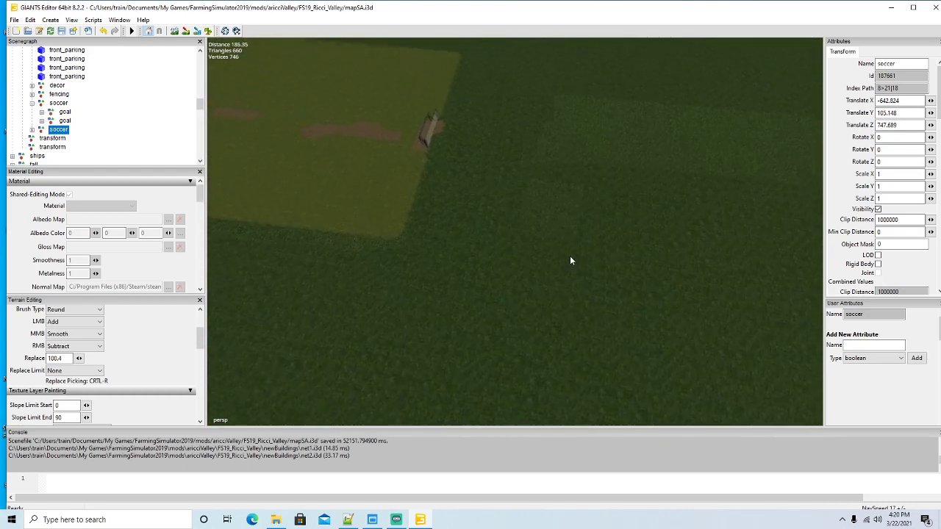
mouse_move(588, 245)
mouse_down()
mouse_move(626, 245)
mouse_move(581, 231)
mouse_up()
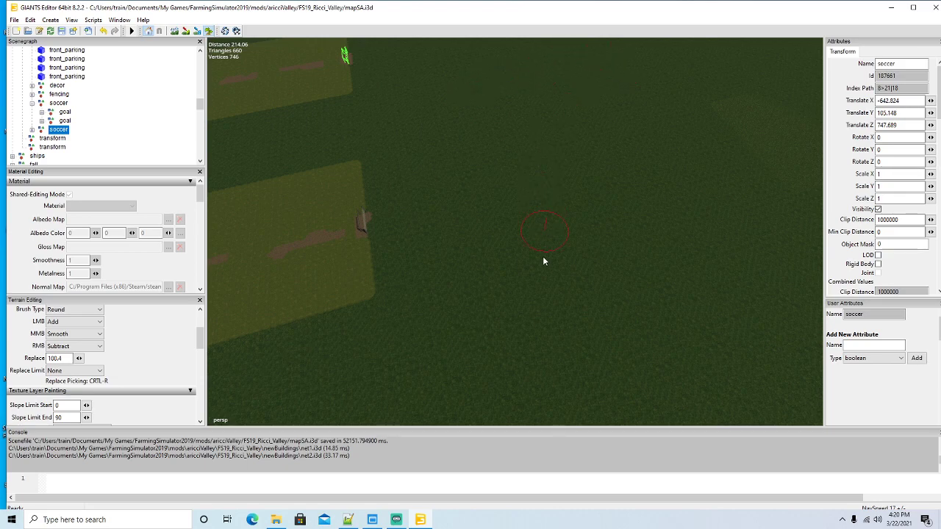
click(209, 30)
drag(500, 286, 469, 247)
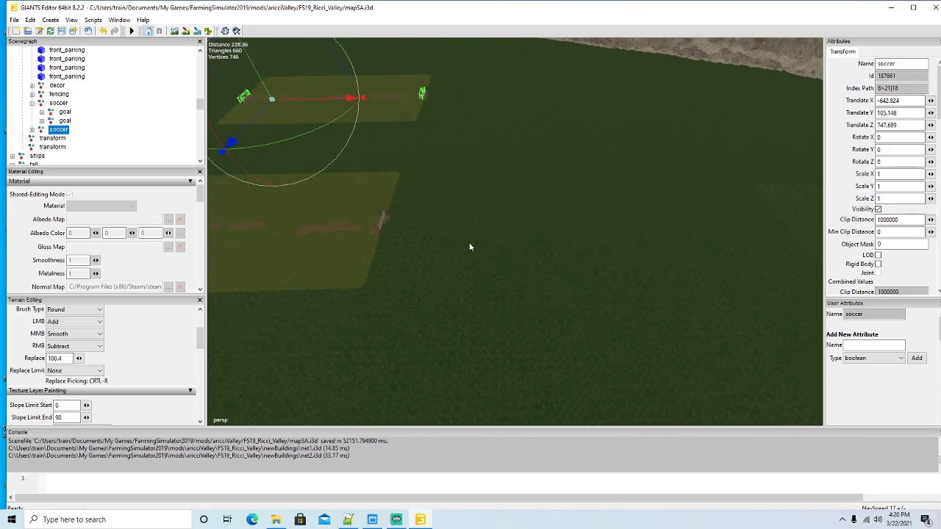
Collapse the expanded soccer group and import the basketball i3d file from the newBuildings folder
click(32, 103)
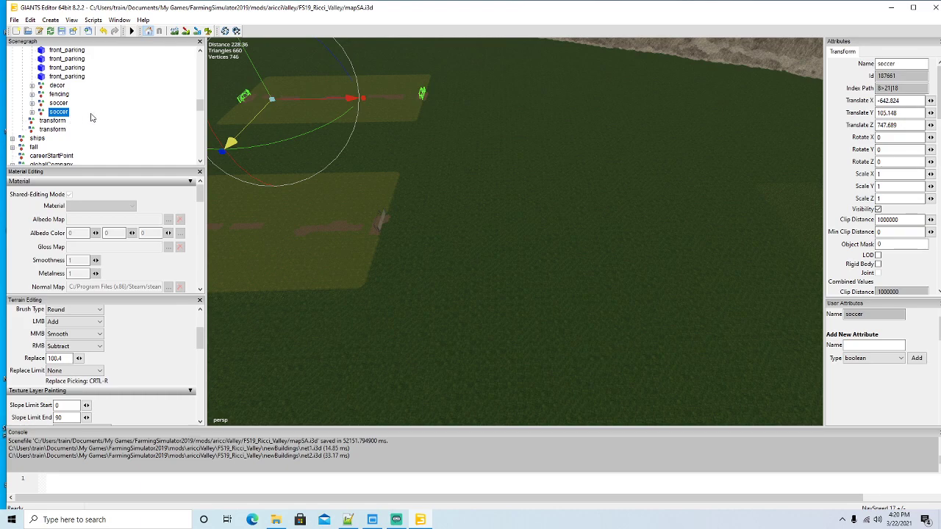
click(14, 20)
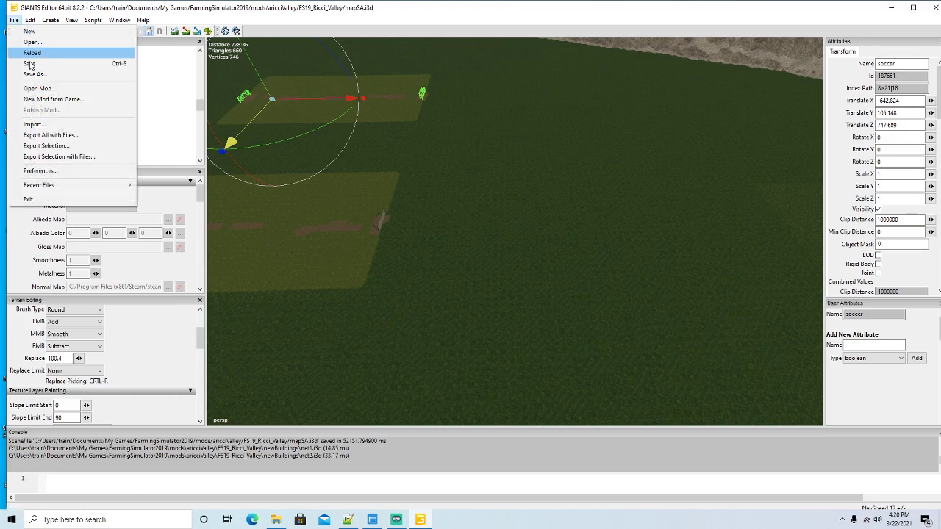
click(43, 123)
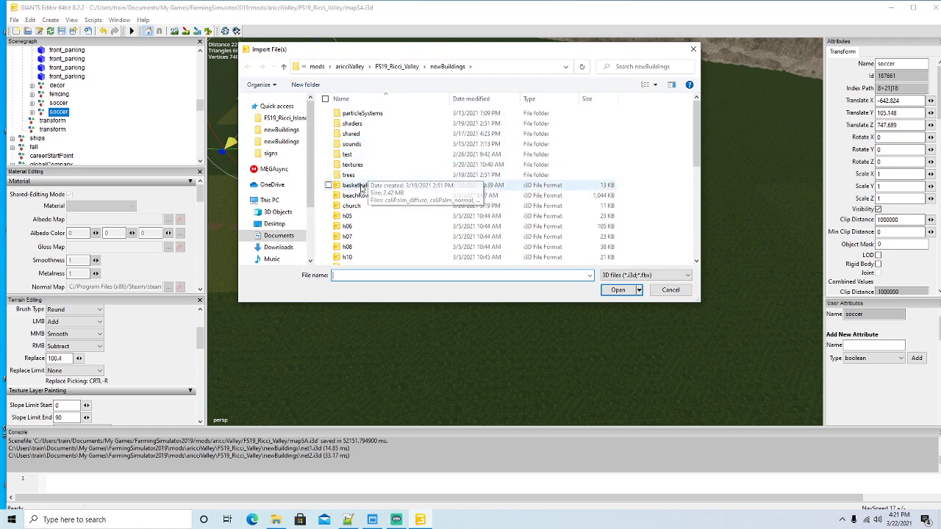
click(368, 186)
click(604, 289)
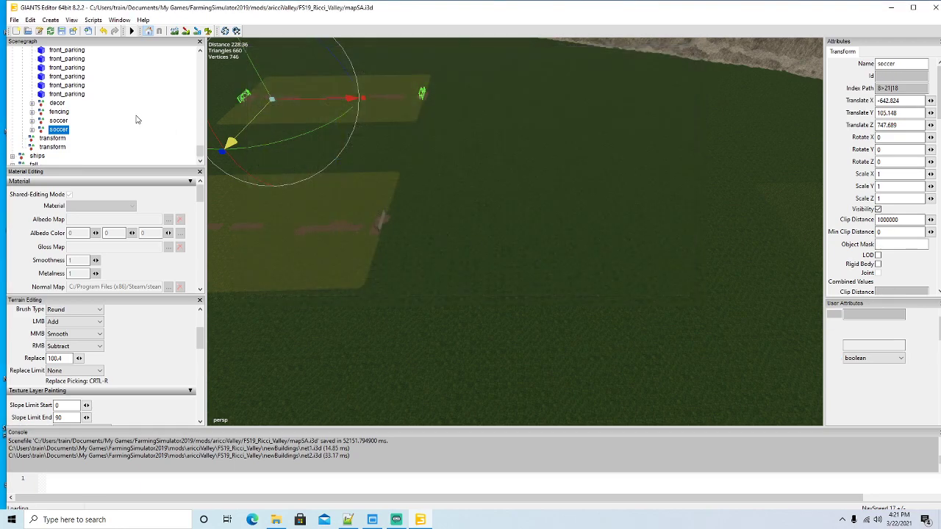
Cut the imported basketball object from the scene root and paste it into the churchArea group
scroll(118, 114, up, 5)
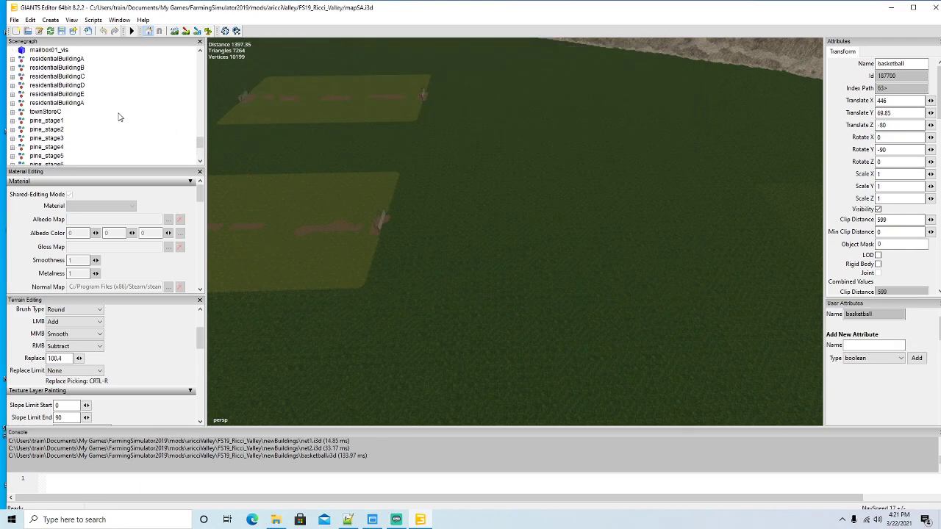
scroll(117, 112, up, 8)
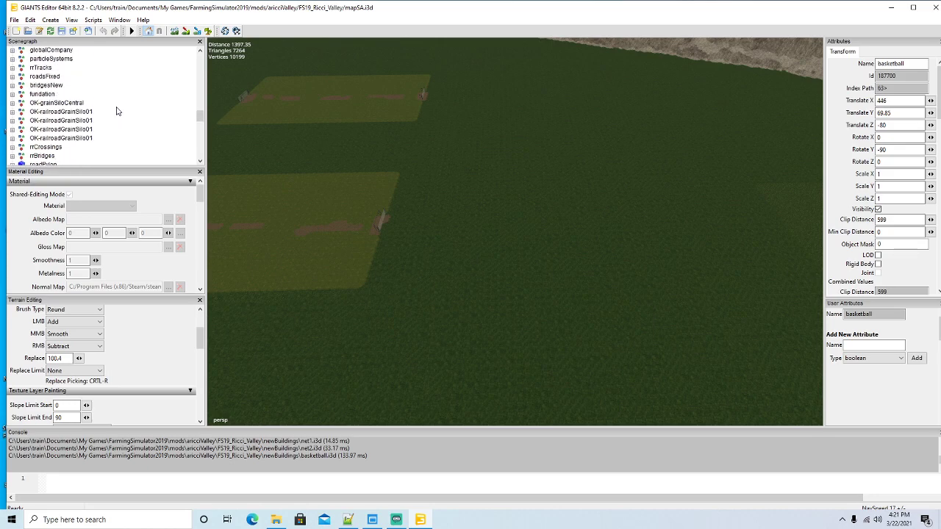
scroll(116, 111, up, 8)
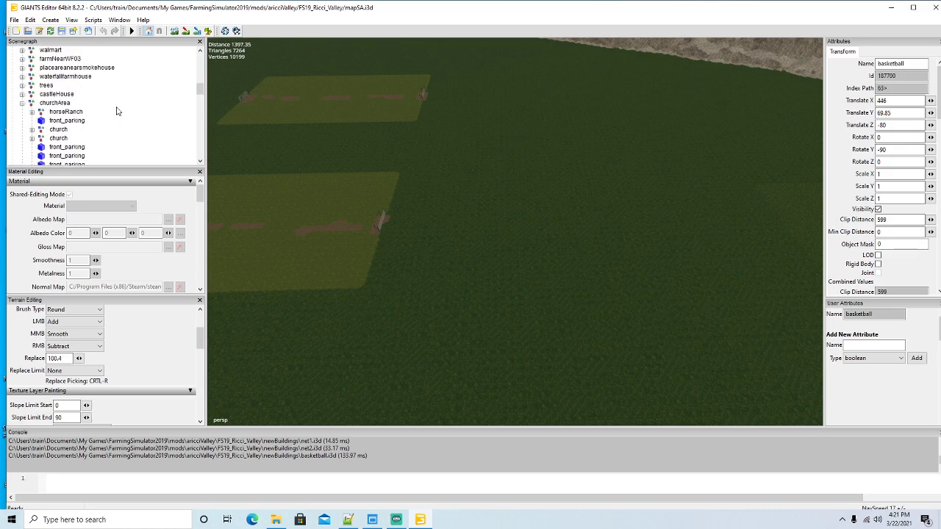
click(29, 20)
click(43, 79)
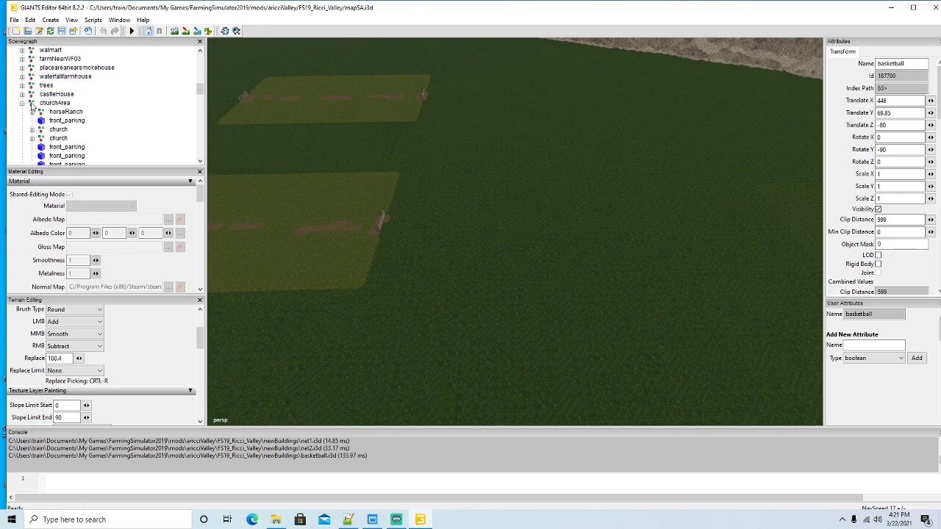
click(33, 106)
click(29, 20)
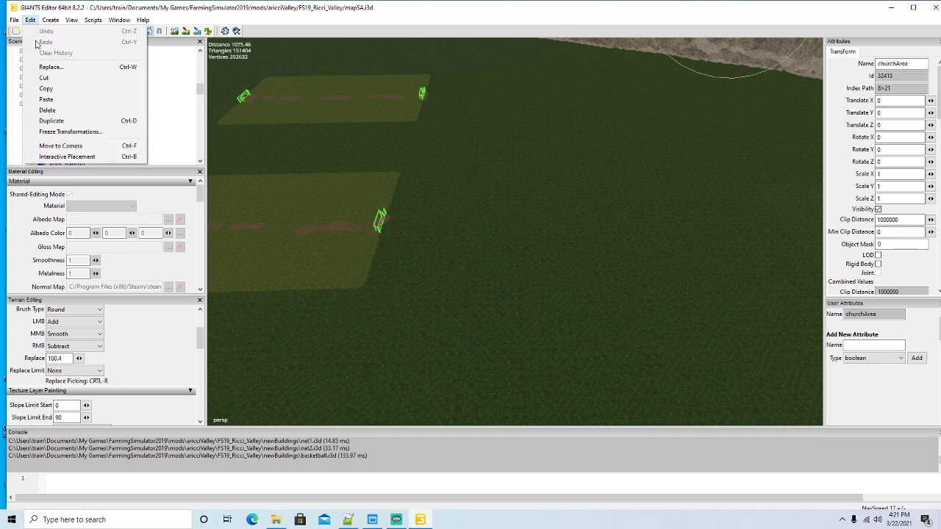
click(43, 97)
Place the basketball object interactively on the open grass beside the soccer fields
click(29, 20)
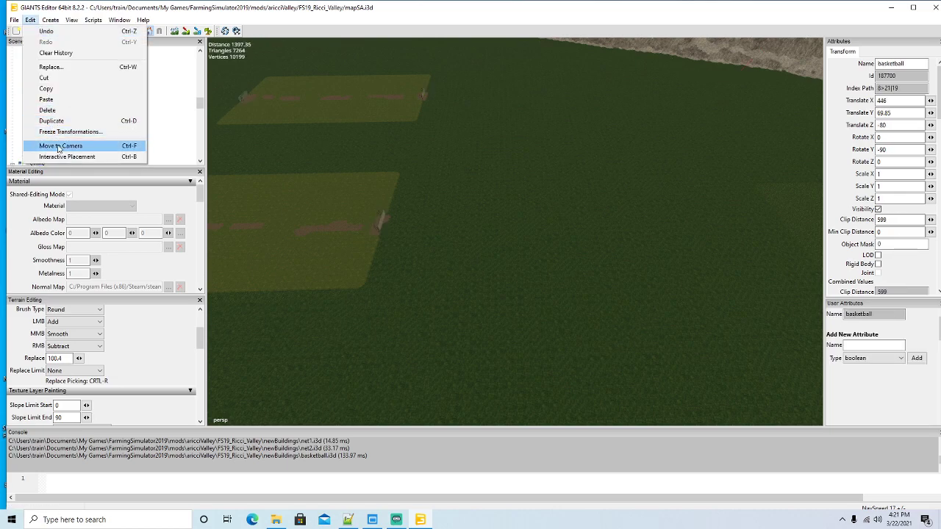
click(67, 156)
key(ctrl+b)
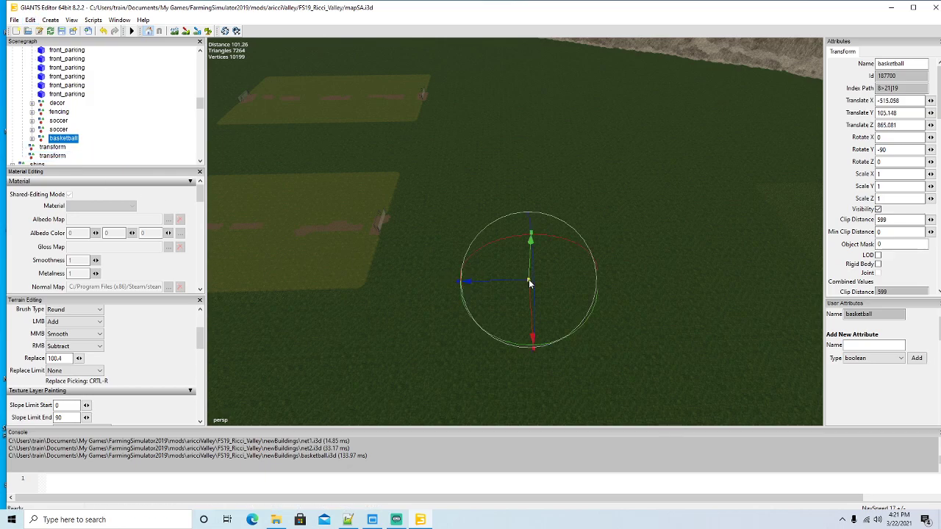
drag(612, 308, 641, 294)
scroll(627, 332, down, 5)
scroll(627, 332, down, 2)
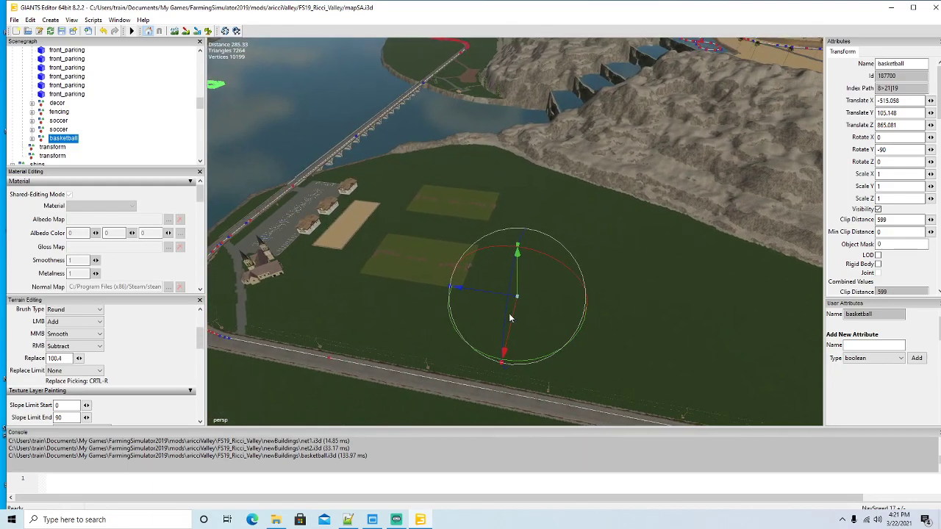
Move the basketball object to about X -68, Y 19.5, Z 1054, bringing its court onto the grass beyond the soccer fields
drag(485, 292, 906, 371)
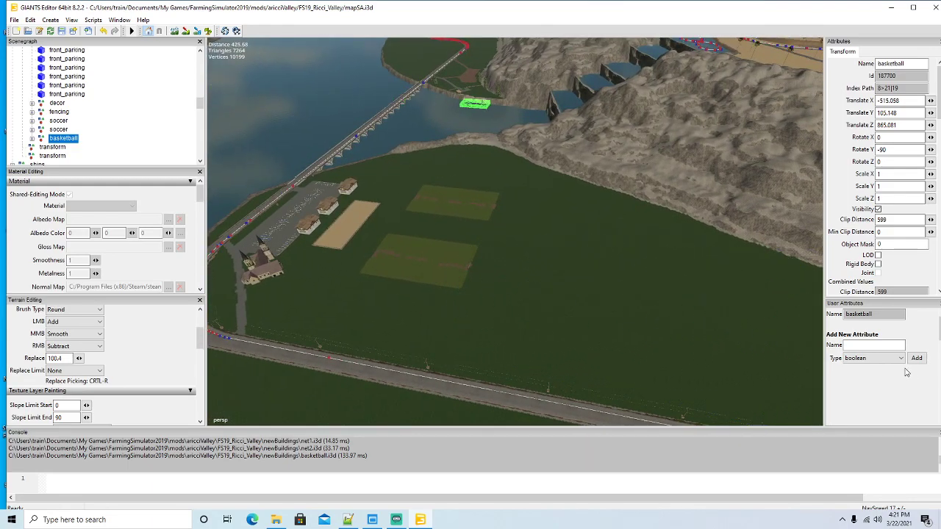
drag(425, 255, 561, 237)
scroll(368, 223, up, 3)
scroll(349, 221, up, 10)
scroll(600, 234, up, 3)
drag(710, 142, 833, 254)
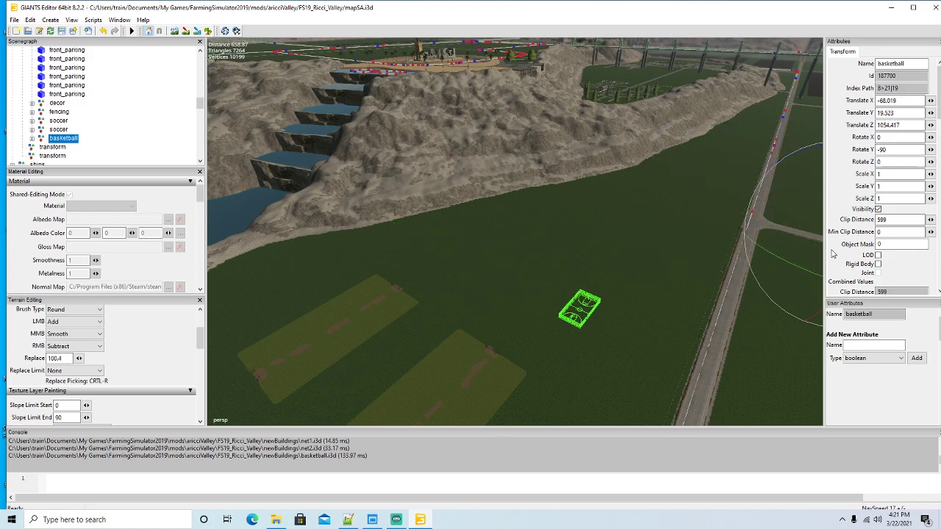
Rotate the basketball court around its vertical axis to realign it and set its Rotate Y to 0
drag(591, 313, 713, 231)
drag(727, 197, 531, 155)
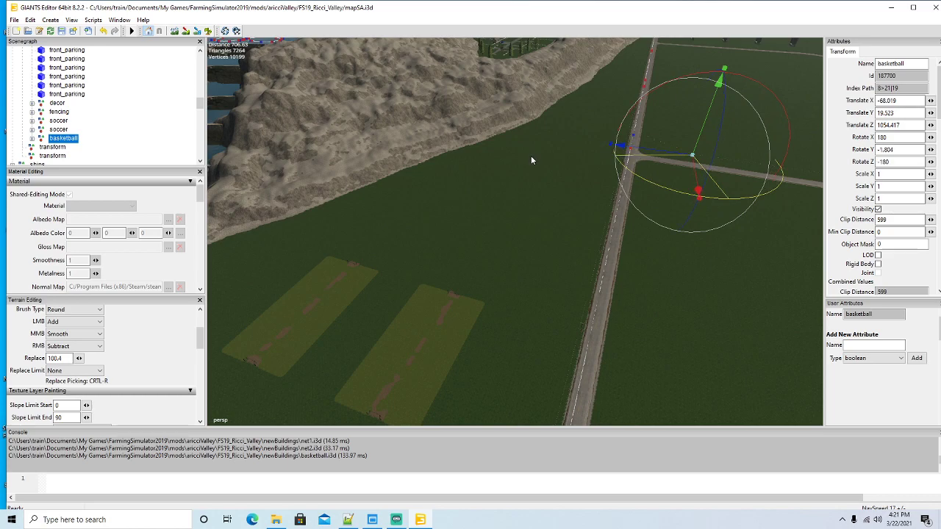
double_click(900, 150)
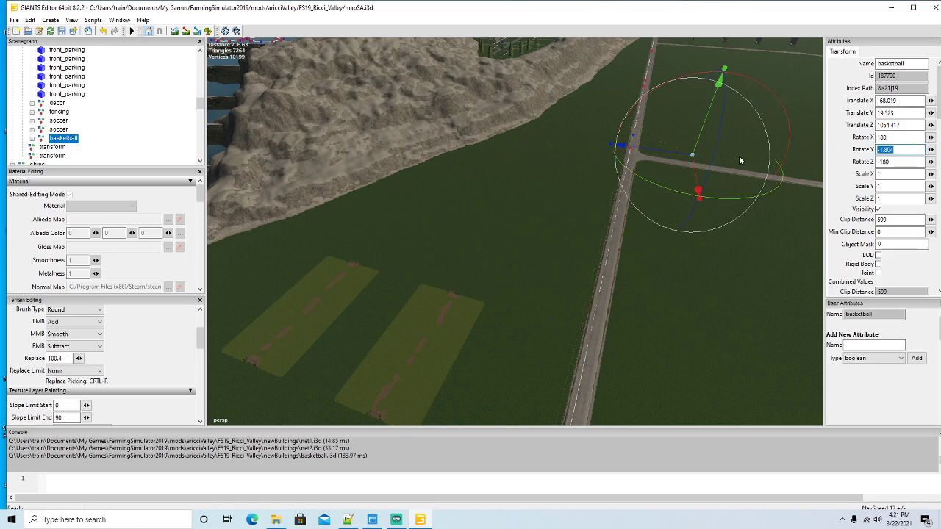
text(0)
Move the basketball court to about X -690, Z 1281, on the open grass between the soccer fields and the road
drag(693, 173, 757, 379)
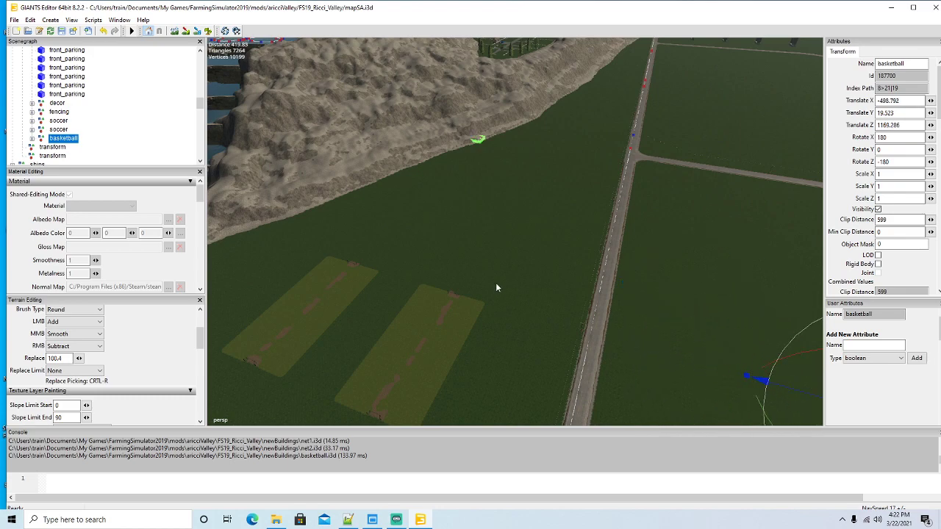
drag(495, 282, 729, 280)
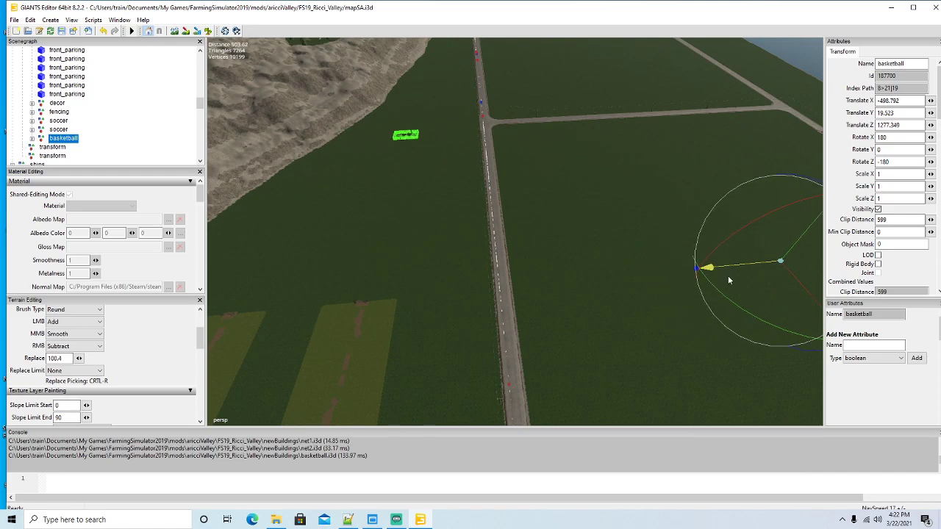
drag(587, 292, 515, 243)
key(w)
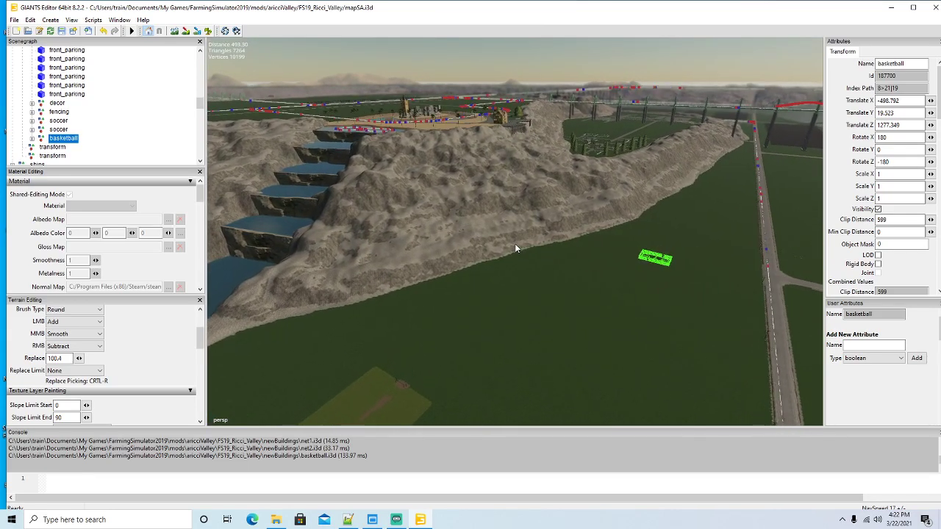
key(w)
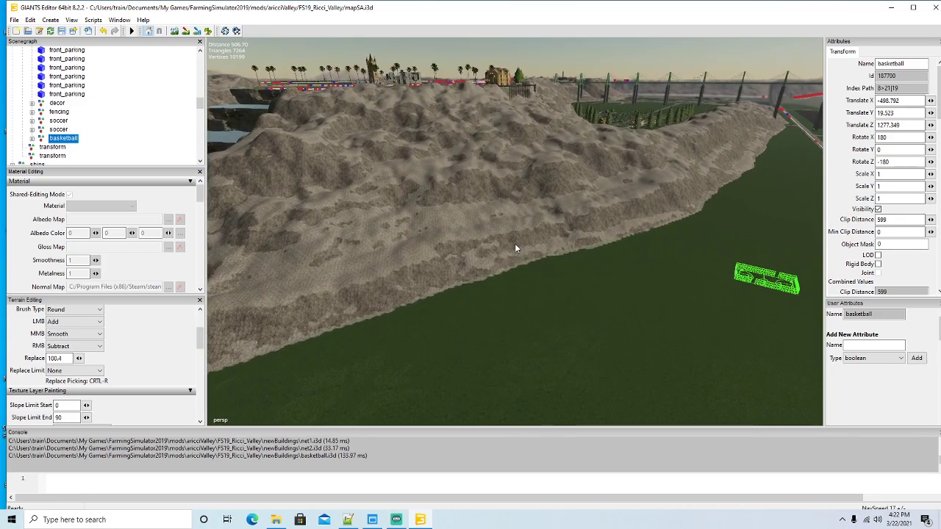
drag(514, 243, 527, 287)
key(s)
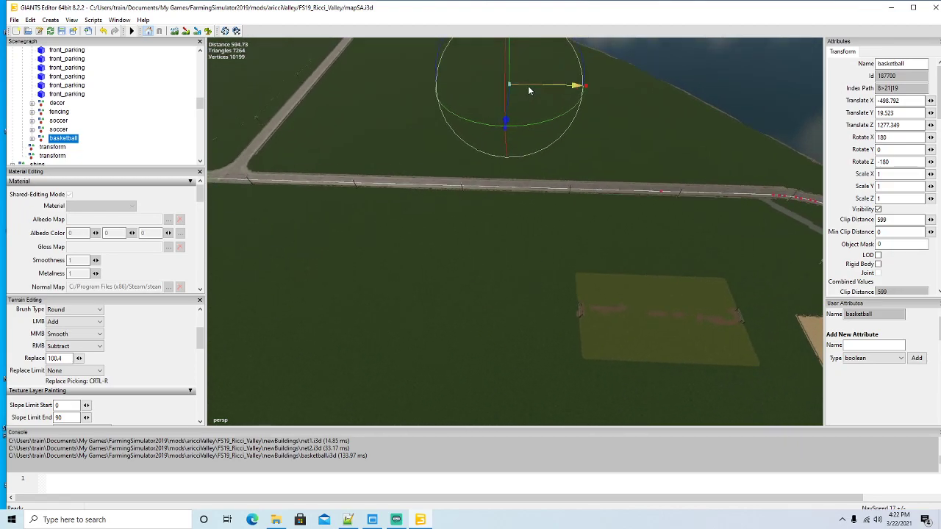
drag(569, 87, 555, 222)
Raise the basketball court to about 20.14 in Translate Y so its line markings sit above the grass
scroll(563, 209, up, 8)
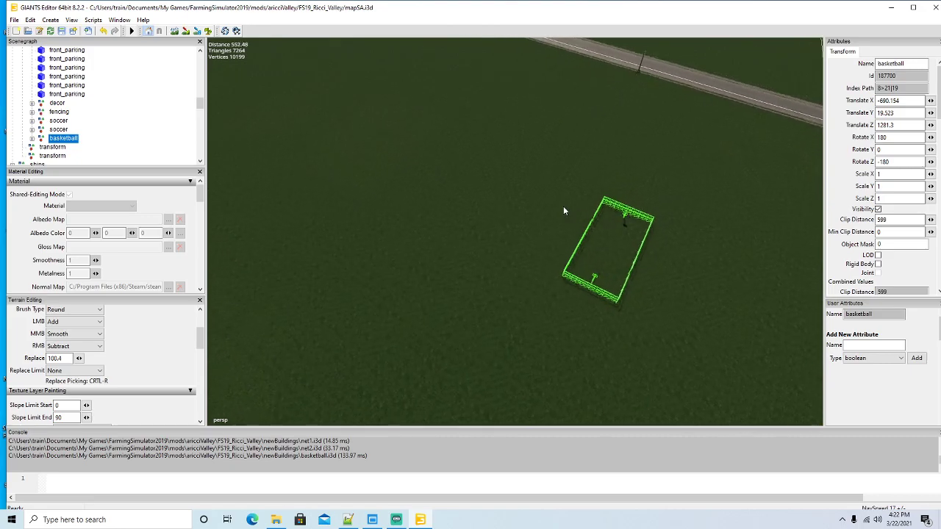
scroll(564, 211, up, 3)
drag(563, 211, 727, 164)
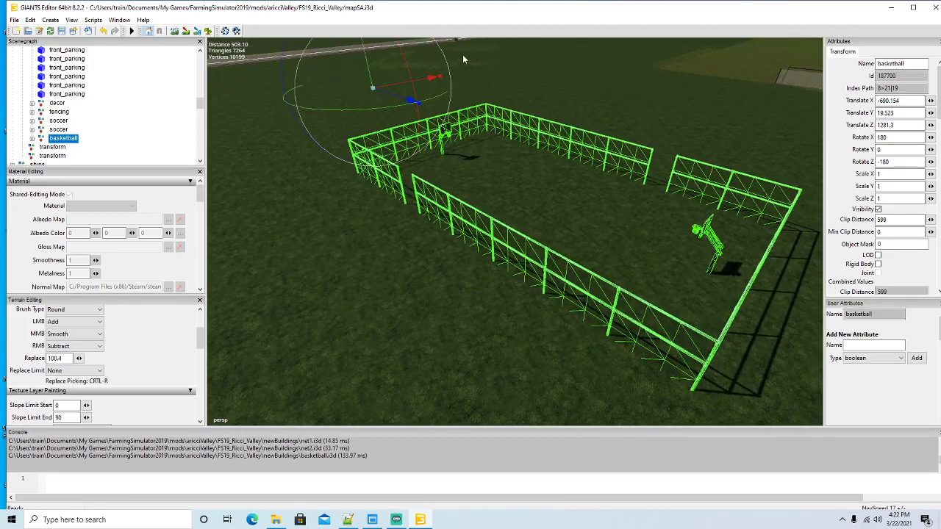
drag(368, 62, 367, 60)
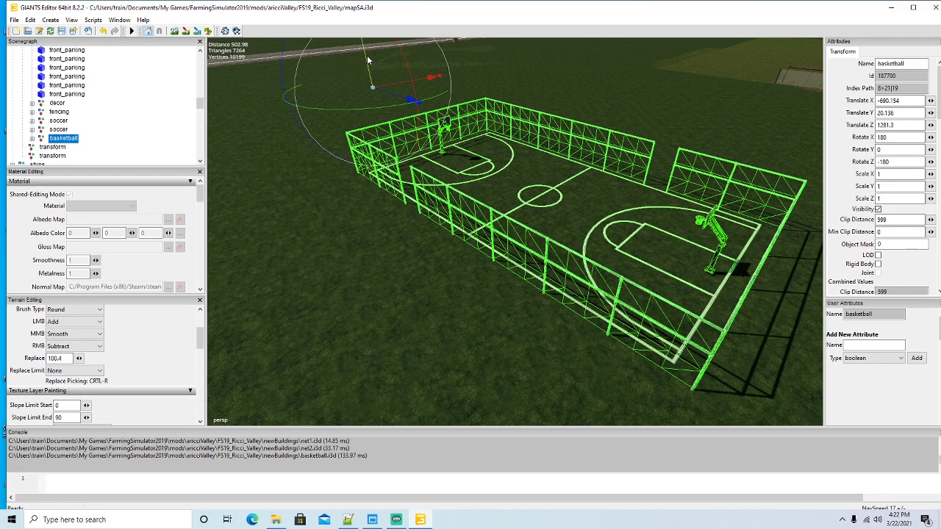
Try Translate Y values of 19, 19.8 and 19.9 for the basketball court
drag(801, 81, 708, 125)
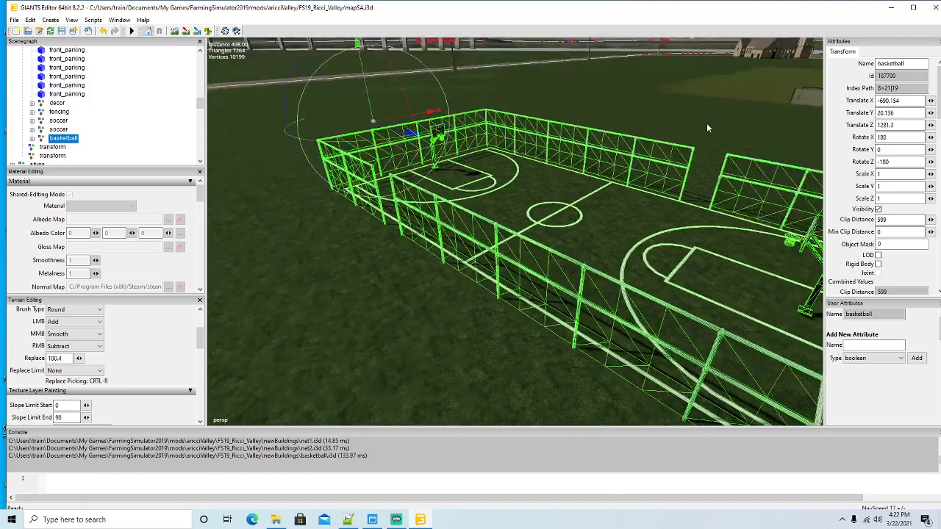
scroll(708, 125, up, 3)
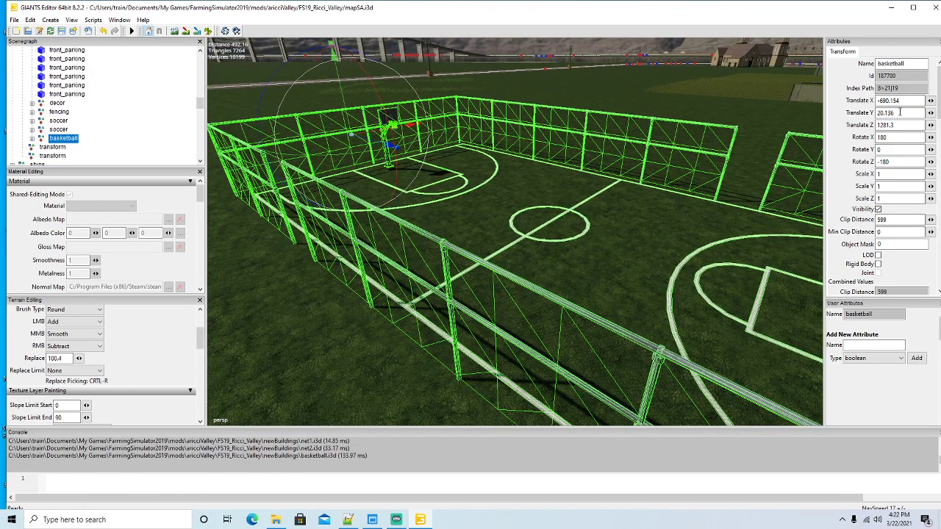
key(BackSpace)
key(BackSpace)
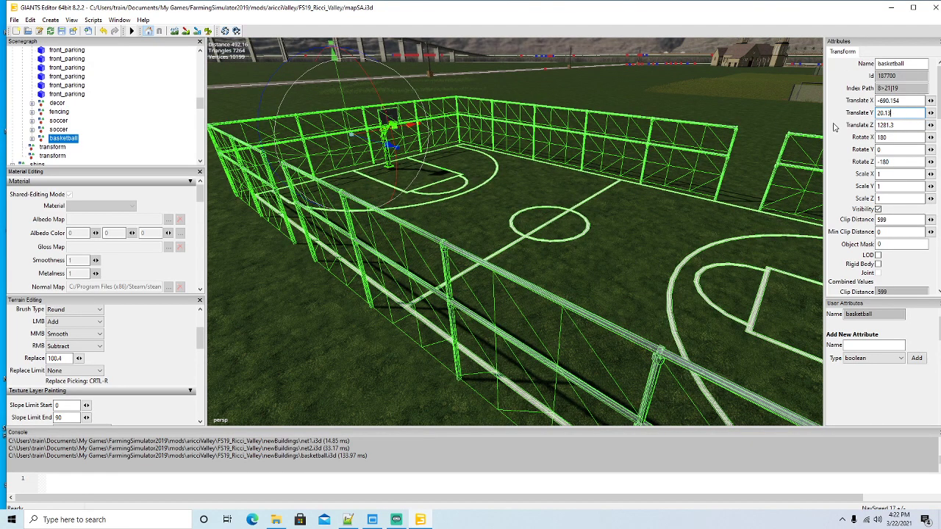
key(BackSpace)
key(BackSpace)
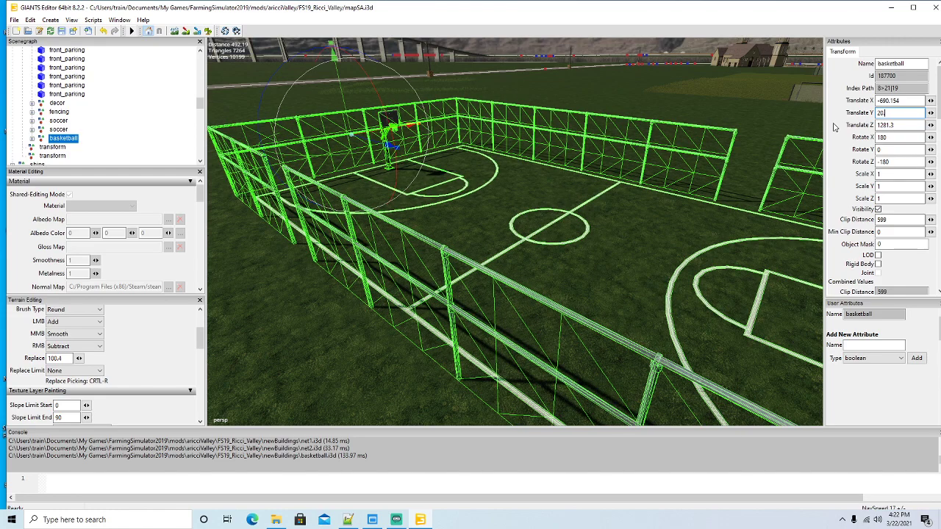
key(BackSpace)
key(BackSpace)
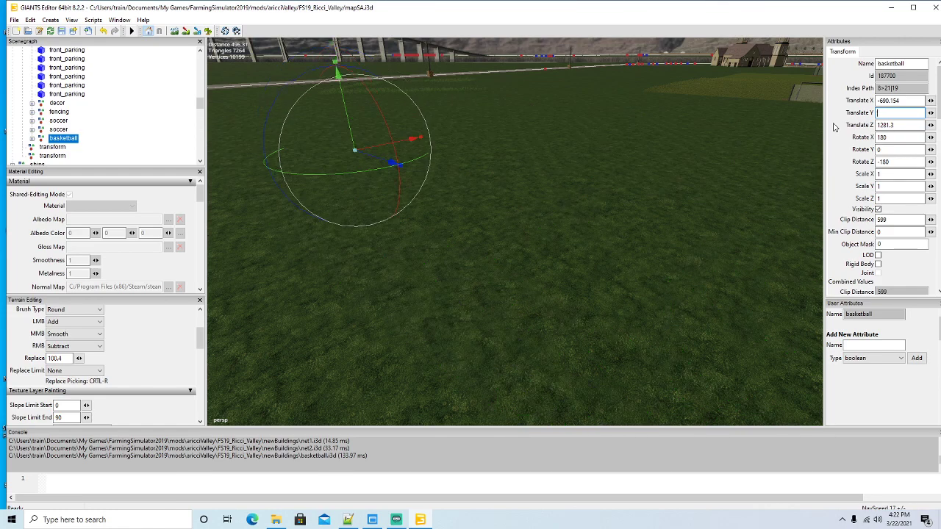
text(15)
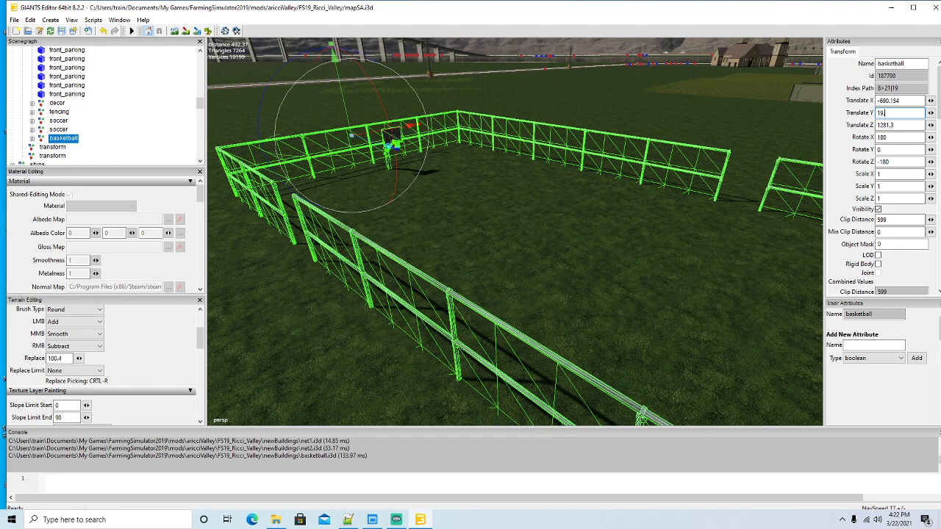
text(.8)
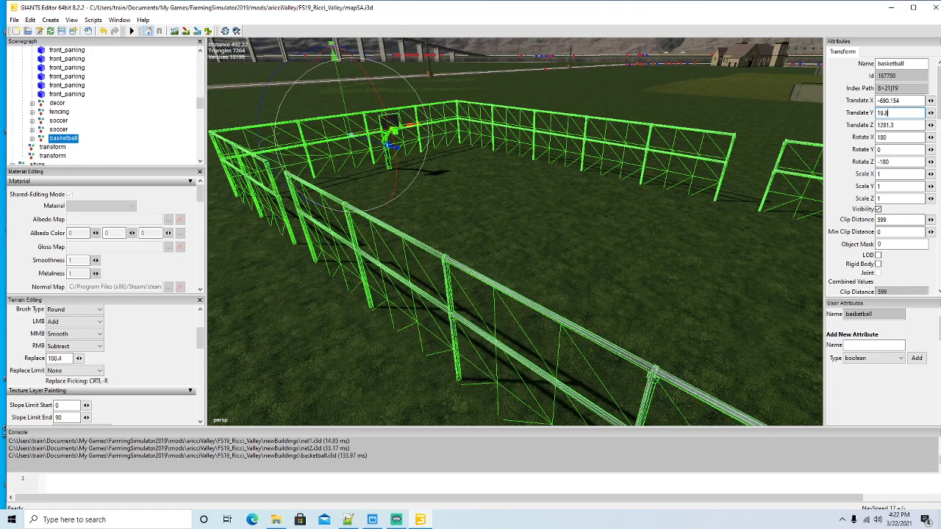
key(BackSpace)
text(9)
Set the basketball court's Translate Y to 20 and check its lines and hoop against the ground up close
key(BackSpace)
key(BackSpace)
key(BackSpace)
key(BackSpace)
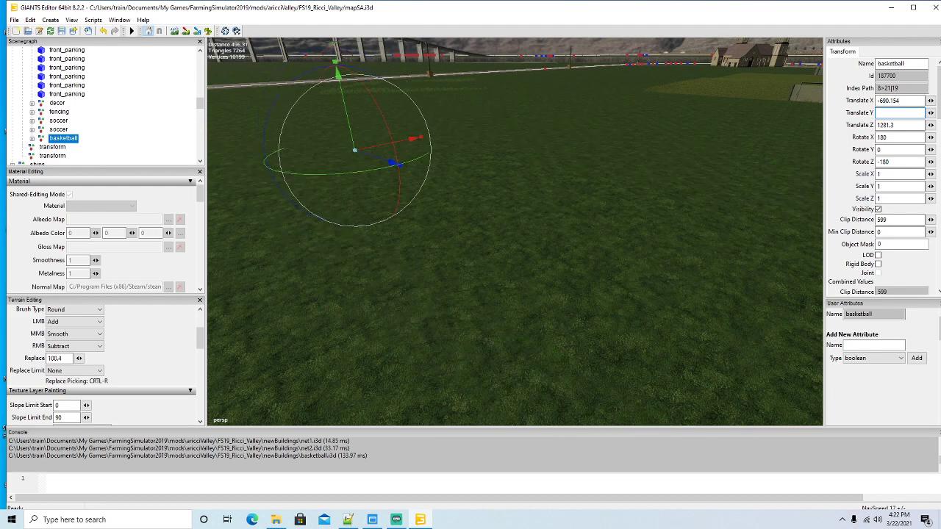
text(20)
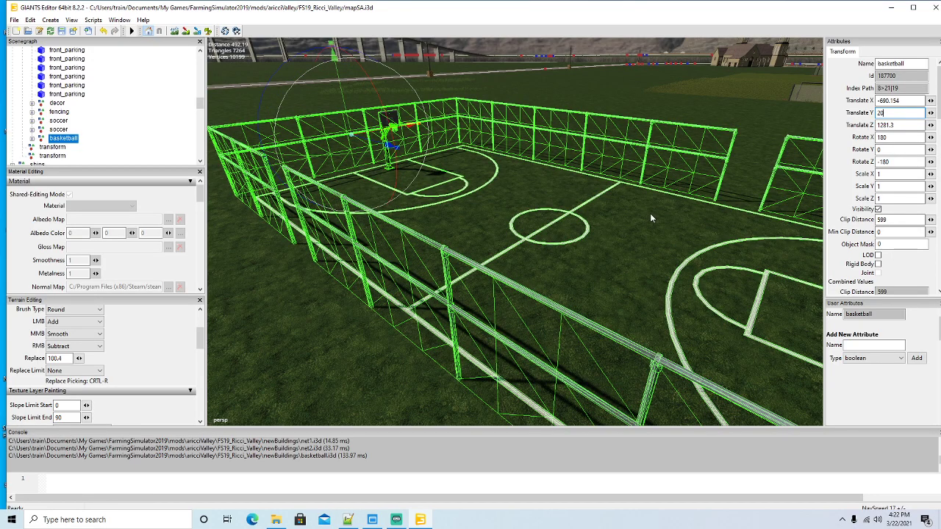
drag(525, 262, 667, 223)
scroll(609, 308, down, 5)
scroll(609, 306, up, 5)
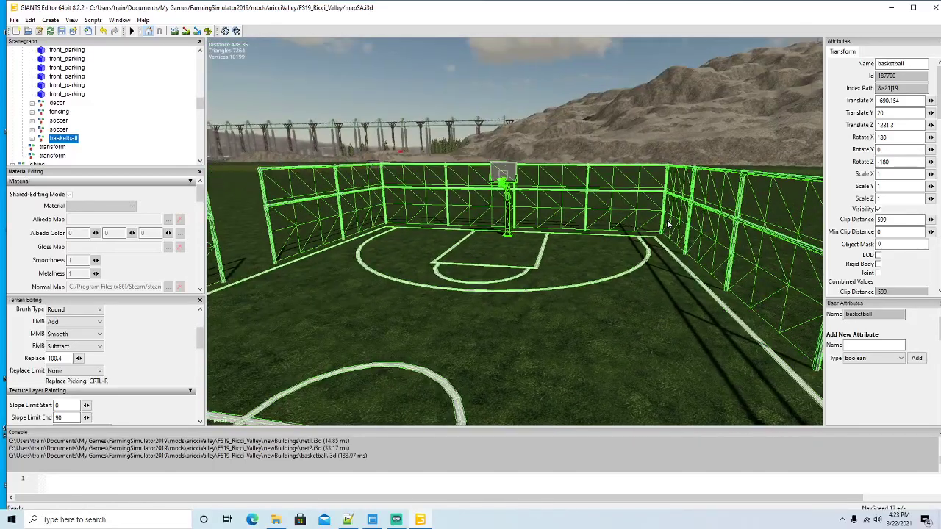
scroll(667, 224, up, 3)
scroll(668, 224, up, 3)
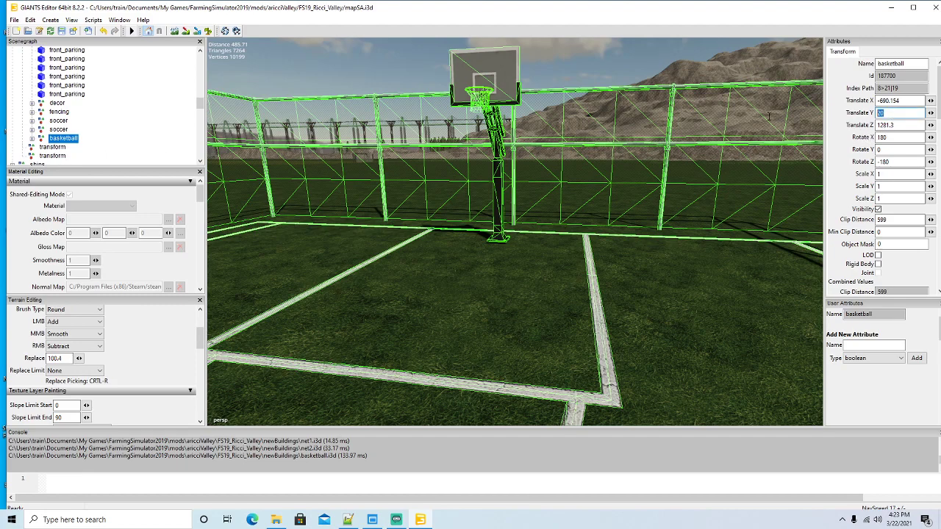
Set the basketball court's Translate Y to 19.95 and check the whole court from above
text(19)
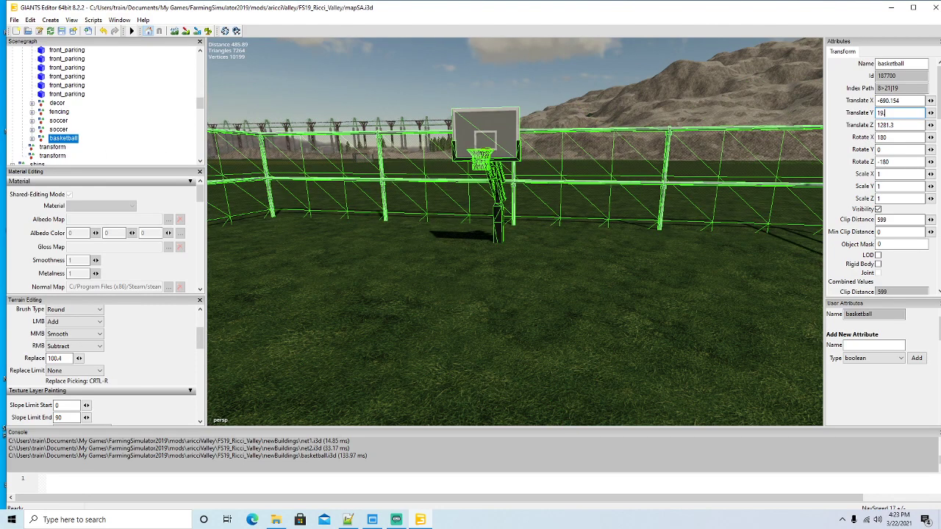
text(.8)
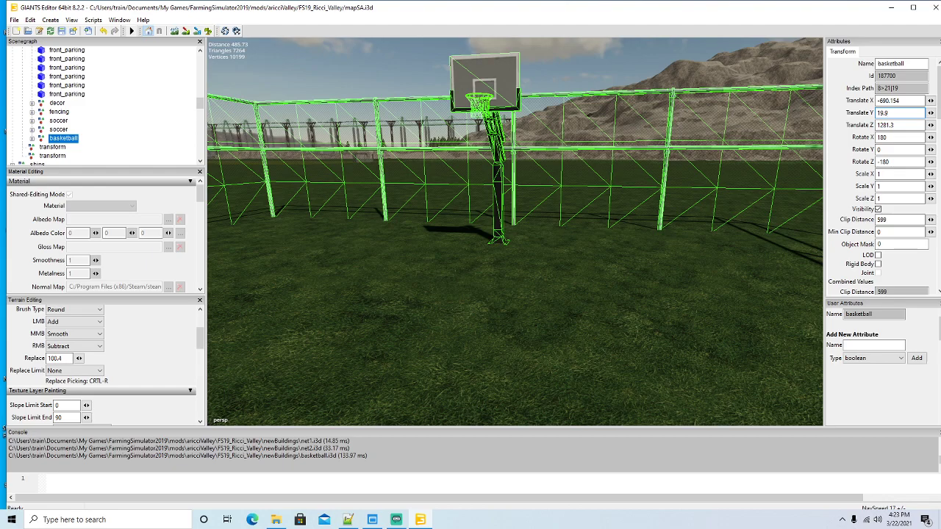
text(5)
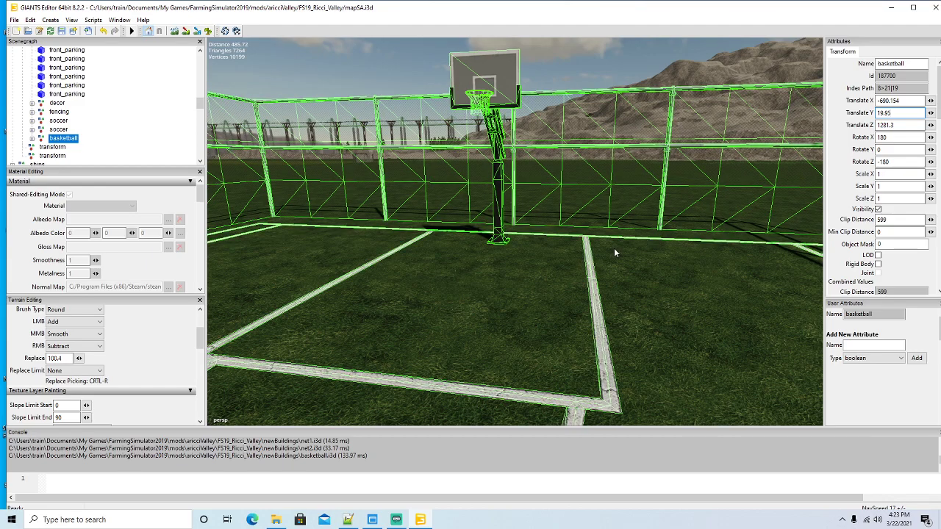
scroll(601, 279, down, 10)
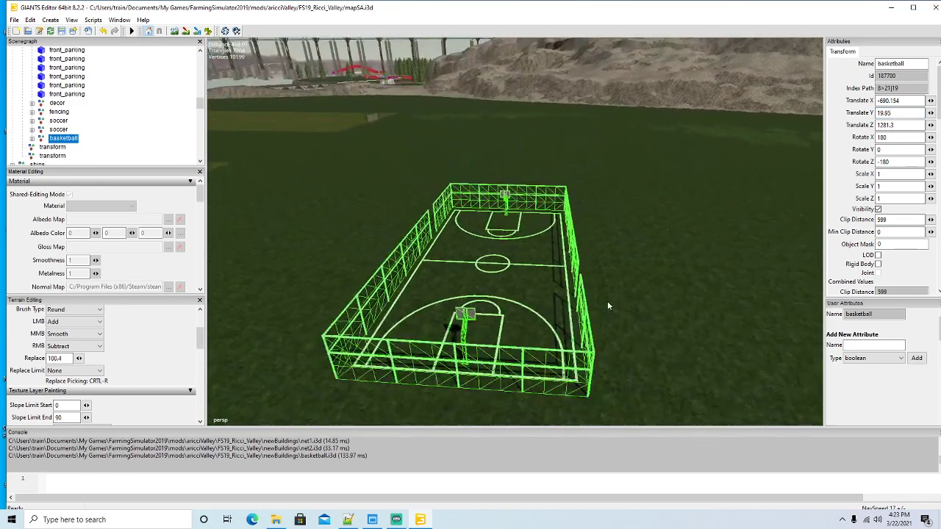
scroll(607, 307, up, 10)
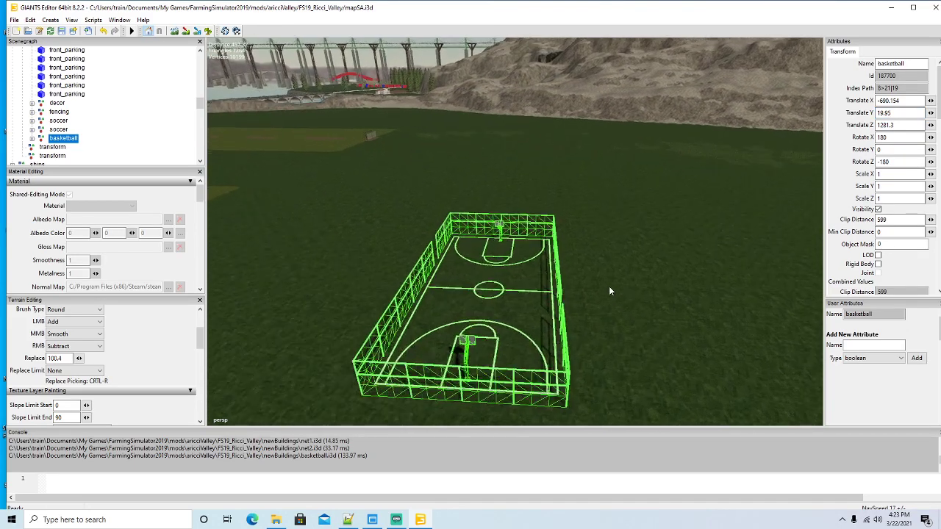
scroll(609, 286, down, 8)
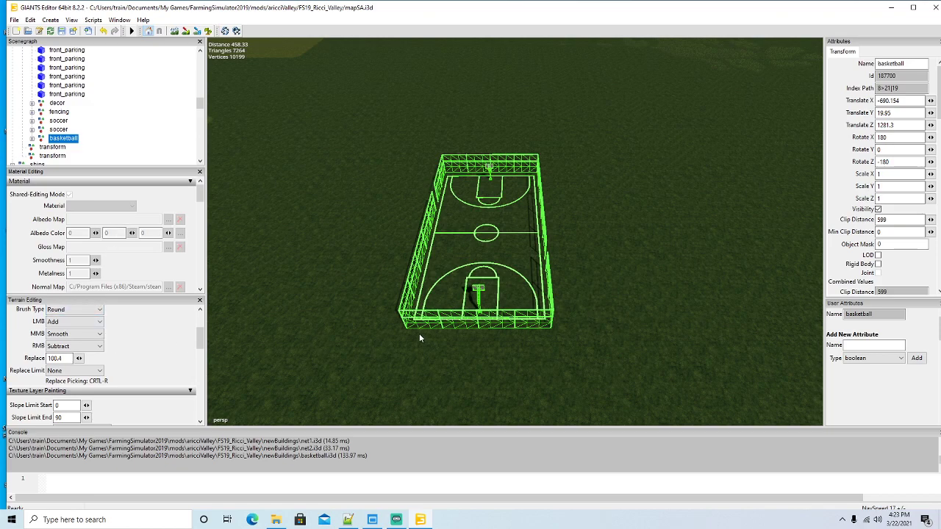
Choose c_plate as the terrain texture layer and activate terrain texture painting for the court surface
mouse_move(200, 337)
mouse_down()
mouse_move(200, 312)
mouse_move(201, 357)
mouse_up()
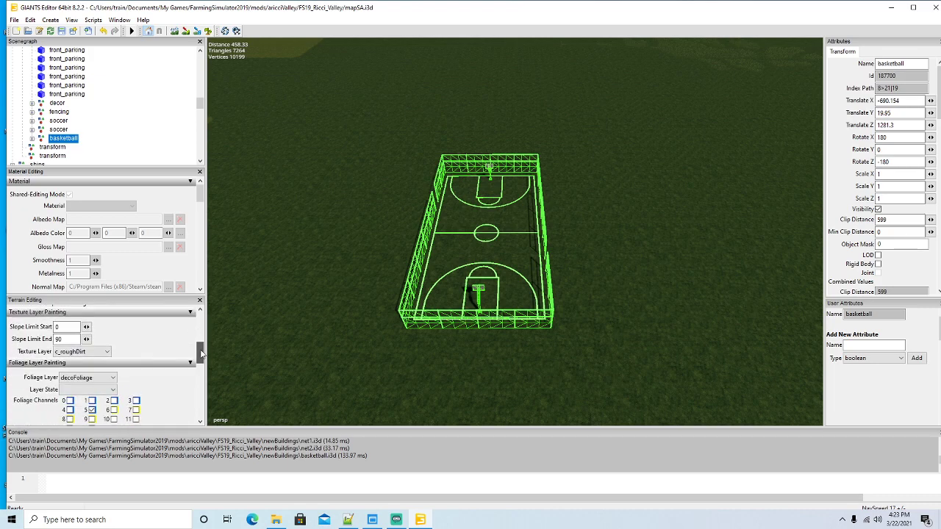
click(101, 354)
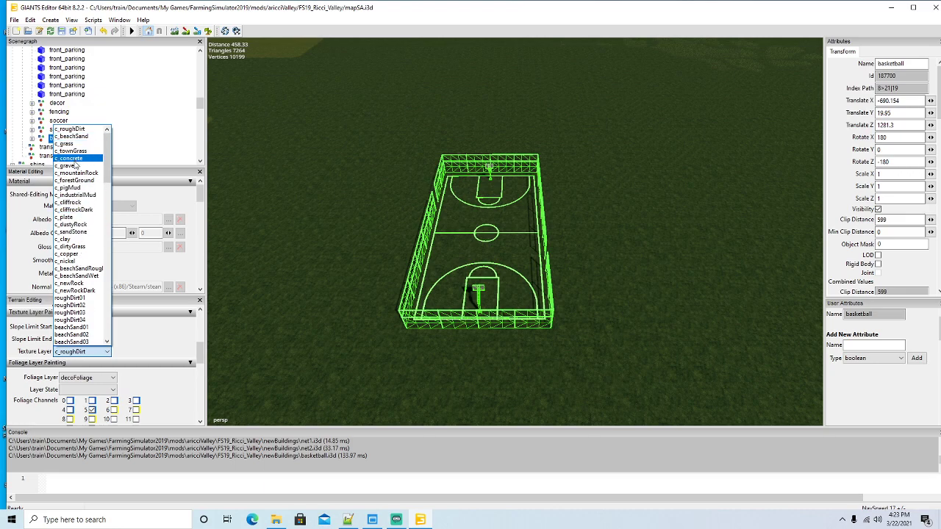
click(72, 219)
click(188, 32)
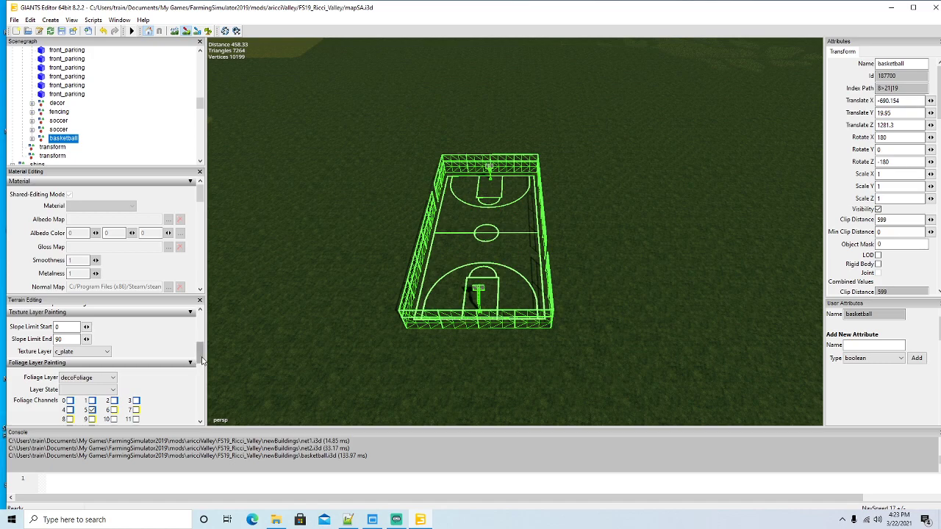
Set the terrain brush type to Square and paint the c_plate texture over the whole basketball court floor inside the fence
scroll(110, 338, up, 5)
click(88, 329)
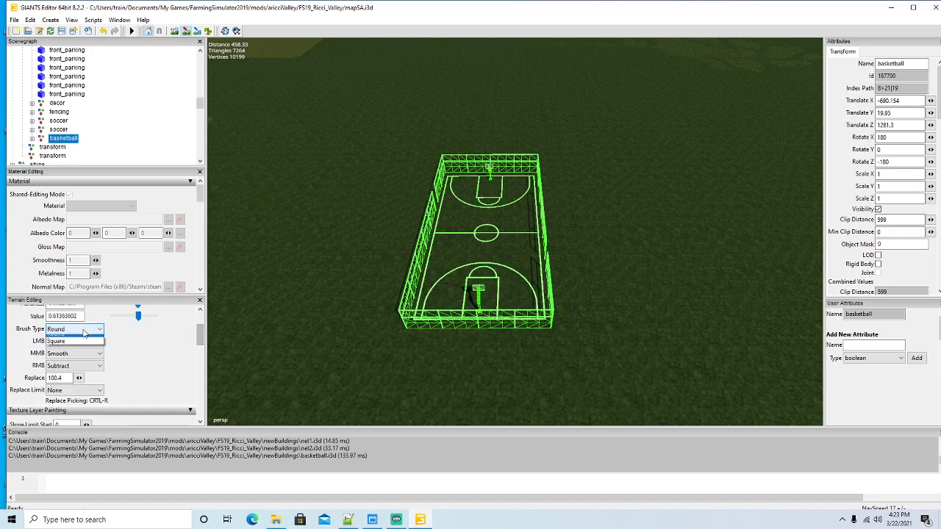
click(73, 352)
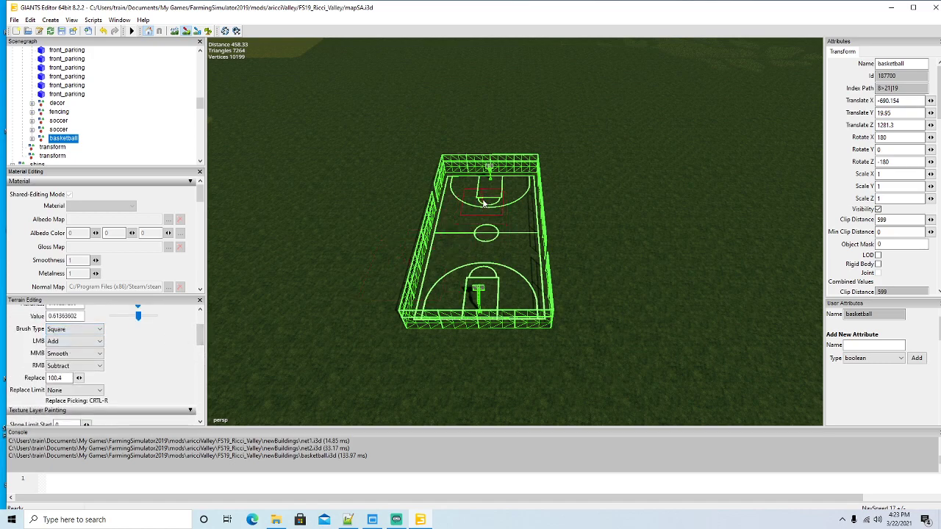
mouse_move(488, 212)
mouse_down()
mouse_move(493, 190)
mouse_move(516, 194)
mouse_up()
mouse_move(514, 245)
mouse_down()
mouse_move(516, 306)
mouse_move(432, 312)
mouse_move(439, 275)
mouse_up()
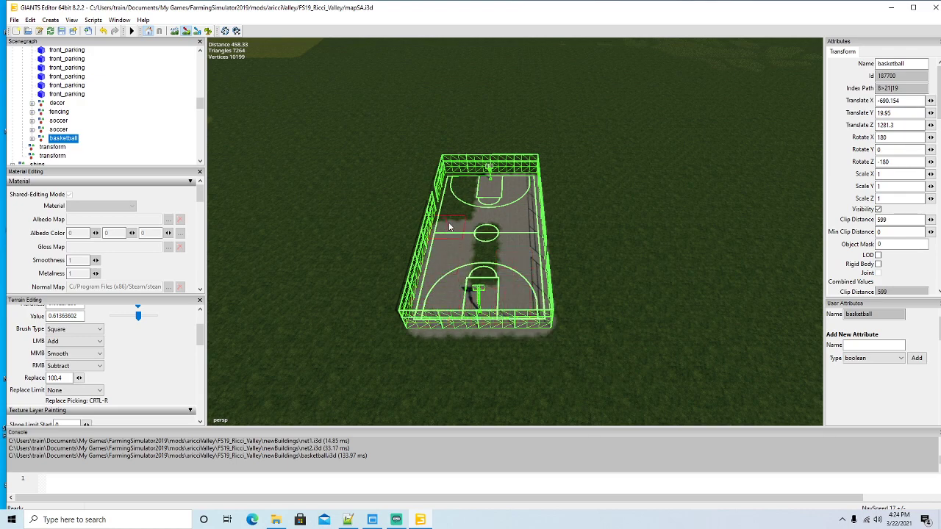
mouse_move(455, 193)
mouse_down()
mouse_move(479, 244)
mouse_move(485, 289)
mouse_up()
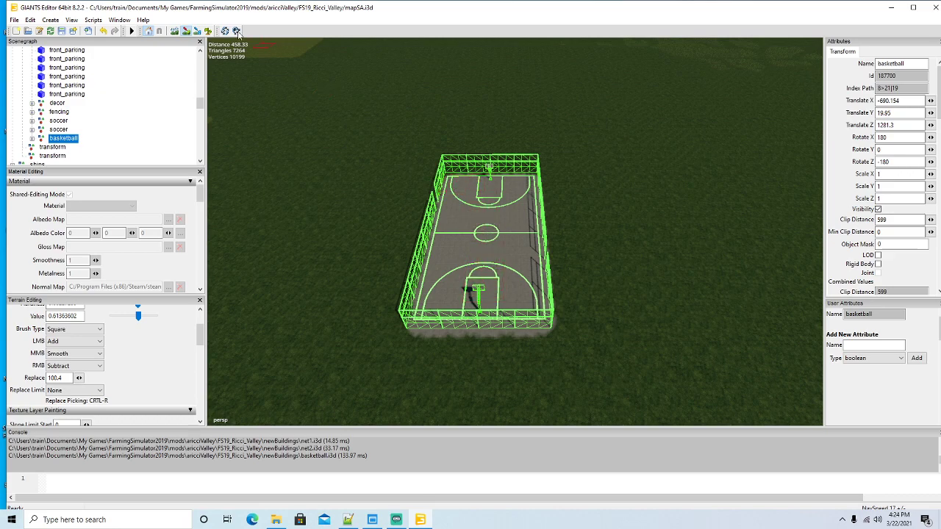
Move the basketball court along Z to 1281.919 to line it up with its painted surface
key(w)
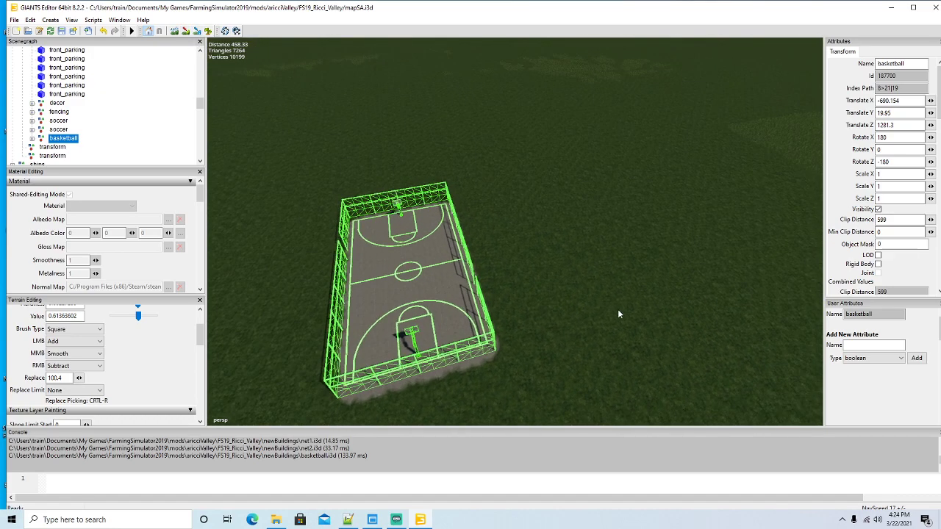
scroll(618, 314, up, 3)
drag(583, 317, 371, 307)
scroll(462, 322, down, 2)
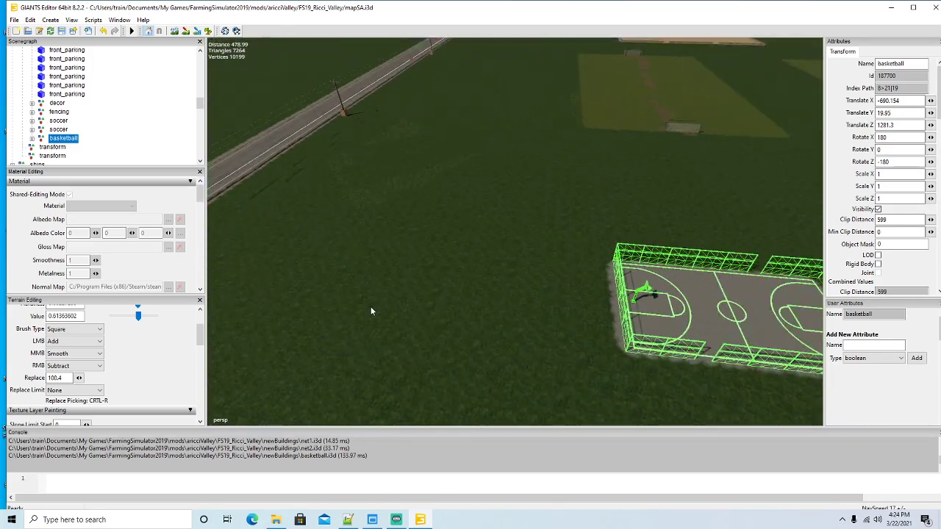
scroll(371, 307, down, 2)
drag(213, 158, 281, 185)
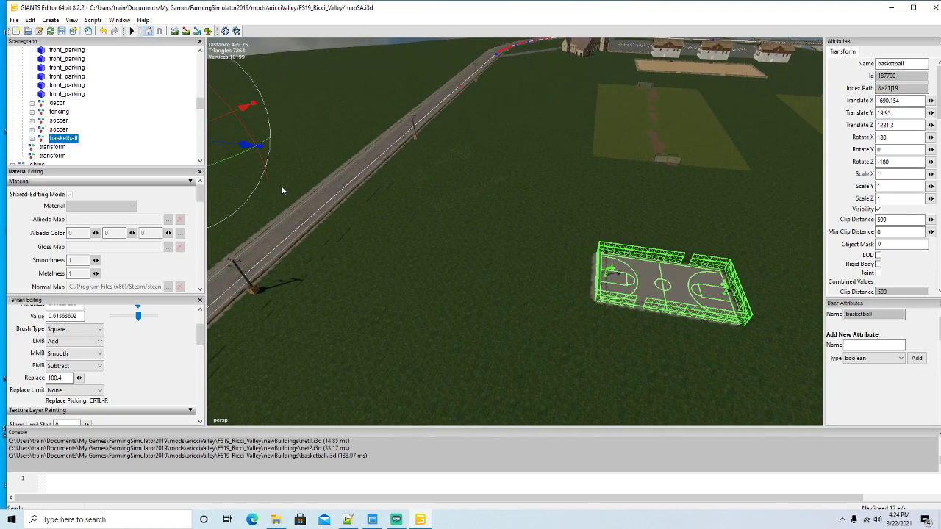
drag(248, 147, 233, 149)
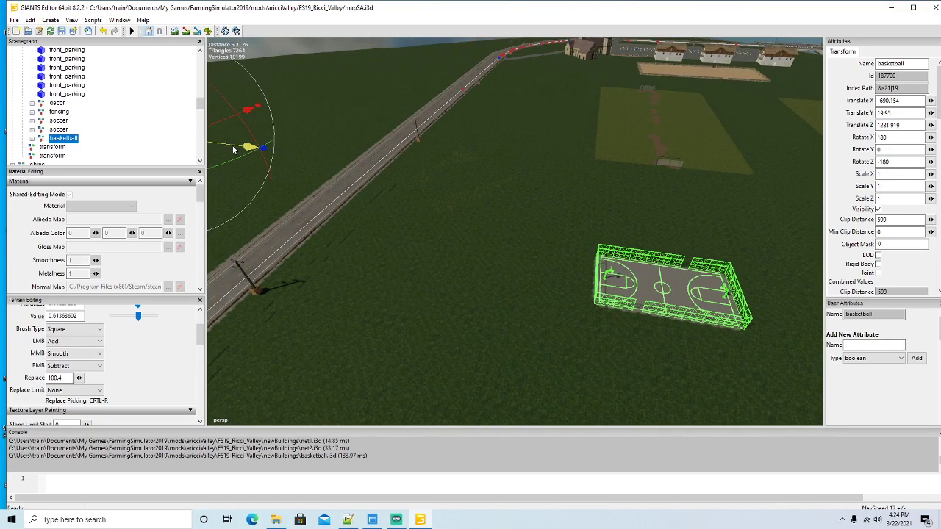
Deselect the basketball court and examine its painted surface, lines and fence up close and from a distance
drag(324, 228, 458, 304)
scroll(458, 304, up, 2)
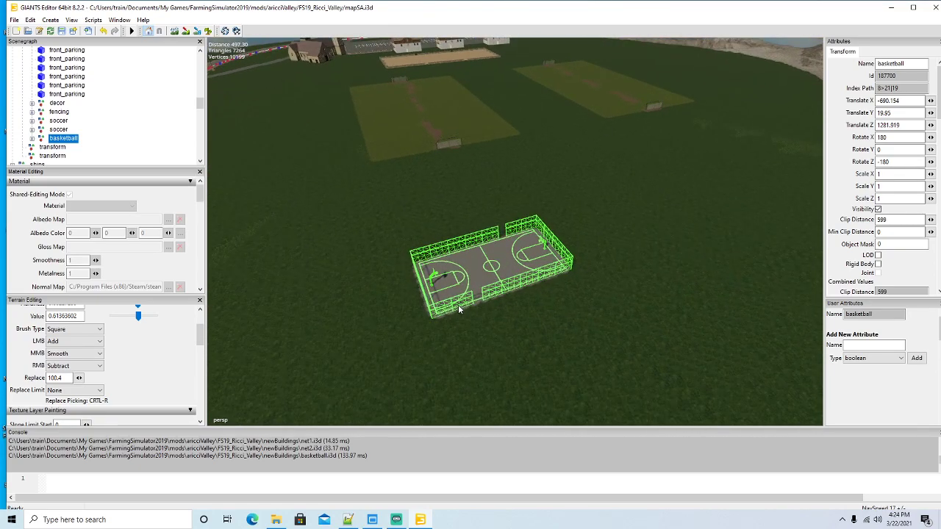
click(601, 374)
scroll(605, 381, up, 2)
scroll(604, 382, up, 5)
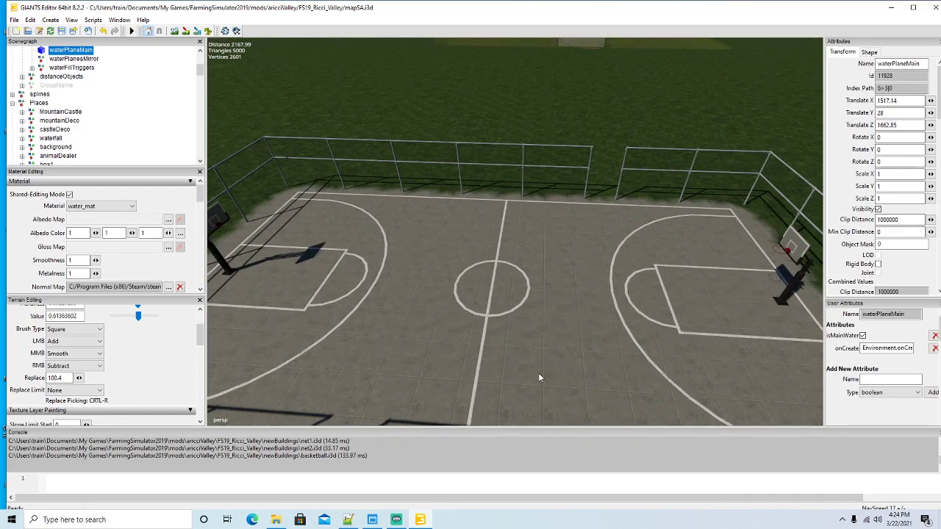
scroll(539, 378, down, 8)
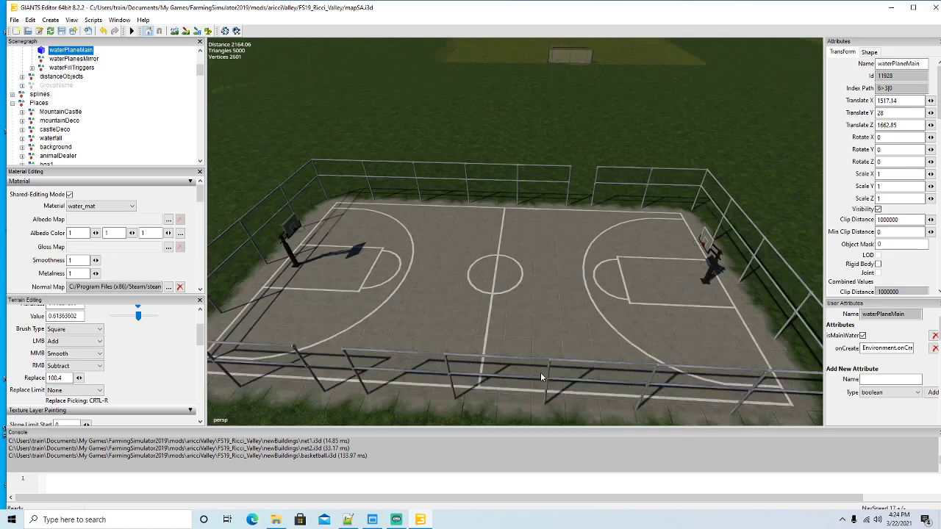
scroll(540, 377, down, 2)
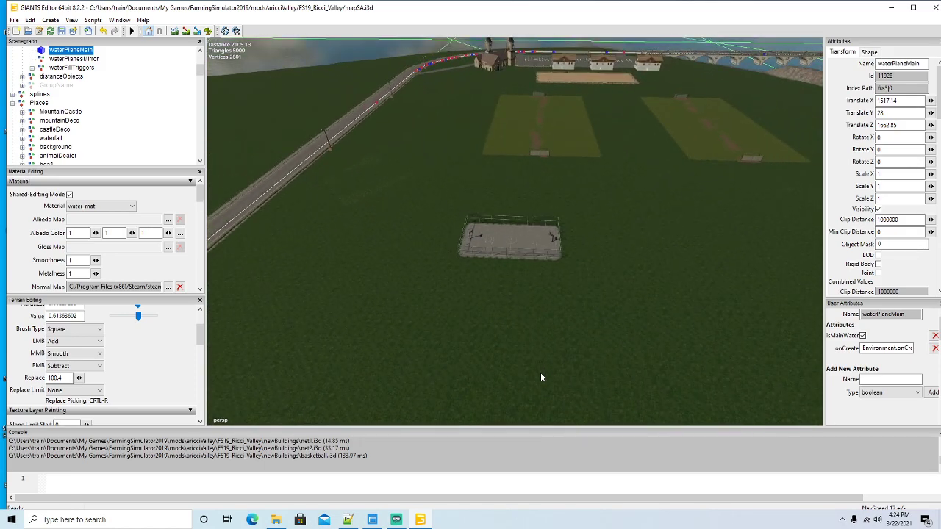
scroll(540, 377, up, 4)
scroll(541, 377, up, 5)
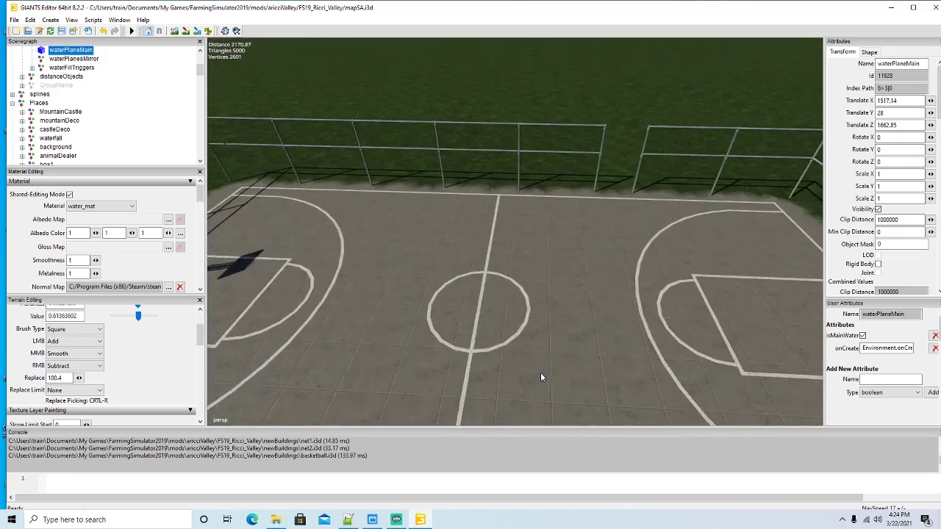
scroll(543, 378, down, 7)
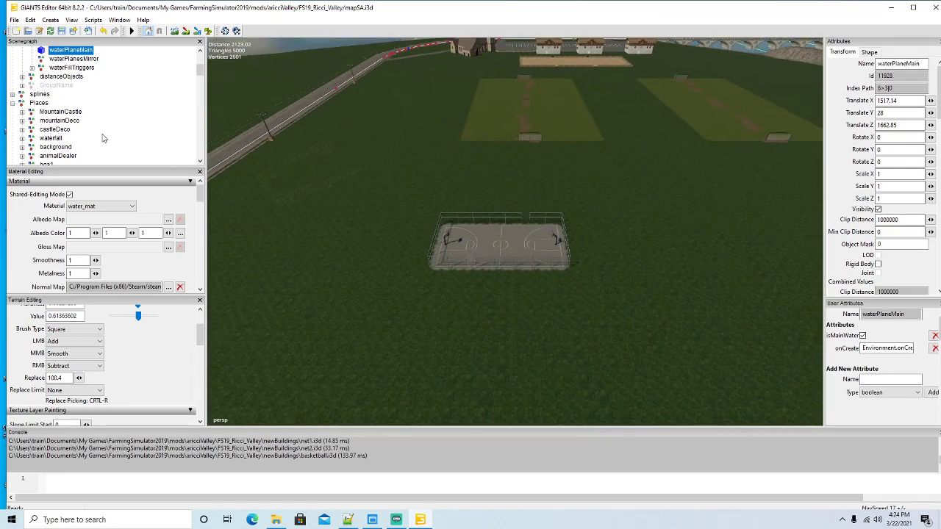
Duplicate the basketball object in the churchArea group and move the copy along Z to 1228.986, beside the first court
scroll(101, 132, down, 8)
scroll(94, 121, down, 6)
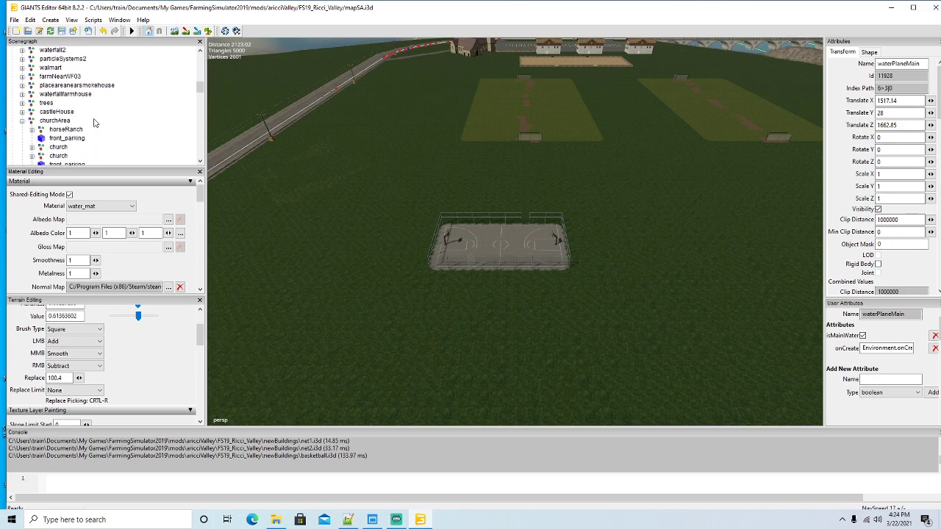
scroll(93, 115, up, 3)
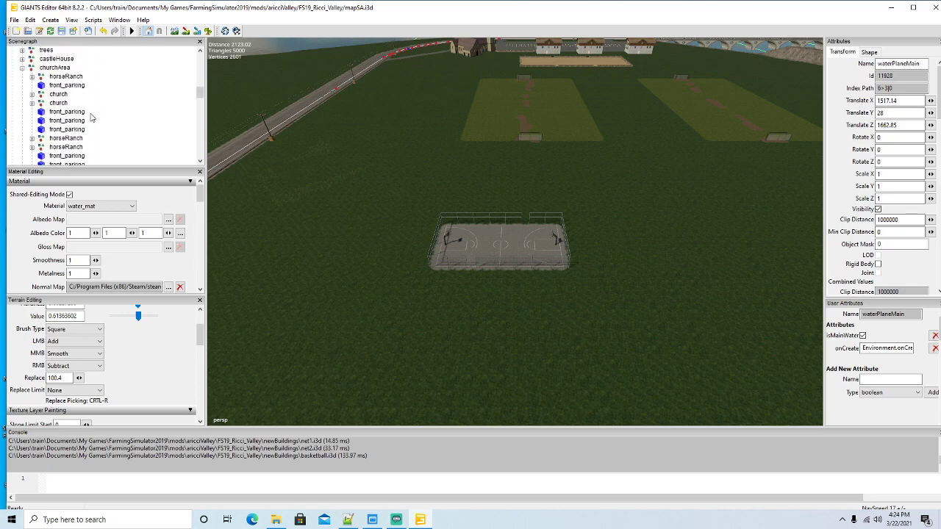
scroll(92, 110, down, 4)
scroll(91, 106, down, 2)
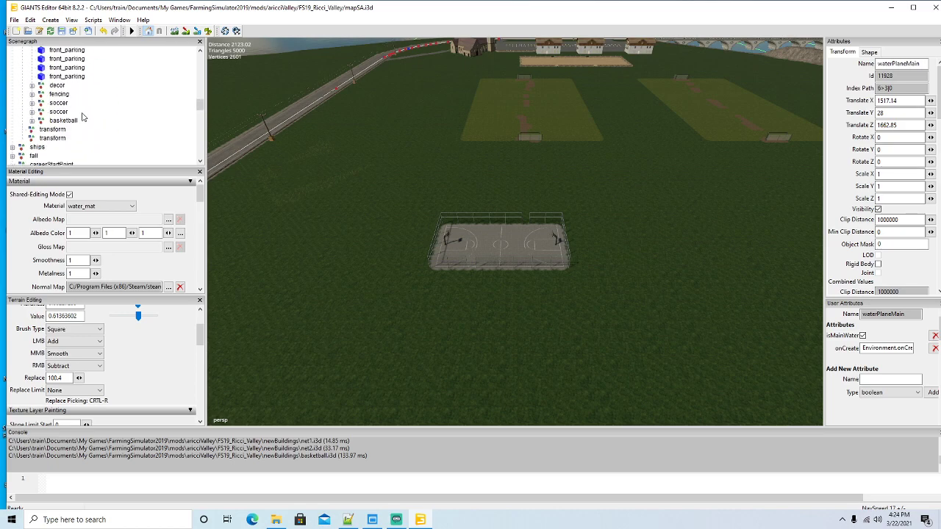
click(64, 119)
scroll(422, 324, down, 5)
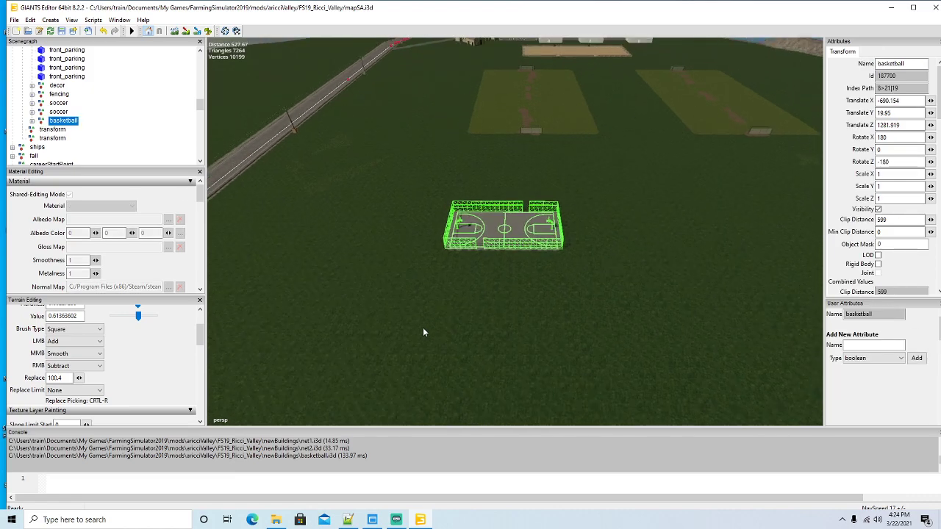
drag(423, 327, 397, 328)
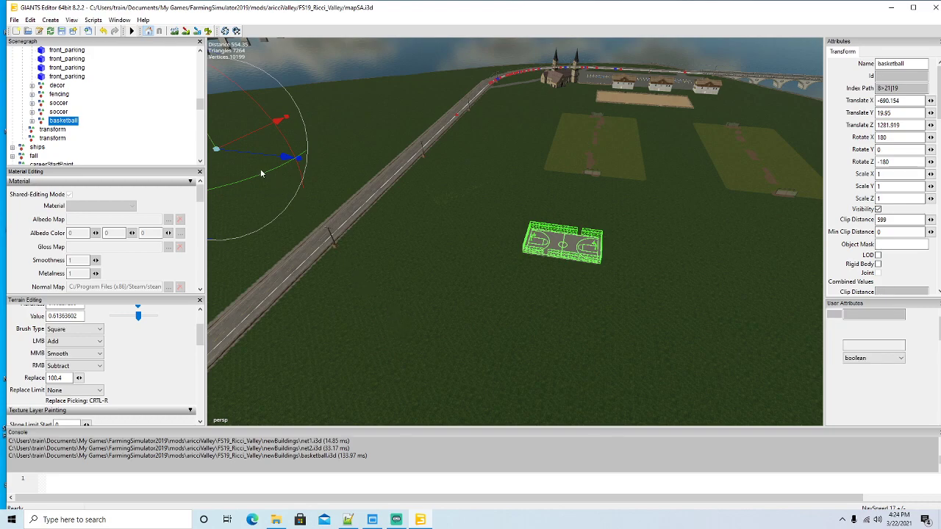
key(ctrl+d)
drag(260, 156, 299, 172)
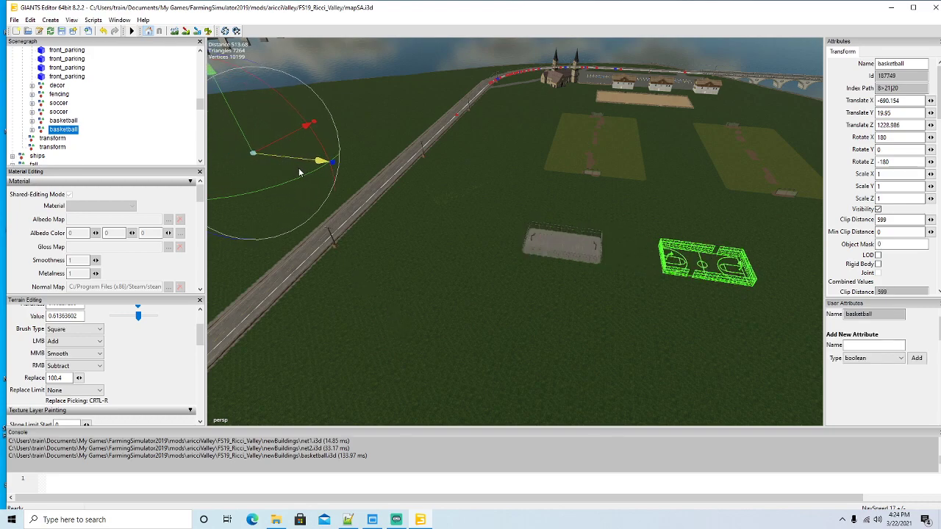
Paint the c_plate texture over the floor of the second basketball court with the square brush
drag(438, 253, 619, 297)
scroll(475, 261, up, 3)
scroll(447, 256, up, 6)
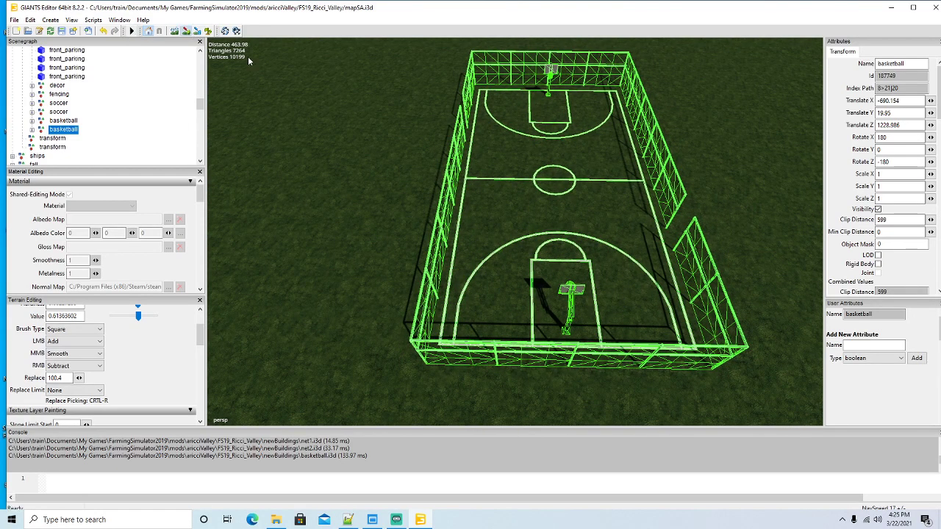
mouse_move(500, 131)
mouse_down()
mouse_move(491, 129)
mouse_move(490, 98)
mouse_move(589, 99)
mouse_move(654, 360)
mouse_move(566, 322)
mouse_move(448, 324)
mouse_move(471, 261)
mouse_move(479, 155)
mouse_move(563, 192)
mouse_move(606, 265)
mouse_move(512, 234)
mouse_up()
scroll(345, 129, down, 5)
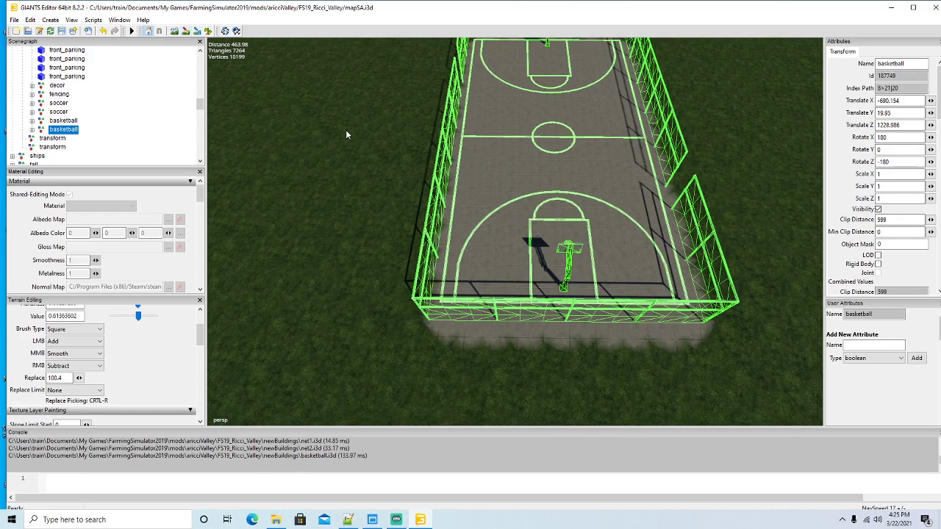
Shift the second basketball court along Z to 1229.596 so it sits over its painted surface
drag(401, 82, 255, 122)
scroll(410, 67, up, 3)
scroll(303, 145, down, 5)
scroll(303, 147, down, 4)
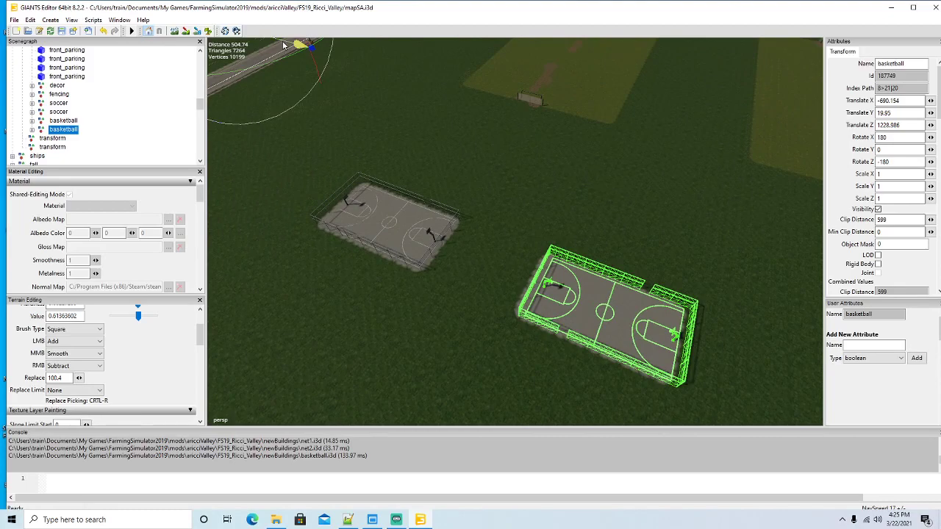
drag(284, 42, 283, 42)
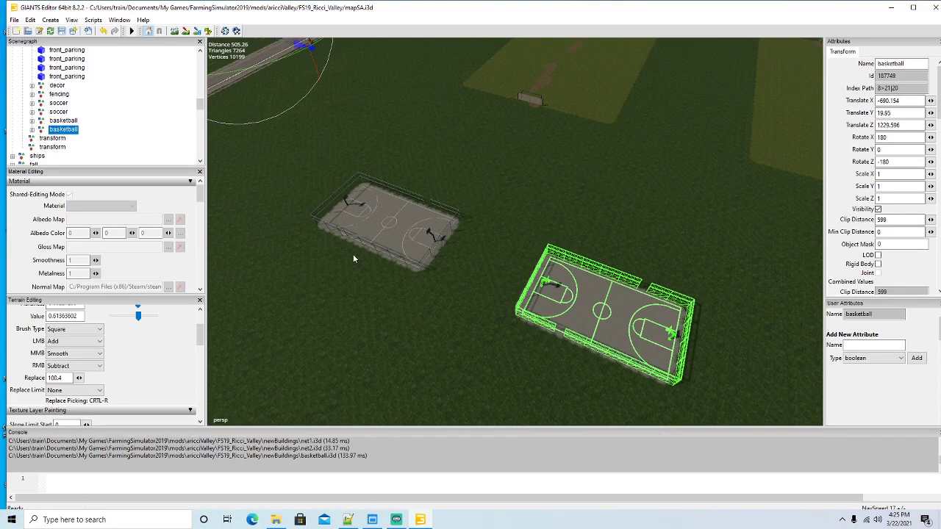
Duplicate the second basketball court and move the copy along Z to 1179.903 as the third court in the row
scroll(421, 293, down, 5)
drag(353, 253, 439, 294)
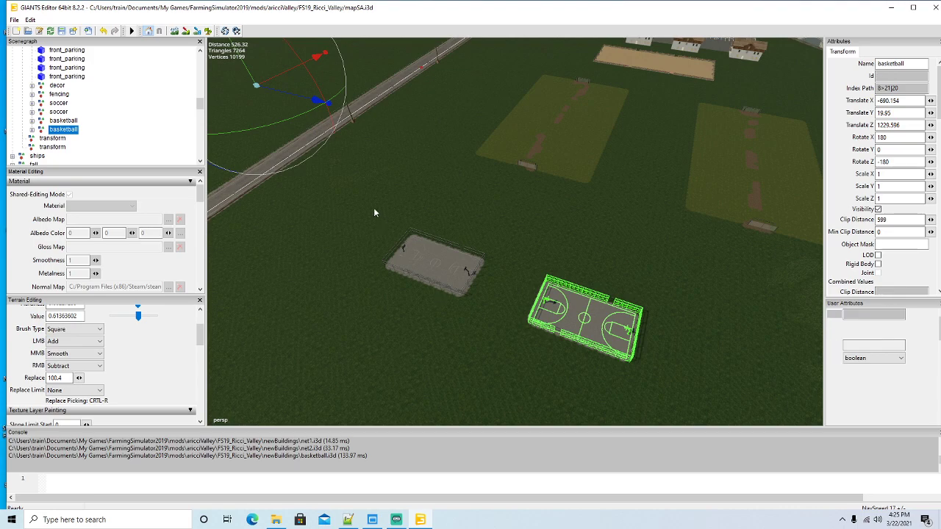
key(ctrl+d)
drag(292, 95, 327, 112)
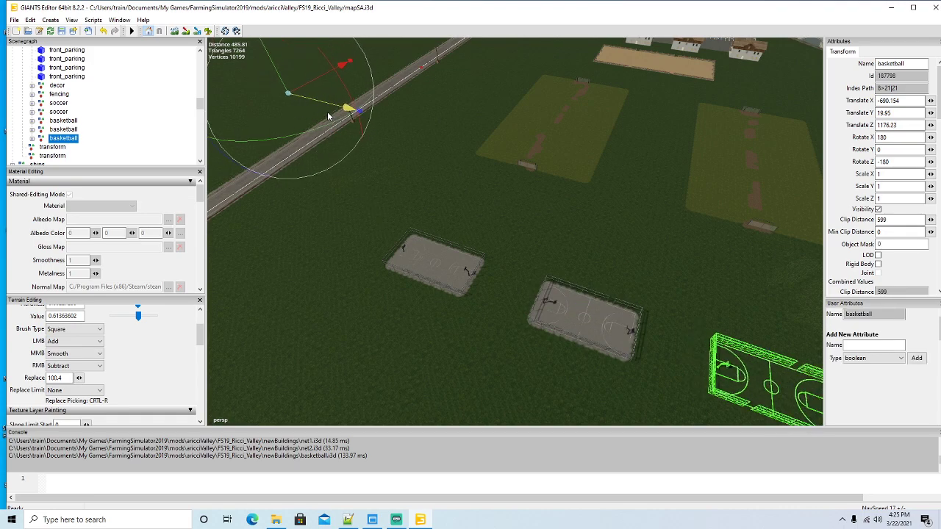
Paint the c_plate texture over the floor of the third basketball court and leave terrain painting
key(f)
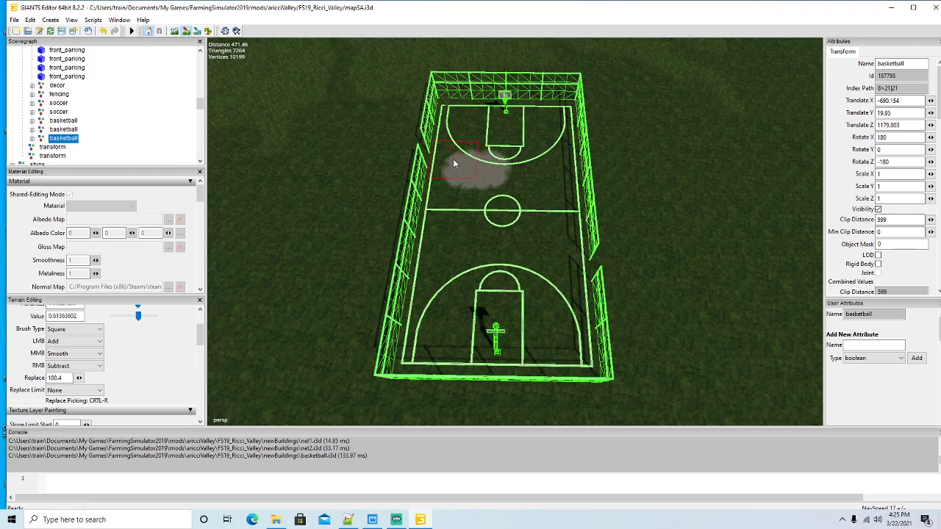
mouse_move(453, 163)
mouse_down()
mouse_move(475, 119)
mouse_move(459, 112)
mouse_move(539, 113)
mouse_move(546, 325)
mouse_move(428, 333)
mouse_move(438, 189)
mouse_move(494, 237)
mouse_move(493, 298)
mouse_up()
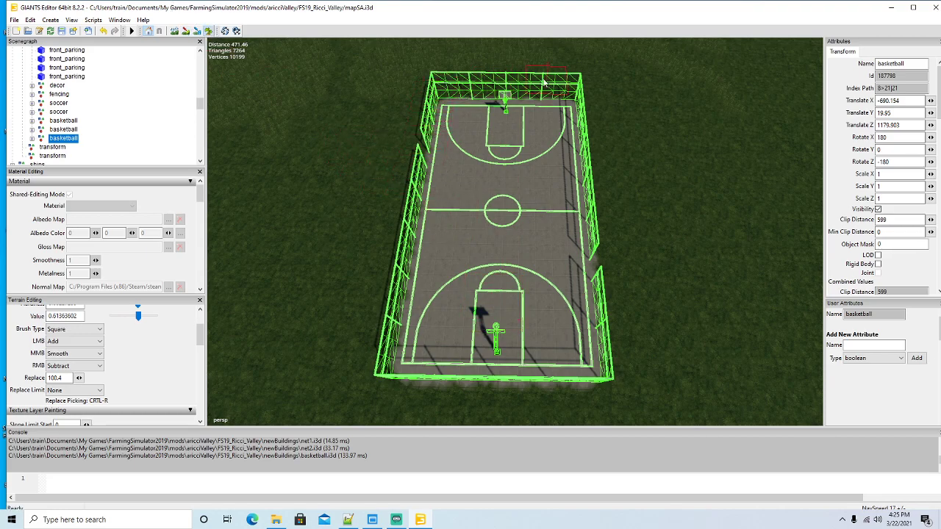
click(208, 31)
drag(254, 140, 331, 173)
scroll(331, 175, down, 5)
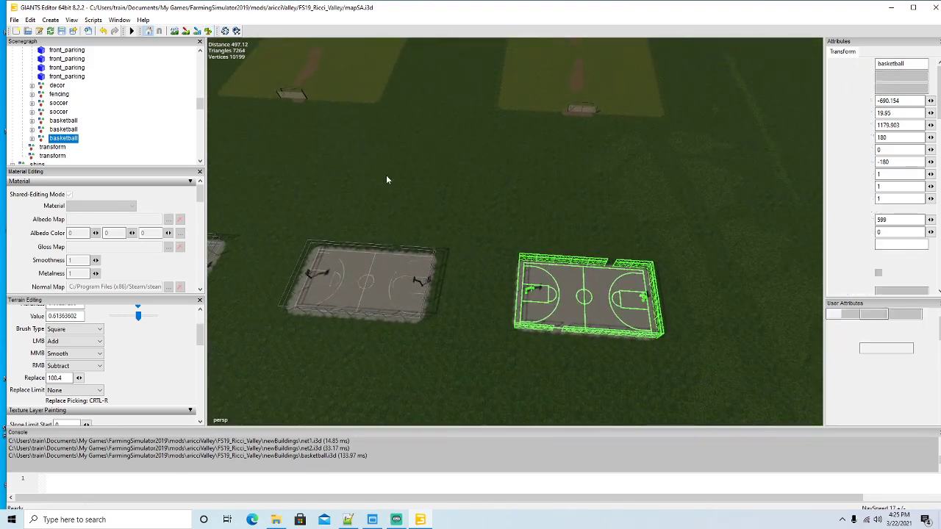
Deselect the third court and examine the layout of the basketball courts, soccer fields and surrounding open grass from above
click(419, 178)
scroll(419, 181, down, 4)
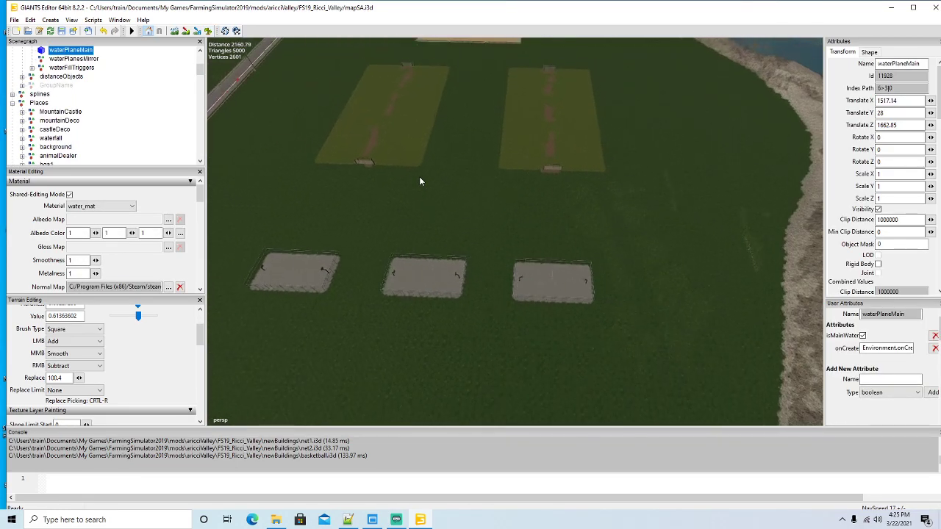
drag(420, 177, 467, 197)
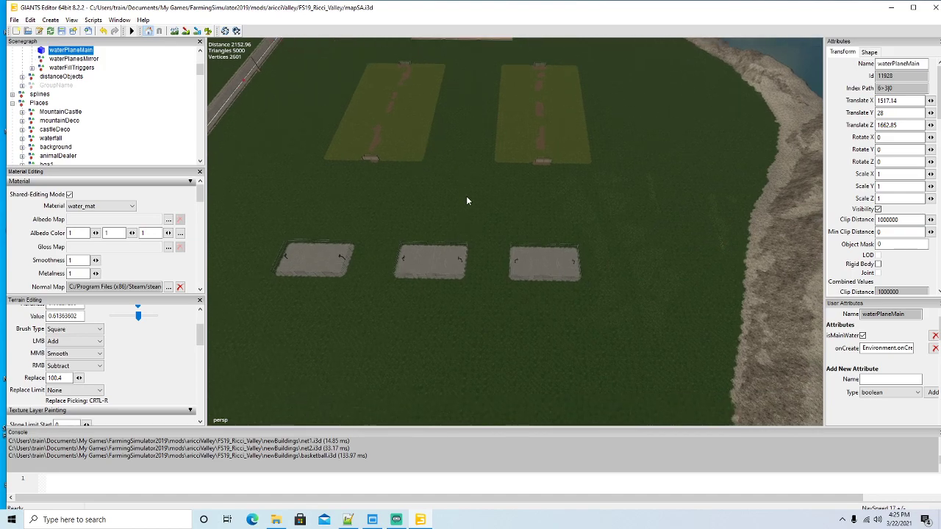
drag(609, 269, 531, 284)
scroll(495, 306, down, 10)
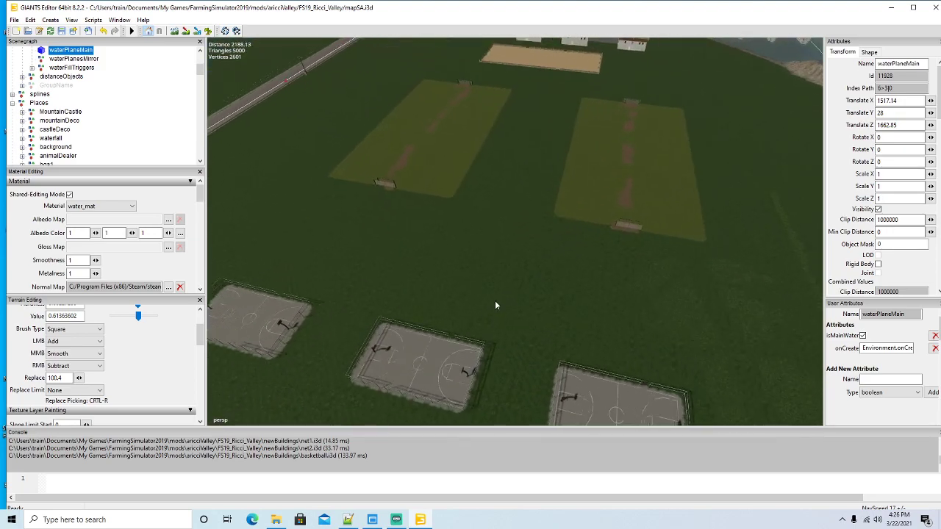
scroll(521, 281, down, 5)
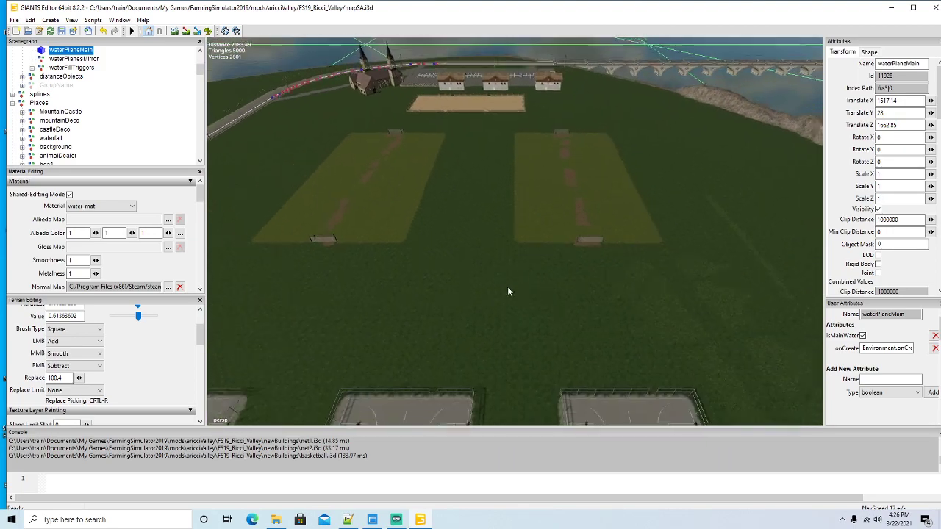
drag(508, 287, 462, 138)
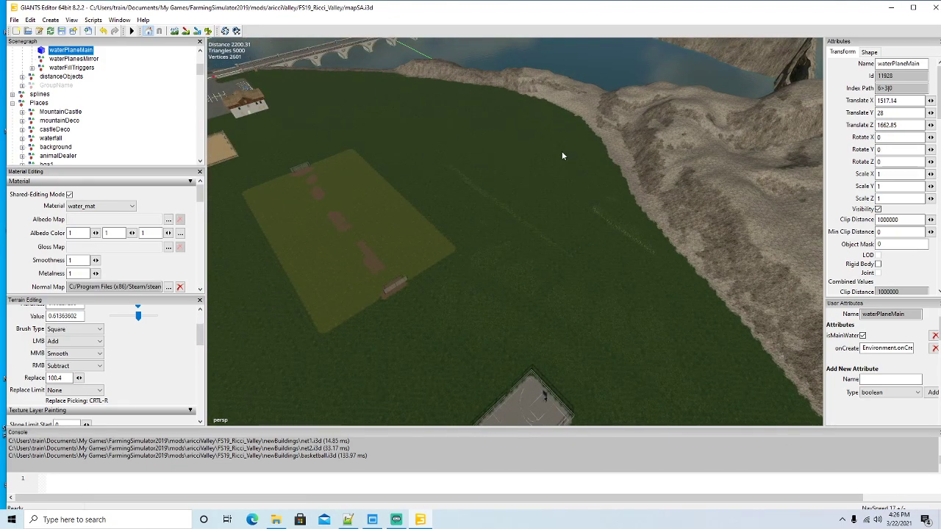
drag(551, 236, 250, 258)
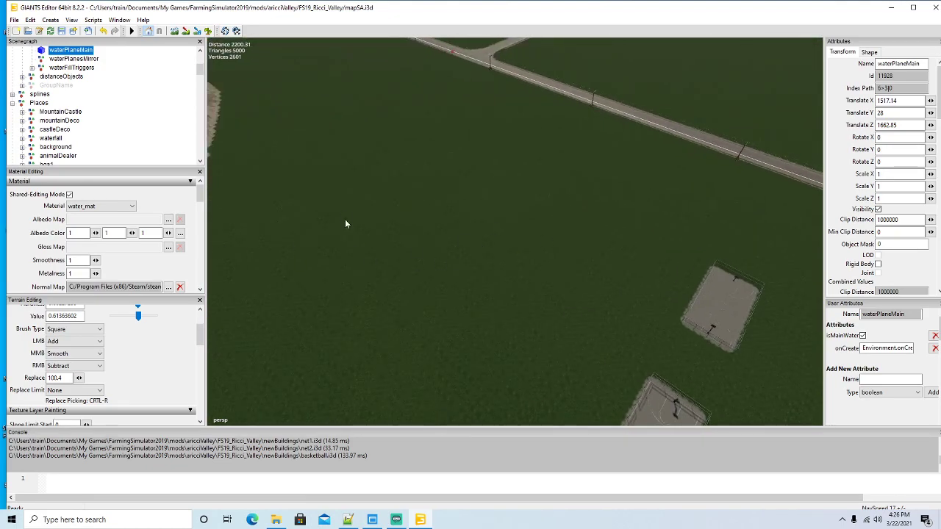
Save the map with the soccer fields and the row of basketball courts in place
drag(395, 273, 516, 251)
key(w)
key(s)
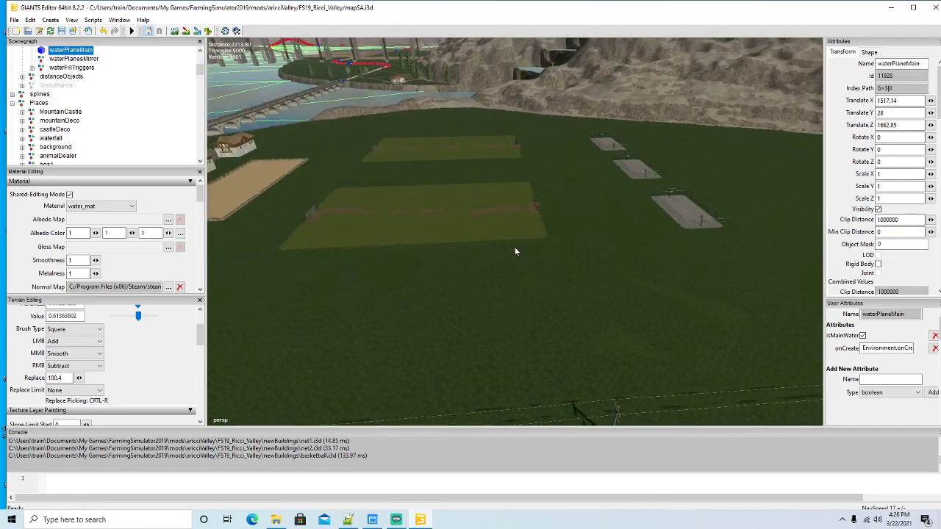
click(61, 30)
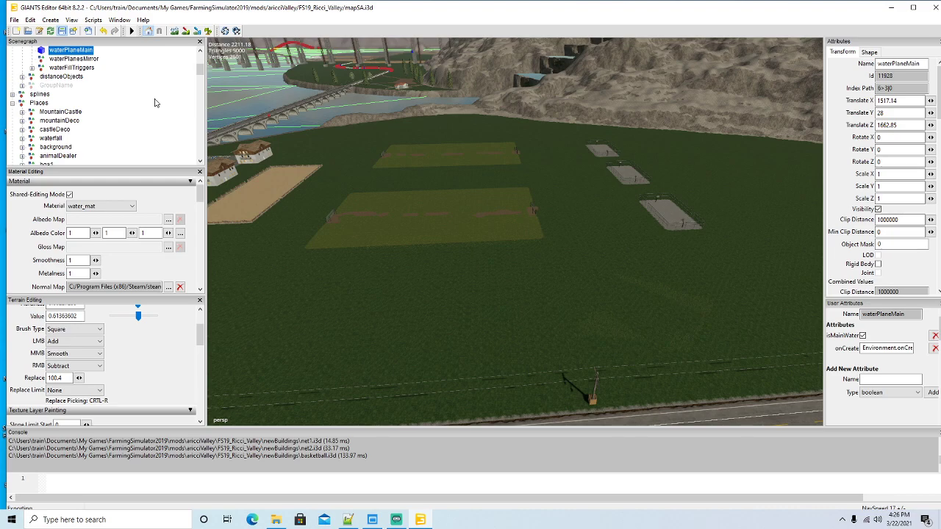
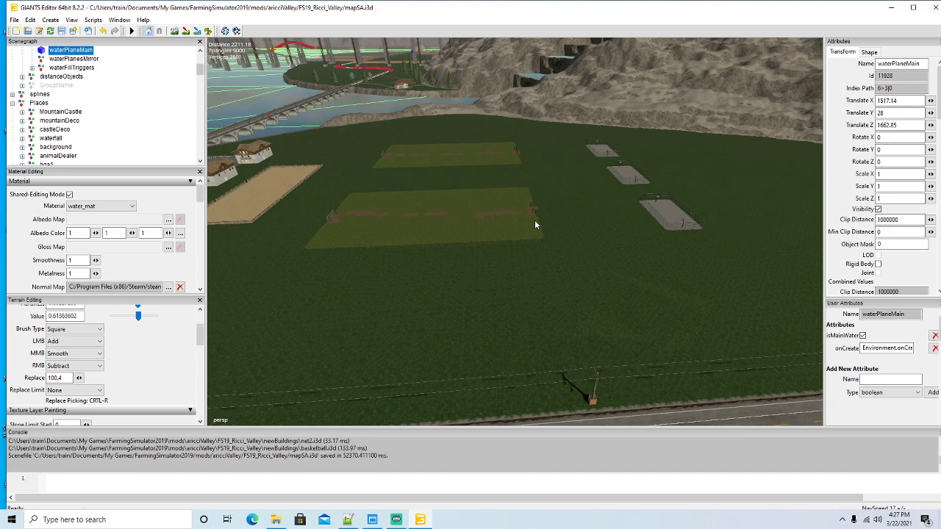
Duplicate the whole Trafohaus group of the graffiti-covered building in the palm-lined snack area across the water
drag(534, 220, 409, 213)
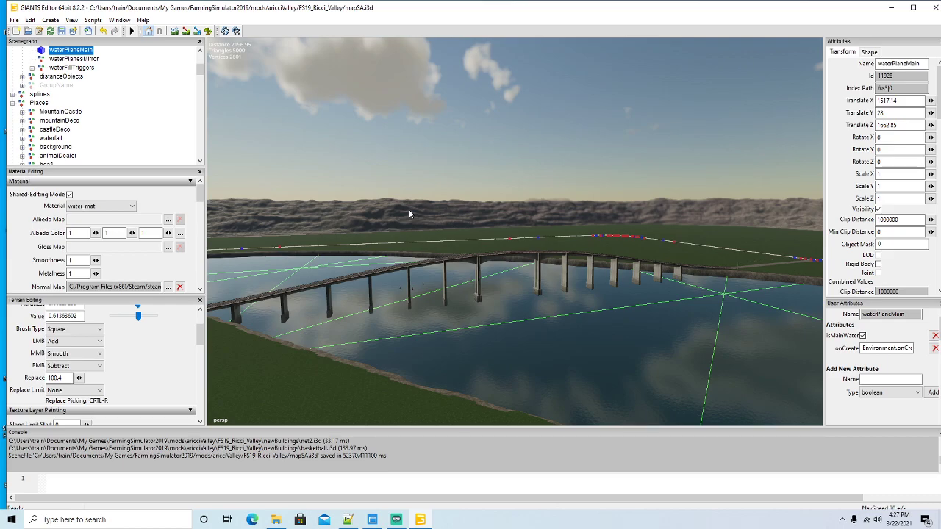
drag(525, 297, 480, 309)
scroll(542, 267, up, 10)
scroll(423, 348, up, 4)
scroll(300, 319, down, 5)
scroll(301, 320, up, 3)
scroll(300, 318, up, 3)
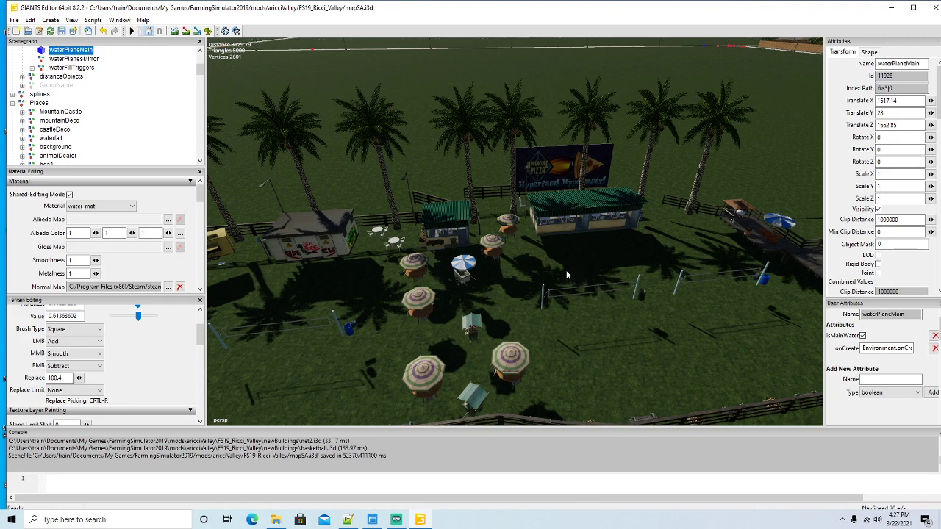
drag(562, 272, 555, 272)
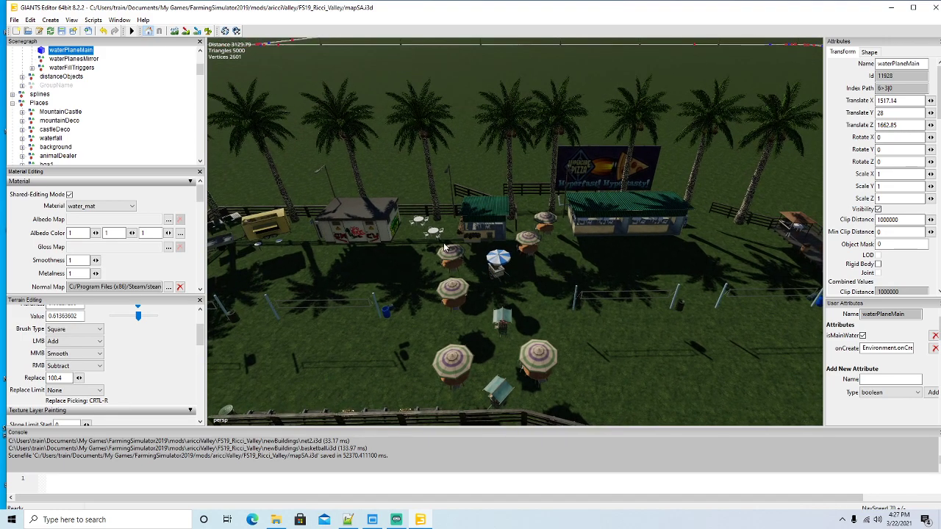
click(379, 218)
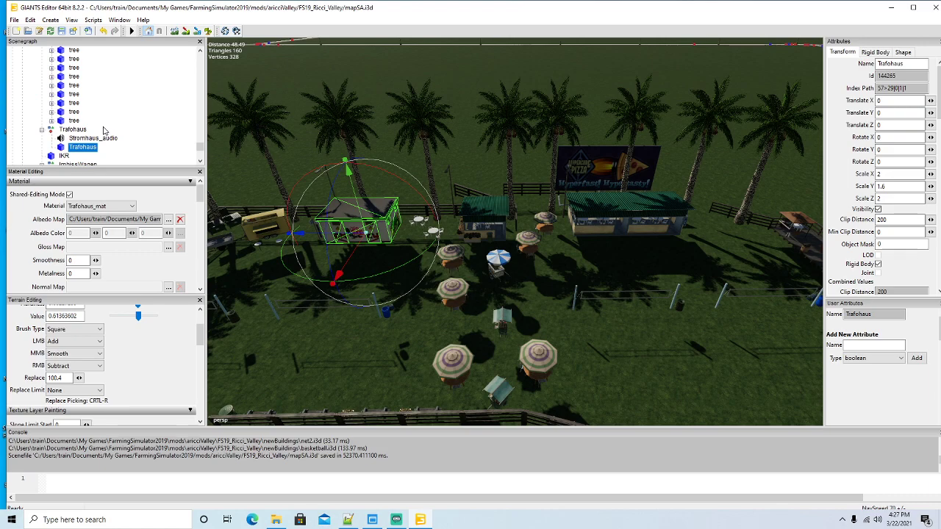
click(56, 133)
click(42, 130)
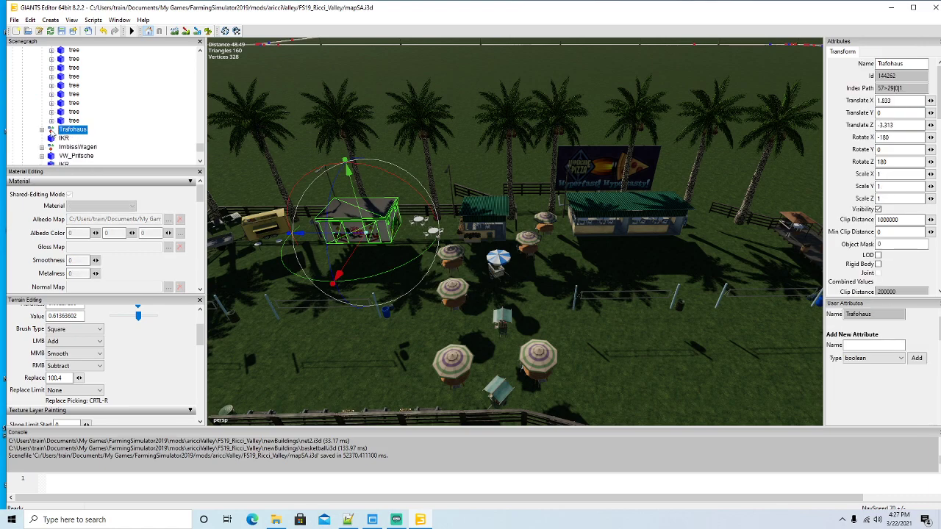
key(ctrl+d)
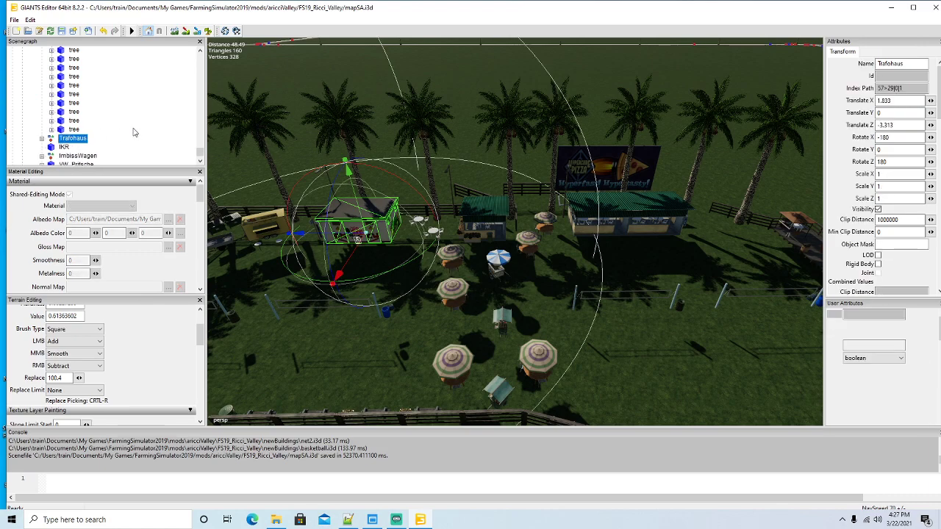
Cut the duplicated Trafohaus group and paste it into the decor group that precedes fencing and soccer
scroll(134, 132, up, 15)
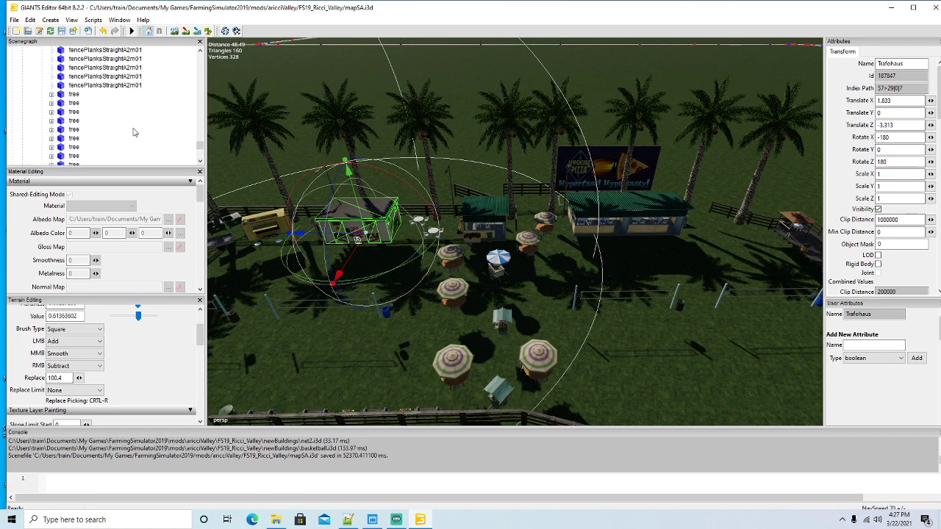
scroll(134, 132, up, 10)
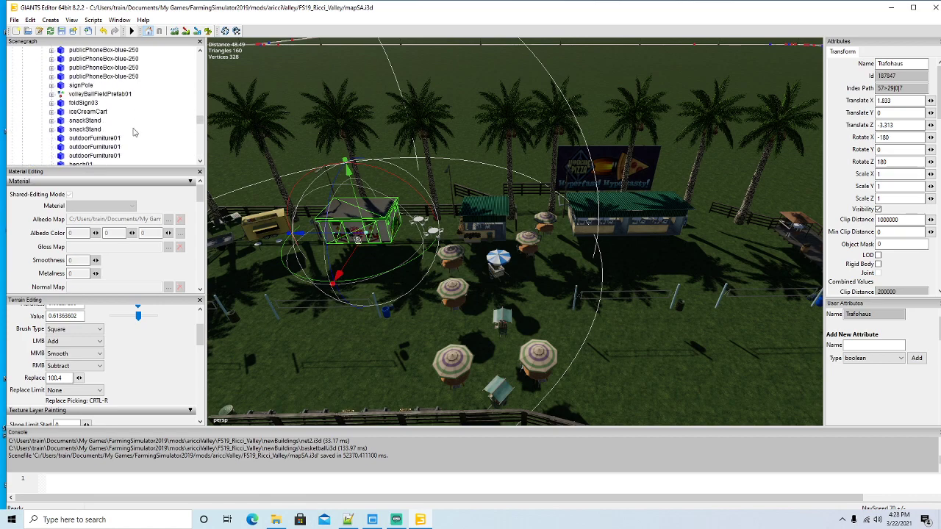
scroll(134, 132, up, 10)
scroll(134, 132, up, 10)
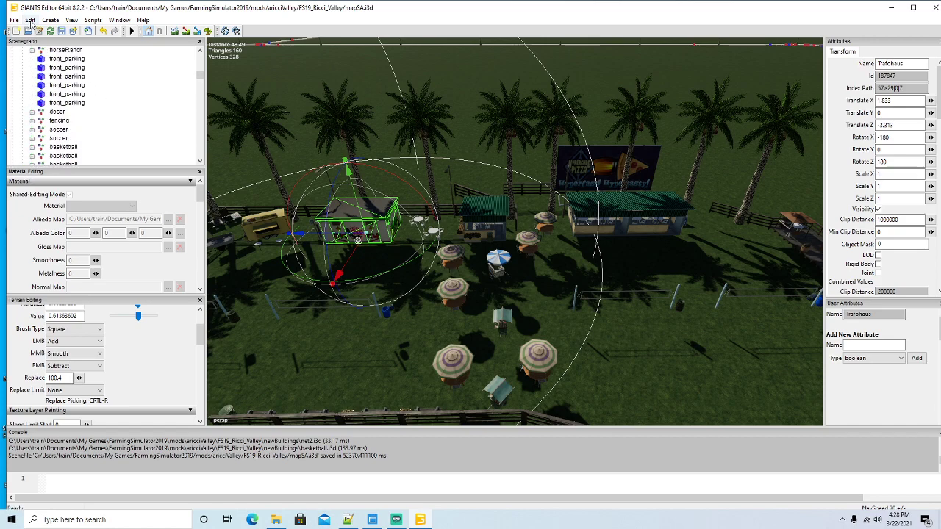
click(30, 20)
click(42, 48)
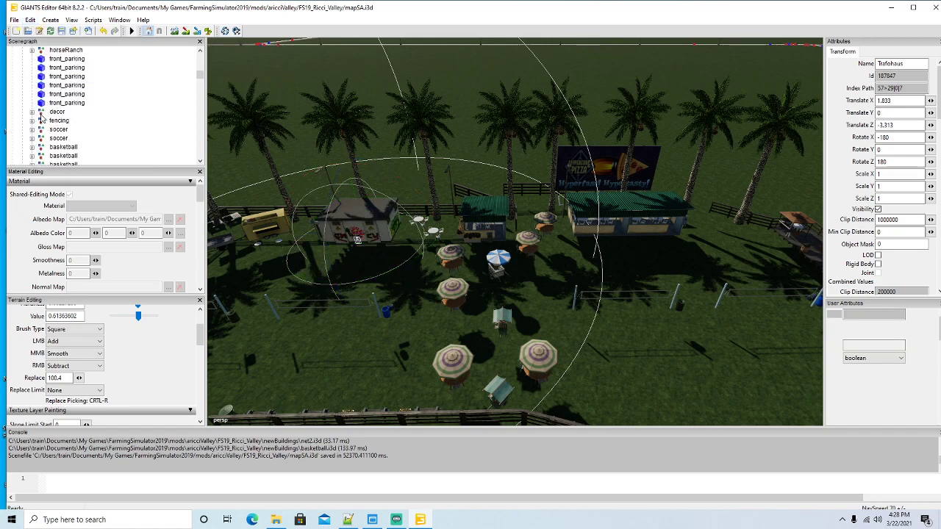
click(42, 113)
click(30, 20)
click(42, 71)
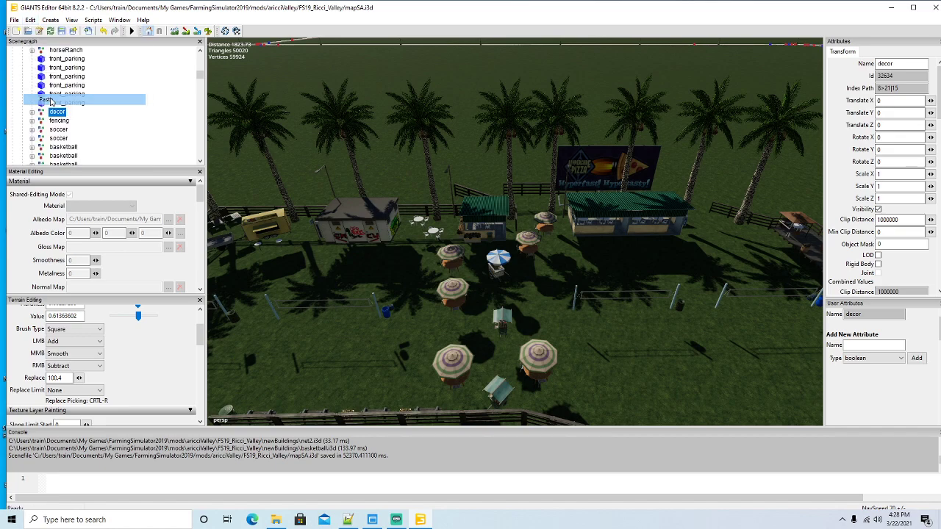
Duplicate the small green-roofed IKR snack stand, then cut the copy and paste it into the decor group
click(478, 214)
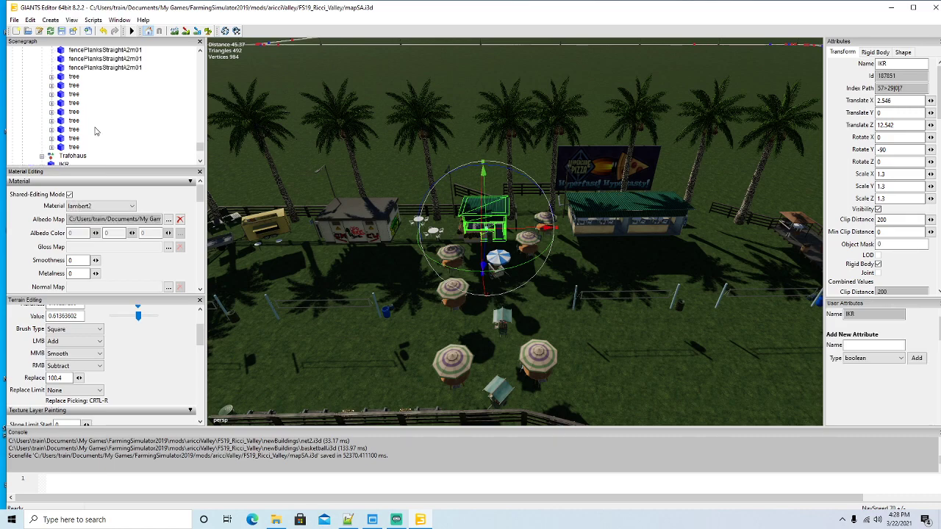
scroll(95, 131, up, 5)
scroll(95, 131, up, 10)
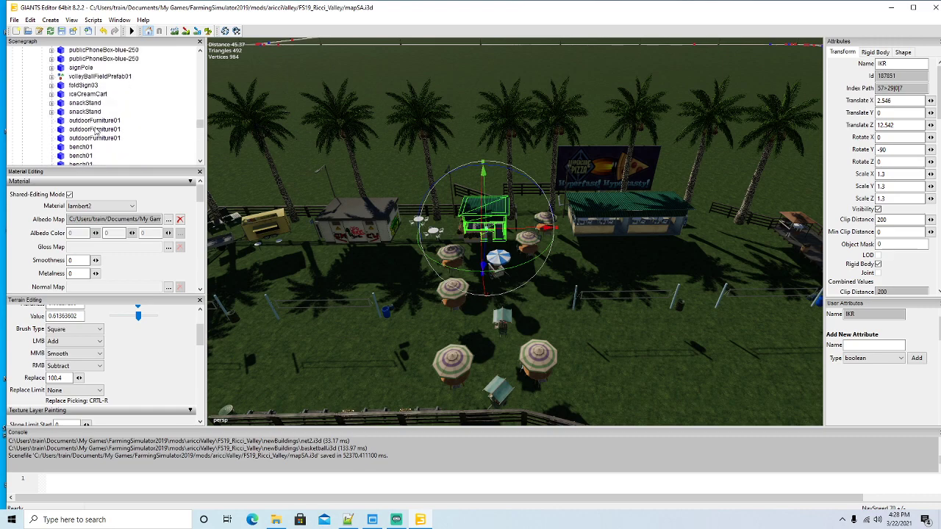
scroll(95, 131, up, 8)
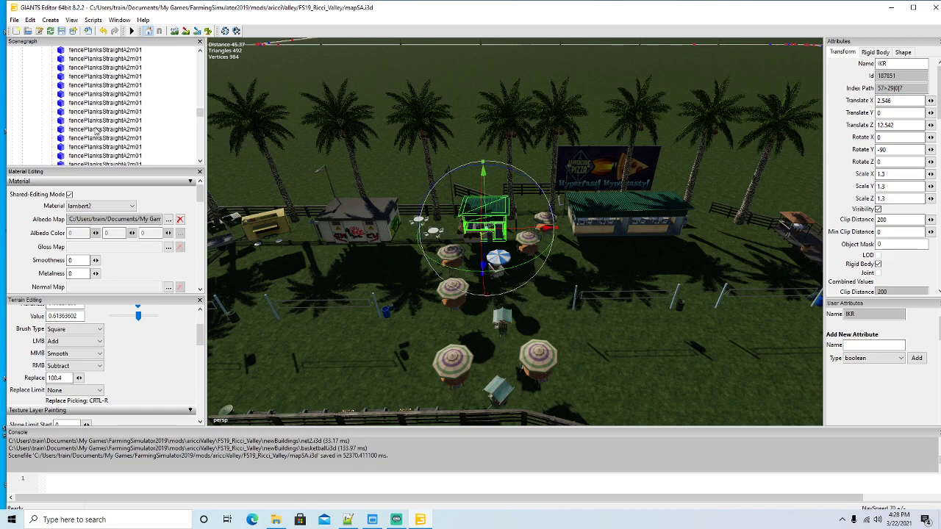
scroll(94, 131, up, 8)
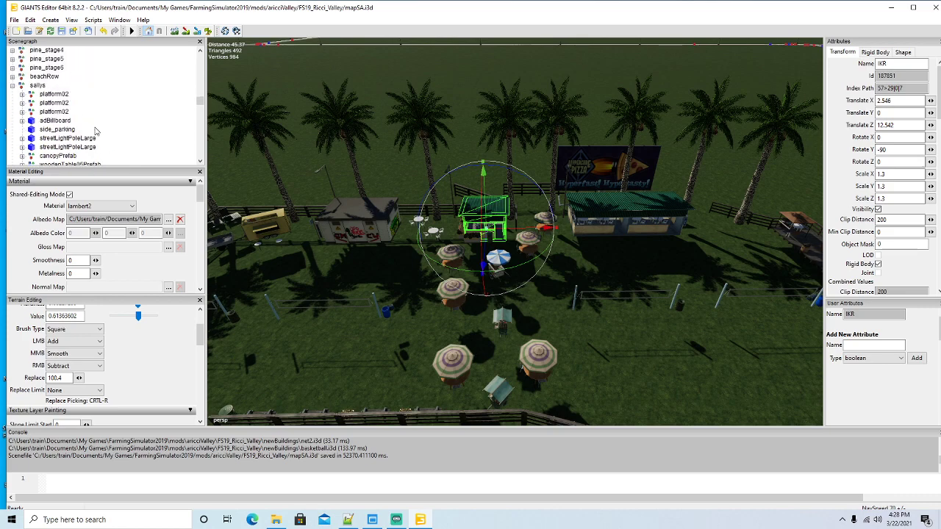
scroll(95, 131, up, 10)
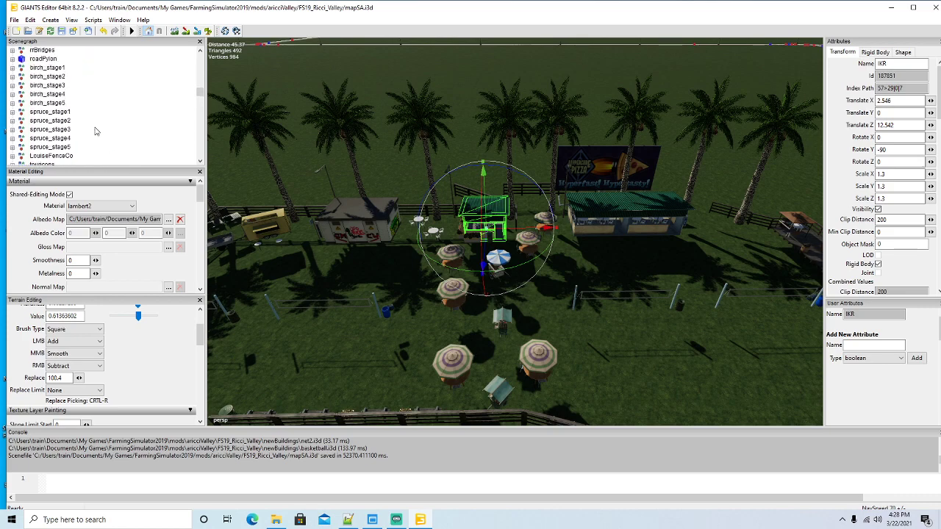
scroll(95, 131, up, 4)
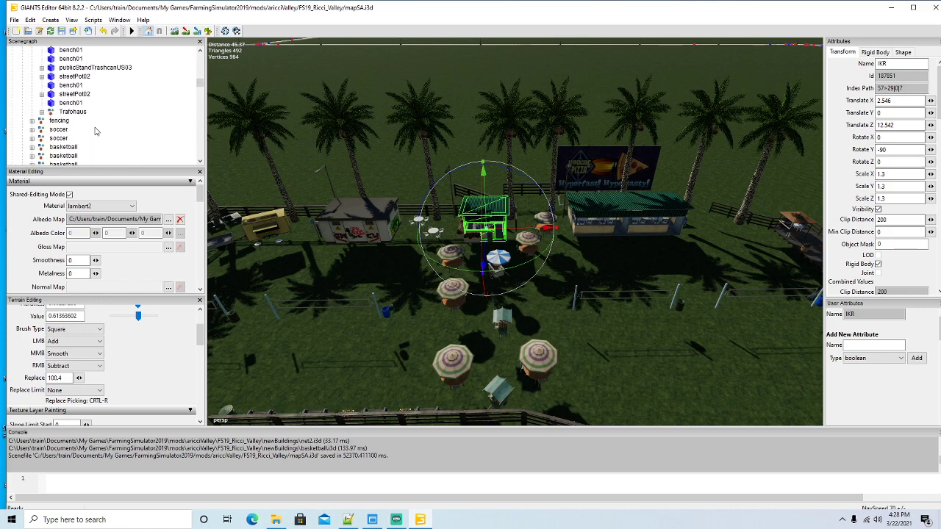
scroll(95, 131, up, 8)
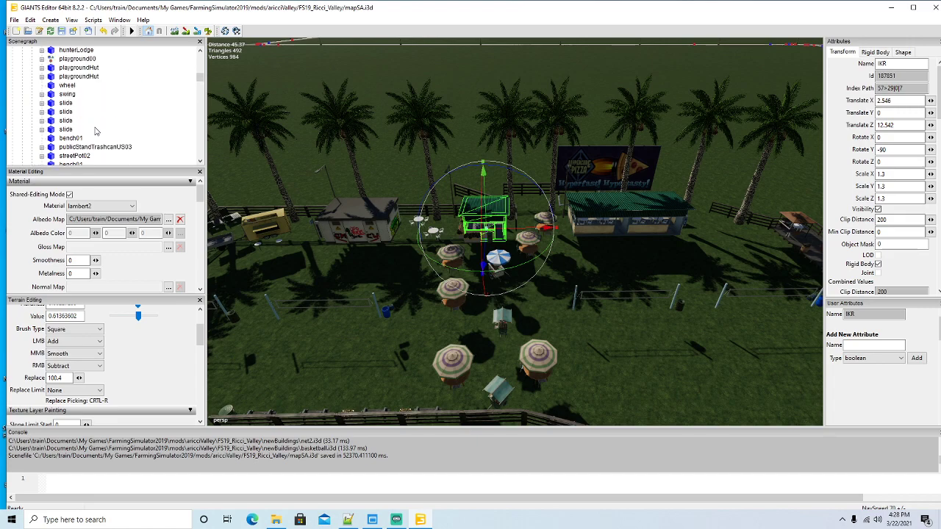
scroll(95, 131, up, 3)
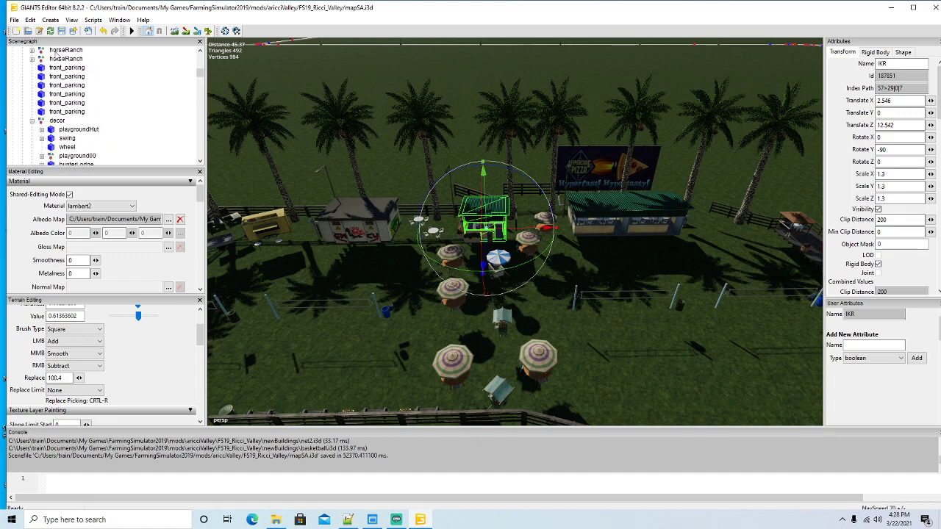
click(32, 21)
click(46, 79)
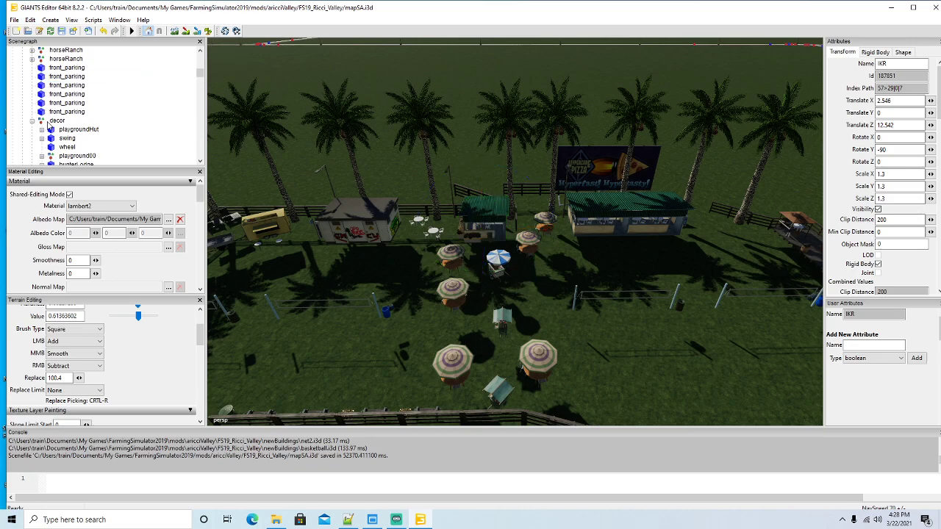
click(44, 121)
click(30, 19)
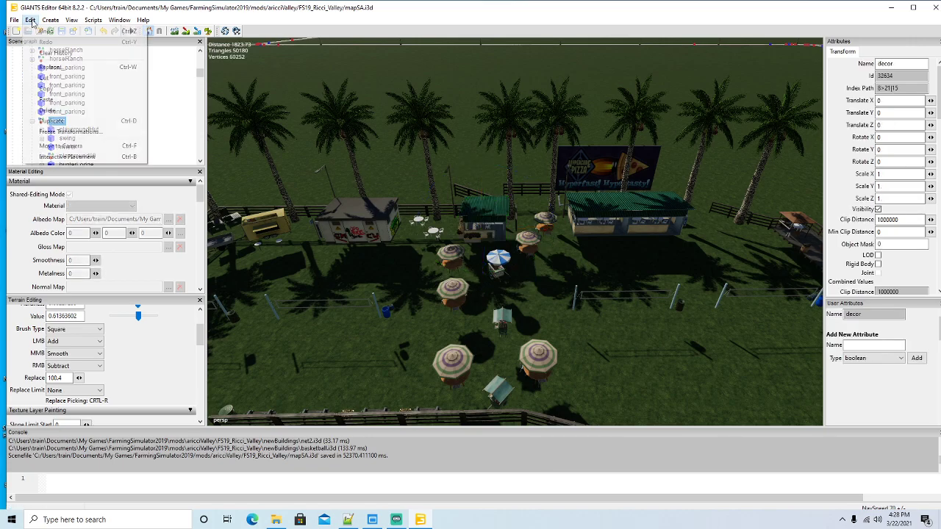
click(47, 99)
Use Interactive Placement to put the copied Trafohaus on the grass between the soccer fields and the basketball courts
drag(409, 228, 546, 179)
key(w)
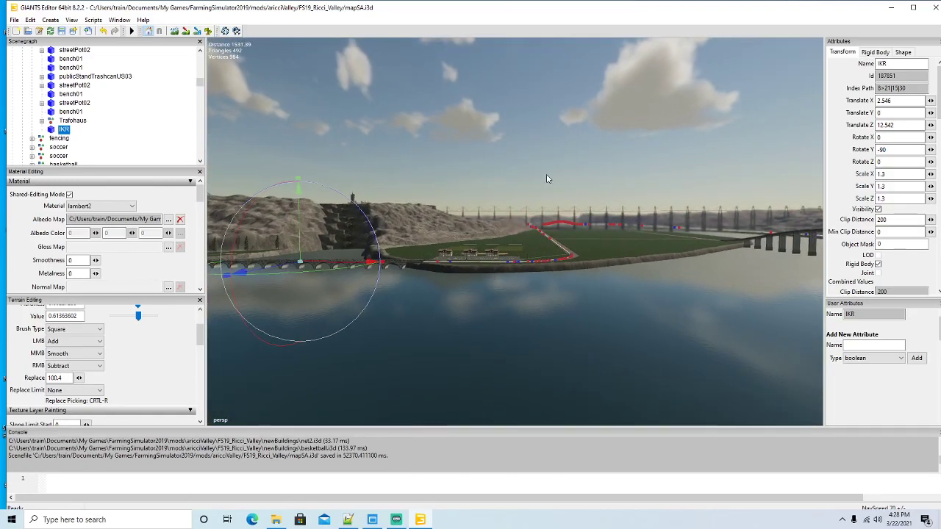
key(w)
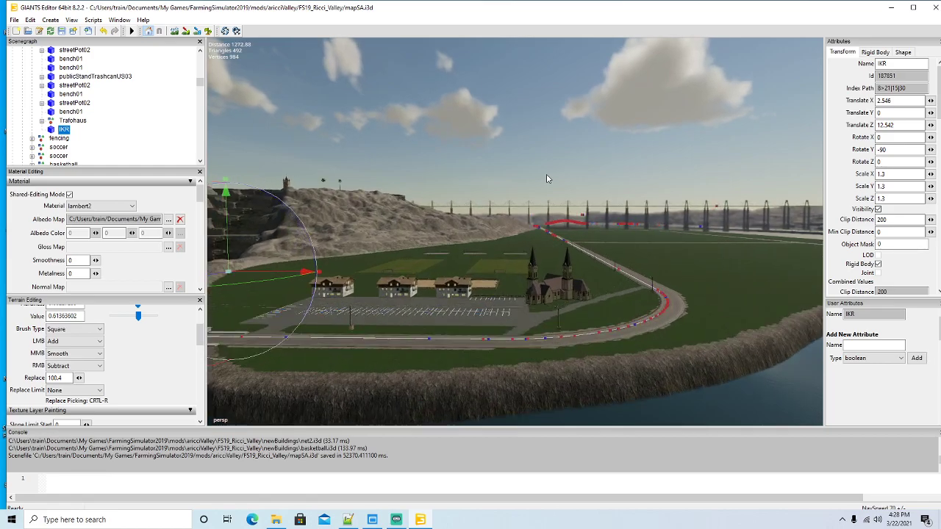
key(w)
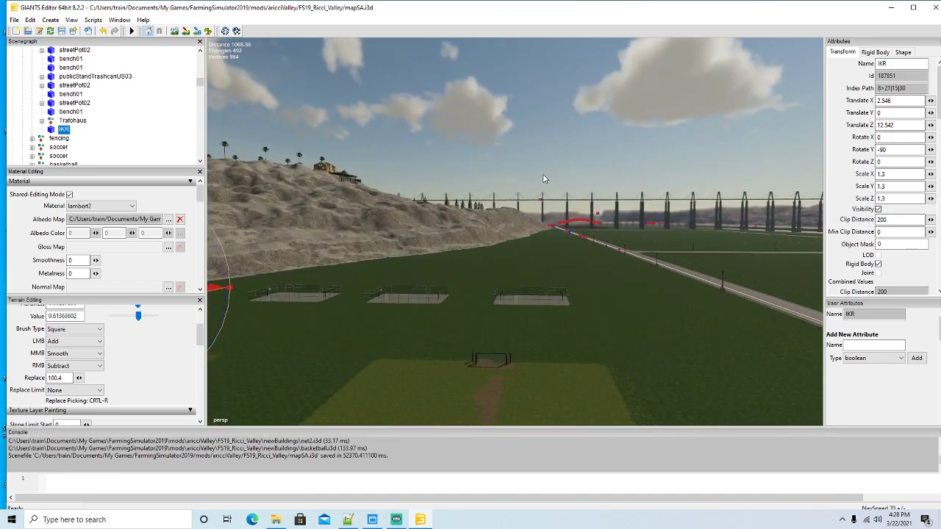
drag(544, 179, 345, 243)
click(53, 119)
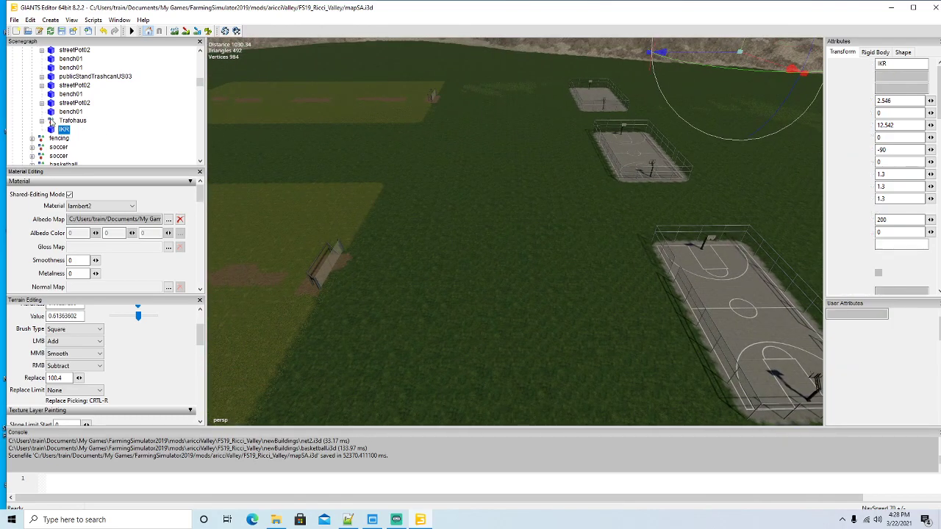
click(31, 21)
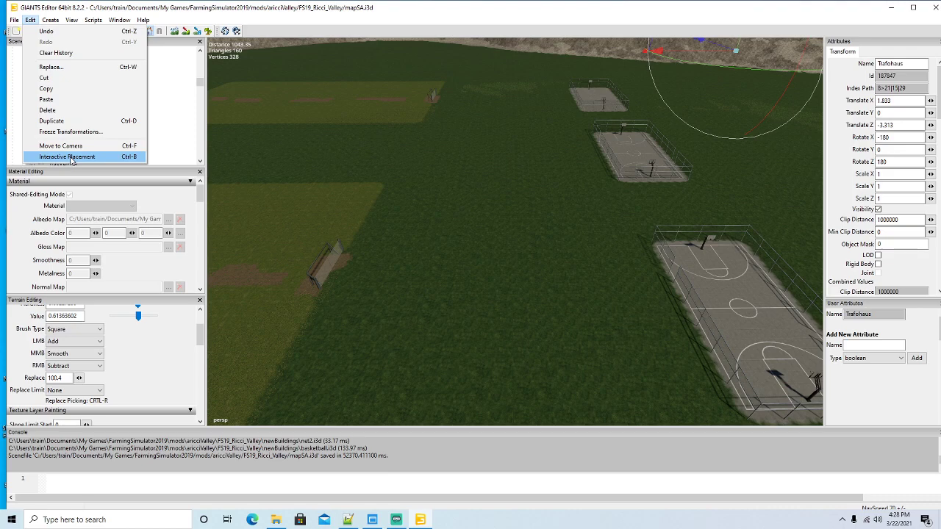
click(71, 157)
click(502, 210)
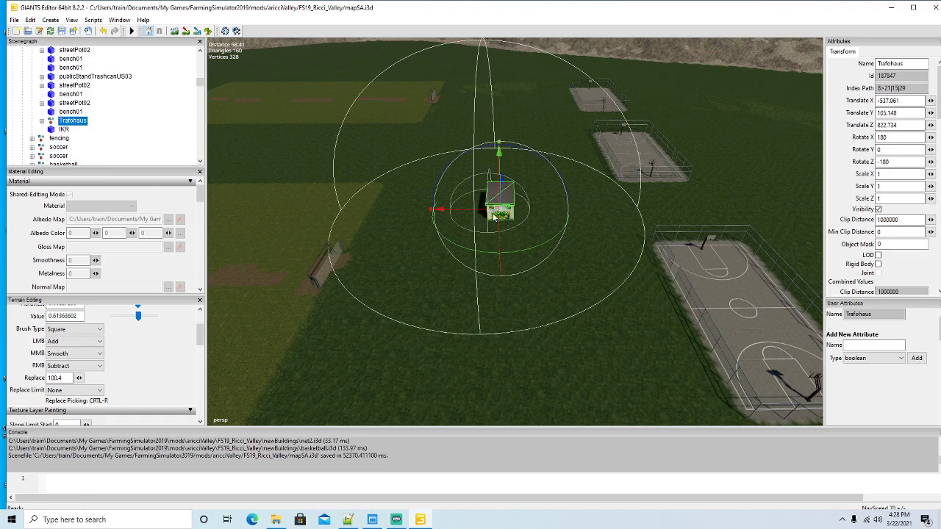
Shift the placed Trafohaus along X to -535.527 and check its position on the grass from close up
drag(468, 212, 477, 216)
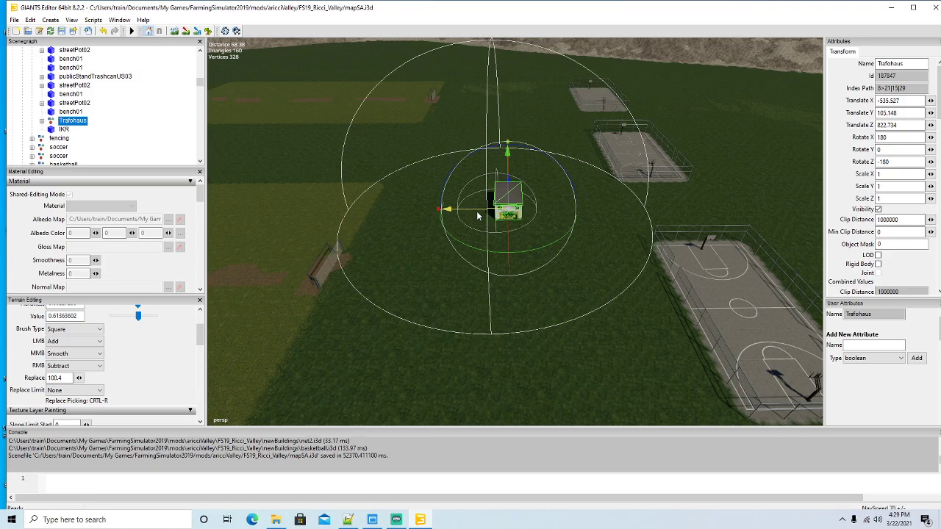
drag(455, 256, 530, 258)
scroll(420, 224, up, 3)
scroll(657, 267, down, 5)
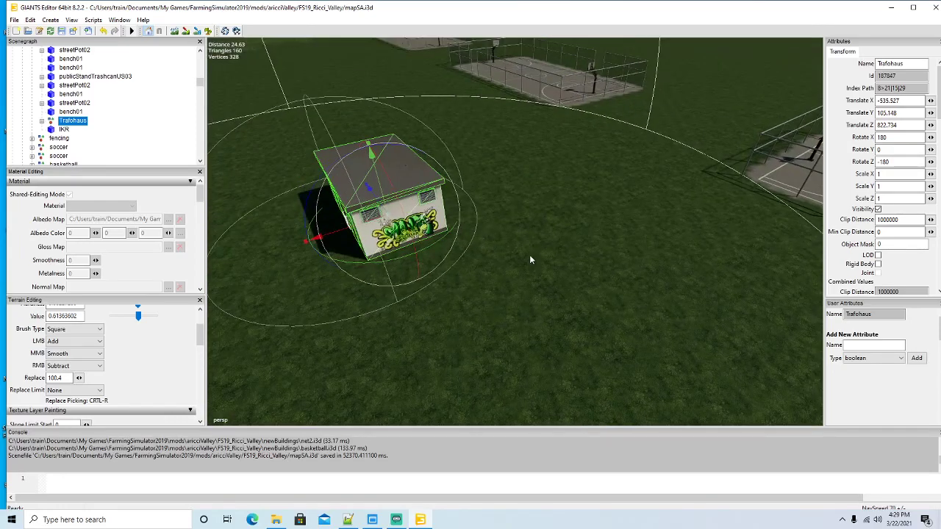
scroll(530, 255, down, 5)
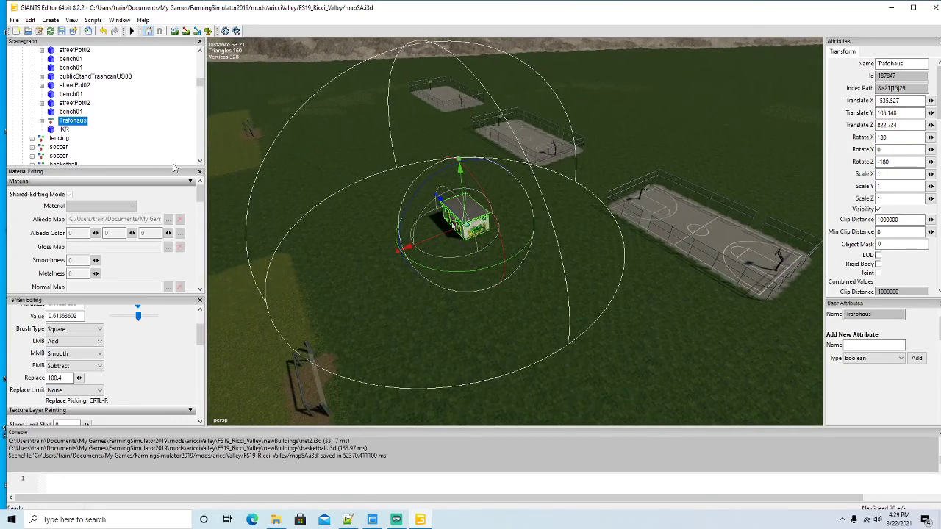
scroll(345, 244, up, 5)
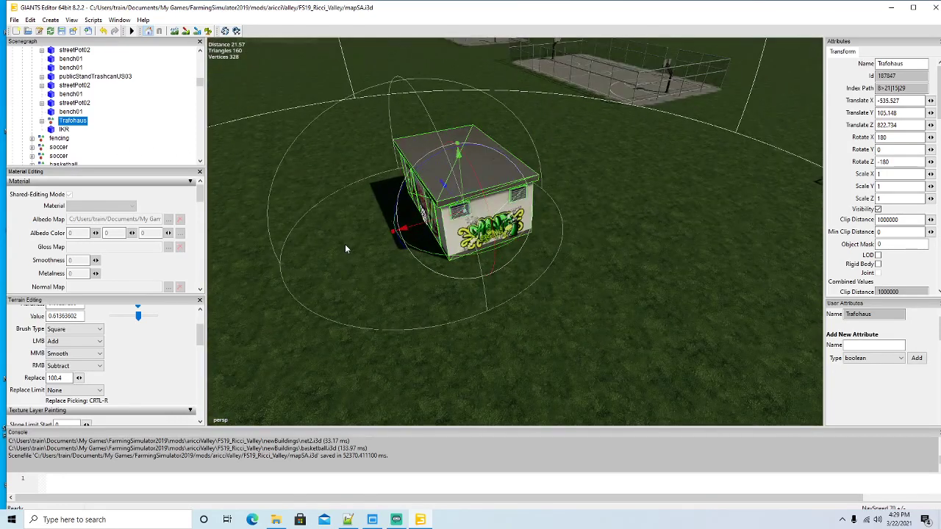
scroll(323, 232, up, 5)
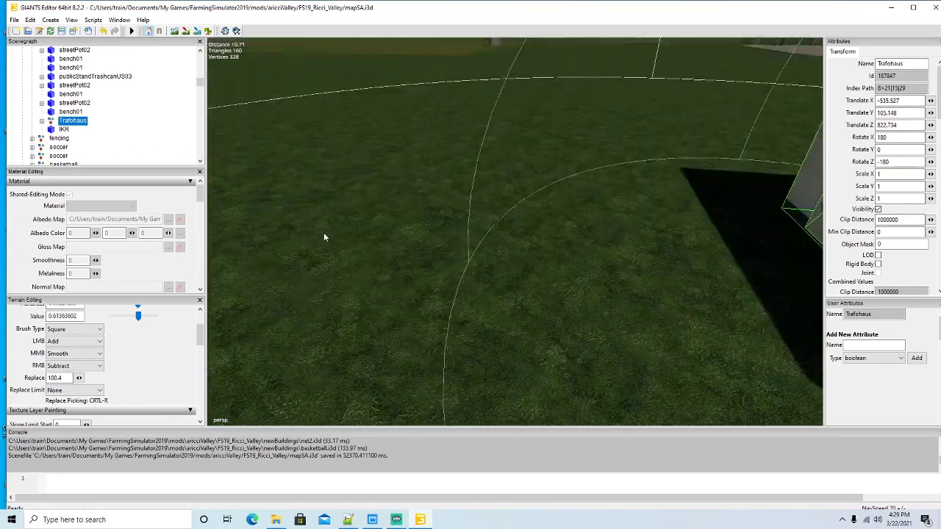
Lower the placed Trafohaus slightly into the grass to Translate Y 105.122
drag(324, 232, 456, 219)
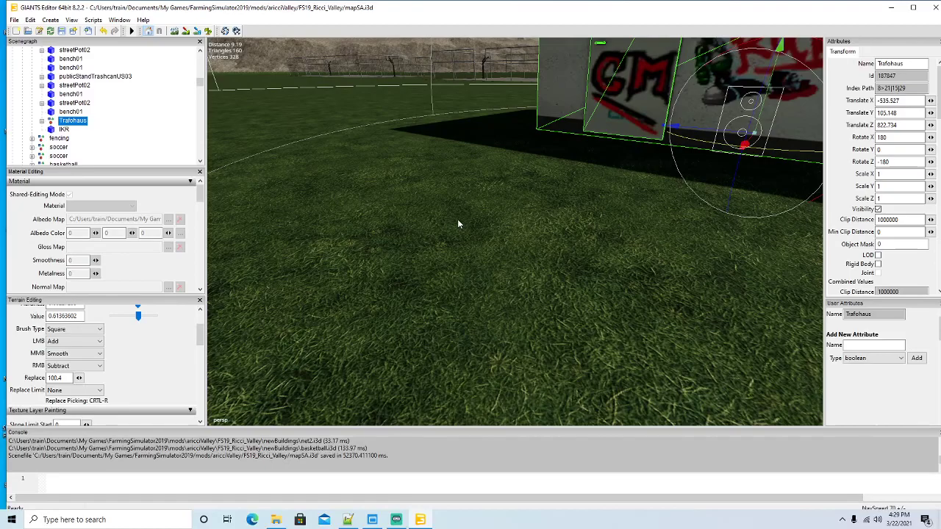
key(f)
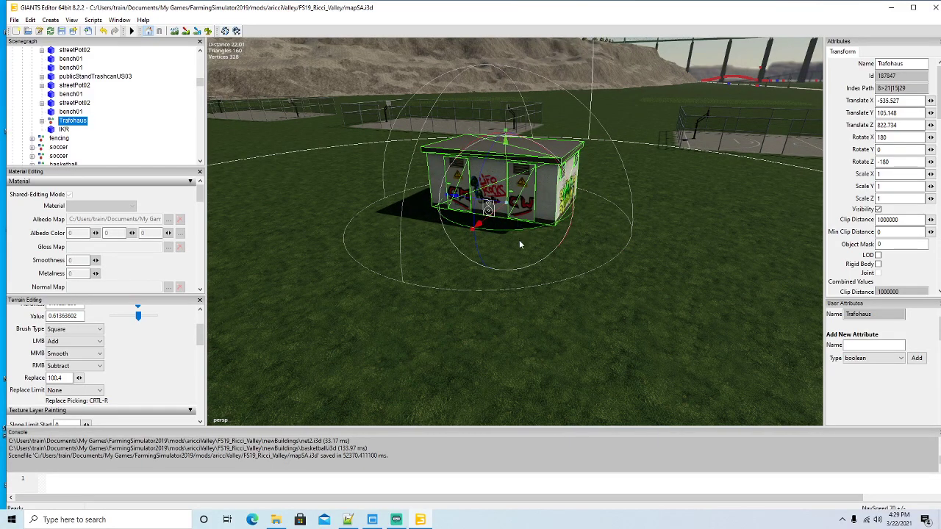
mouse_move(519, 244)
mouse_down()
mouse_move(584, 232)
mouse_move(510, 256)
mouse_up()
scroll(583, 232, up, 5)
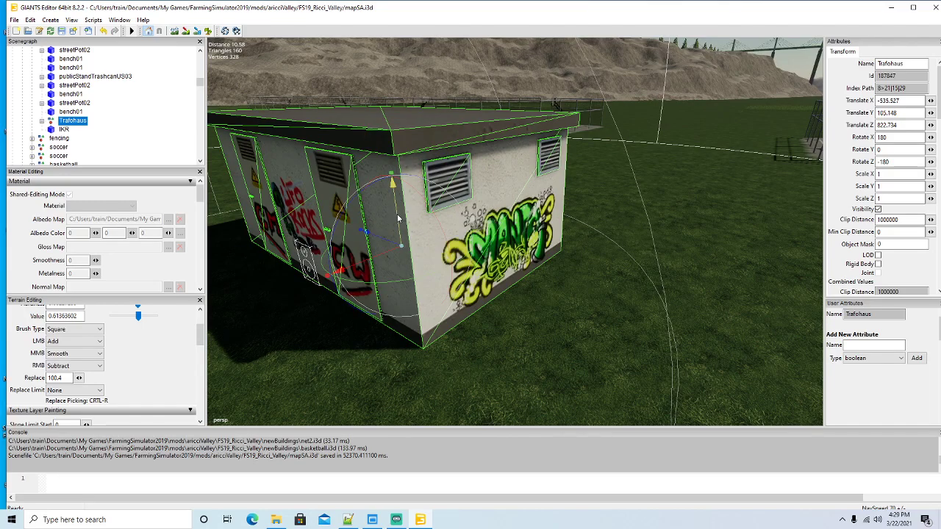
drag(398, 218, 397, 219)
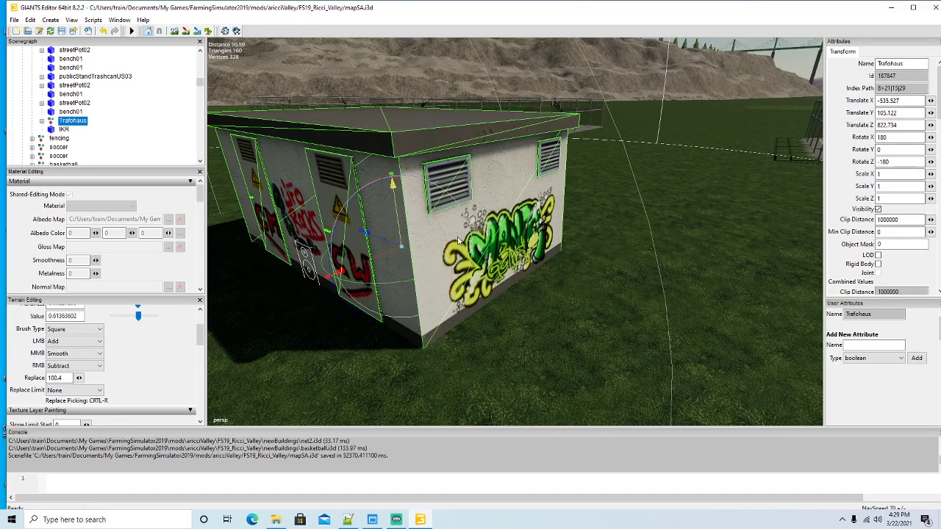
Use Interactive Placement to put the copied IKR stand beside the Trafohaus, then align it at X -534.92, Z 833.817
scroll(438, 255, down, 10)
drag(438, 256, 462, 256)
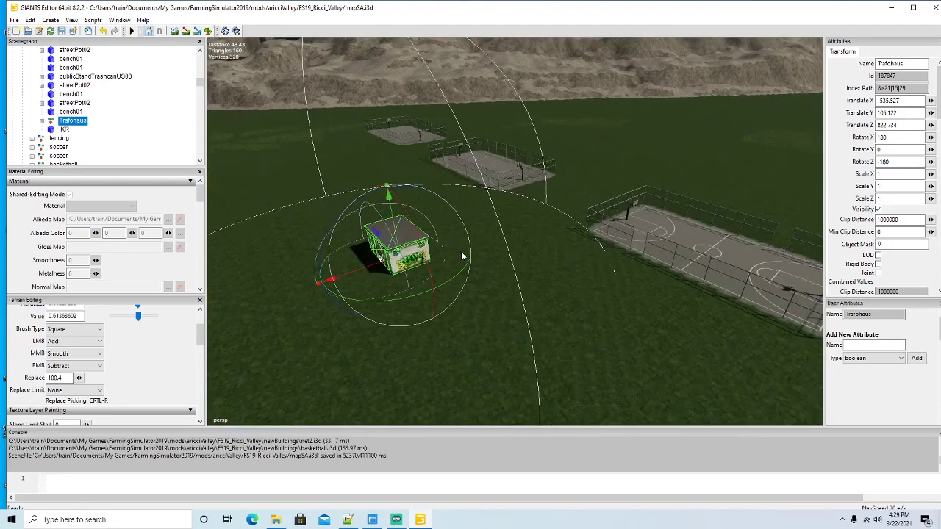
scroll(416, 275, down, 10)
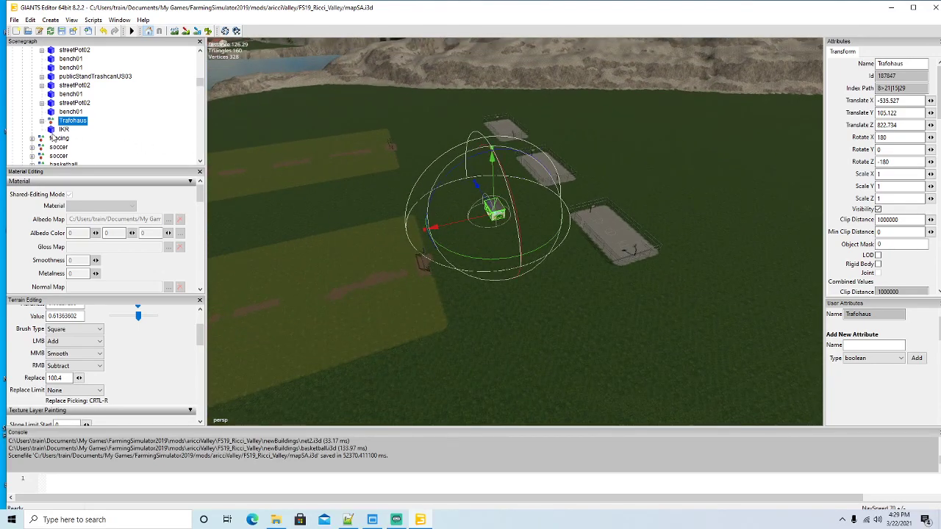
click(64, 130)
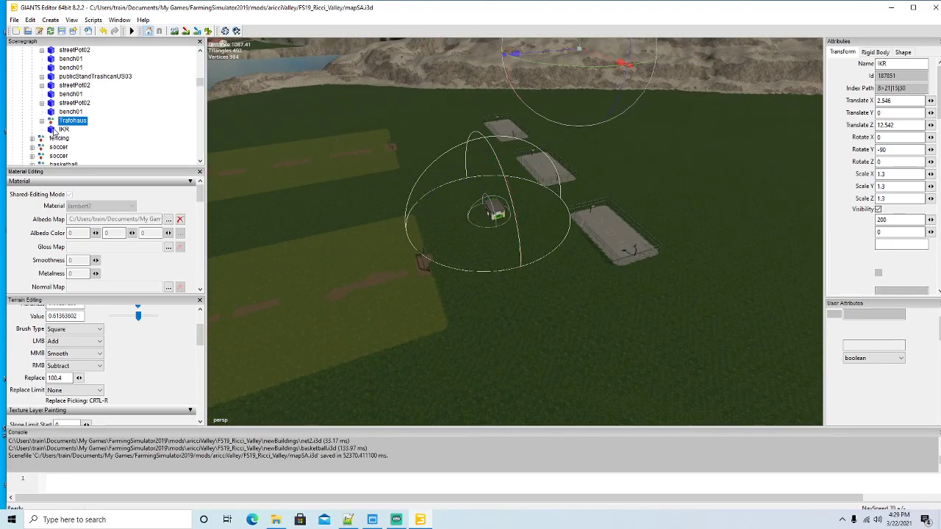
click(30, 20)
click(66, 157)
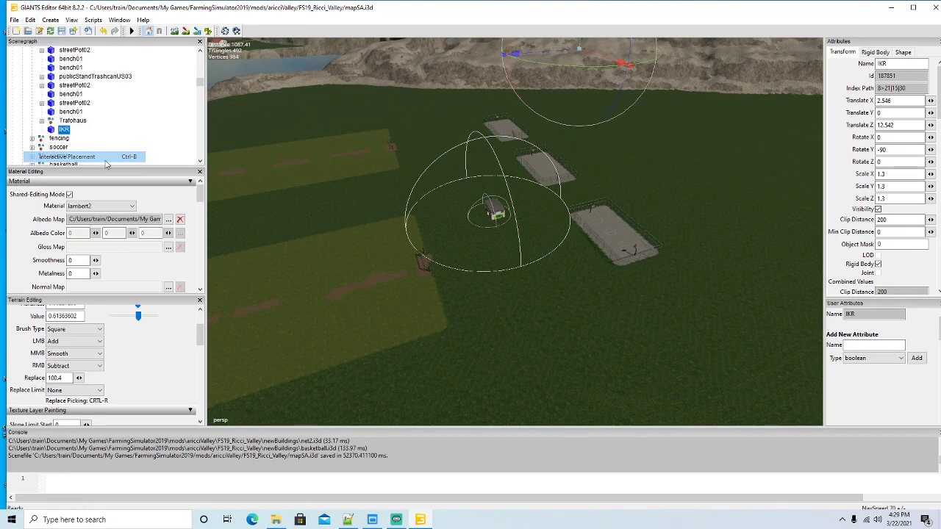
scroll(508, 266, up, 10)
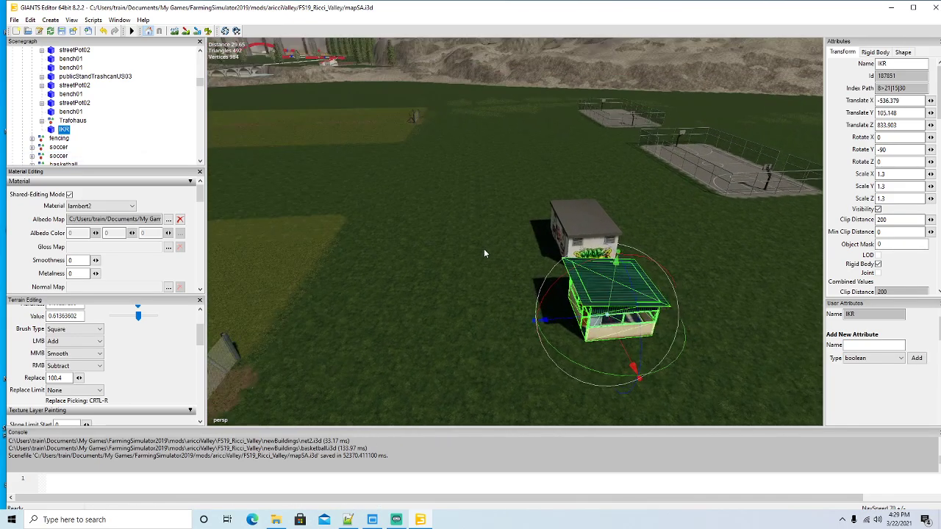
scroll(483, 254, up, 4)
drag(484, 253, 616, 274)
scroll(620, 263, down, 6)
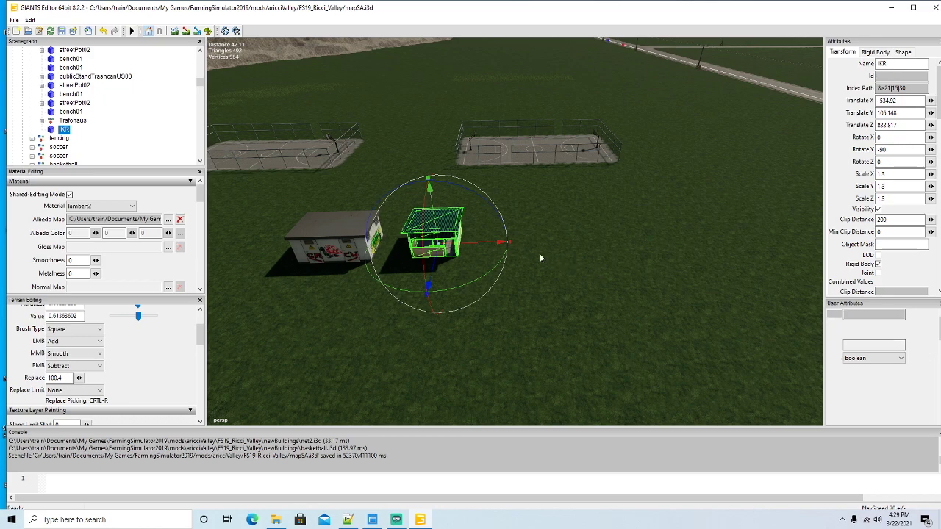
Add two more IKR copies along the row at Z 843.424 and Z 852.576, turning the second to Rotate Y 90
key(ctrl+d)
drag(487, 244, 576, 252)
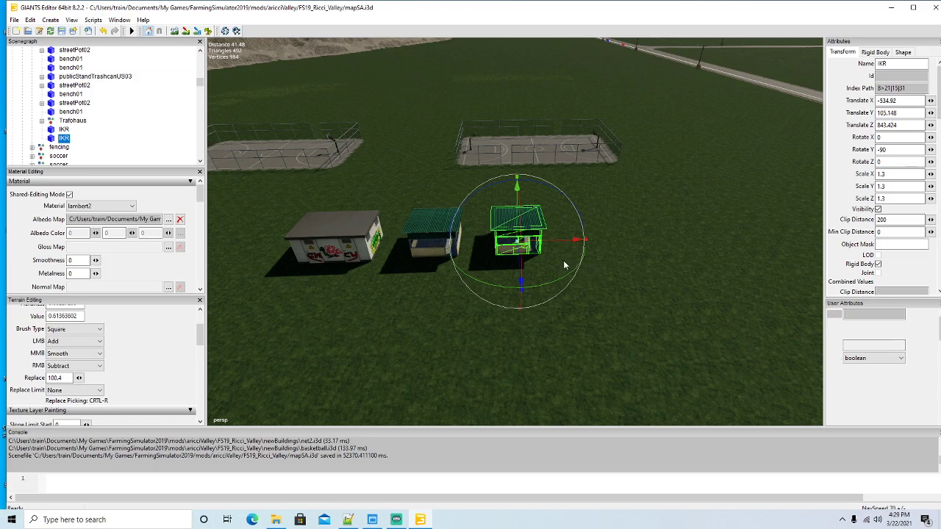
key(ctrl+d)
drag(567, 264, 487, 205)
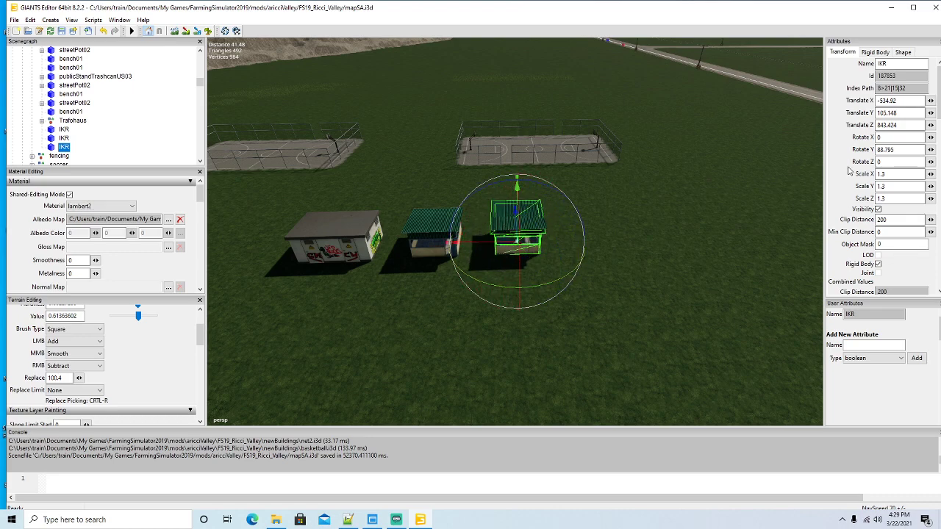
text(90)
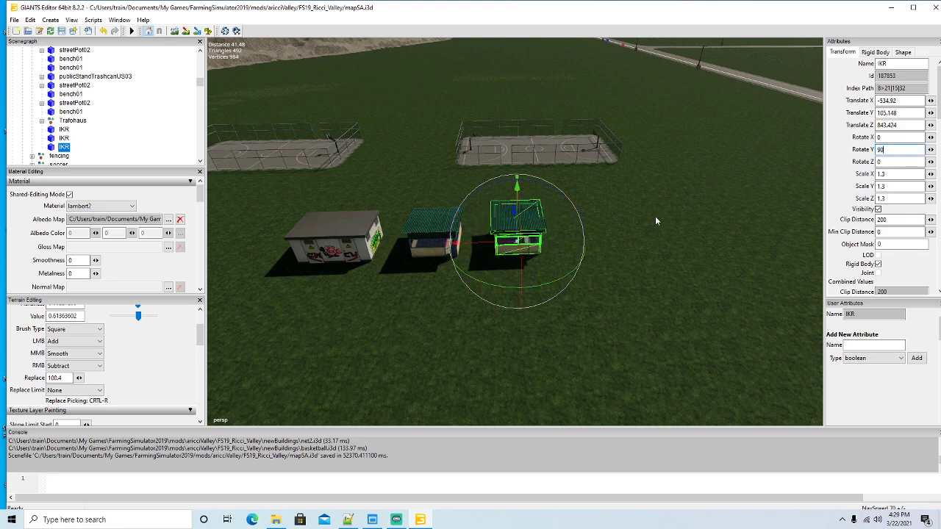
drag(485, 246, 568, 254)
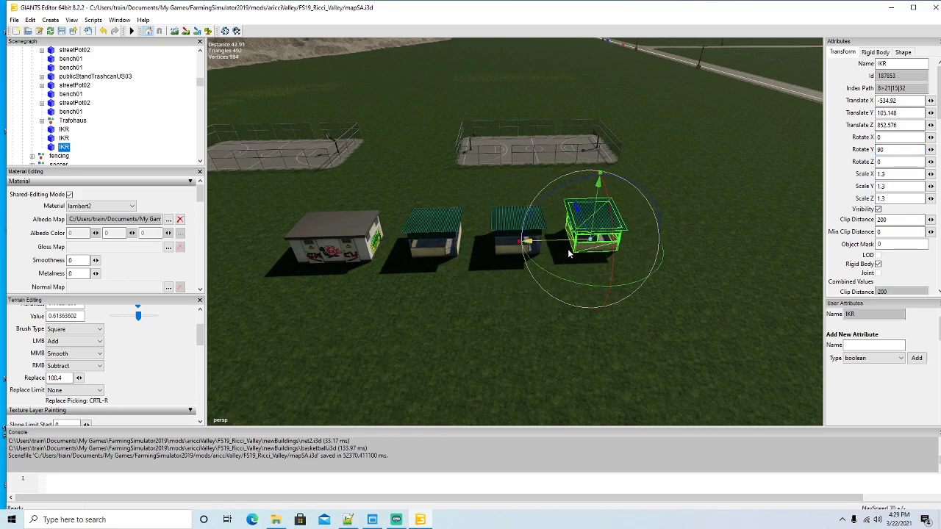
Duplicate the turned IKR stand and space the copy at the end of the row at Z 861.865
key(ctrl+d)
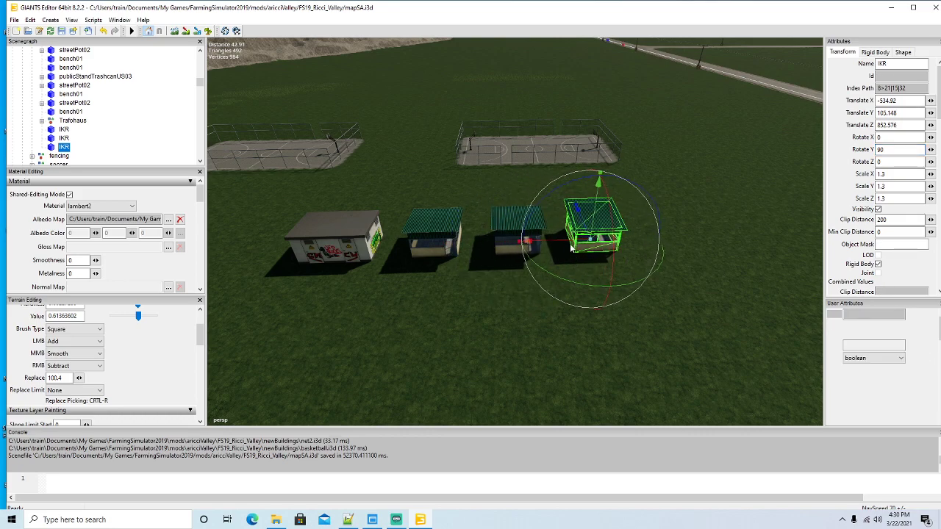
drag(559, 245, 634, 246)
scroll(632, 295, down, 5)
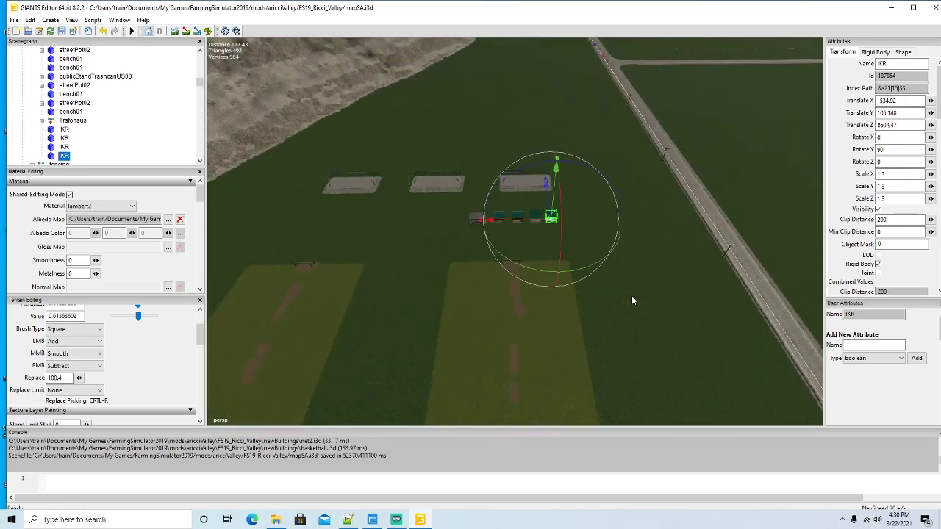
scroll(636, 281, up, 3)
drag(564, 301, 561, 321)
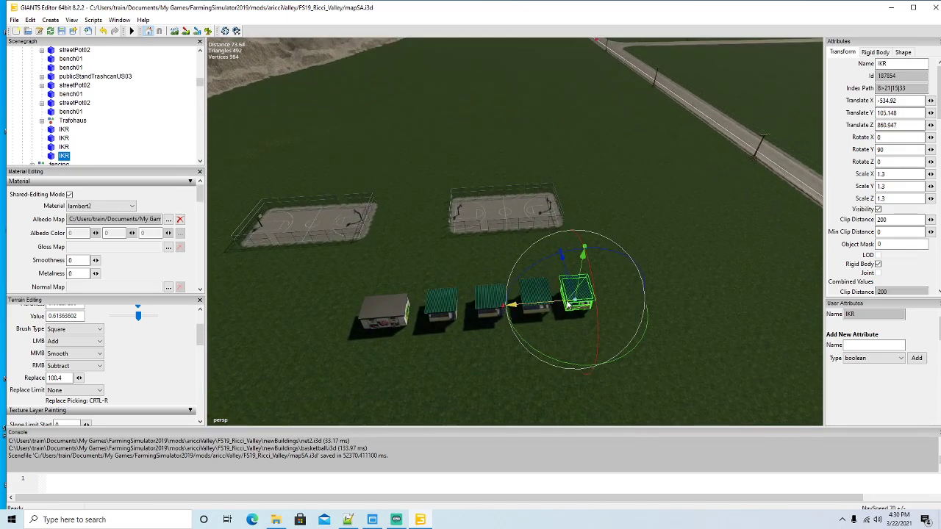
scroll(573, 329, down, 6)
scroll(485, 297, up, 5)
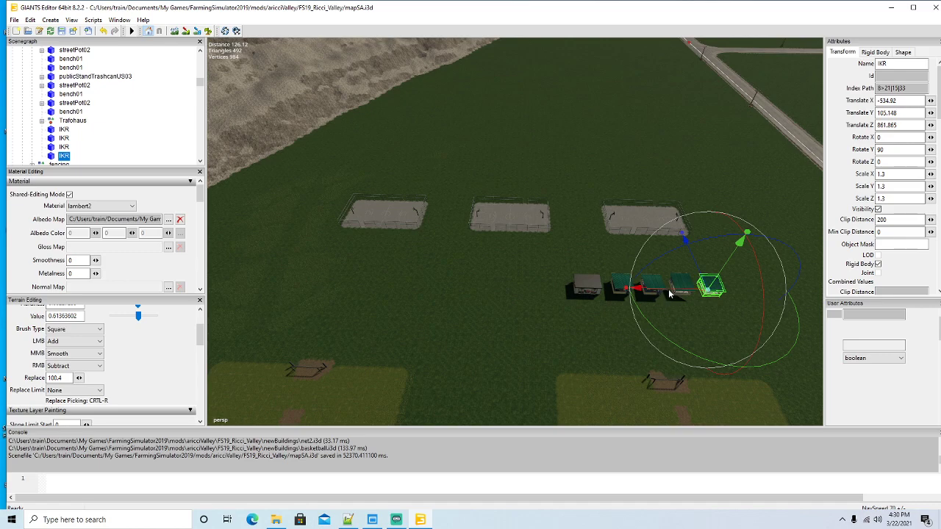
Duplicate the end IKR stand twice and move the copies to the other side of the Trafohaus, the outer one at Z 802.099
key(ctrl+d)
drag(647, 285, 476, 287)
key(ctrl+d)
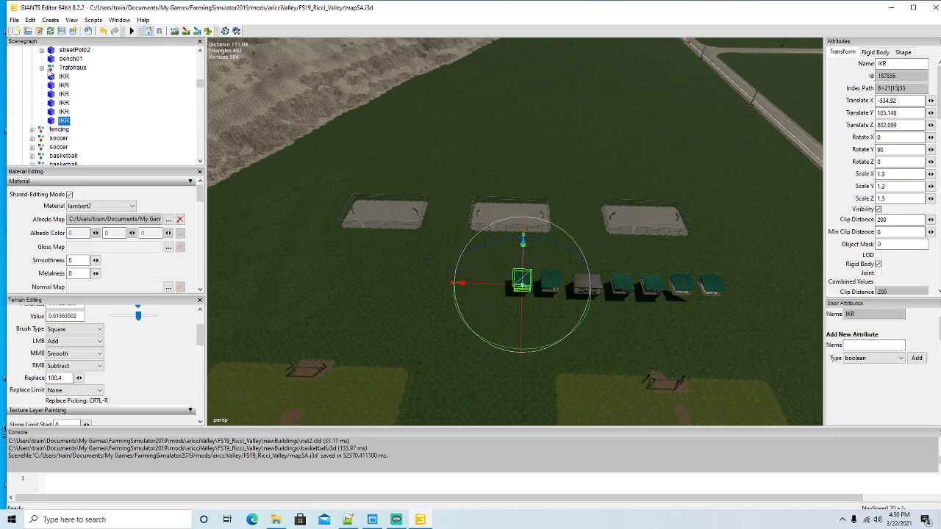
Duplicate the Trafohaus and move the copy past the two new IKR stands to Z 789.185
click(73, 67)
key(e)
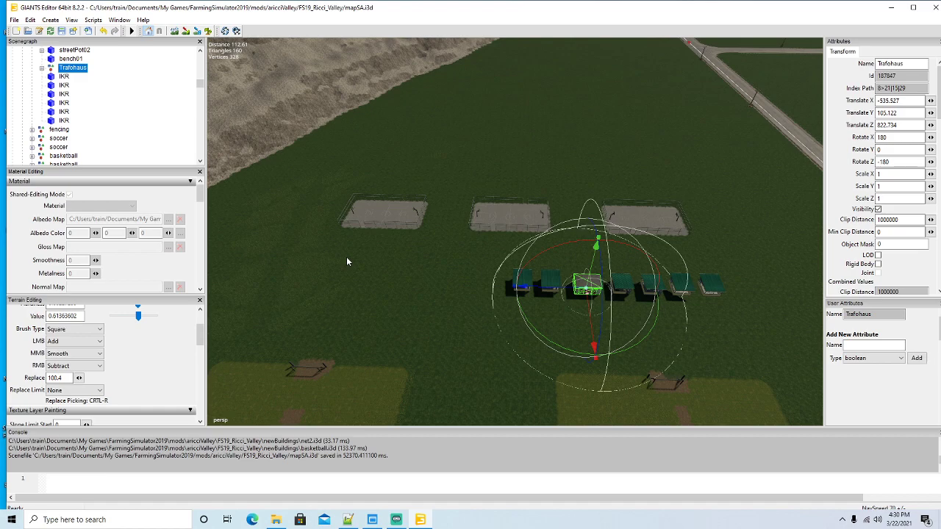
key(ctrl+d)
drag(556, 293, 438, 285)
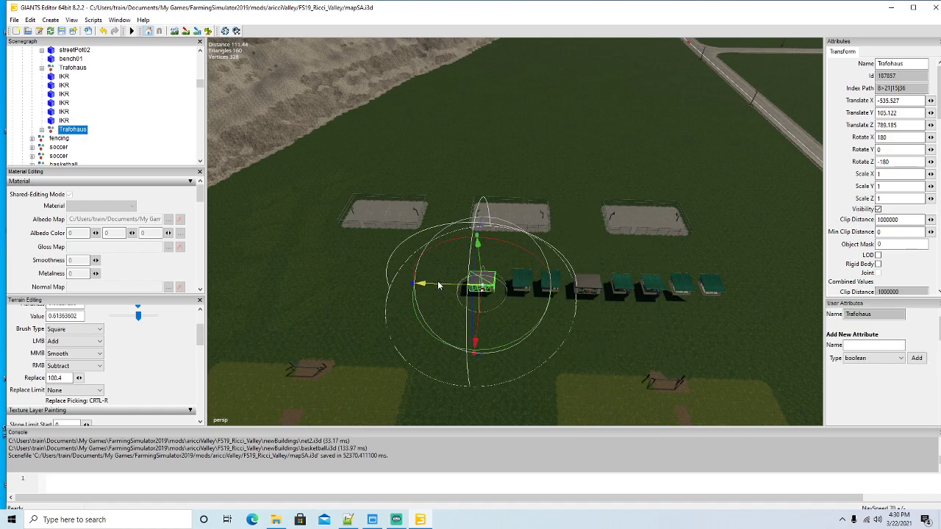
Make three copies of the IKR stand with Rotate Y -90 and line them up beyond the second Trafohaus at Z 776.365, 766.565 and 757.157
click(52, 86)
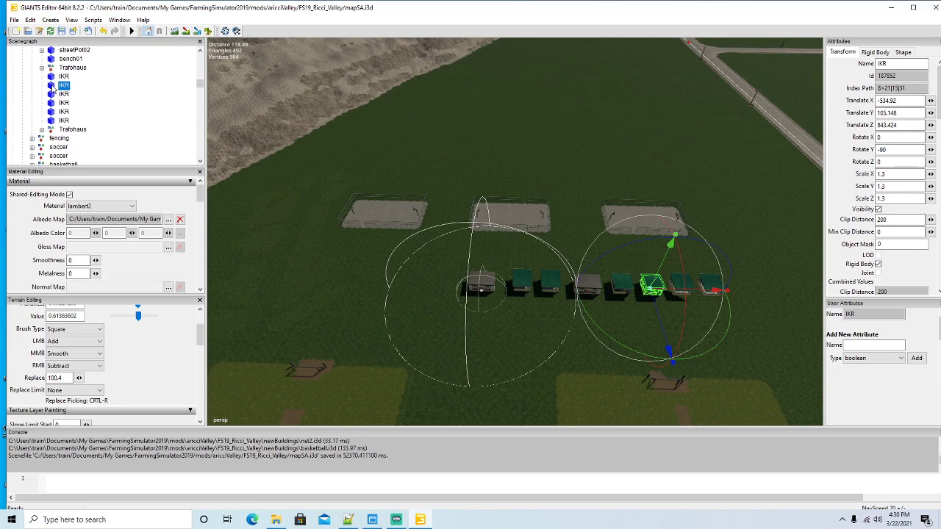
scroll(270, 254, up, 3)
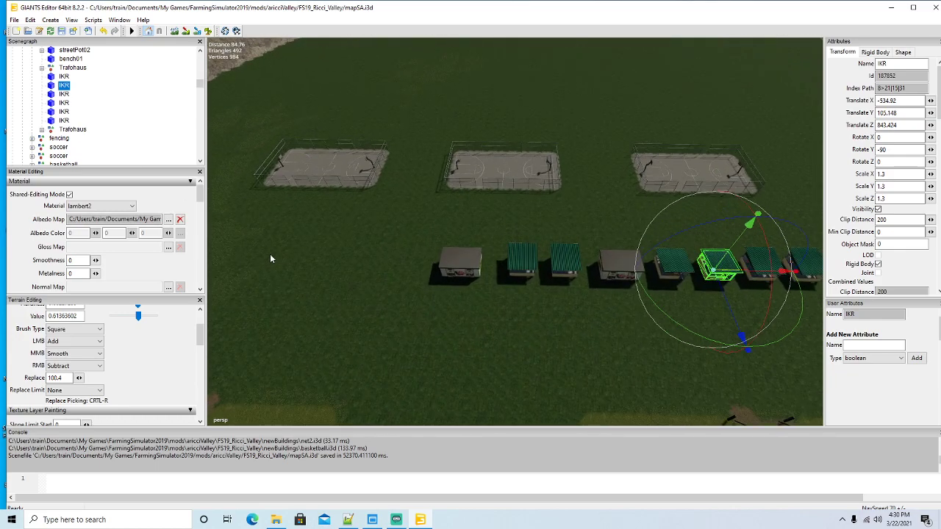
scroll(272, 263, down, 3)
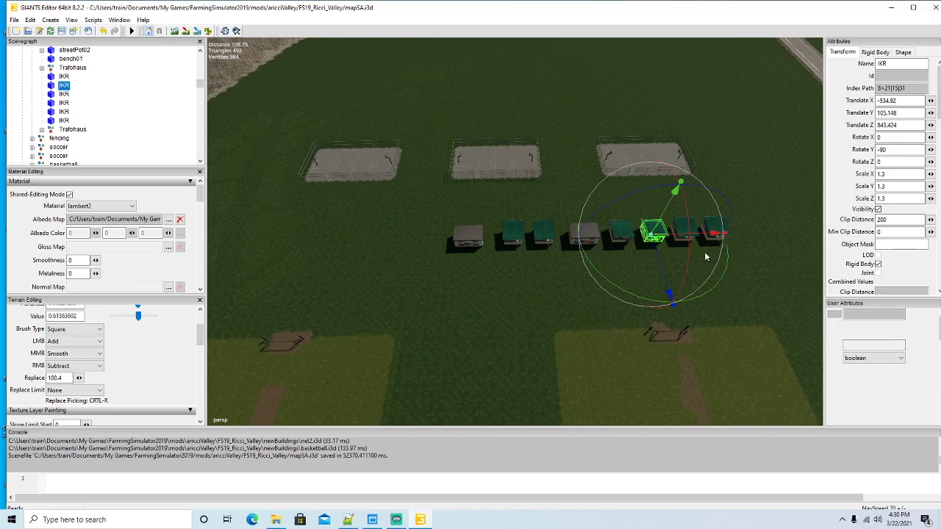
key(ctrl+d)
drag(702, 235, 444, 235)
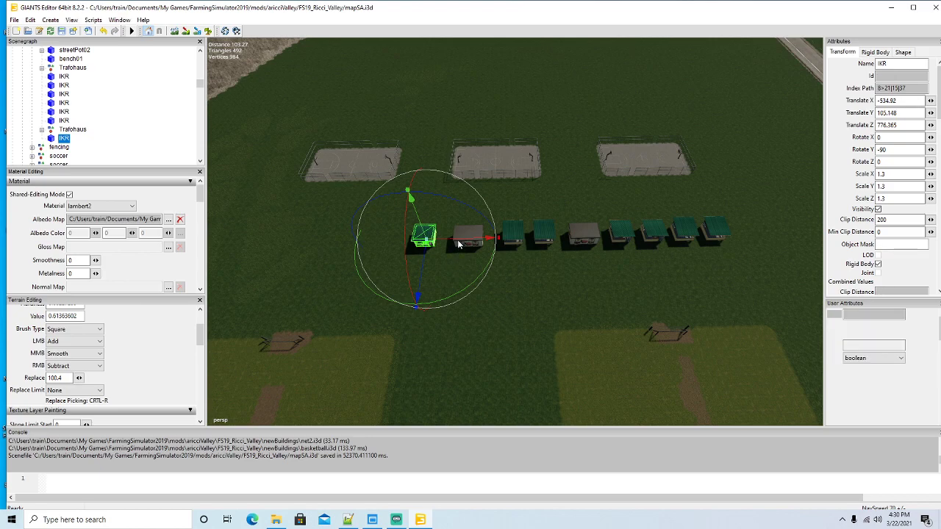
key(ctrl+d)
drag(457, 240, 423, 244)
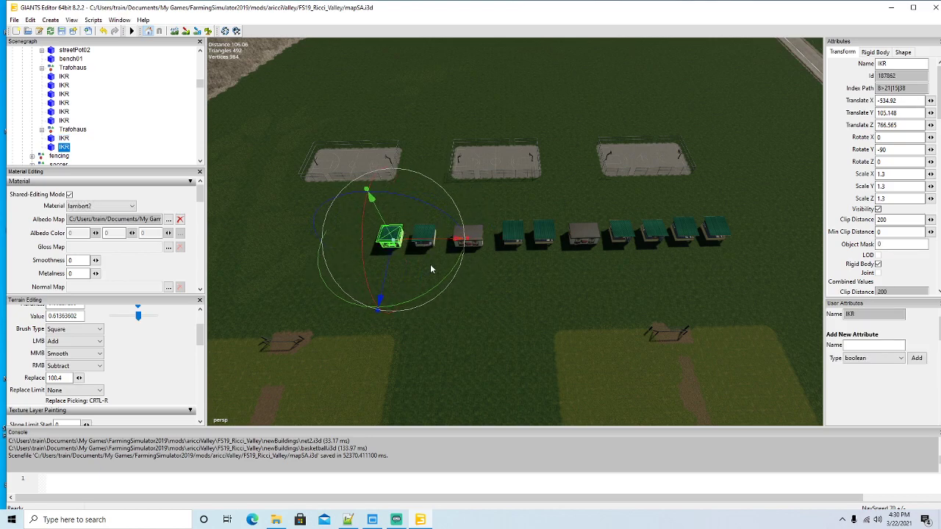
key(ctrl+d)
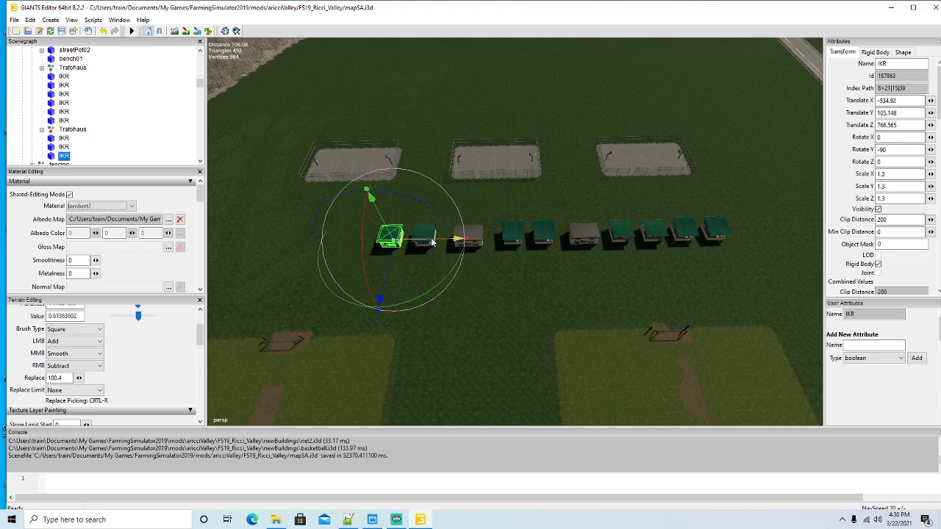
drag(433, 244, 397, 244)
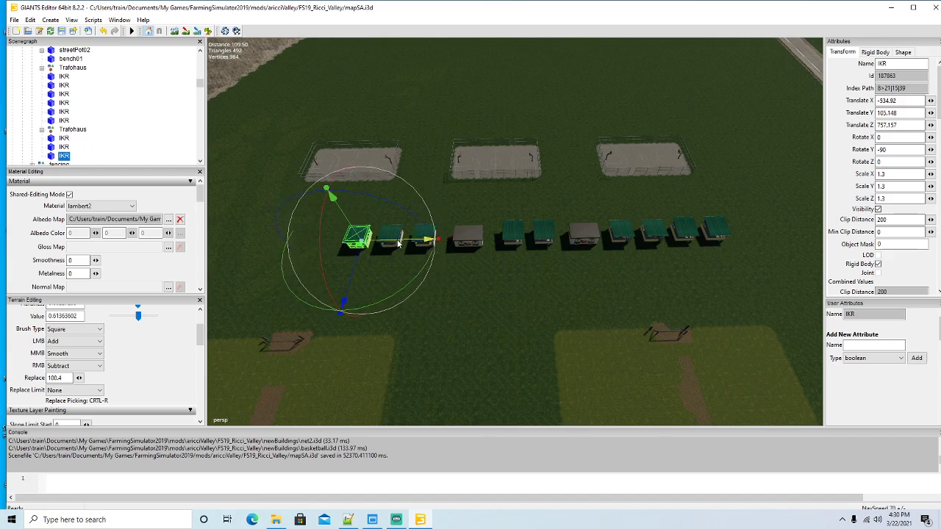
Examine the finished building row, the sports fields and the open grass towards the road from several distances
drag(464, 301, 390, 251)
scroll(608, 239, up, 5)
scroll(391, 251, down, 3)
scroll(390, 249, down, 3)
drag(591, 233, 569, 243)
scroll(572, 248, down, 2)
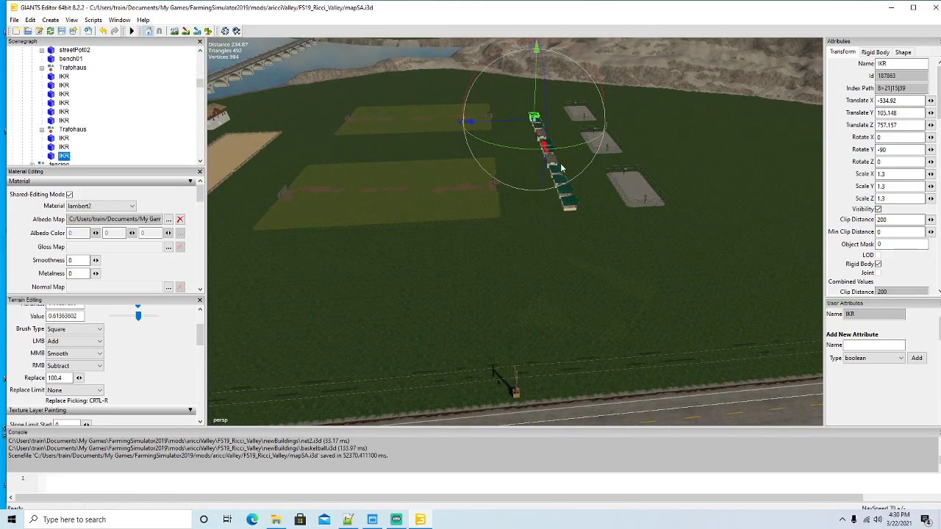
mouse_move(594, 285)
mouse_down()
mouse_move(594, 270)
mouse_move(594, 281)
mouse_up()
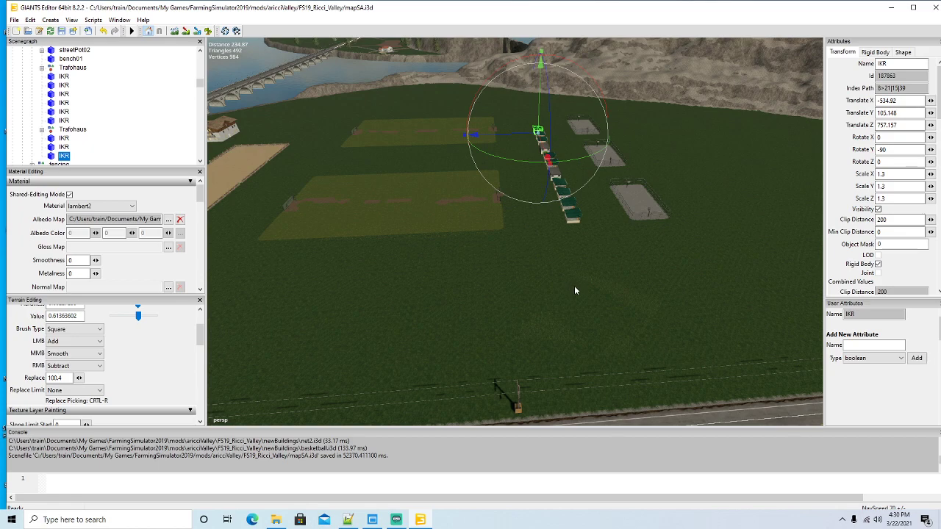
scroll(566, 290, down, 5)
scroll(563, 290, up, 3)
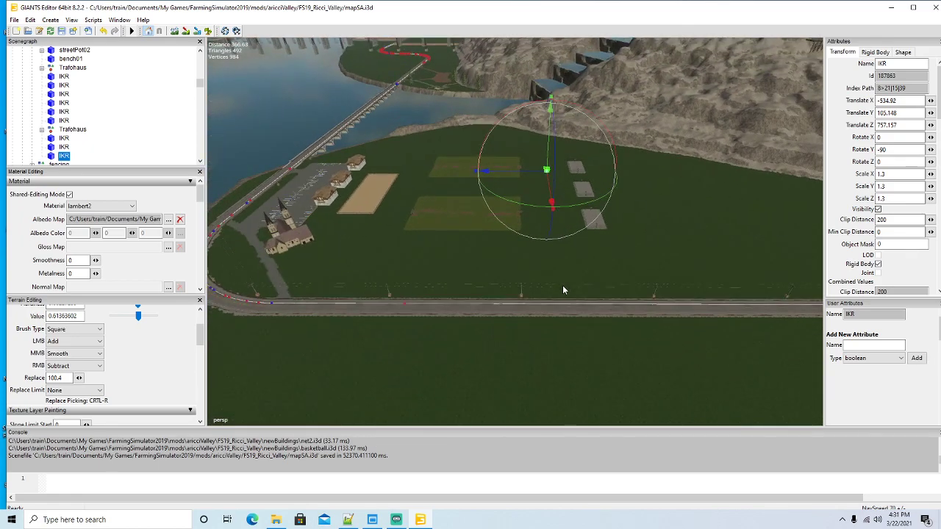
scroll(558, 281, up, 3)
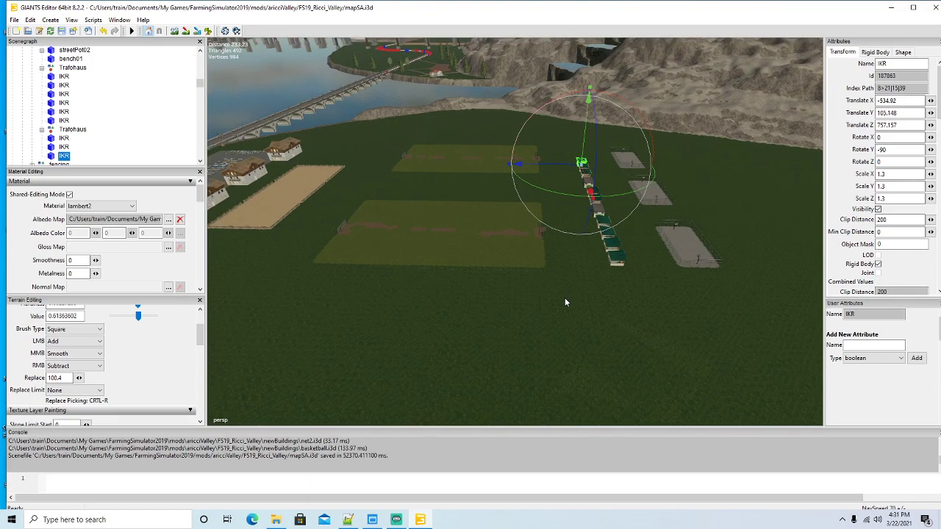
mouse_move(525, 309)
mouse_down()
mouse_move(583, 317)
mouse_move(503, 316)
mouse_move(515, 320)
mouse_up()
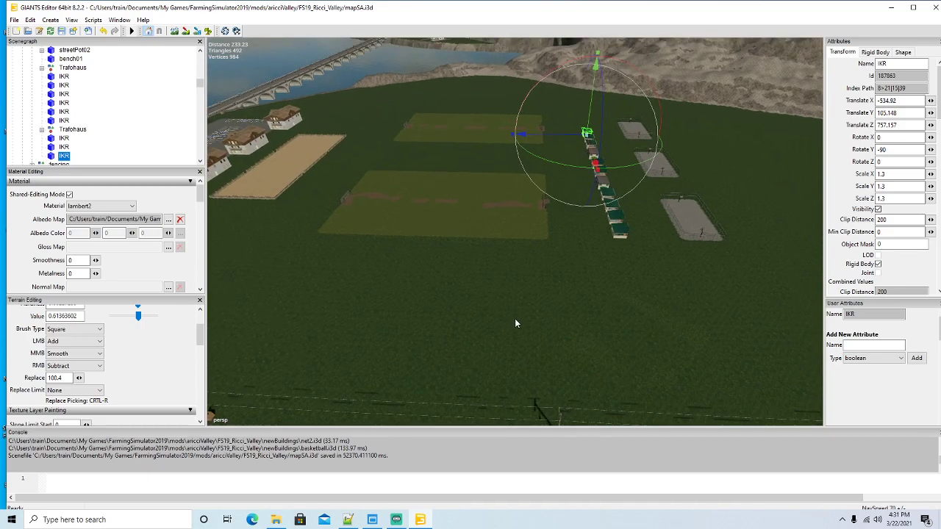
scroll(516, 319, down, 5)
scroll(516, 321, up, 4)
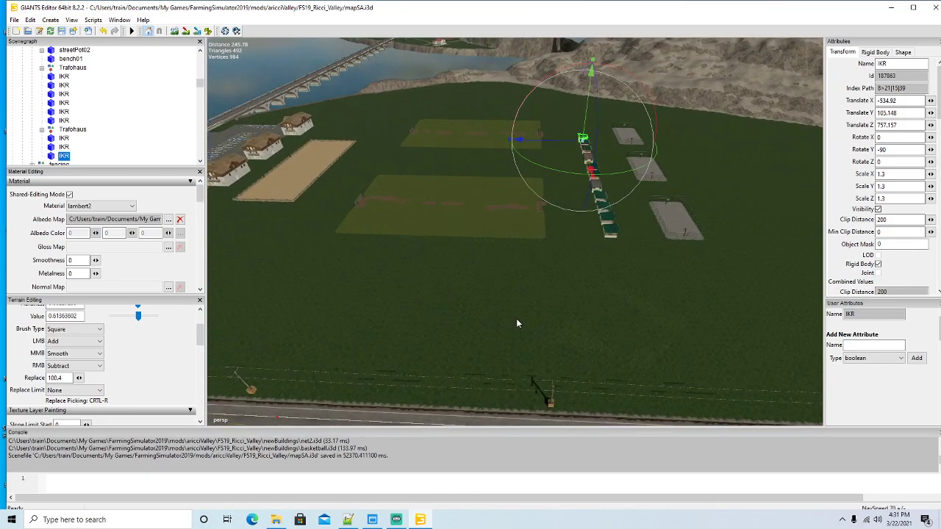
mouse_move(569, 297)
mouse_down()
mouse_move(519, 298)
mouse_move(564, 299)
mouse_up()
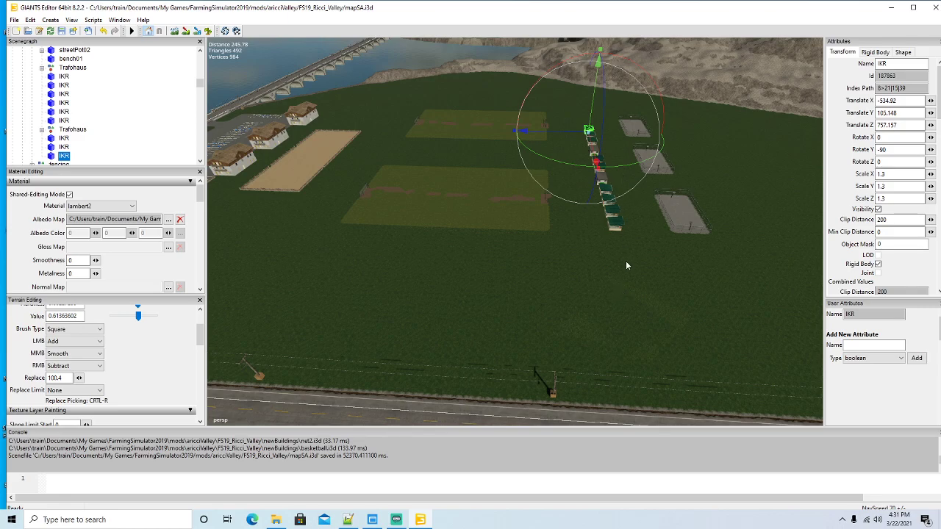
Examine the building row, the basketball courts, and the open grass between the cliffs and the road junction from several angles
drag(626, 260, 457, 289)
scroll(492, 294, down, 10)
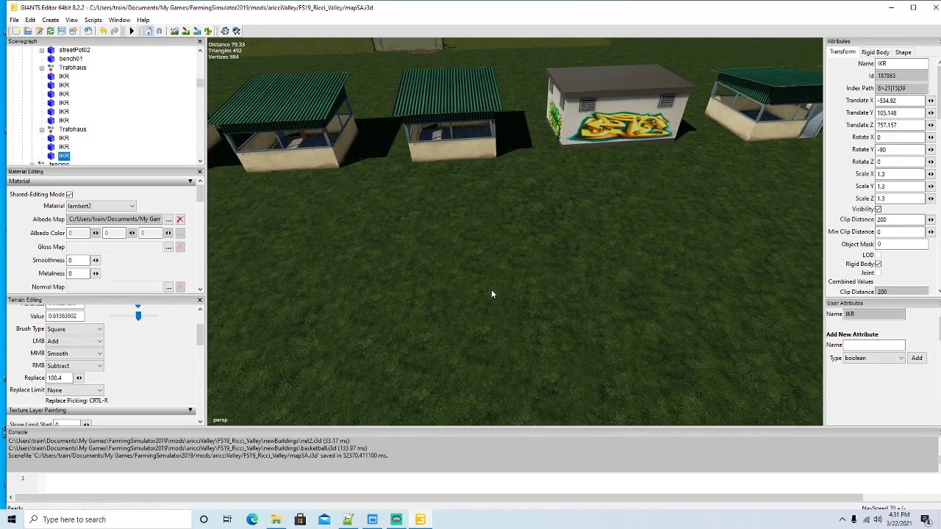
scroll(493, 295, down, 3)
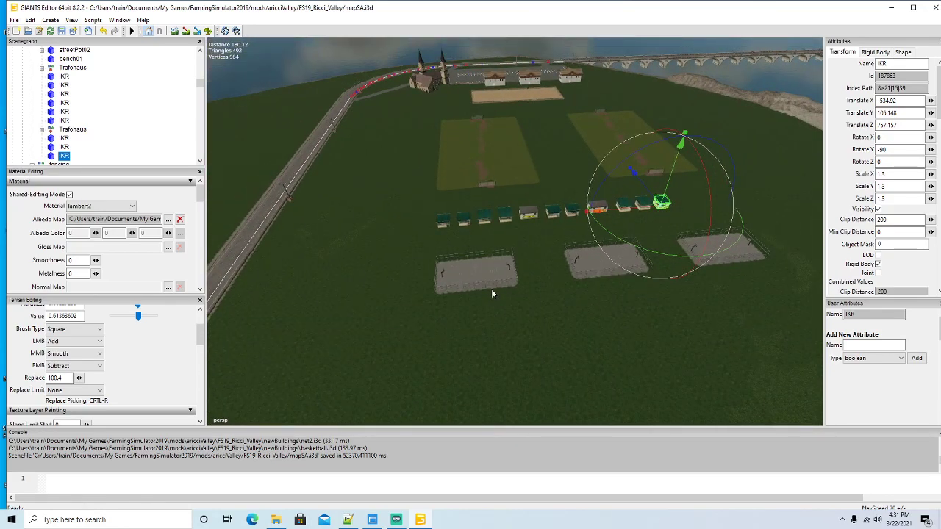
drag(491, 289, 529, 314)
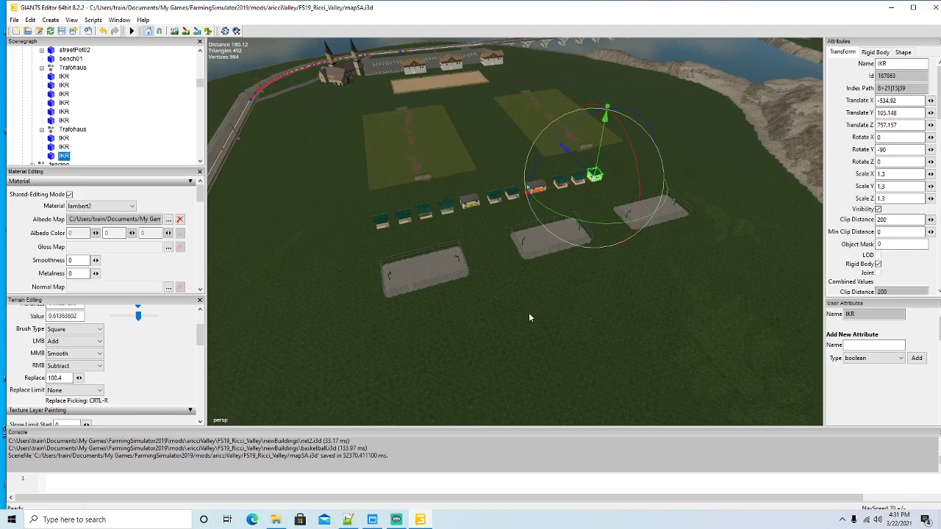
scroll(529, 318, down, 2)
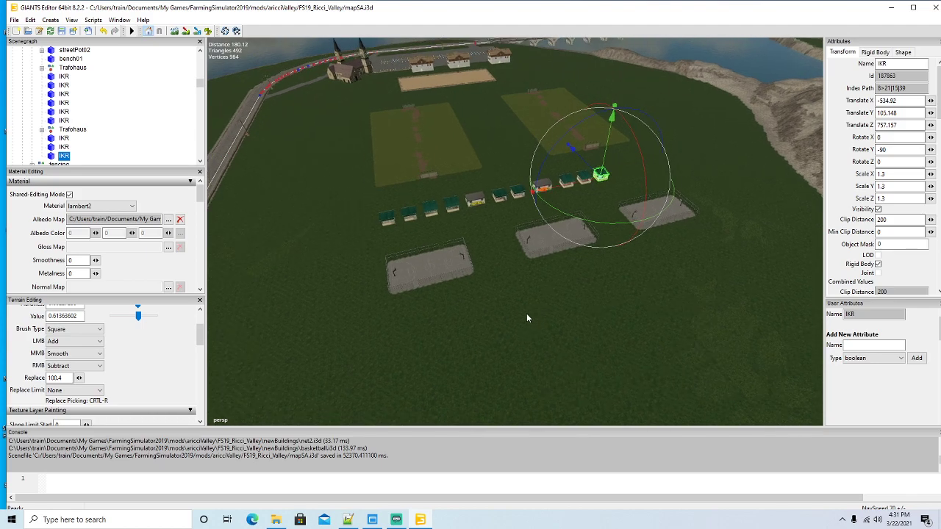
drag(526, 318, 597, 293)
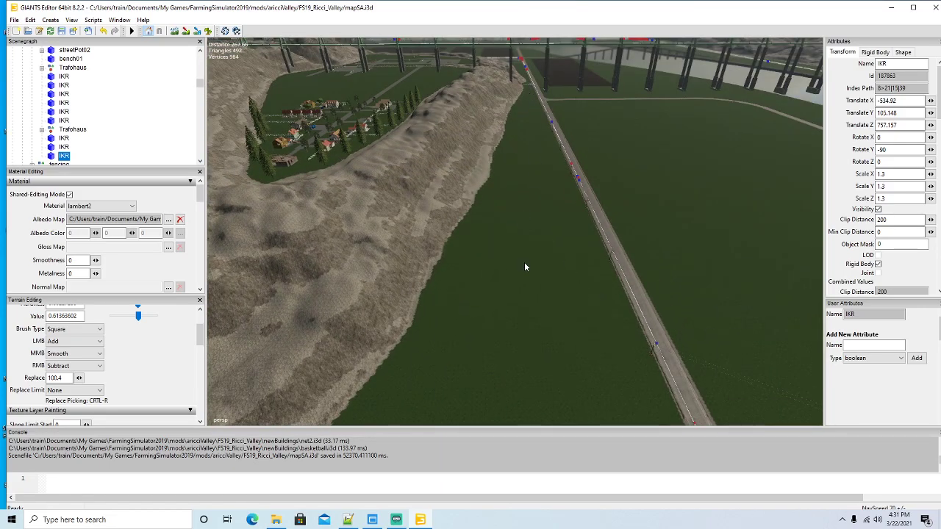
drag(525, 267, 624, 252)
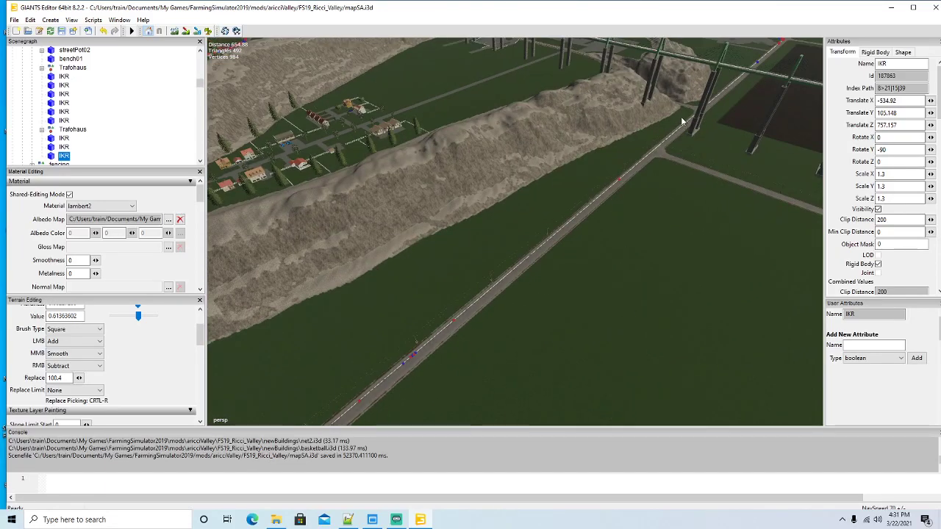
drag(670, 125, 509, 297)
scroll(557, 278, down, 5)
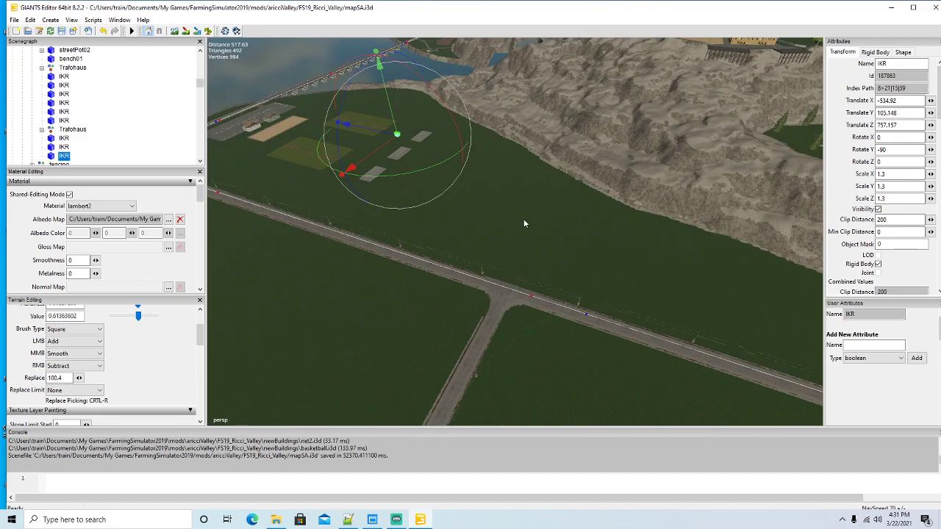
drag(524, 224, 482, 185)
drag(638, 244, 573, 260)
scroll(482, 242, up, 5)
scroll(569, 257, down, 3)
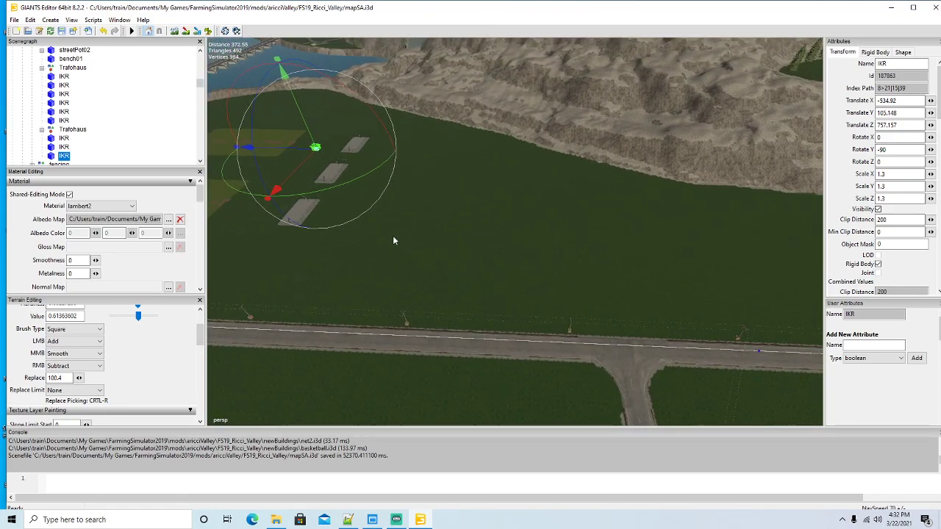
drag(394, 240, 487, 254)
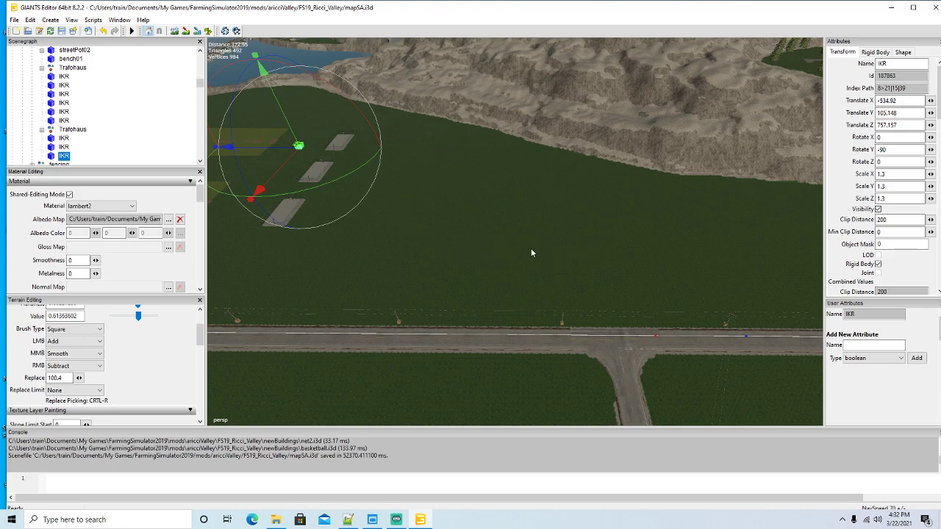
scroll(512, 241, up, 5)
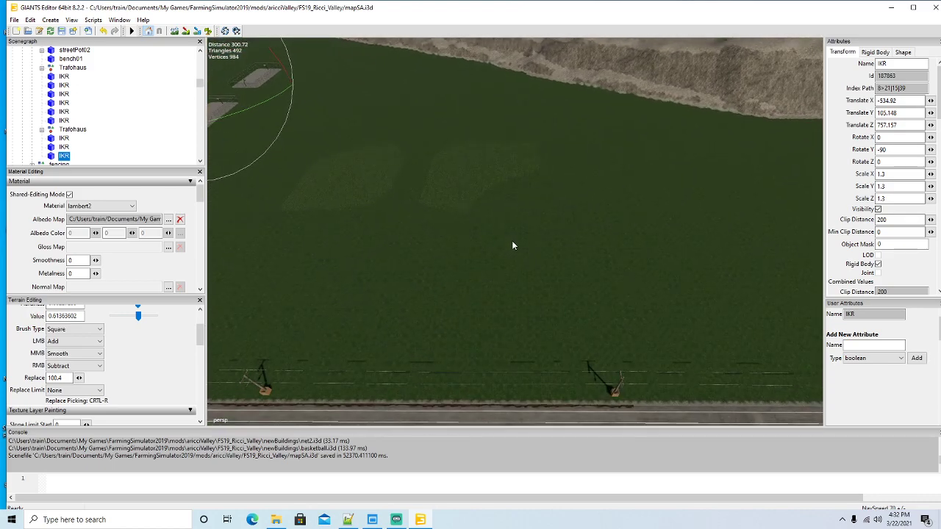
click(208, 31)
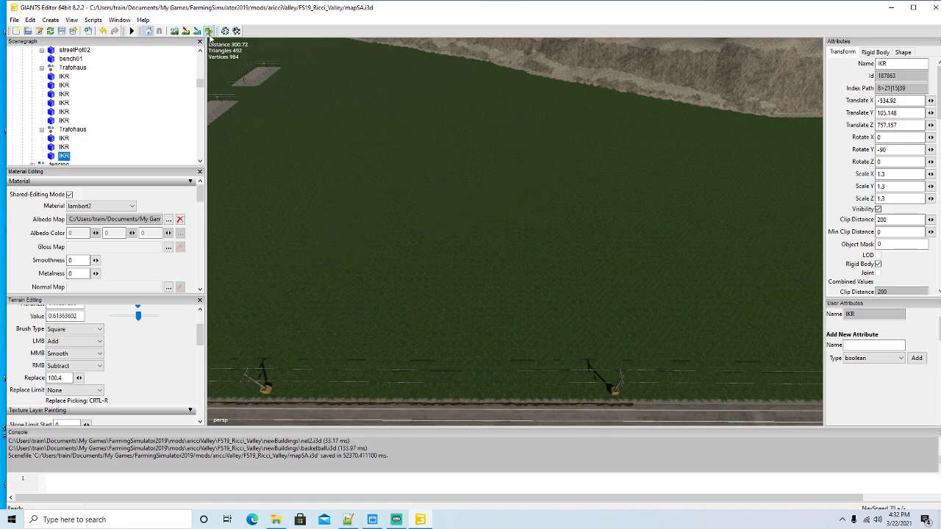
click(208, 31)
scroll(366, 222, down, 3)
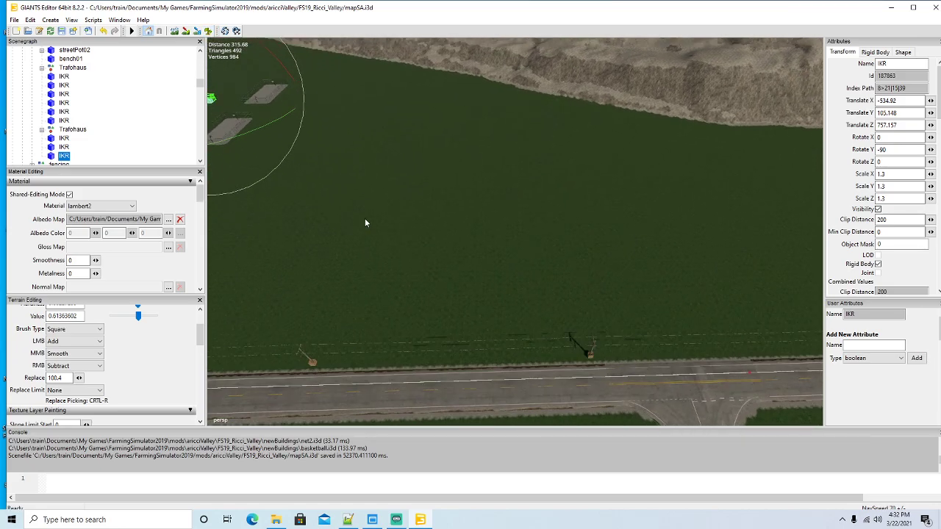
Switch to File Explorer and look through the model files in the newBuildings folder of FS19_Ricci_Valley
click(276, 520)
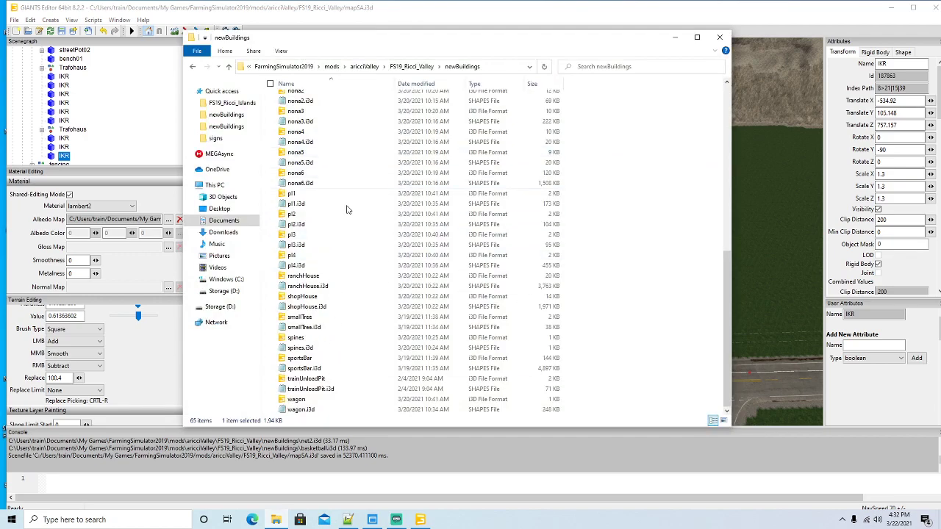
scroll(353, 231, up, 1)
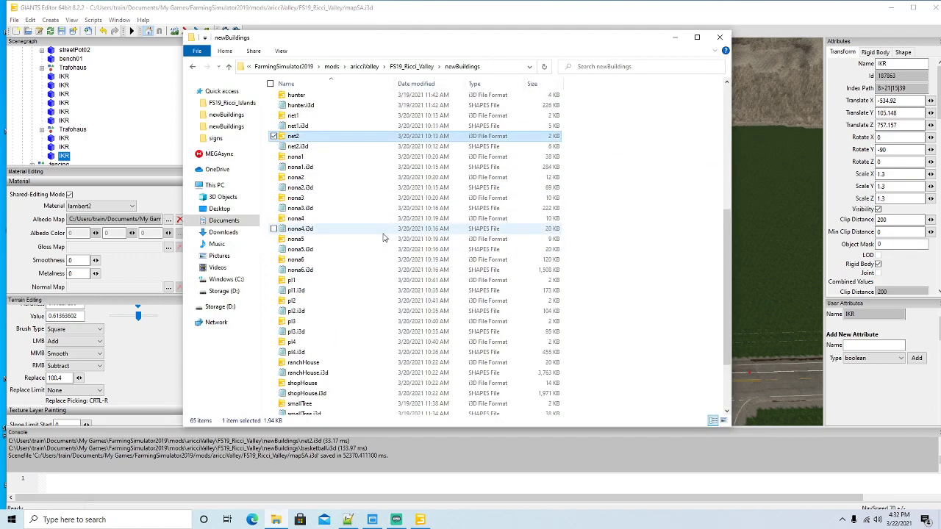
scroll(382, 236, up, 10)
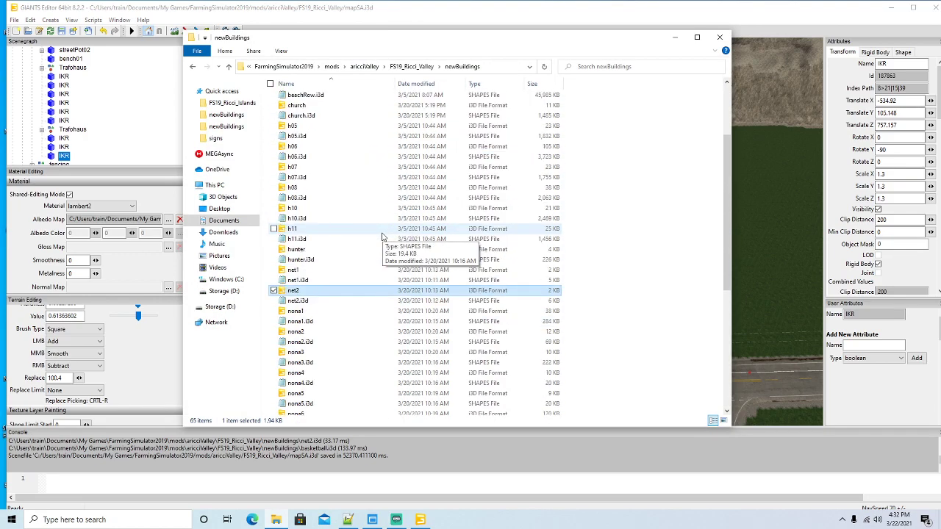
click(674, 36)
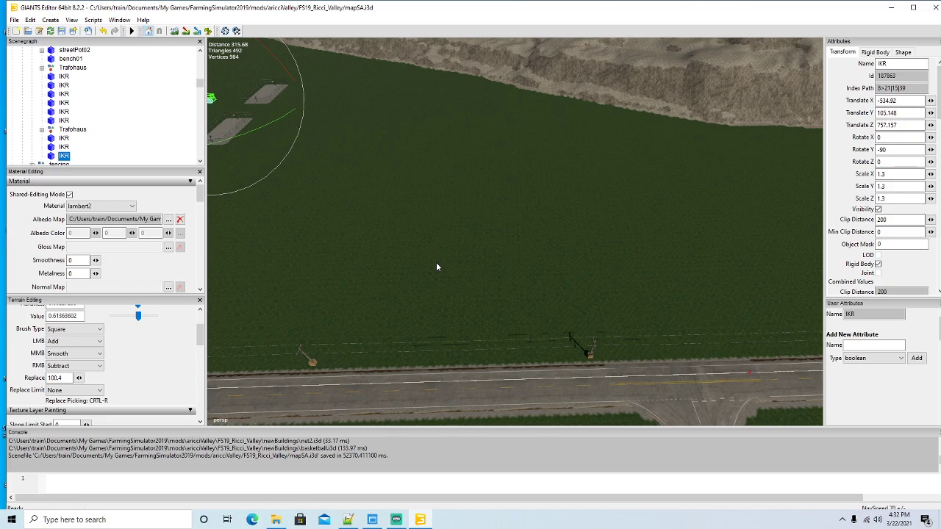
Minimize the map editor, move the newBuildings folder window aside, and open a second File Explorer window
click(891, 7)
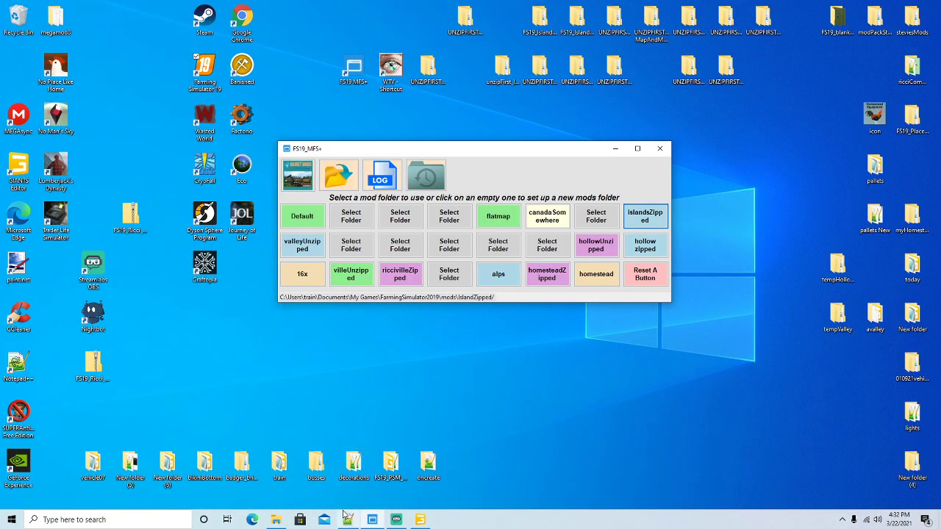
click(275, 520)
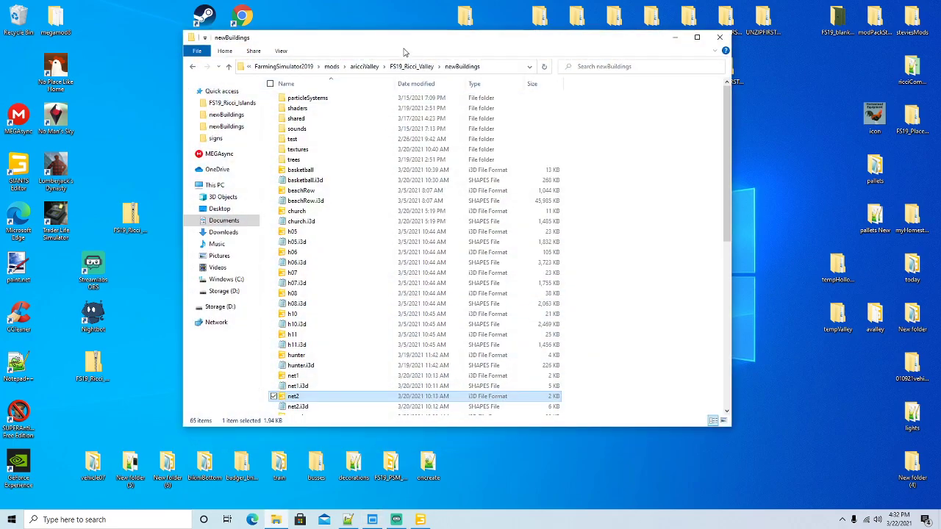
drag(407, 49, 309, 39)
right_click(277, 520)
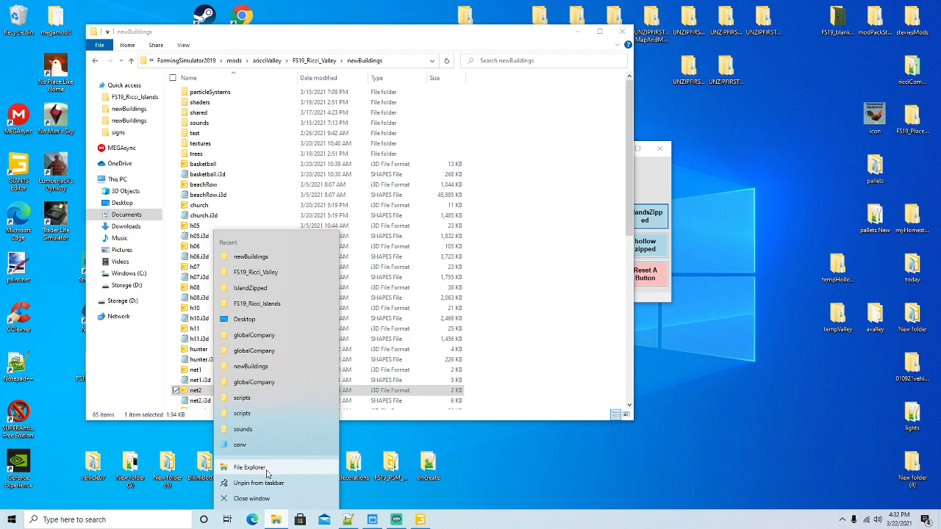
click(250, 468)
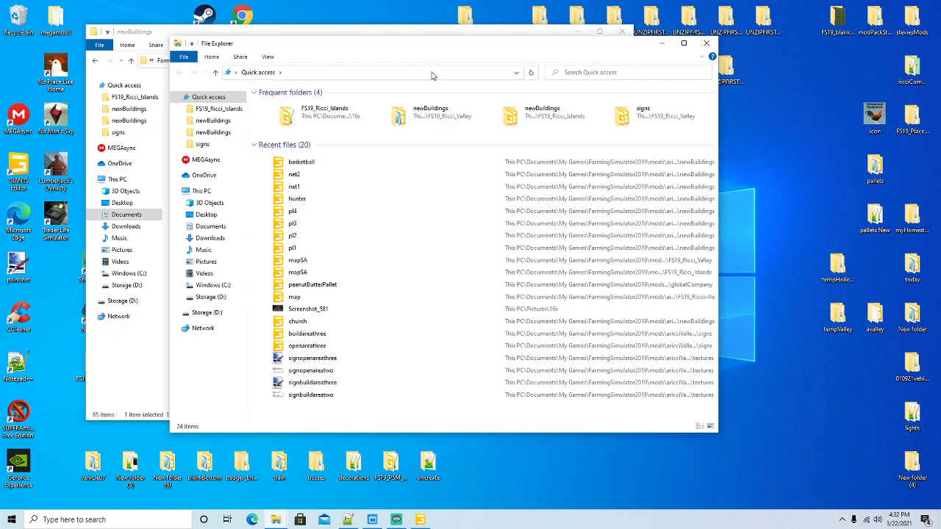
Go to the FS19_Ricci_Islands folder under Documents, My Games, FarmingSimulator2019, mods, 16x
click(237, 227)
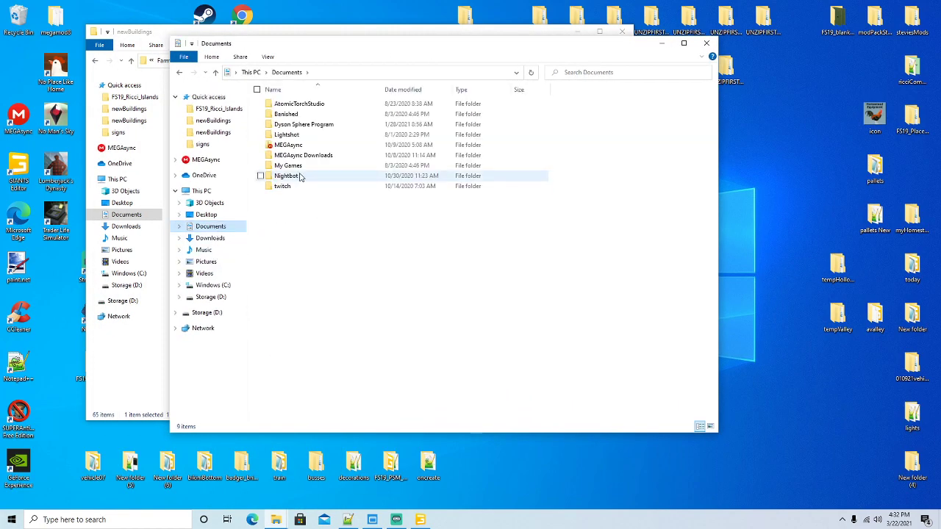
double_click(294, 167)
double_click(309, 106)
click(288, 147)
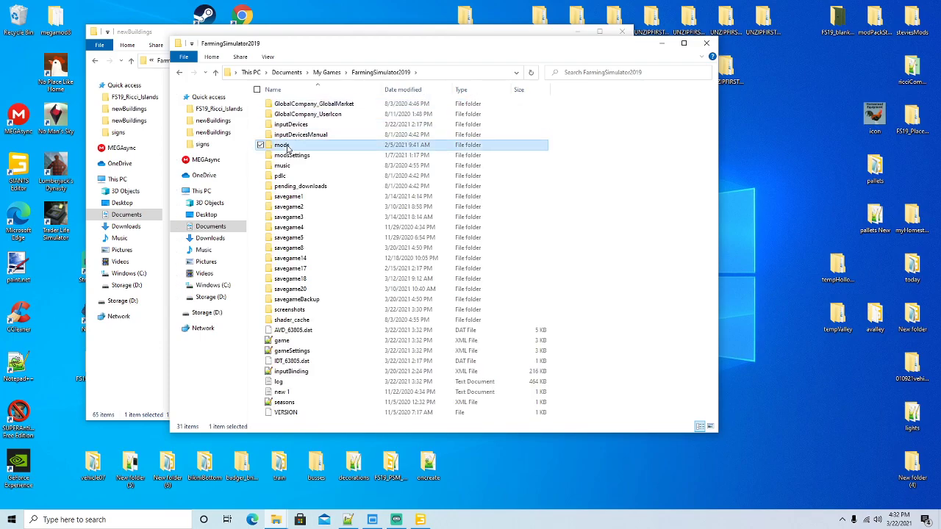
double_click(288, 147)
double_click(287, 105)
double_click(288, 114)
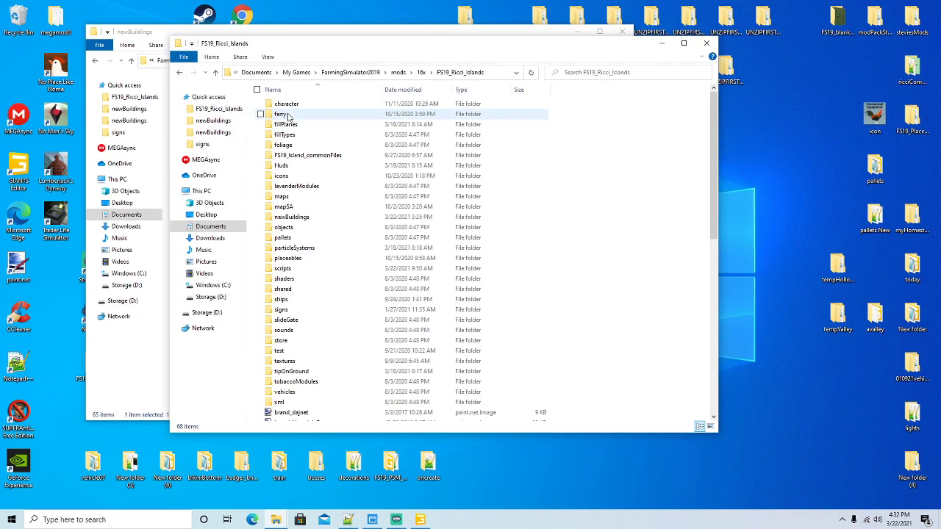
Open the mapSA i3D file of FS19_Ricci_Islands in GIANTS Editor
scroll(301, 248, down, 10)
click(286, 250)
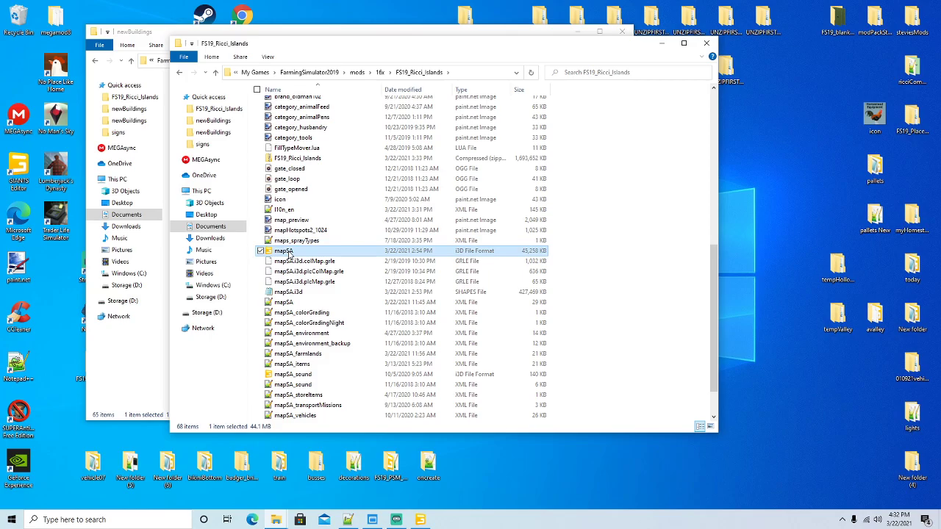
double_click(286, 252)
click(471, 317)
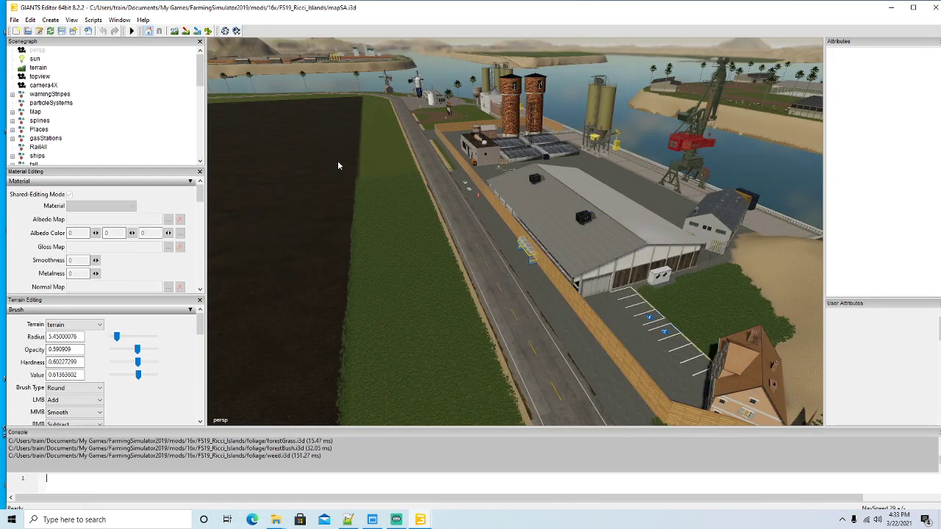
Fly over the Ricci Islands map and examine its harbour, town and shopping areas for buildings to reuse
click(94, 19)
click(107, 87)
scroll(434, 191, down, 5)
drag(498, 216, 450, 147)
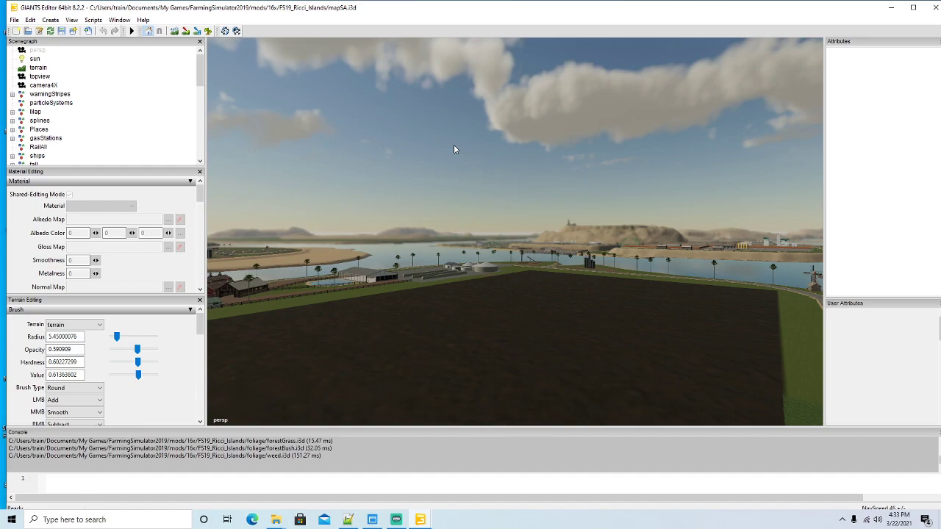
scroll(563, 279, down, 4)
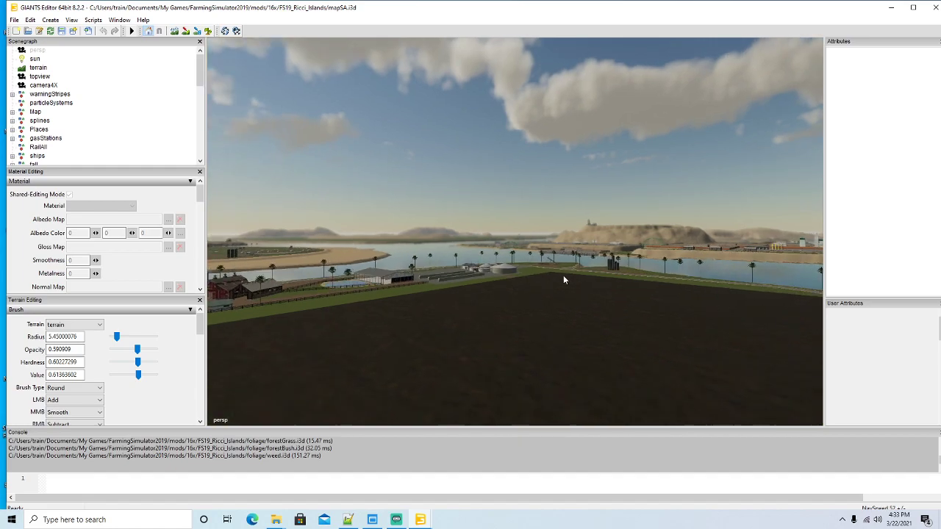
scroll(563, 278, down, 5)
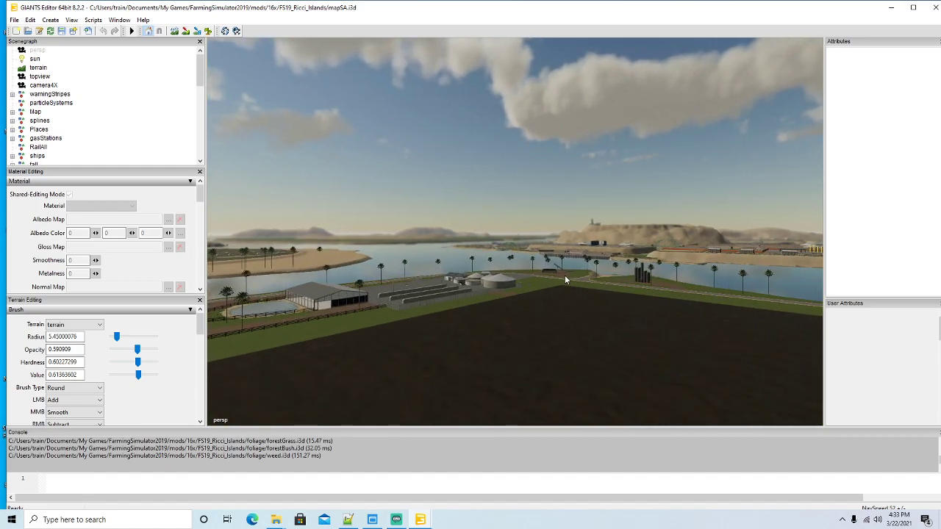
scroll(565, 278, down, 5)
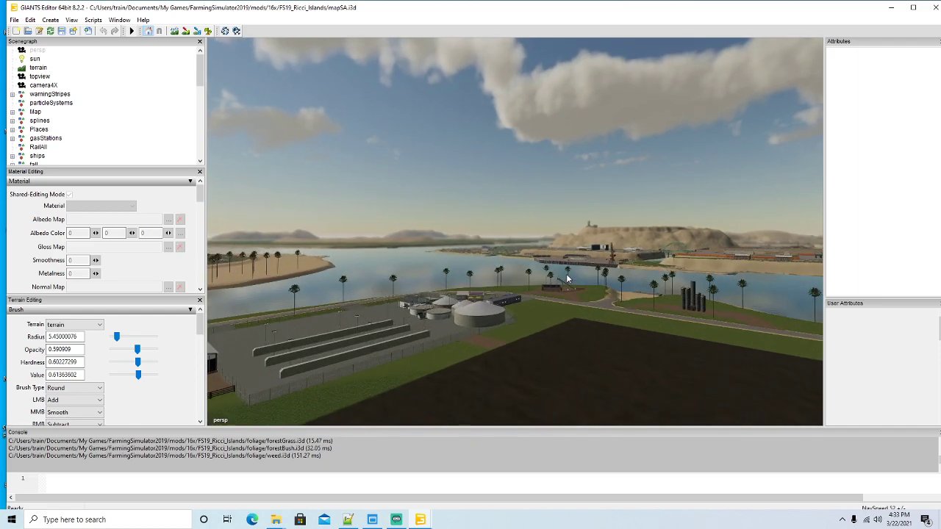
scroll(567, 278, down, 5)
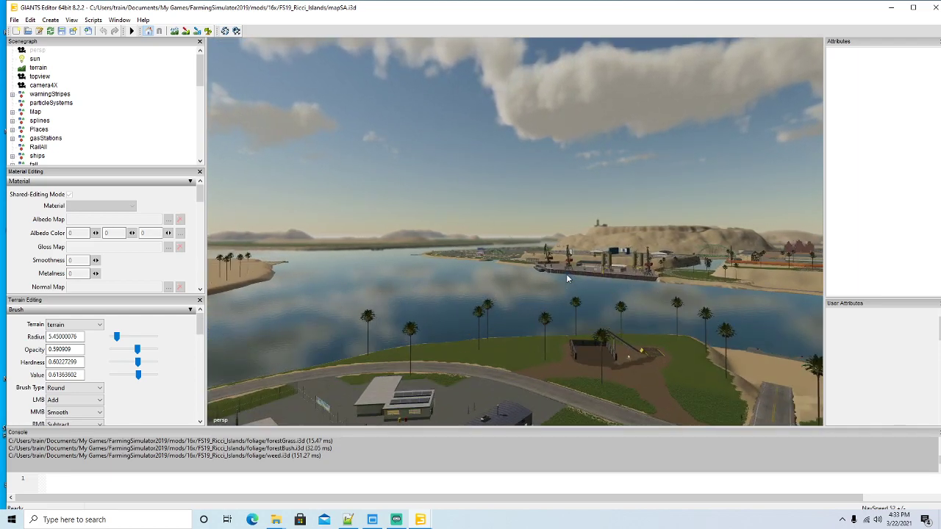
scroll(566, 278, down, 5)
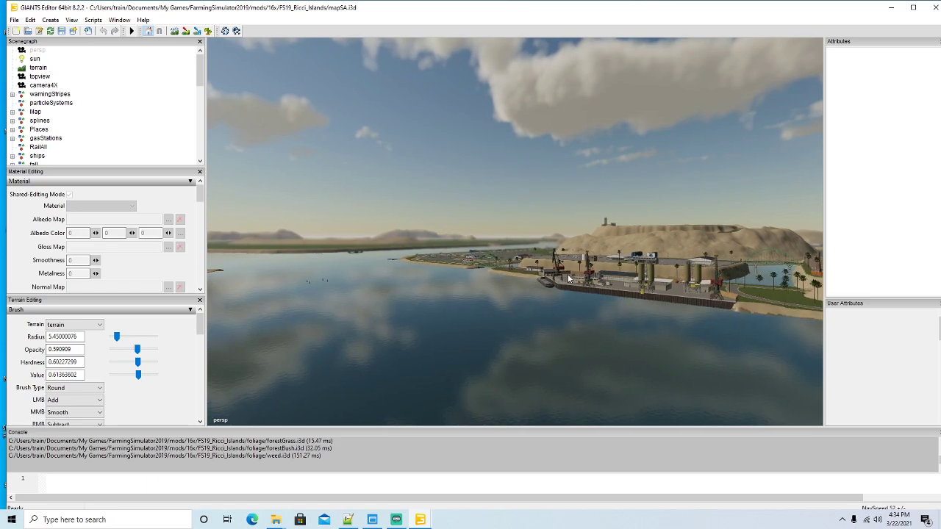
scroll(567, 278, down, 5)
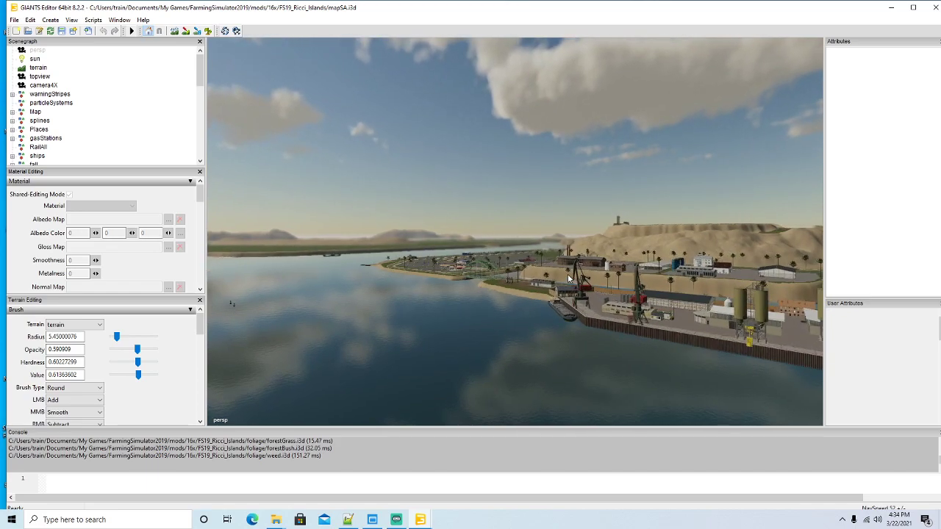
scroll(567, 277, down, 5)
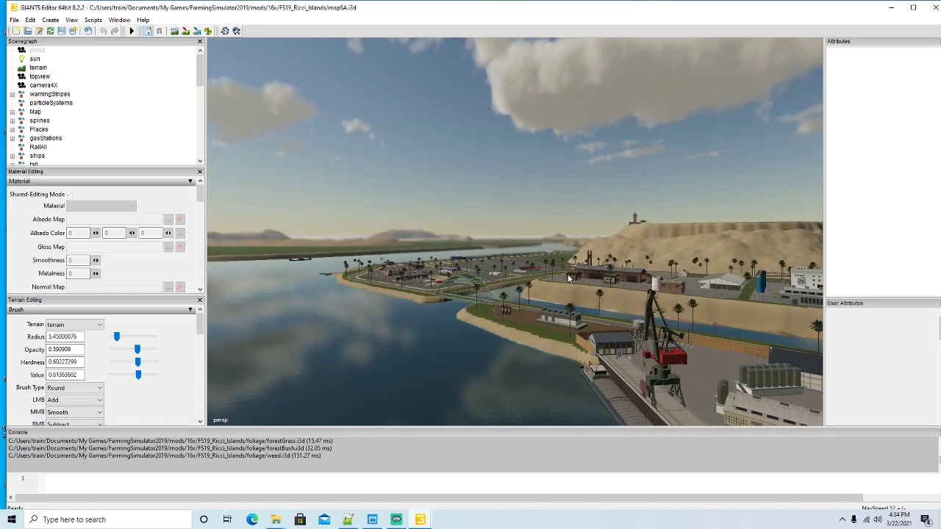
scroll(568, 278, down, 5)
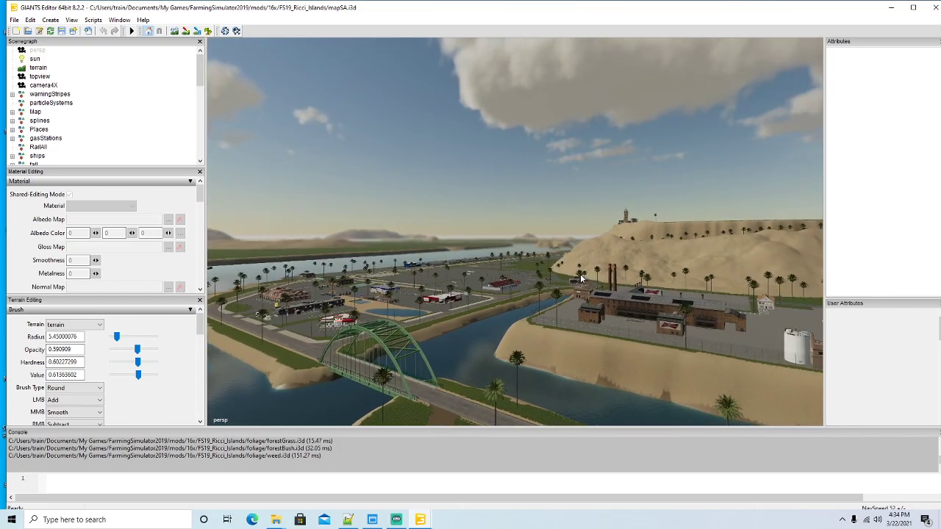
scroll(580, 278, down, 5)
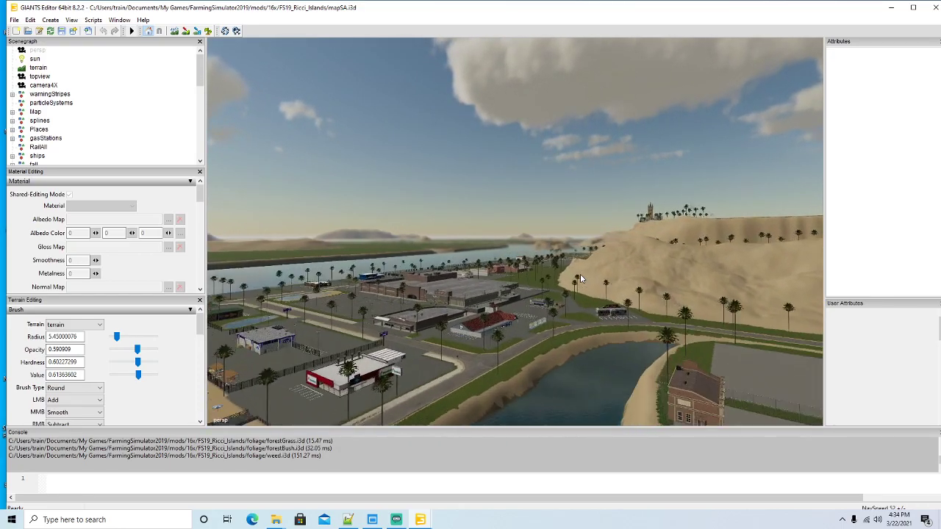
scroll(580, 278, down, 5)
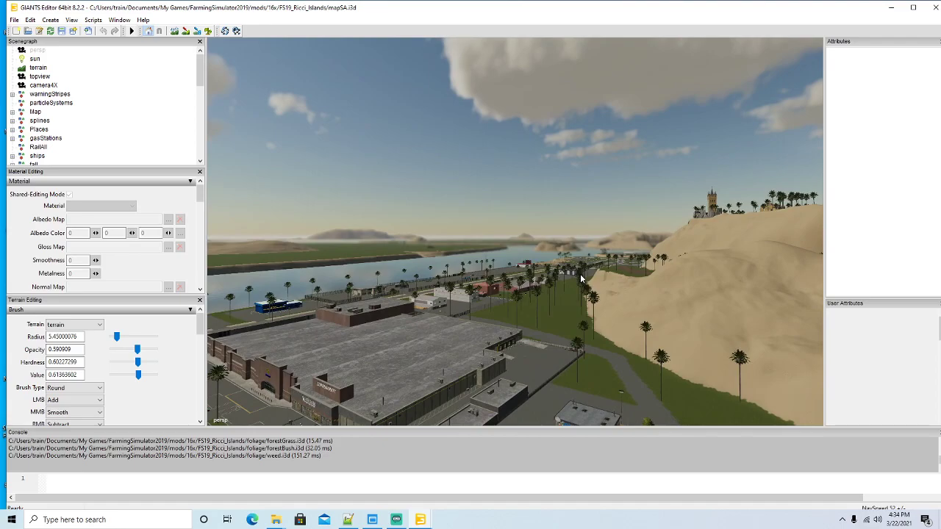
scroll(580, 277, down, 5)
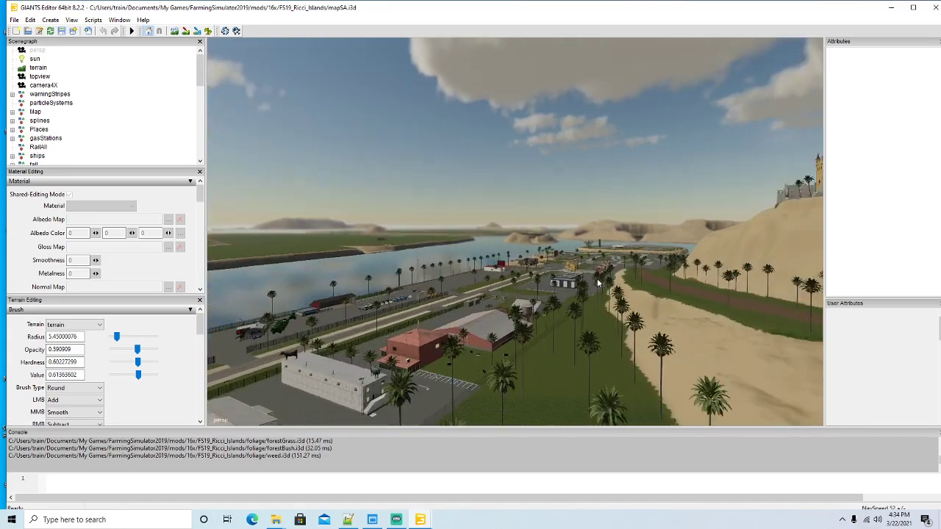
scroll(598, 281, down, 5)
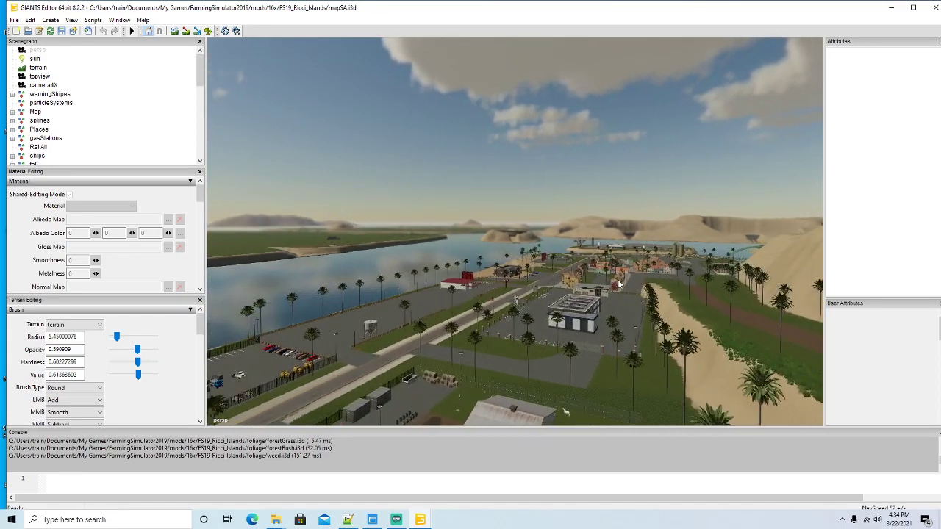
scroll(612, 283, down, 5)
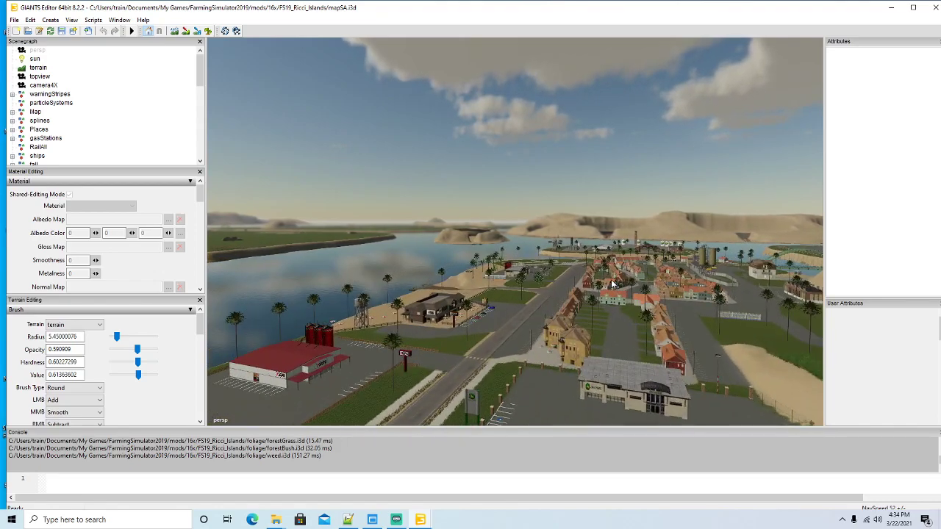
scroll(616, 285, down, 5)
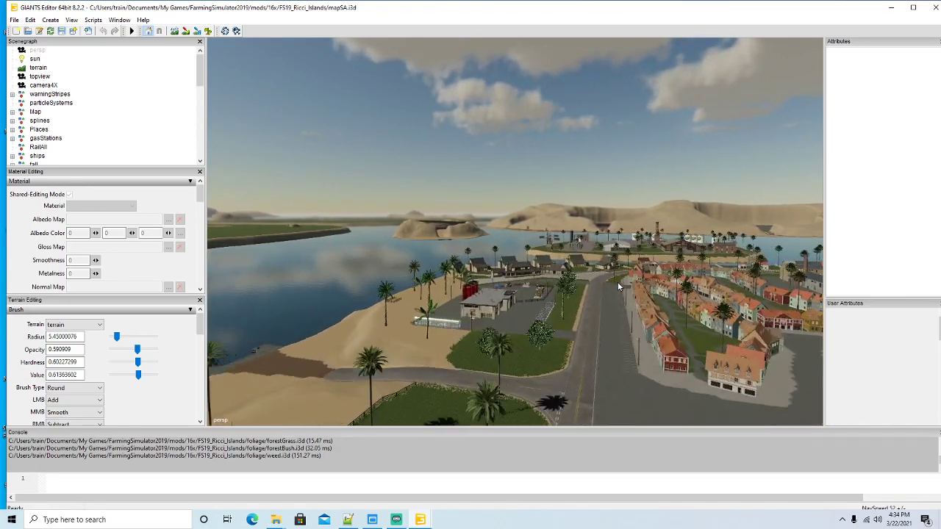
scroll(619, 287, down, 5)
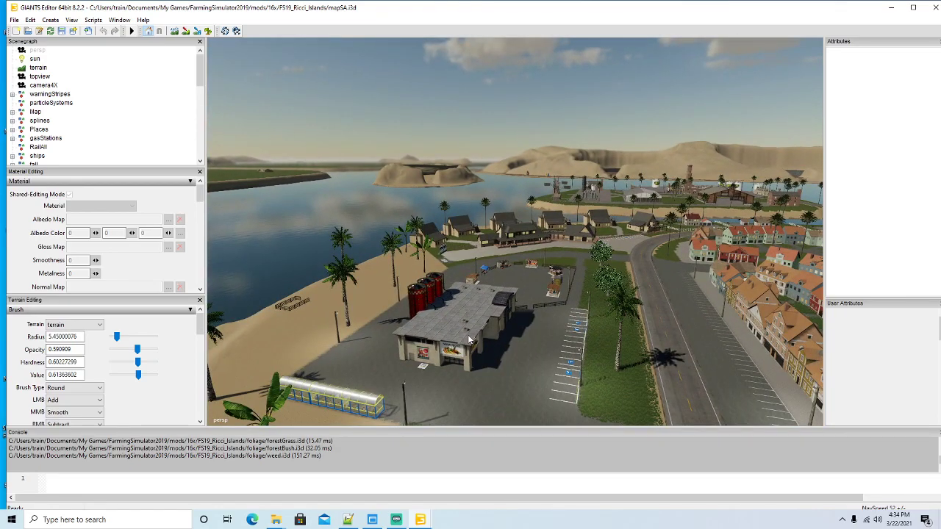
Export the nonaRicci supermarket group with files as nonaRicci into the FS19_Ricci_Valley newBuildings folder, keeping game relative paths
click(468, 339)
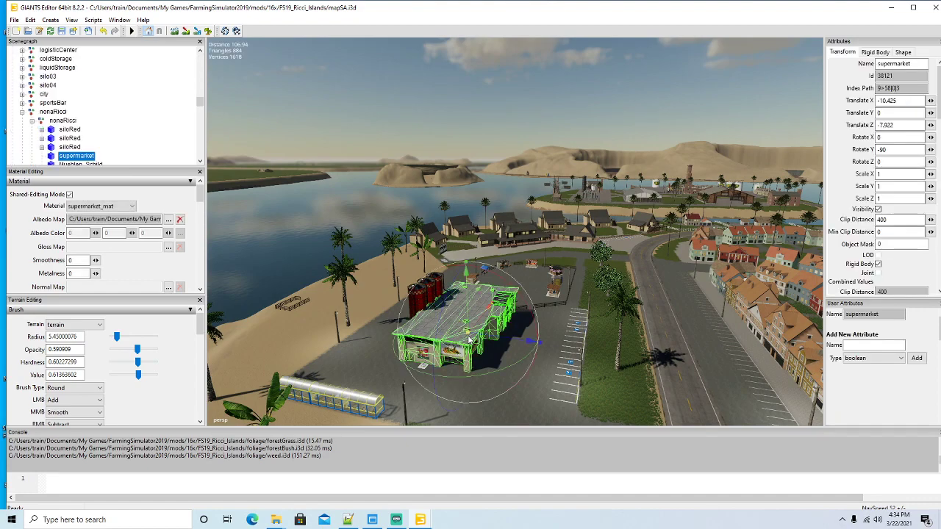
click(41, 121)
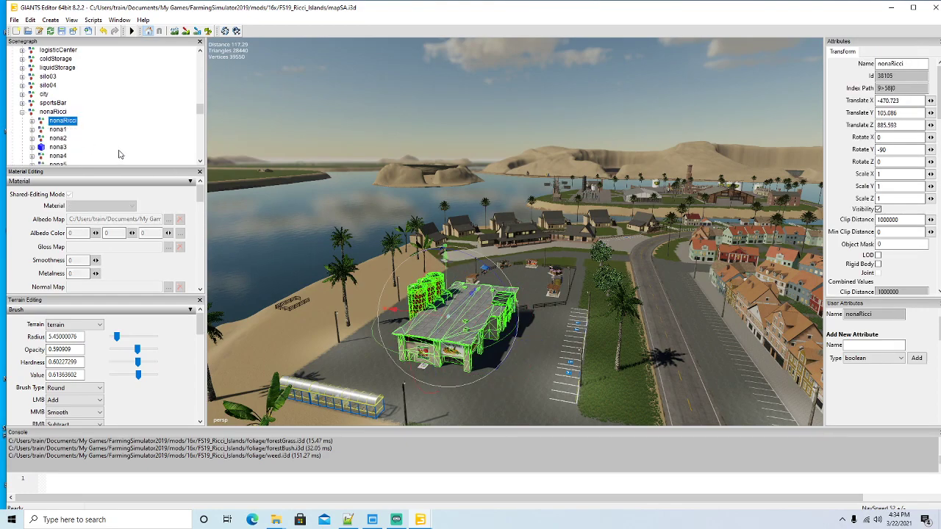
click(14, 20)
click(39, 158)
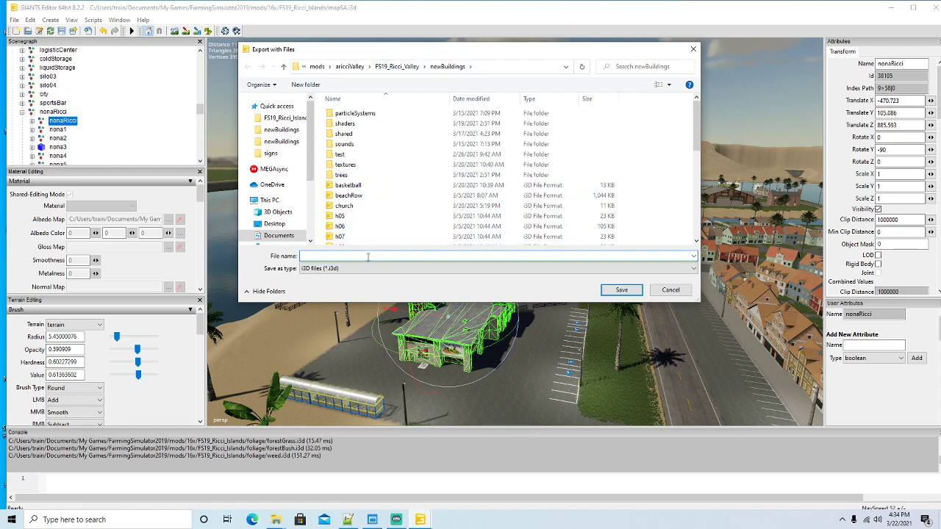
text(nonaRicci)
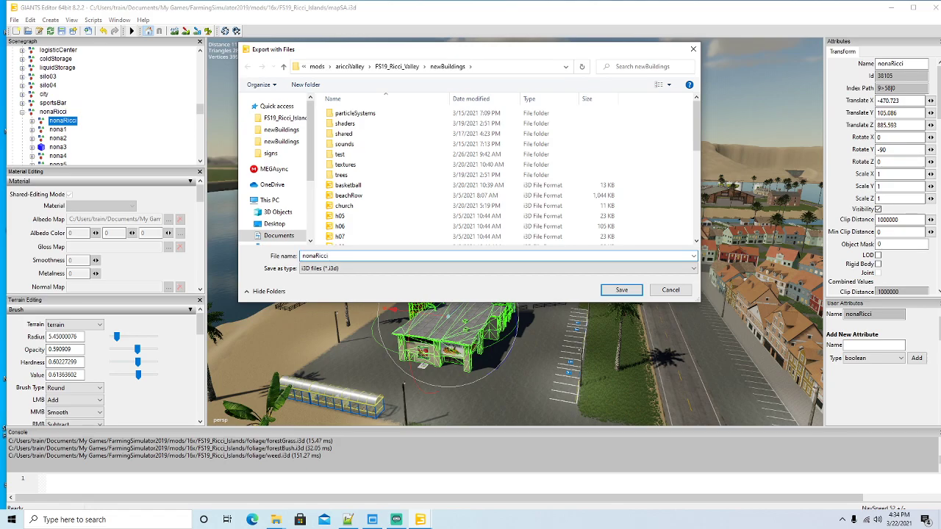
key(Return)
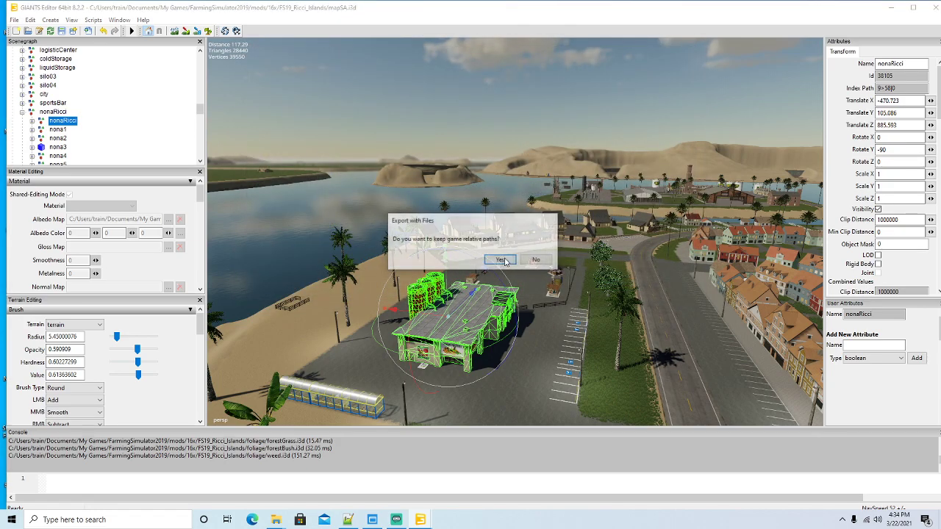
click(505, 262)
Examine the islands and coastal road beyond the supermarket, ending at the row of red-roofed houses below the sand slope
drag(501, 360, 481, 328)
scroll(497, 323, up, 4)
scroll(496, 320, up, 10)
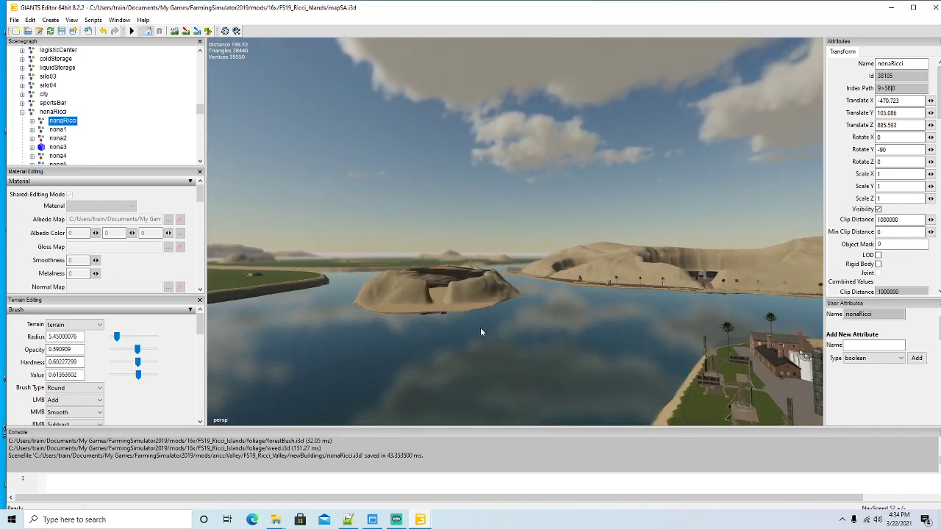
scroll(479, 328, up, 10)
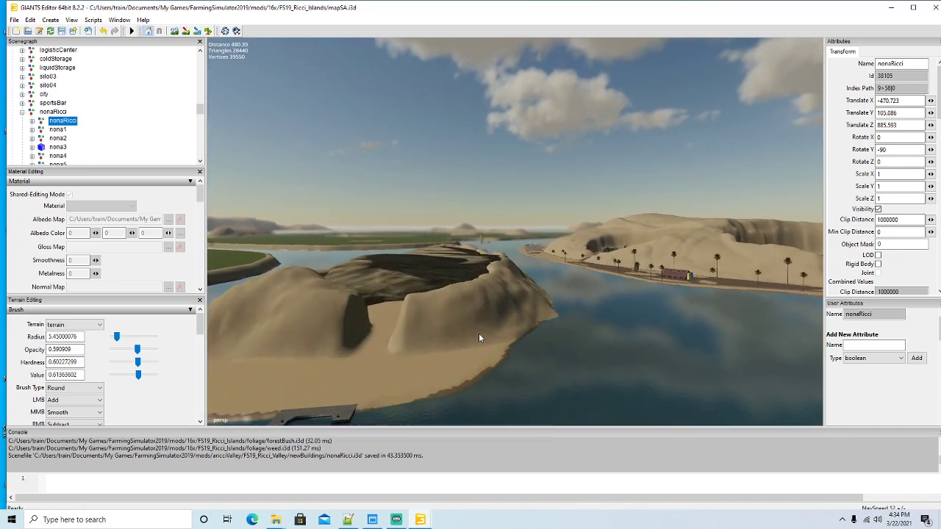
scroll(479, 333, up, 10)
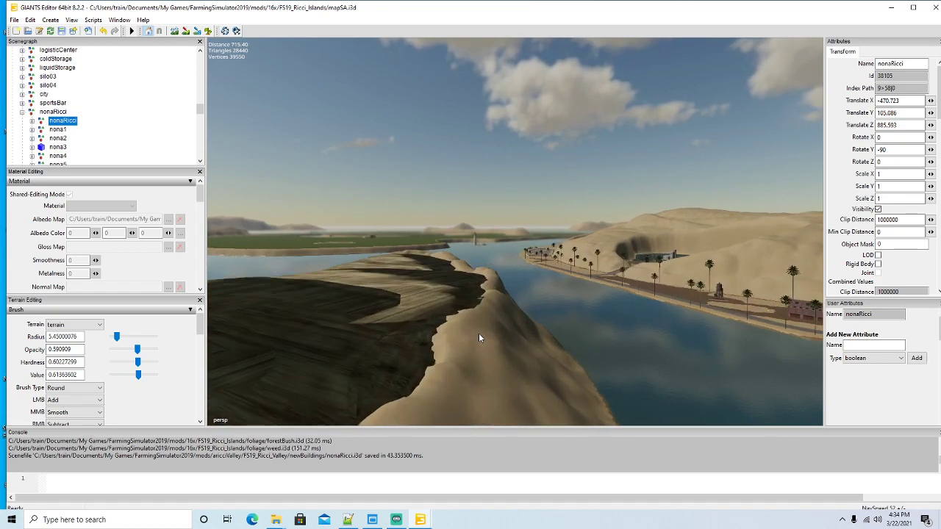
scroll(478, 334, up, 10)
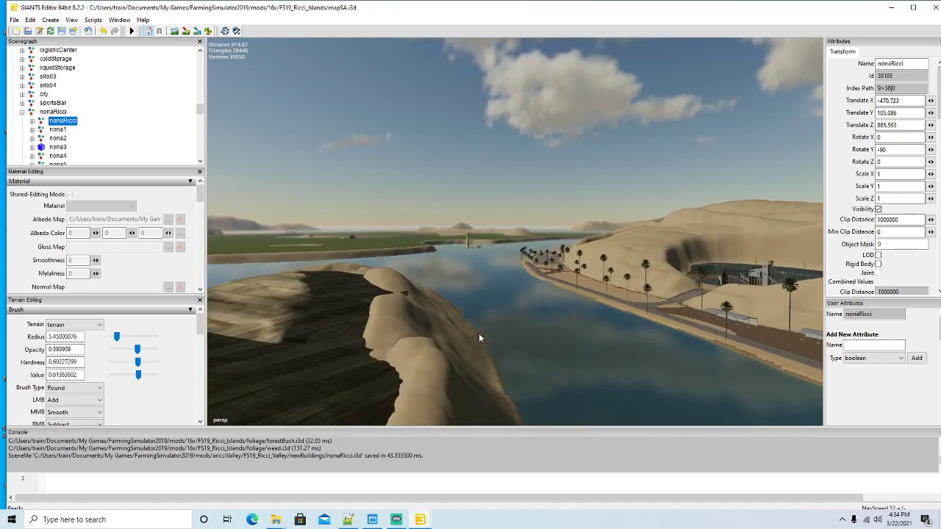
scroll(479, 333, up, 10)
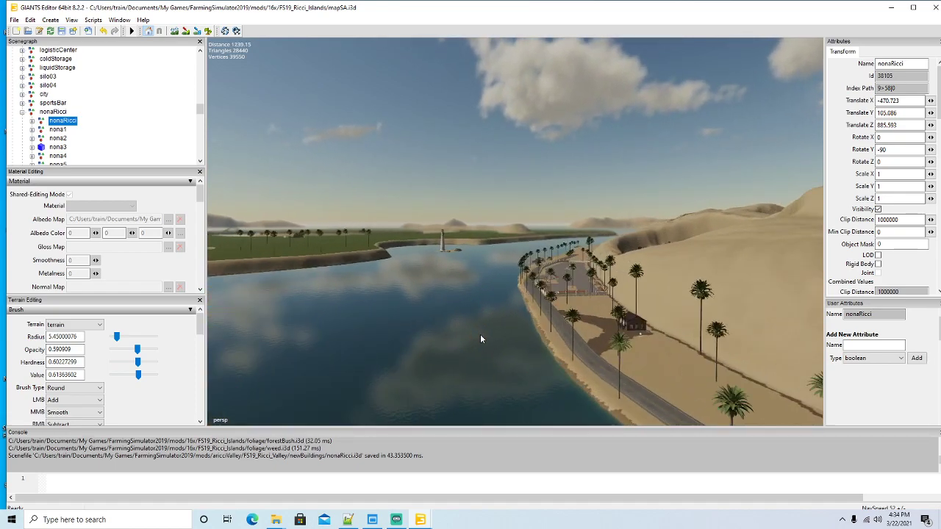
scroll(480, 339, up, 10)
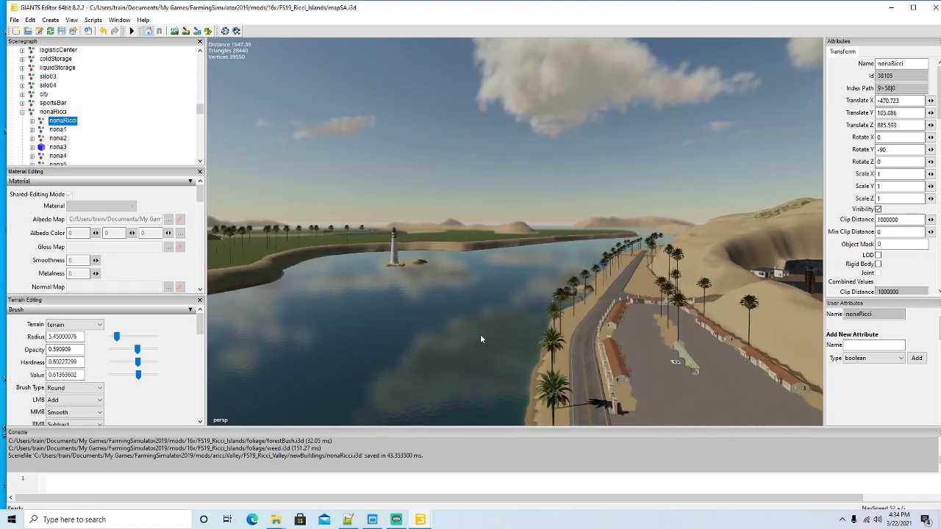
scroll(481, 336, up, 10)
drag(480, 336, 672, 402)
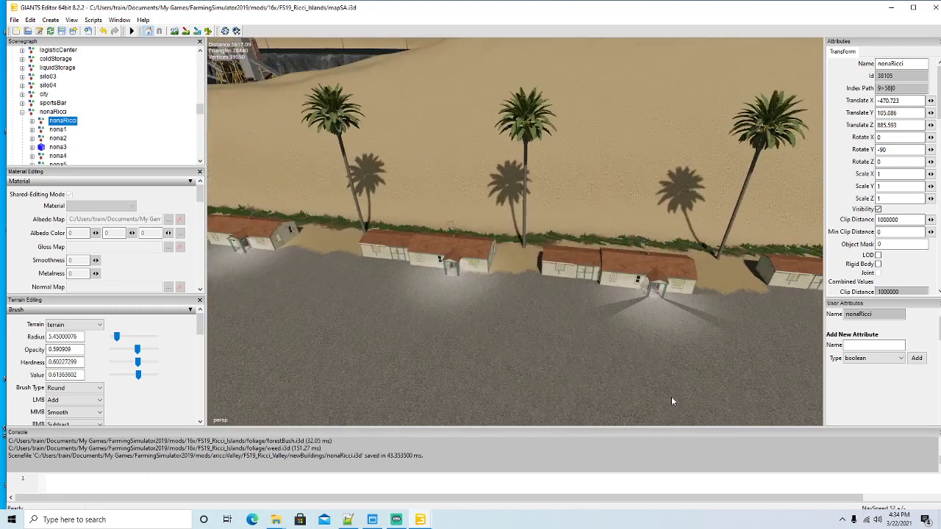
Export the ihHouseR house with files as cabin into the newBuildings folder, using the parent directory structure and game relative paths
click(461, 258)
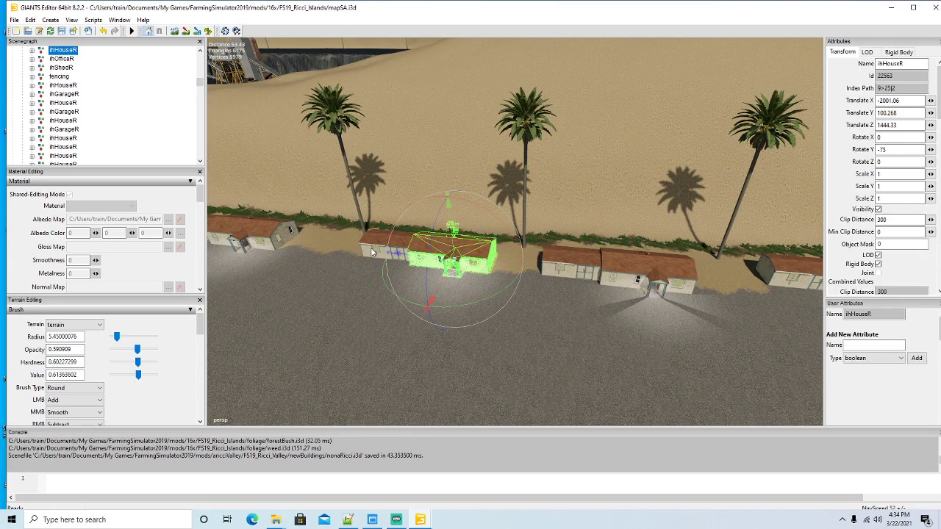
scroll(83, 114, up, 1)
scroll(83, 111, down, 1)
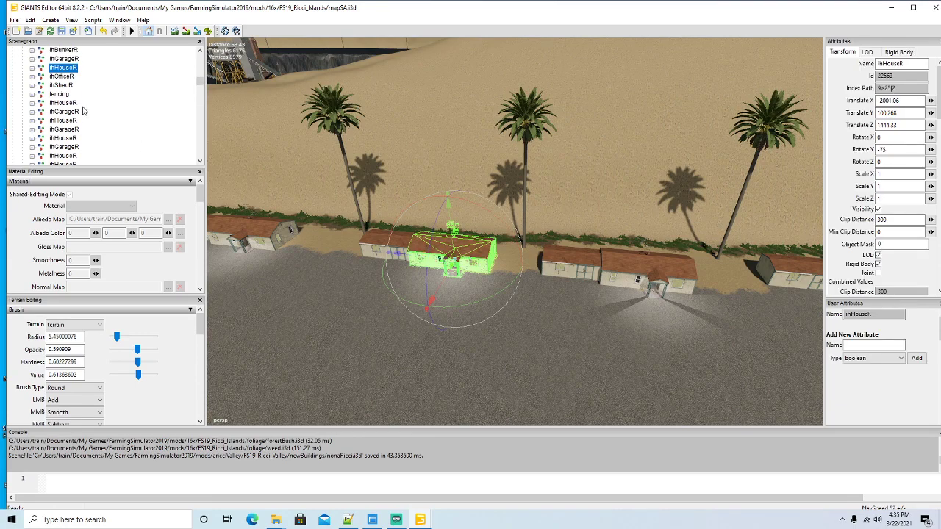
click(14, 19)
click(53, 156)
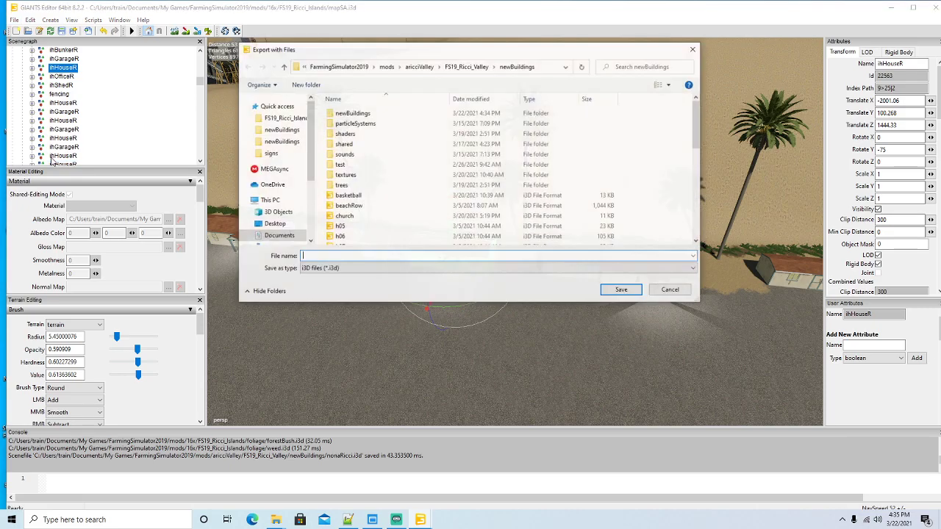
text(cabin)
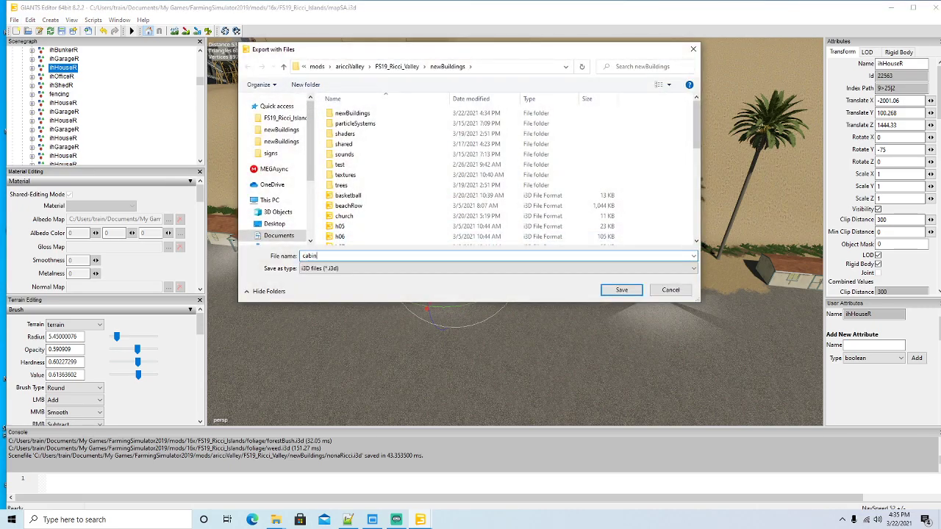
key(Return)
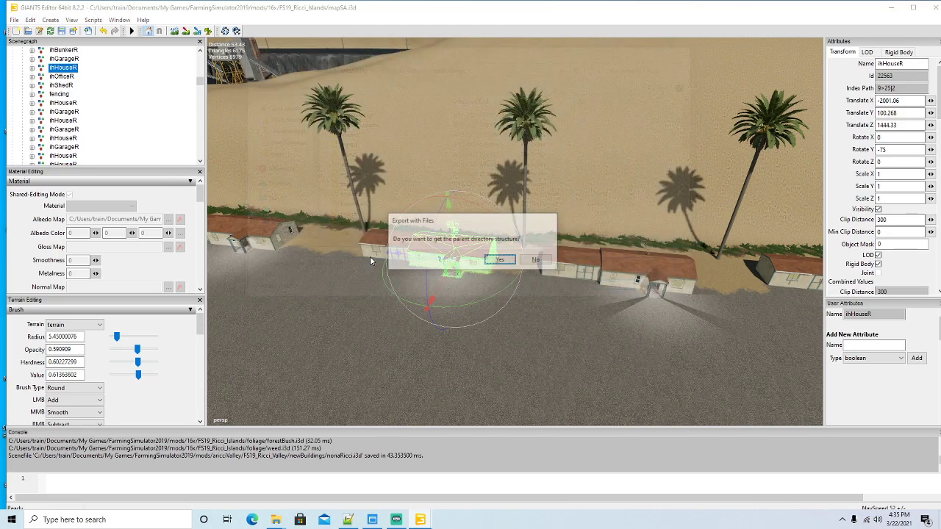
click(503, 263)
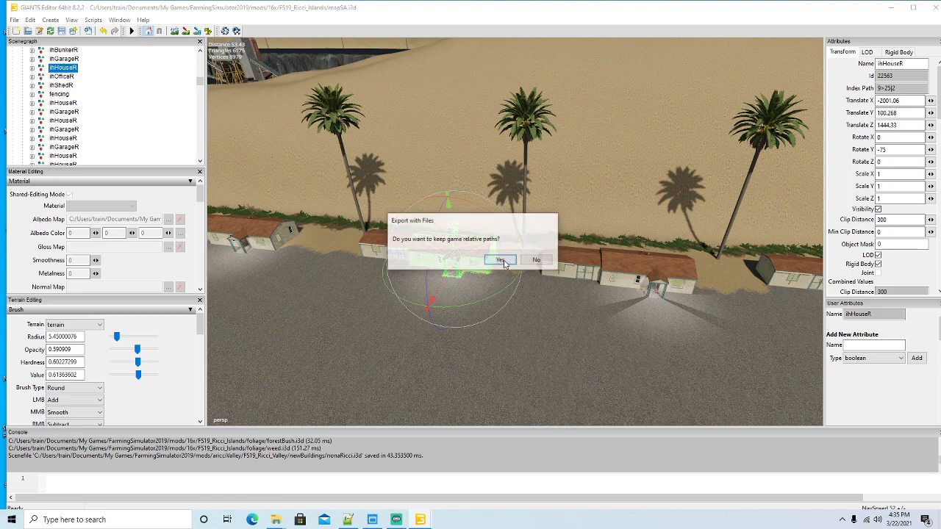
click(503, 263)
Export the ihOfficeR building with files as cabinOffice into the newBuildings folder, using the parent directory structure
drag(538, 339, 524, 286)
scroll(381, 345, down, 3)
scroll(370, 305, up, 1)
scroll(371, 309, up, 2)
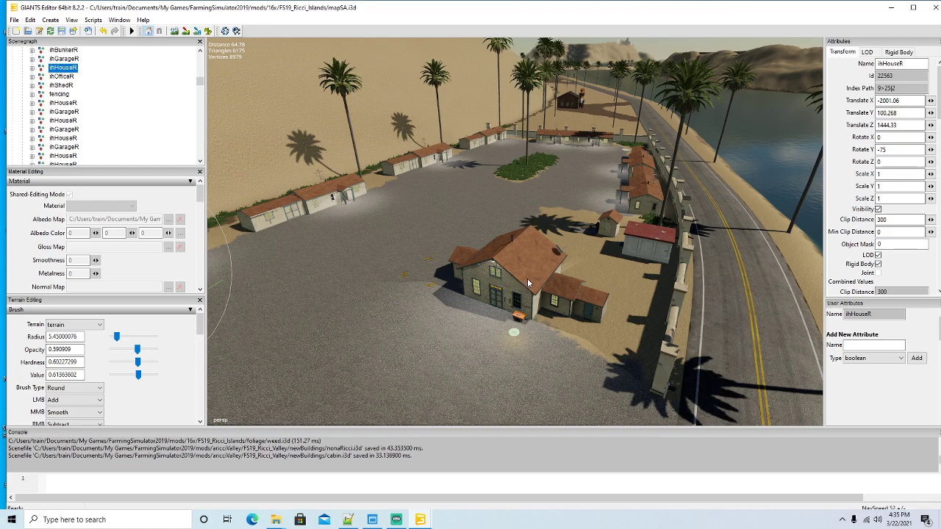
click(527, 281)
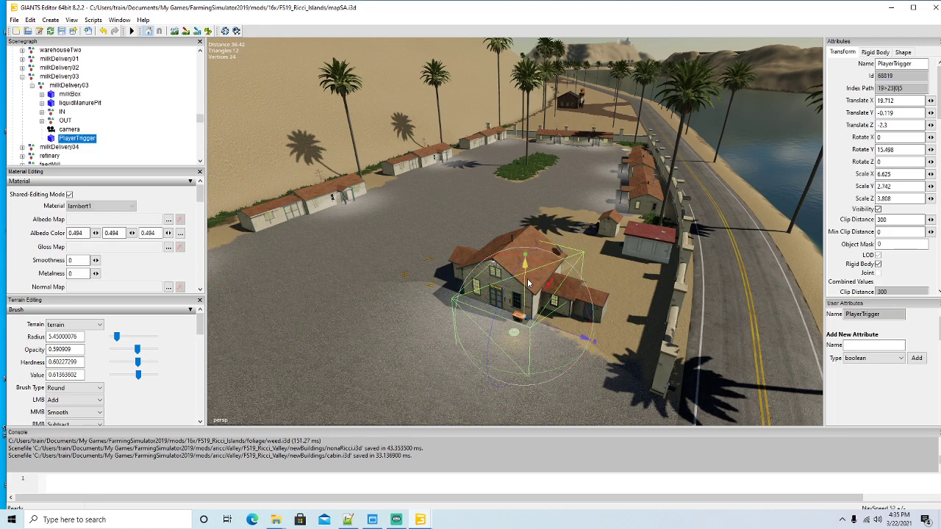
click(475, 259)
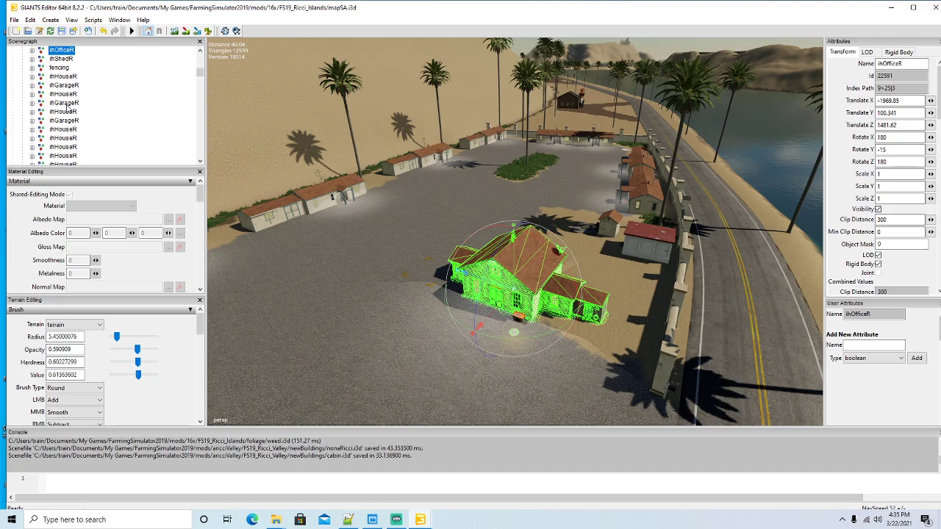
scroll(68, 108, up, 2)
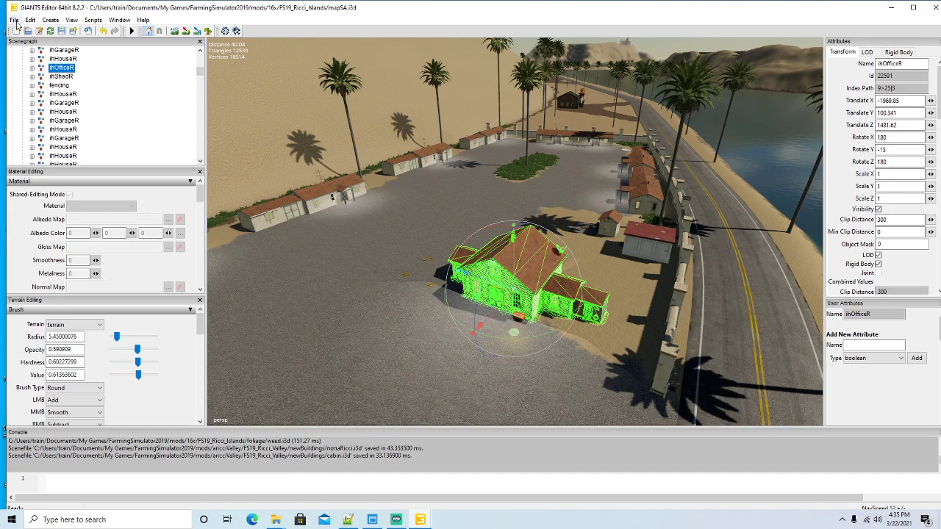
click(14, 20)
click(61, 160)
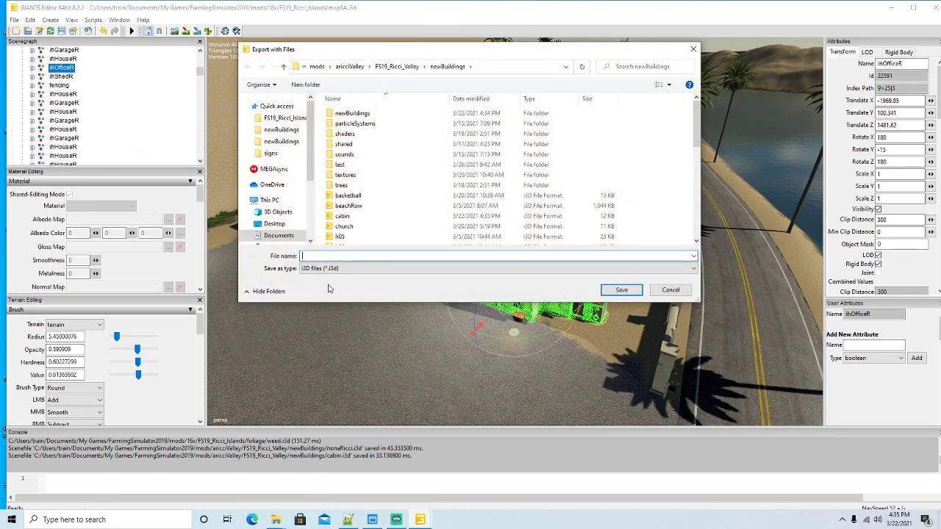
text(ca)
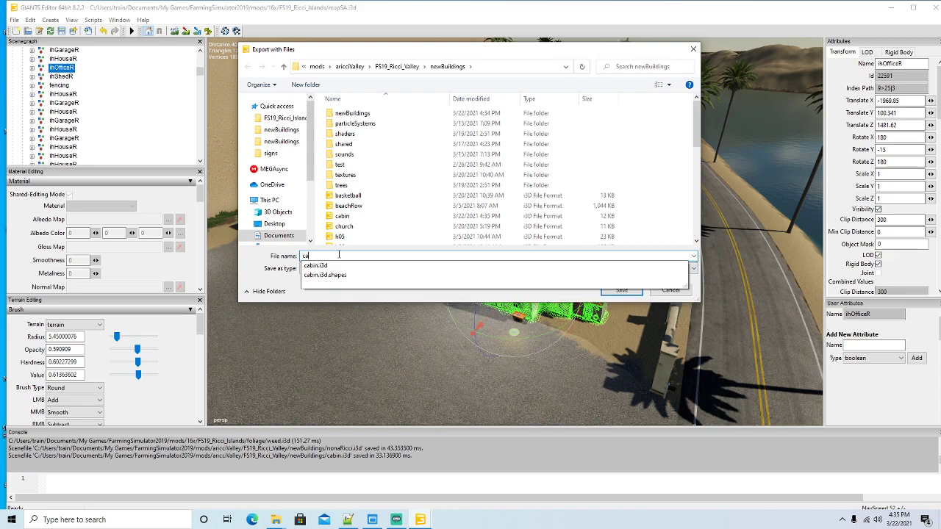
text(bin0)
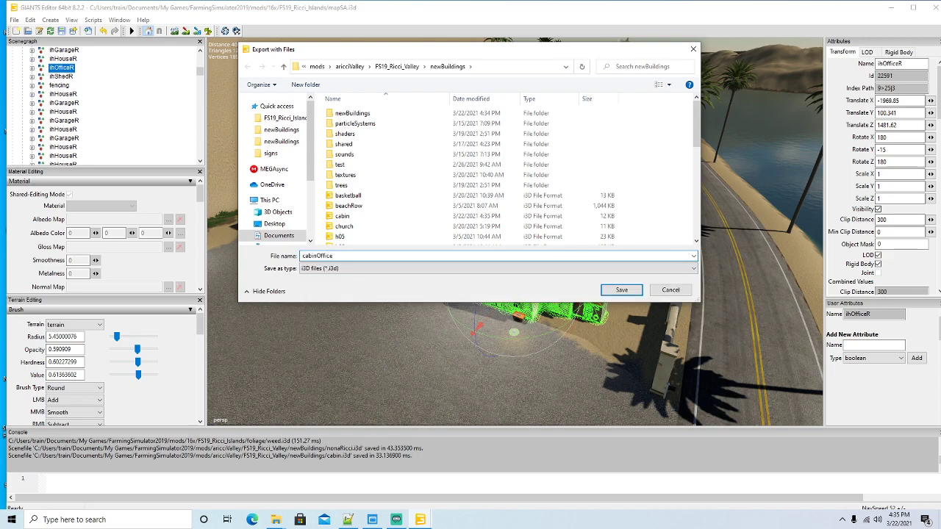
key(Return)
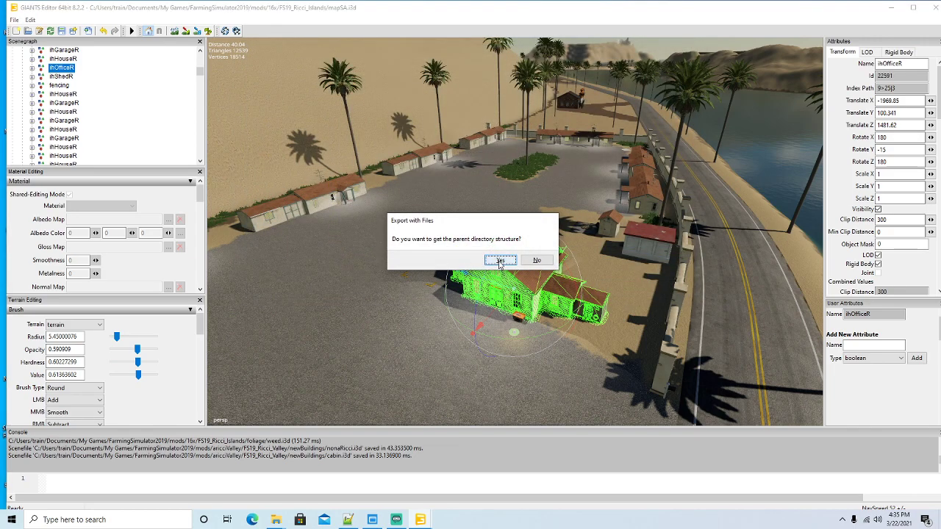
click(500, 261)
Export the ihGarageR building beside the sand slope with files as cabinGarage into newBuildings, using the parent directory structure
drag(320, 257, 315, 262)
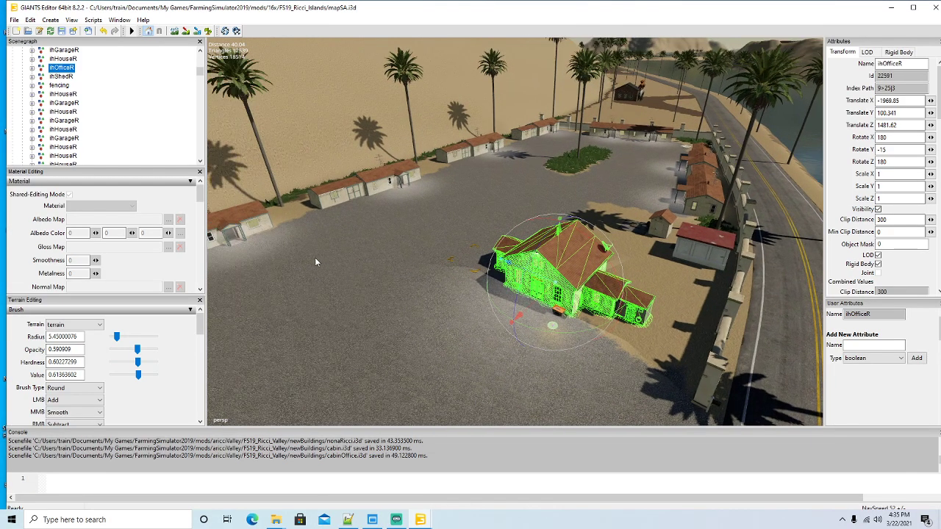
click(329, 188)
click(14, 20)
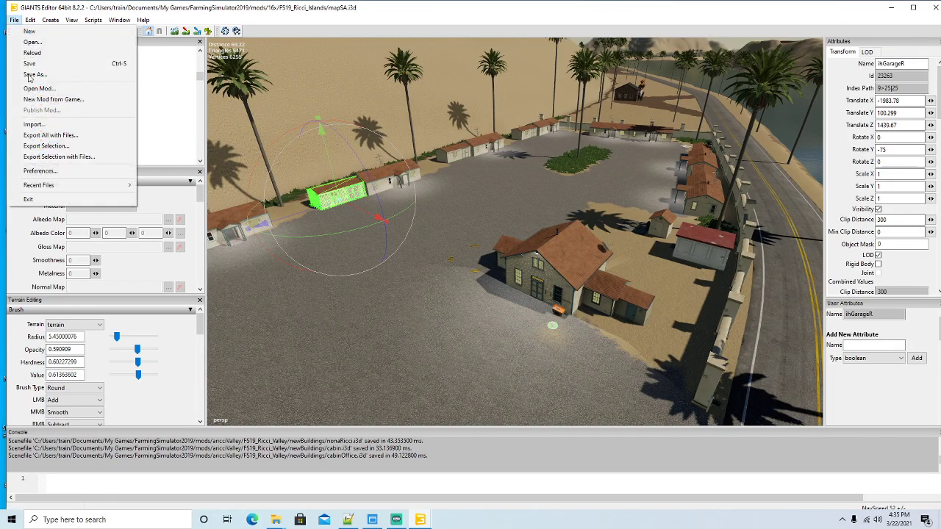
click(59, 158)
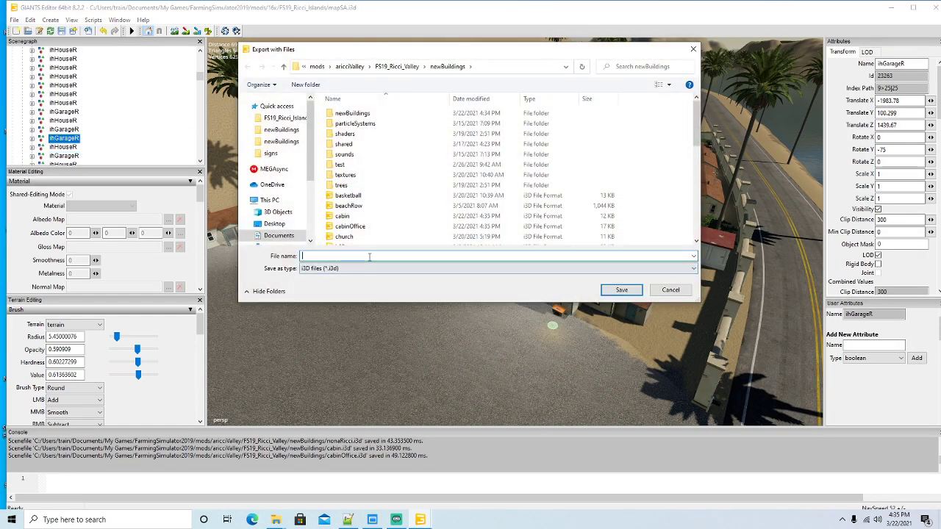
text(cabin)
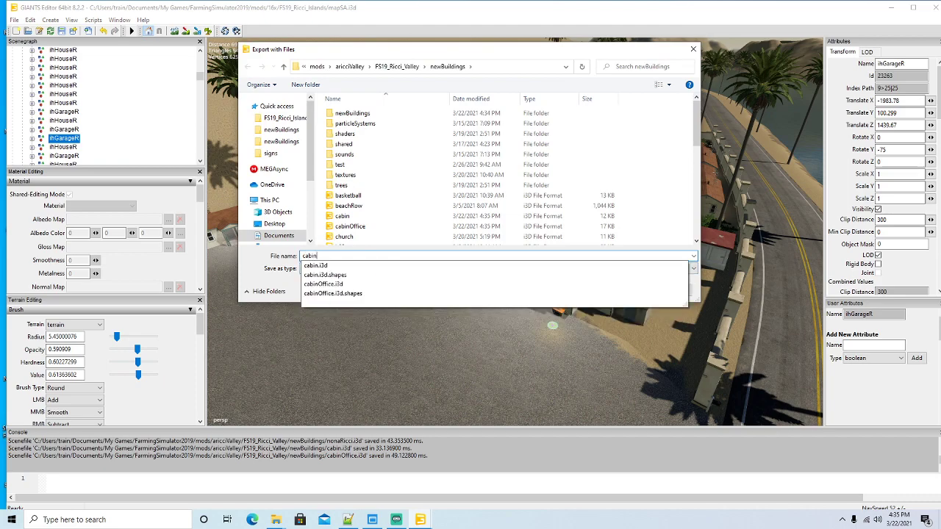
text(Garag)
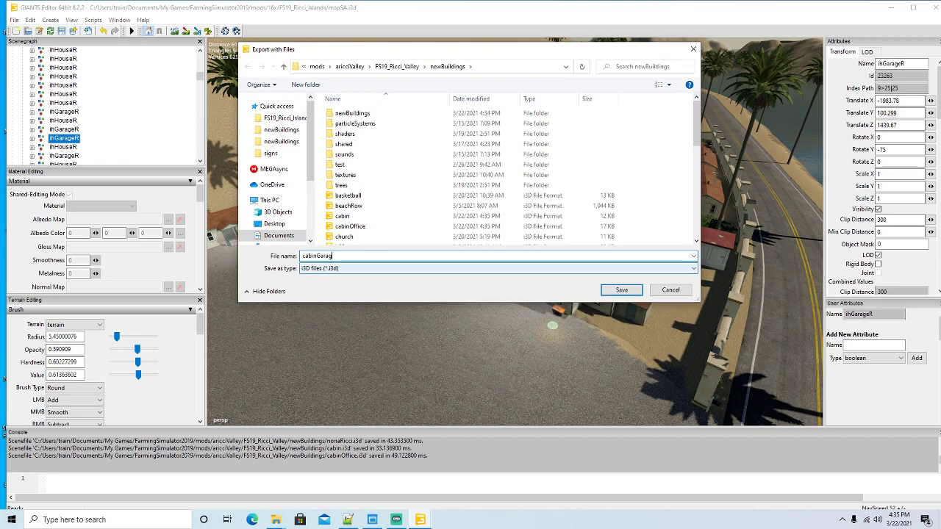
text(e)
key(Return)
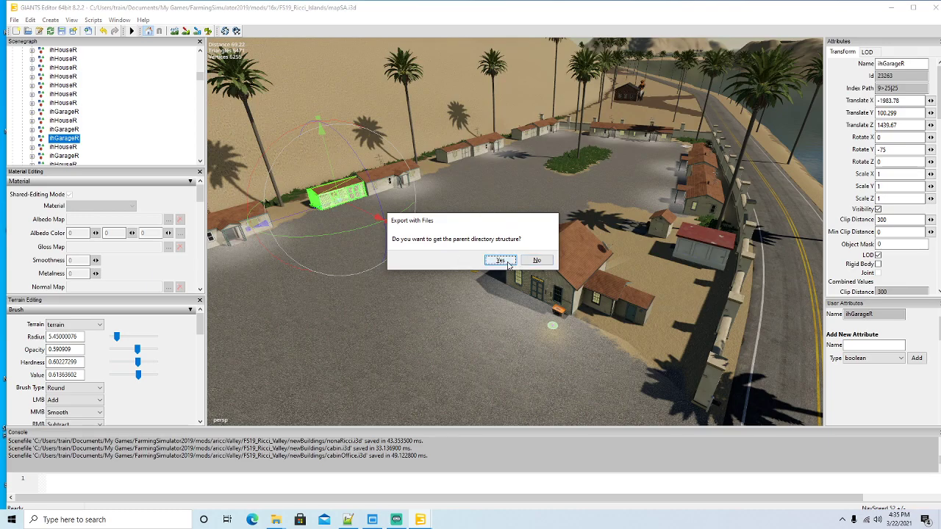
click(501, 261)
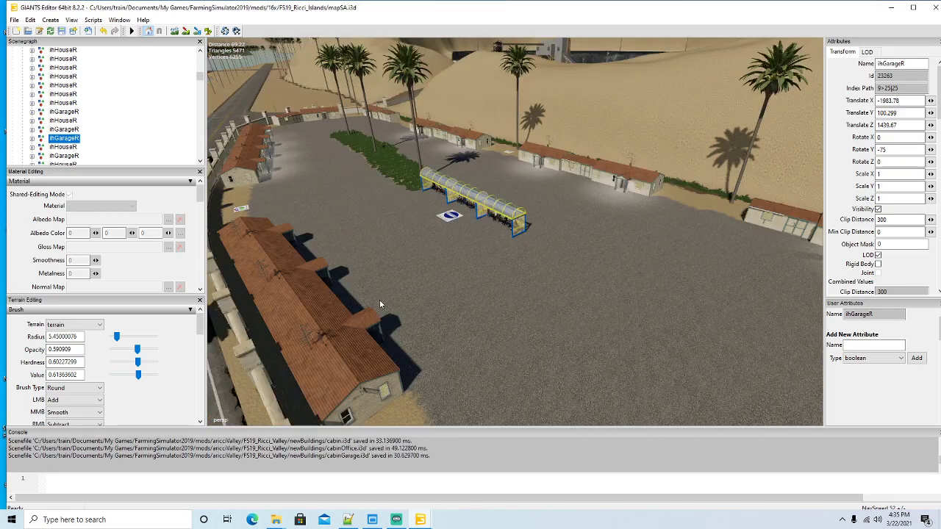
Close the Ricci Islands map without saving, close its folder window and bring the newBuildings folder into view
key(f)
click(936, 7)
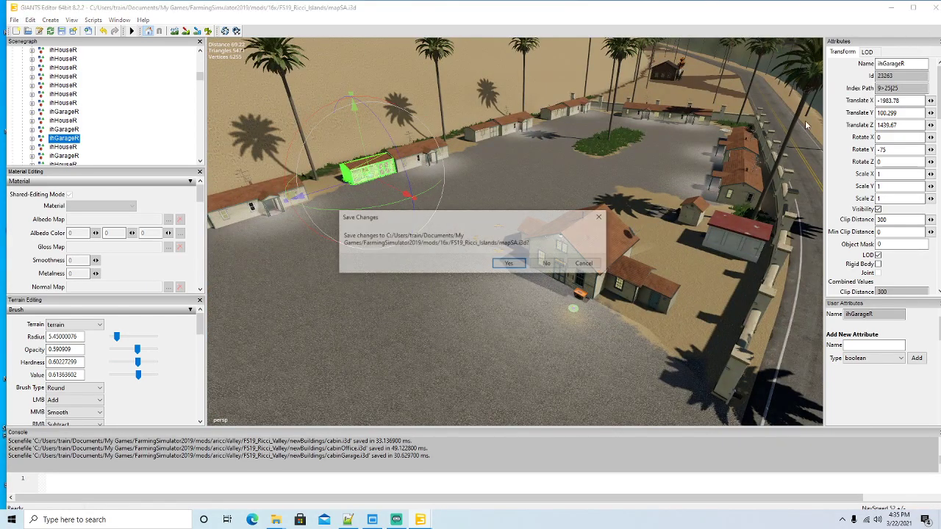
click(549, 264)
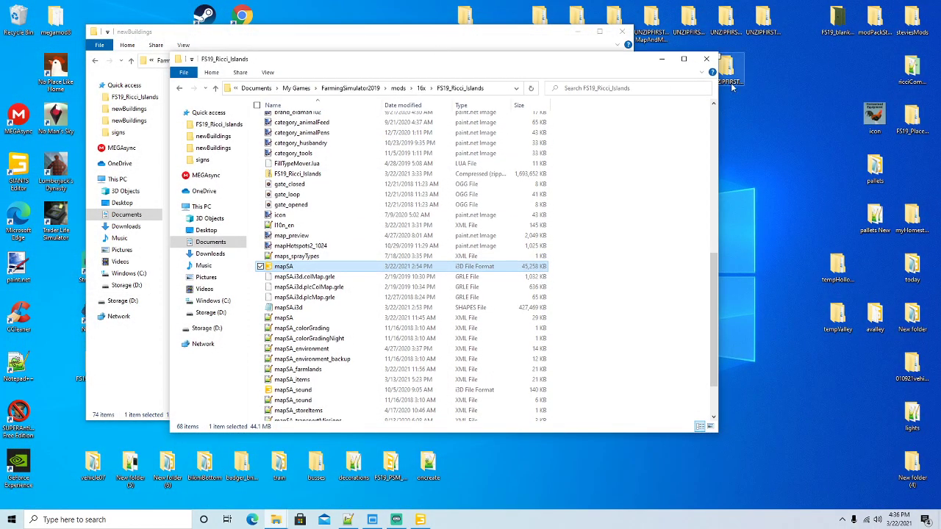
click(708, 62)
drag(461, 34, 582, 39)
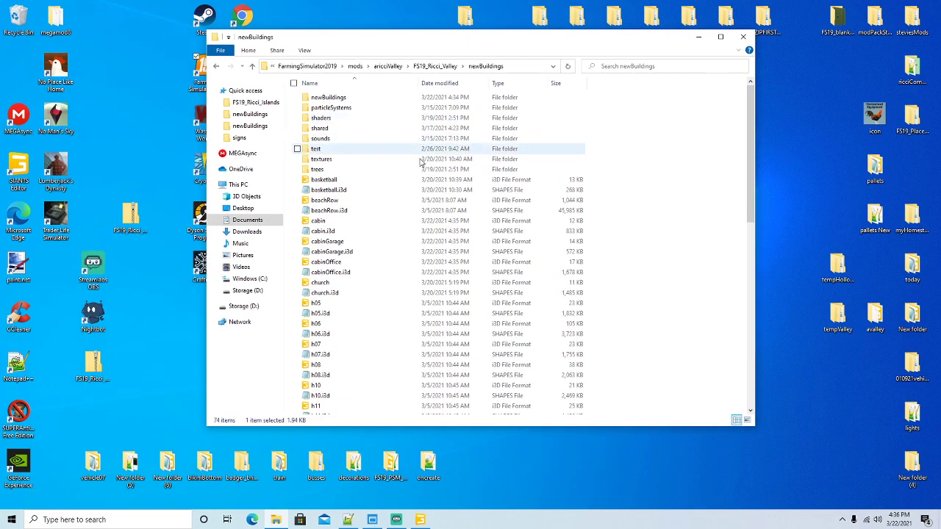
Open cabin.i3d from newBuildings in Notepad++ to check its texture and shader paths, and close the file
scroll(358, 235, down, 4)
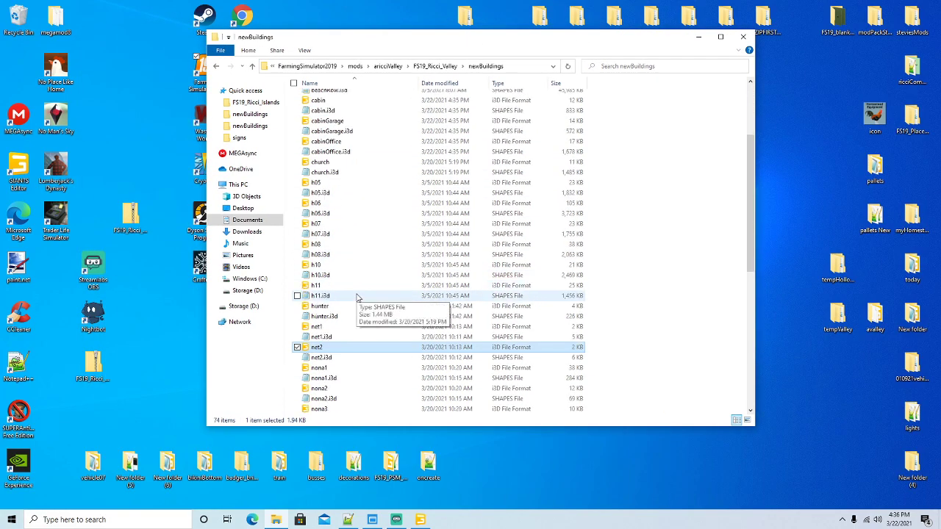
scroll(358, 298, up, 5)
double_click(321, 221)
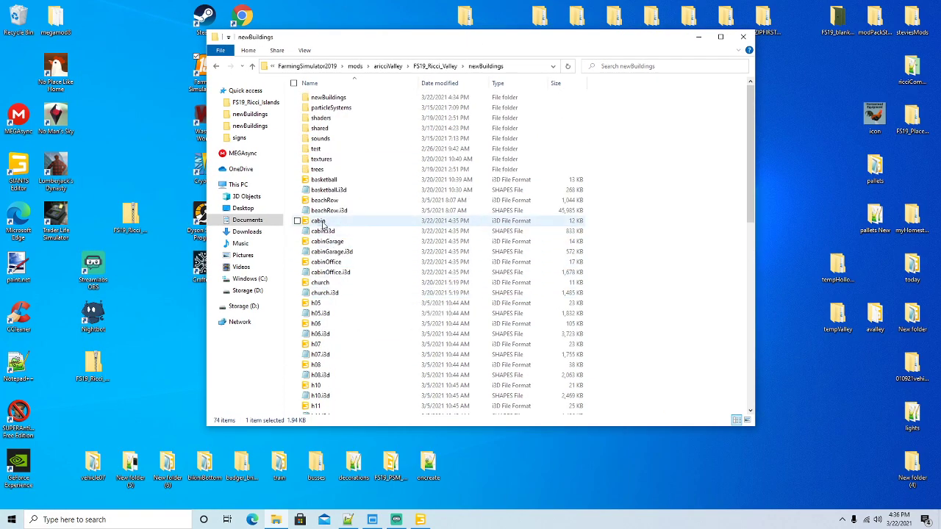
right_click(322, 221)
click(353, 272)
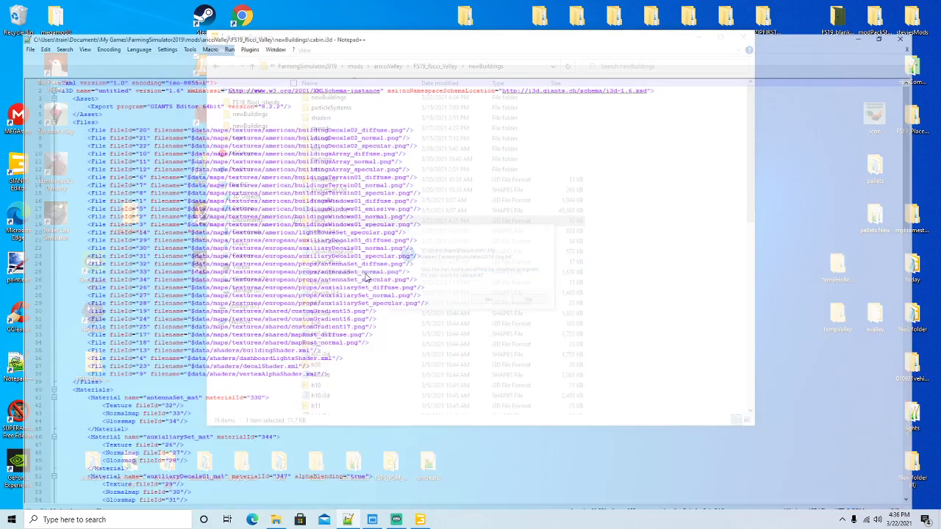
click(482, 303)
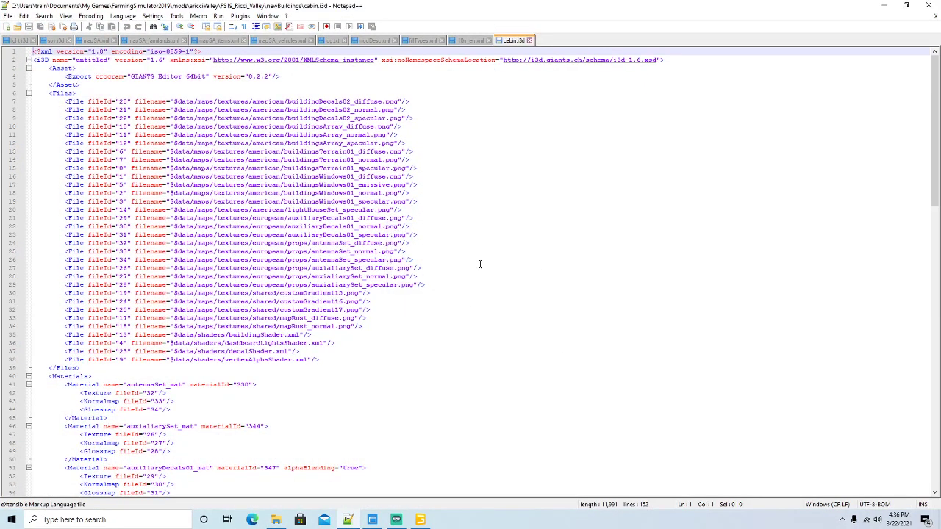
click(530, 40)
click(348, 40)
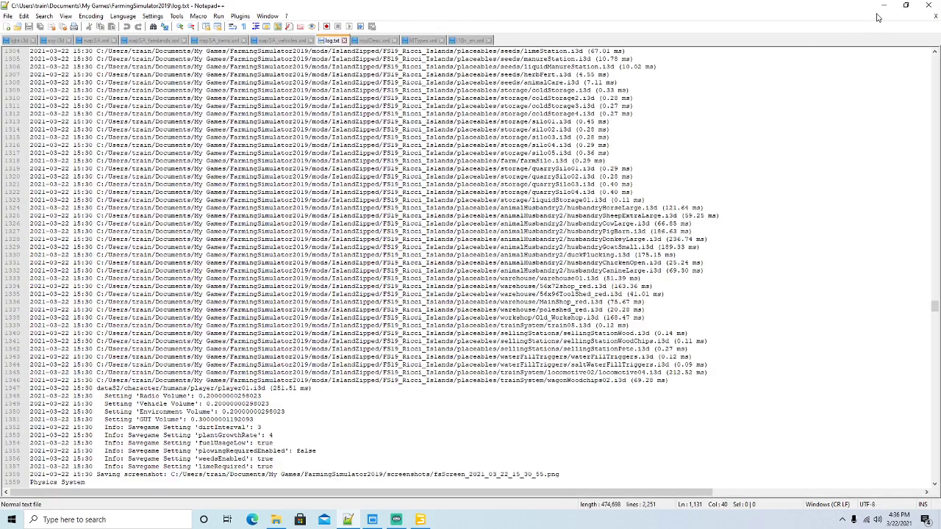
click(884, 5)
Open nonaRicci.i3d in Notepad++ to check its texture paths, keeping it in a smaller window beside the folder
scroll(331, 234, down, 10)
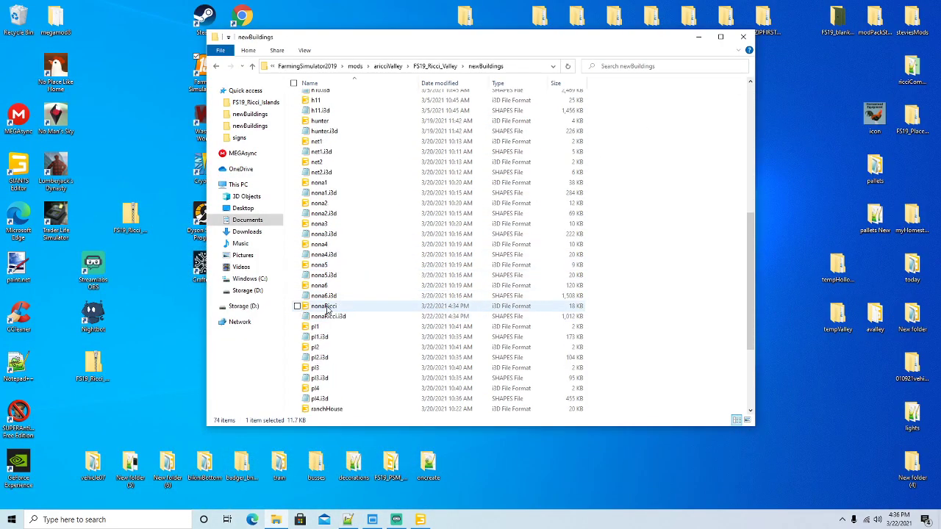
right_click(328, 306)
click(396, 135)
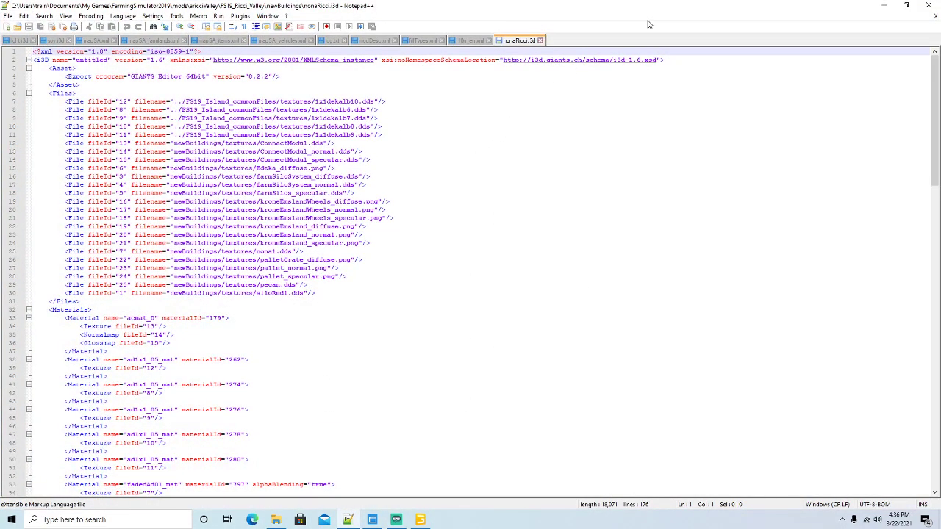
click(905, 6)
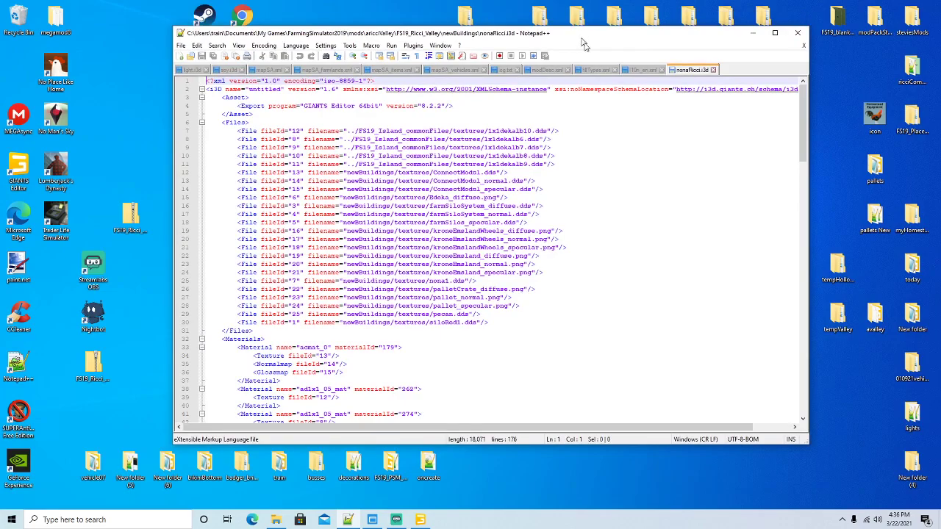
drag(581, 37, 608, 112)
Copy the five textures 1x1dekalb6 to 1x1dekalb10 from the textures folder inside FS19_Island_commonFiles in FS19_Ricci_Valley
click(483, 50)
click(436, 66)
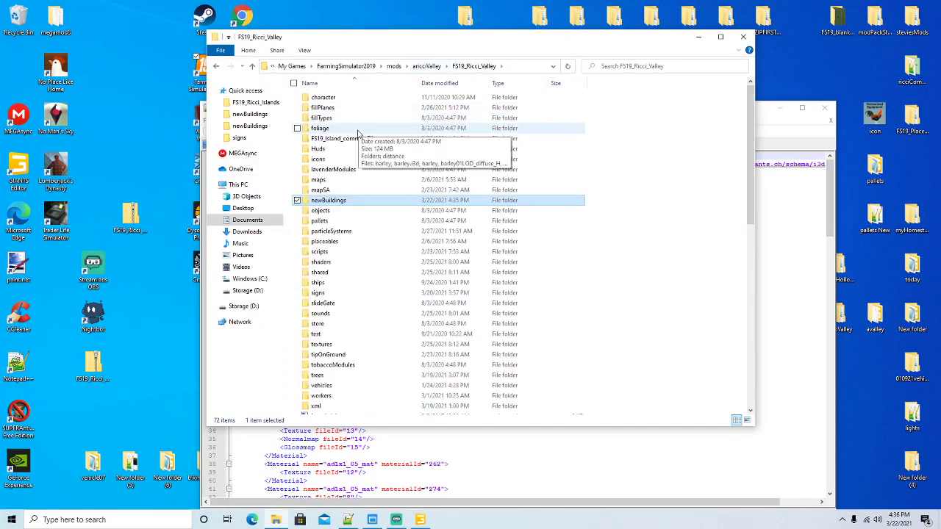
double_click(352, 140)
double_click(322, 107)
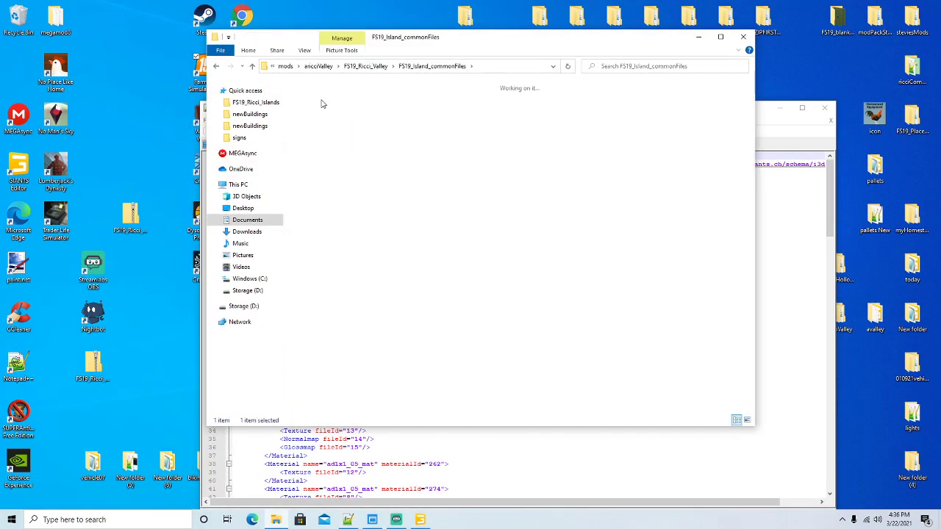
ctrl+click(370, 110)
ctrl+click(428, 110)
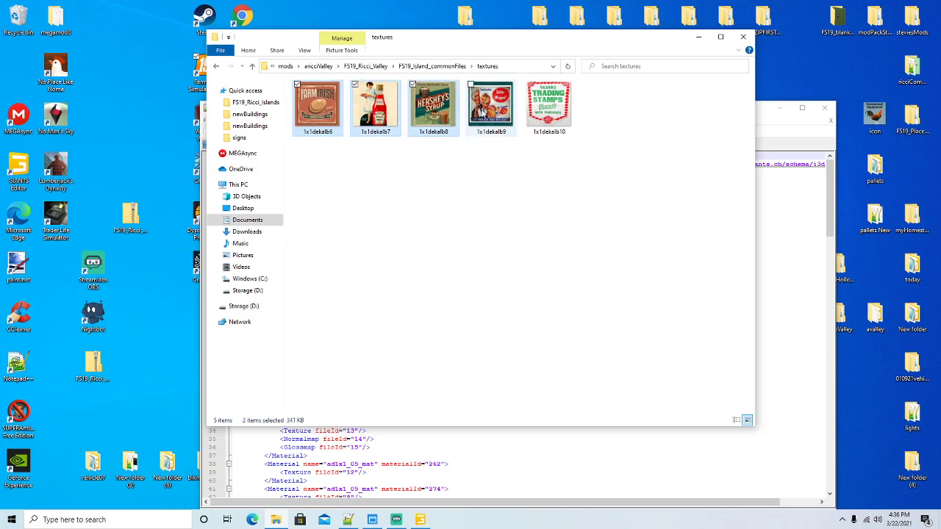
ctrl+click(487, 110)
right_click(546, 116)
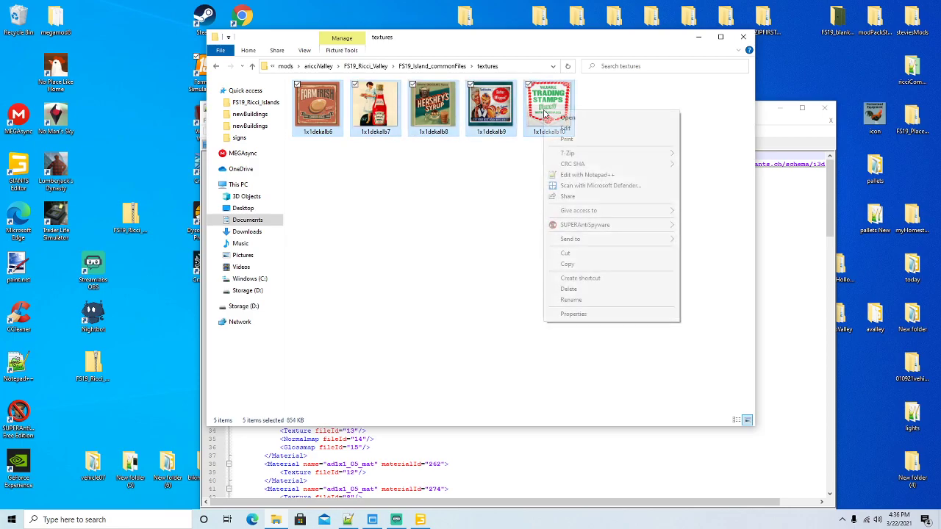
click(566, 266)
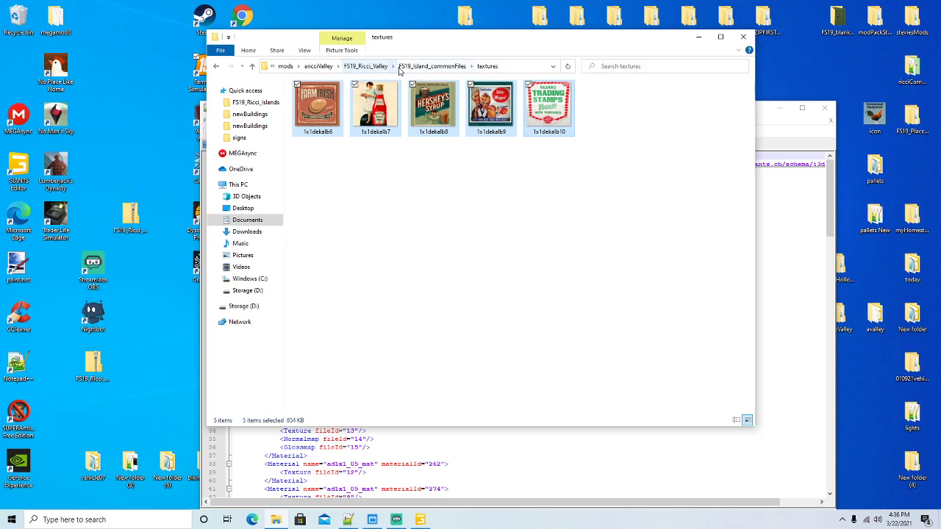
Paste the copied 1x1dekalb textures into the textures folder of newBuildings in FS19_Ricci_Valley
click(365, 66)
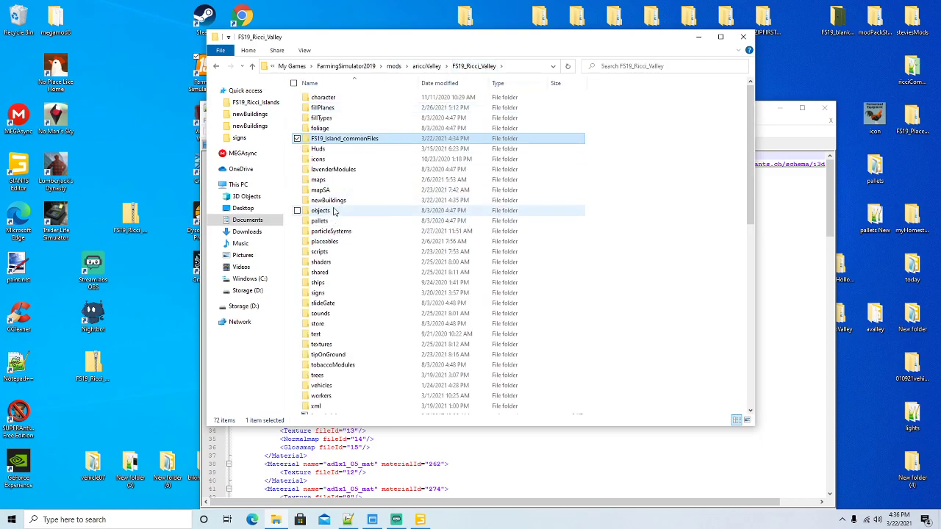
double_click(329, 200)
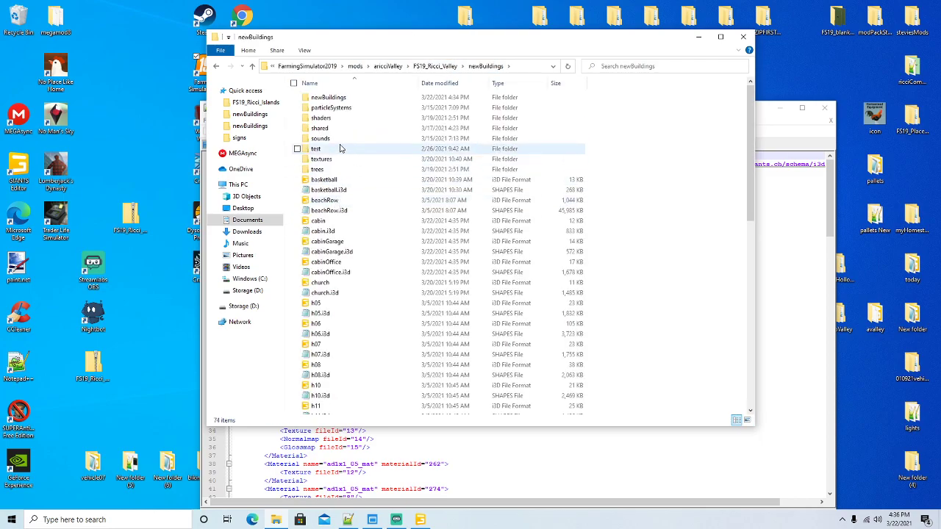
double_click(325, 160)
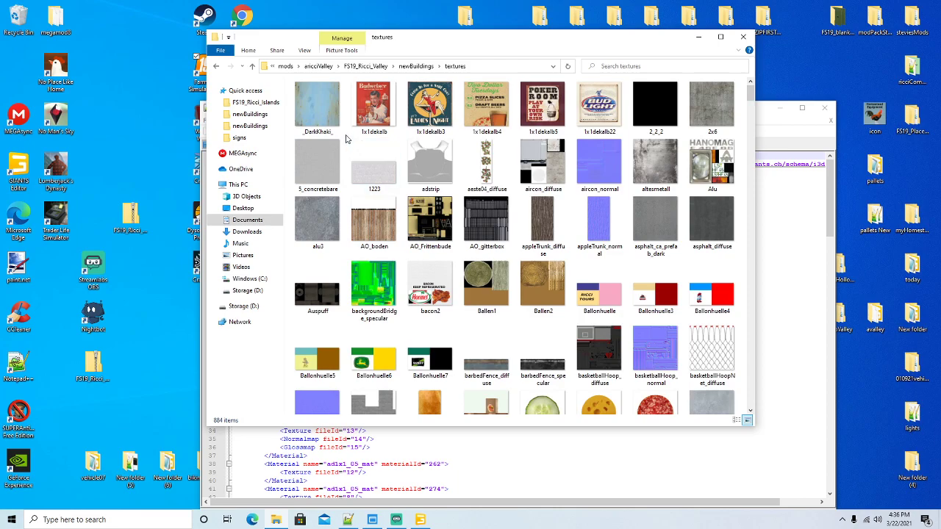
right_click(346, 139)
click(359, 207)
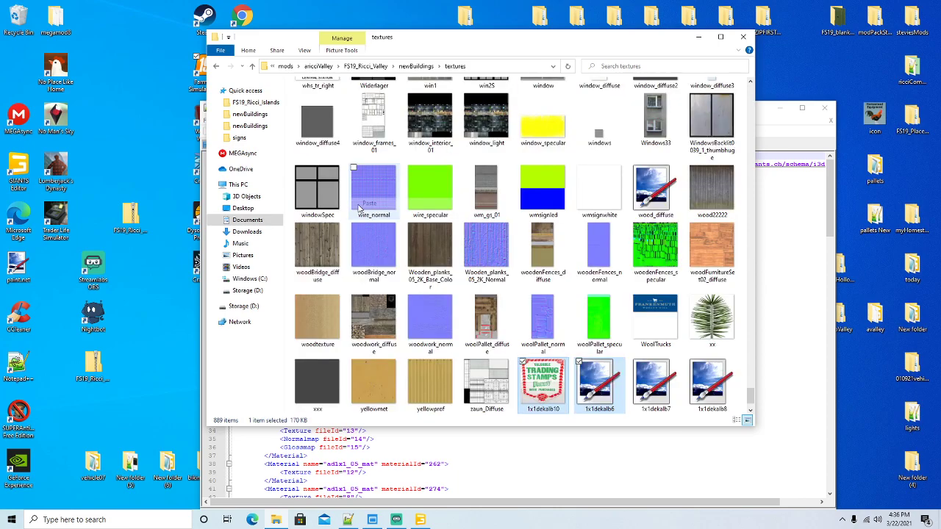
Check the FS19_Island_commonFiles folder in FS19_Ricci_Valley and delete it
click(383, 66)
double_click(358, 143)
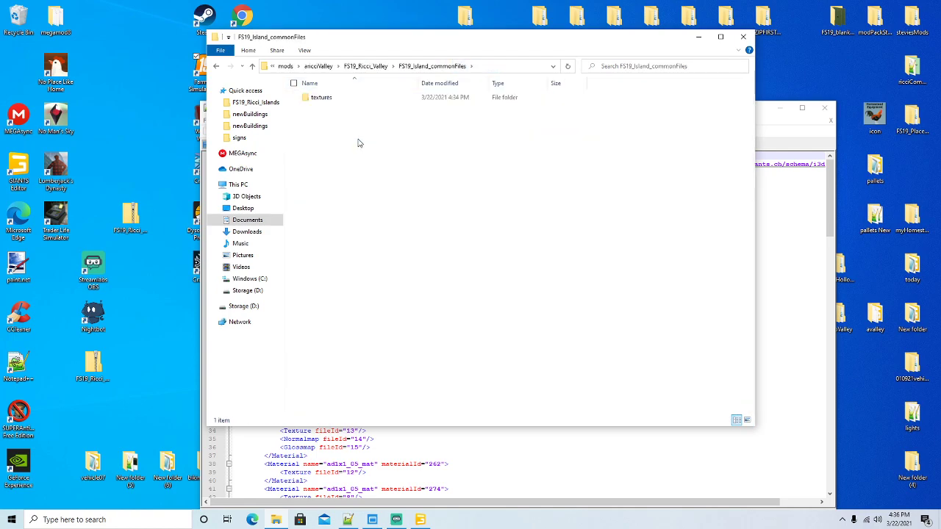
double_click(324, 98)
click(216, 66)
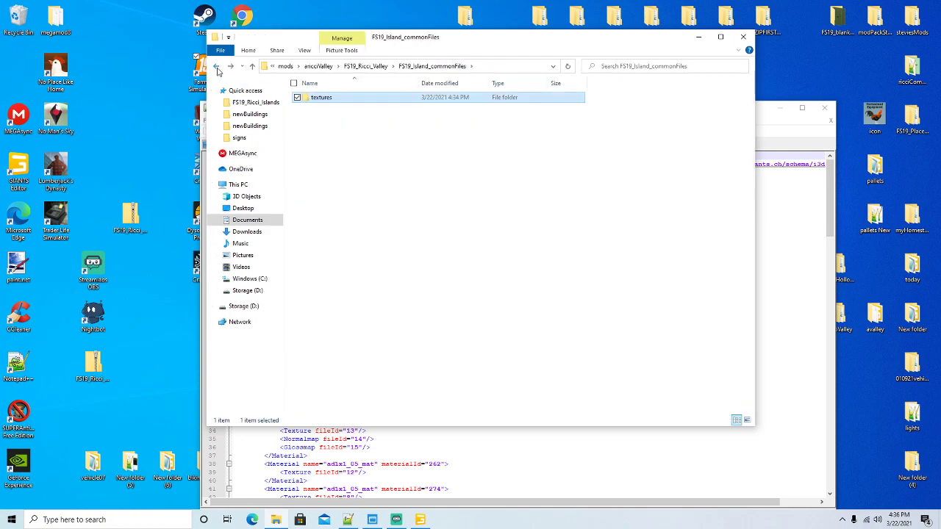
click(216, 66)
right_click(334, 139)
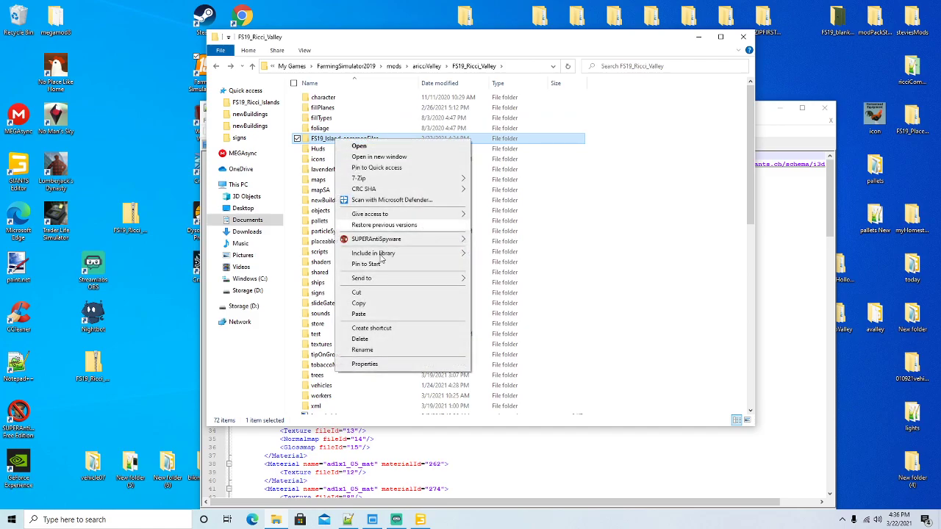
click(363, 339)
In nonaRicci.i3d, replace each "../FS19_Island_commonFiles/textures" path with "textures" and save the file
click(788, 120)
drag(705, 118, 682, 95)
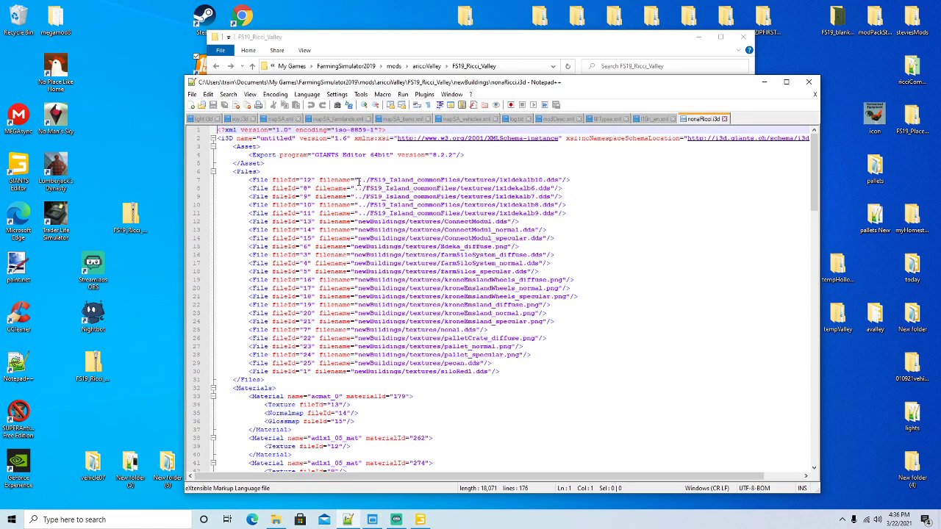
drag(358, 179, 465, 179)
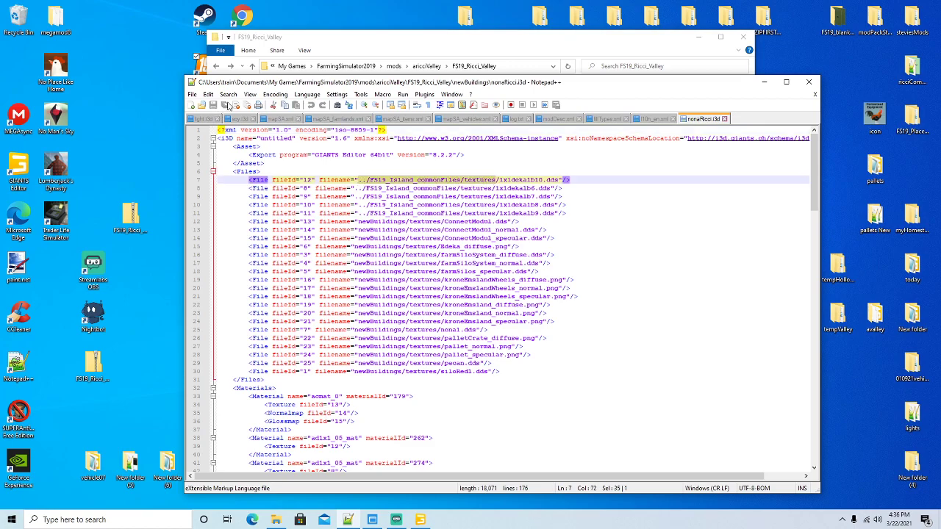
click(228, 94)
click(241, 193)
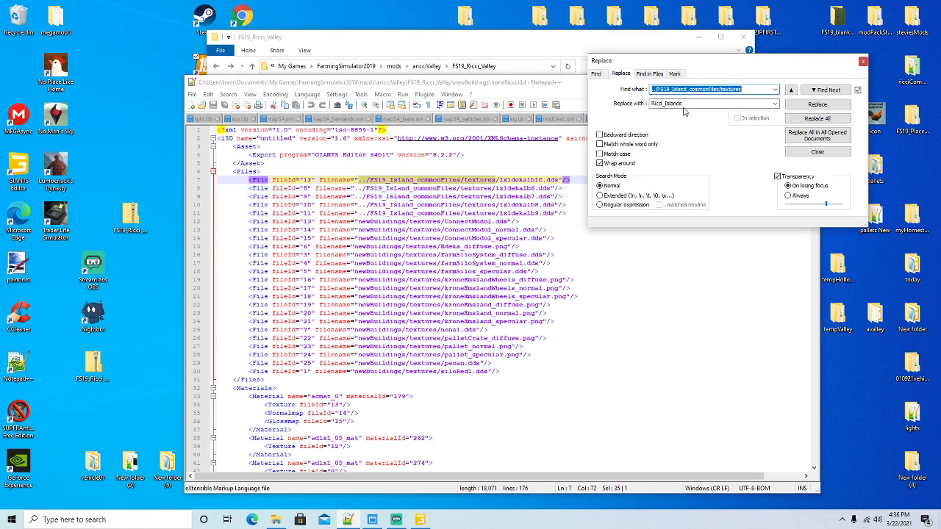
key(Tab)
text(f)
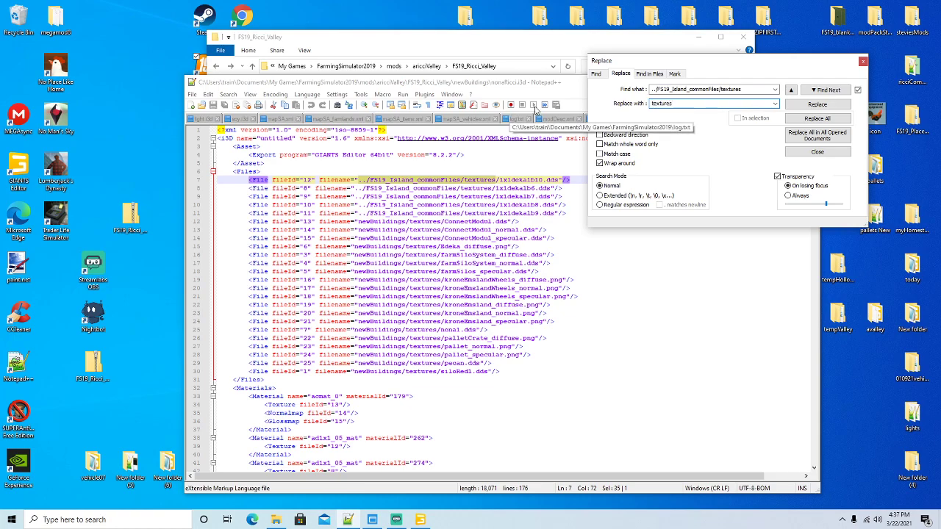
click(808, 105)
click(811, 104)
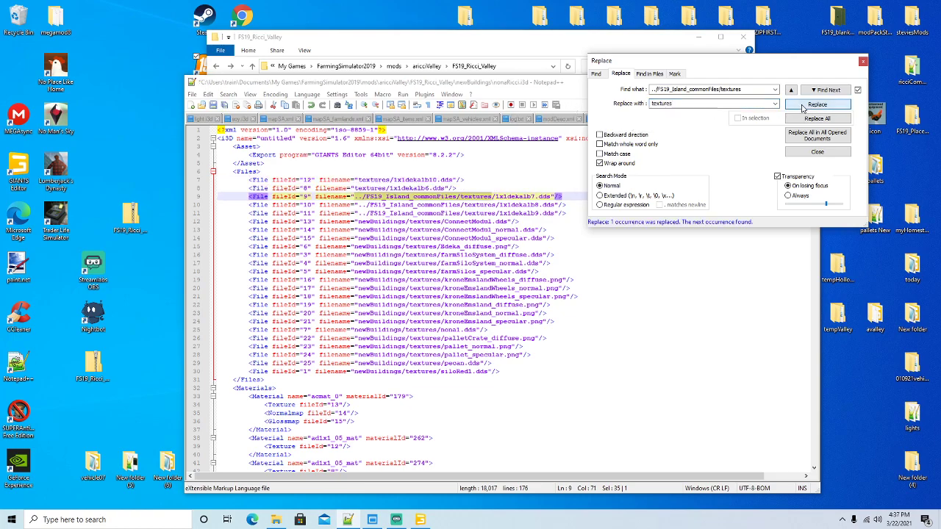
click(813, 104)
click(816, 104)
click(819, 103)
click(863, 61)
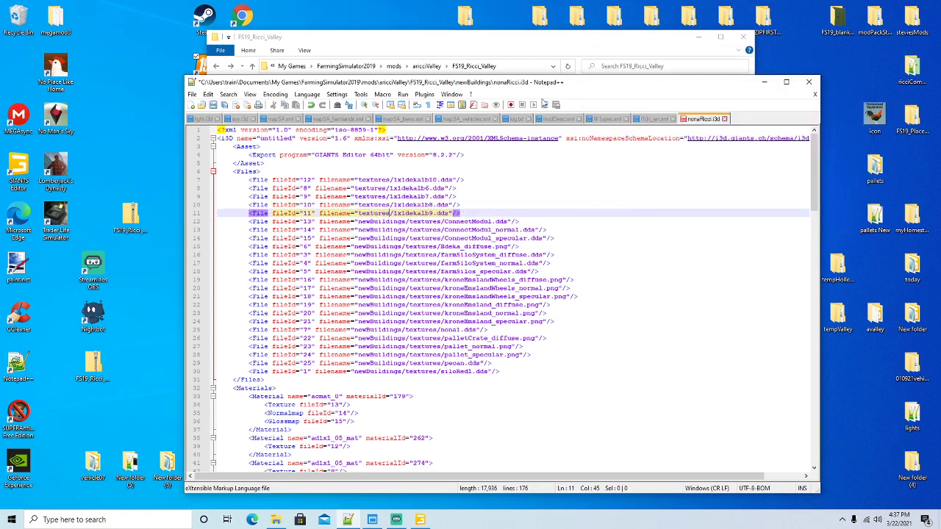
click(213, 105)
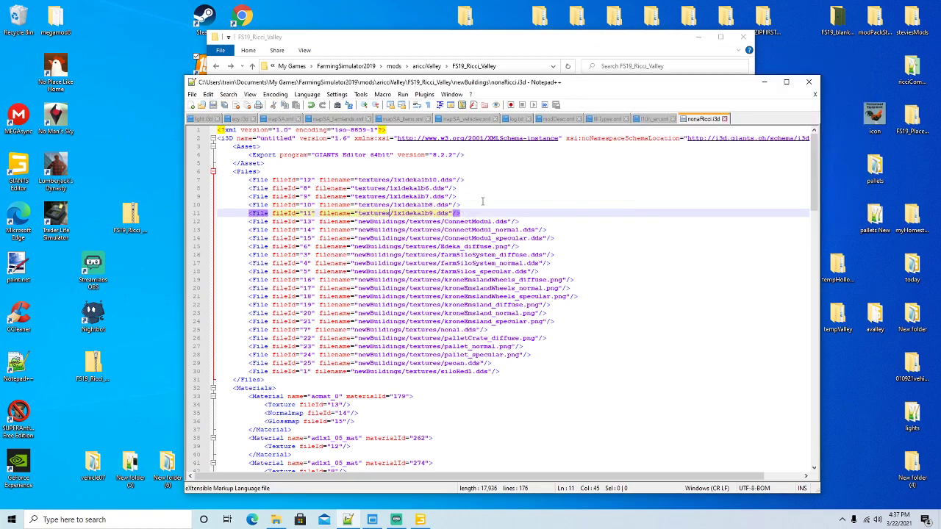
Copy all textures from the textures folder of the newBuildings folder nested inside newBuildings in FS19_Ricci_Valley
click(534, 47)
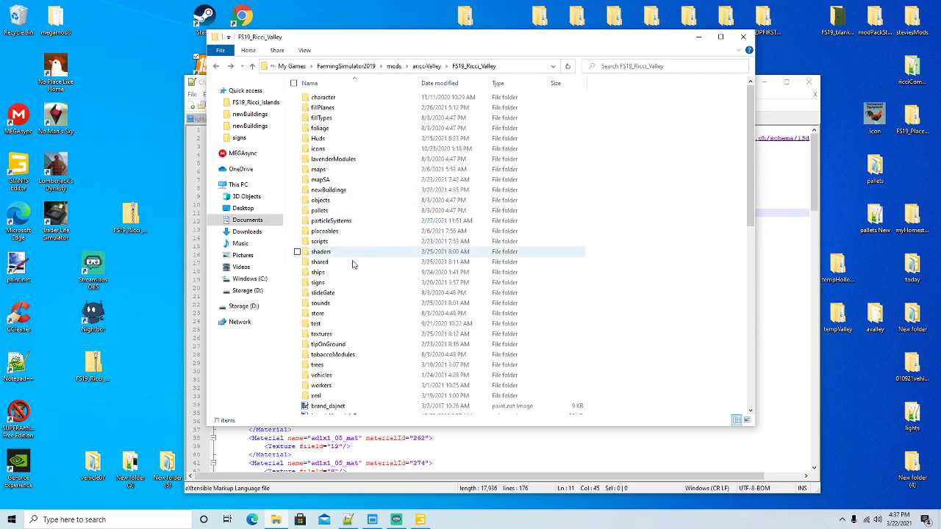
double_click(337, 193)
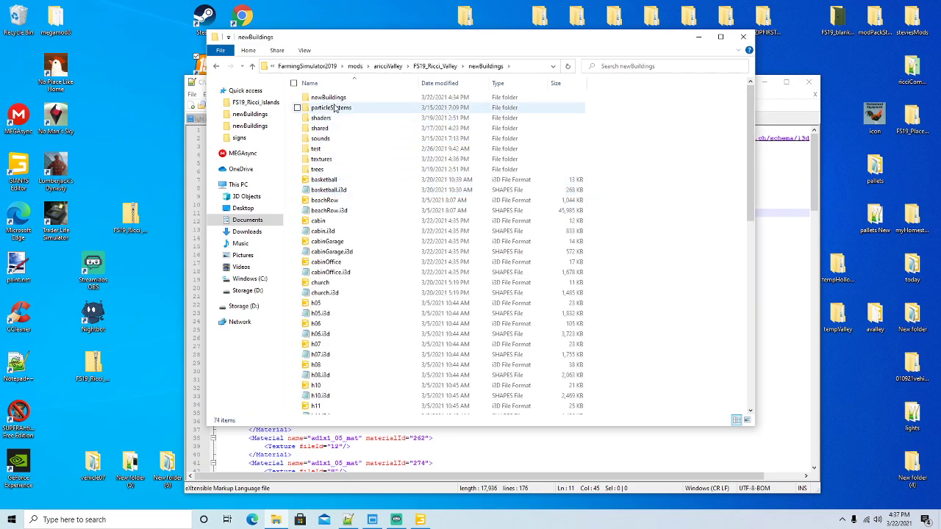
double_click(332, 97)
double_click(323, 102)
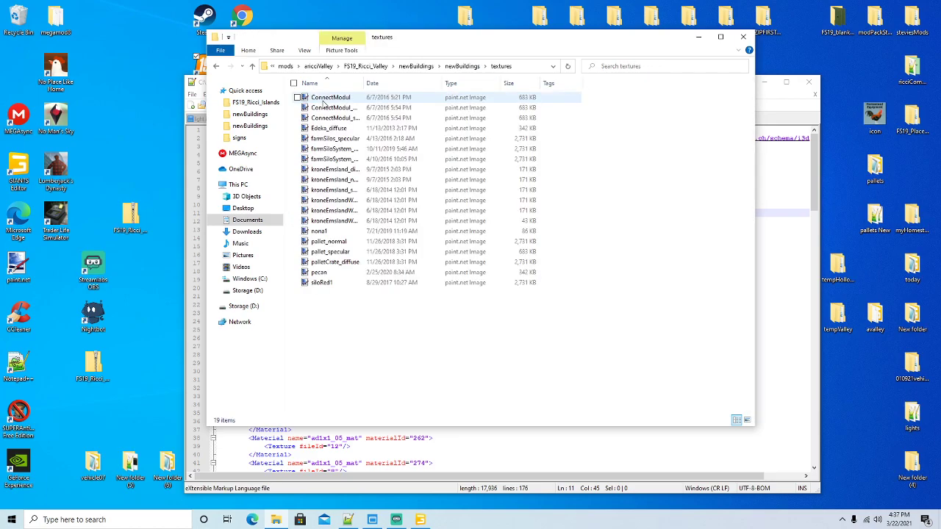
click(294, 83)
right_click(342, 129)
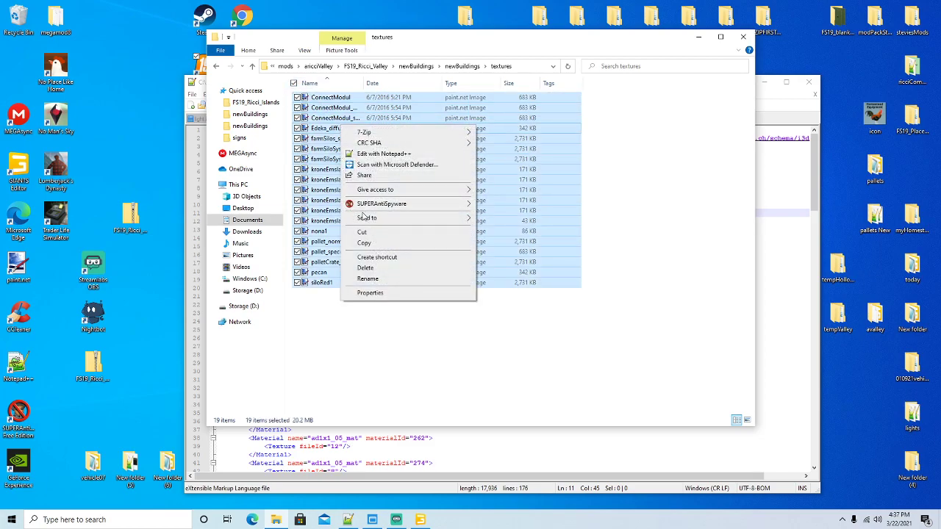
click(365, 244)
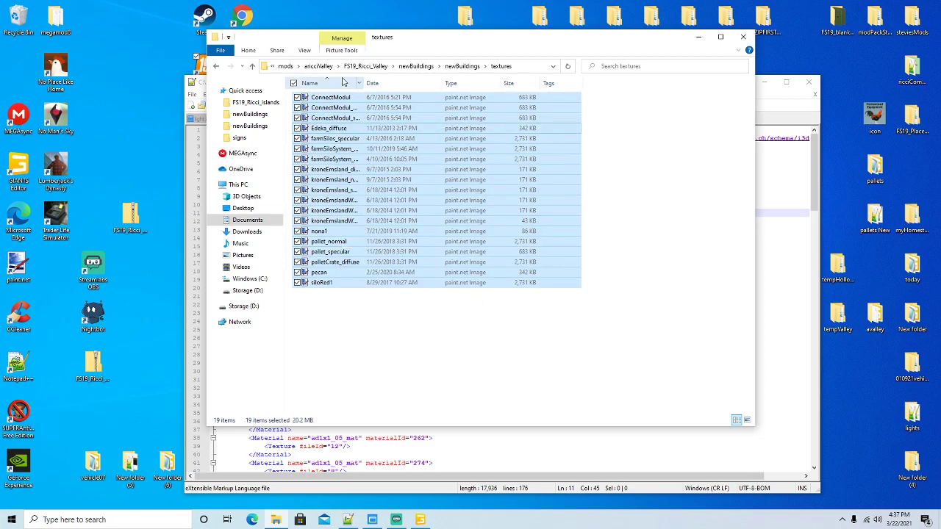
Paste the copied textures into the main newBuildings textures folder, keeping the existing files where names conflict
click(416, 66)
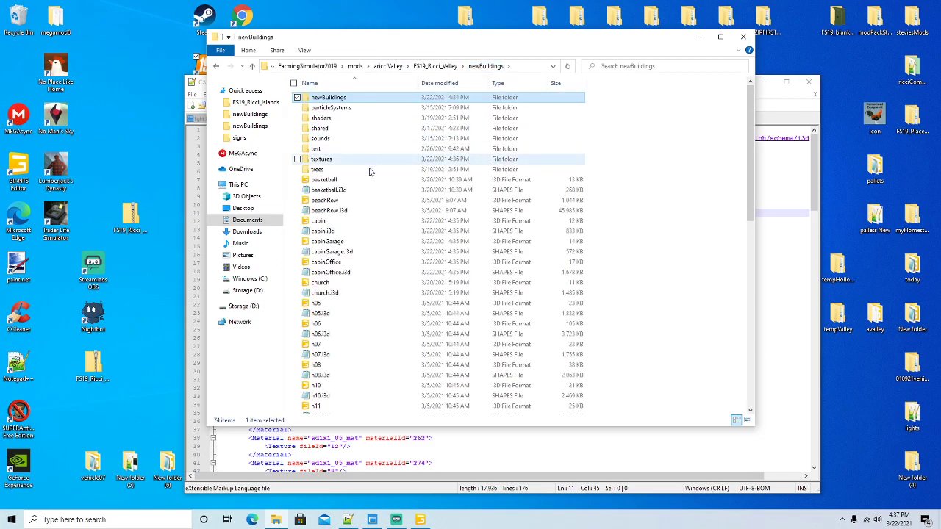
double_click(327, 160)
right_click(403, 142)
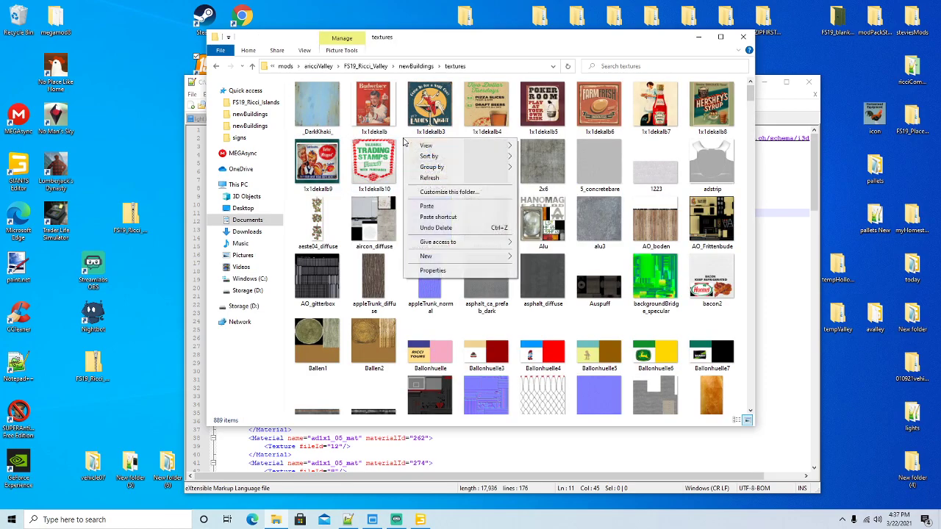
click(422, 208)
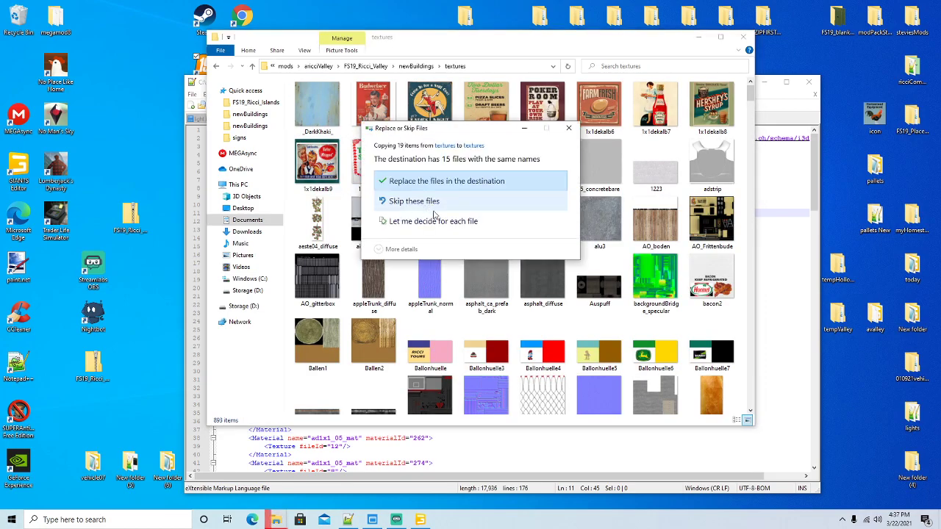
click(535, 221)
drag(595, 221, 595, 358)
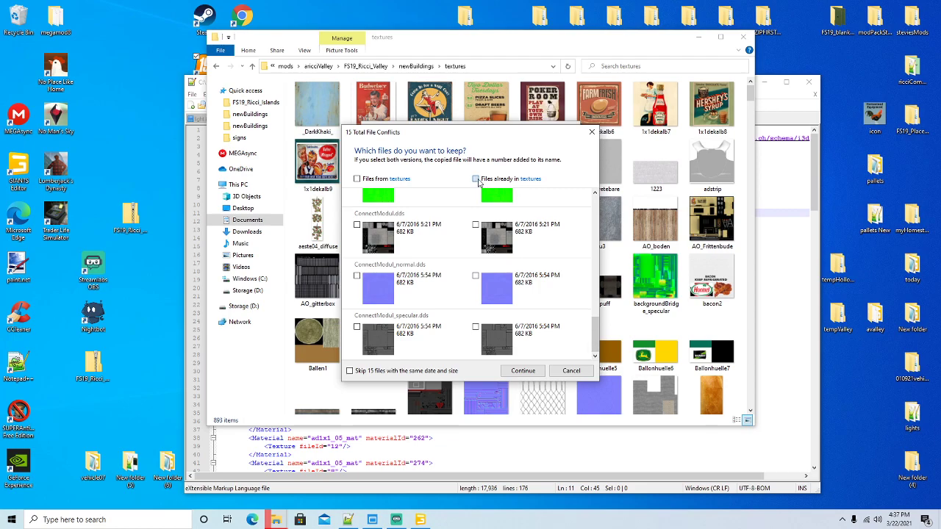
click(523, 370)
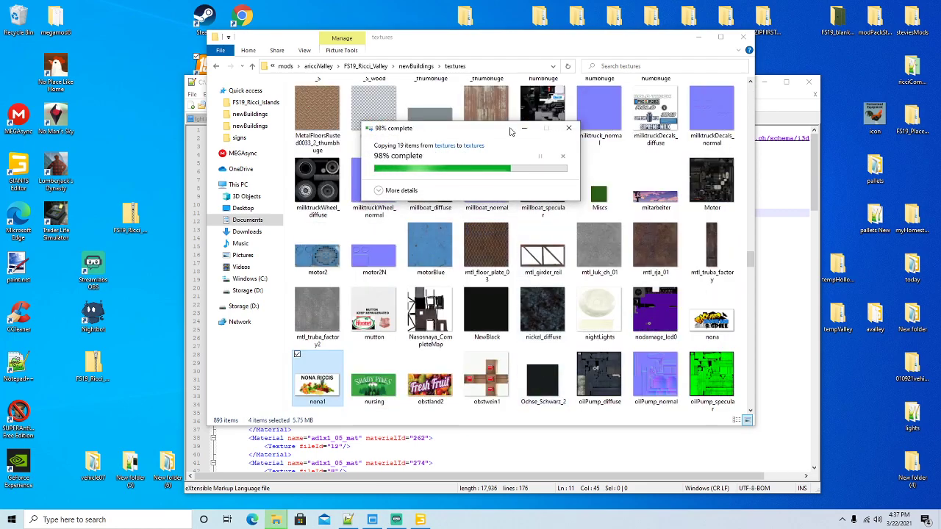
Delete the nested newBuildings folder from the main newBuildings folder
click(415, 66)
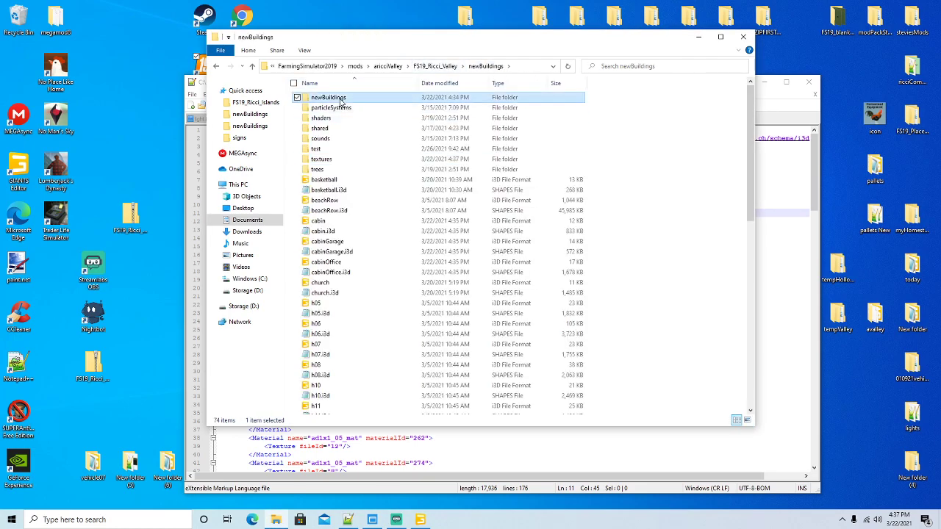
right_click(341, 100)
click(364, 300)
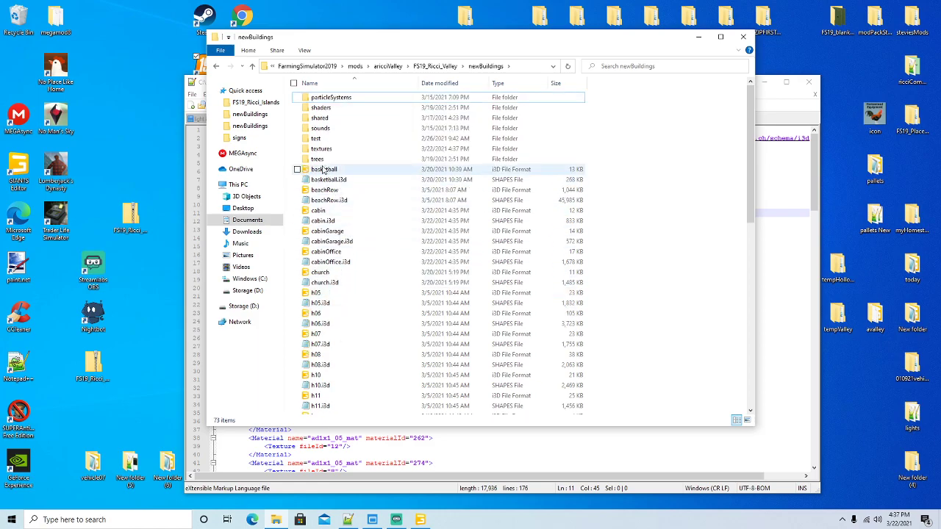
click(321, 151)
In nonaRicci.i3d, replace every "newBuildings/textures" path with "textures", save and close the file, and minimize Notepad++
click(772, 104)
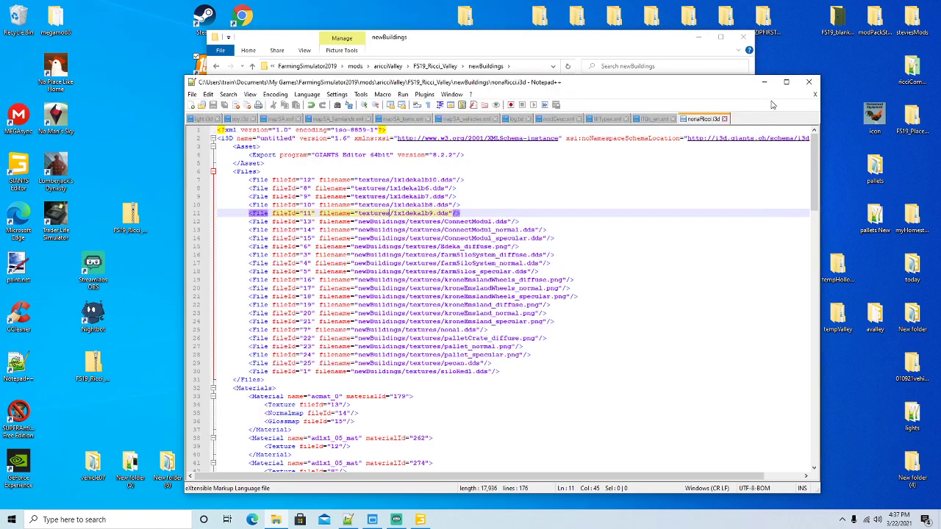
drag(360, 221, 363, 221)
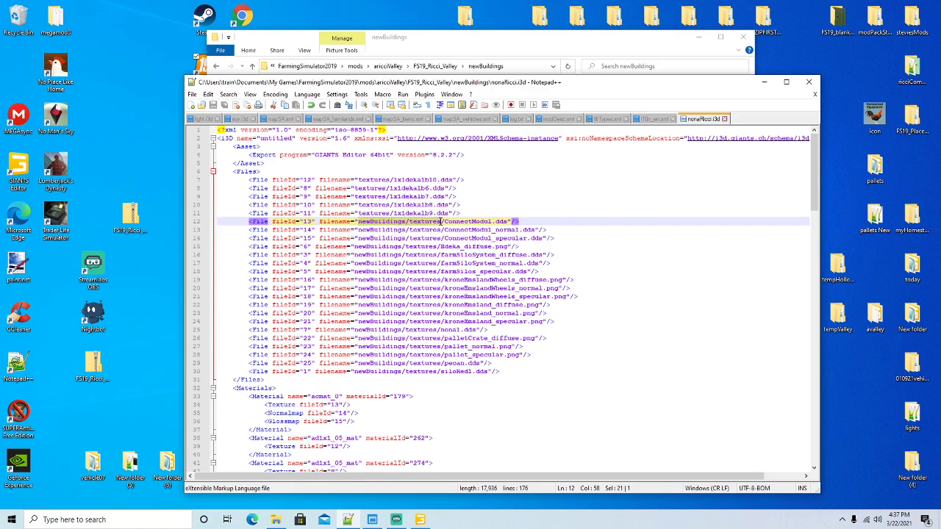
click(229, 94)
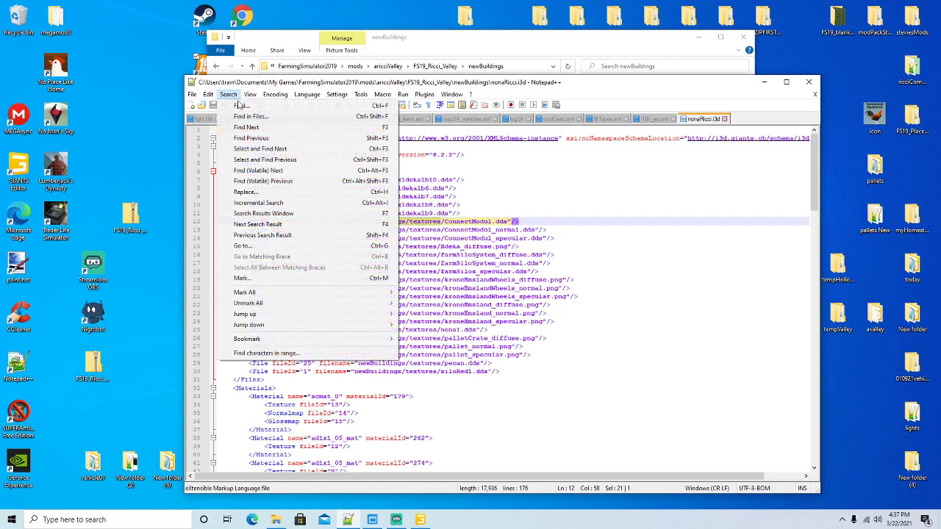
click(253, 189)
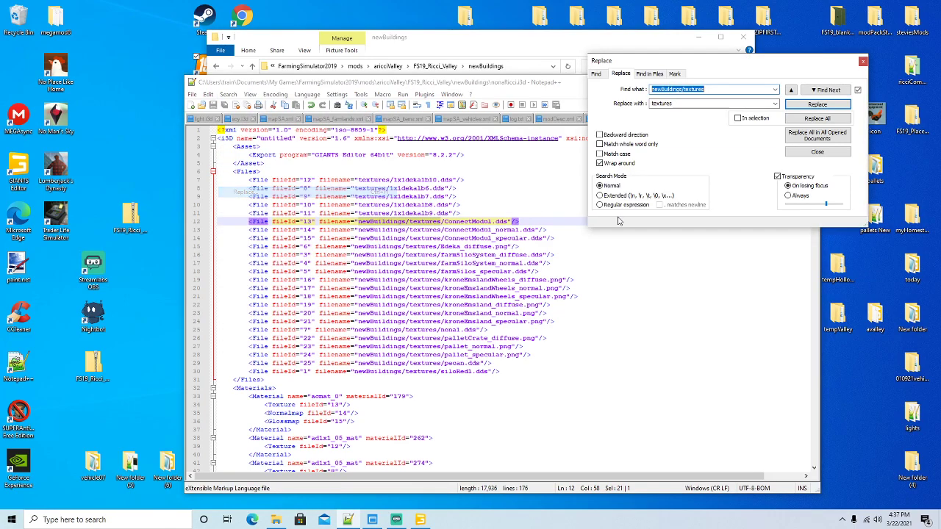
click(816, 105)
click(816, 104)
click(816, 105)
click(816, 104)
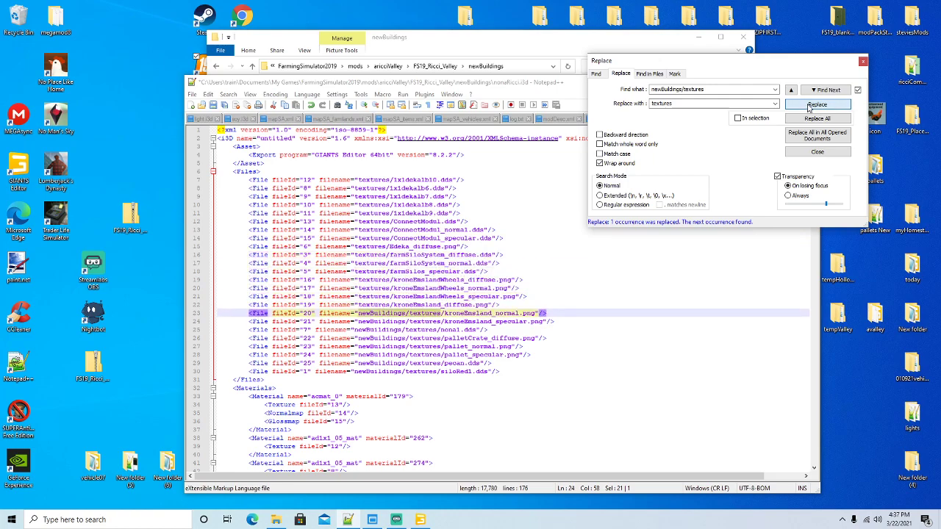
click(812, 105)
click(813, 105)
click(812, 105)
click(812, 105)
click(812, 105)
click(812, 105)
click(813, 105)
click(812, 106)
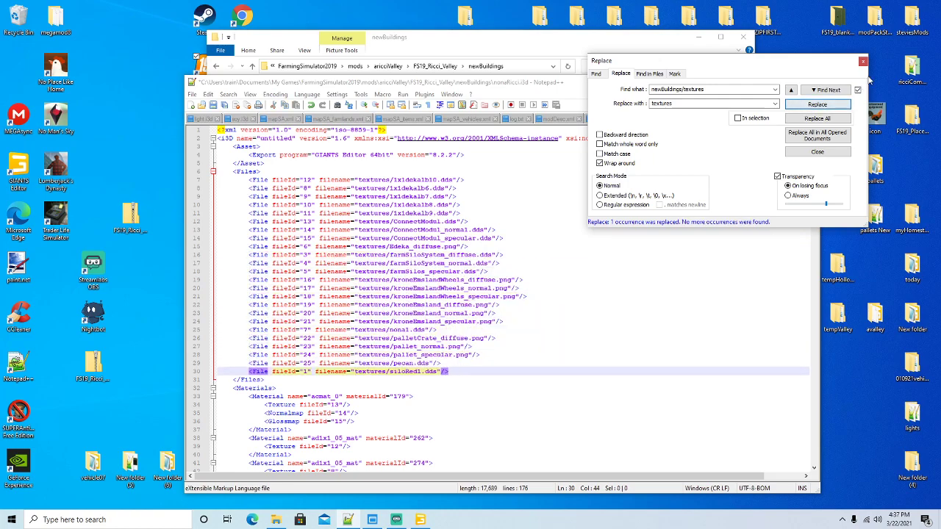
click(863, 61)
click(213, 106)
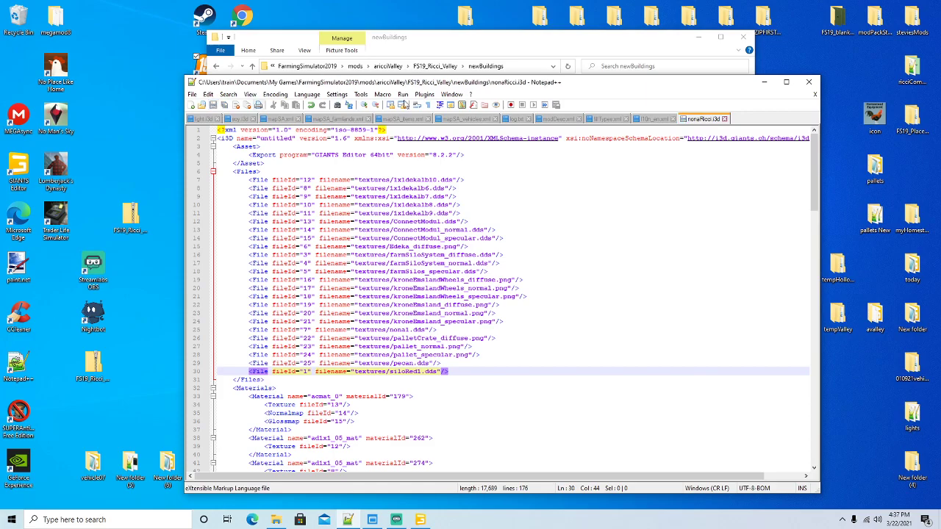
click(725, 119)
click(764, 82)
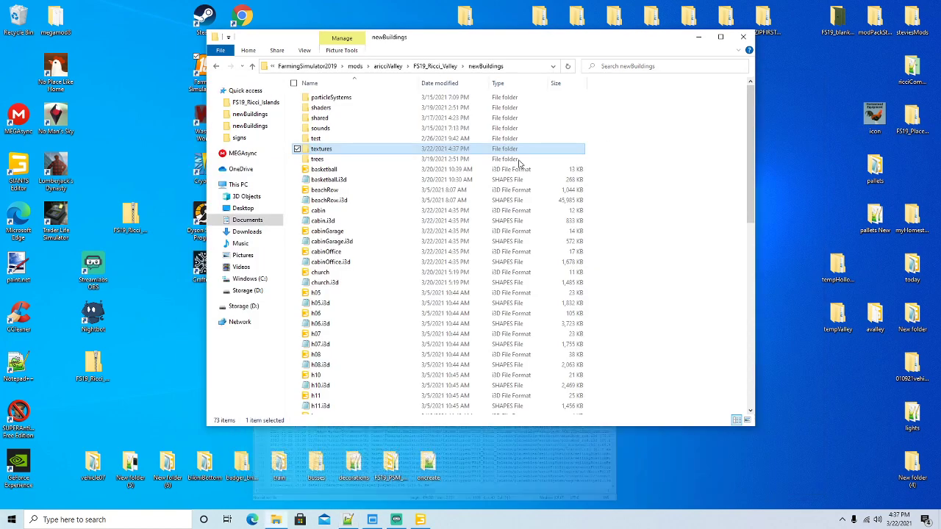
Open nonaRicci.i3d from the newBuildings folder in GIANTS Editor to check the building
scroll(343, 271, down, 10)
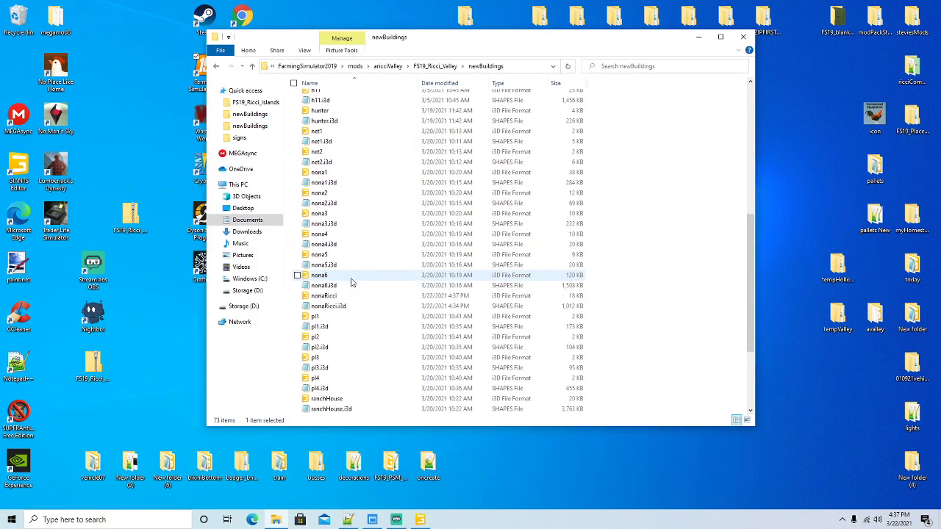
double_click(337, 297)
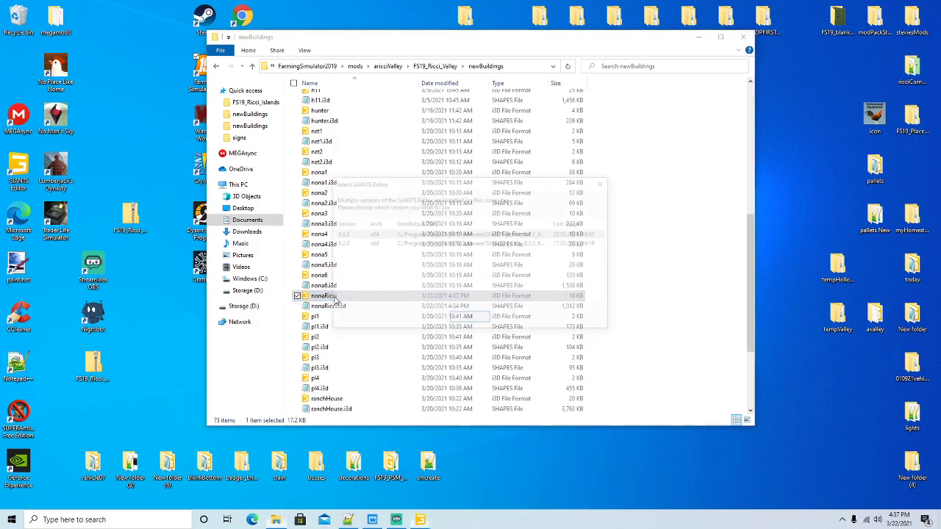
click(474, 321)
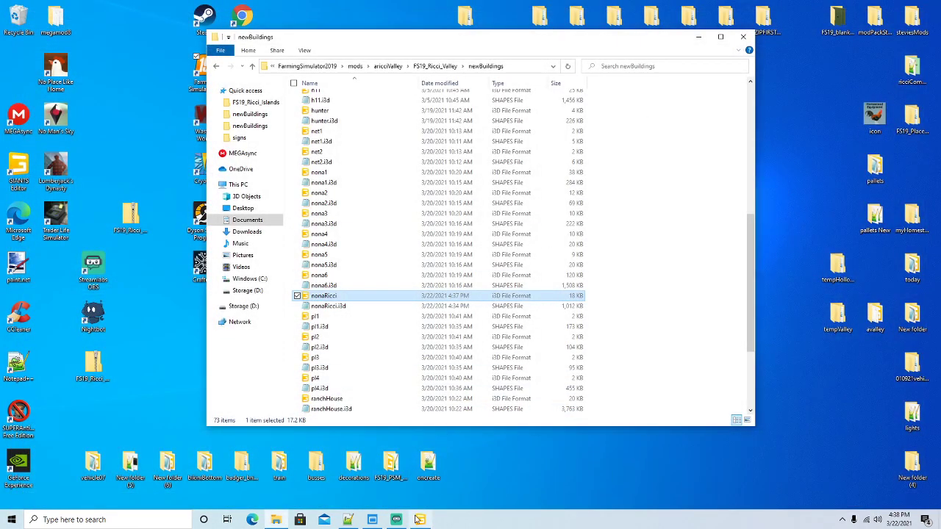
Switch back to the mapSA.i3d scene in GIANTS Editor and bring the open grass beside the sports courts into view
click(417, 519)
scroll(441, 318, down, 4)
drag(435, 315, 409, 199)
scroll(409, 199, down, 4)
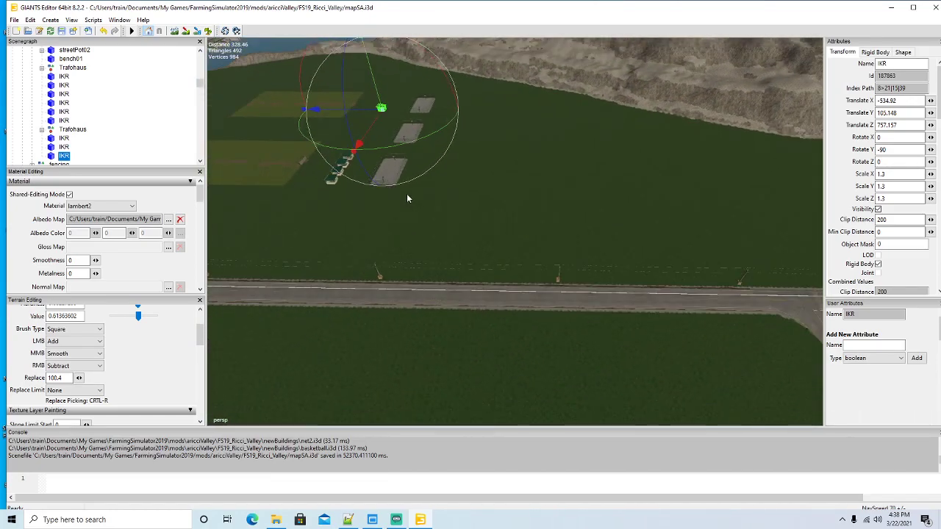
scroll(406, 193, up, 3)
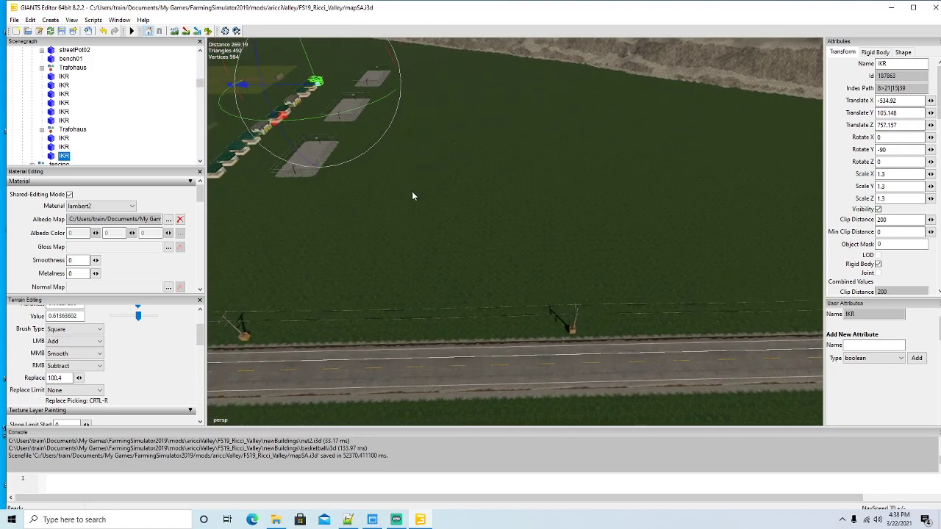
drag(413, 196, 410, 192)
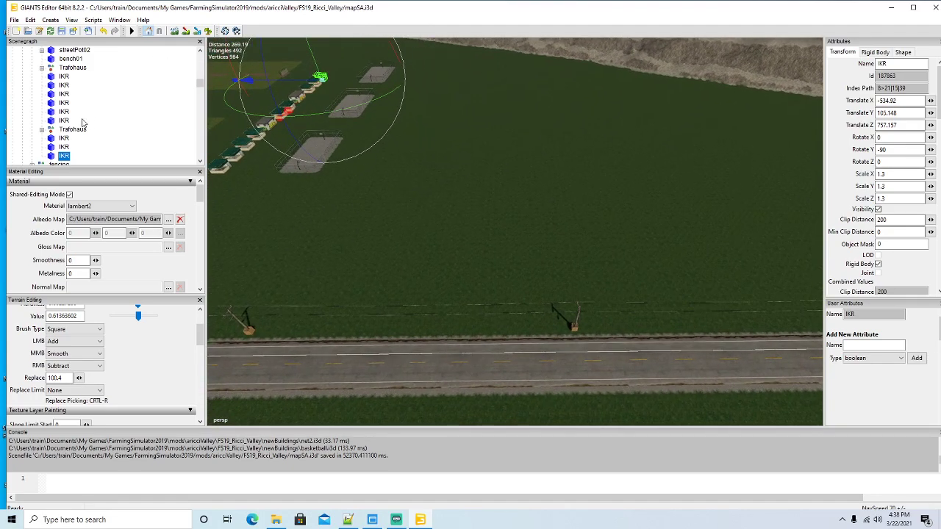
Duplicate the empty transform group below the basketball groups twice in the scenegraph
scroll(83, 123, up, 10)
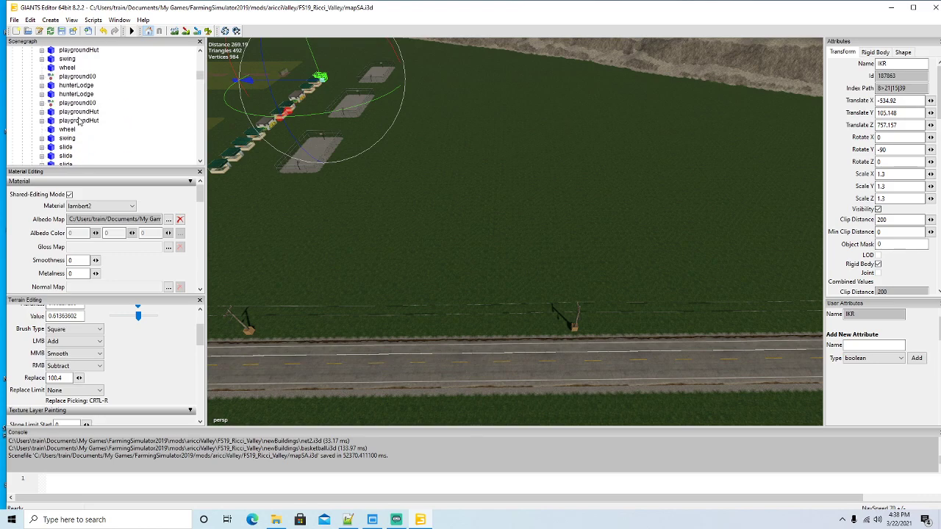
scroll(78, 123, up, 3)
scroll(62, 118, up, 5)
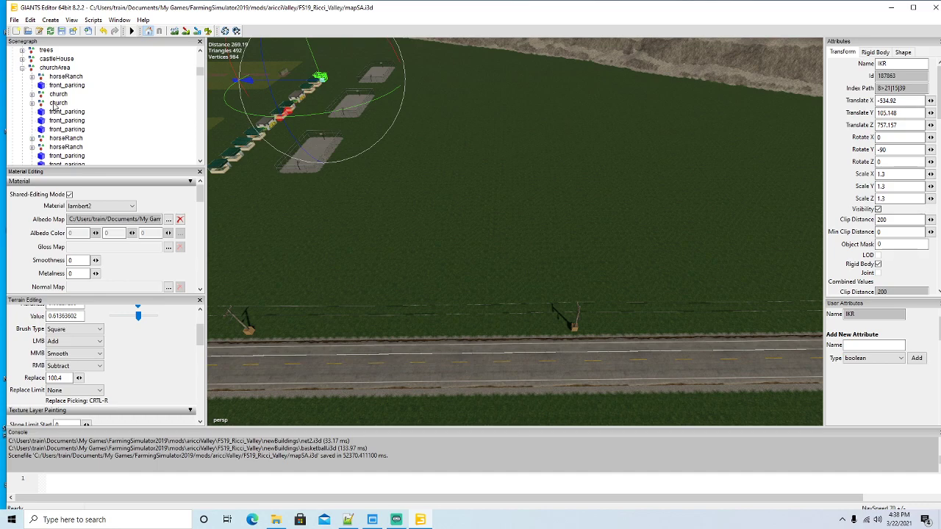
scroll(55, 107, down, 6)
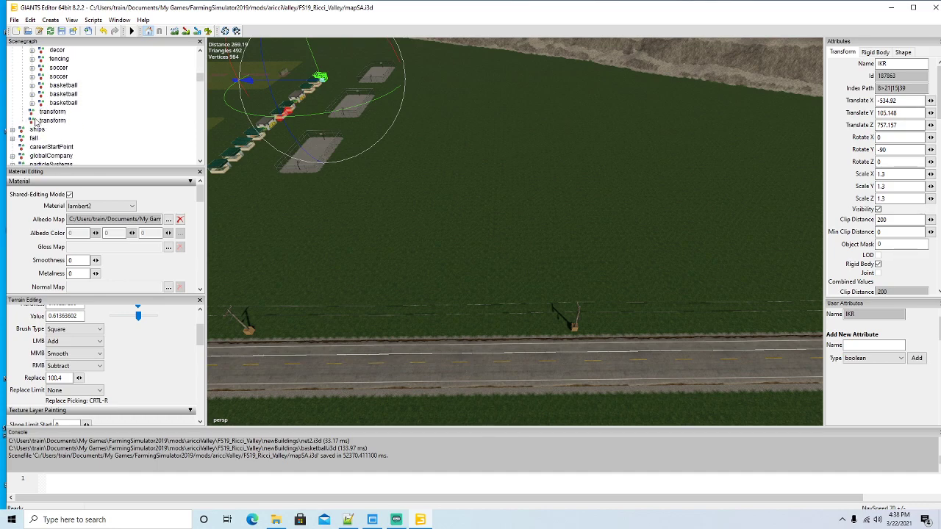
click(42, 112)
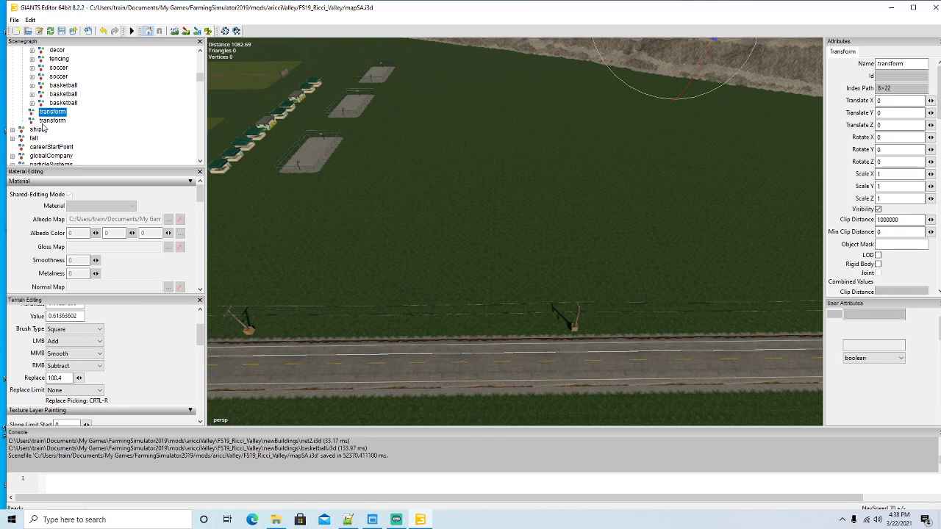
key(ctrl+d)
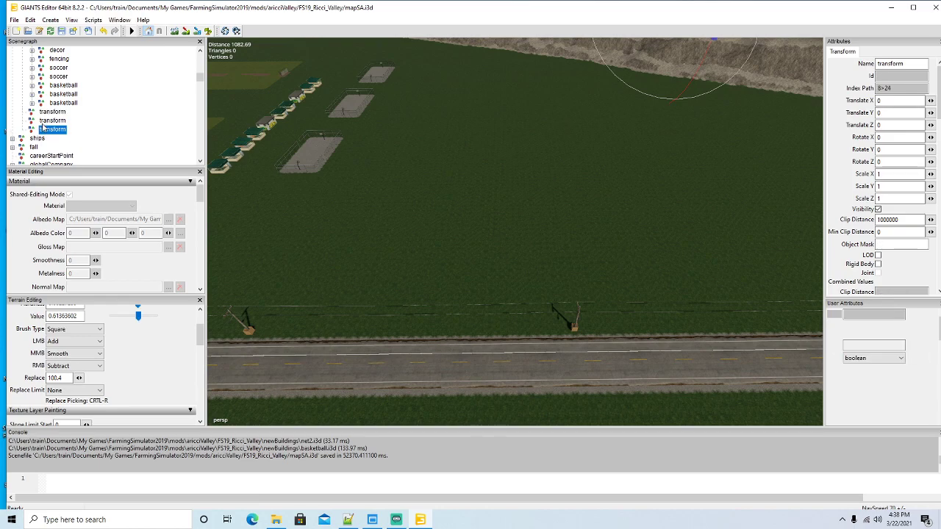
key(ctrl+d)
scroll(84, 109, up, 6)
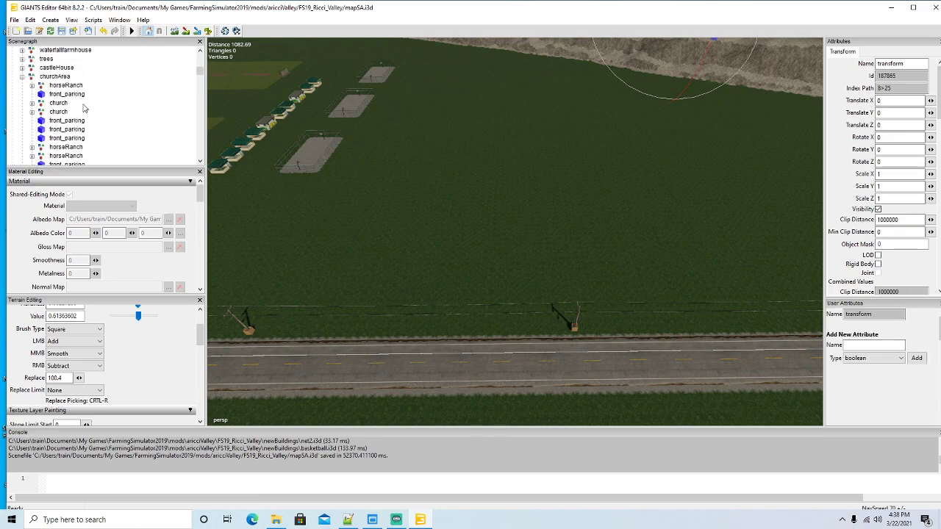
Move the empty transform group inside the churchArea group using cut and paste
scroll(83, 108, up, 1)
click(30, 20)
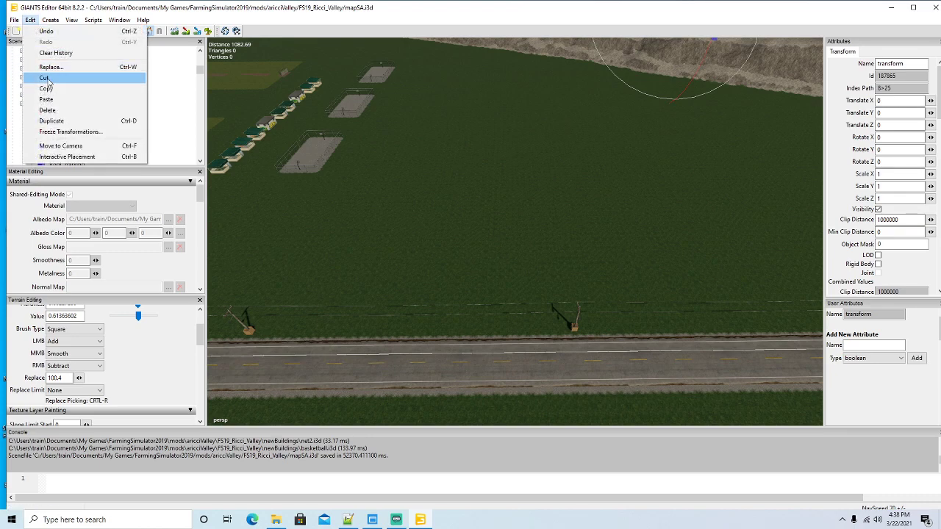
click(46, 79)
click(30, 20)
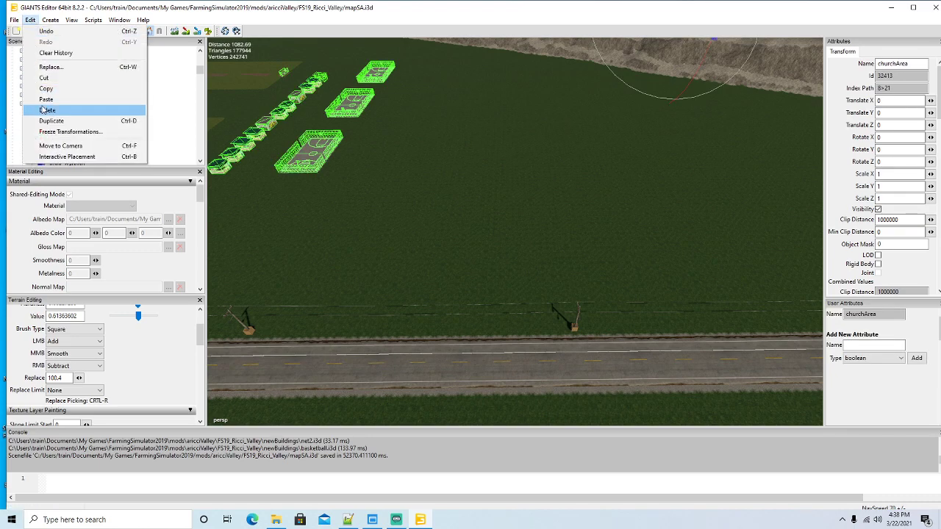
click(47, 109)
Place the nested transform group on the grass beside the road and rename it farmers
click(31, 20)
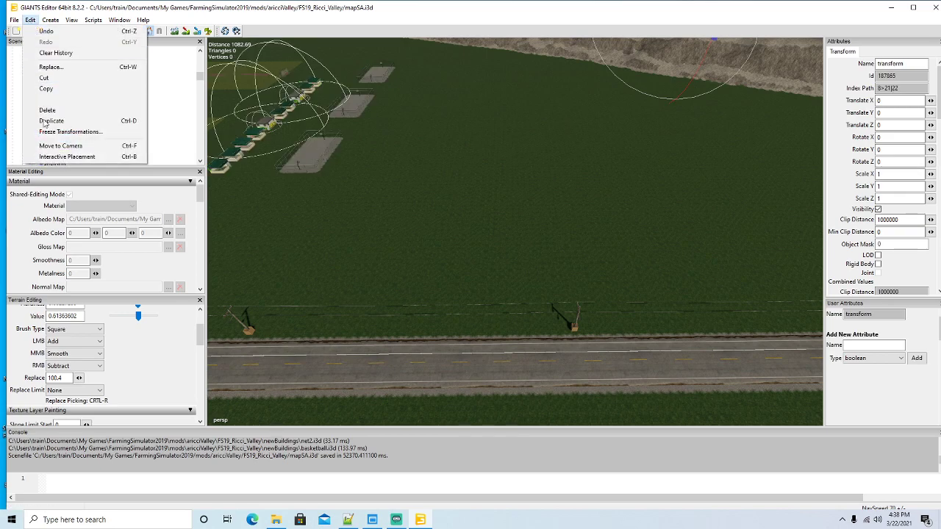
click(47, 157)
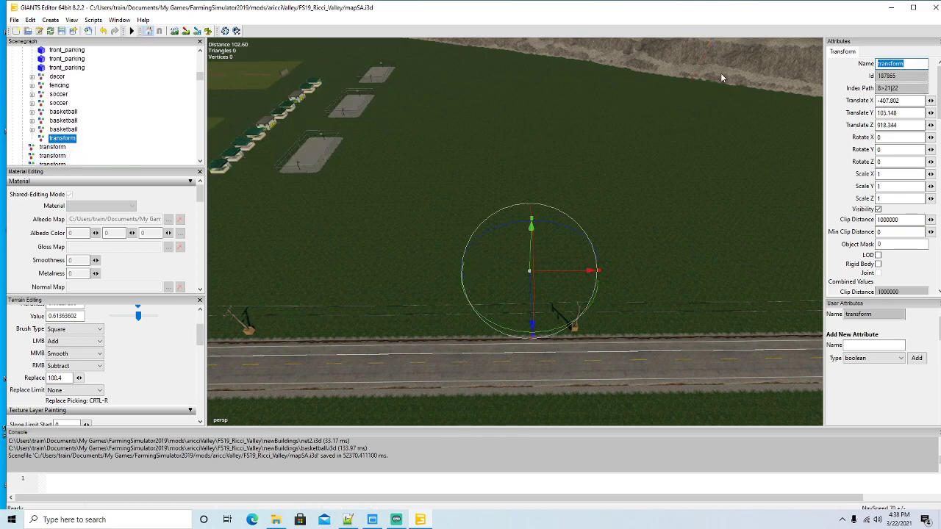
Import the nonaRicci i3D file from the newBuildings folder
click(14, 20)
click(42, 126)
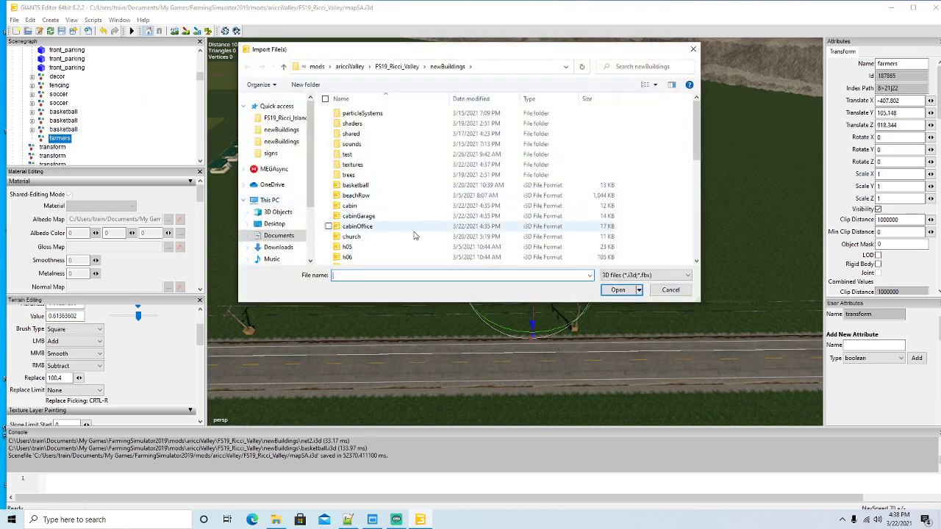
scroll(402, 237, down, 6)
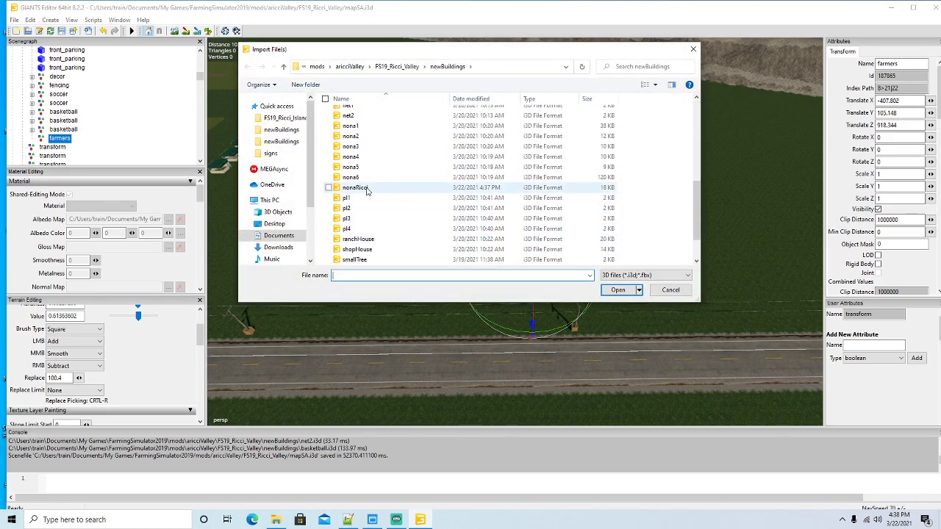
click(355, 188)
click(617, 289)
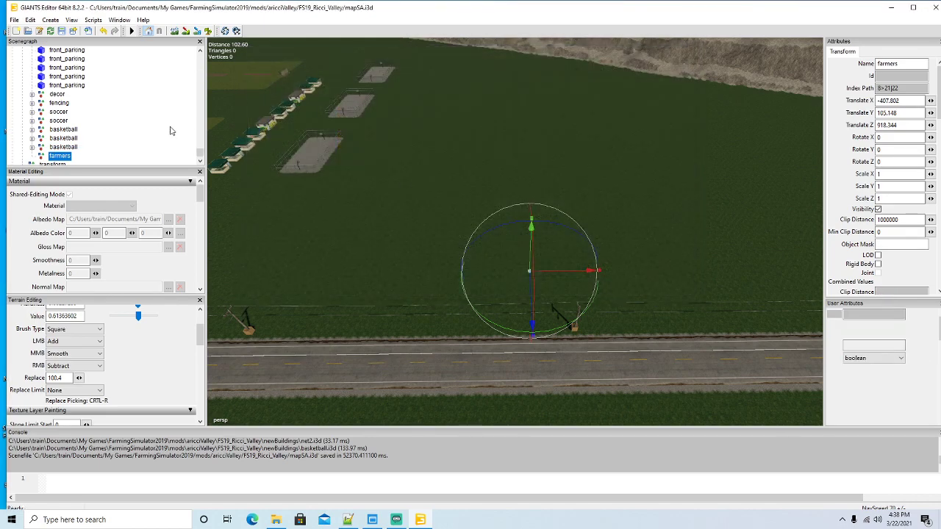
Place the nonaRicci building on the grass near the road, with Rotate Y at 90 and Translate X at about -389
drag(342, 209, 584, 248)
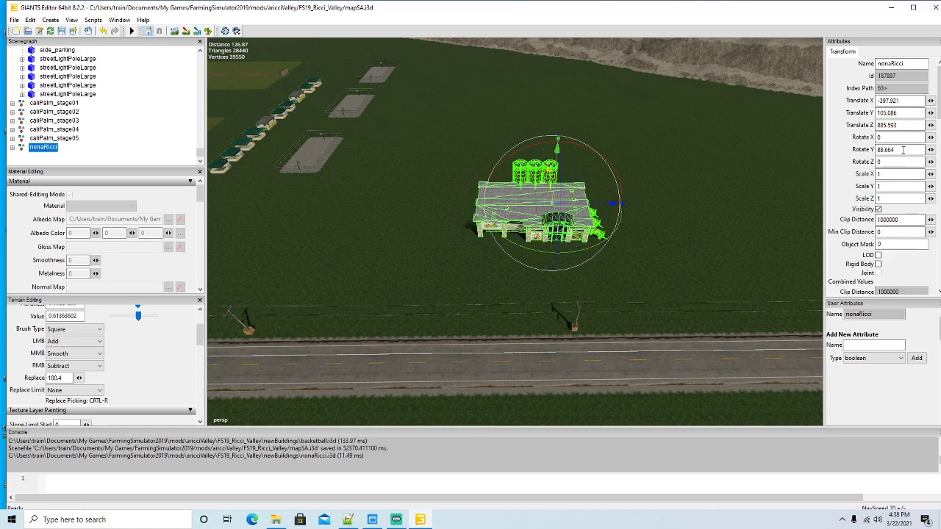
text(90)
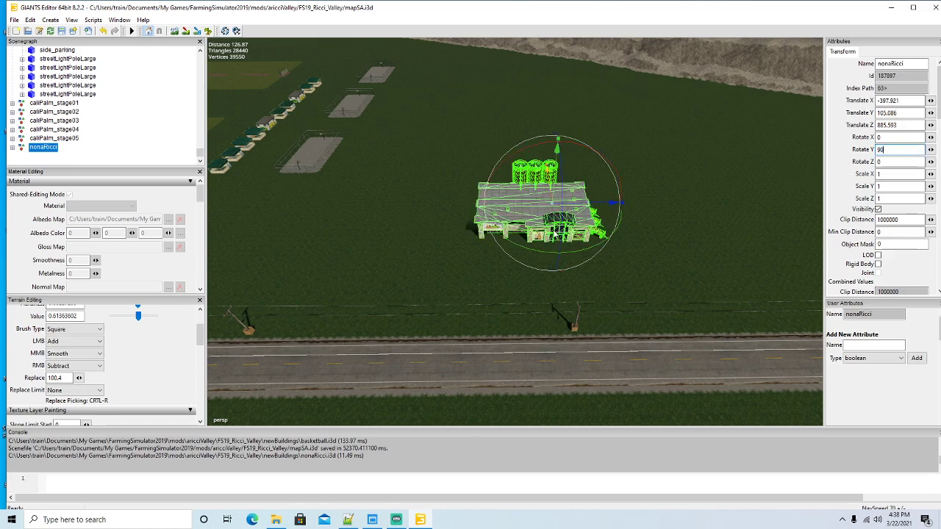
drag(591, 211, 618, 213)
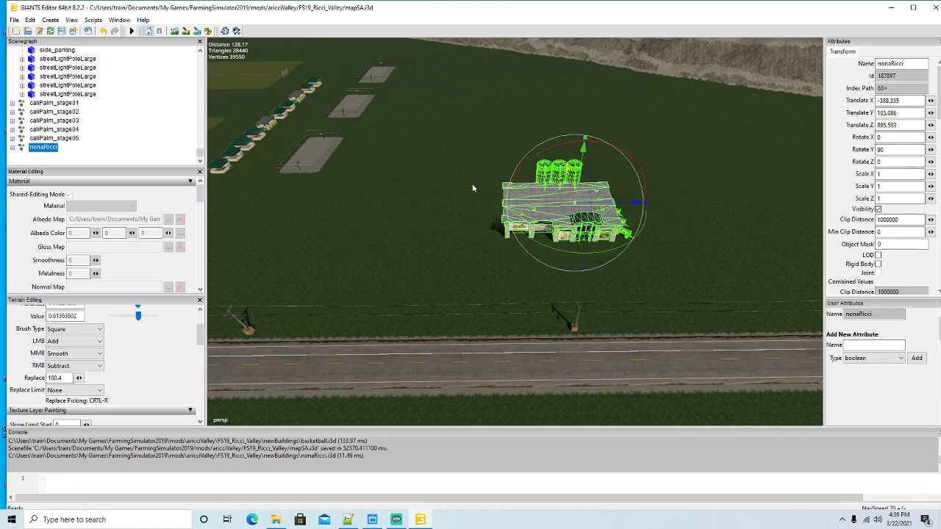
Shift the nonaRicci building farther from the road, to about 873 on Translate Z
drag(571, 147, 535, 176)
scroll(680, 168, up, 6)
scroll(394, 217, up, 4)
scroll(529, 191, down, 8)
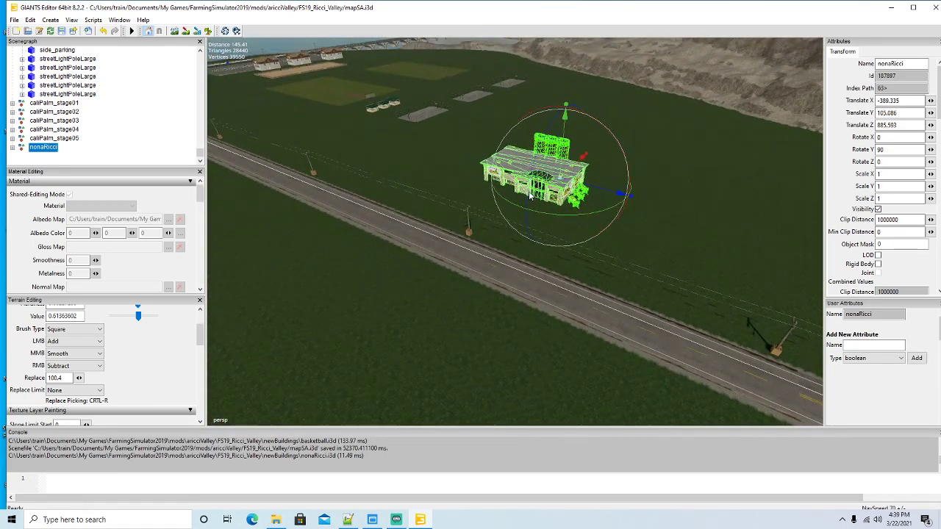
scroll(528, 191, up, 6)
scroll(528, 186, down, 8)
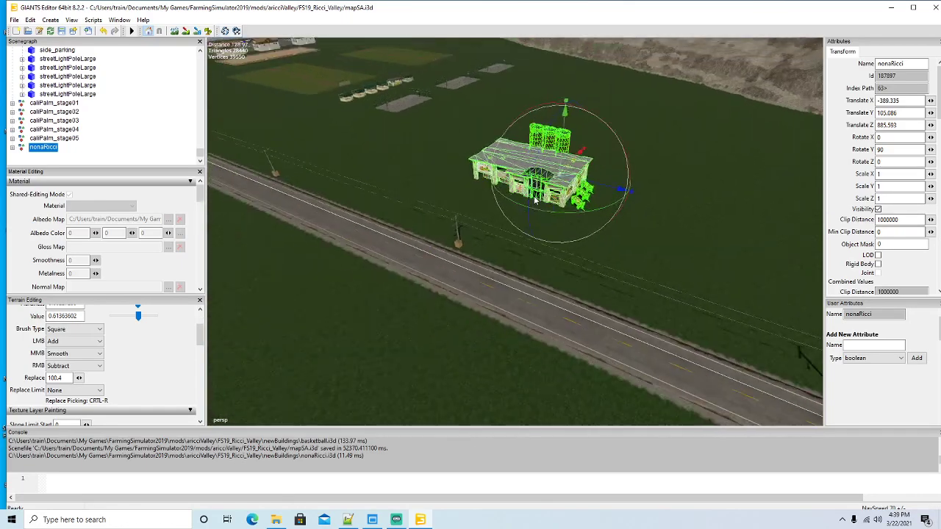
scroll(561, 160, up, 8)
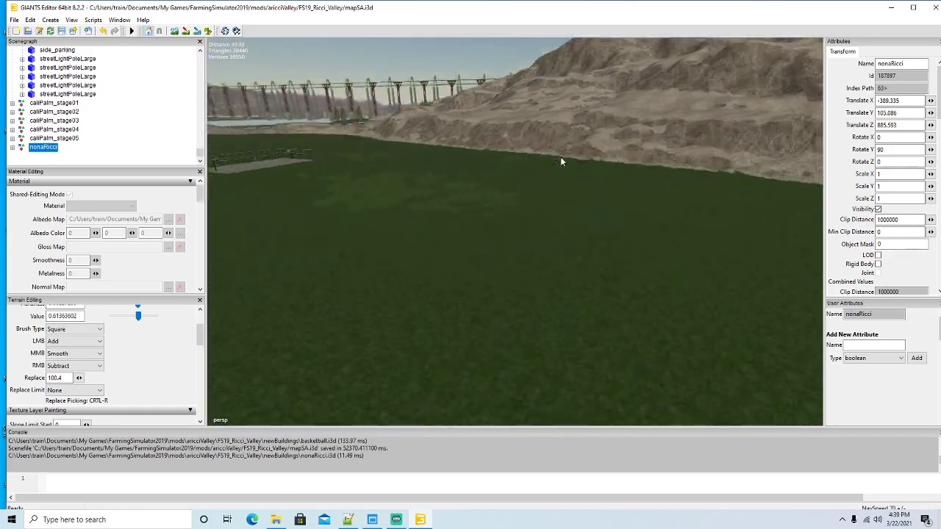
scroll(402, 208, down, 5)
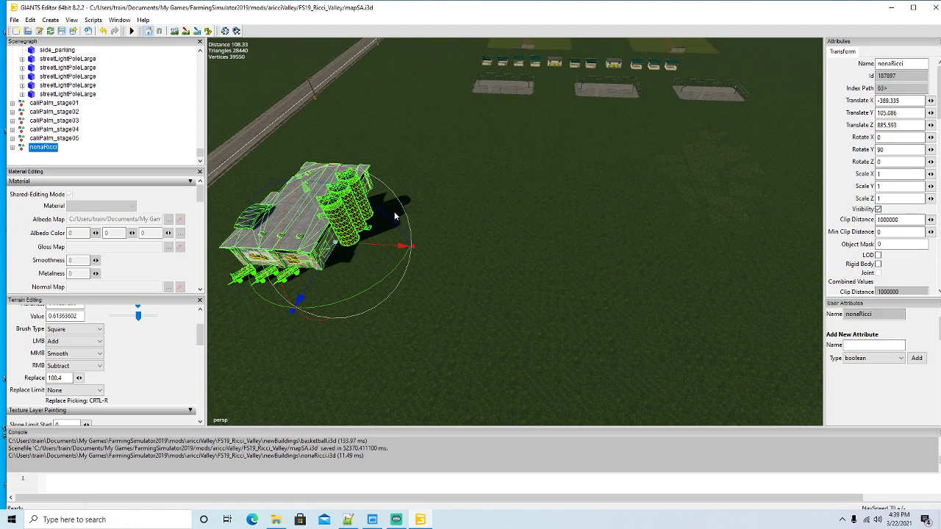
scroll(401, 246, down, 4)
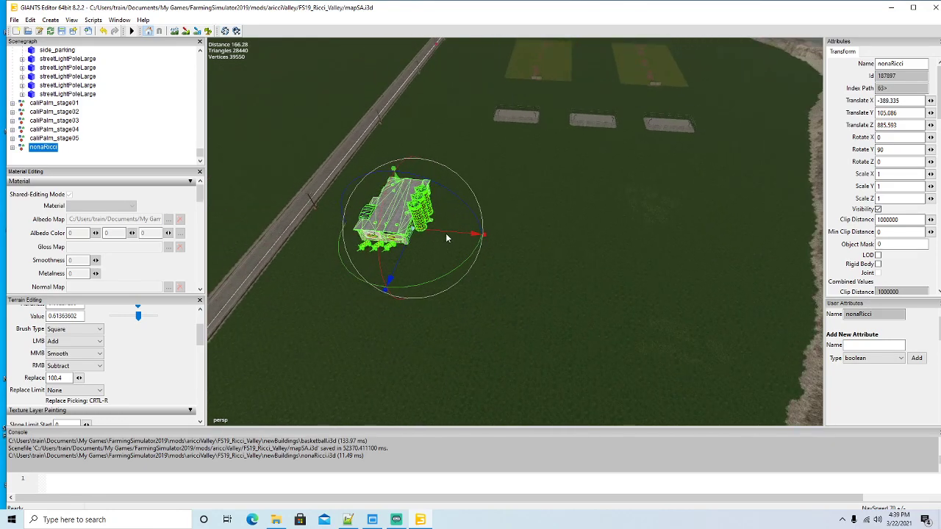
drag(446, 238, 474, 245)
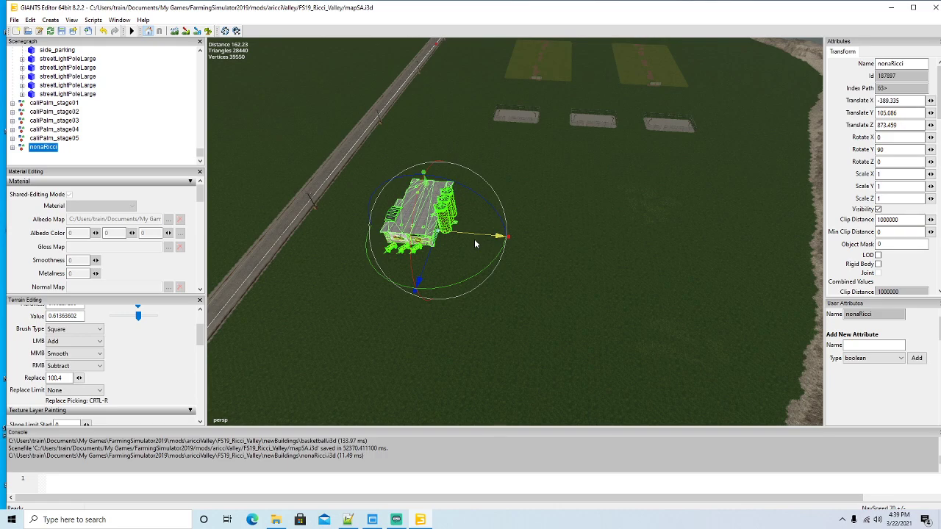
Examine the nonaRicci building's spacing from the road and sports courts, and locate the churchArea group in the scenegraph
drag(519, 121, 556, 207)
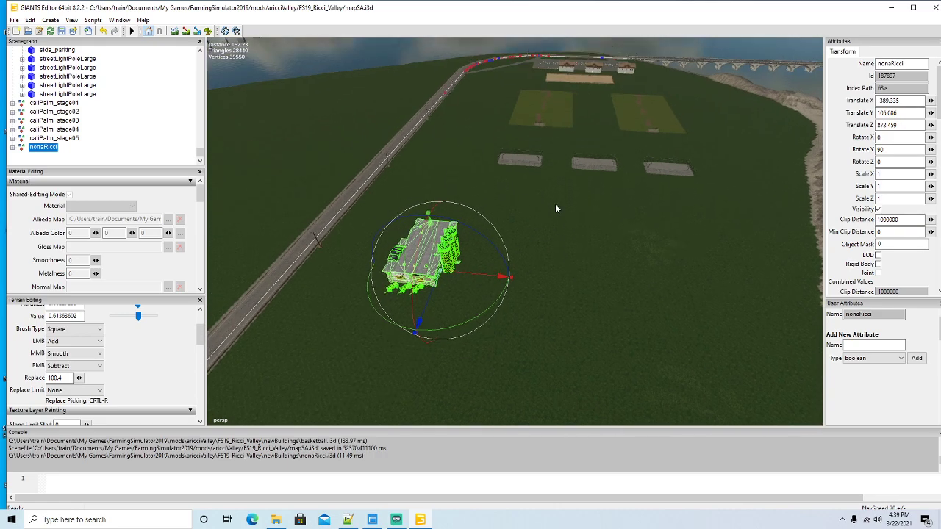
scroll(472, 208, up, 3)
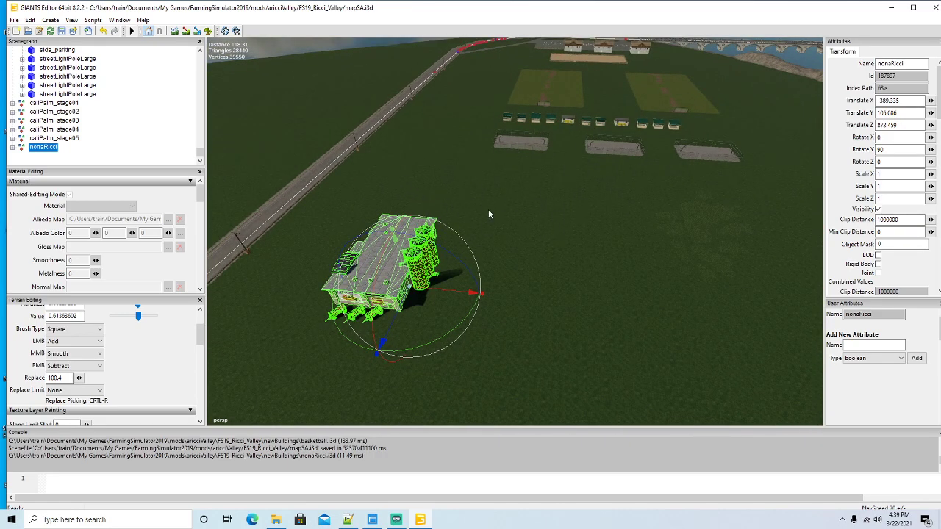
scroll(516, 278, down, 5)
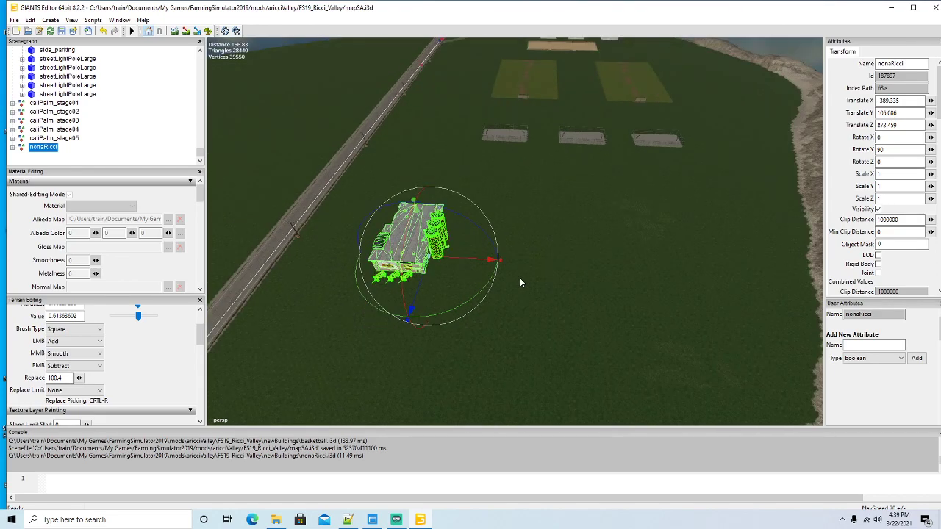
scroll(521, 282, up, 3)
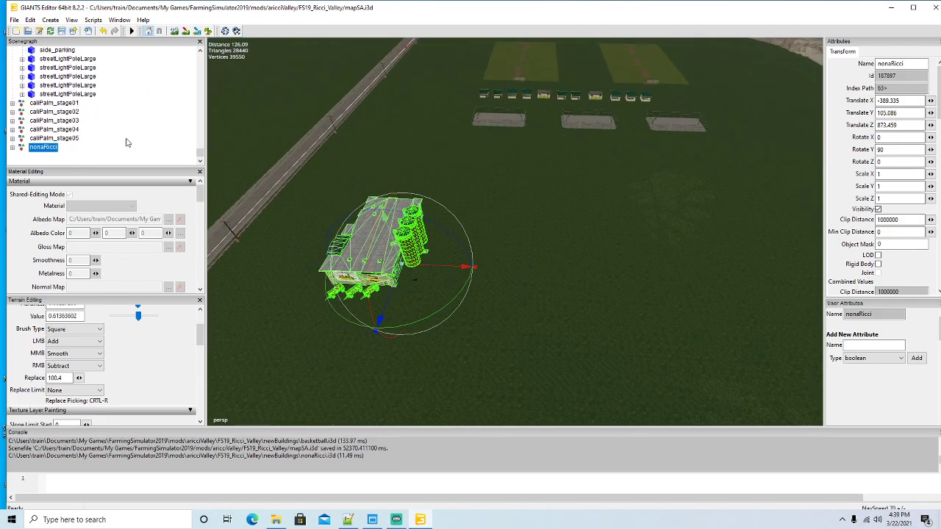
scroll(125, 142, up, 10)
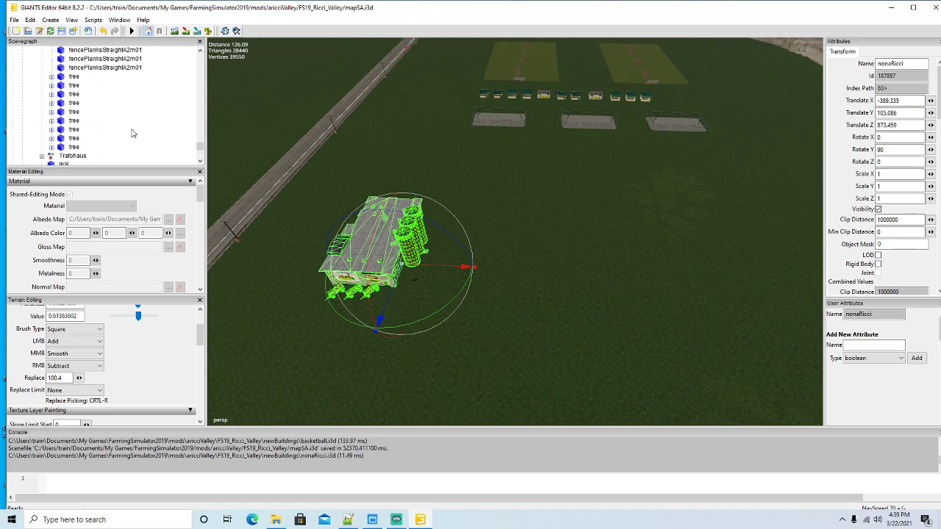
scroll(132, 133, up, 10)
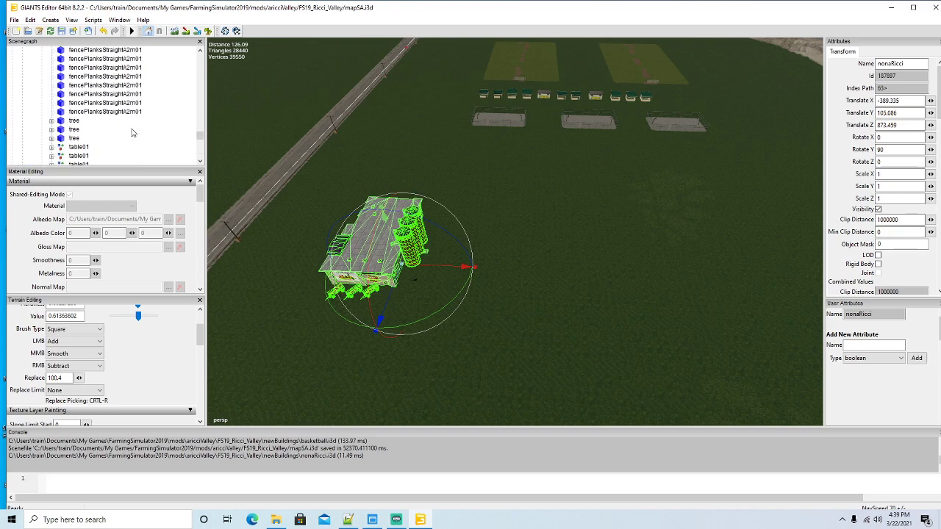
scroll(133, 133, up, 3)
click(507, 223)
scroll(83, 129, up, 5)
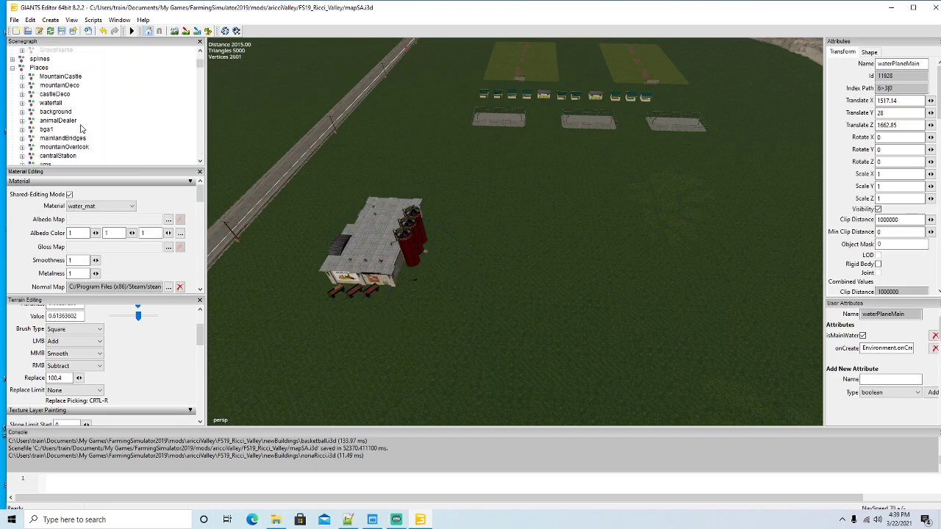
scroll(81, 129, down, 3)
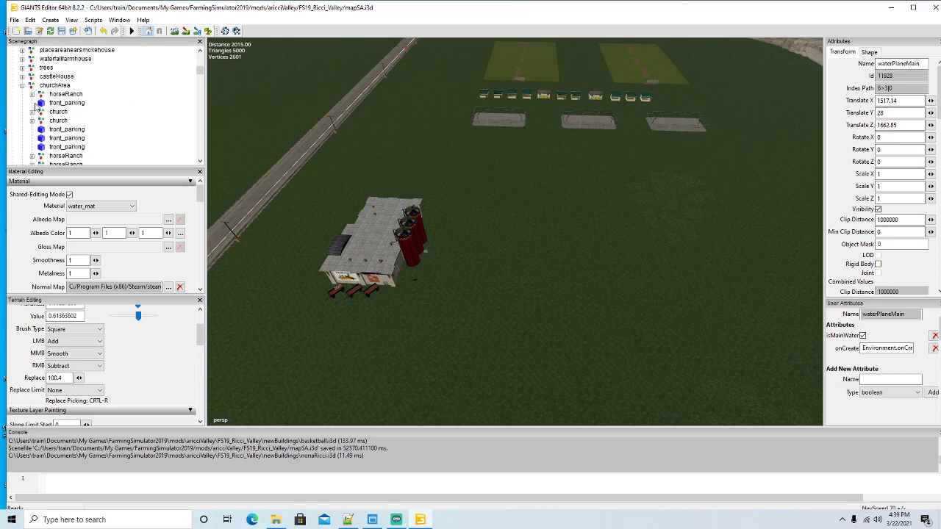
scroll(61, 116, down, 1)
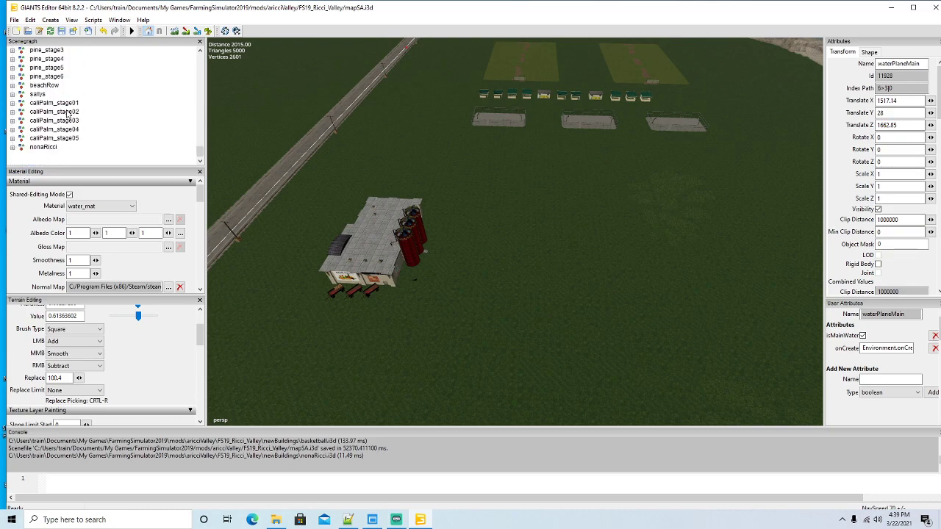
Move the nonaRicci building into the farmers group inside churchArea using cut and paste
click(33, 147)
scroll(103, 138, up, 1)
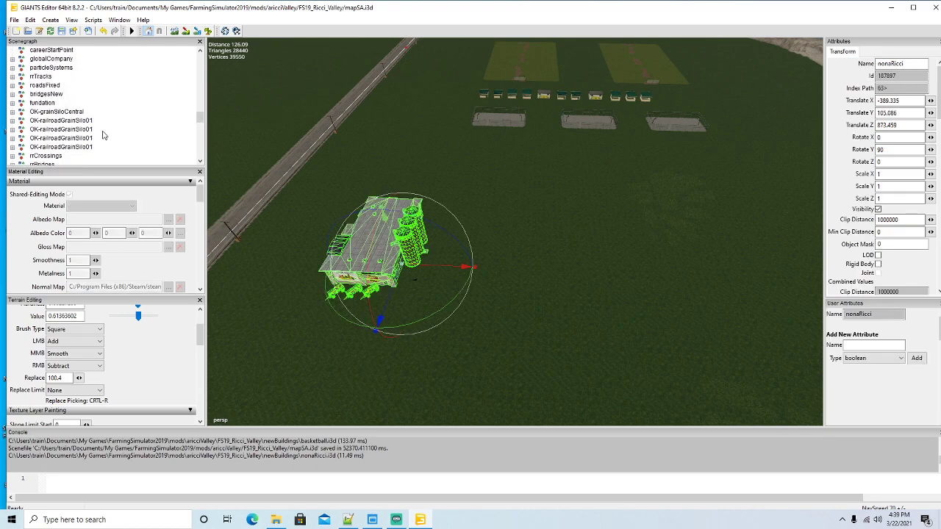
scroll(104, 135, up, 1)
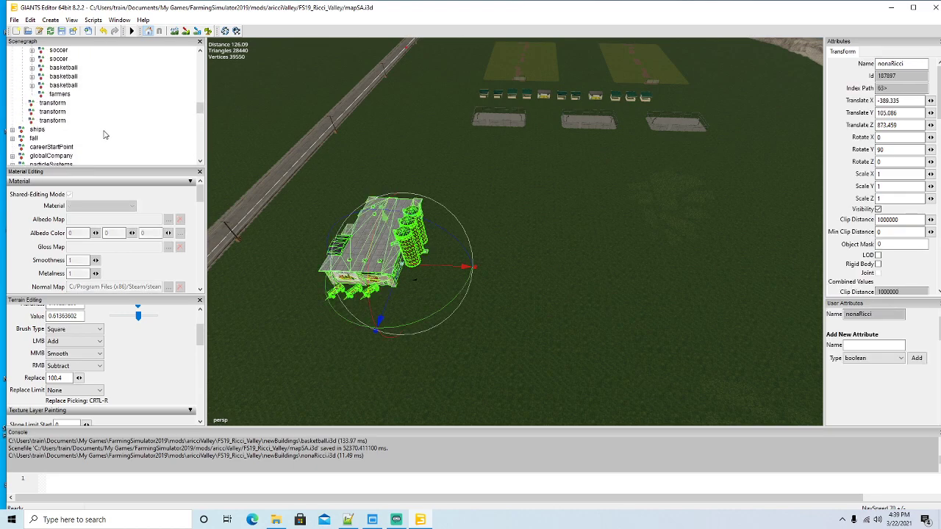
click(30, 20)
click(52, 78)
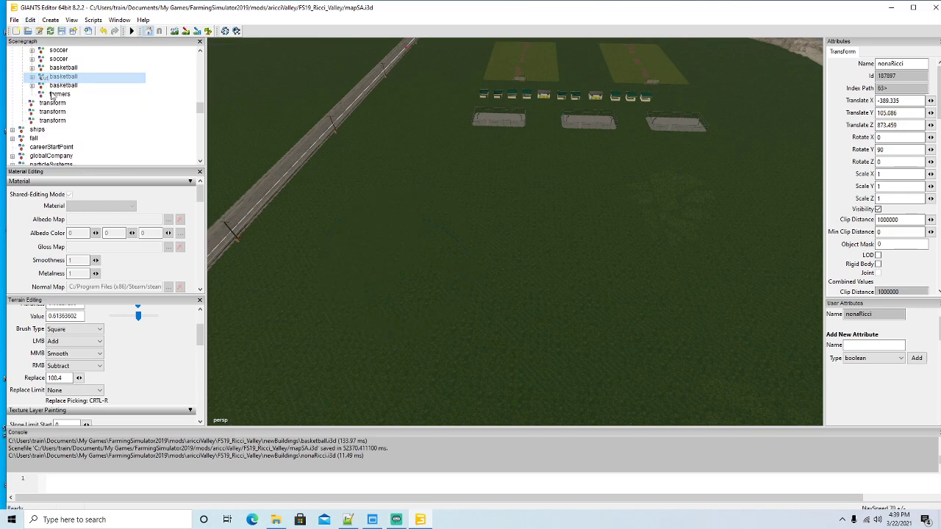
click(30, 20)
click(44, 100)
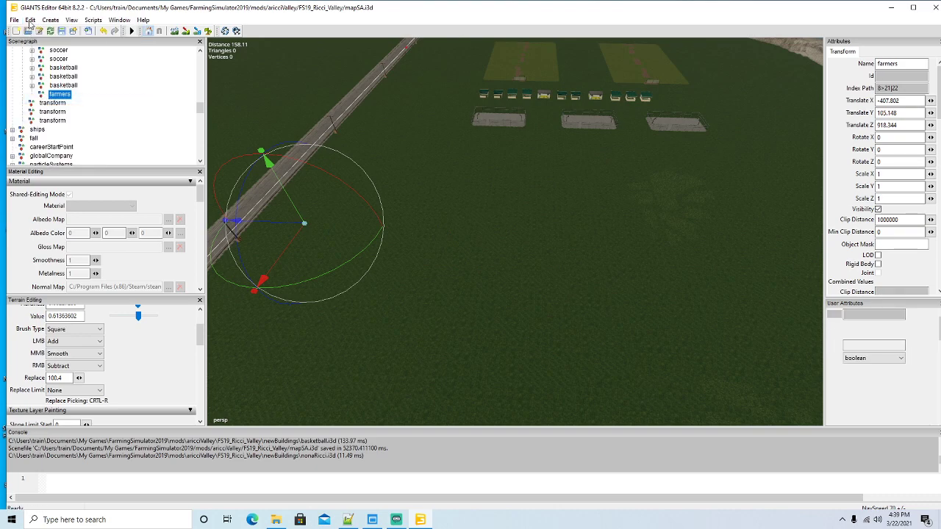
Place nonaRicci back on the grass beside the road with interactive placement, at about X 14.3 and Z -52.3 within farmers
click(30, 20)
click(74, 155)
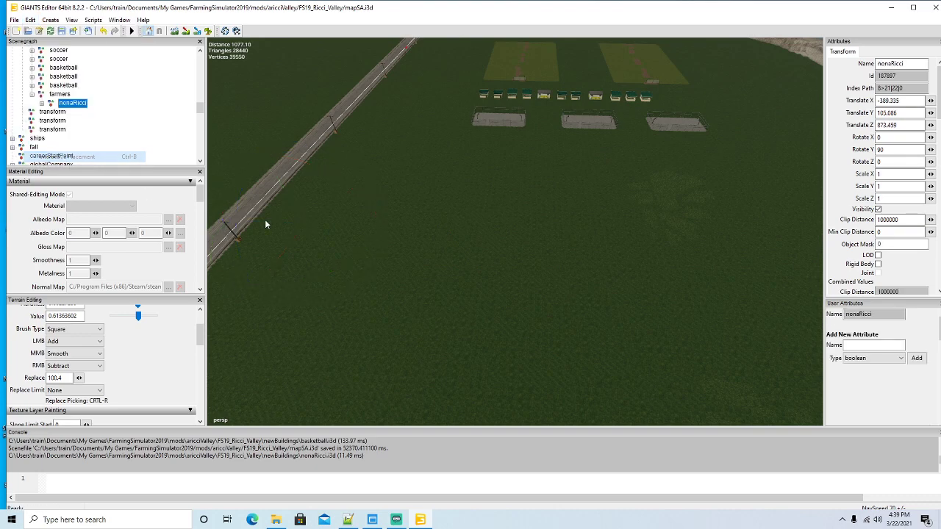
click(356, 258)
drag(405, 262, 480, 273)
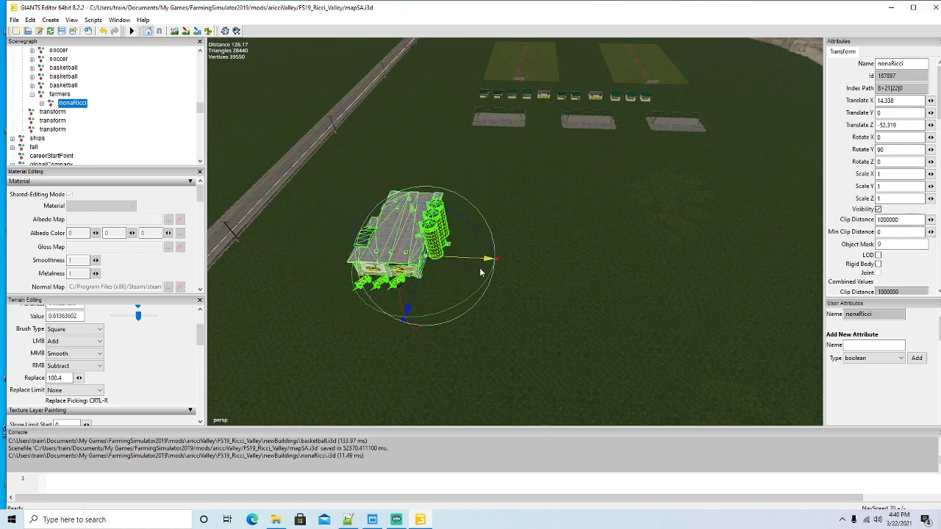
Import the nona1 i3D file from the newBuildings folder
click(13, 20)
click(44, 125)
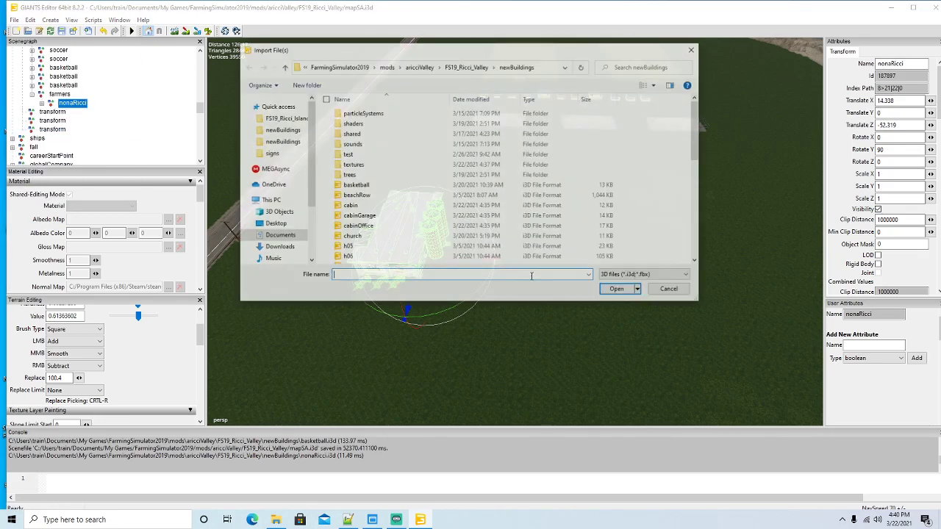
scroll(513, 236, down, 4)
click(350, 218)
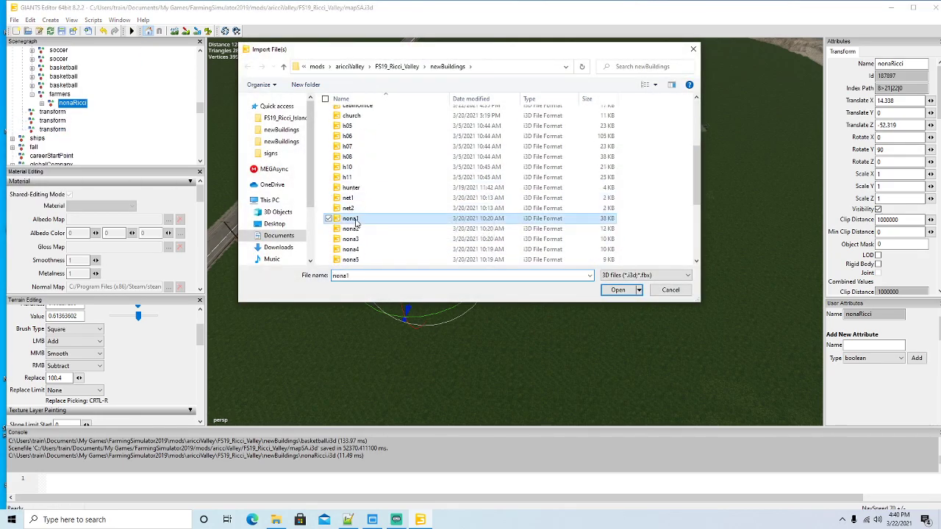
click(616, 289)
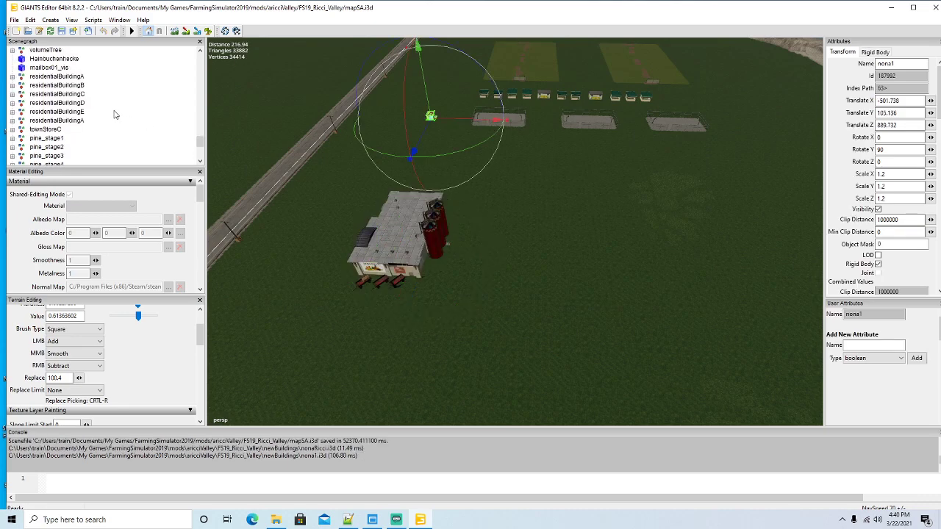
Move the nona1 building into the farmers group inside churchArea using cut and paste
scroll(113, 114, up, 15)
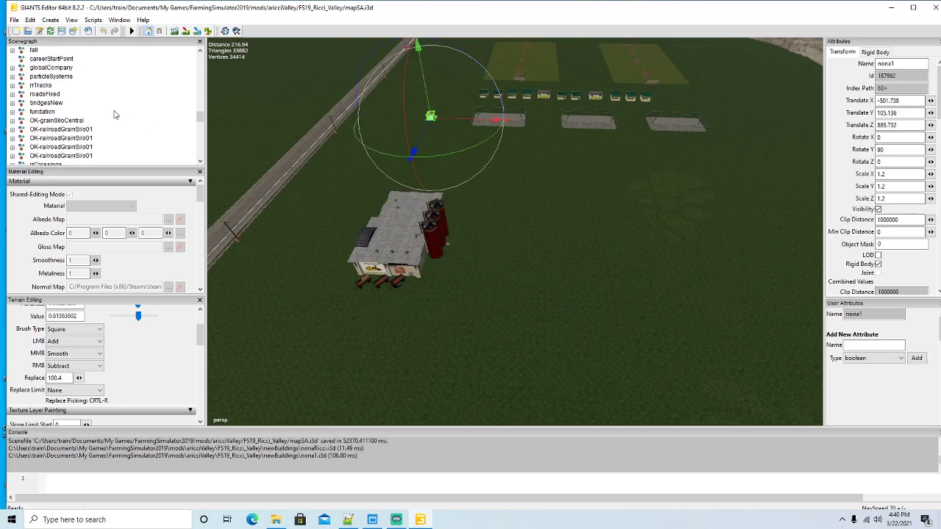
scroll(114, 114, up, 4)
click(30, 20)
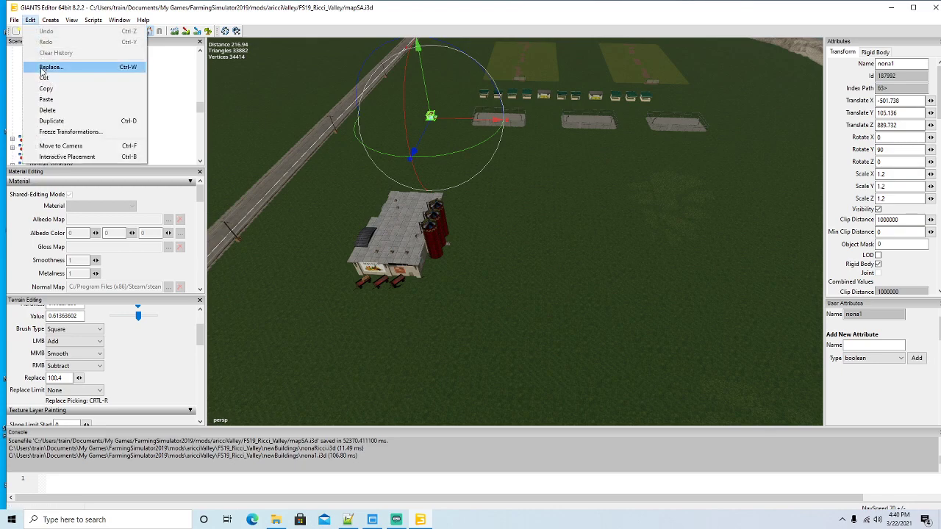
click(49, 95)
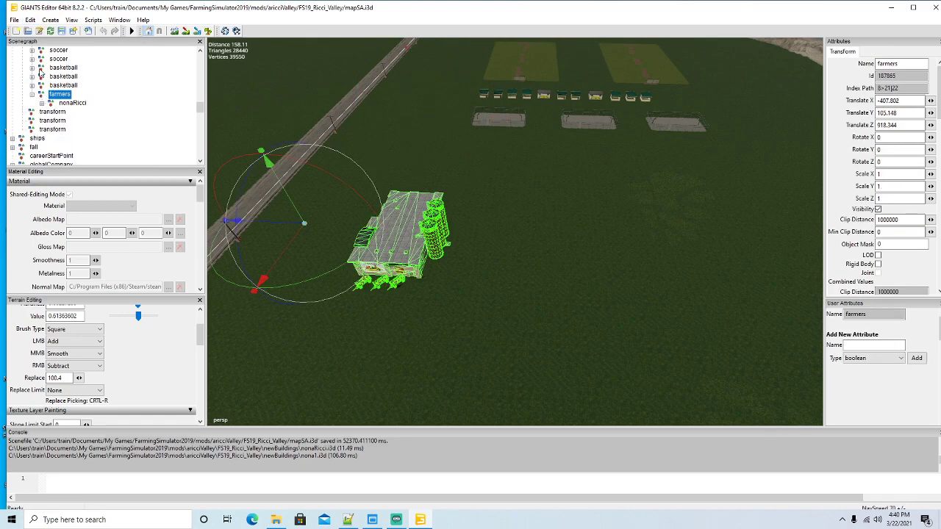
click(30, 19)
click(44, 100)
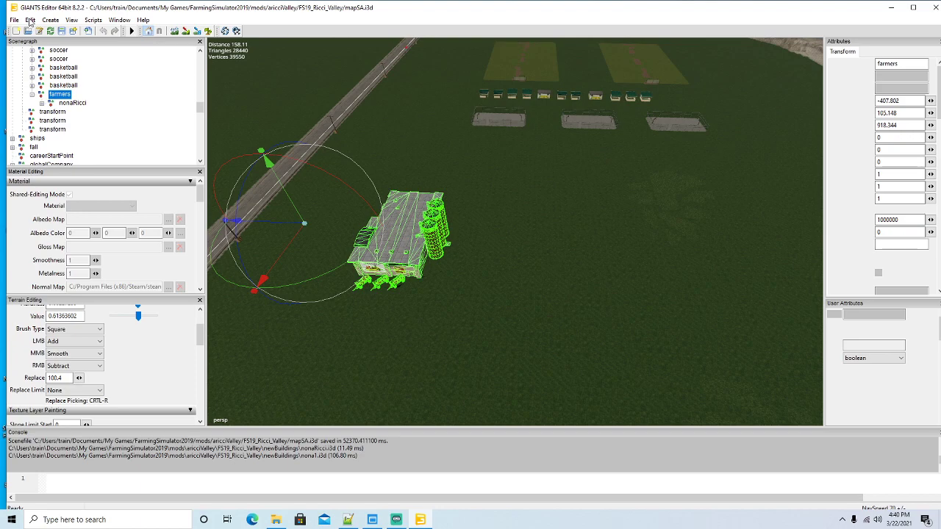
Place nona1 on the grass beside nonaRicci's silos with interactive placement, at about X 7.0 and Z -76.9 within farmers
click(30, 19)
click(45, 155)
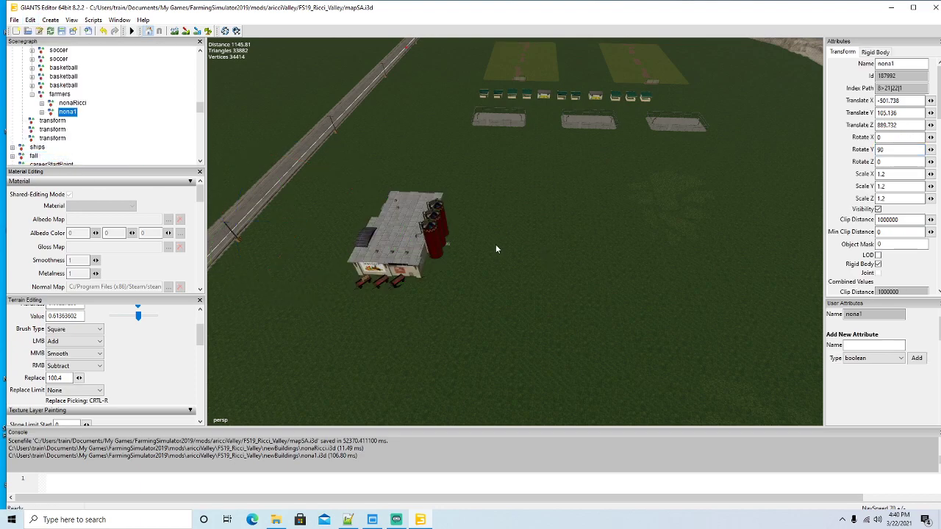
key(ctrl+shift+v)
Import the nona2 i3D file from the newBuildings folder
click(14, 19)
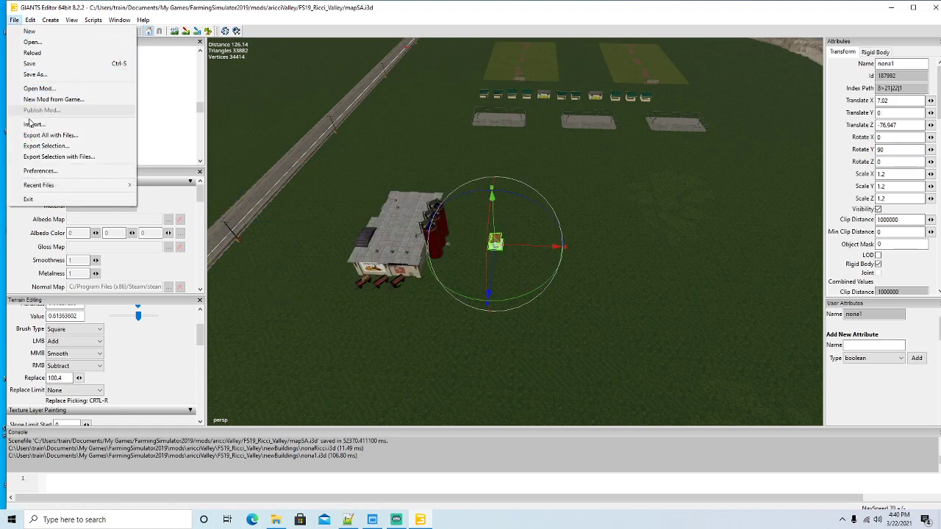
click(33, 122)
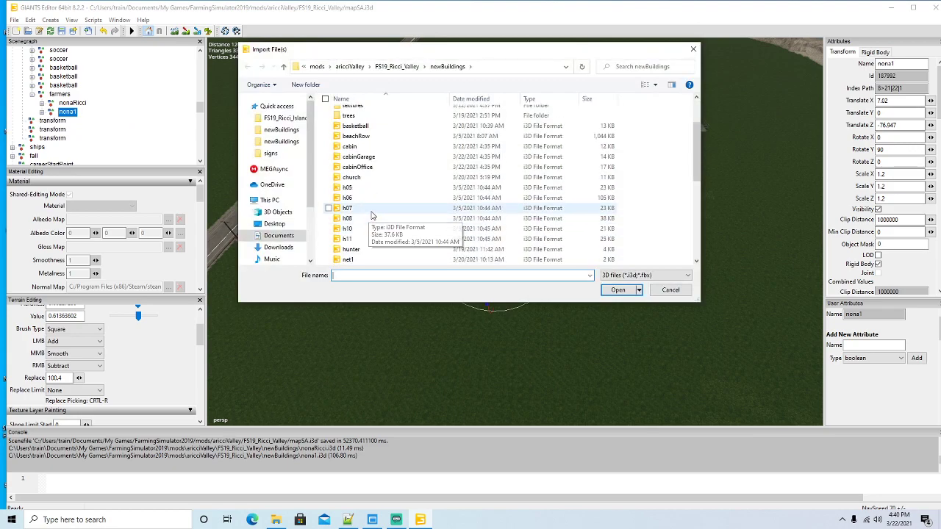
scroll(374, 224, down, 3)
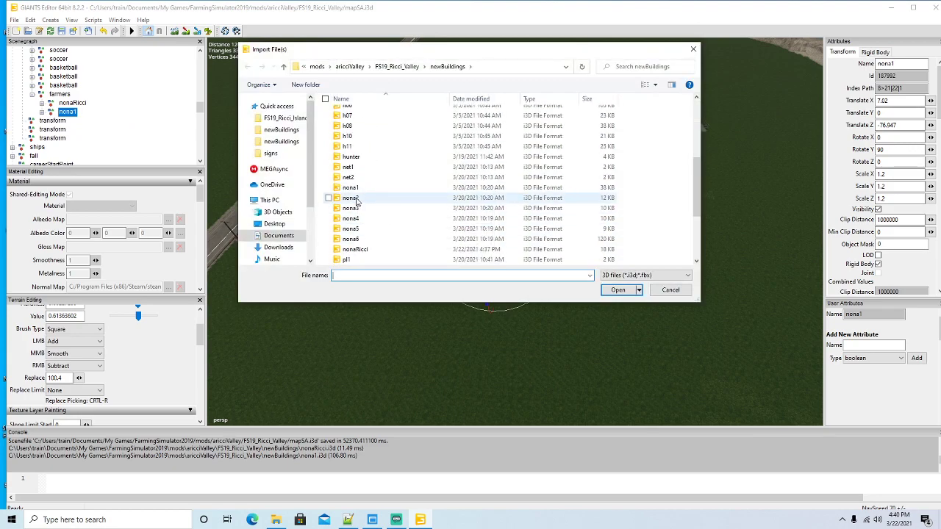
click(350, 198)
click(618, 290)
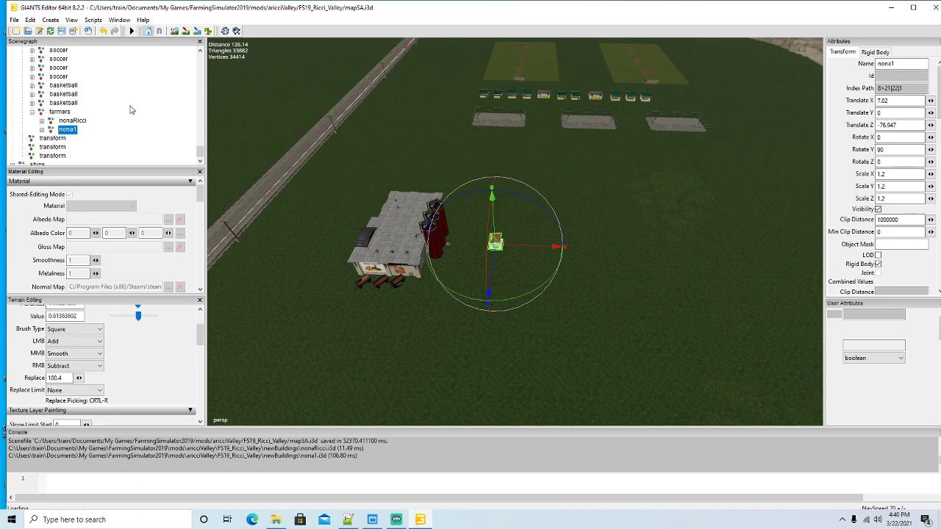
Move the imported nona2 building into the farmers group using cut and paste
scroll(123, 107, up, 3)
scroll(123, 107, up, 10)
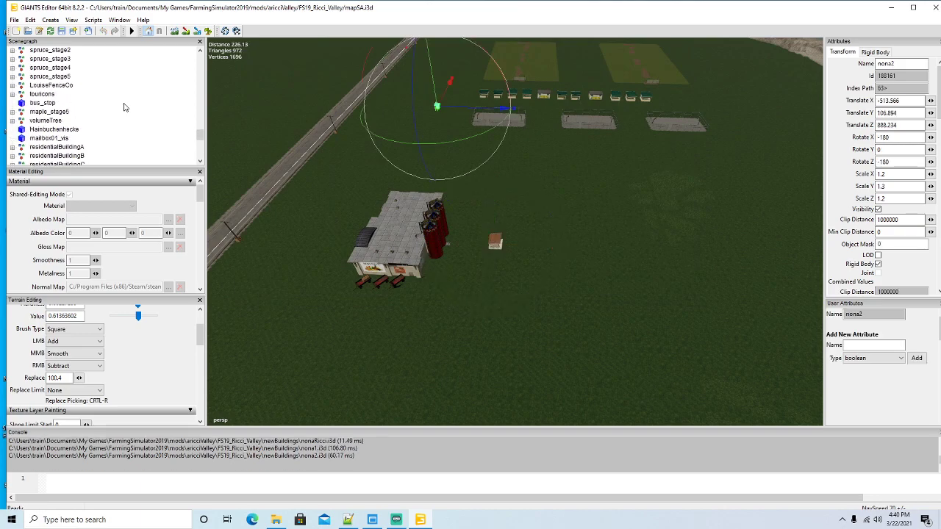
scroll(124, 108, up, 2)
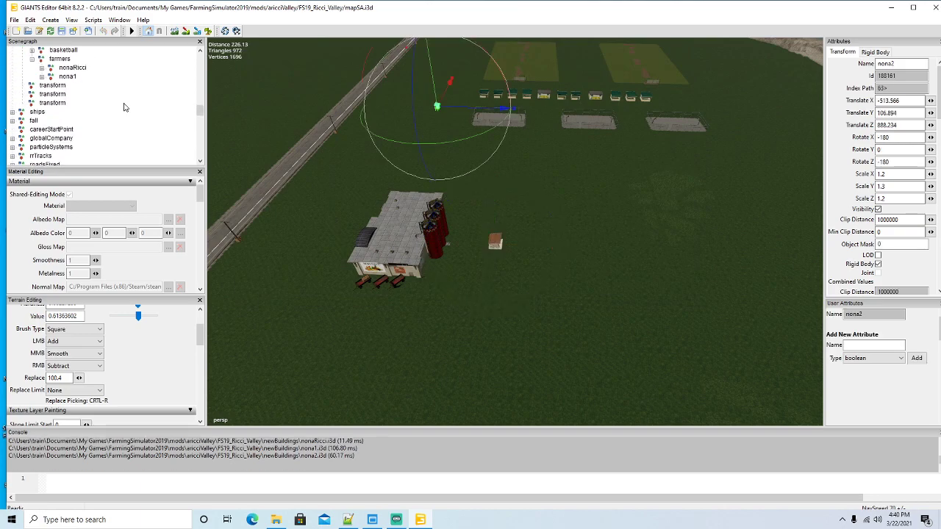
scroll(124, 107, up, 1)
click(30, 20)
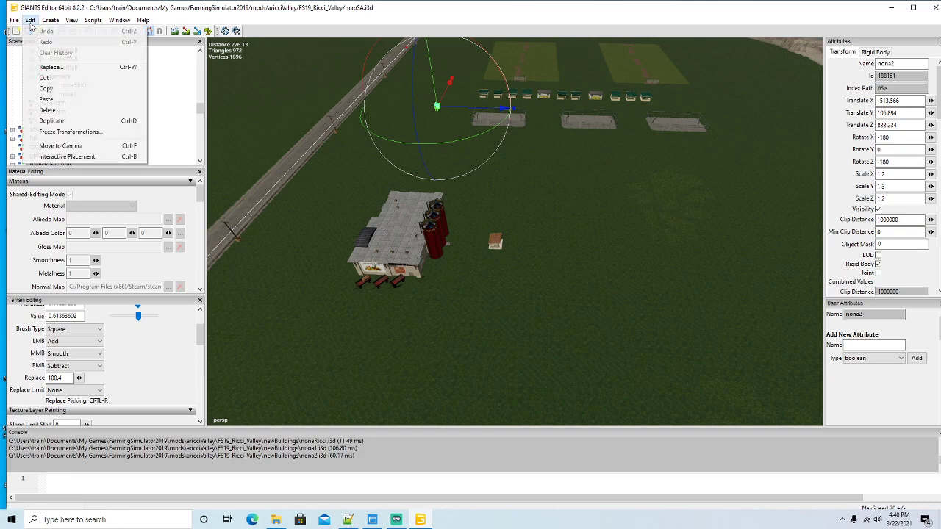
click(50, 92)
click(44, 77)
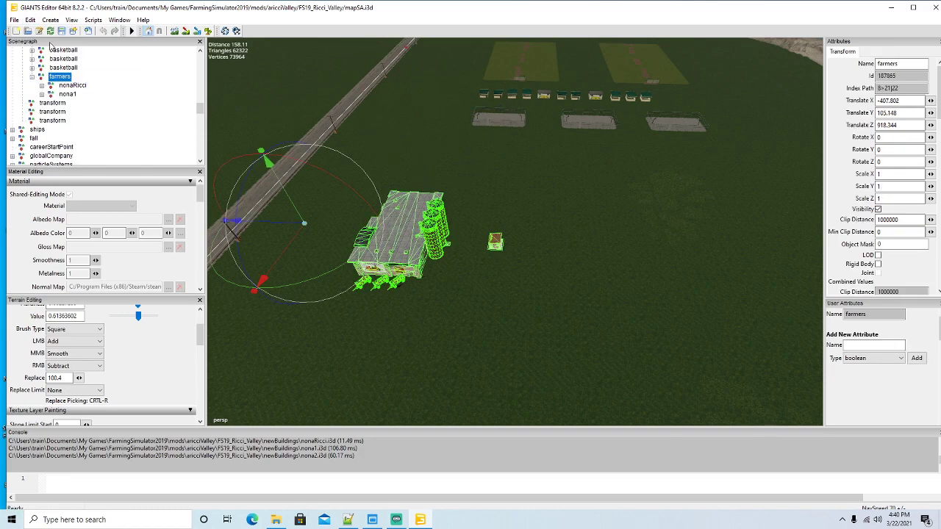
click(30, 19)
click(43, 95)
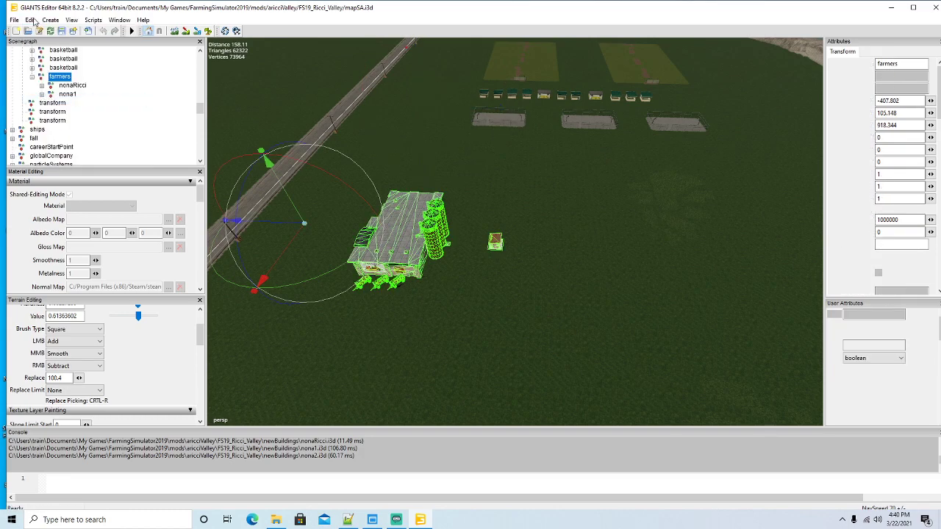
Place nona2 on the grass next to nona1 with interactive placement, at about X 8.4 and Z -92.9 within farmers
click(30, 20)
key(Escape)
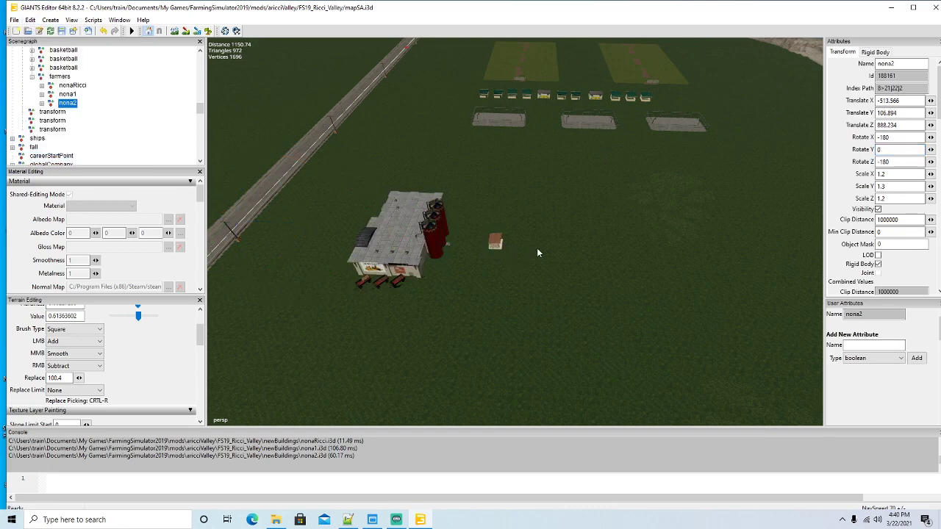
click(537, 253)
Import the nona3 i3D file from the newBuildings folder
click(13, 19)
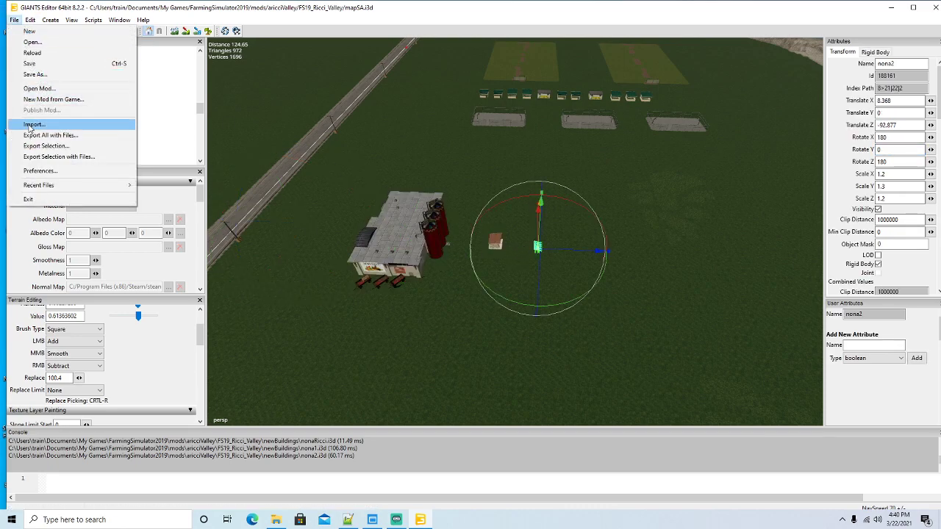
click(51, 124)
scroll(393, 222, down, 3)
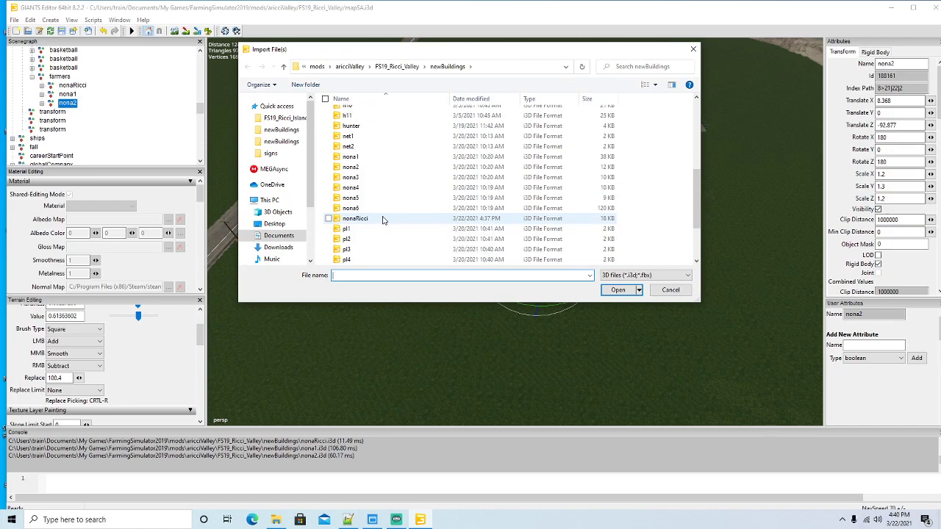
click(351, 179)
click(617, 290)
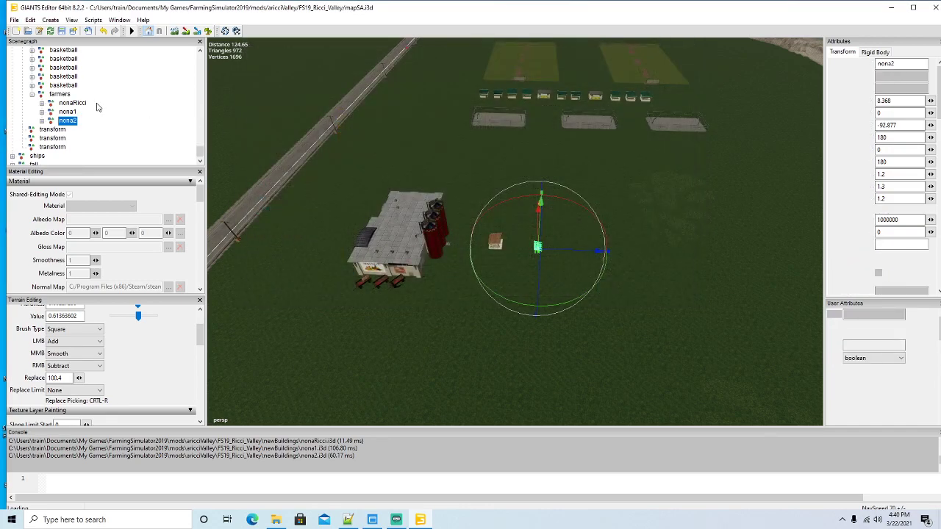
Cut and paste nona3 into the farmers group and place it interactively beyond nona2, at about X 6.7 and Z -108.5
scroll(97, 107, up, 5)
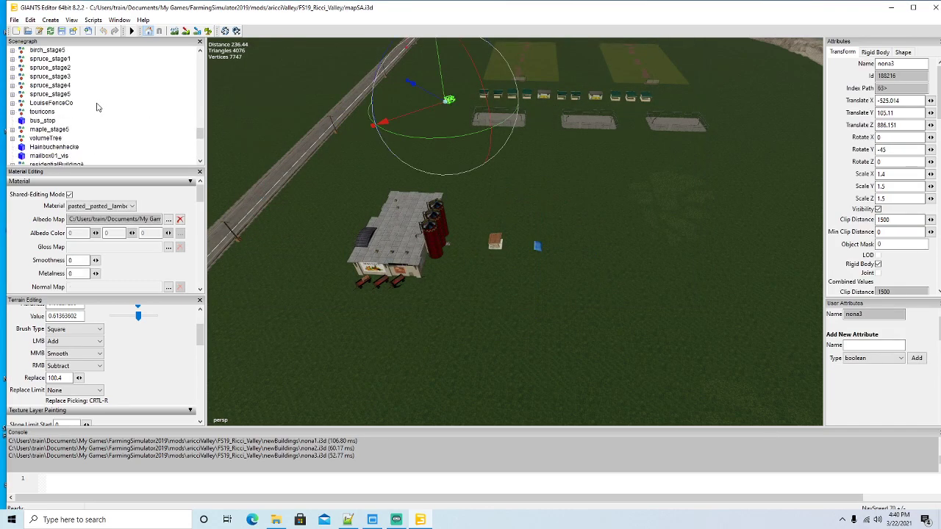
scroll(96, 108, up, 5)
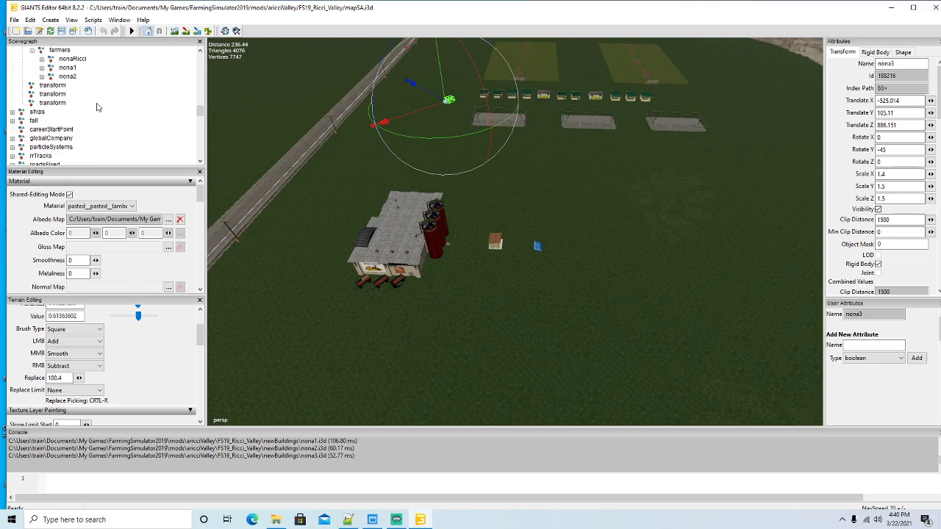
scroll(96, 108, up, 1)
click(31, 20)
click(42, 79)
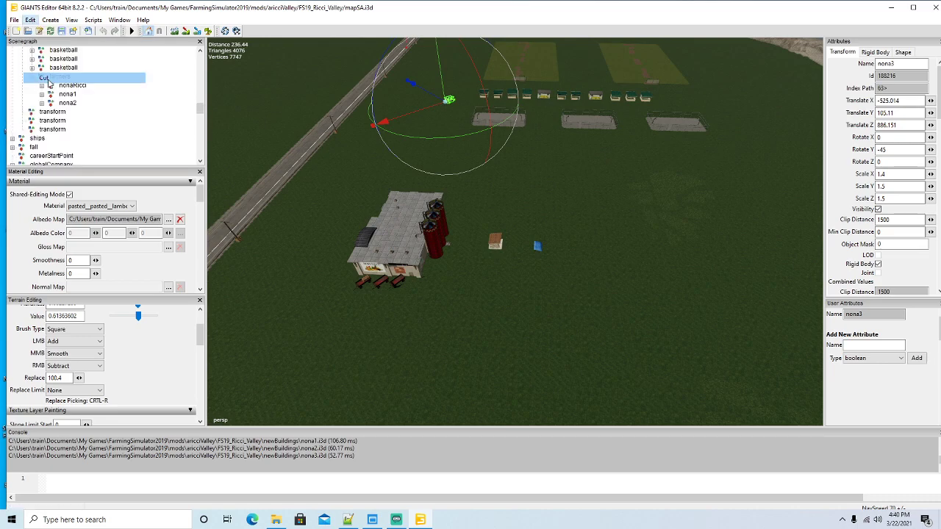
click(42, 78)
click(31, 20)
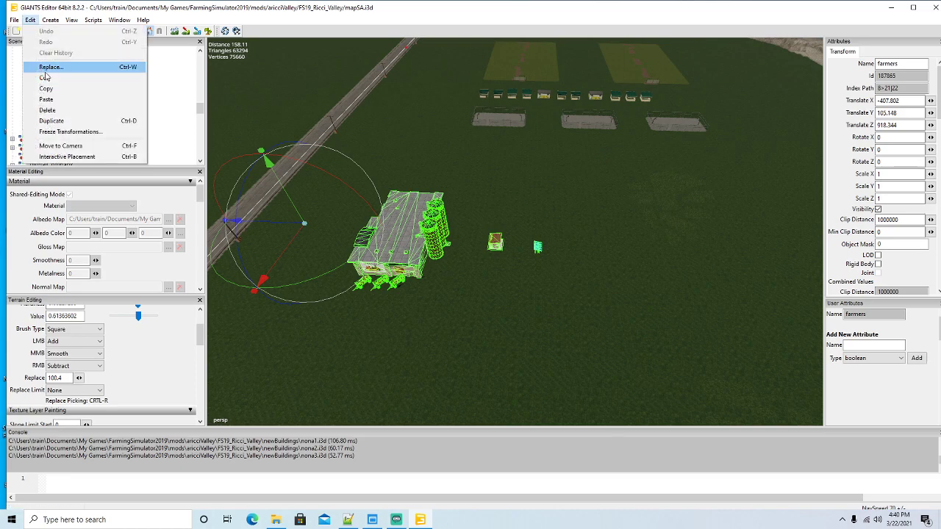
click(46, 99)
click(30, 20)
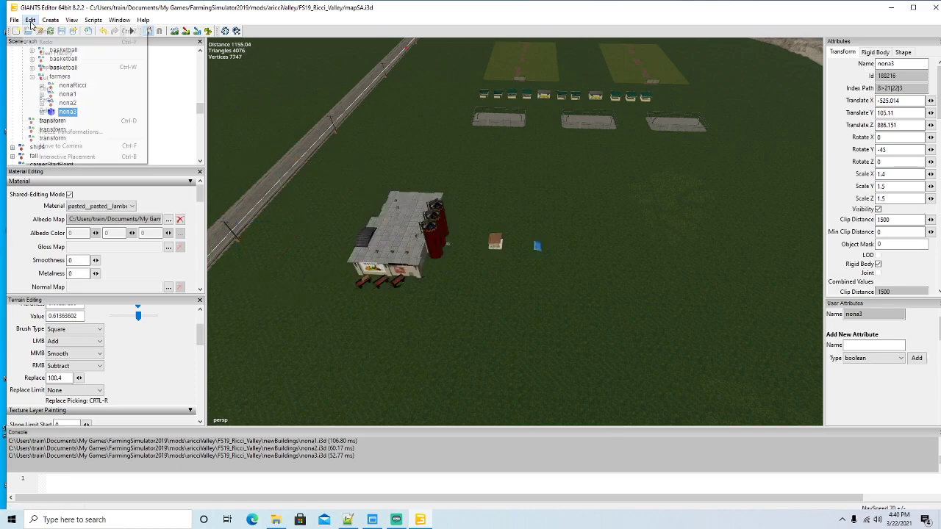
click(45, 155)
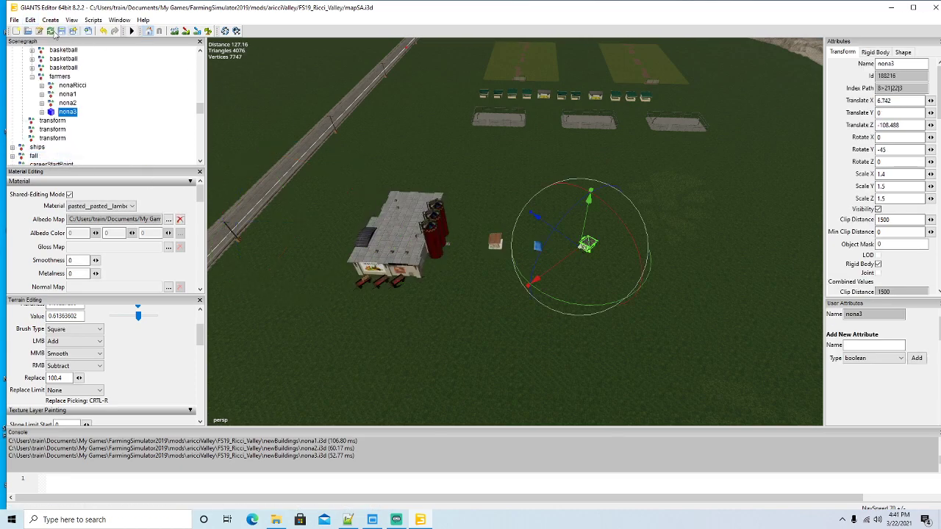
Import the nona4 i3D file from the newBuildings folder
click(14, 19)
click(23, 125)
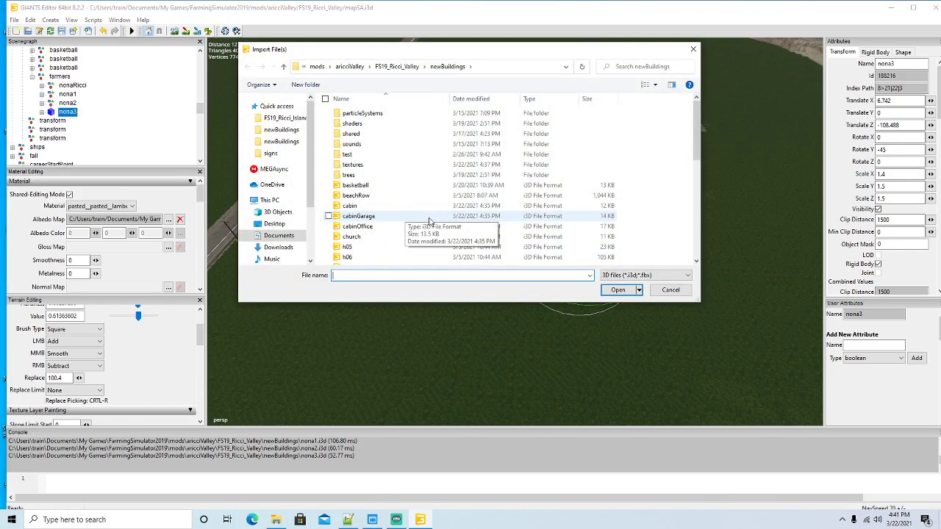
scroll(419, 210, down, 6)
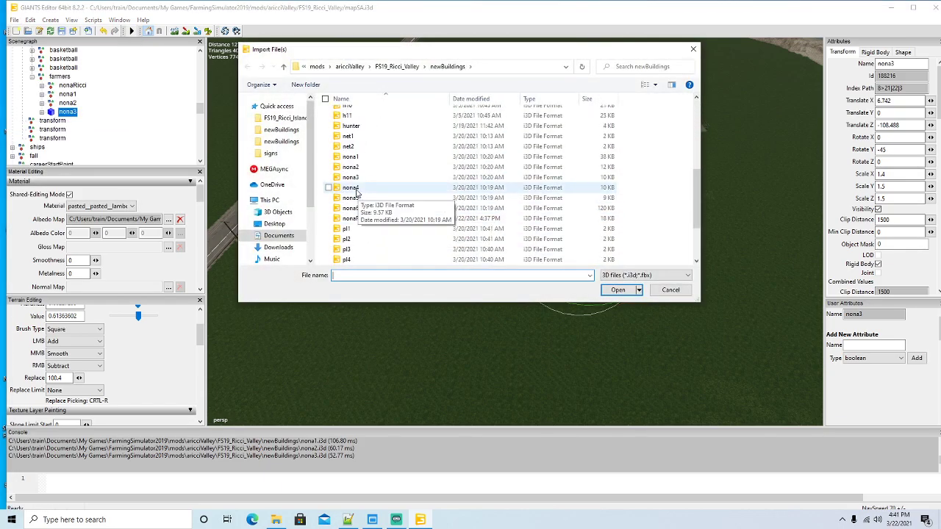
click(354, 189)
click(616, 290)
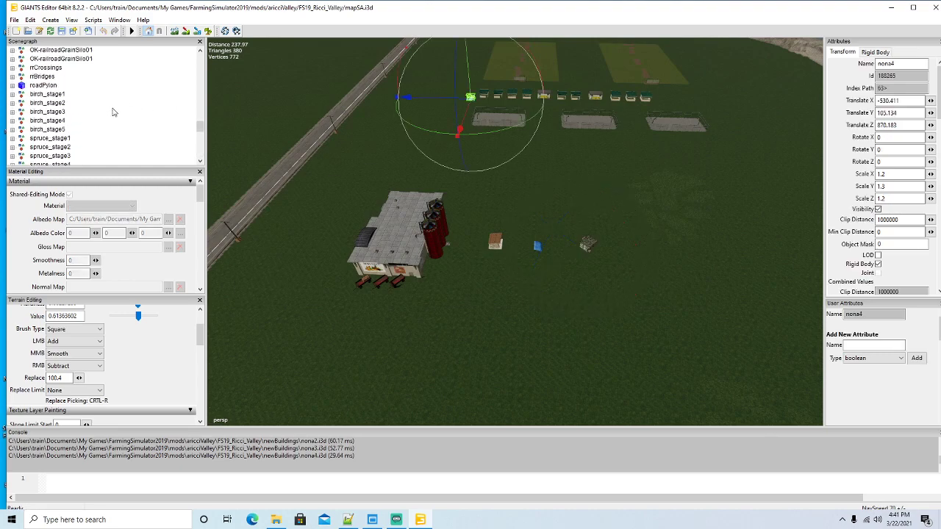
Cut and paste nona4 into the farmers group and place it interactively behind nona2 and nona3, at about X -11.5 and Z -99.3
scroll(113, 111, up, 5)
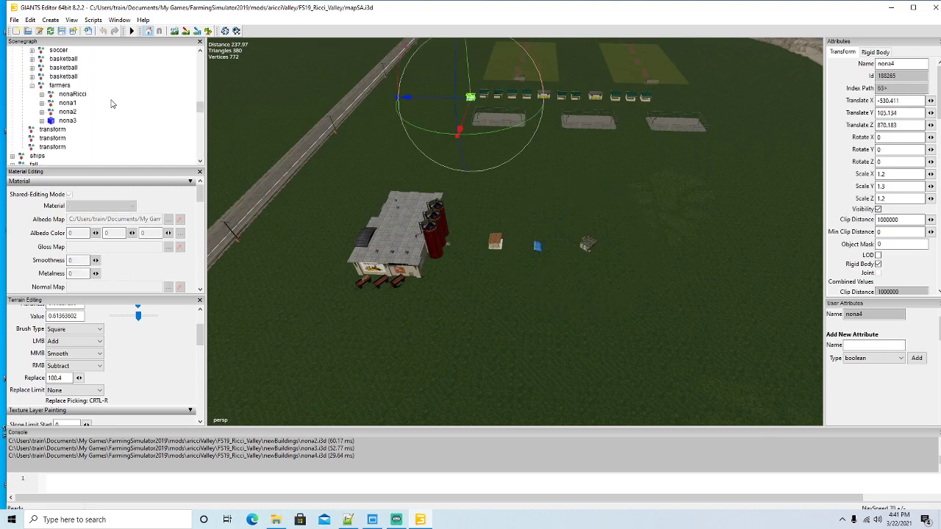
click(31, 21)
click(50, 78)
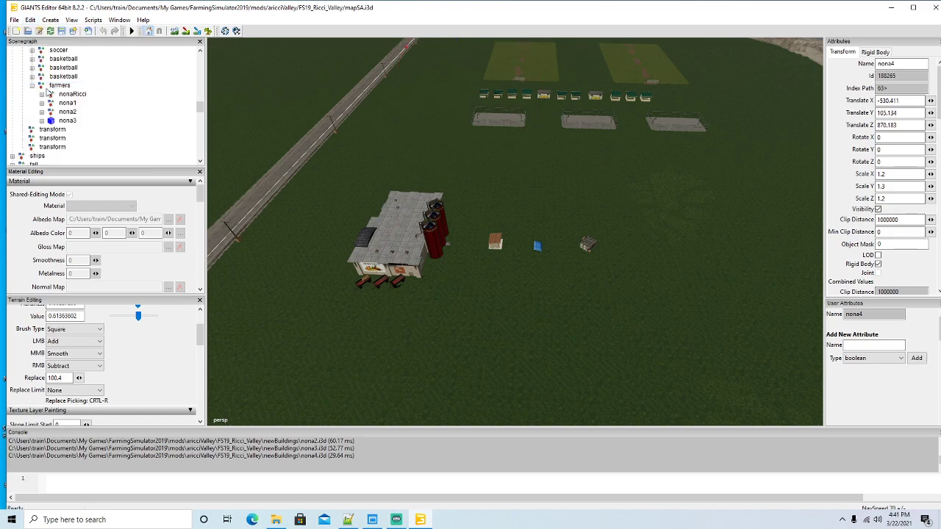
click(44, 87)
click(30, 21)
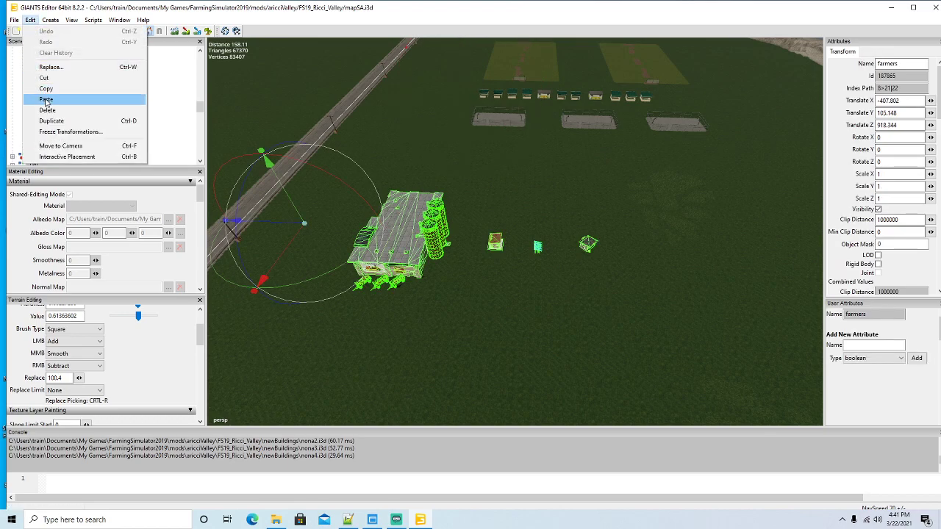
click(44, 101)
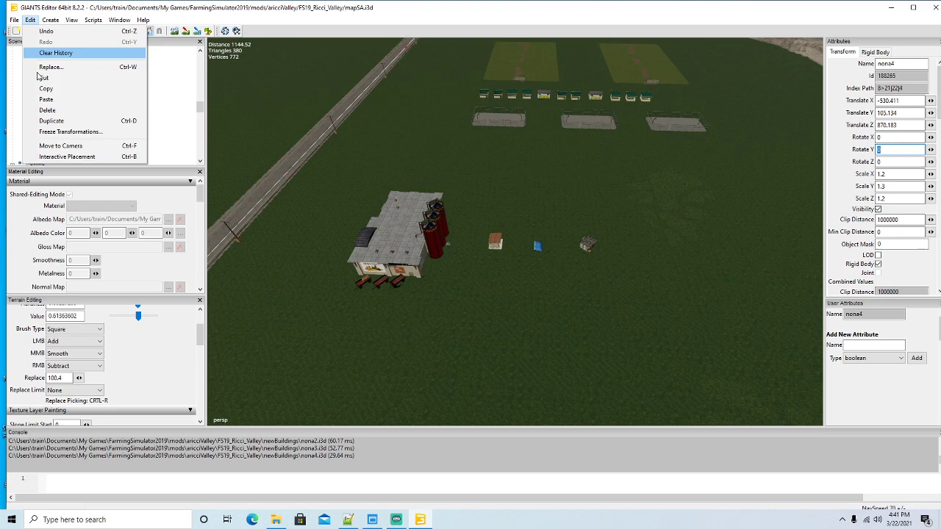
click(66, 157)
click(556, 214)
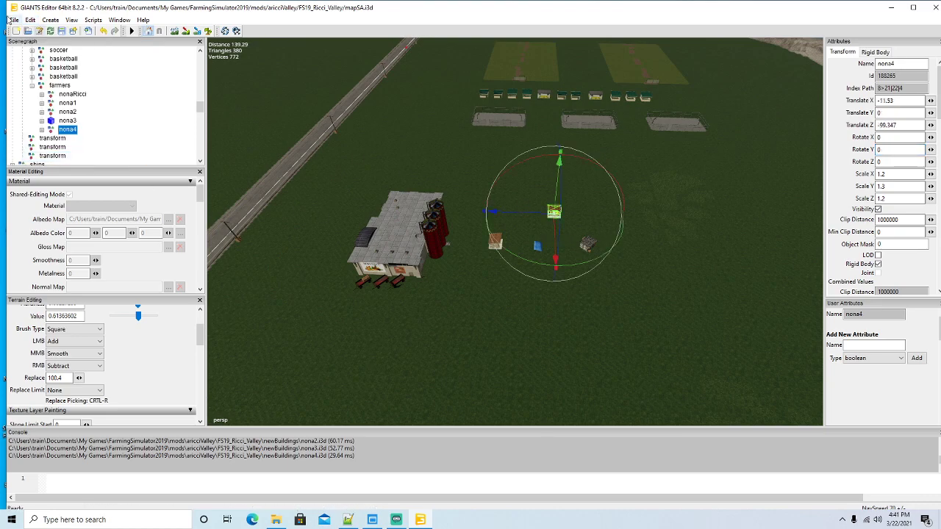
Import the nona5 i3D file from the newBuildings folder
click(14, 19)
click(44, 125)
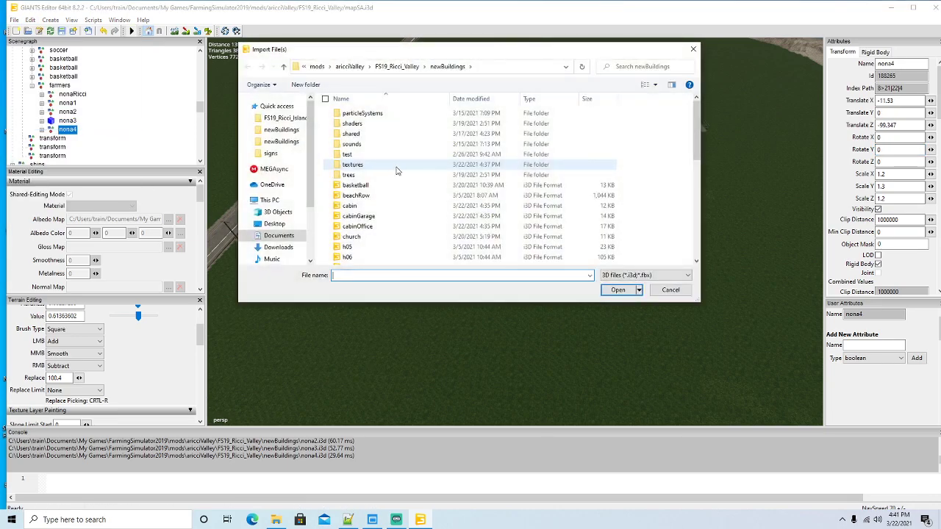
scroll(452, 167, down, 5)
click(352, 126)
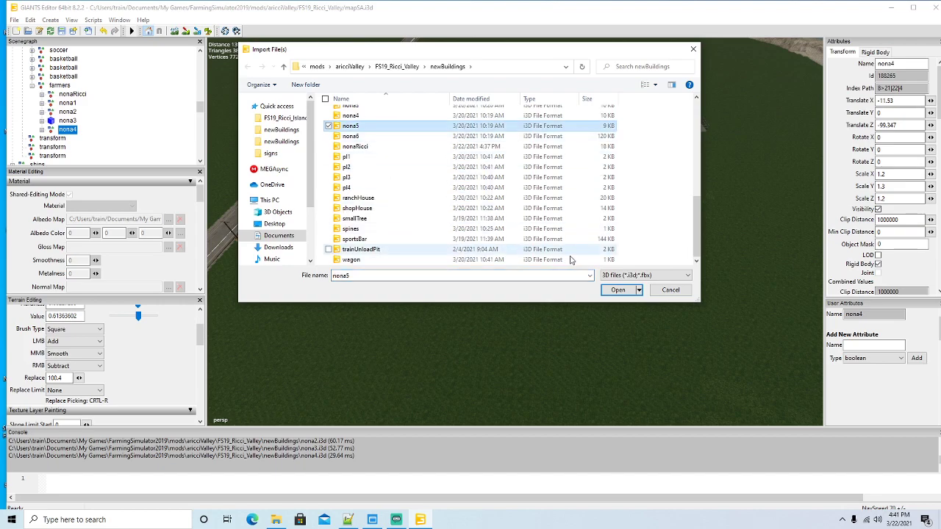
click(618, 289)
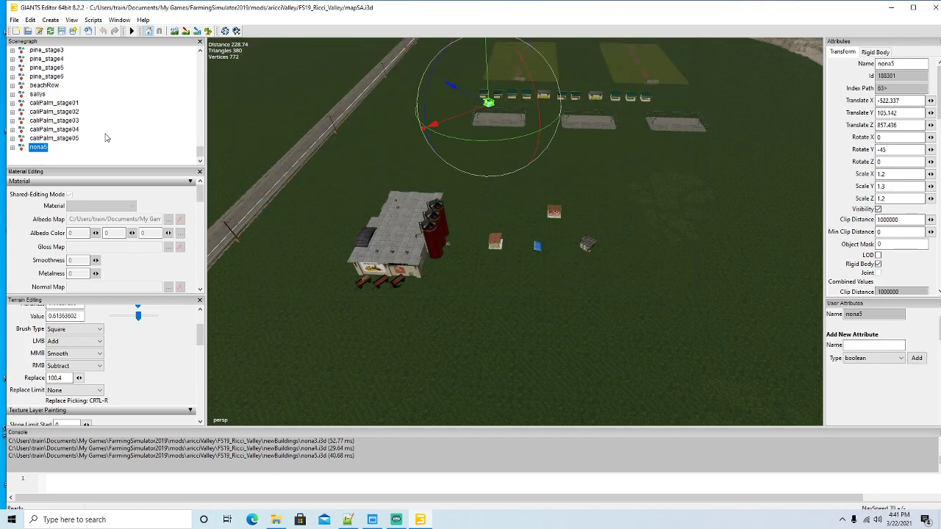
Cut and paste nona5 into the farmers group and place it interactively behind nona3, at about X -15.6 and Z -116.0
scroll(105, 137, up, 10)
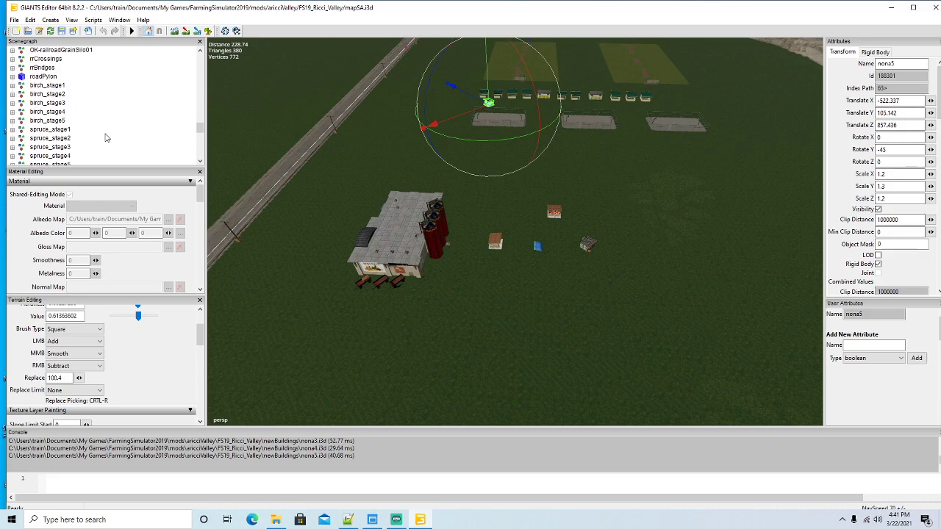
scroll(105, 135, up, 1)
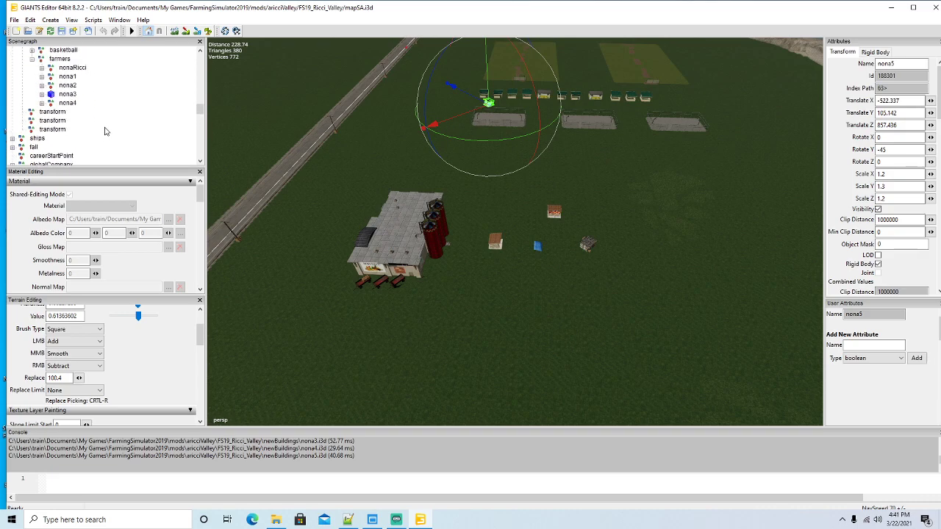
click(30, 20)
click(42, 64)
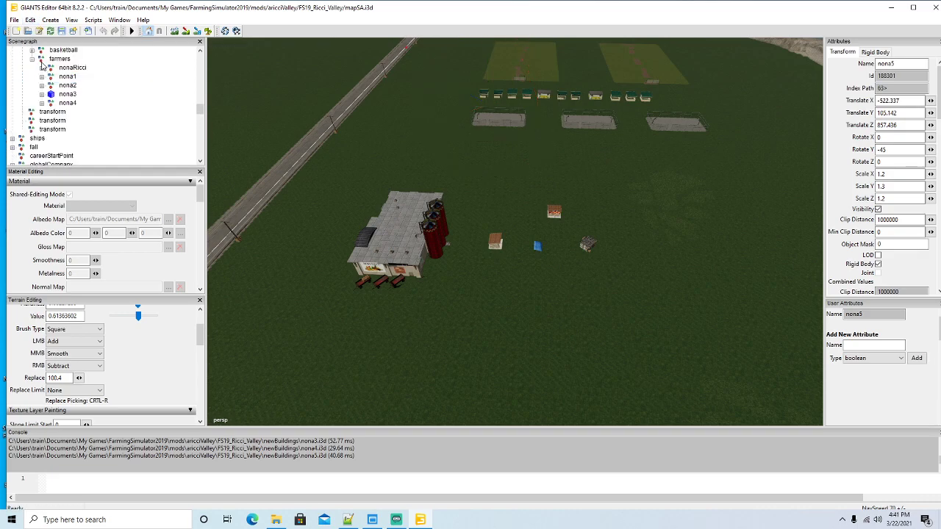
click(46, 60)
click(31, 20)
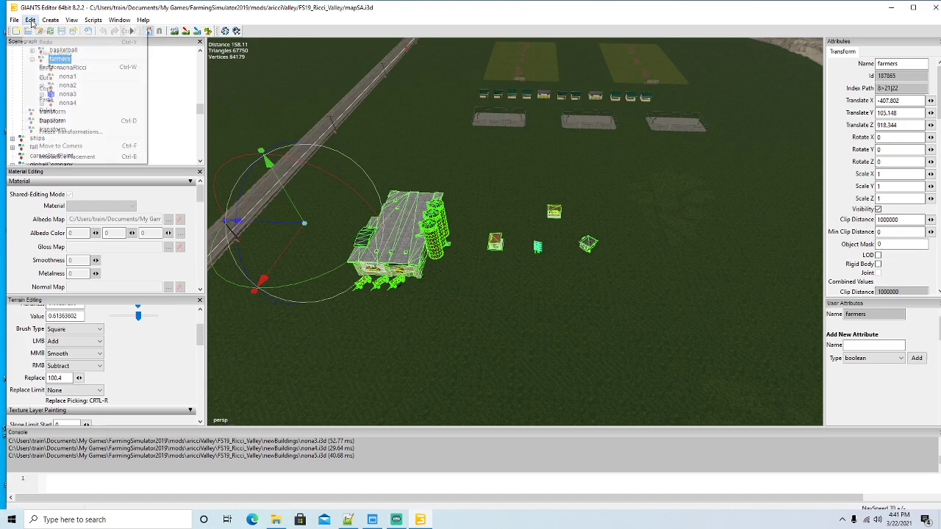
click(45, 99)
click(30, 20)
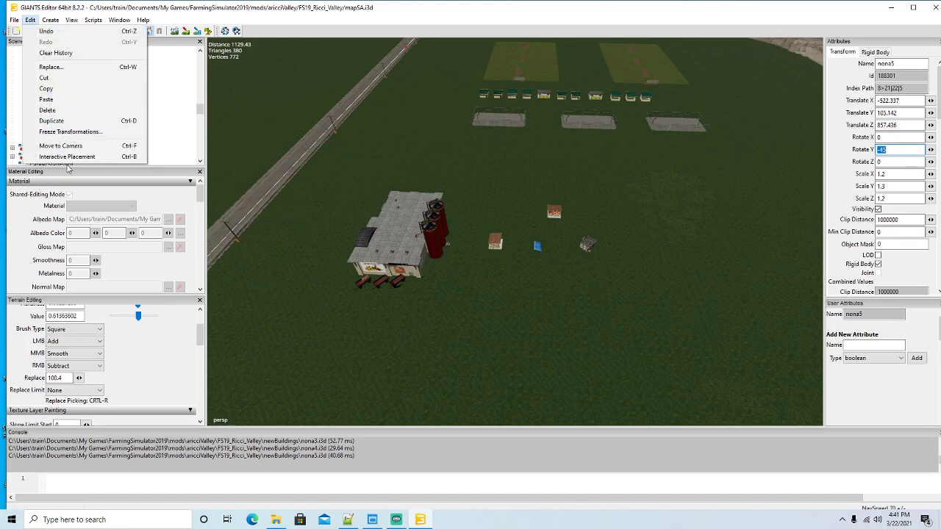
click(73, 157)
click(594, 209)
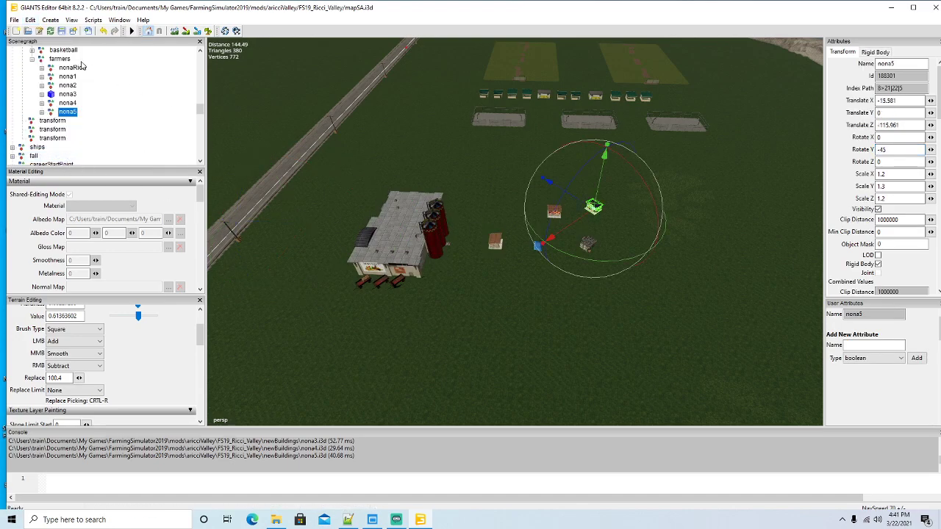
Import the nona6 i3D file from the newBuildings folder
click(14, 19)
click(37, 125)
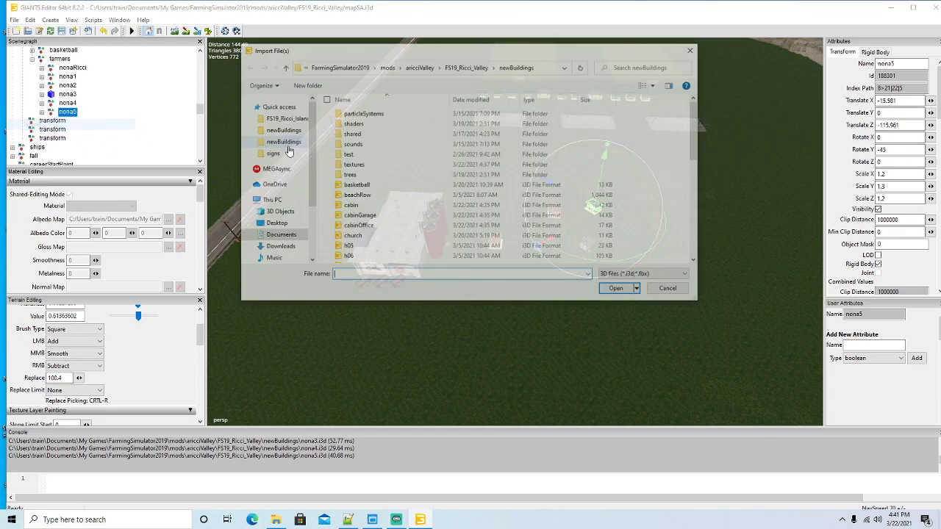
scroll(409, 169, down, 5)
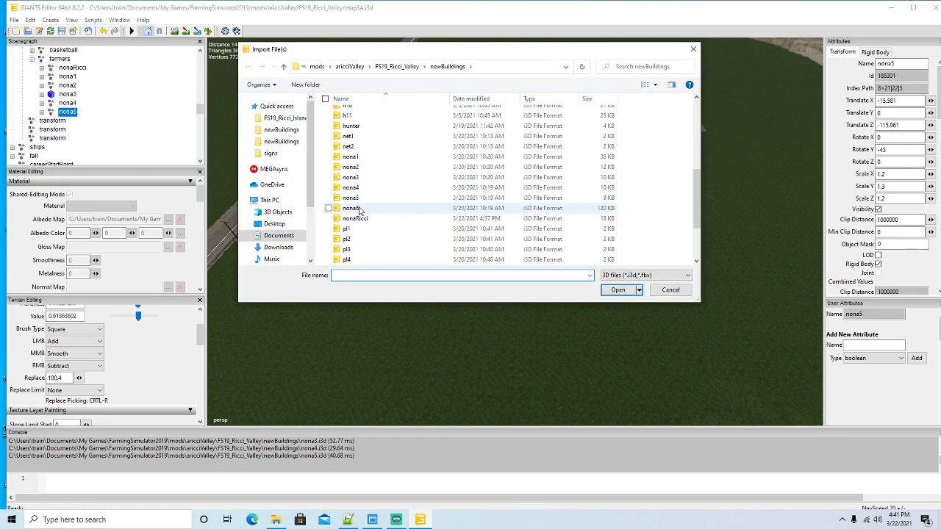
click(356, 208)
click(618, 290)
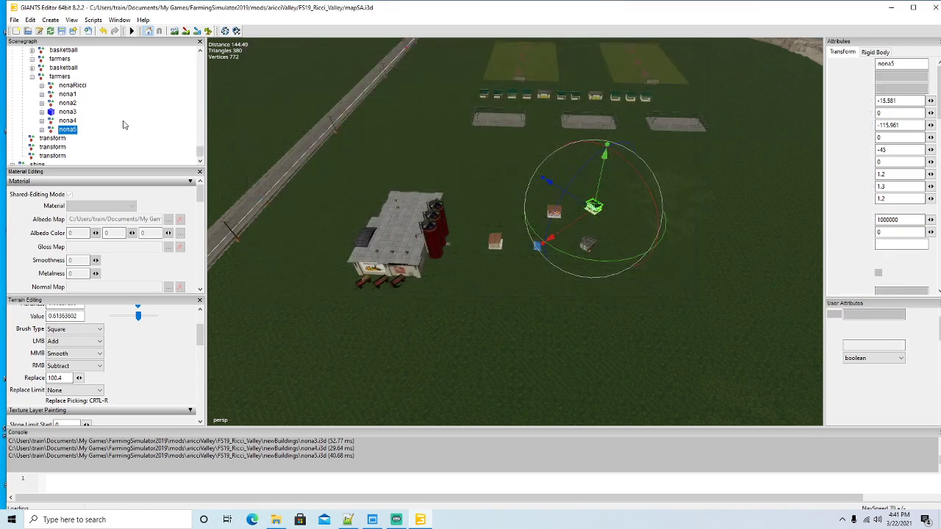
Cut and paste nona6 into the farmers group and place it interactively behind nona1, at about X -10.0 and Z -77.4
scroll(124, 125, up, 10)
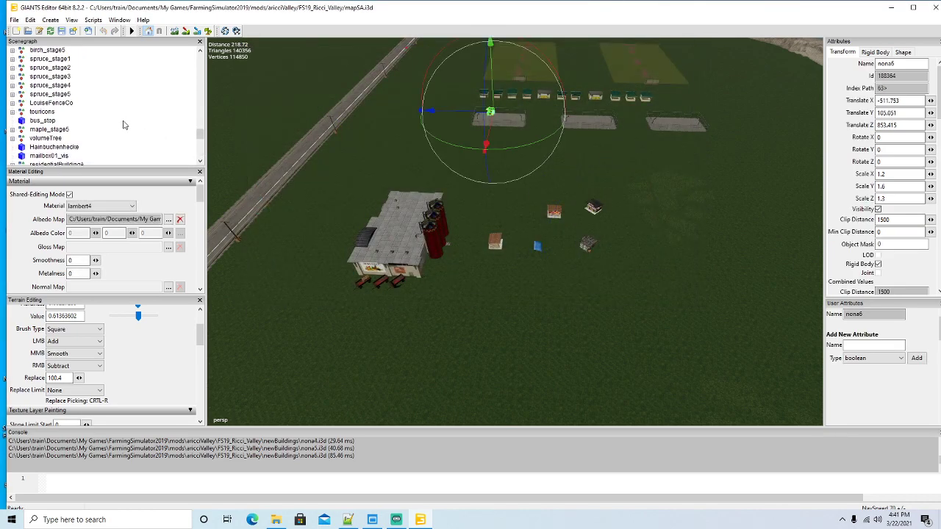
scroll(123, 125, up, 8)
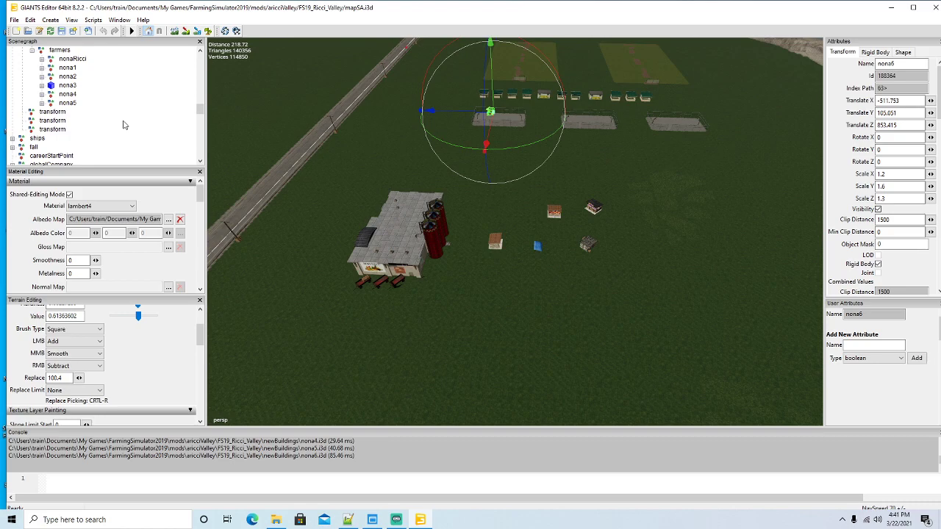
click(30, 21)
click(40, 78)
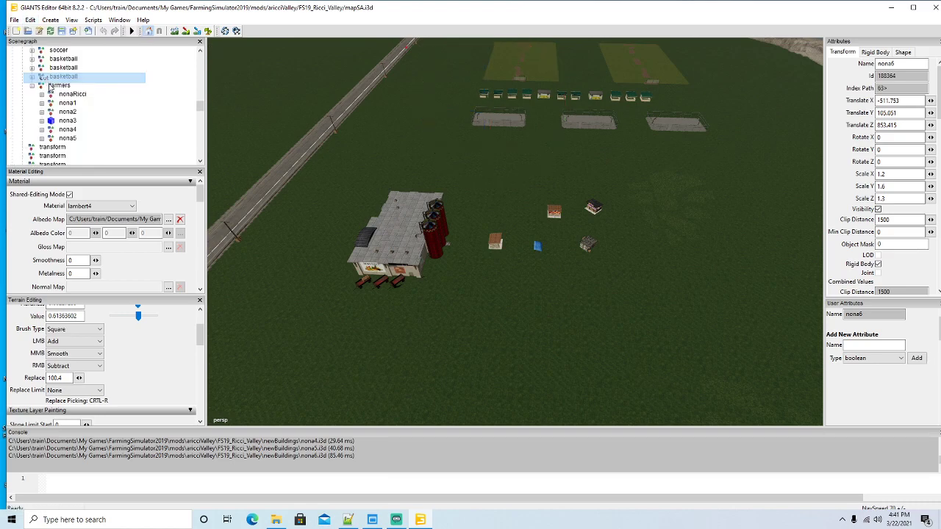
click(41, 86)
click(30, 21)
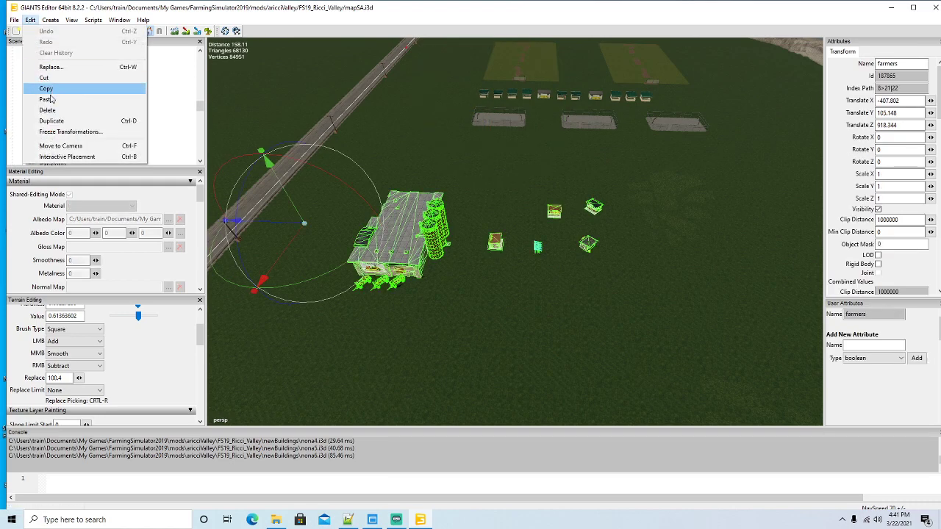
click(40, 100)
click(30, 20)
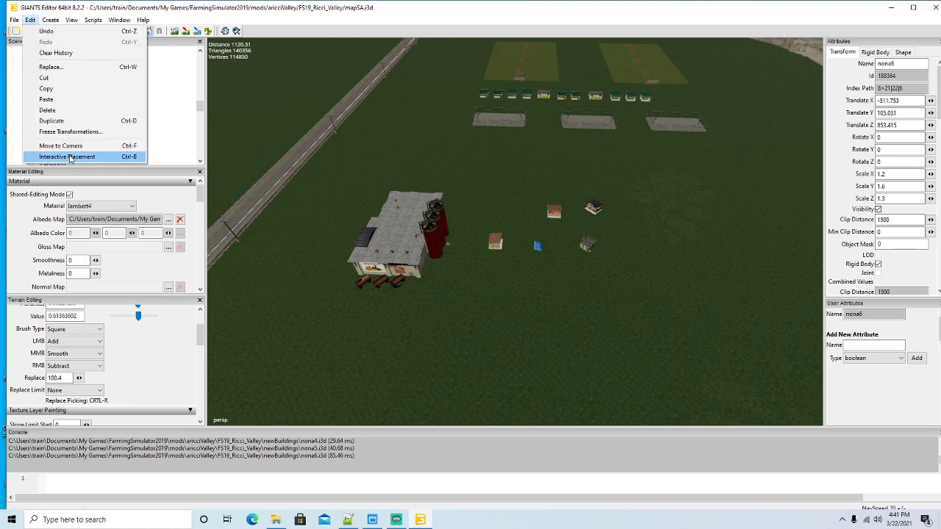
click(66, 157)
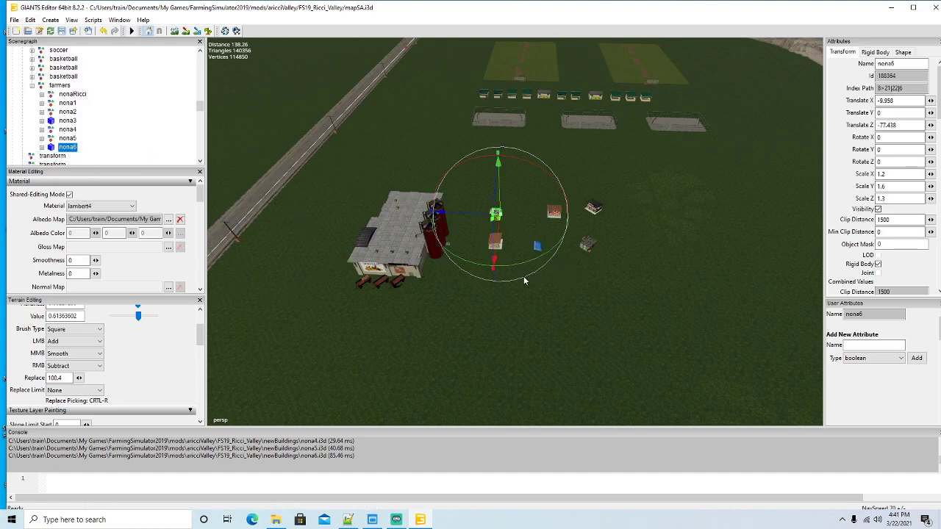
Move nona6 along its X axis, farther behind nona1 toward the basketball courts
mouse_move(539, 308)
mouse_down()
mouse_move(544, 321)
mouse_move(539, 299)
mouse_up()
scroll(539, 301, up, 5)
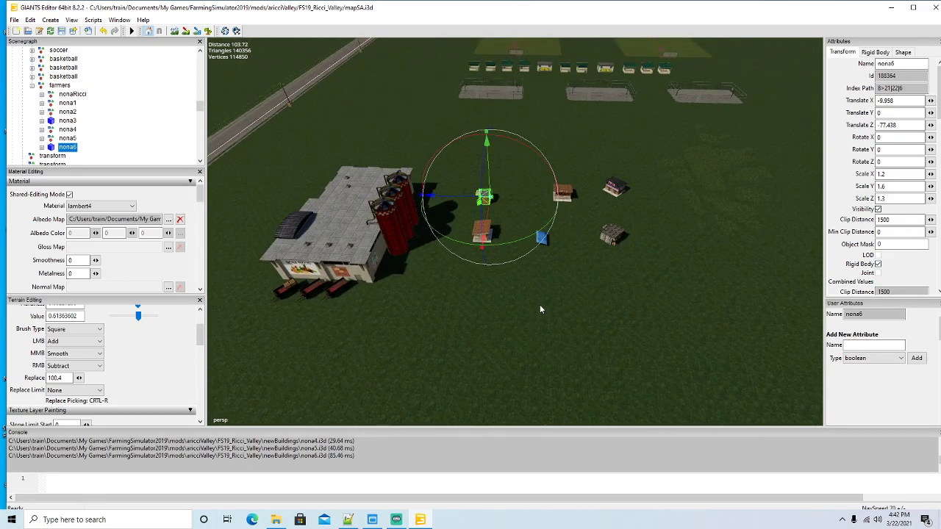
scroll(536, 312, up, 1)
scroll(535, 320, down, 4)
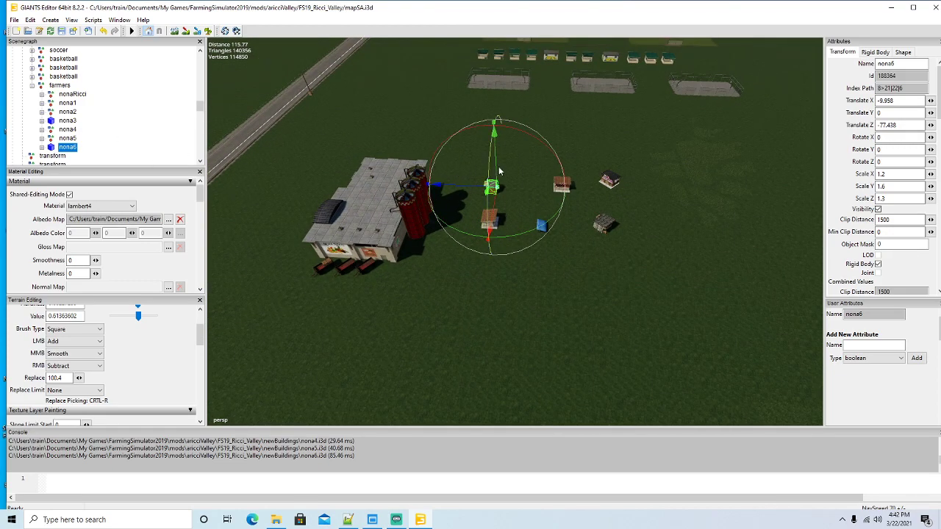
drag(497, 204, 537, 114)
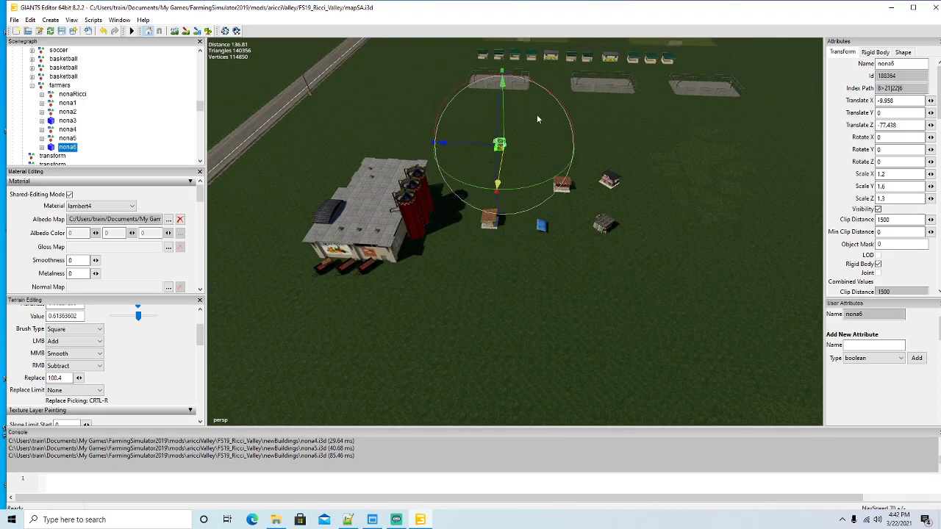
Move nona5 out to about X -50.1 and Z -150.5, and shift nona4 back roughly level with nona6
click(56, 139)
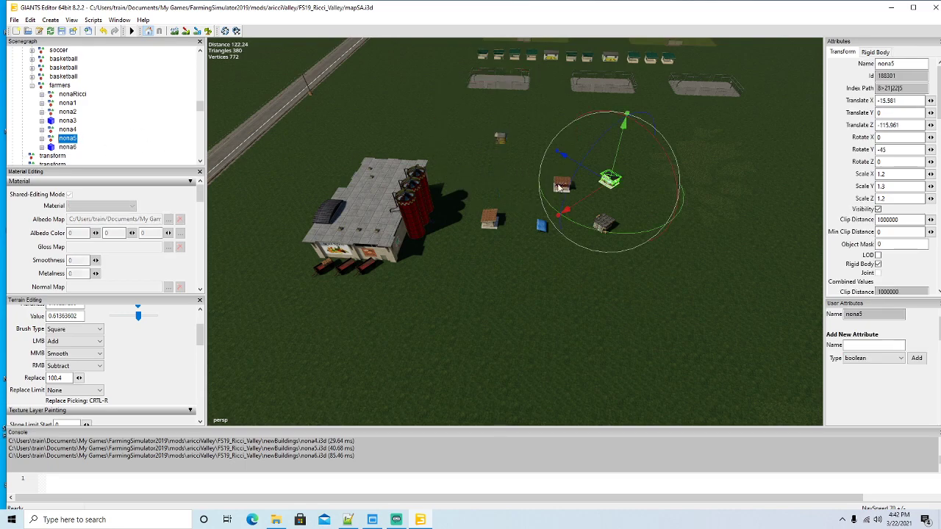
drag(589, 203, 724, 142)
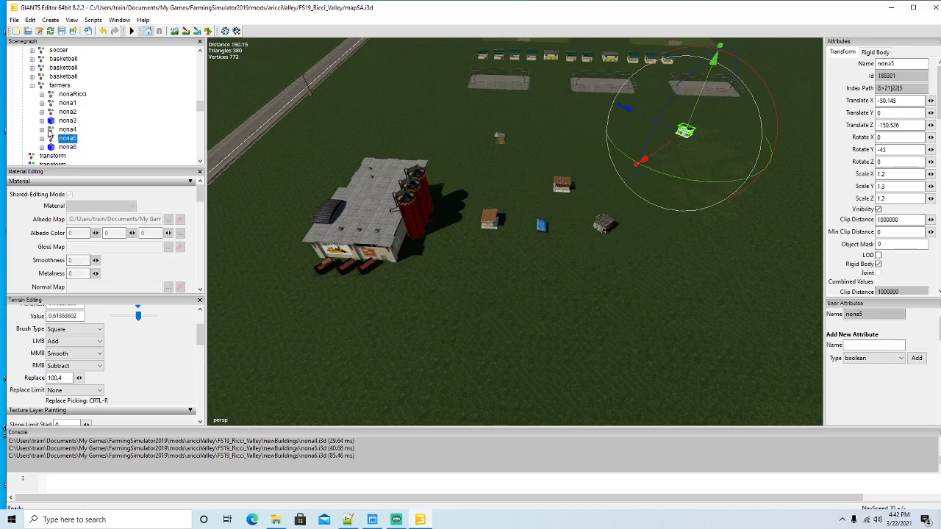
click(49, 131)
drag(563, 211, 451, 126)
Move nona3 to about X -23.3 and Z -138.5, and nona2 next to nona4 at about X -35.9 and Z -112.1
click(48, 122)
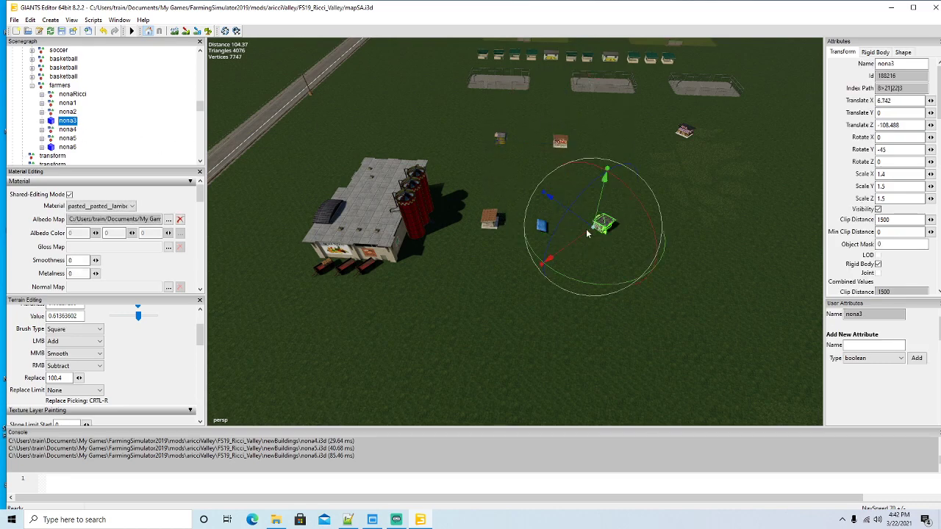
drag(579, 243, 704, 170)
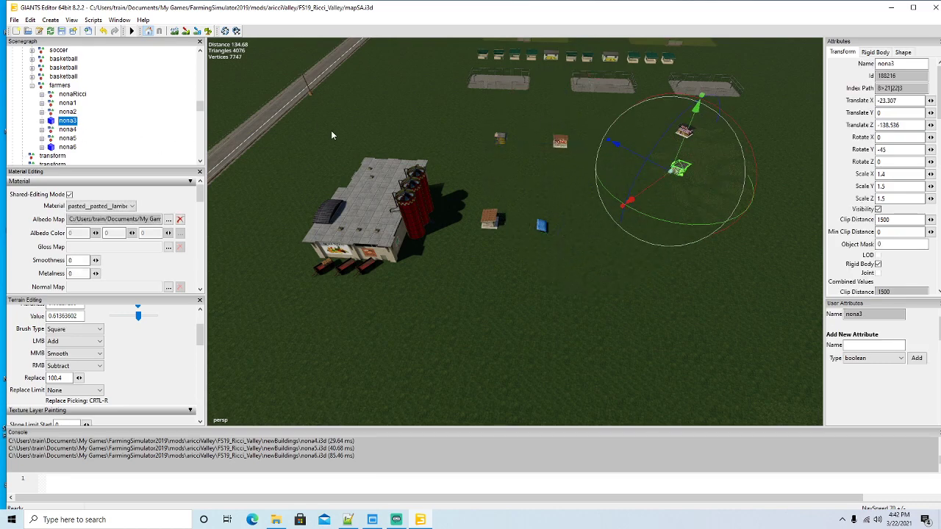
click(50, 112)
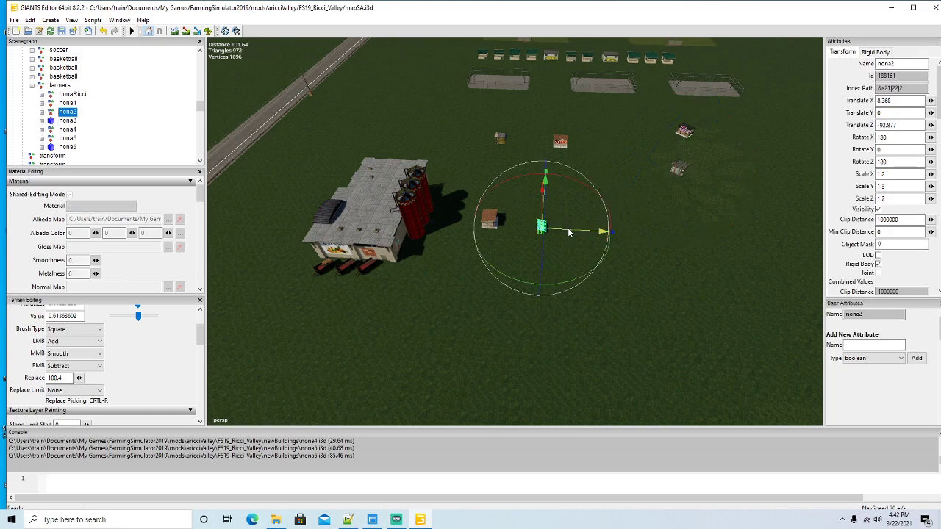
drag(568, 232, 588, 75)
Set nona1's Y rotation to 0 and move it away from the nonaRicci building to about Z -94.0
click(67, 103)
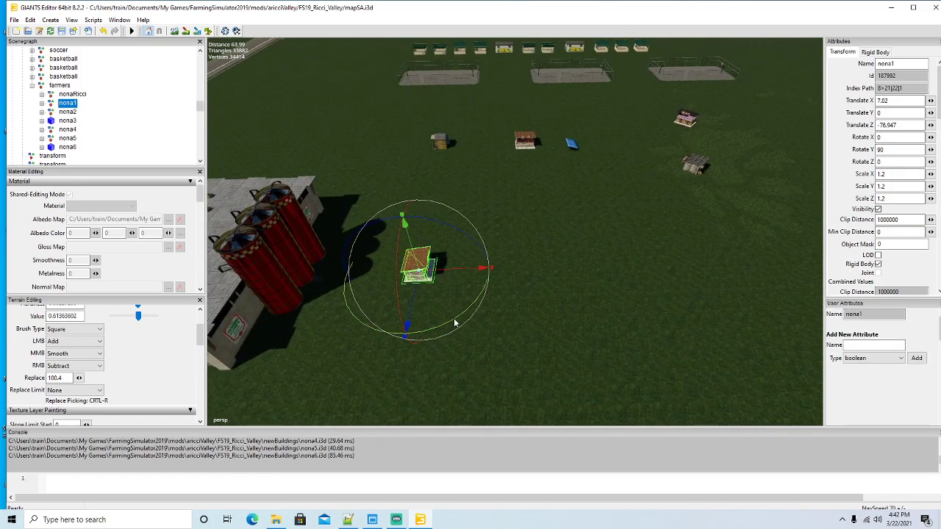
drag(346, 288, 332, 313)
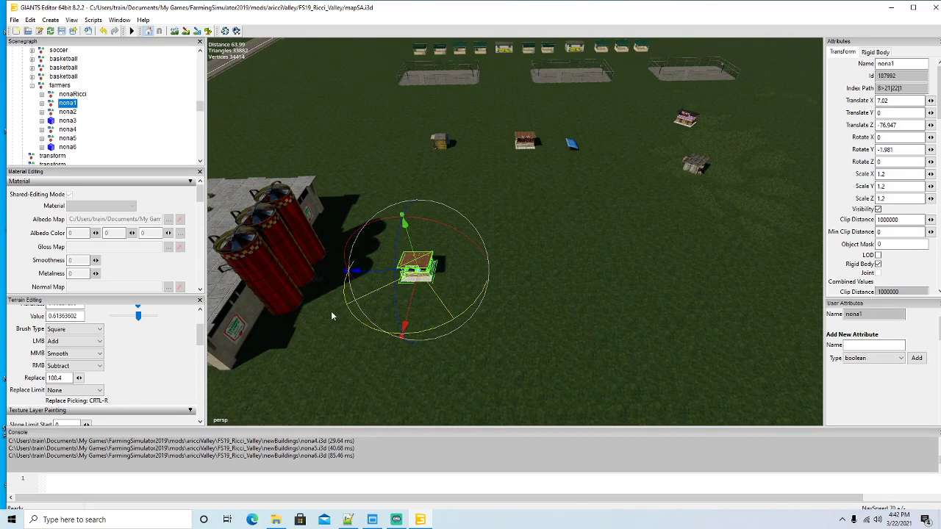
double_click(897, 149)
text(0)
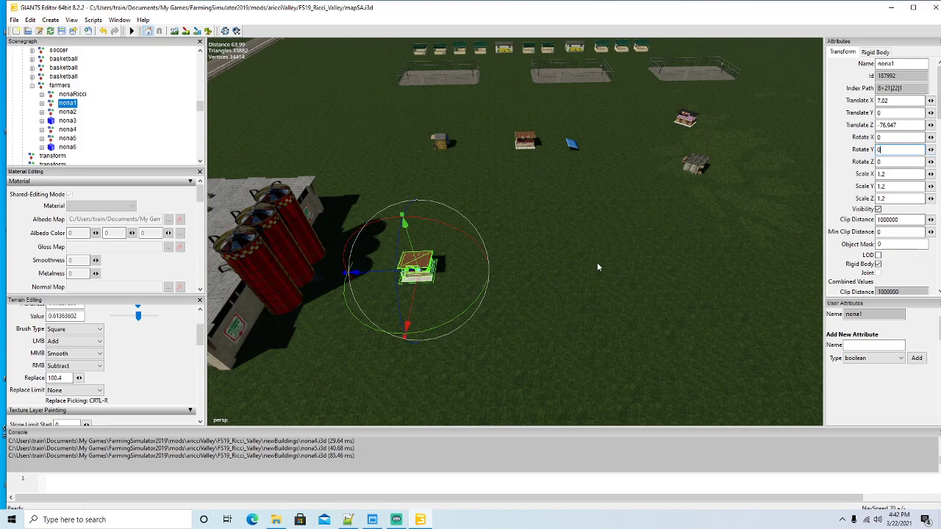
drag(383, 272, 496, 287)
Move nona1 along its X axis, closer to the row of nona6 and nona4
scroll(490, 318, down, 10)
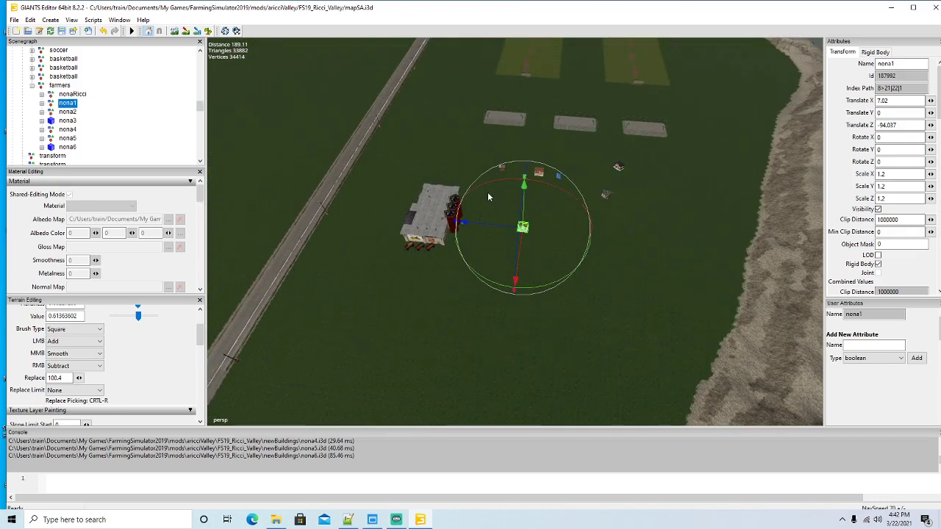
drag(688, 259, 628, 263)
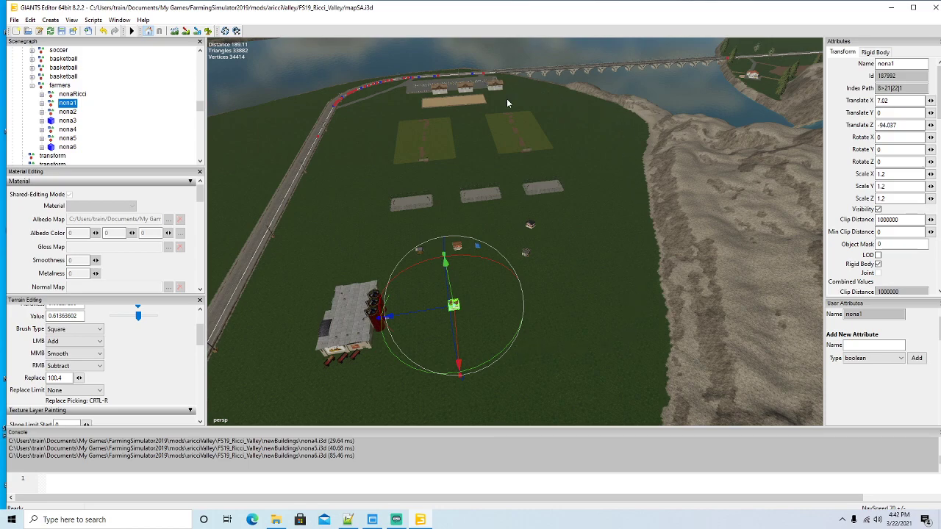
scroll(497, 376, up, 10)
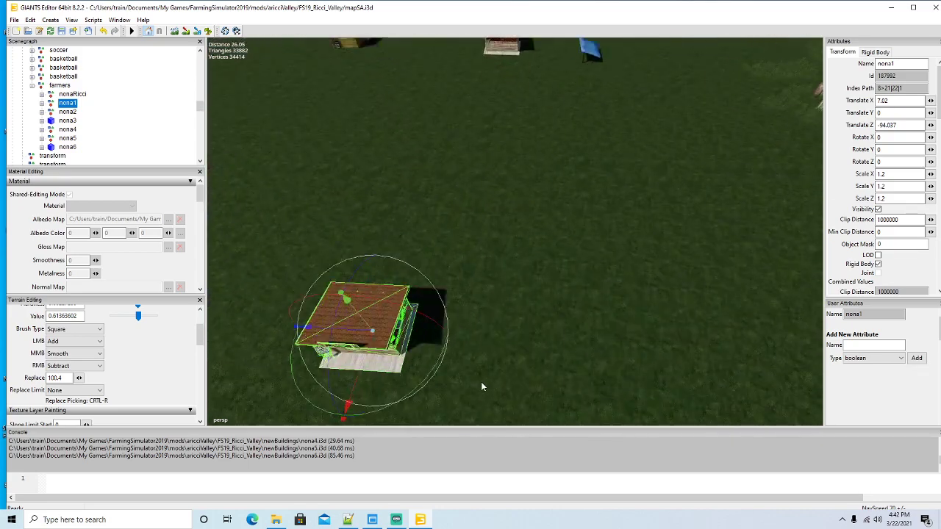
drag(440, 381, 555, 317)
drag(595, 236, 512, 239)
scroll(458, 302, down, 5)
drag(466, 317, 466, 317)
Turn nona2 around its vertical axis and set its Y rotation to -90
click(65, 112)
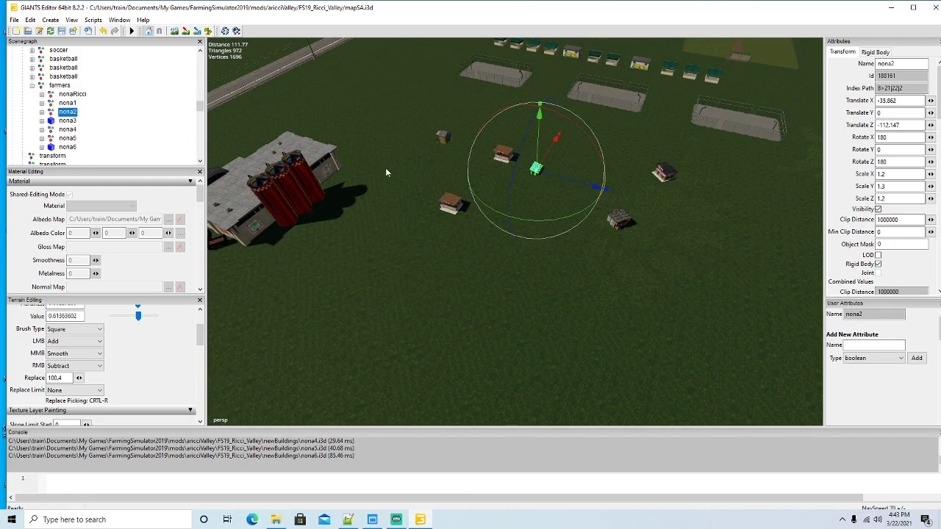
drag(536, 200, 522, 223)
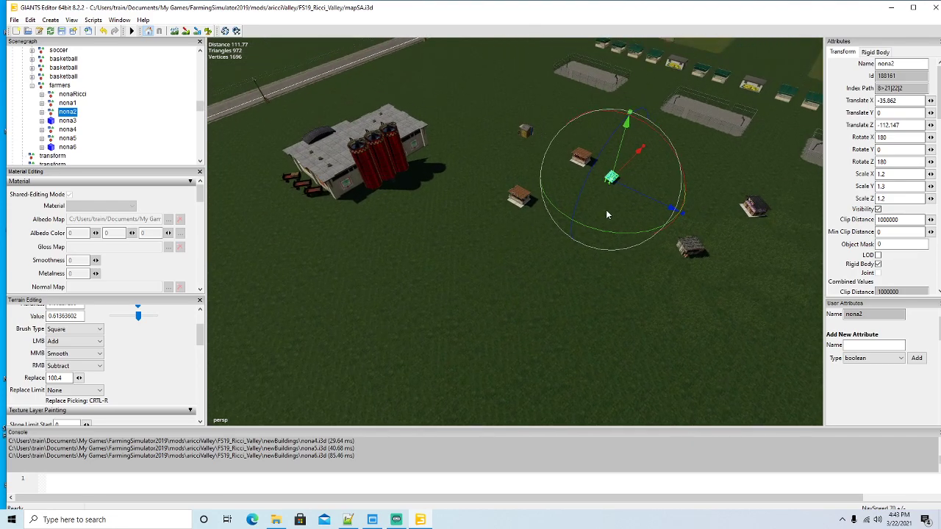
drag(602, 228, 713, 192)
drag(908, 149, 718, 160)
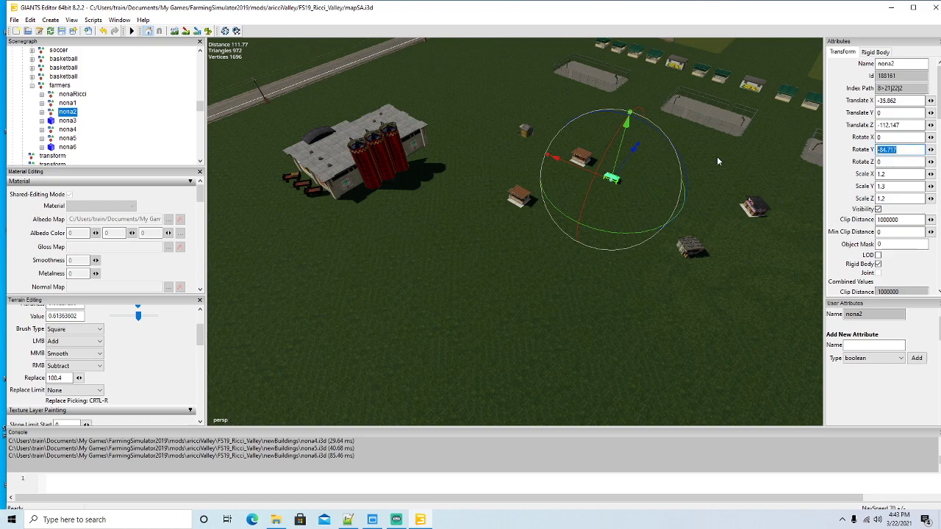
text(-90)
Move nona2 beside nona1, at about X -10.6, Y 1.7 and Z -107.1
drag(628, 169, 576, 234)
drag(536, 200, 492, 190)
drag(551, 197, 545, 204)
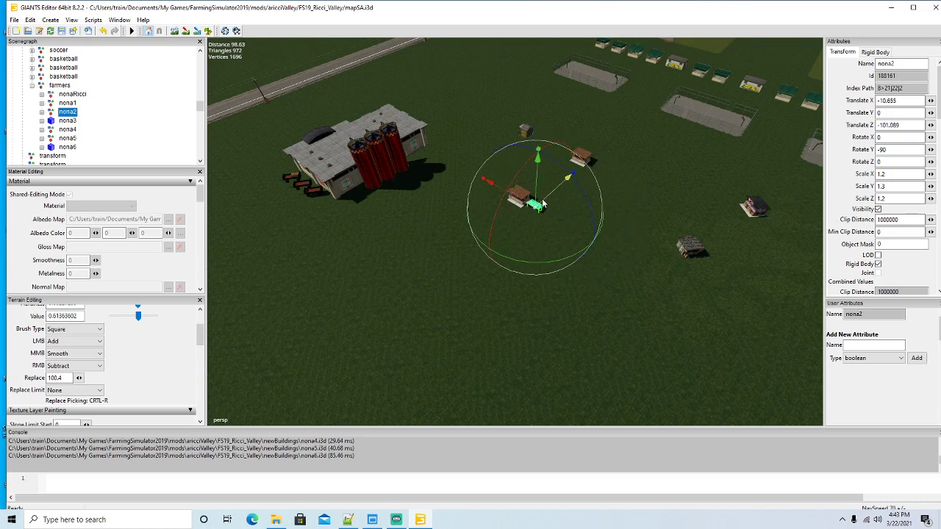
drag(550, 247, 672, 235)
Turn nona2 around its vertical axis to face the opposite way and set its Y rotation to 90
scroll(557, 257, up, 10)
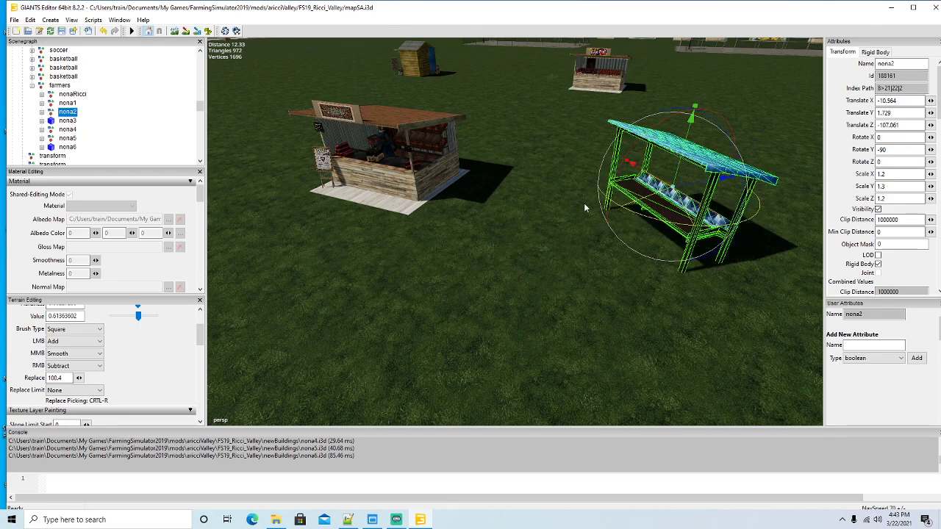
drag(583, 202, 661, 169)
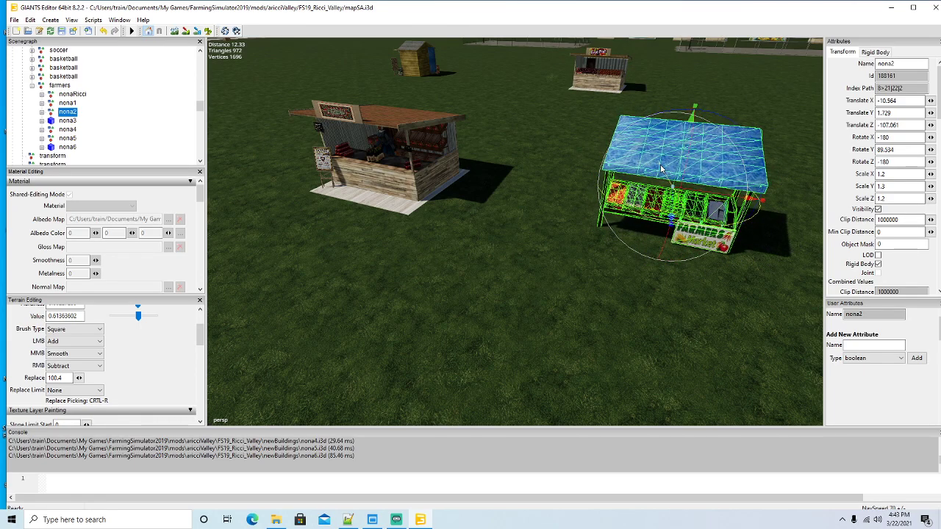
double_click(901, 150)
text(90)
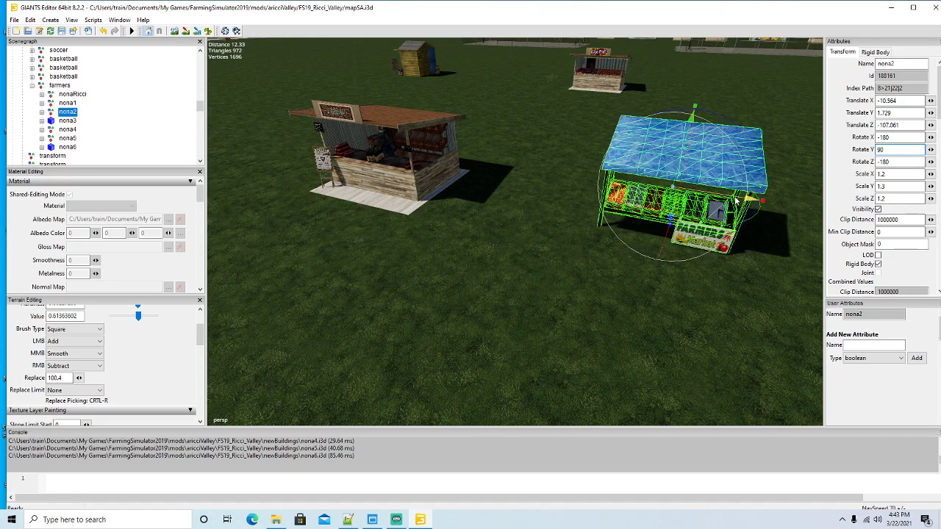
Move nona2 farther from nona1, to about X -10.0 and Z -119.5
drag(733, 205, 742, 253)
scroll(655, 283, down, 10)
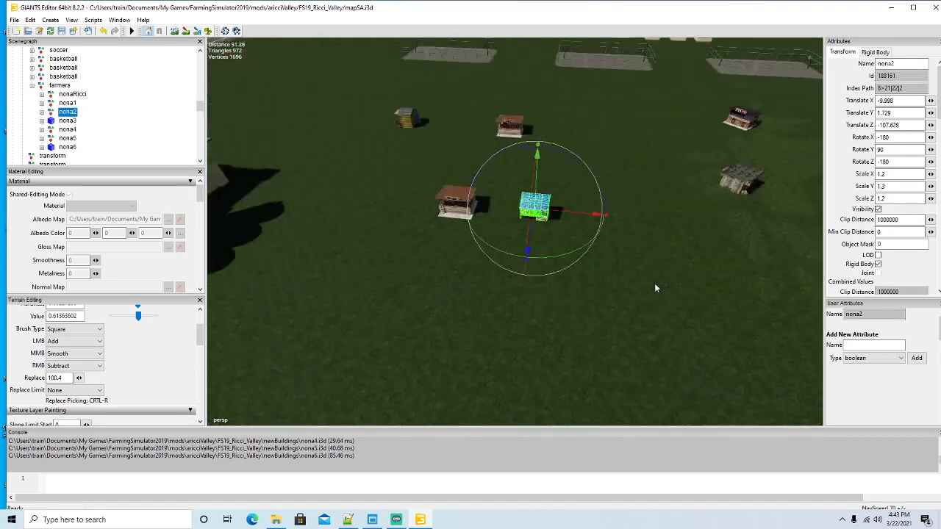
drag(569, 225, 607, 244)
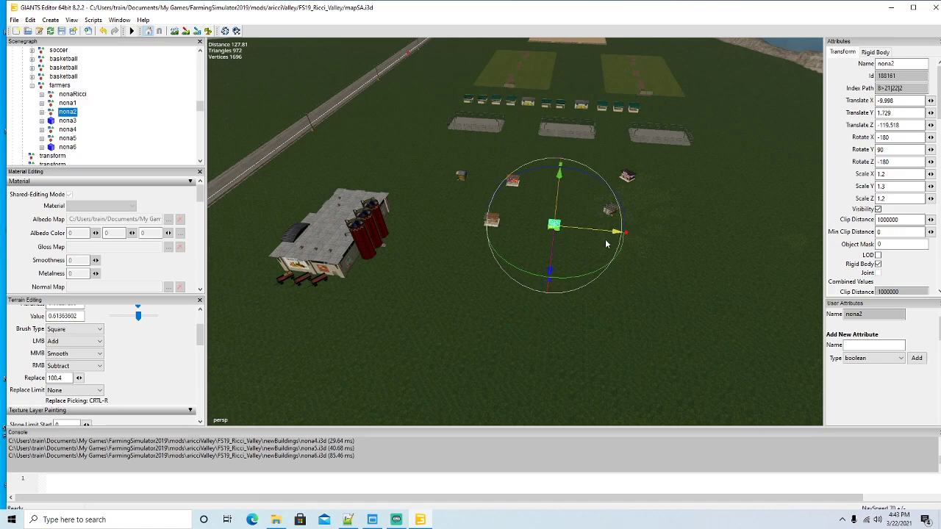
Bring nona3 next to nona2, turn it around its vertical axis and set its Y rotation to -90
click(52, 123)
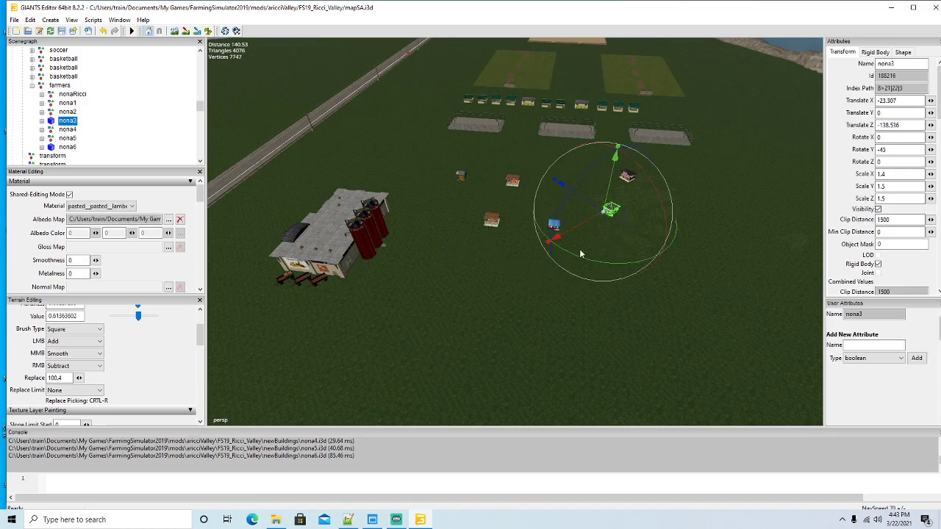
drag(580, 248, 525, 309)
scroll(540, 311, up, 6)
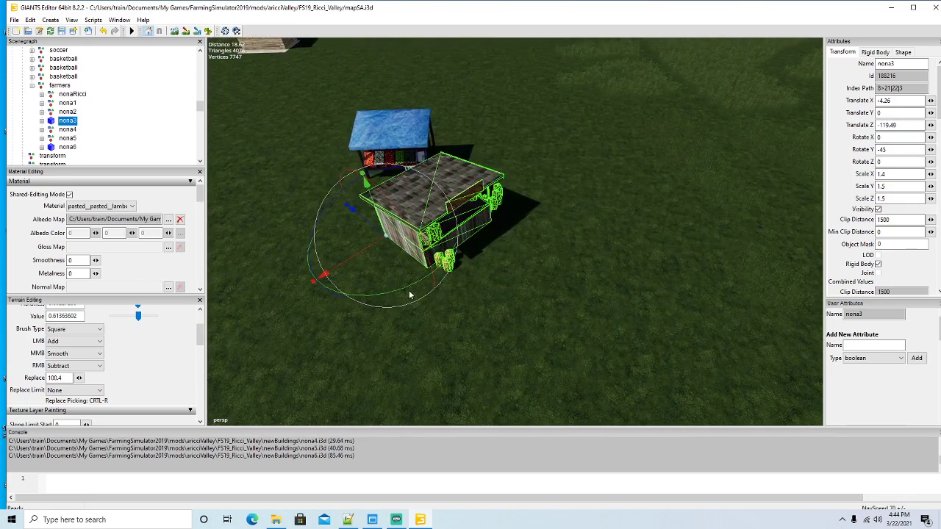
drag(407, 289, 356, 284)
double_click(888, 149)
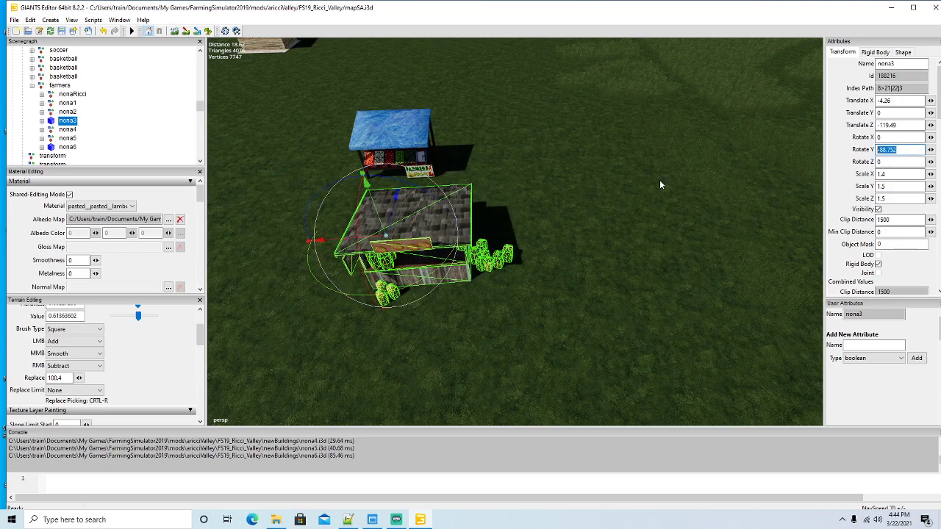
text(-90)
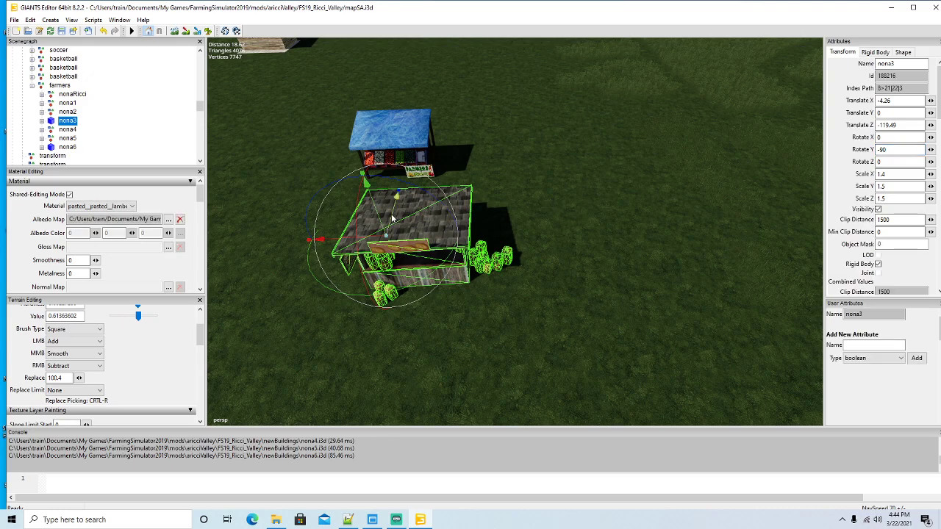
Line nona3 up in the row beyond nona2, at about X -12.5 and Z -137.1
drag(391, 218, 447, 76)
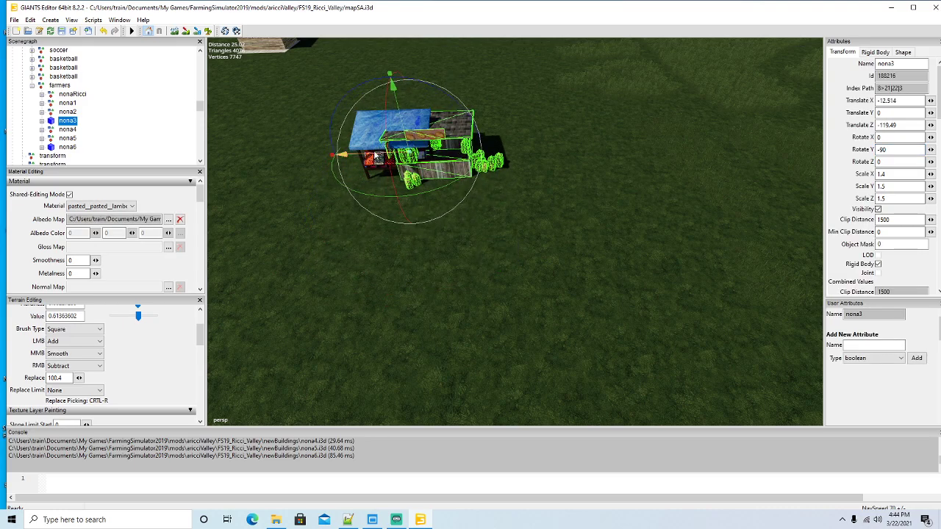
drag(375, 156, 564, 181)
drag(564, 181, 547, 210)
scroll(555, 220, down, 5)
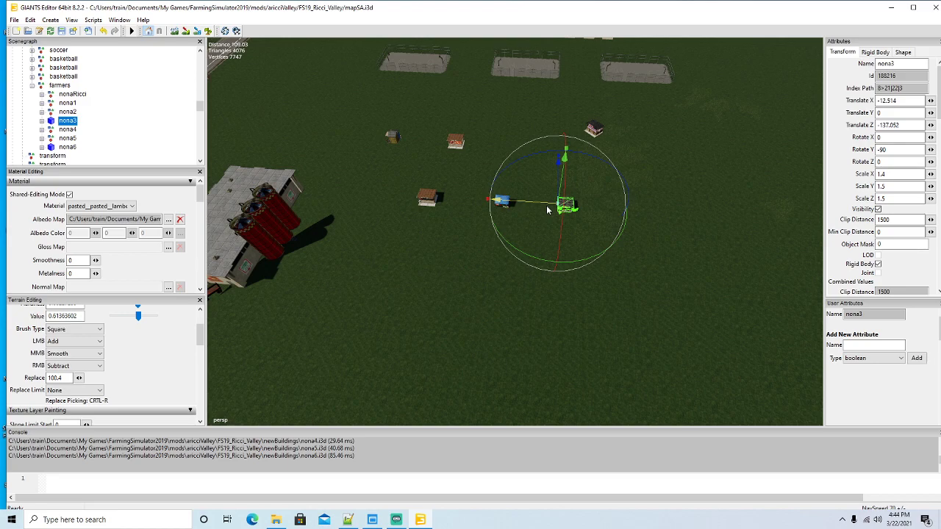
Turn nona4 half a turn with Y rotation 0 and place it opposite nona1, at about X 17.7 and Z -97.1
click(62, 129)
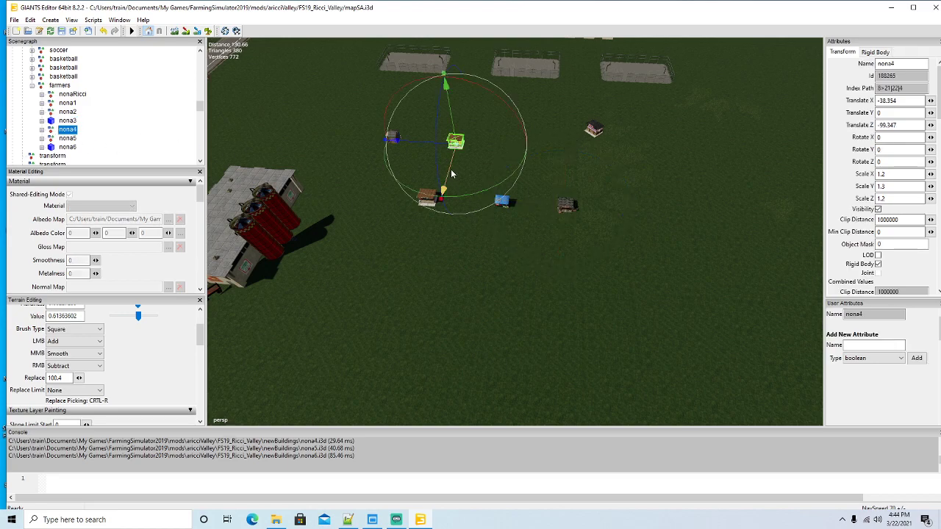
mouse_move(451, 174)
mouse_down()
mouse_move(435, 259)
mouse_move(439, 185)
mouse_up()
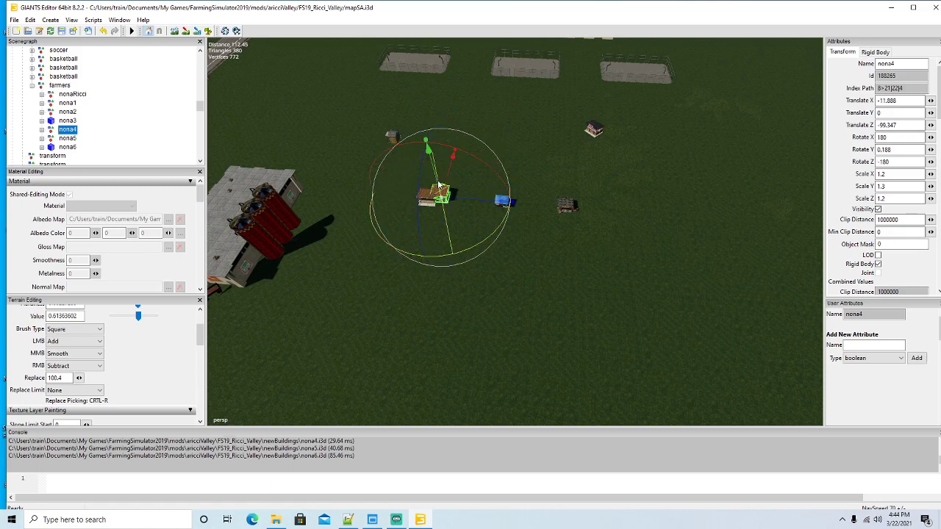
double_click(901, 149)
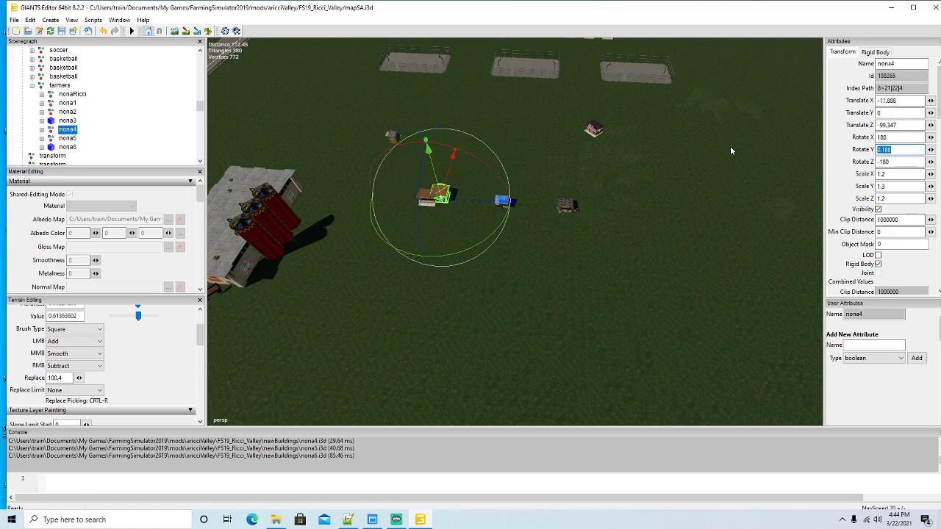
text(0)
drag(463, 199, 390, 276)
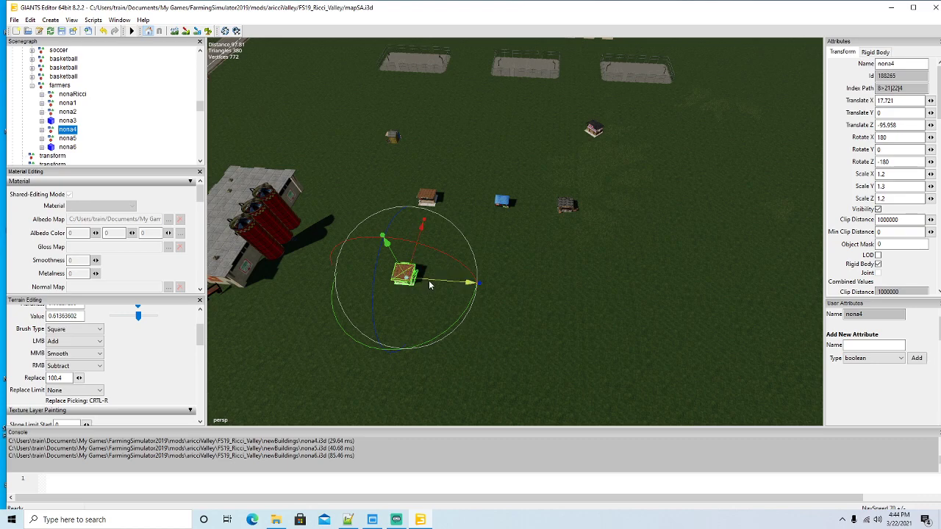
drag(430, 280, 435, 280)
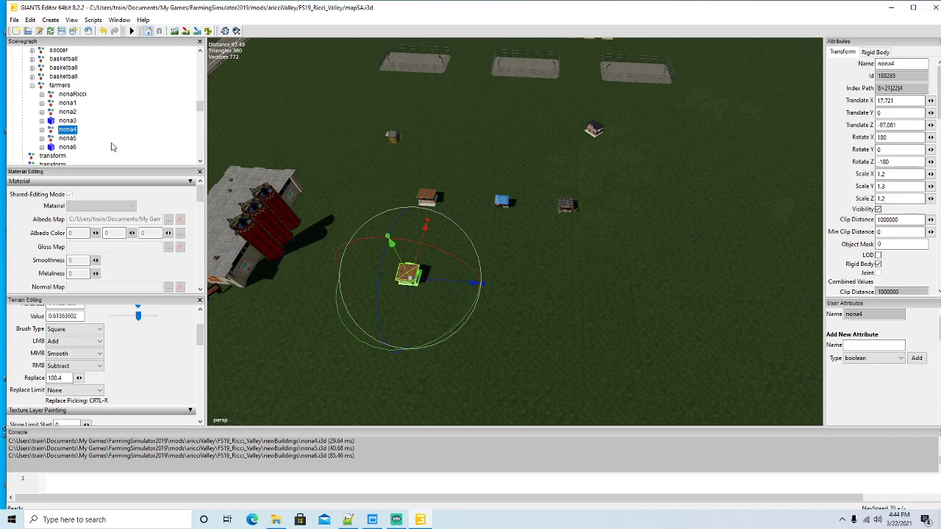
Turn nona5 around its vertical axis to face the same way as nona4 and set its Y rotation to 0
click(67, 138)
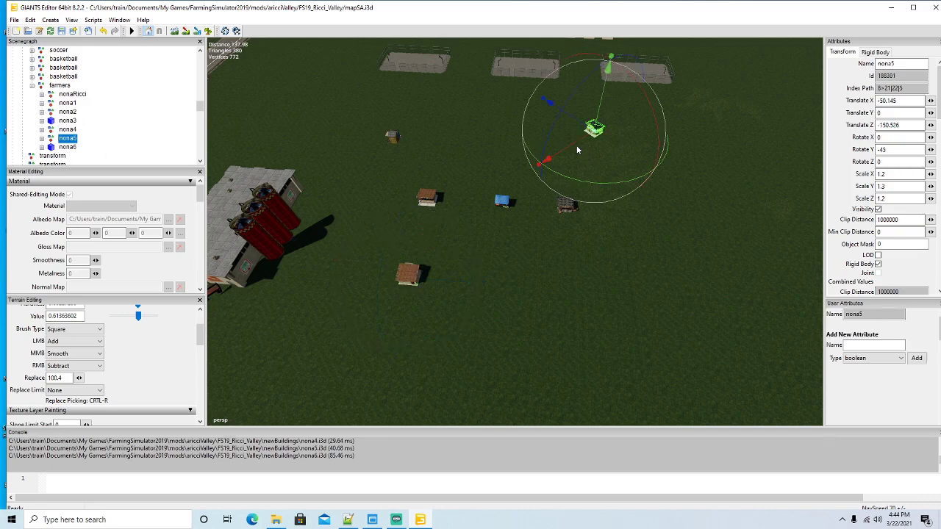
scroll(558, 213, up, 5)
drag(558, 213, 607, 212)
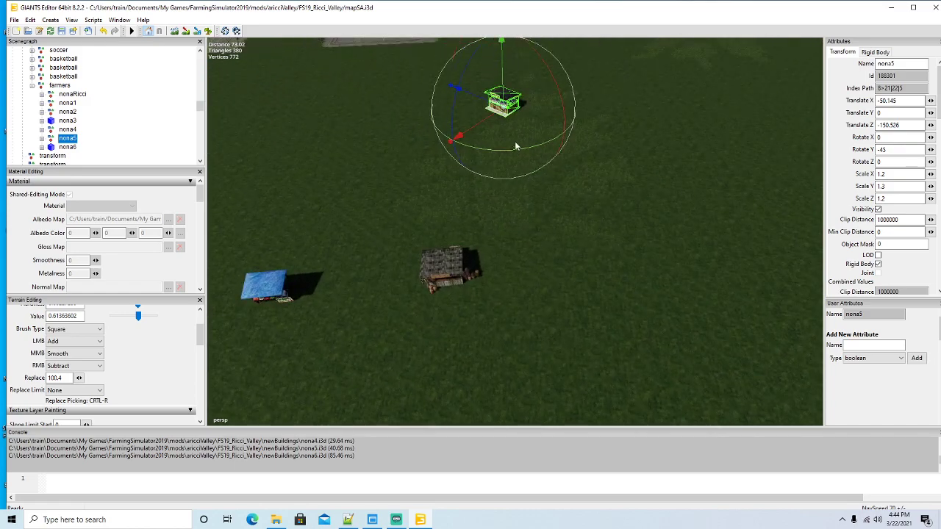
drag(519, 150, 419, 76)
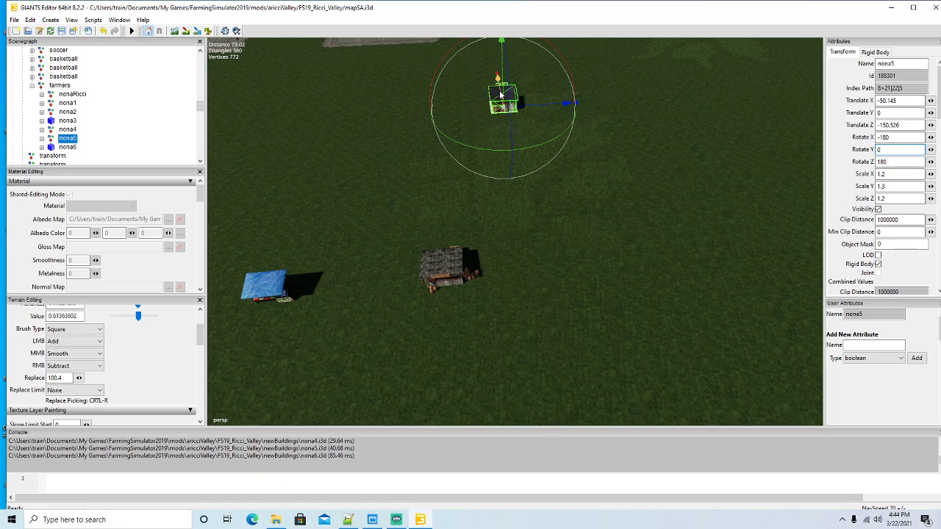
Move nona5 opposite nona3, to about X 12.3 and Z -139.0
drag(501, 94, 503, 379)
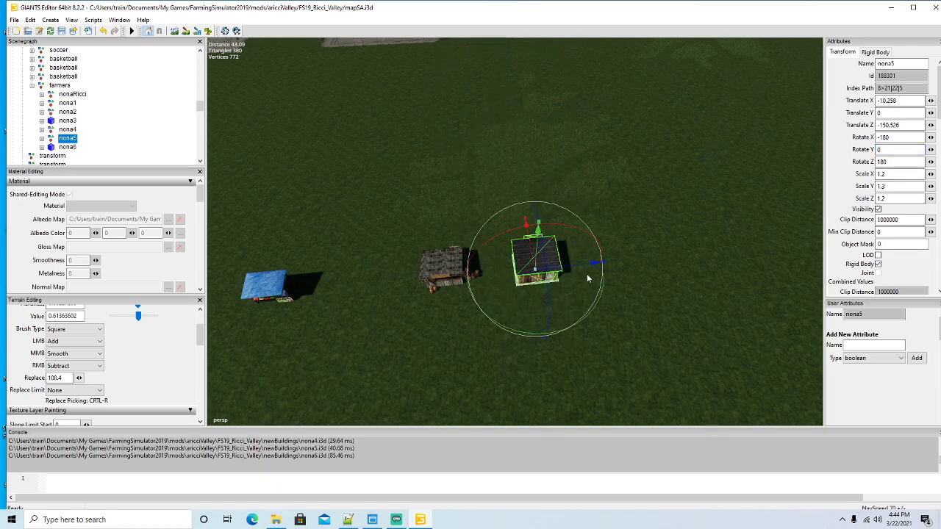
drag(581, 270, 480, 285)
scroll(574, 301, down, 5)
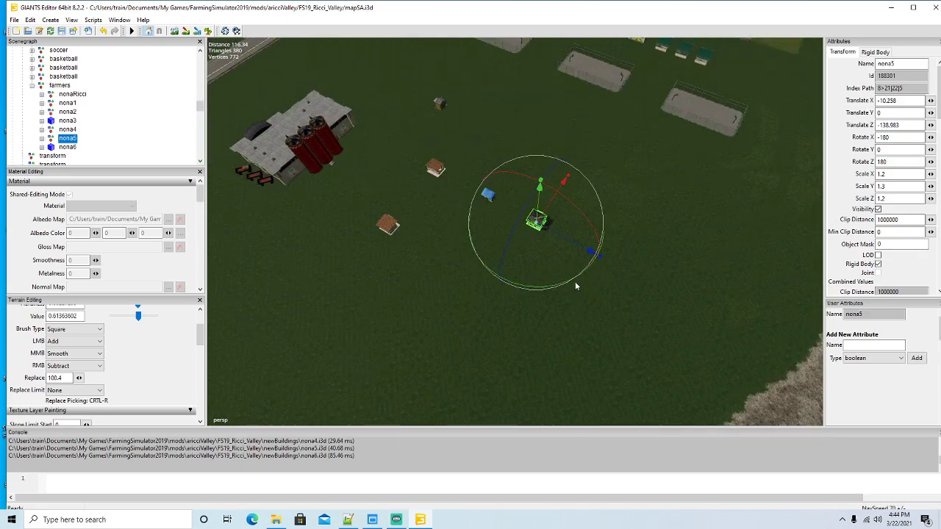
drag(553, 219, 510, 275)
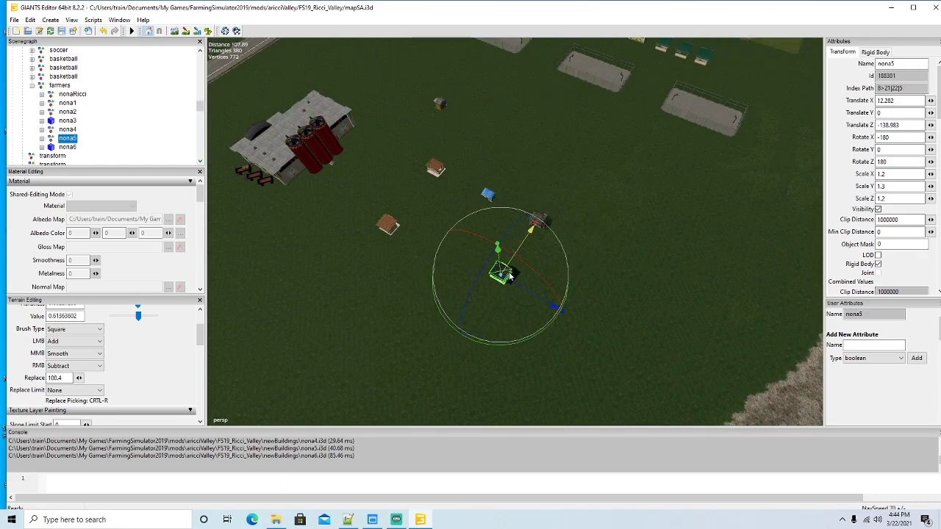
Move nona6 in beside nona2, at about X -10.7 and Z -116.3
click(59, 147)
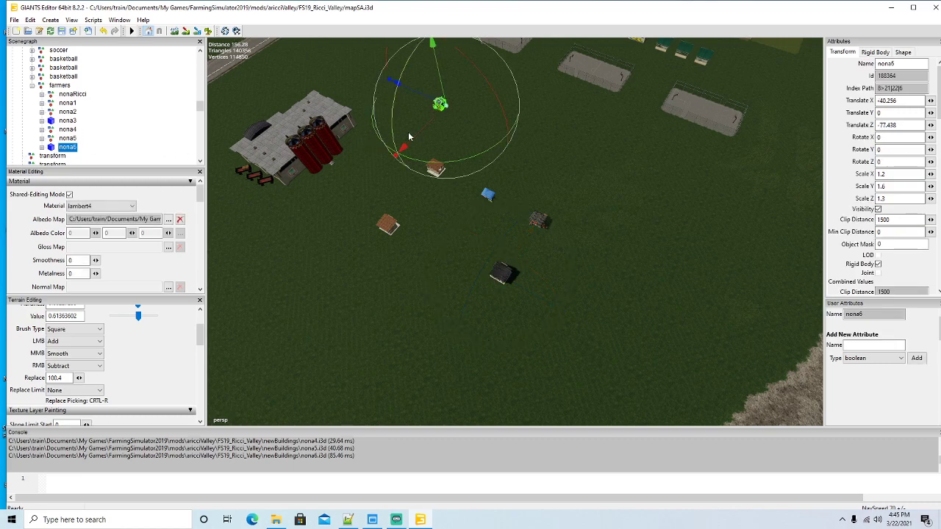
drag(419, 100, 471, 214)
scroll(410, 251, up, 5)
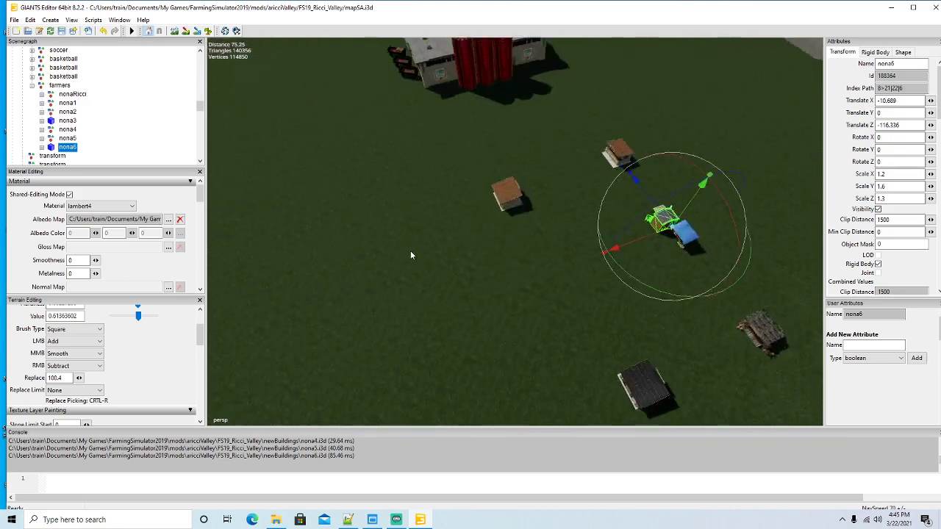
Set nona6's Y rotation to -90 and place it between nona4 and nona5, at about X 16.5 and Z -120.9
drag(580, 247, 489, 195)
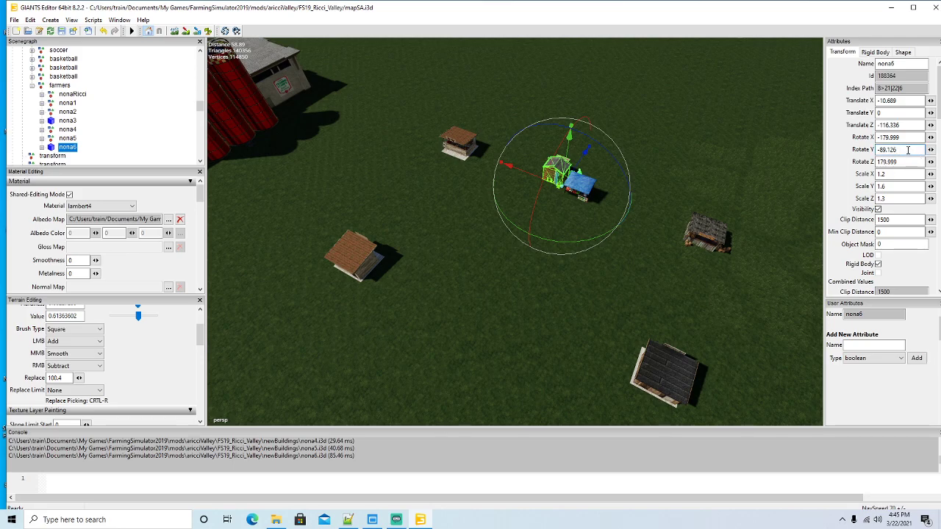
text(-90)
drag(524, 173, 522, 294)
scroll(568, 213, down, 3)
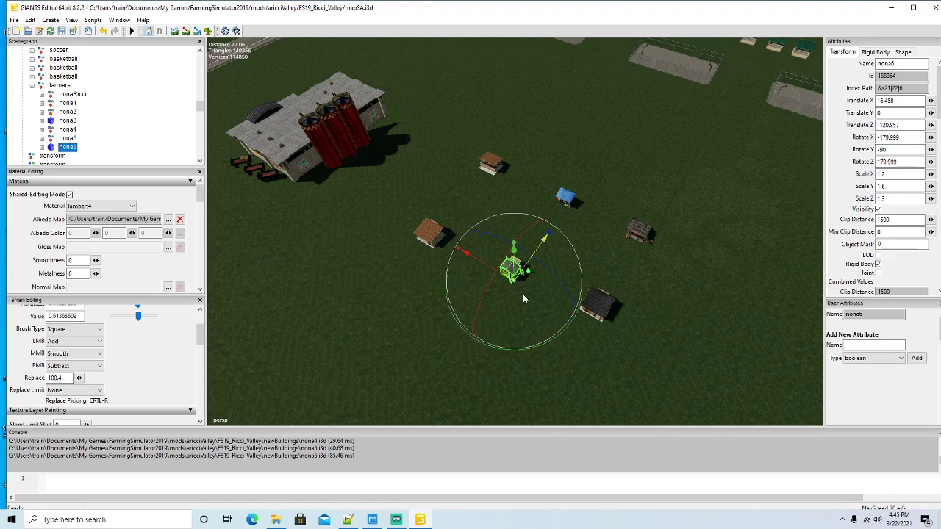
Inspect the two facing rows of farmers stalls at ground level and from above for orientation, spacing and alignment with the nonaRicci building
drag(404, 255, 323, 208)
scroll(443, 243, up, 5)
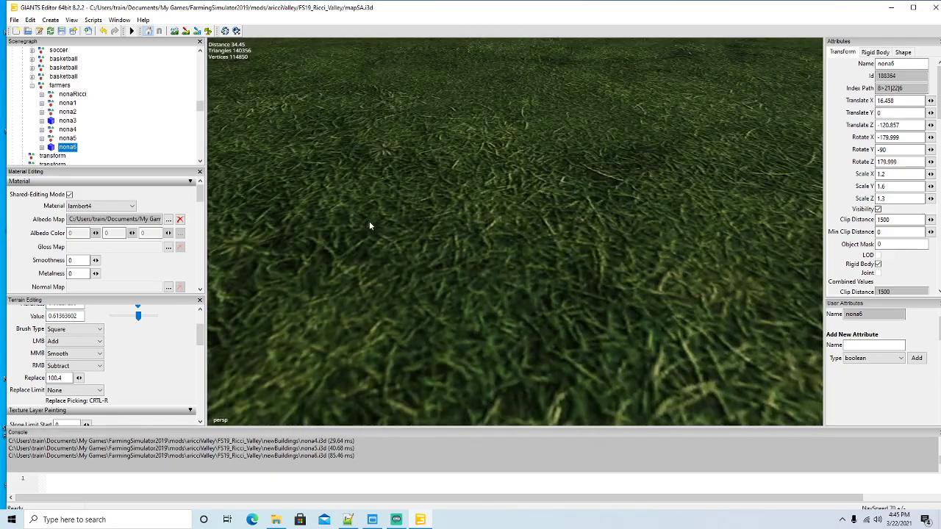
scroll(324, 208, down, 5)
scroll(324, 209, up, 3)
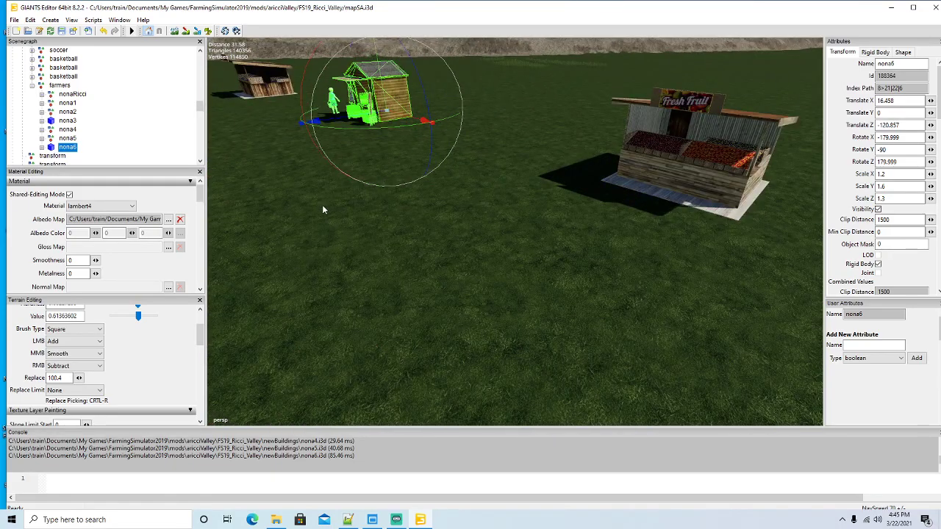
drag(519, 226, 422, 180)
key(f)
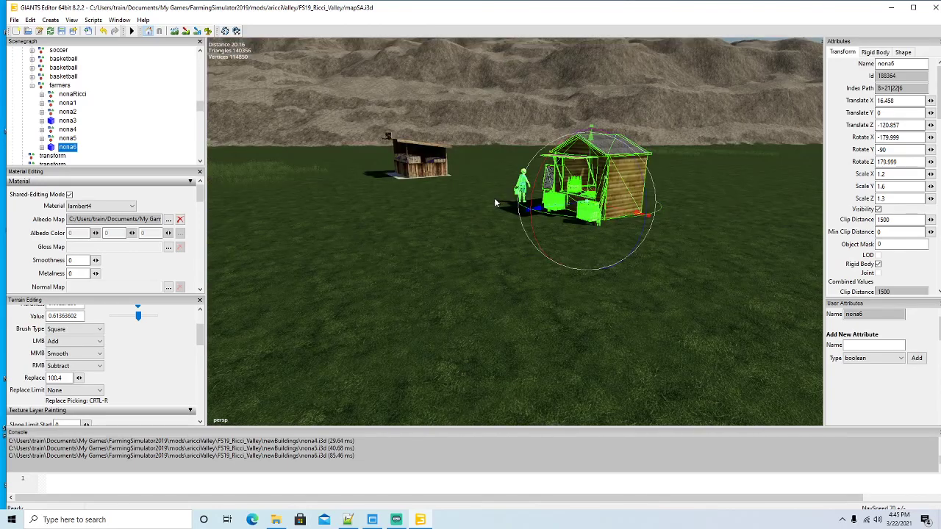
click(485, 263)
drag(484, 263, 739, 283)
key(f)
scroll(636, 261, down, 2)
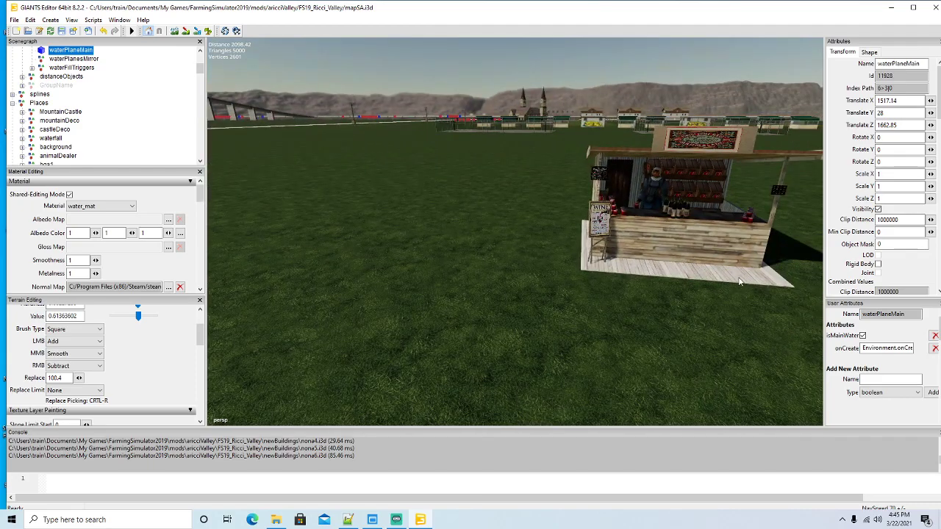
drag(628, 304, 668, 334)
scroll(667, 334, down, 10)
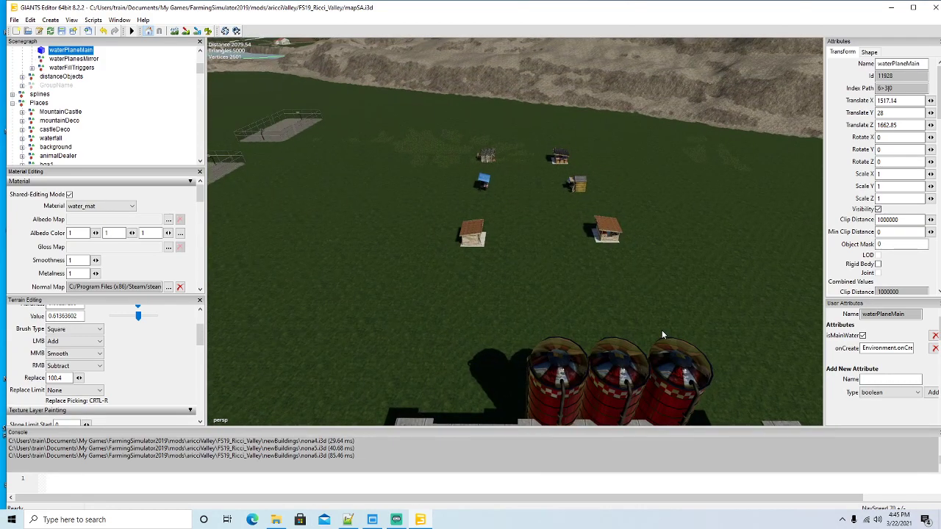
scroll(650, 329, down, 8)
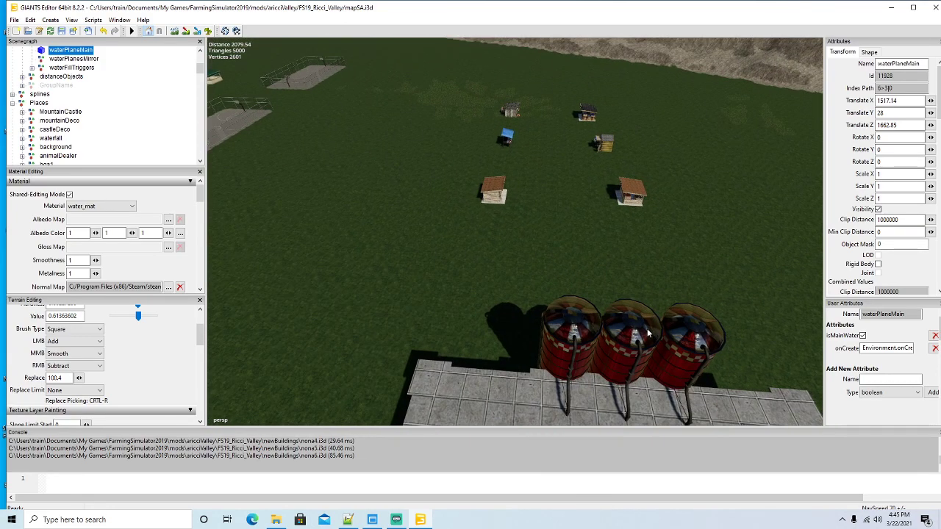
scroll(656, 337, up, 3)
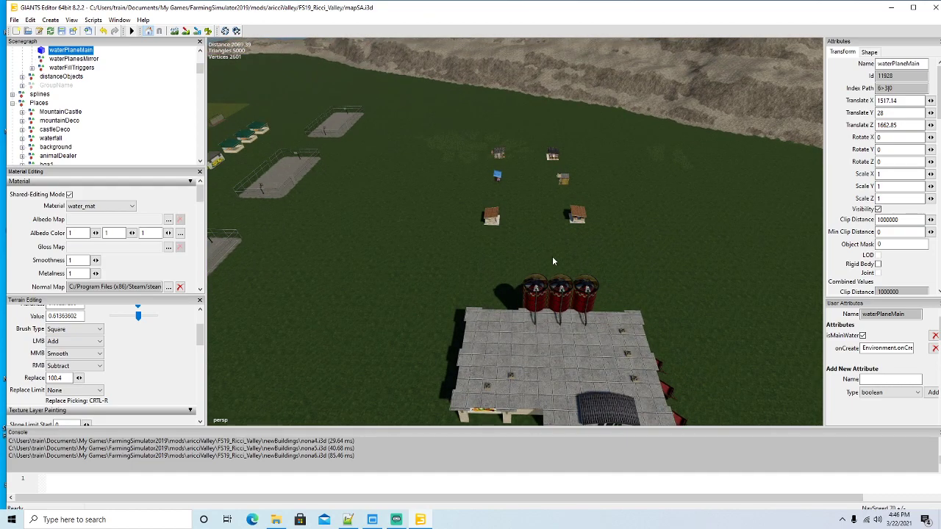
Duplicate the middle Ford_Transit van in the row of three parked in front of the open shed at the vehicle lot
drag(568, 269, 632, 169)
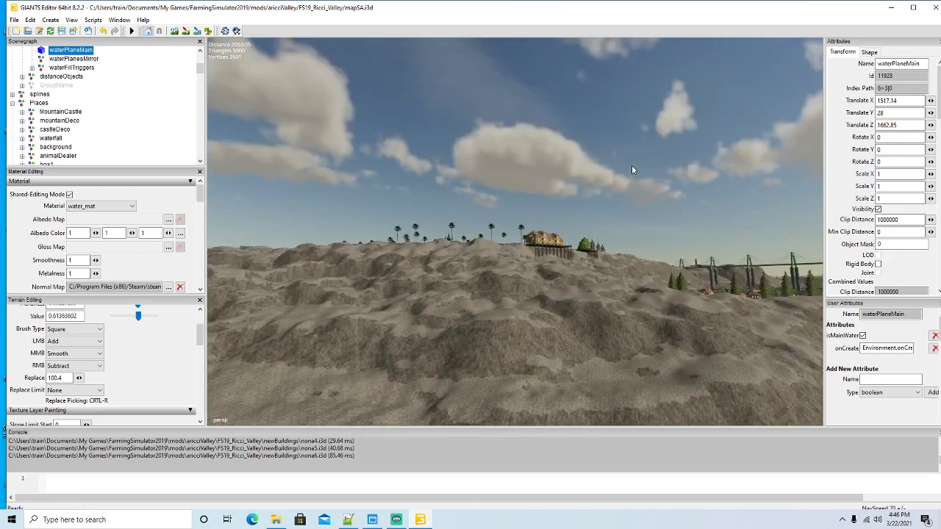
scroll(631, 169, up, 15)
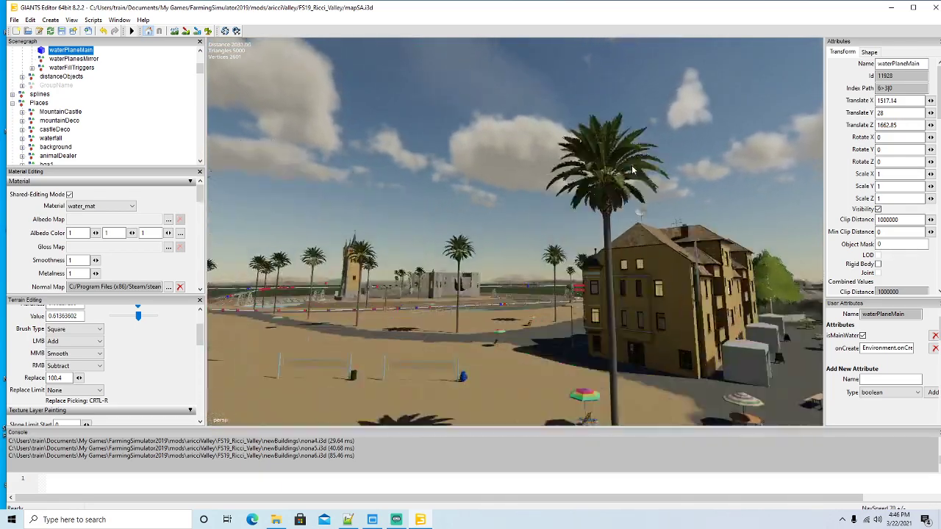
scroll(632, 169, up, 15)
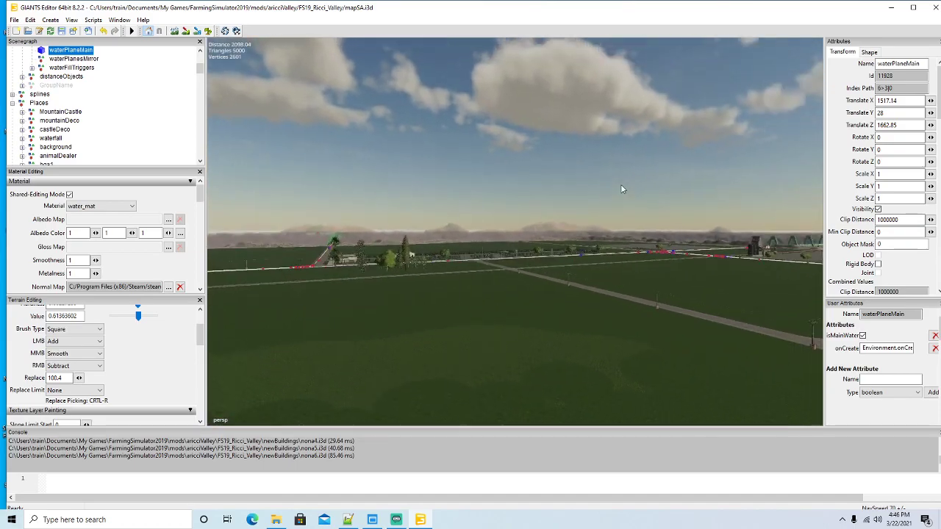
scroll(620, 189, up, 10)
drag(620, 189, 564, 227)
scroll(660, 194, up, 8)
scroll(564, 229, up, 3)
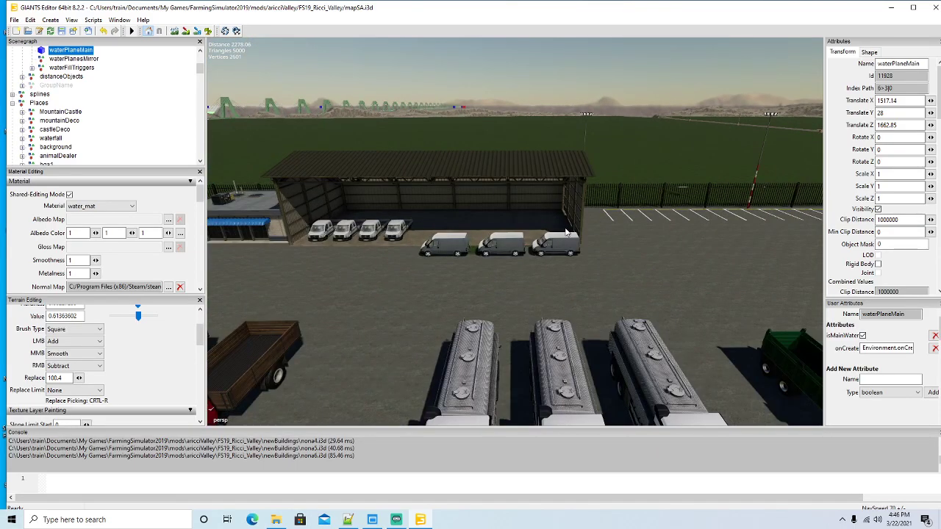
scroll(565, 229, up, 3)
scroll(556, 246, down, 4)
scroll(557, 245, up, 3)
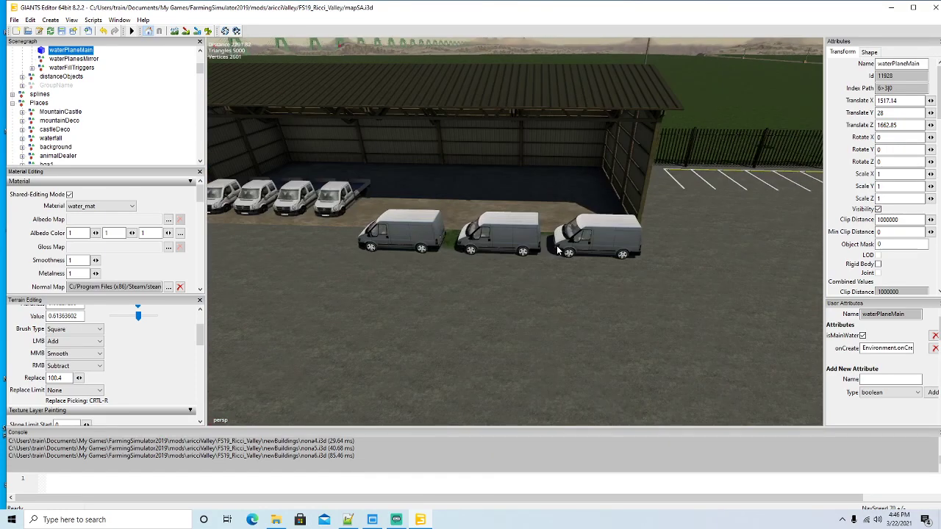
click(523, 235)
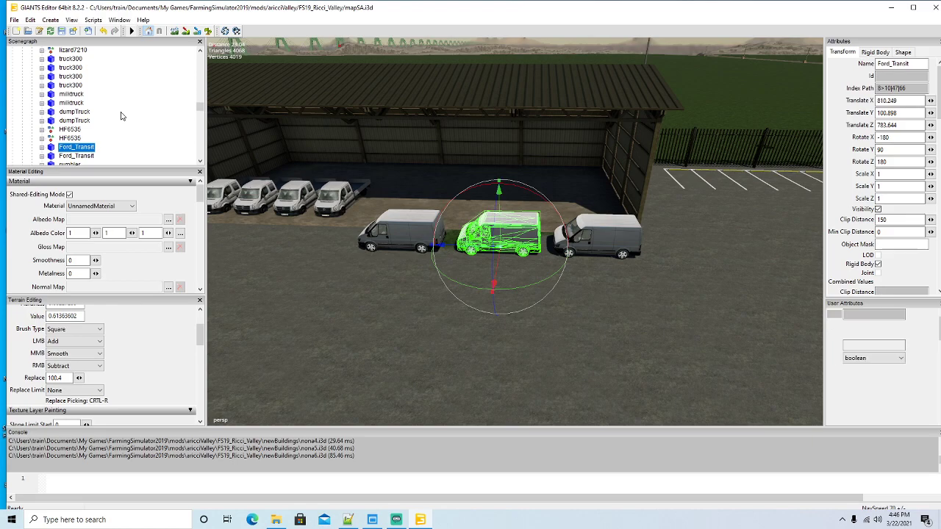
key(ctrl+d)
Move the duplicated Ford_Transit out of the cars group and into the farmers group in the scenegraph
scroll(121, 116, up, 10)
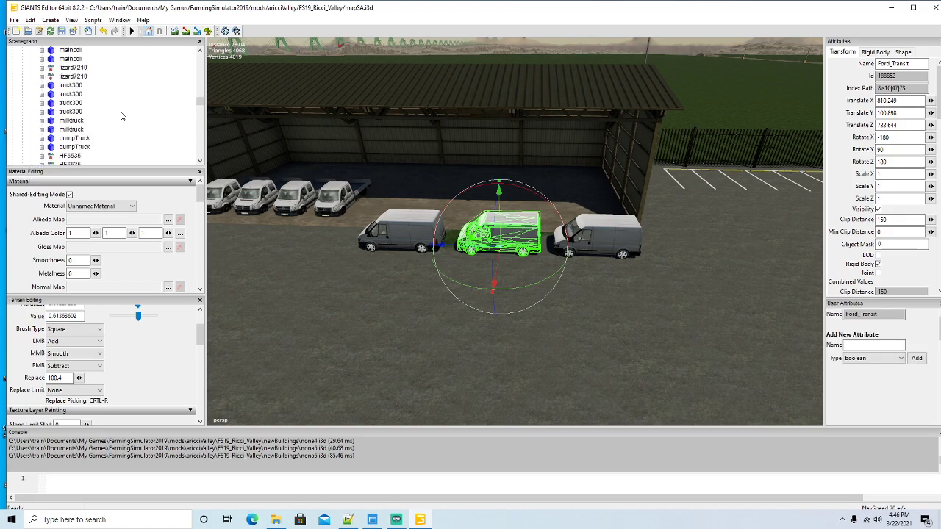
scroll(122, 116, up, 2)
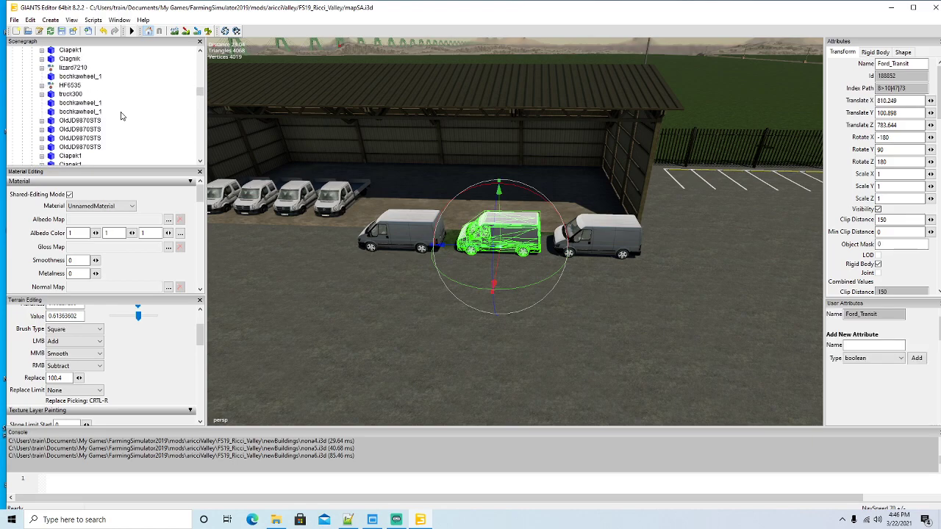
scroll(121, 116, down, 5)
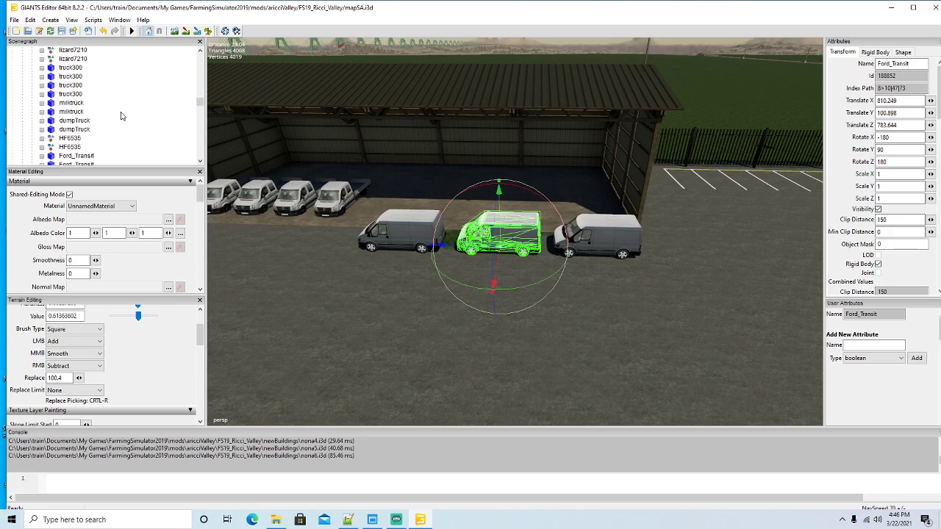
scroll(121, 116, down, 8)
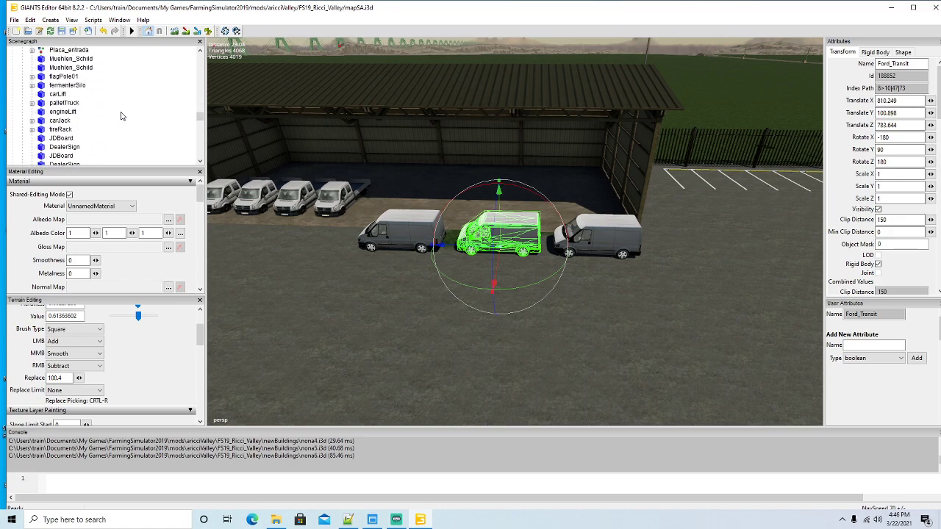
scroll(121, 115, down, 8)
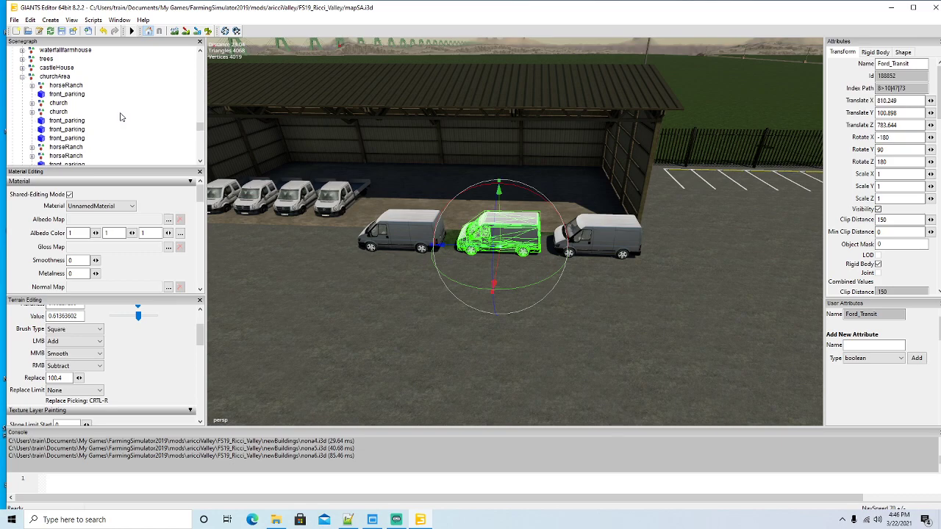
scroll(122, 117, down, 8)
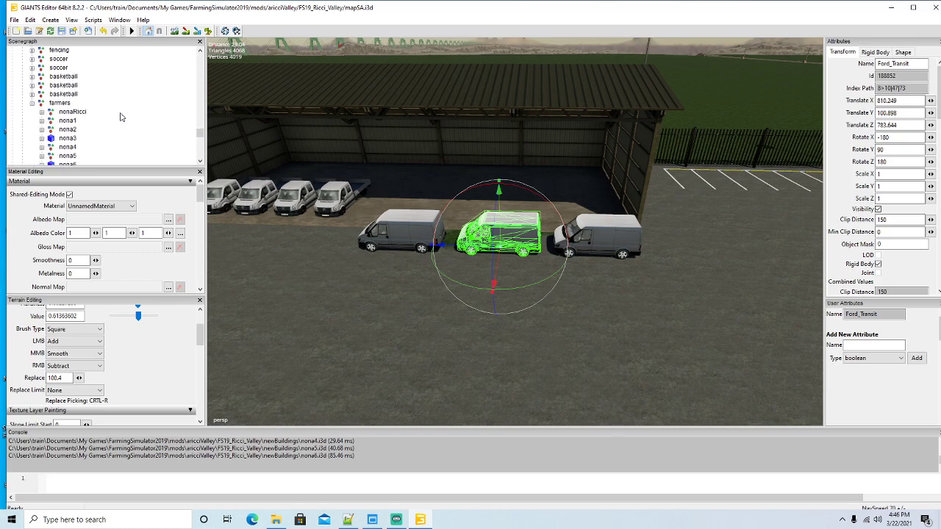
scroll(121, 117, up, 2)
click(31, 20)
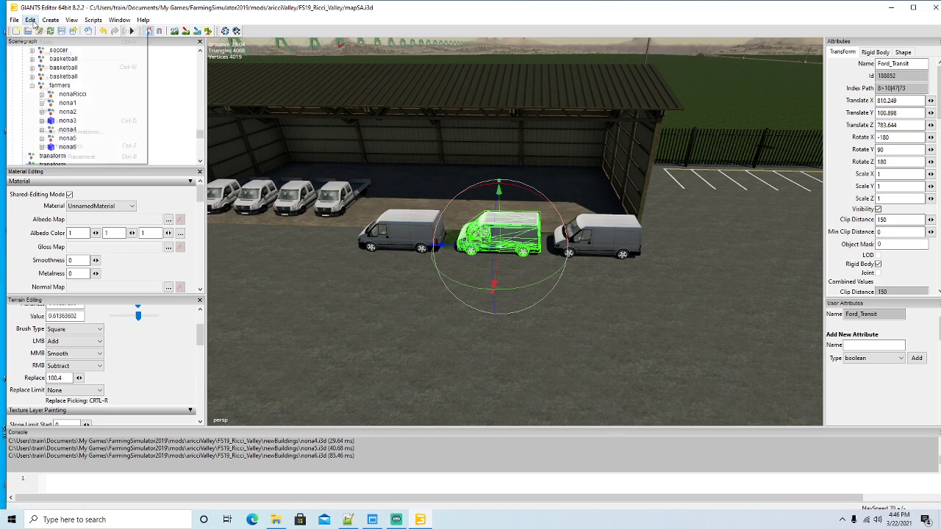
click(48, 77)
click(41, 78)
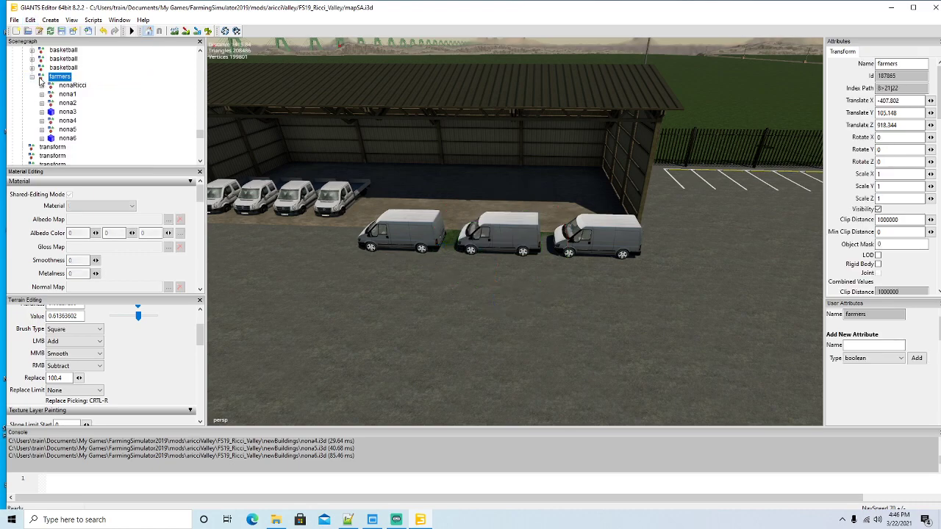
click(31, 20)
click(47, 100)
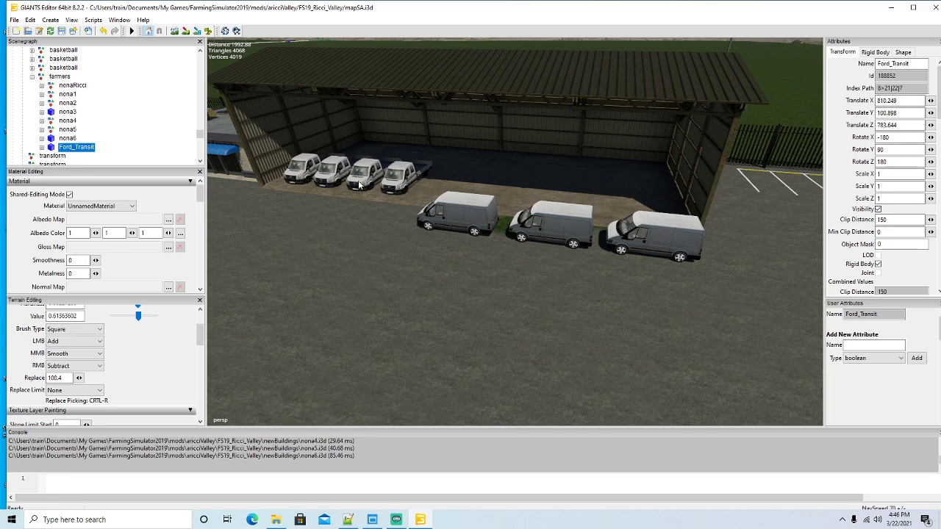
Duplicate the third VW_Pritsche truck from the left under the shed and move the copy into the farmers group
click(360, 184)
scroll(122, 103, up, 1)
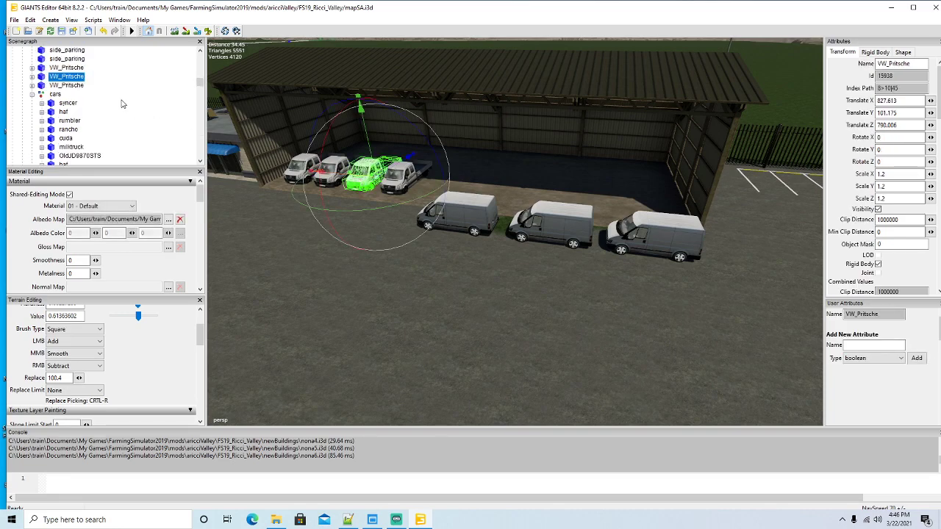
key(ctrl+d)
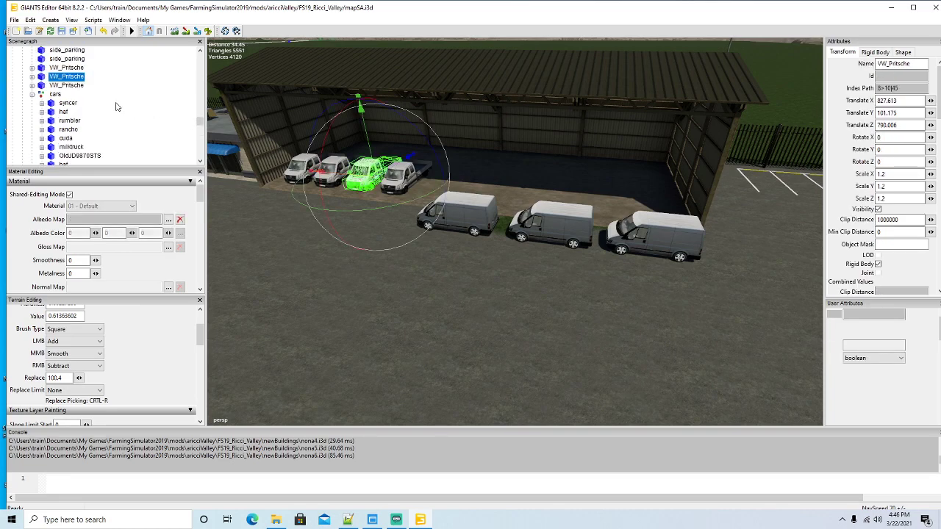
scroll(117, 107, down, 7)
scroll(111, 106, down, 6)
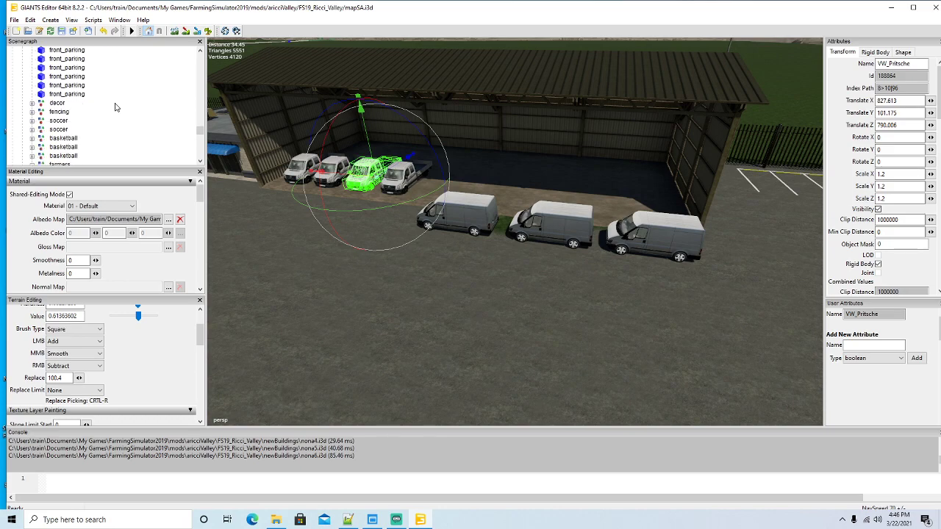
click(31, 20)
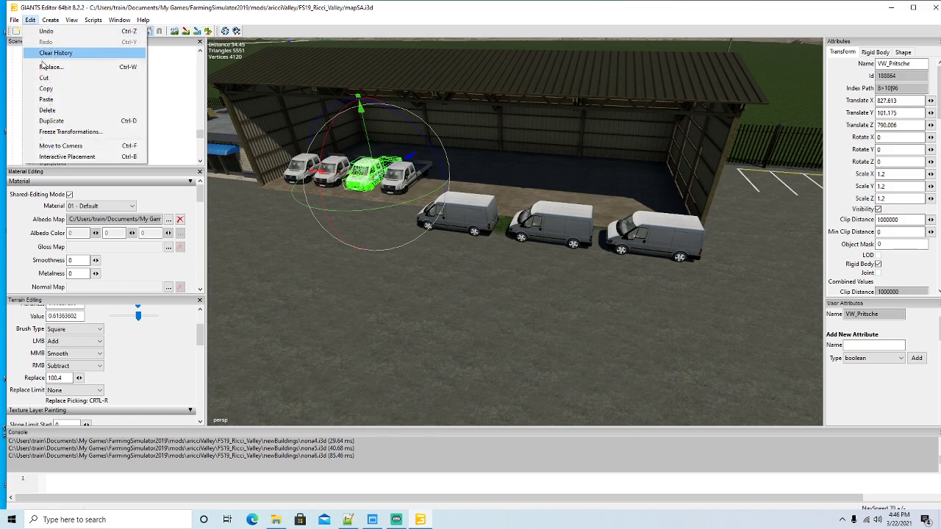
click(52, 79)
click(49, 68)
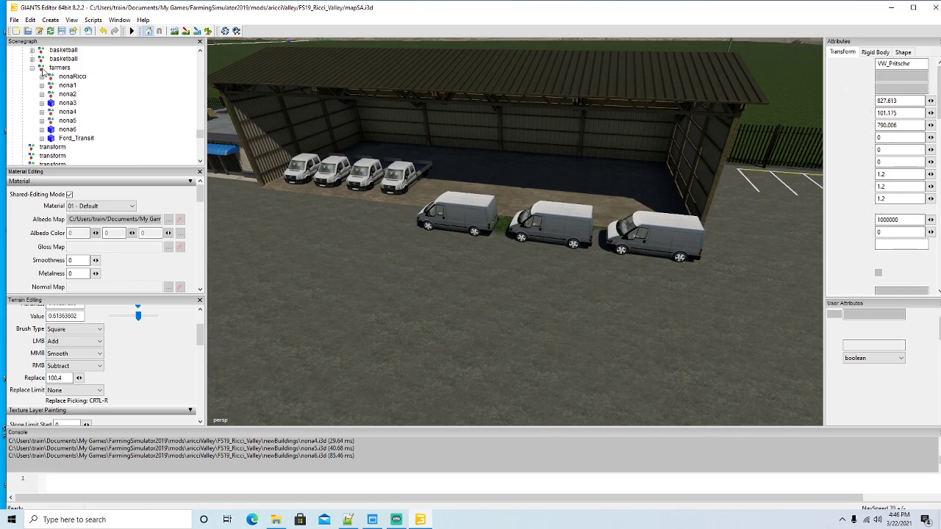
click(31, 20)
click(46, 100)
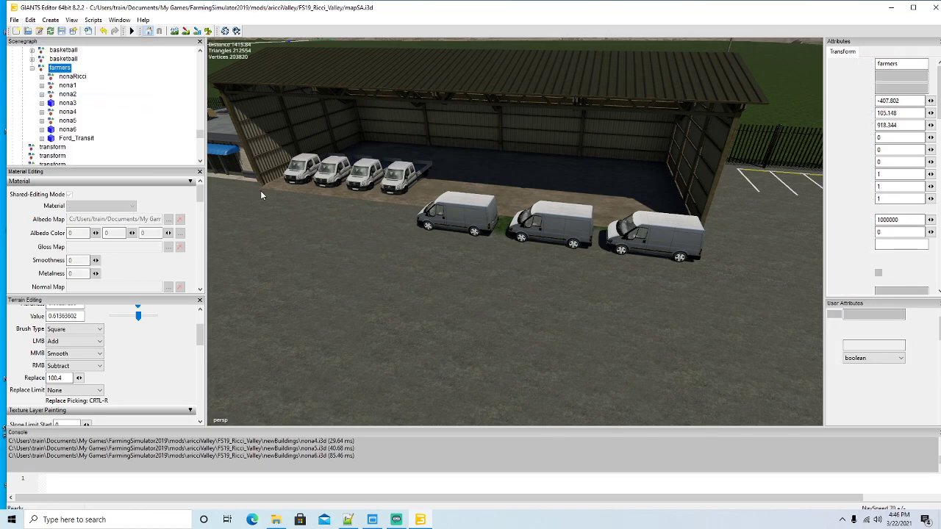
Duplicate the middle green lizard2850 tractor in the row along the fence
mouse_move(577, 283)
mouse_down()
mouse_move(639, 314)
mouse_move(589, 302)
mouse_move(609, 310)
mouse_move(650, 303)
mouse_move(566, 295)
mouse_move(574, 294)
mouse_up()
scroll(579, 286, down, 5)
scroll(641, 314, down, 3)
click(410, 225)
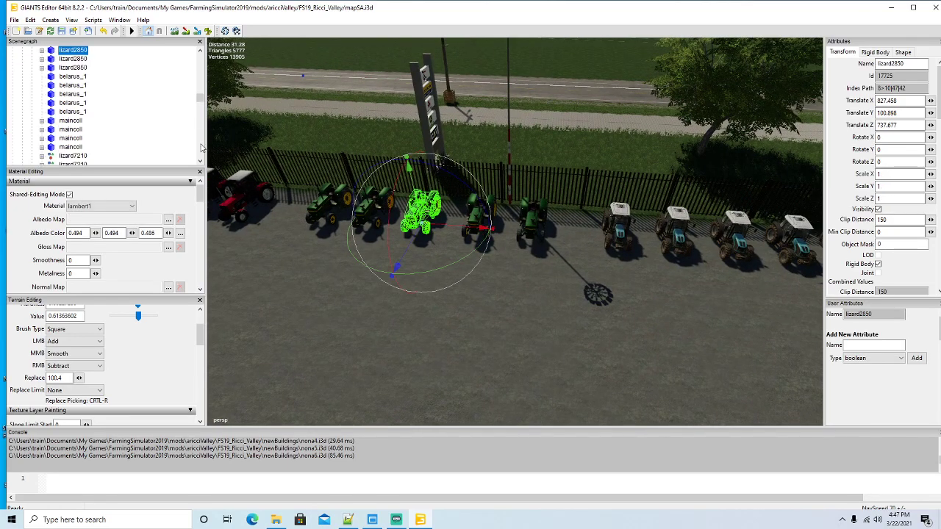
scroll(85, 112, up, 1)
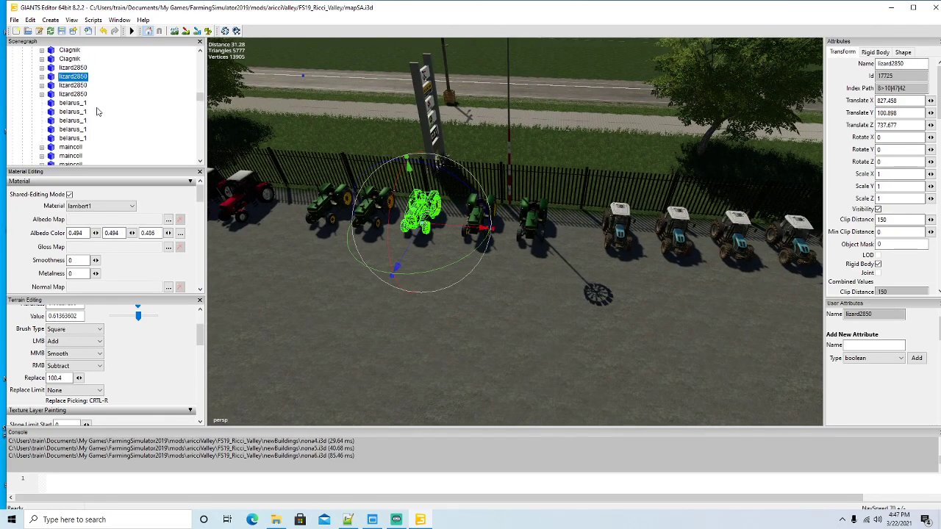
key(ctrl+d)
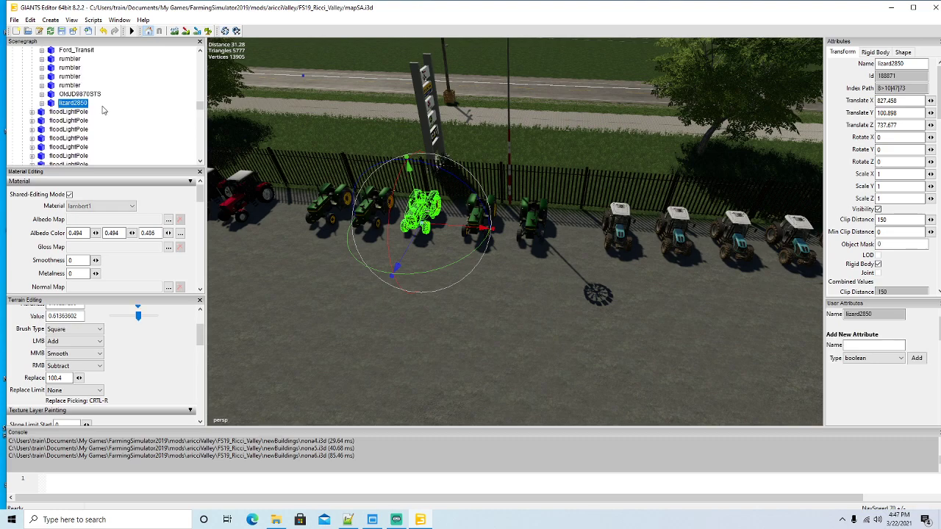
Move the duplicated lizard2850 tractor out of the cars group and into the farmers group
scroll(103, 110, down, 10)
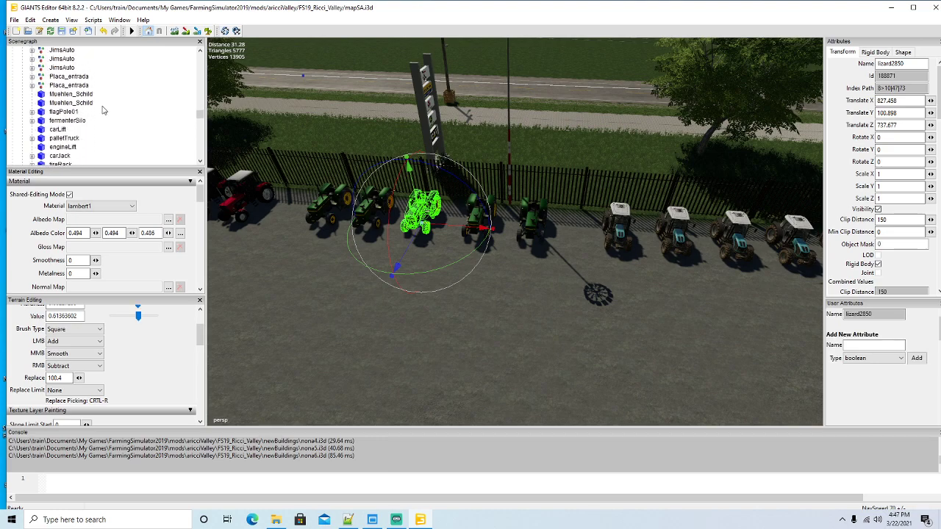
scroll(103, 110, down, 10)
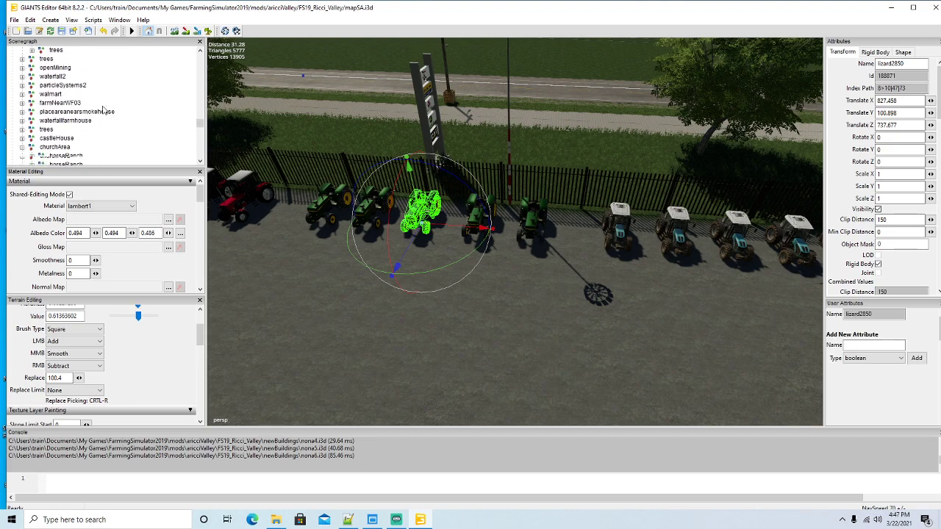
scroll(103, 110, down, 10)
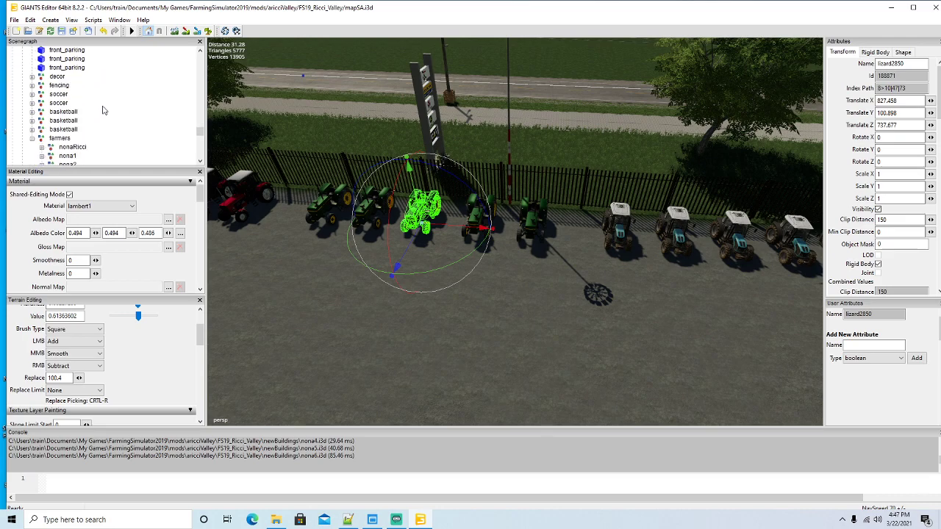
click(30, 20)
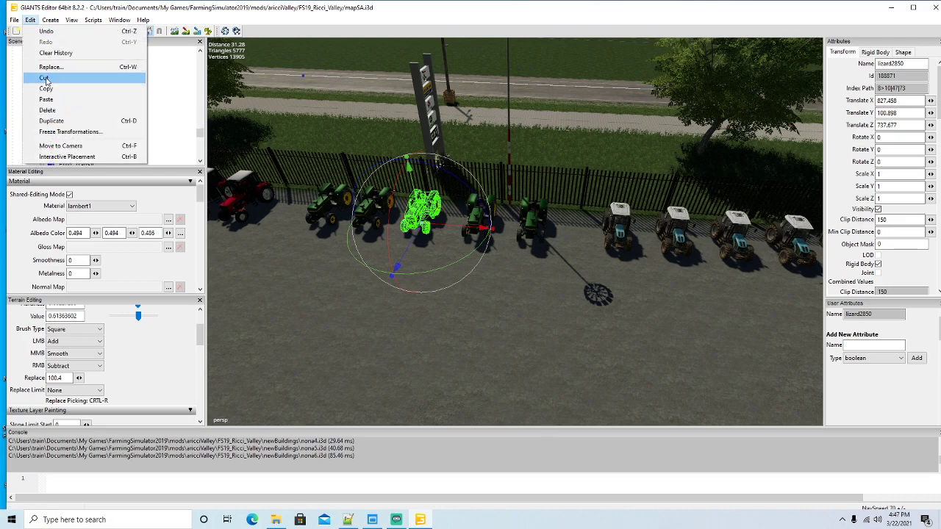
click(47, 84)
click(41, 86)
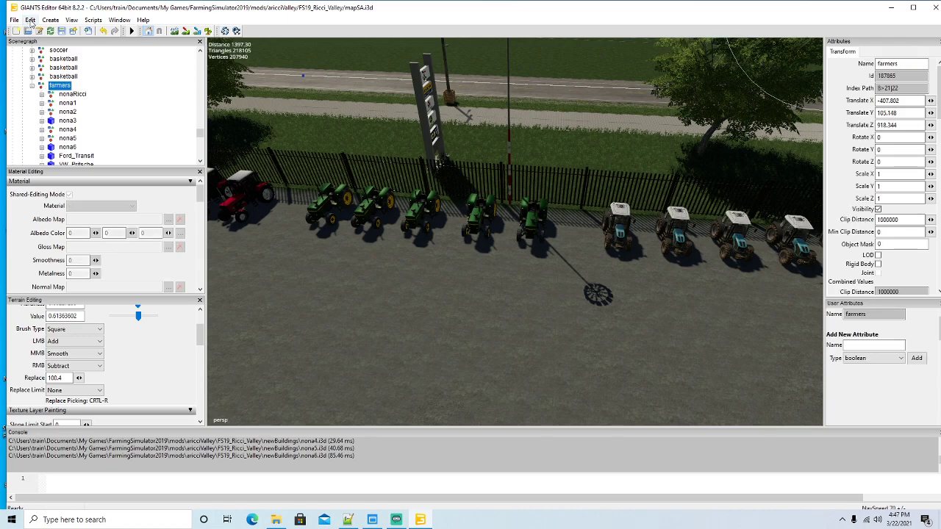
click(30, 20)
click(47, 84)
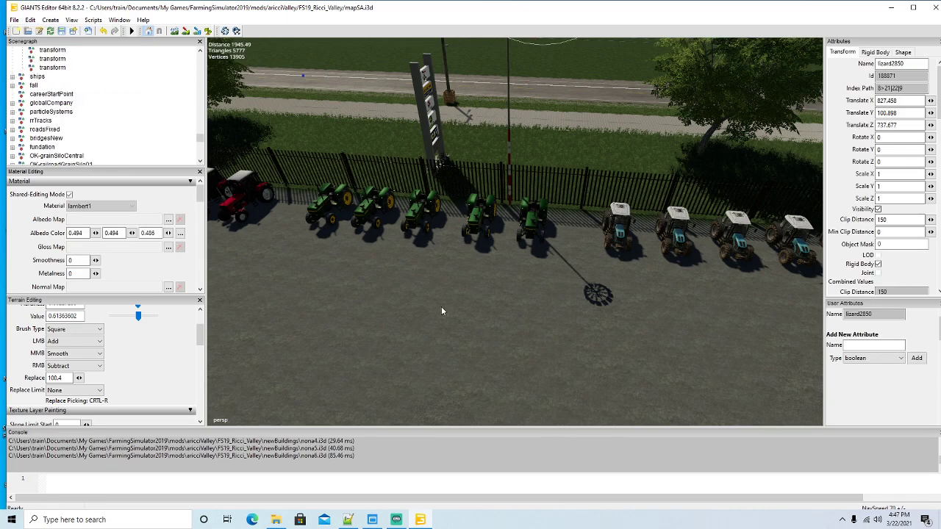
Duplicate the fourth teal Ciagnik tractor from the left in the row along the fence
drag(441, 311, 575, 255)
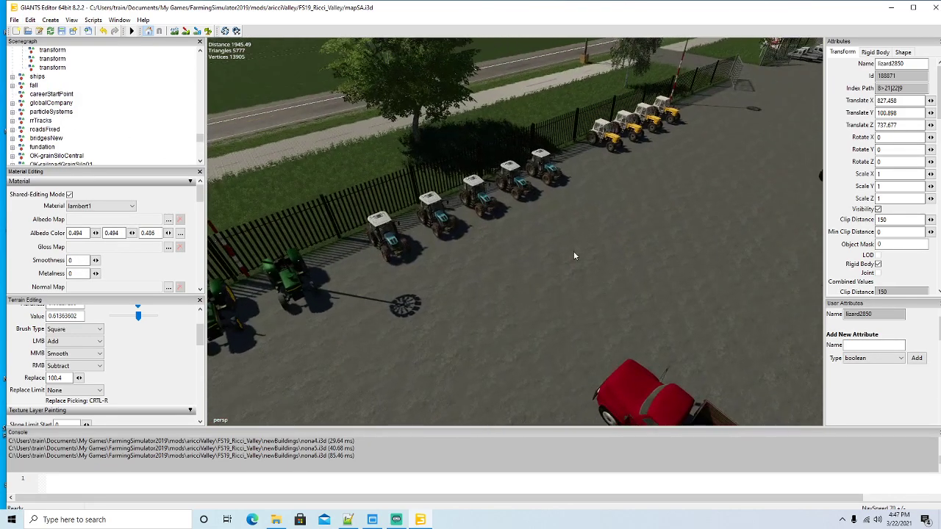
click(520, 189)
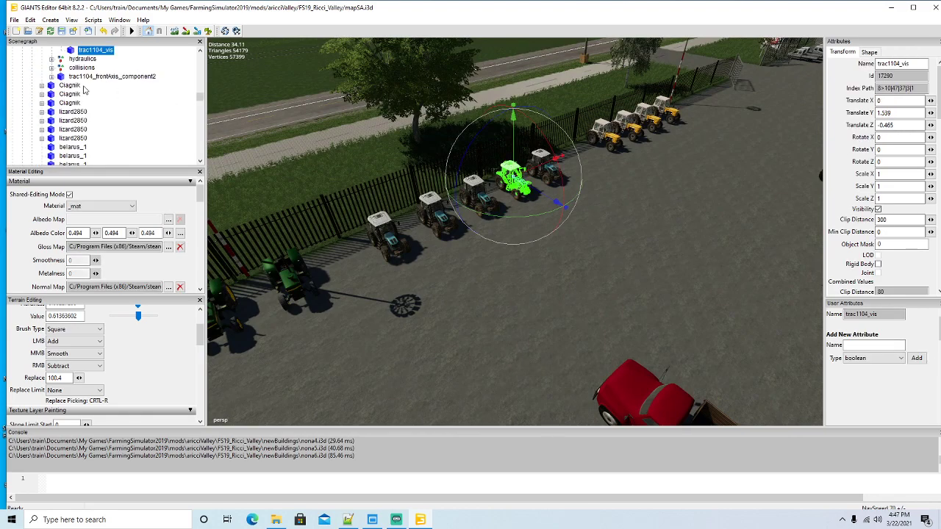
scroll(60, 86, up, 3)
click(41, 76)
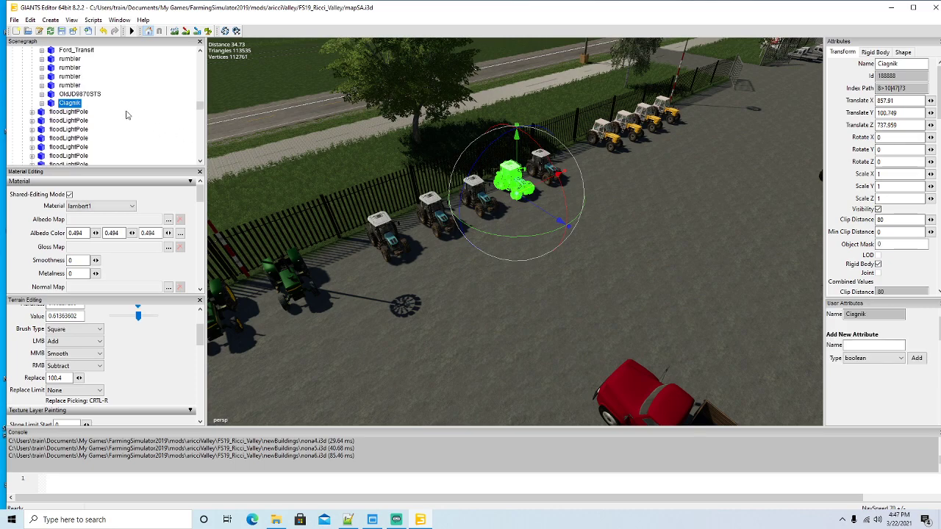
Move the duplicated Ciagnik tractor out of the cars group and into the farmers group
scroll(126, 115, down, 10)
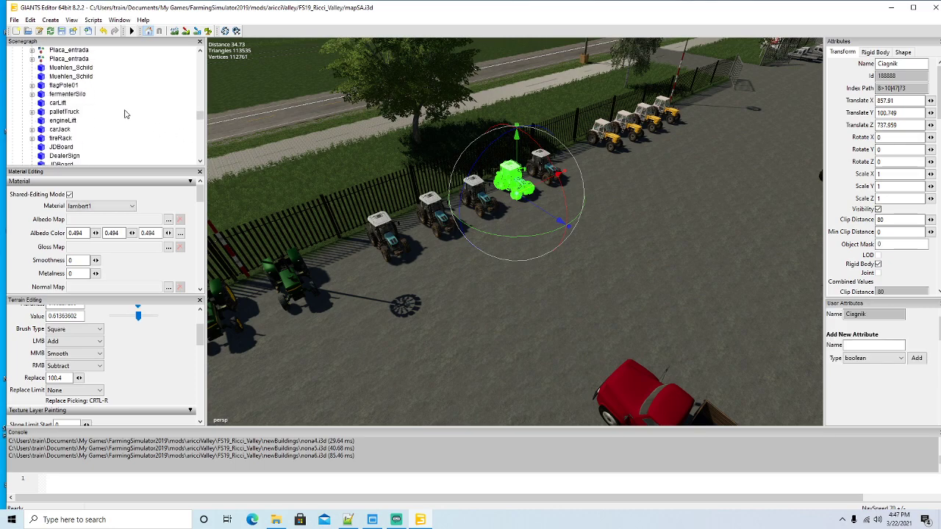
scroll(124, 113, down, 10)
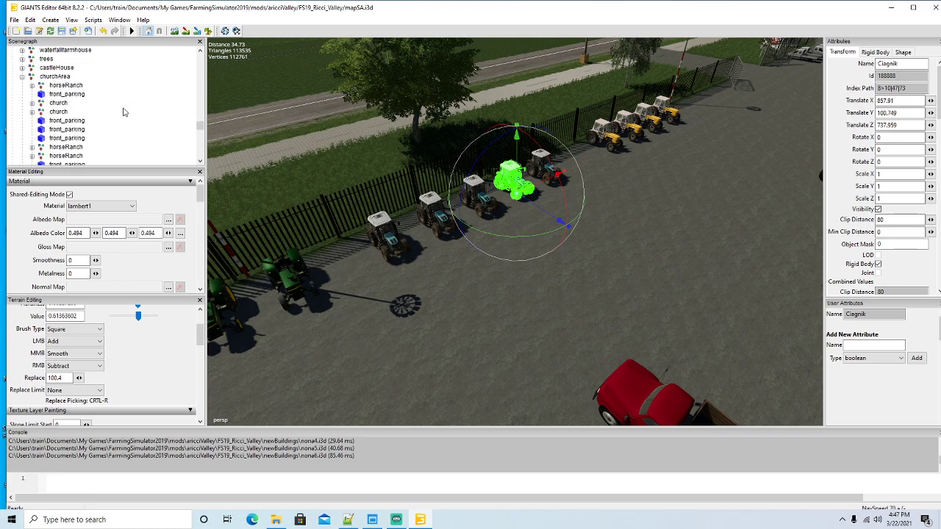
scroll(125, 112, down, 10)
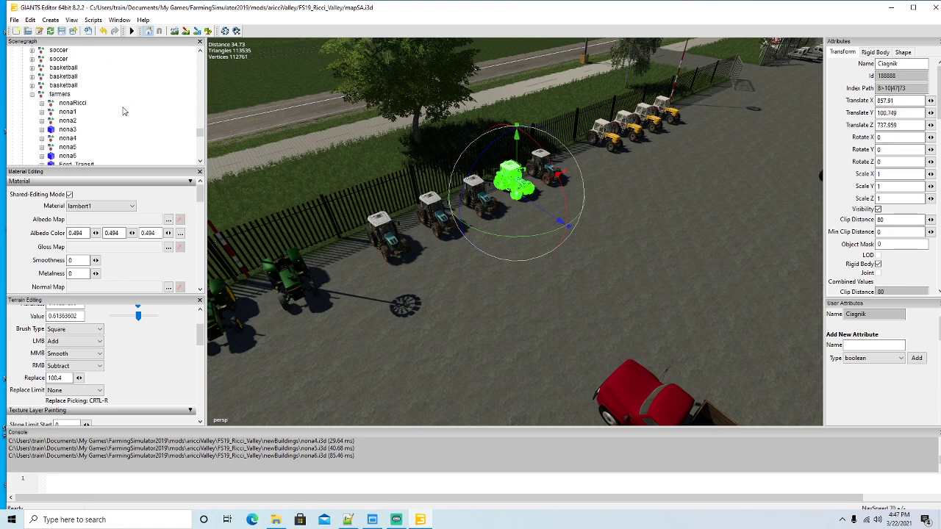
click(30, 20)
click(48, 95)
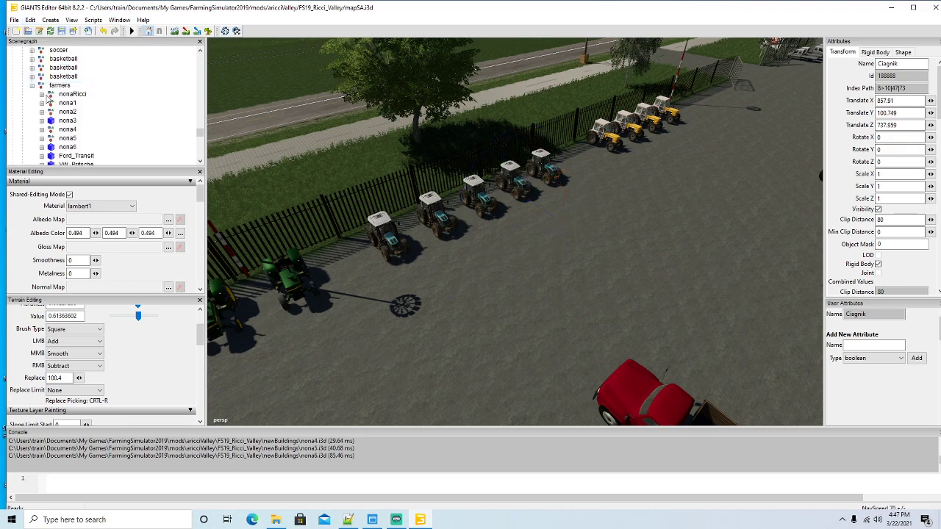
click(58, 85)
click(30, 20)
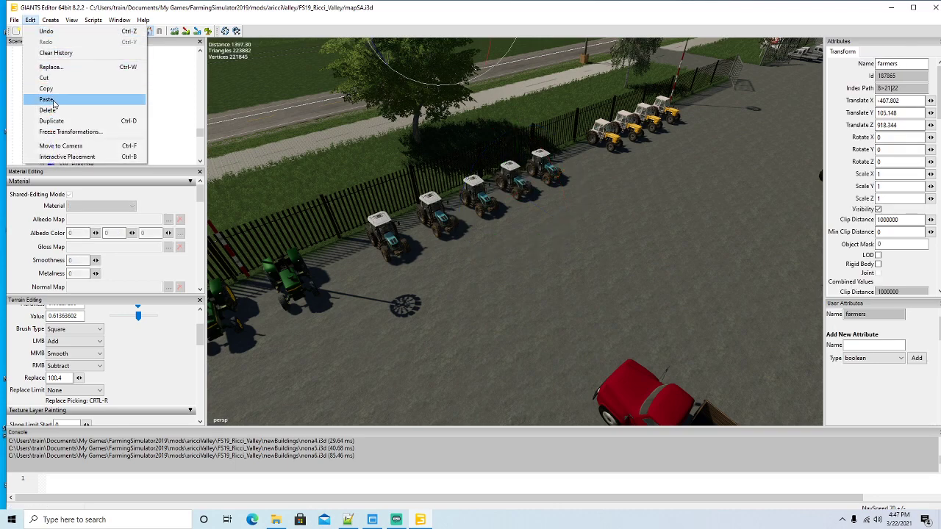
click(48, 98)
click(483, 206)
Duplicate the nearest wooden-bed utility trailer, maincoll, in the row of five along the fence
drag(636, 231, 548, 272)
click(525, 269)
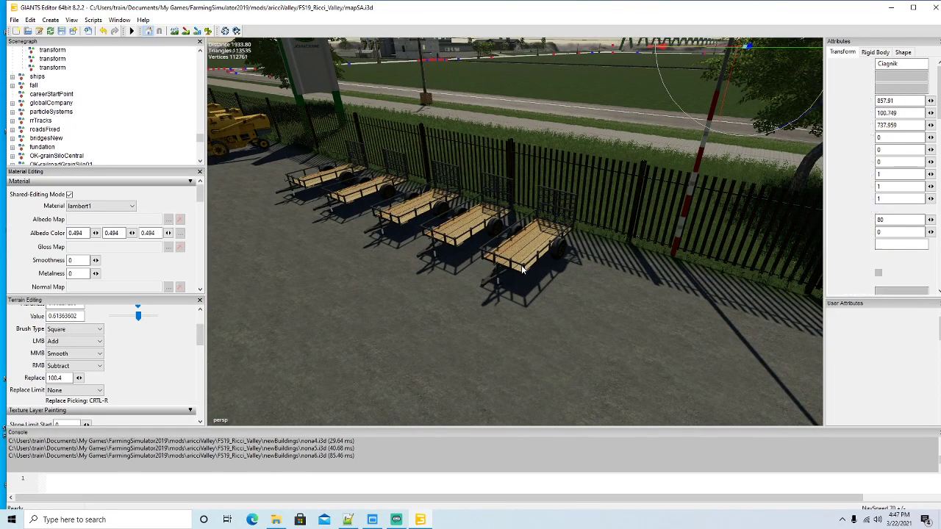
scroll(76, 111, up, 4)
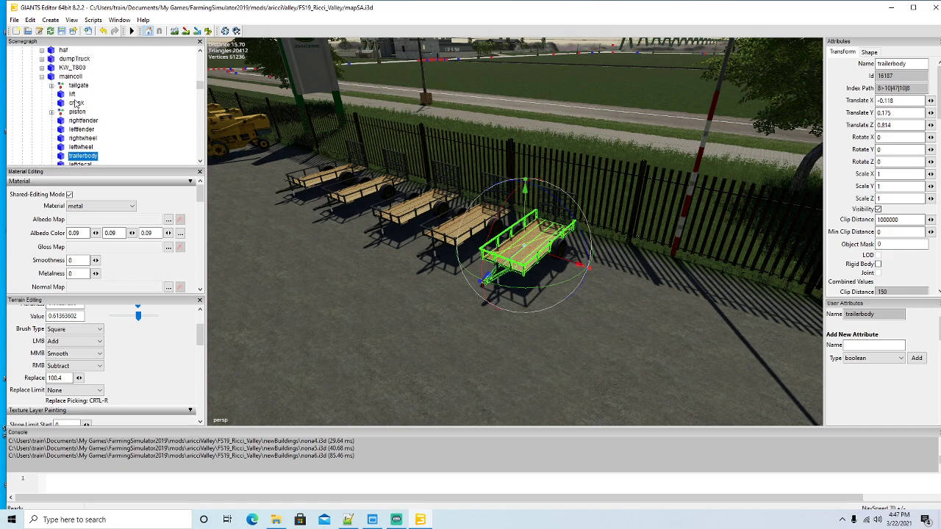
click(42, 103)
click(71, 103)
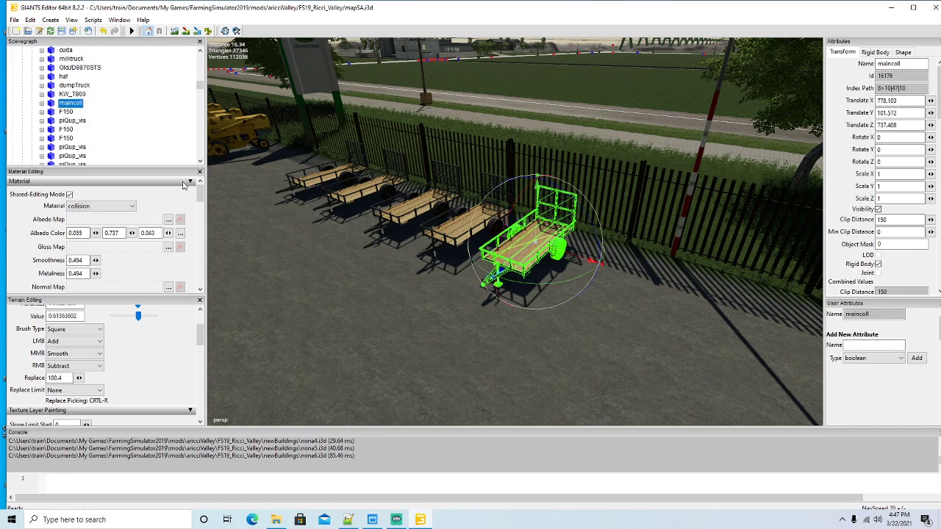
Move the duplicated maincoll trailer out of the cars group and into the farmers group
scroll(103, 114, down, 5)
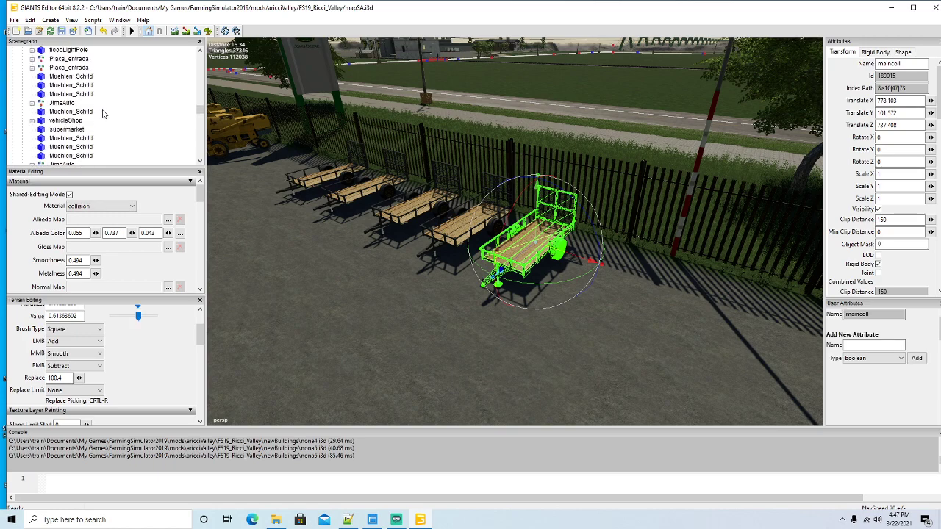
scroll(103, 114, down, 8)
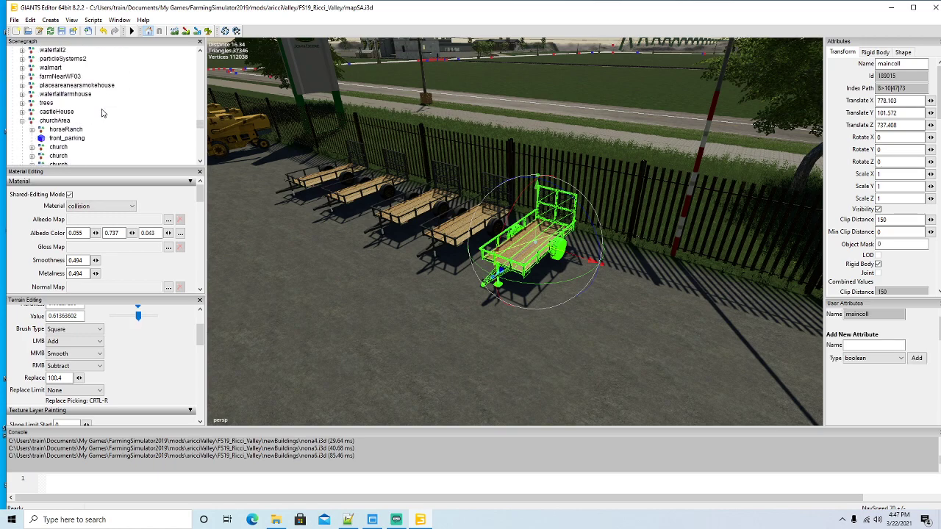
scroll(103, 112, down, 3)
scroll(102, 111, down, 1)
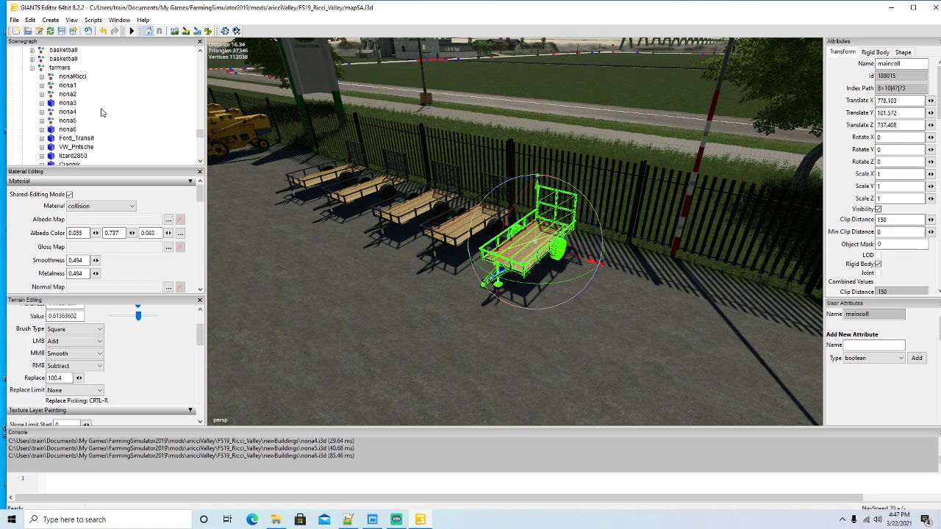
scroll(102, 112, down, 1)
scroll(102, 111, up, 2)
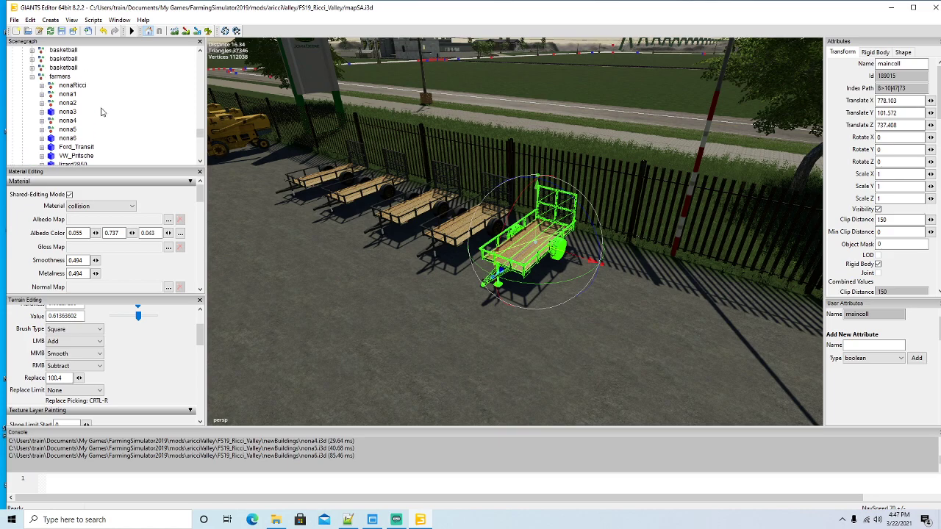
click(30, 20)
click(45, 82)
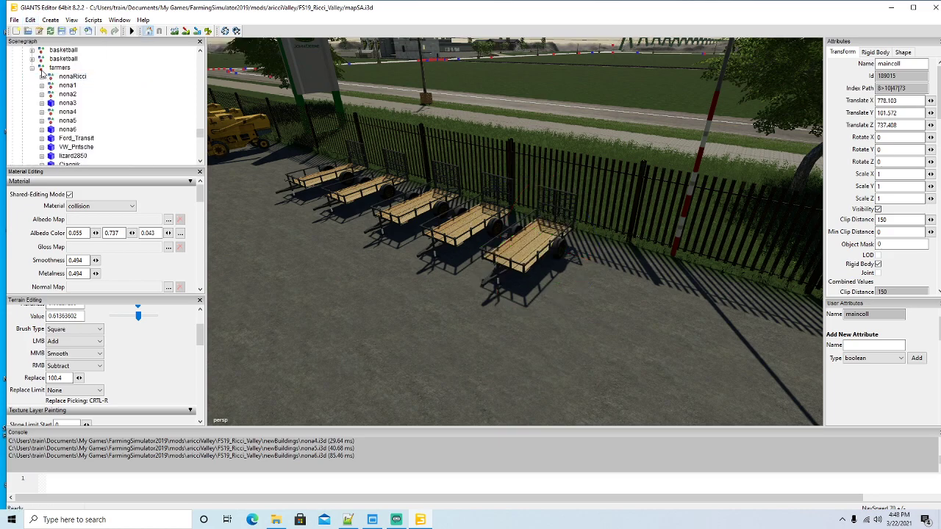
click(59, 67)
click(31, 20)
click(53, 99)
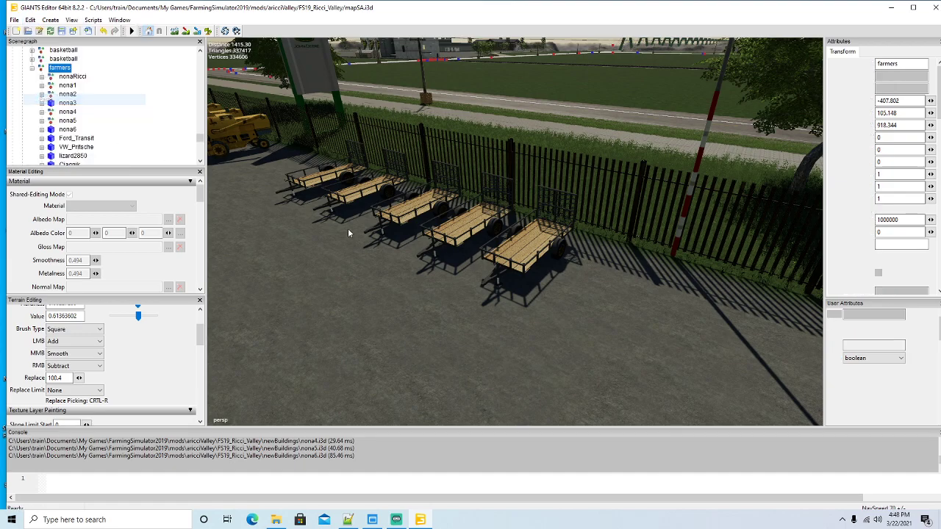
click(405, 272)
Duplicate the white rancho pickup parked beside the dark red pickup along the fence
scroll(406, 273, down, 4)
drag(406, 275, 357, 261)
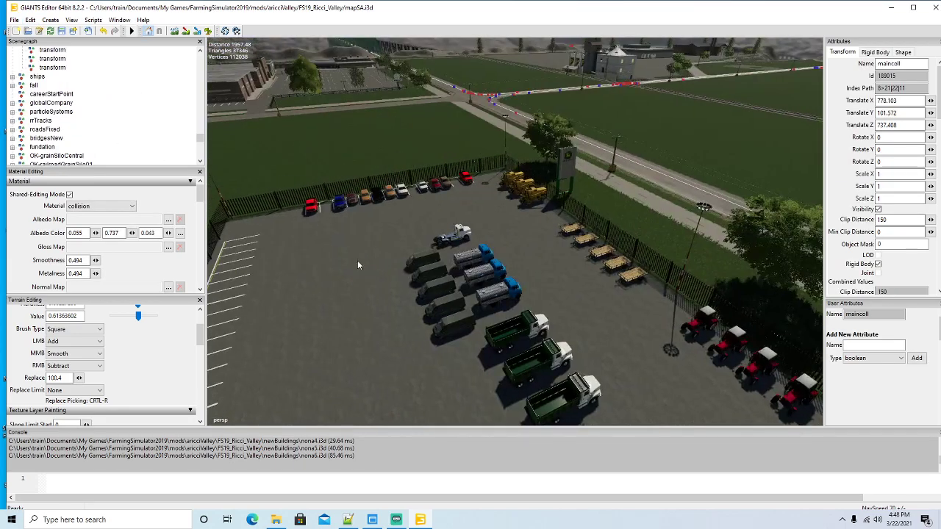
scroll(349, 258, down, 1)
scroll(349, 261, up, 4)
scroll(338, 262, down, 1)
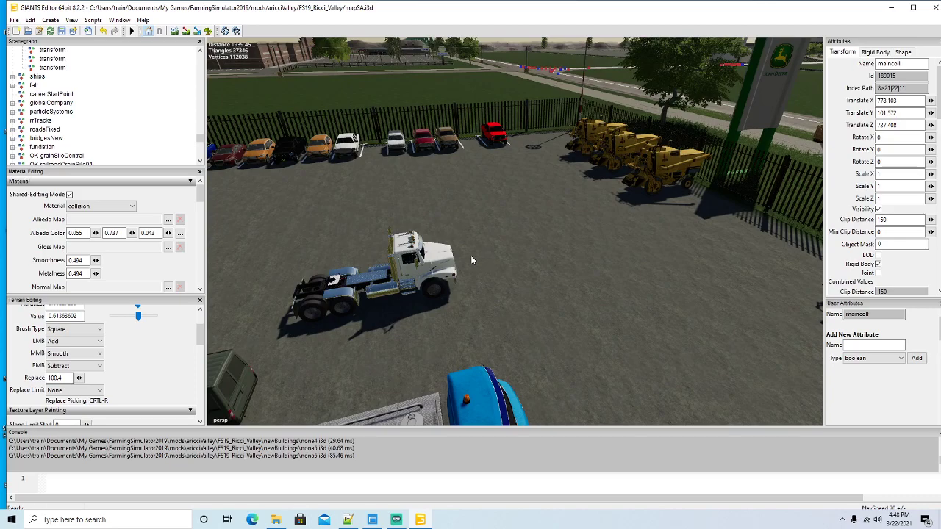
drag(473, 260, 536, 272)
scroll(420, 245, up, 2)
click(428, 220)
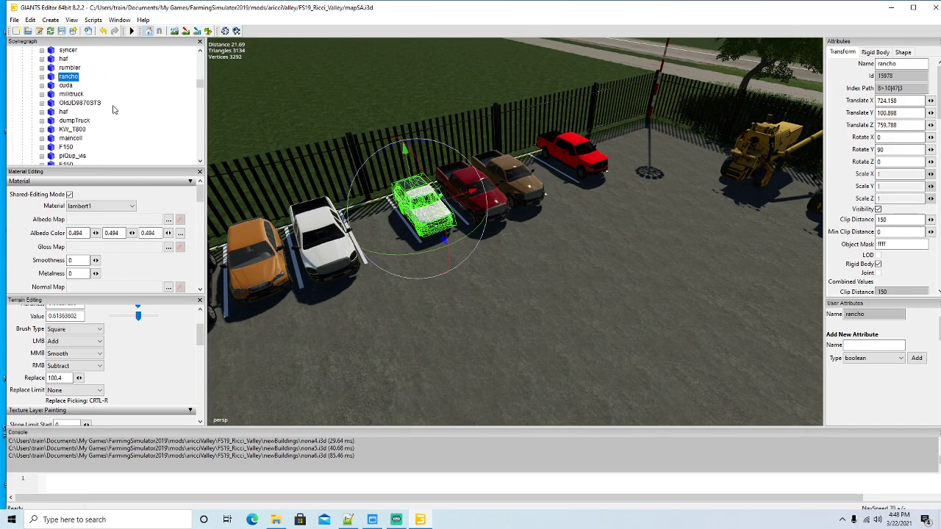
Move the duplicated rancho pickup out of the cars group and into the farmers group
scroll(116, 109, down, 5)
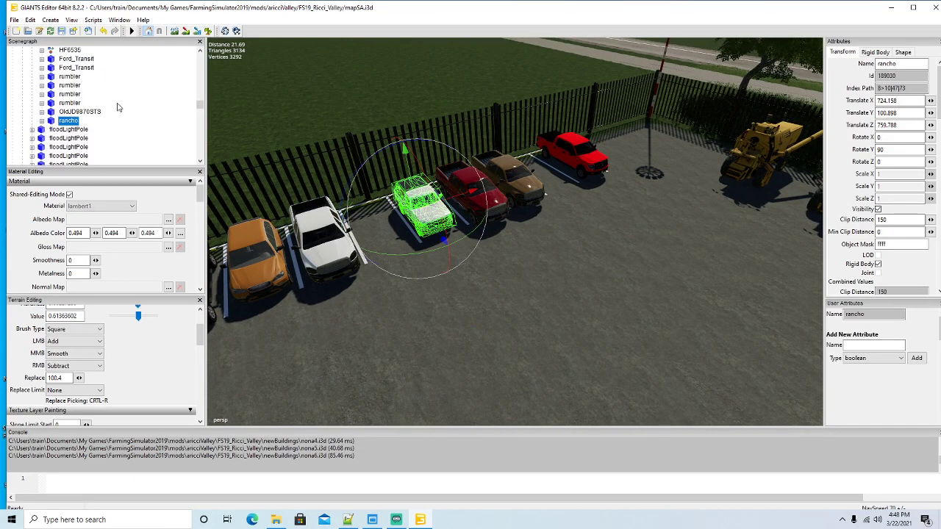
scroll(112, 110, down, 8)
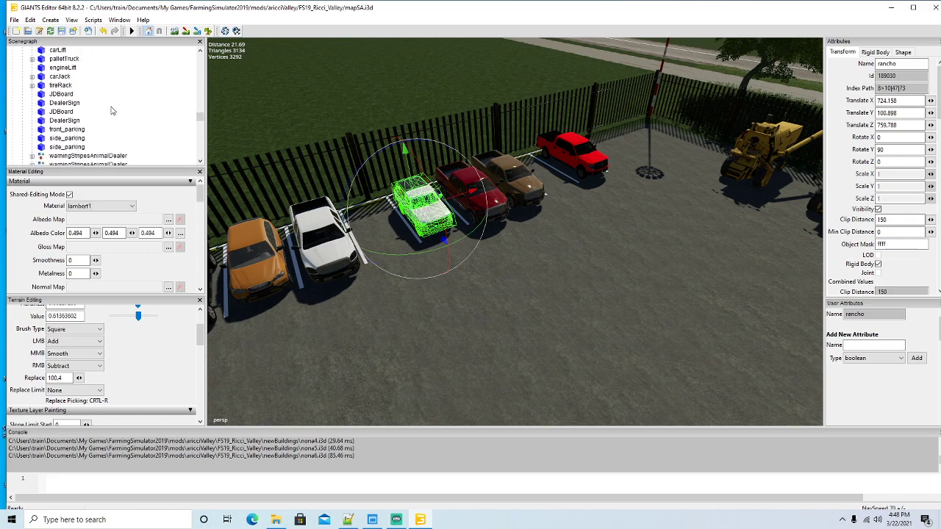
scroll(110, 108, down, 4)
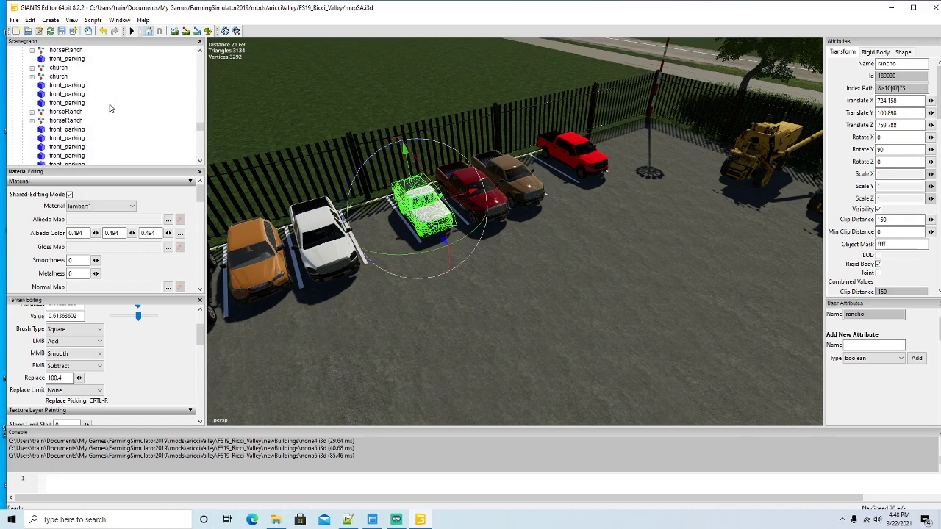
scroll(109, 108, down, 2)
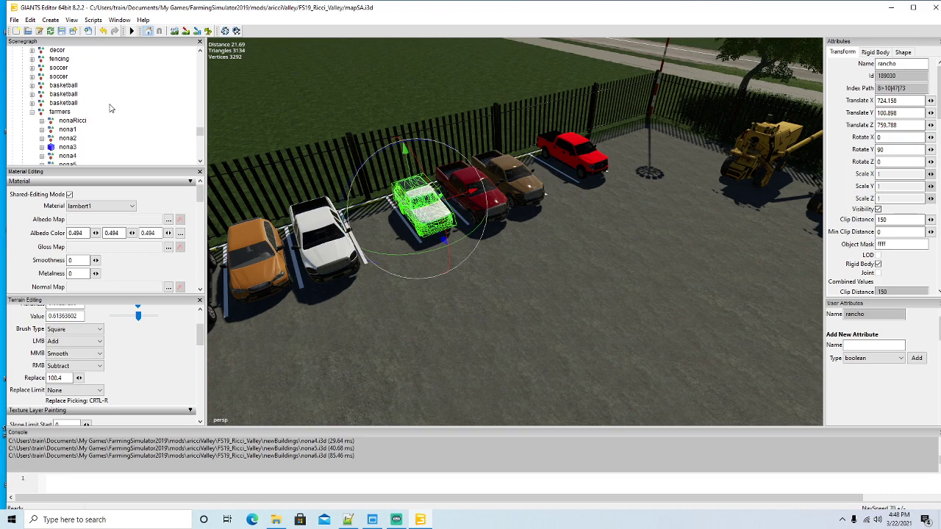
click(31, 20)
click(54, 81)
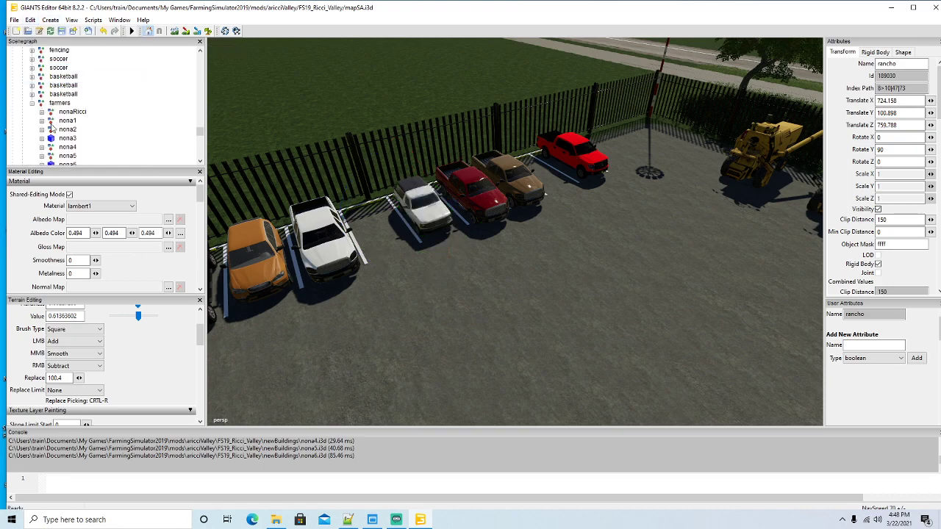
click(42, 103)
click(31, 20)
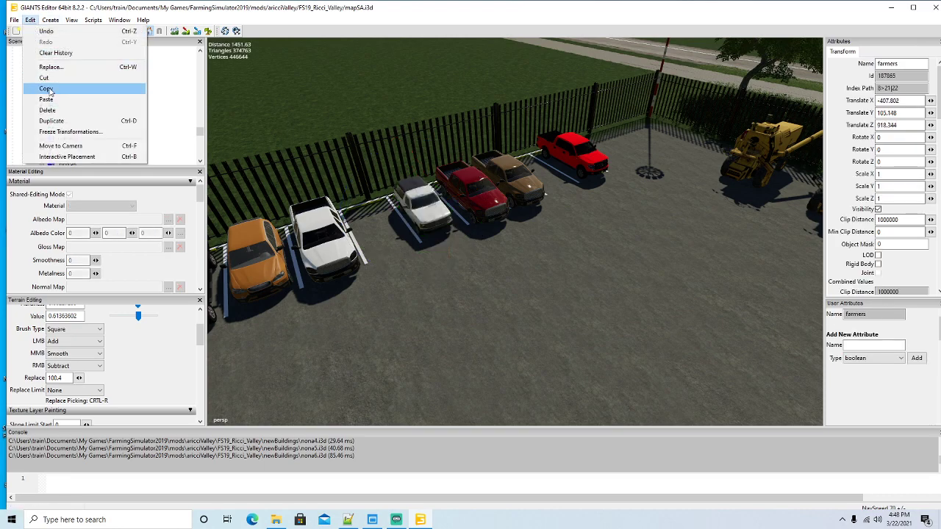
click(54, 84)
click(423, 211)
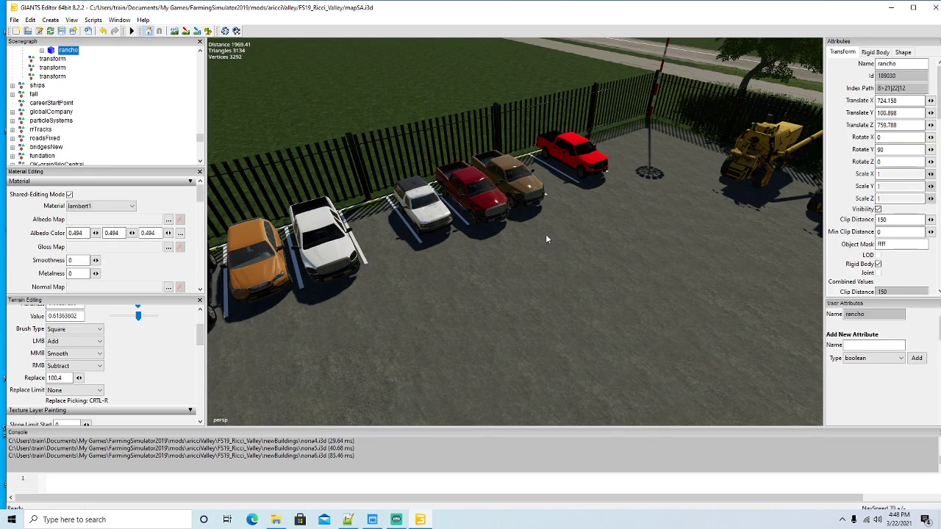
Duplicate the whole MarktAnhaenger wagon standing nearest in the group of five red wagons by the open gate
drag(546, 239, 308, 247)
scroll(349, 173, up, 5)
scroll(336, 183, up, 2)
scroll(345, 174, up, 5)
scroll(309, 247, down, 2)
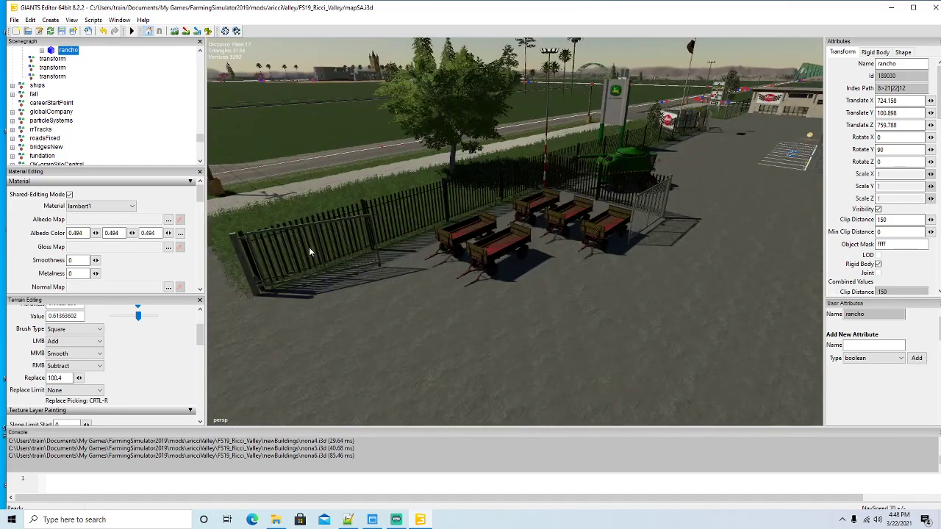
click(494, 272)
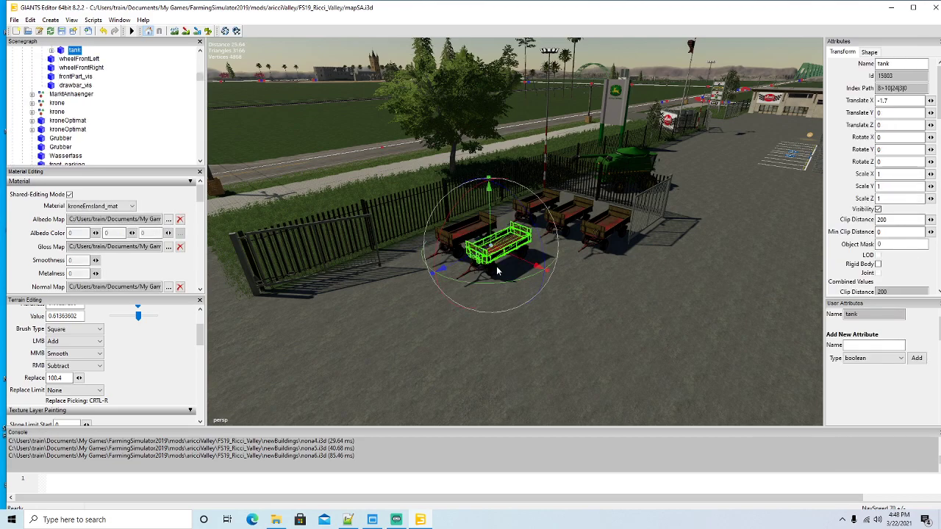
scroll(103, 104, up, 2)
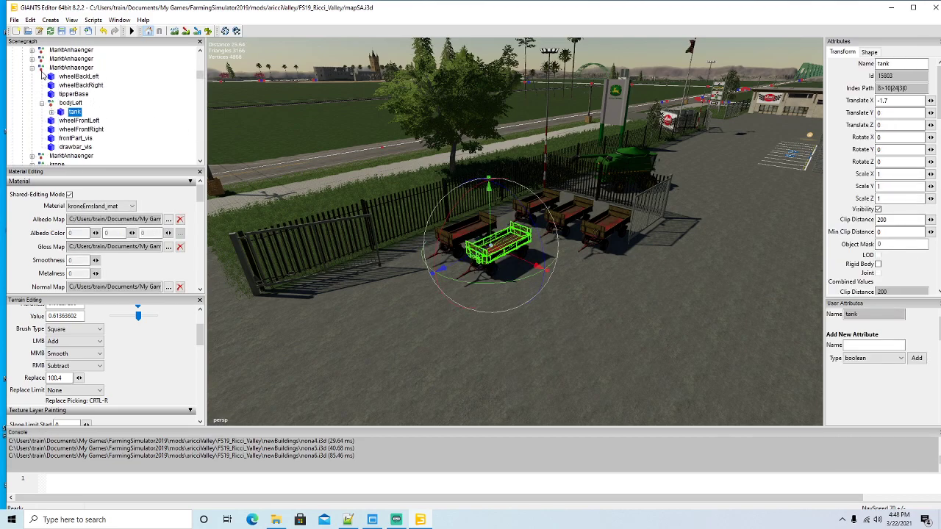
click(71, 67)
click(31, 68)
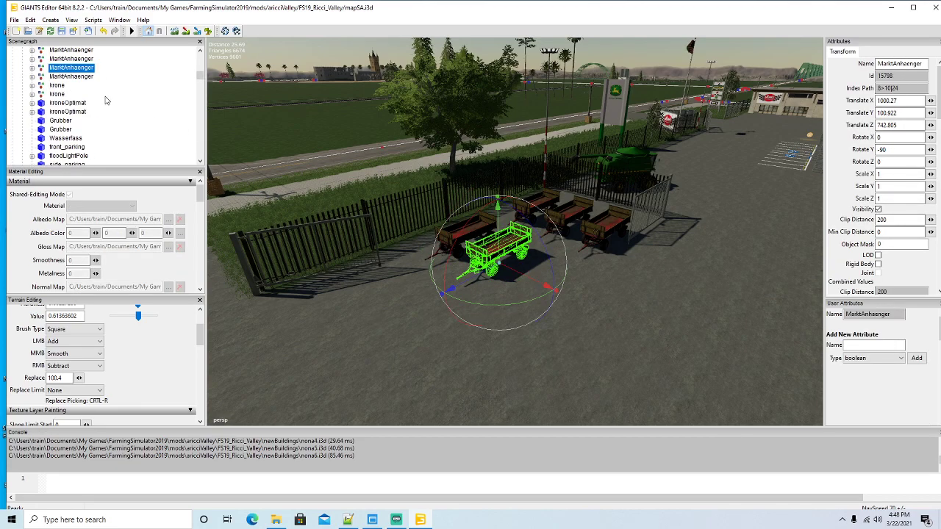
Move the duplicated MarktAnhaenger wagon out of its current group and into the farmers group
scroll(102, 99, down, 8)
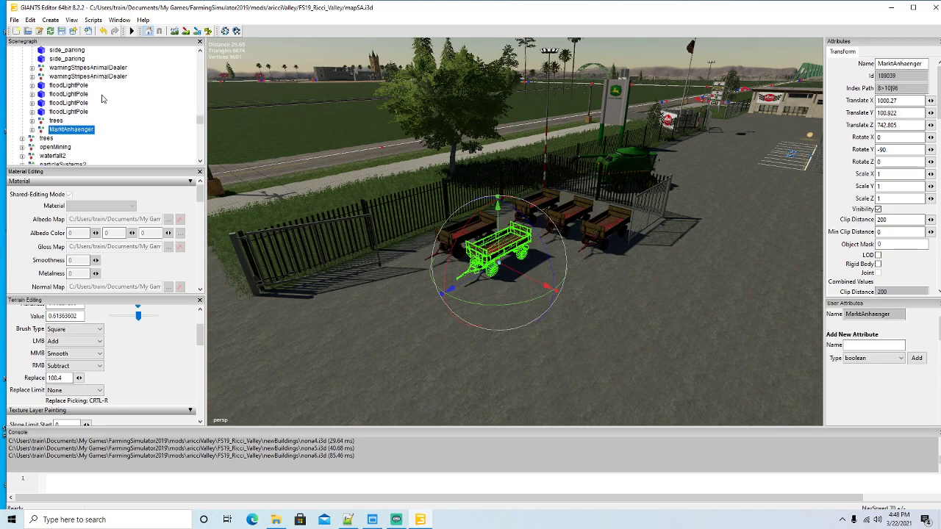
scroll(103, 99, down, 4)
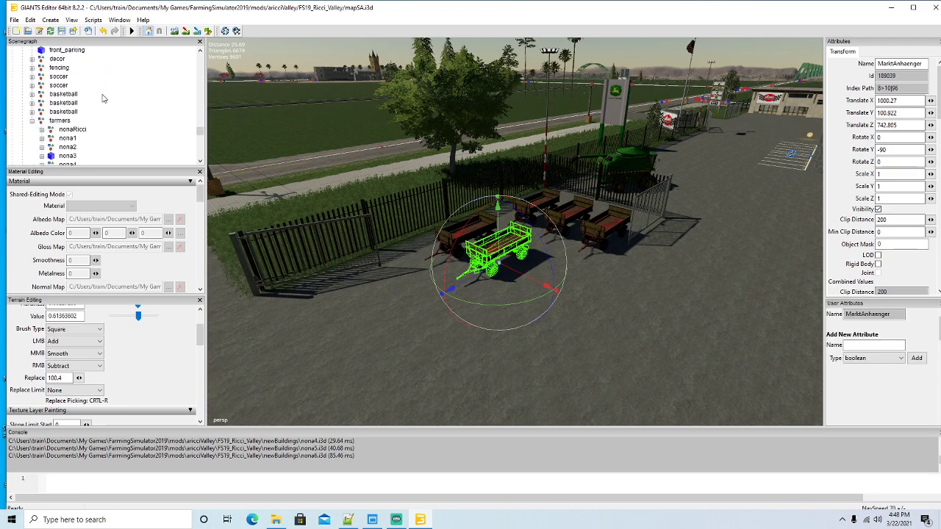
click(30, 20)
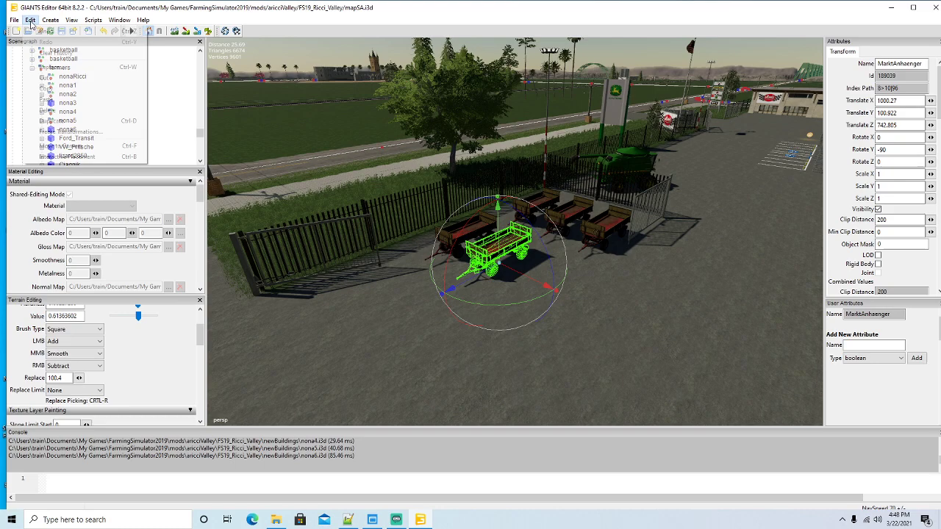
click(47, 80)
click(46, 59)
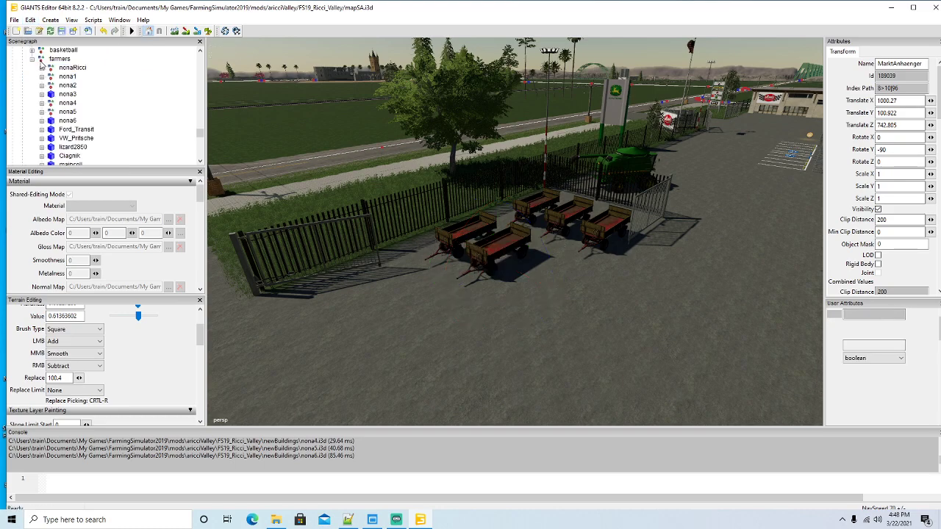
click(31, 20)
click(46, 100)
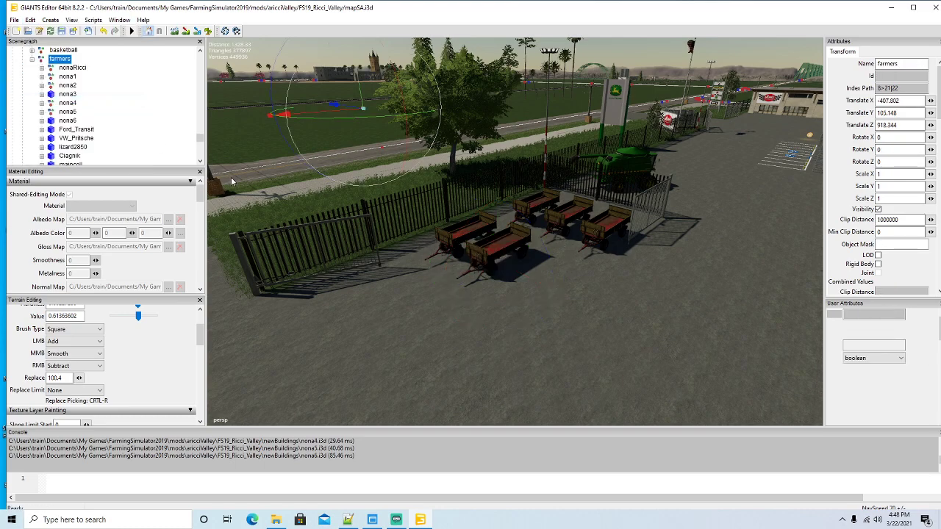
Place the farmers group's Ford_Transit van on the open grass across from the stalls using Interactive Placement
key(f)
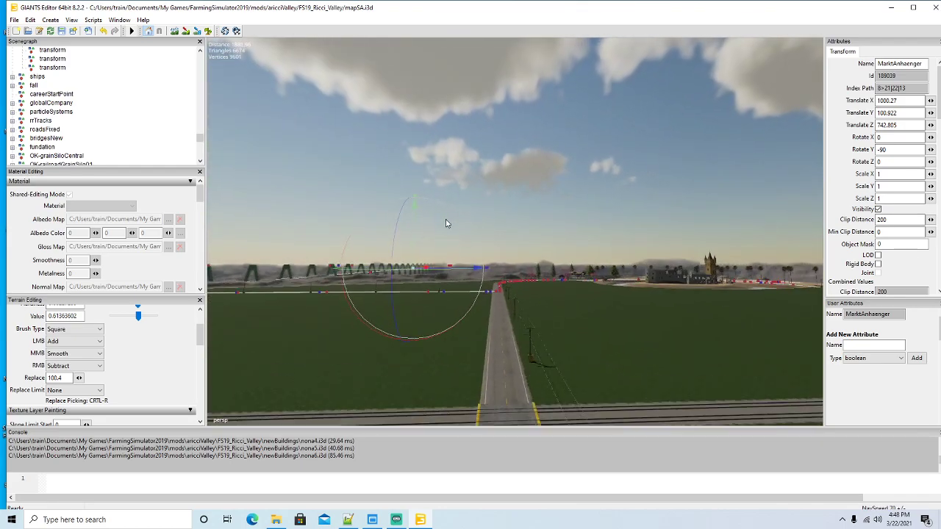
key(w)
key(a)
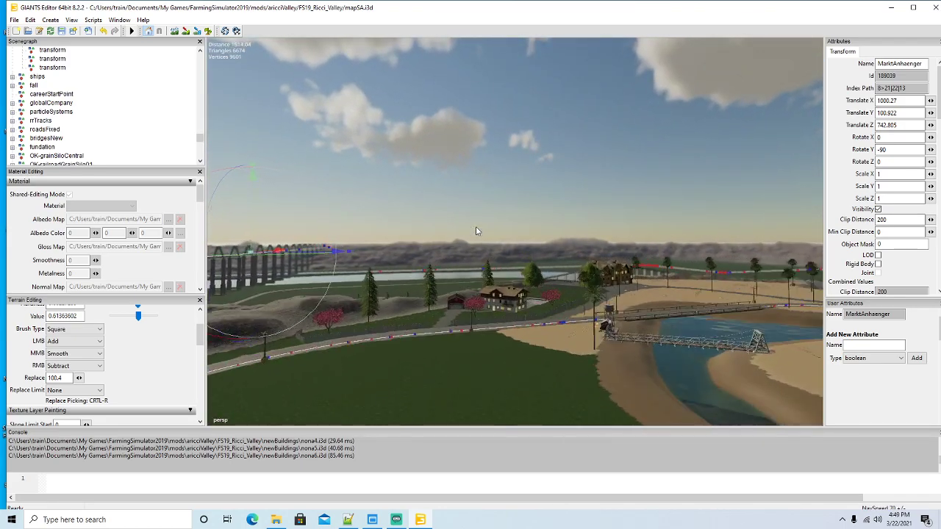
key(w)
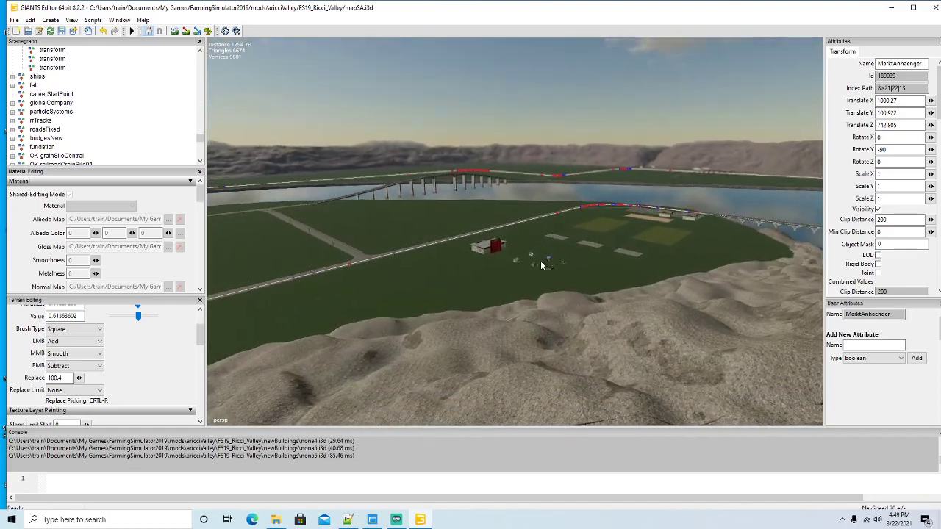
key(w)
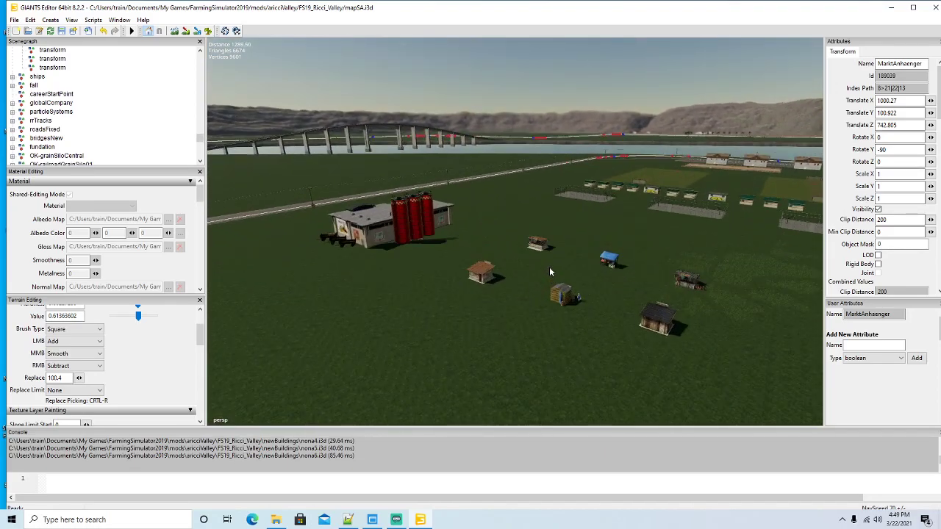
key(w)
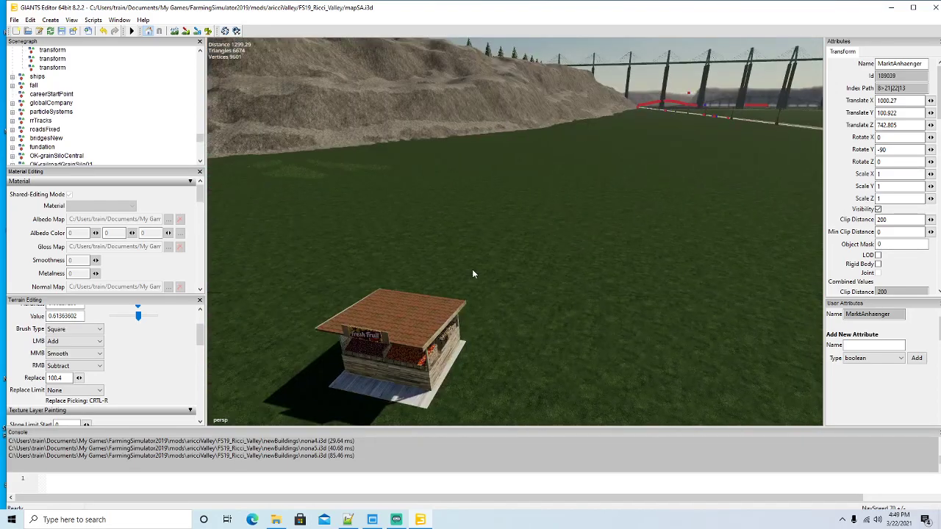
key(w)
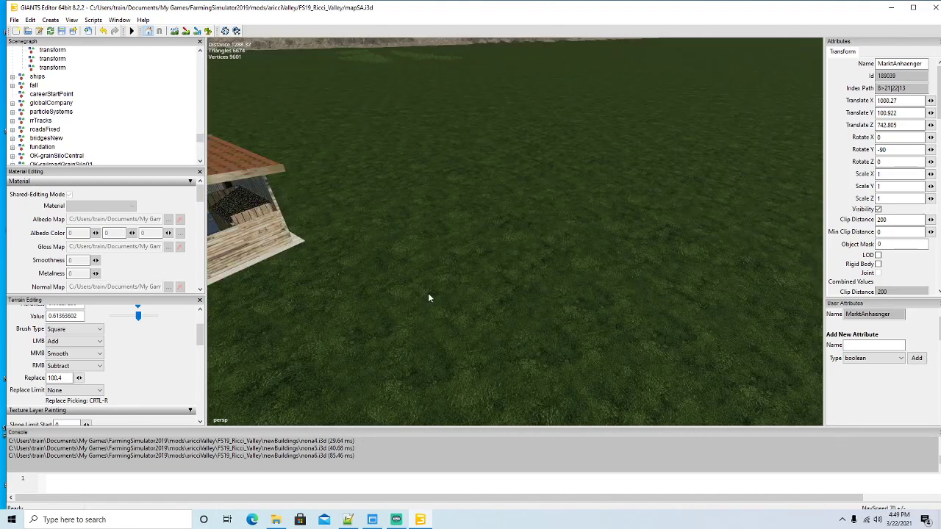
drag(428, 293, 292, 179)
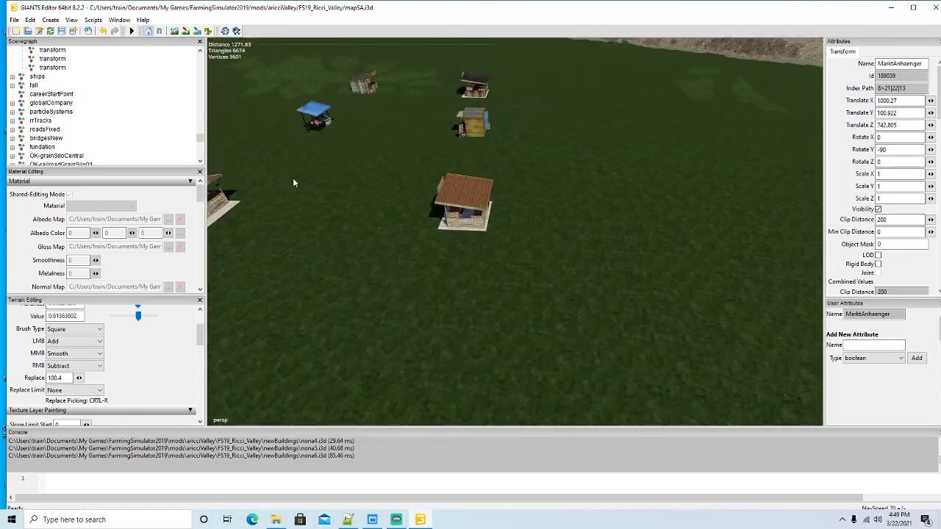
drag(507, 232, 524, 217)
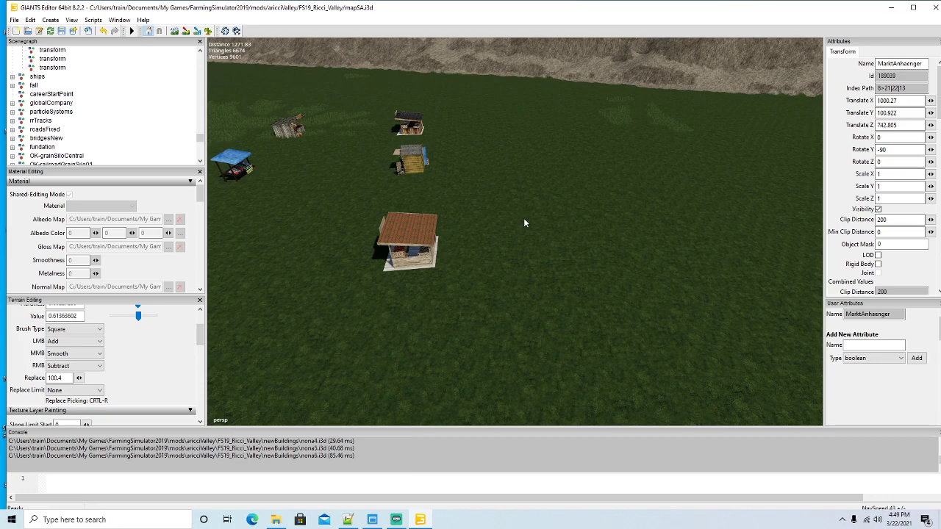
drag(551, 235, 508, 244)
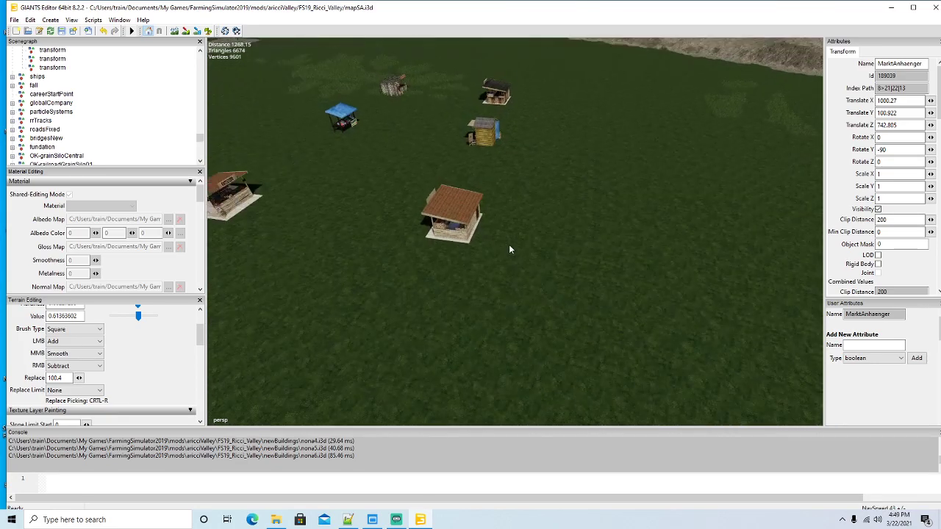
scroll(87, 94, up, 2)
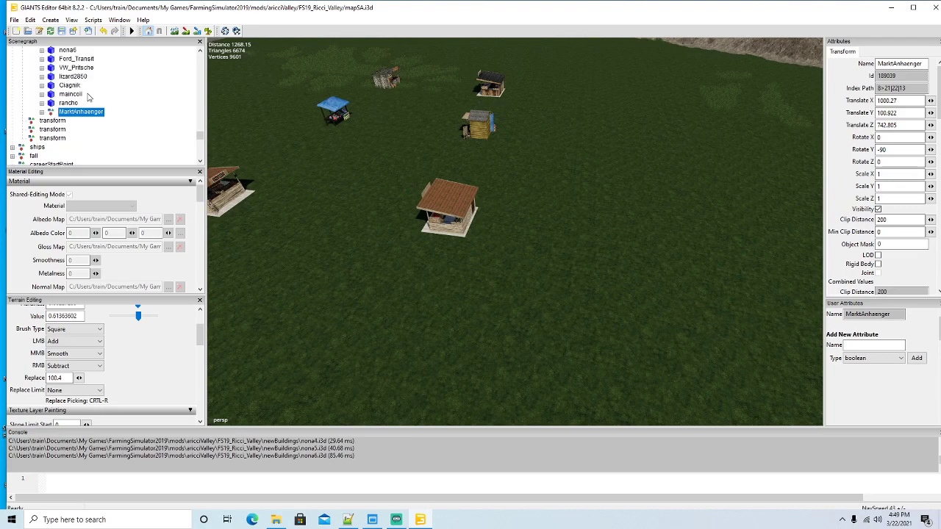
scroll(87, 97, up, 2)
scroll(91, 97, down, 1)
drag(401, 304, 462, 314)
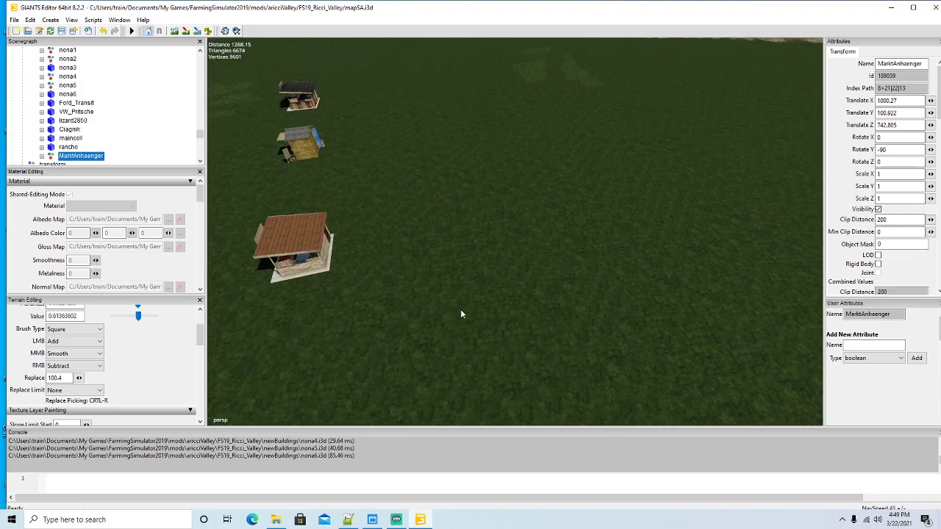
click(76, 103)
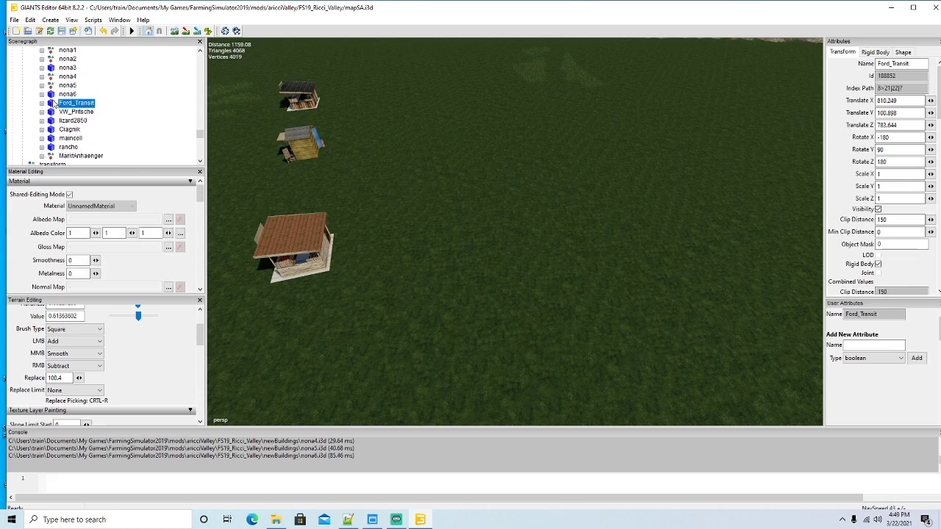
click(30, 20)
click(76, 156)
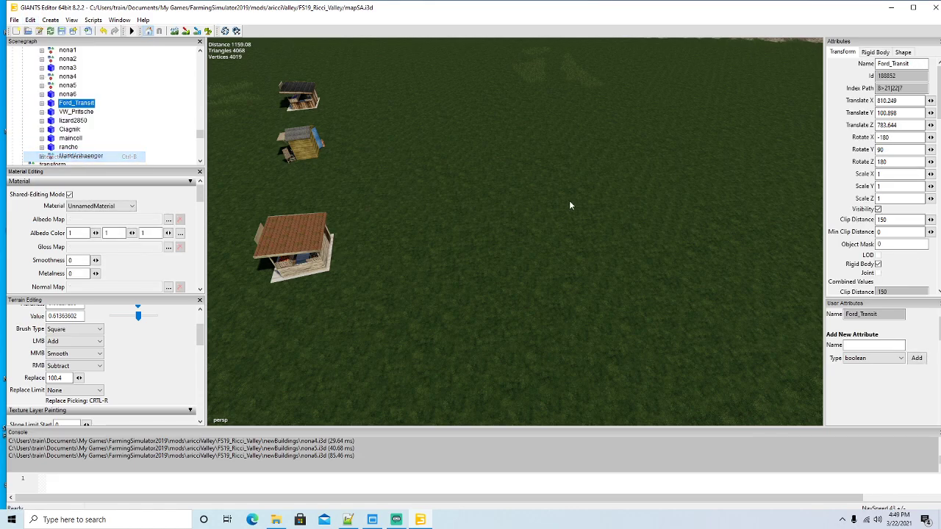
click(678, 192)
Place the VW_Pritsche pickup interactively on the grass just behind the white van
click(56, 112)
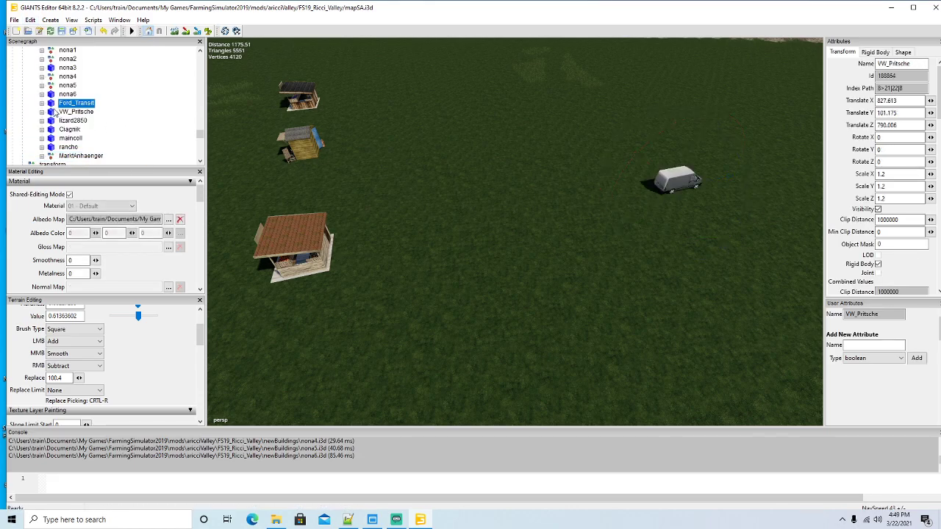
click(30, 20)
click(76, 156)
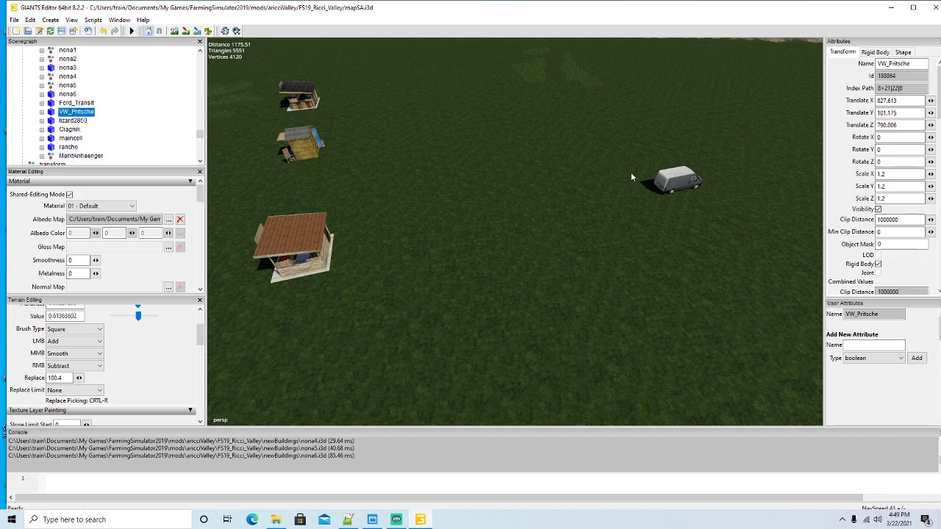
Place the lizard2850 and Ciagnik tractors interactively on the grass, continuing the row in front of the van
click(64, 120)
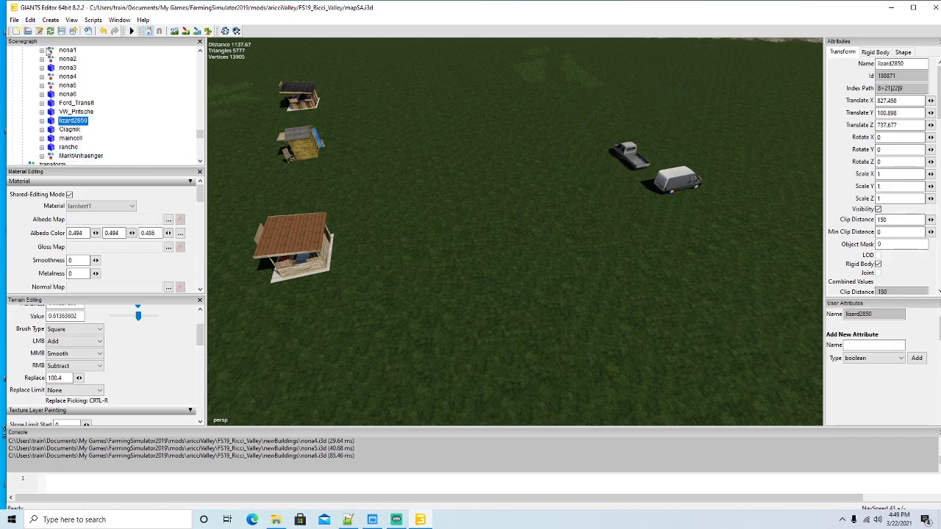
click(30, 20)
click(67, 156)
click(69, 129)
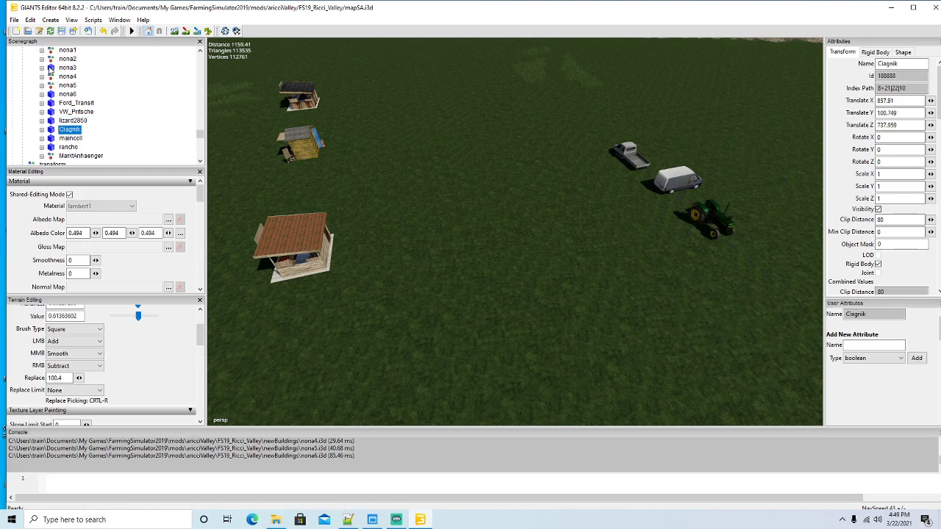
click(30, 20)
click(68, 156)
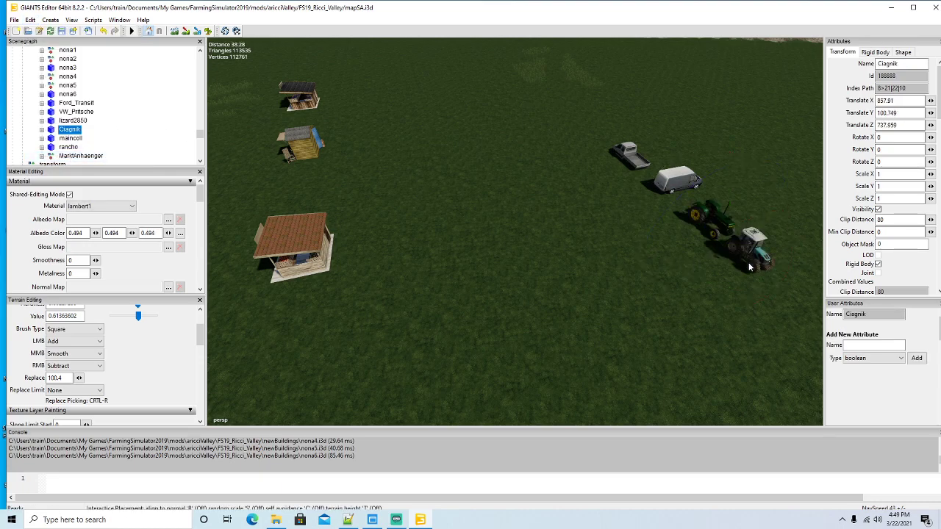
Place the maincoll trailer interactively on the grass beside the VW_Pritsche pickup, on the side facing the stalls
click(66, 138)
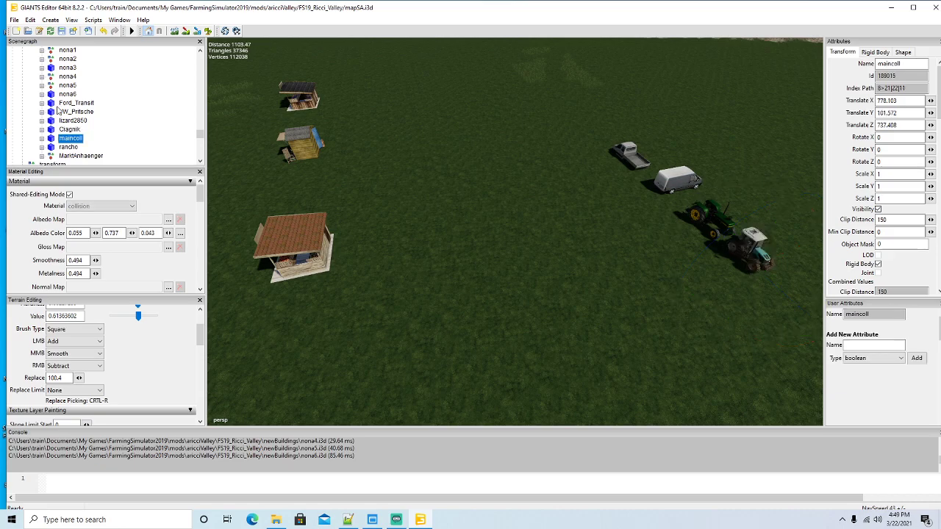
click(30, 20)
click(68, 156)
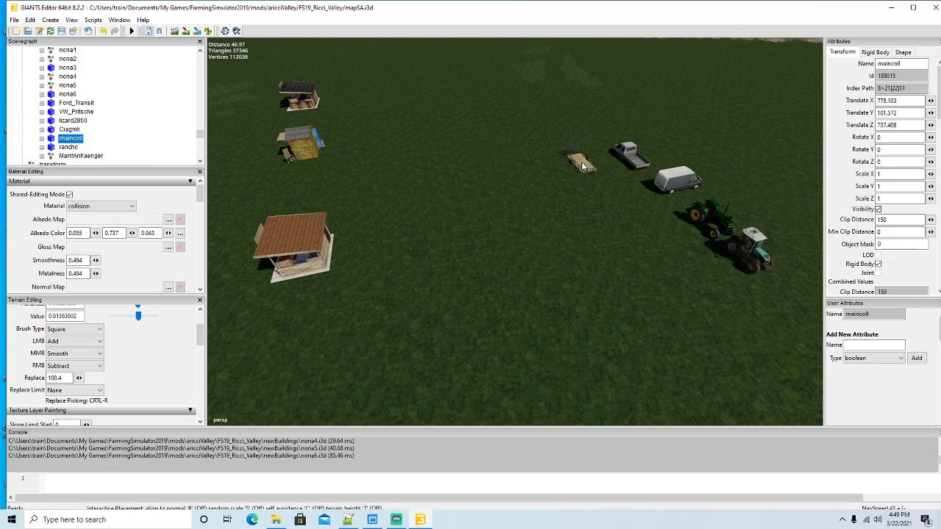
click(582, 166)
Place the rancho pickup interactively on the grass between the van and the stalls
click(54, 147)
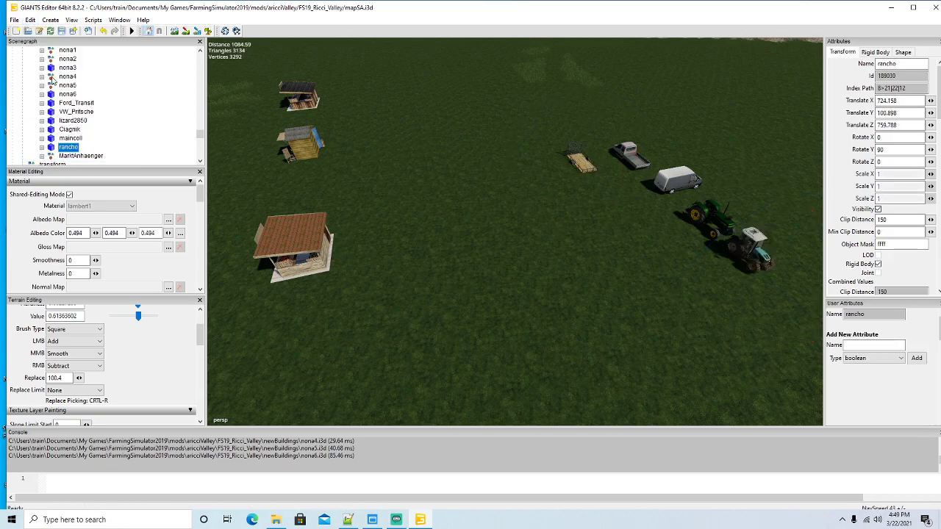
click(30, 20)
click(67, 156)
click(613, 209)
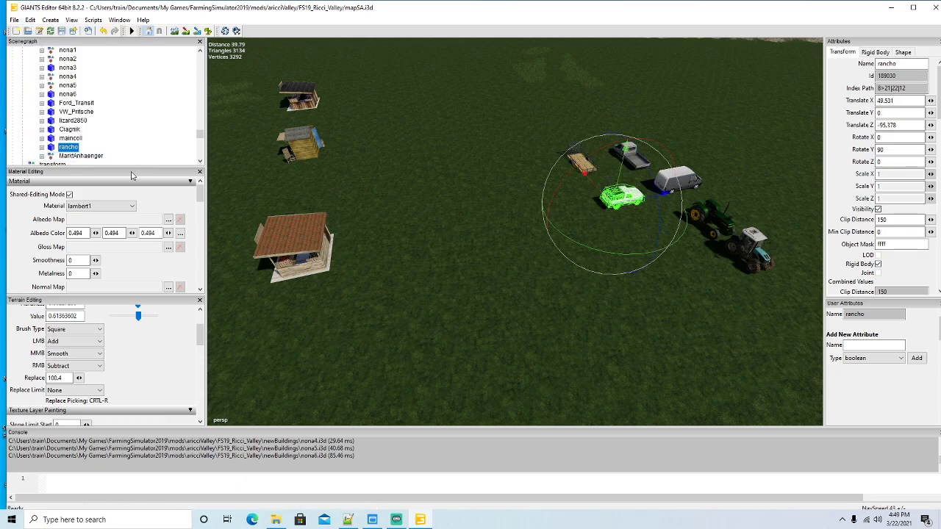
Place the MarktAnhaenger wagon interactively on the grass in front of the rancho pickup
click(51, 157)
click(30, 20)
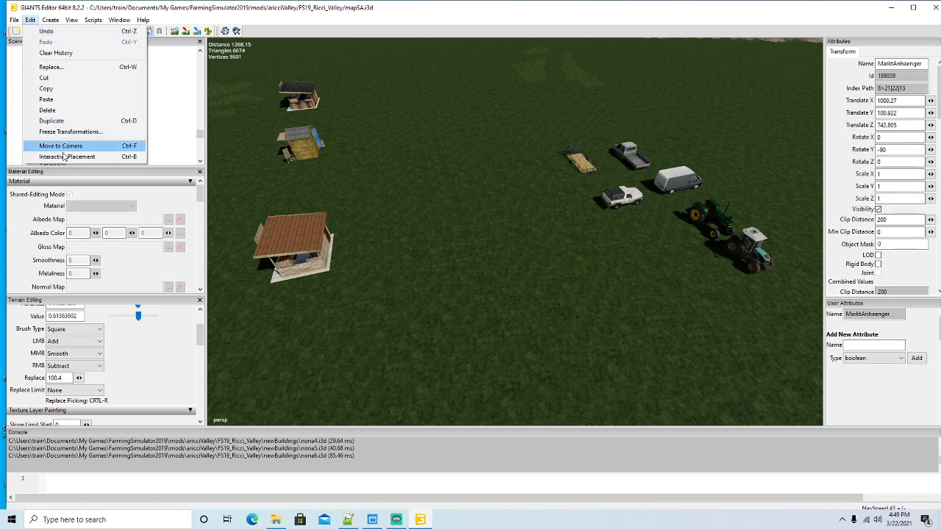
click(68, 156)
click(627, 241)
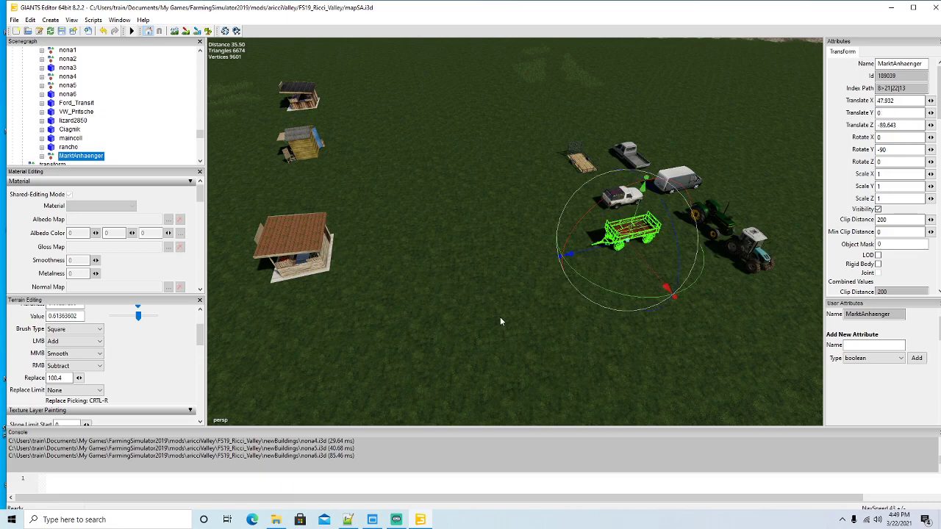
Move the rancho pickup along X up against the nearest red-roofed stall and set its Y rotation to 0
drag(500, 318, 486, 315)
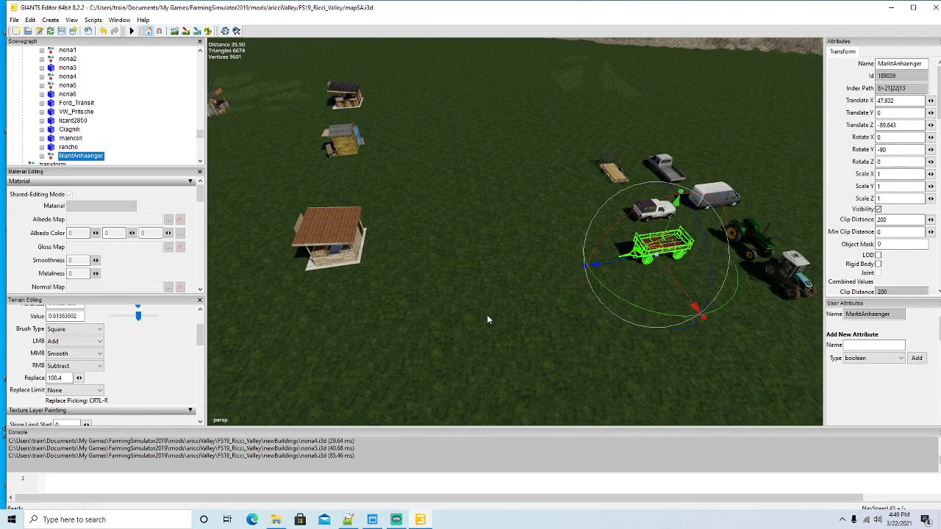
click(68, 147)
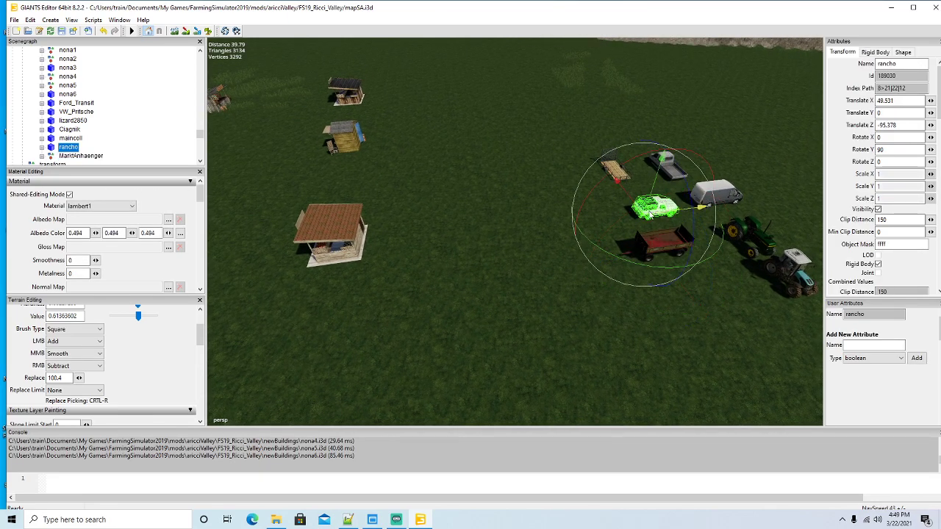
drag(650, 213, 375, 230)
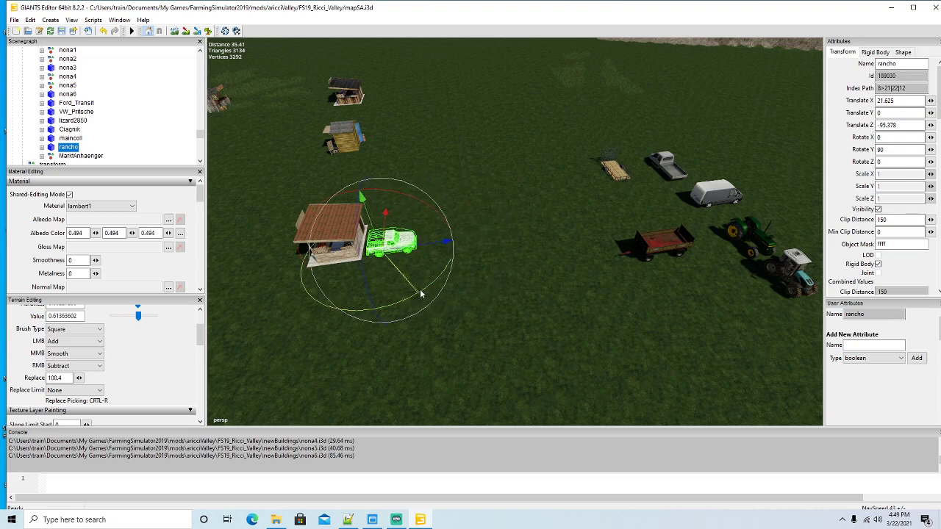
drag(421, 295, 430, 237)
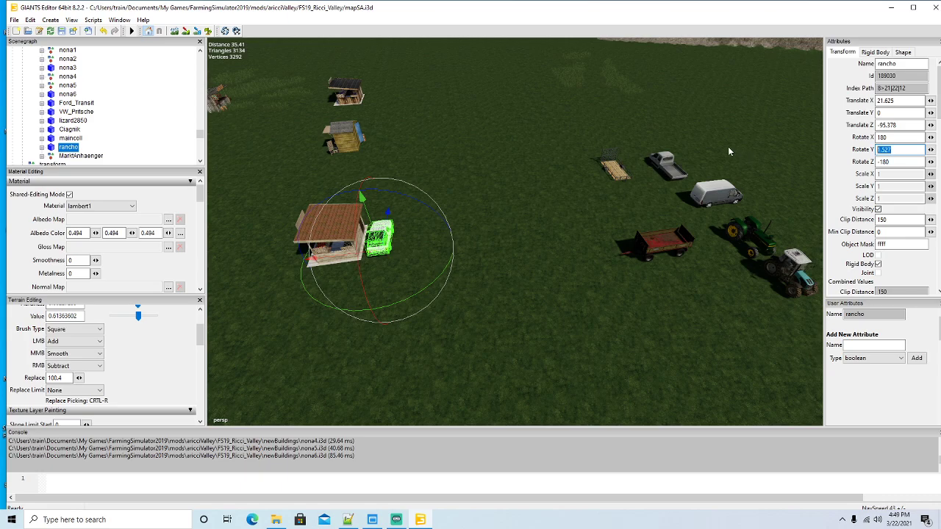
text(0)
Shift the rancho pickup along Z to about -98.6, toward the rear of the red-roofed stall
drag(555, 281, 481, 279)
scroll(577, 252, up, 3)
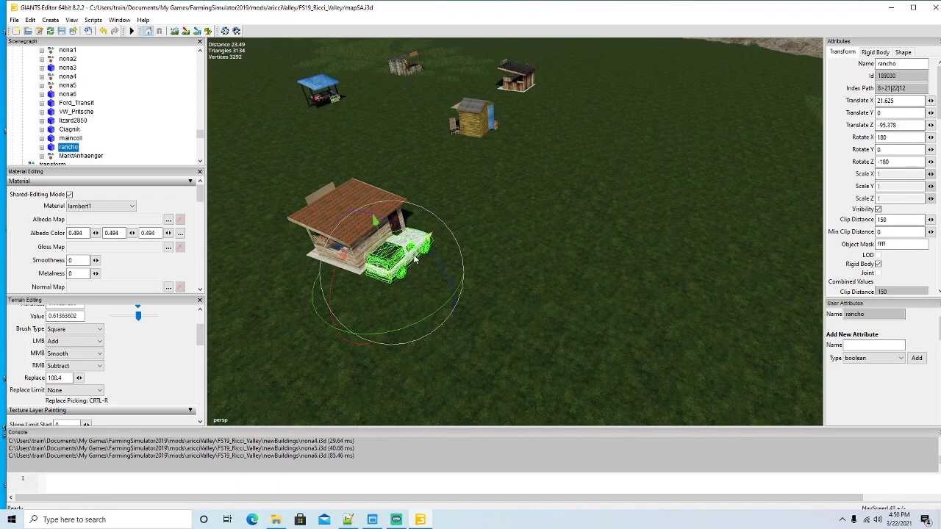
drag(415, 258, 463, 229)
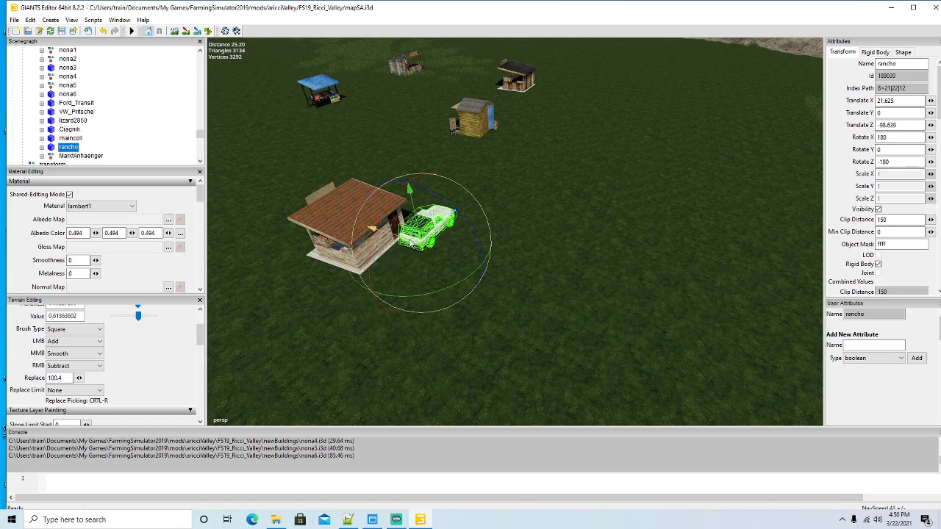
Shift the rancho pickup along X to about 22.6, slightly away from the red-roofed stall
drag(413, 244, 425, 249)
drag(479, 288, 531, 313)
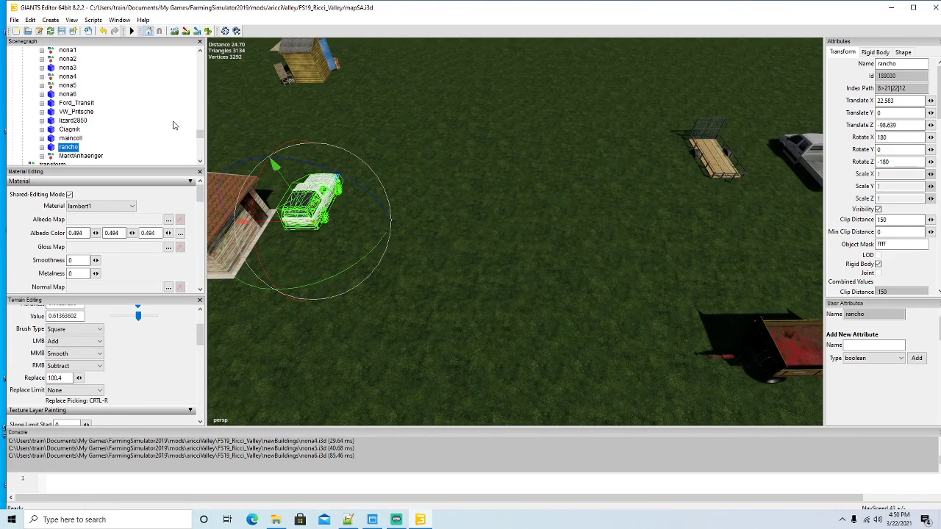
Turn the maincoll trailer around with Y rotation 0 and move it behind the rancho pickup, at about X 22.3 and Z -96.2
click(61, 138)
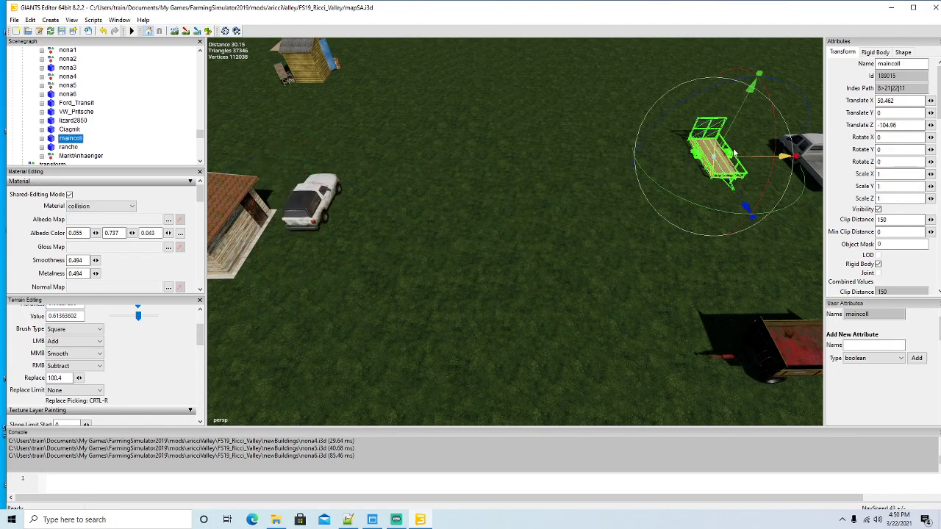
drag(750, 161, 383, 144)
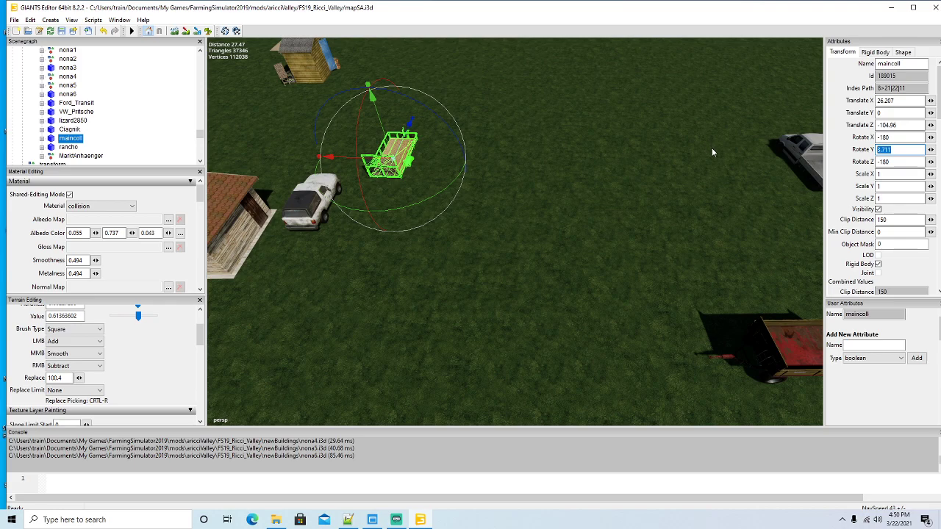
text(0)
drag(405, 143, 267, 261)
key(f)
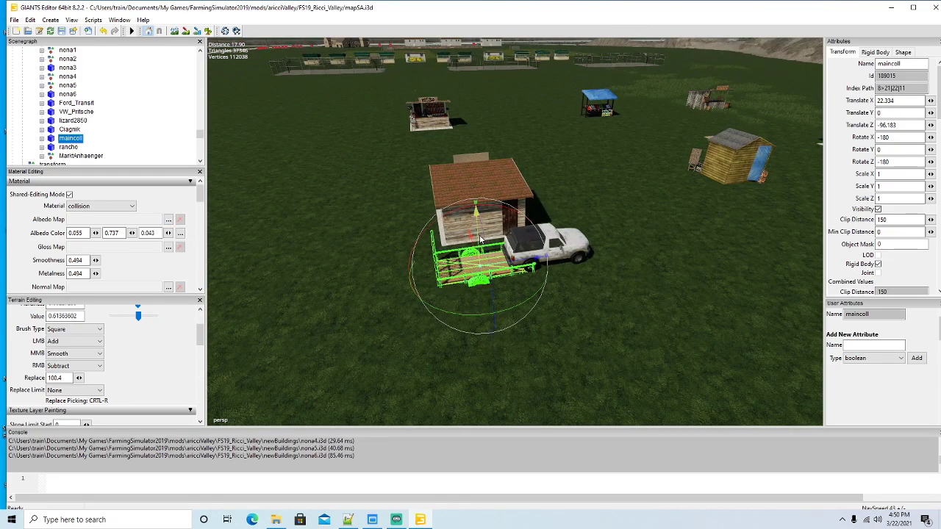
Raise the maincoll trailer to about Y 0.66 and shift it along Z to about -93.8 to line up with the pickup
drag(478, 239, 489, 224)
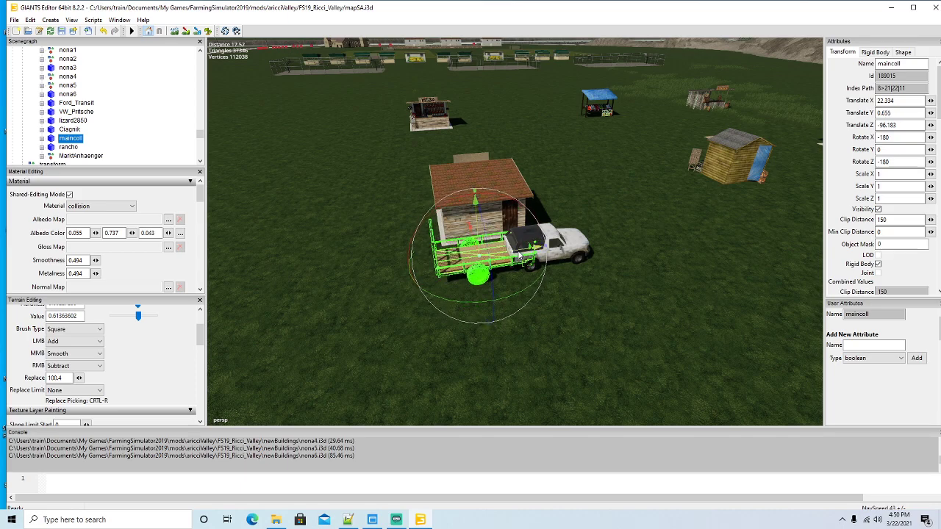
drag(519, 255, 567, 316)
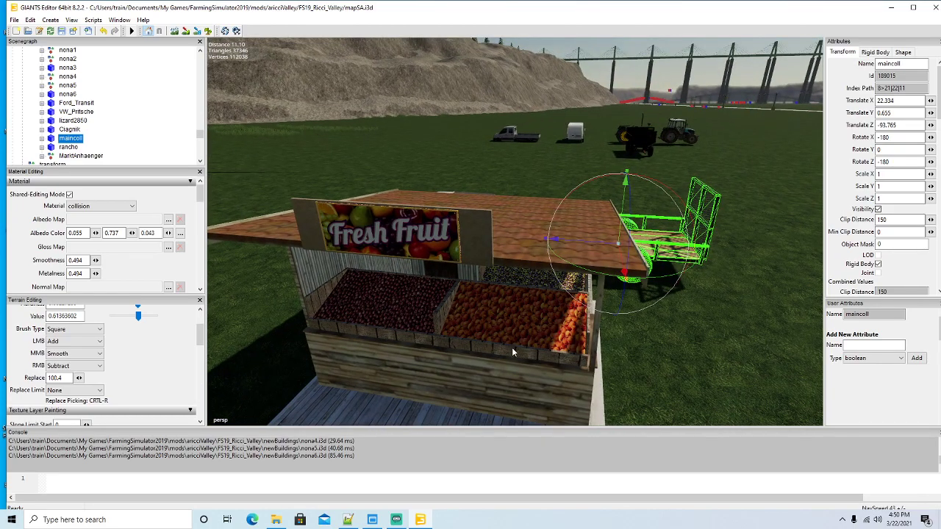
Try raising the pfirsich fruit level of the nona4 stall to about Y 0.2, and undo it
click(511, 327)
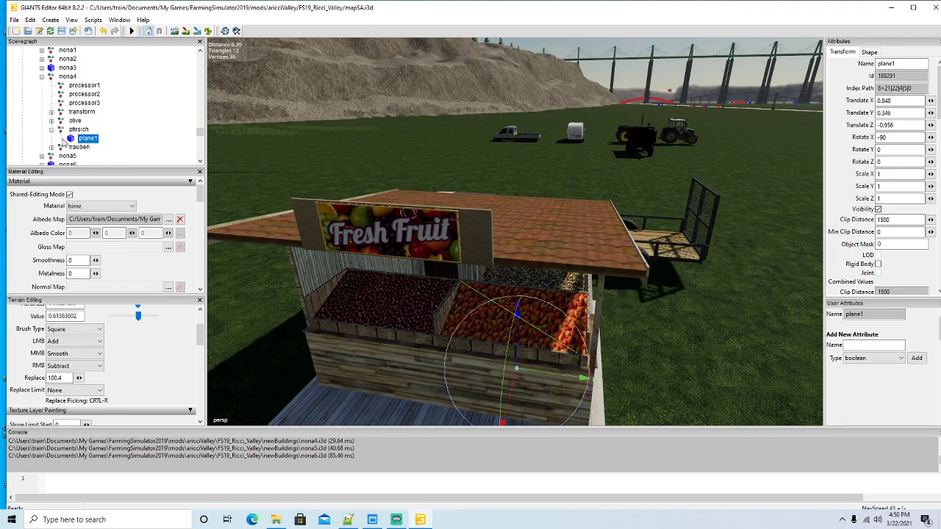
click(78, 129)
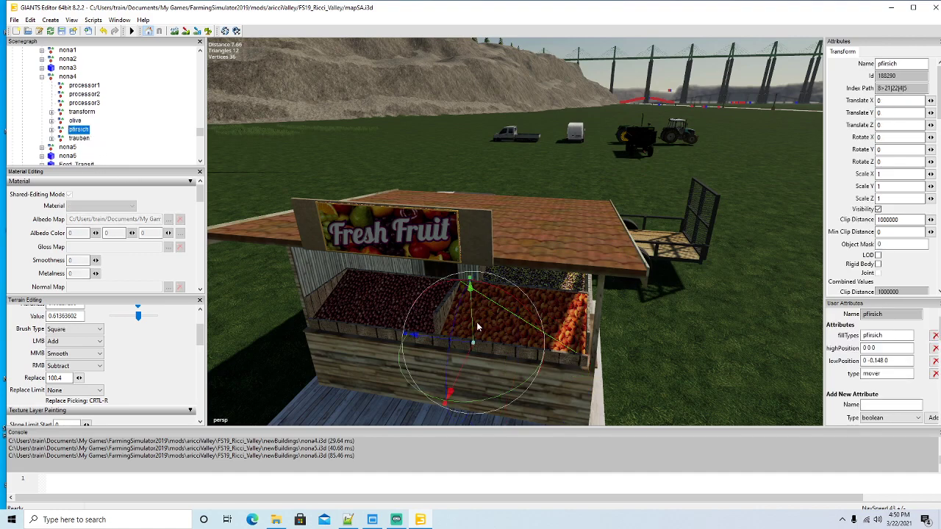
drag(473, 326, 474, 315)
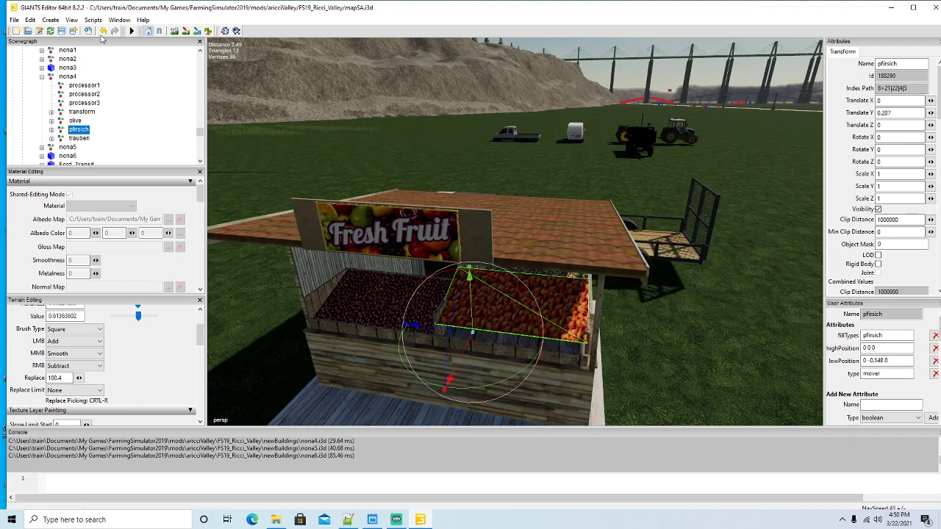
click(103, 32)
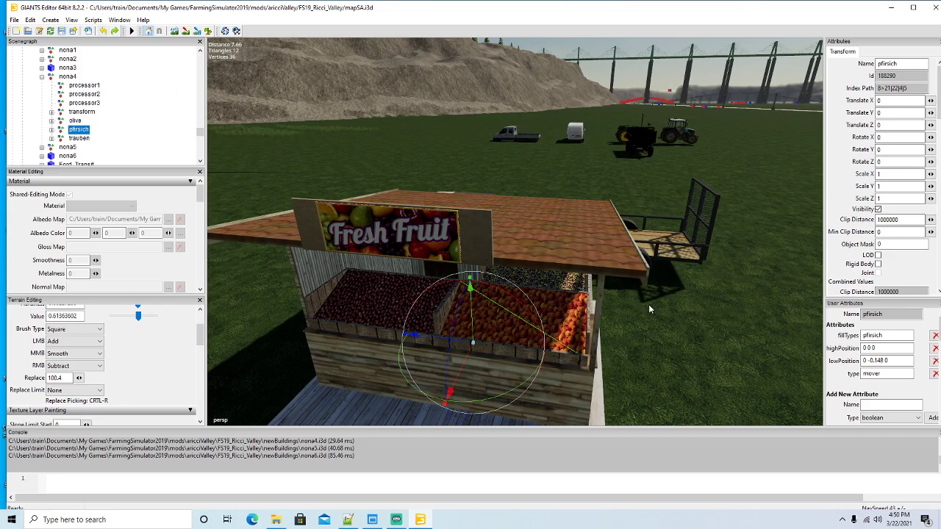
Inspect the produce crates of the blue-roofed nona2 farmers market stall up close and select the cauliflower crate
scroll(649, 321, down, 4)
drag(650, 305, 472, 289)
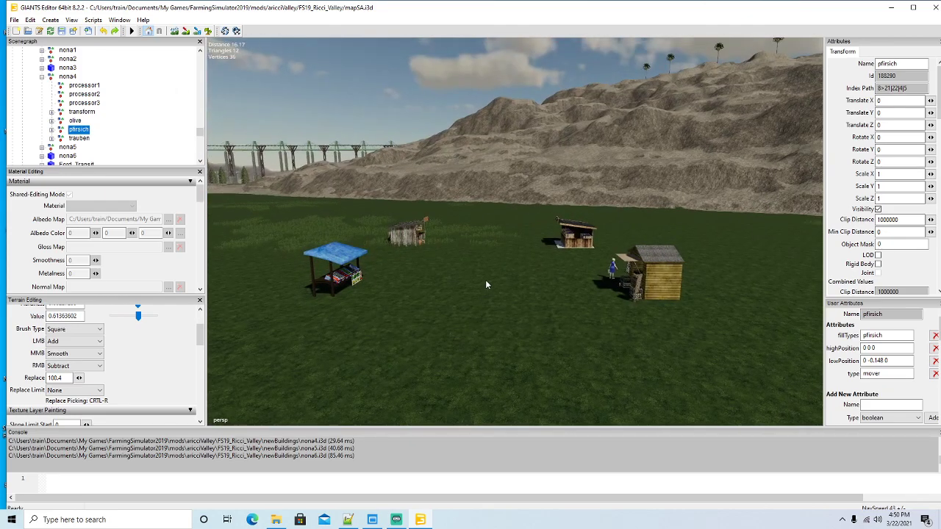
scroll(488, 276, up, 5)
scroll(720, 319, down, 3)
scroll(471, 288, up, 4)
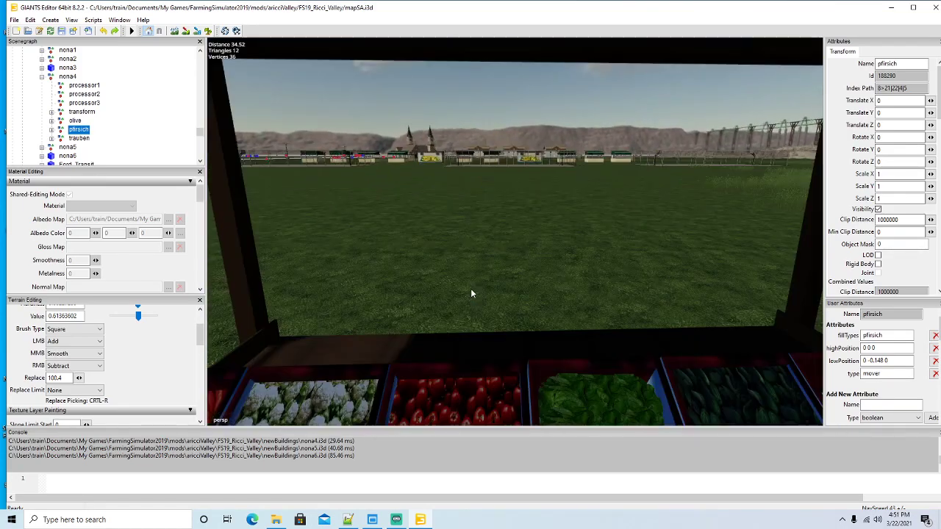
scroll(471, 293, down, 5)
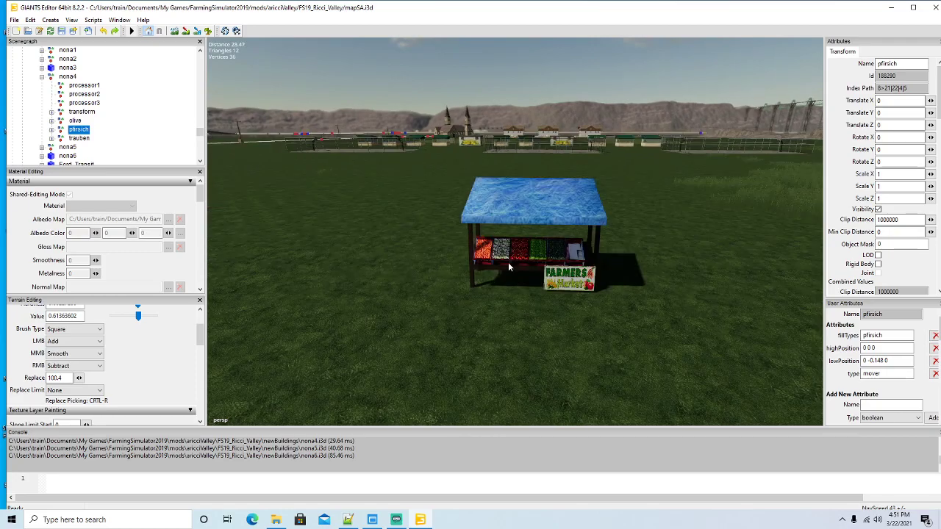
scroll(509, 265, up, 4)
right_click(521, 285)
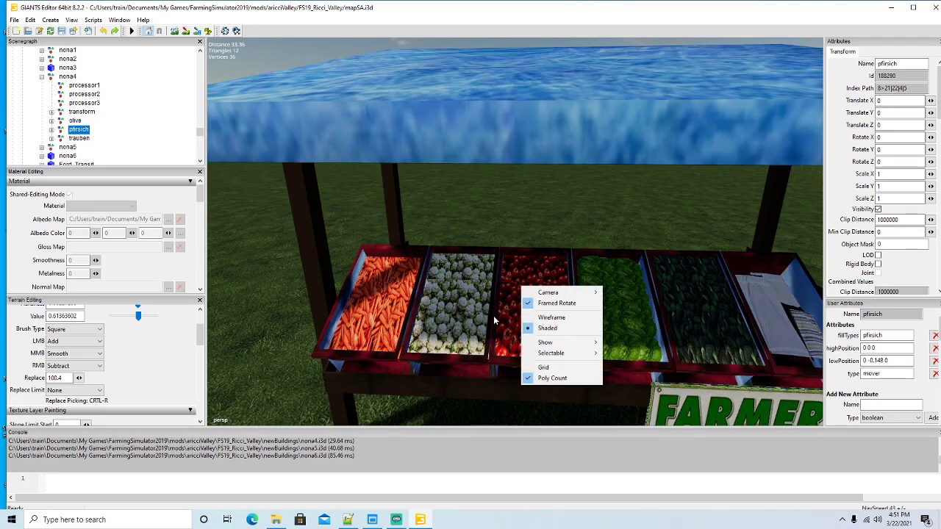
click(483, 352)
click(483, 356)
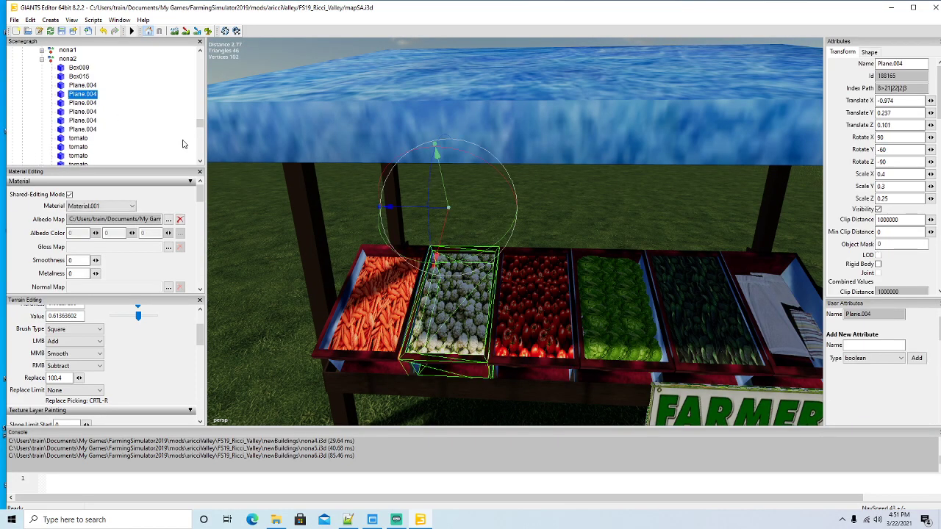
Check which crates of the nona2 stall the neighbouring Plane.004 nodes correspond to
scroll(460, 231, down, 5)
drag(460, 231, 707, 281)
scroll(409, 239, up, 4)
scroll(709, 245, up, 5)
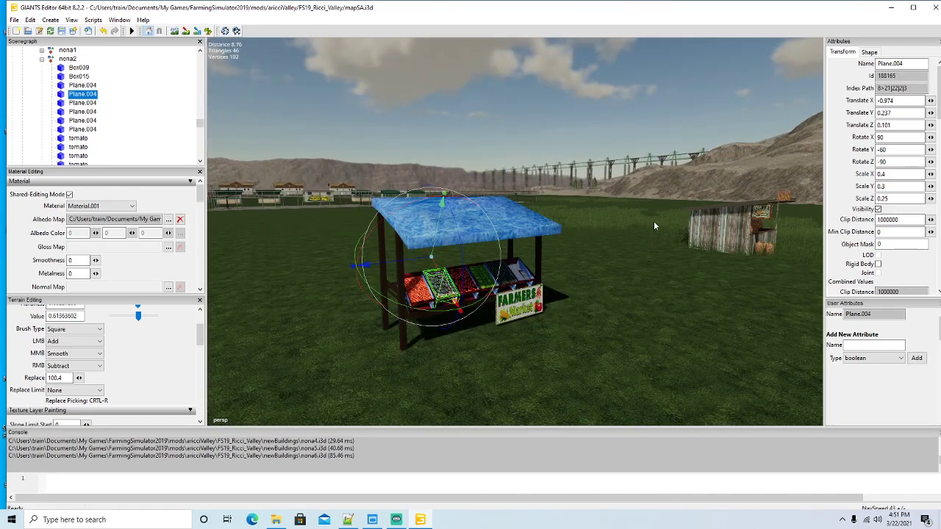
click(66, 87)
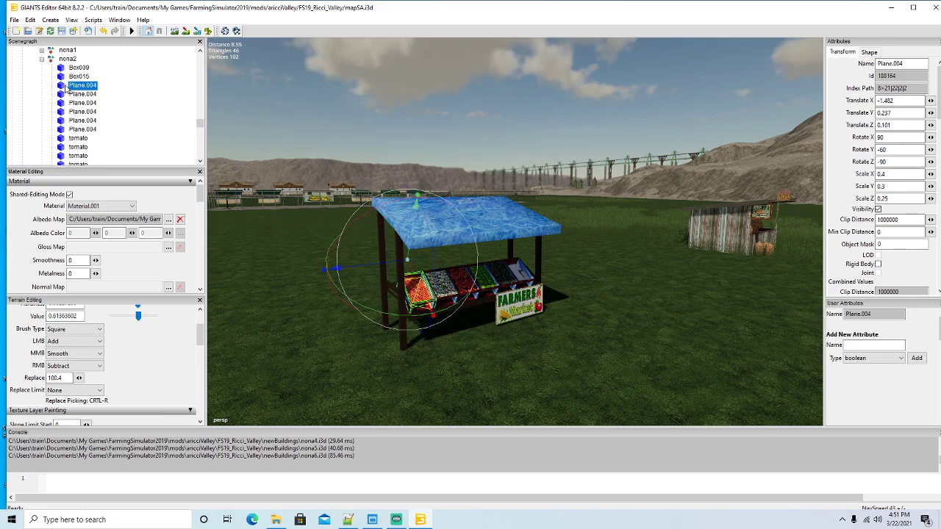
click(64, 103)
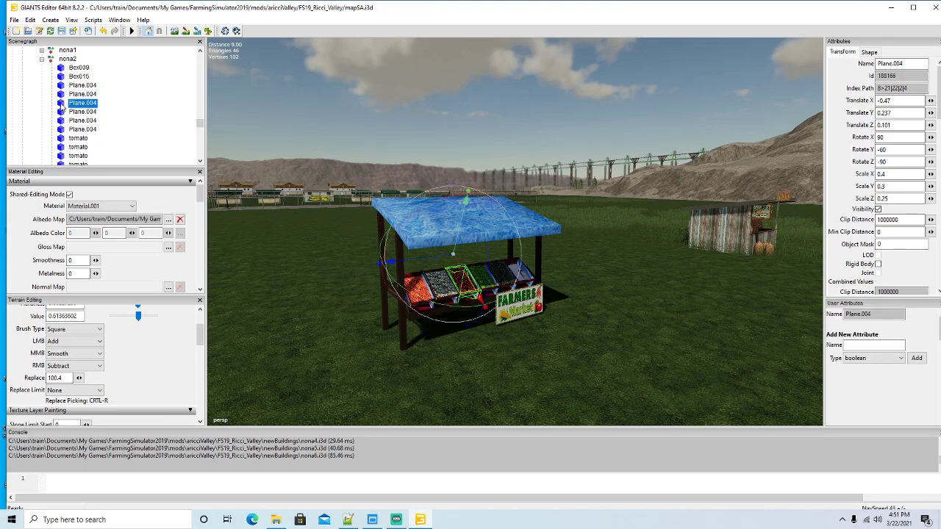
Duplicate the tomato crate's Plane.004 node from nona2 and place the copy interactively on the maincoll trailer bed
scroll(439, 358, down, 5)
drag(436, 358, 620, 334)
scroll(620, 334, up, 3)
drag(556, 346, 277, 343)
scroll(298, 373, down, 5)
scroll(297, 379, up, 4)
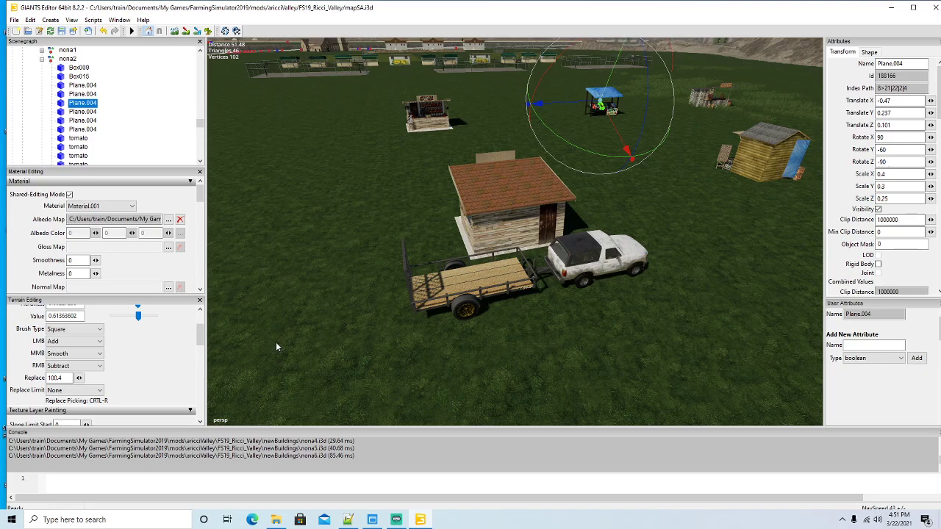
key(ctrl+d)
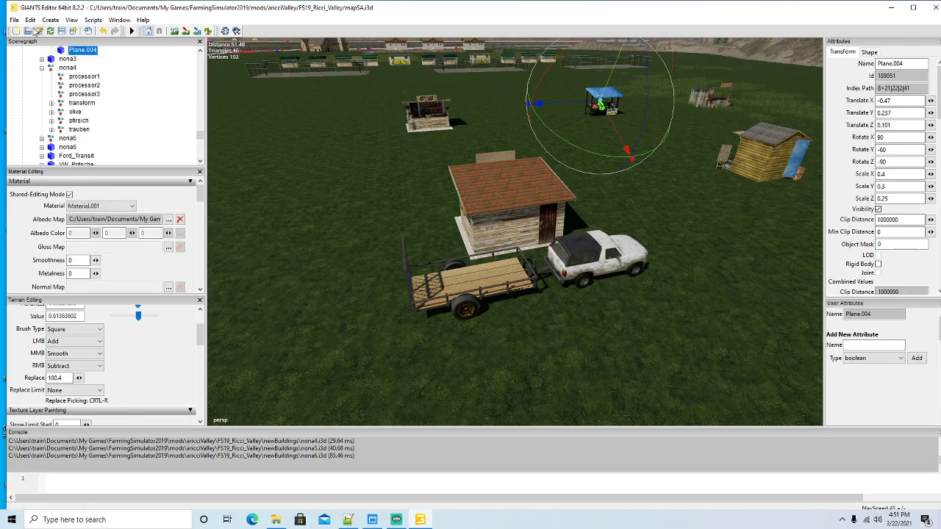
click(30, 20)
click(81, 157)
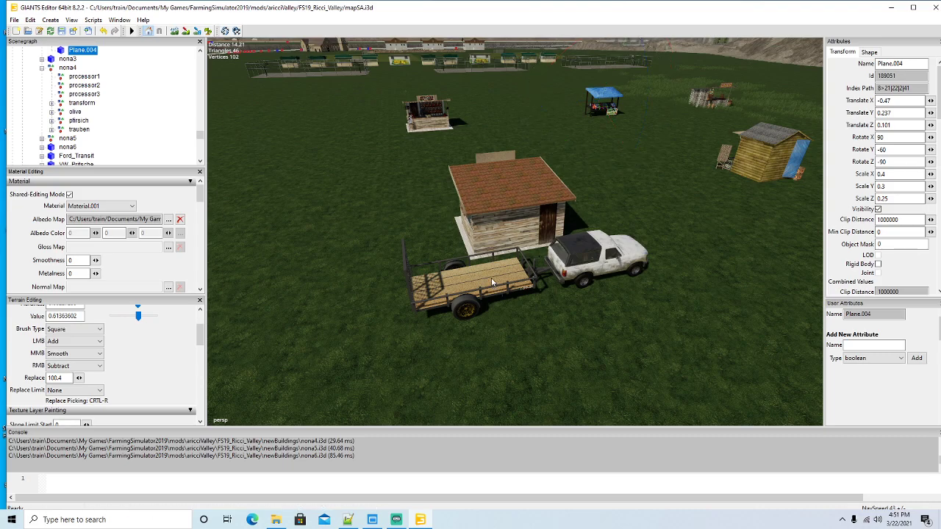
click(493, 282)
Raise the copied crate to about Y 0.45 and shift it to about Z 27.3 so it sits above the trailer bed
mouse_move(509, 310)
mouse_down()
mouse_move(487, 316)
mouse_move(506, 316)
mouse_up()
scroll(506, 316, up, 5)
scroll(507, 316, down, 5)
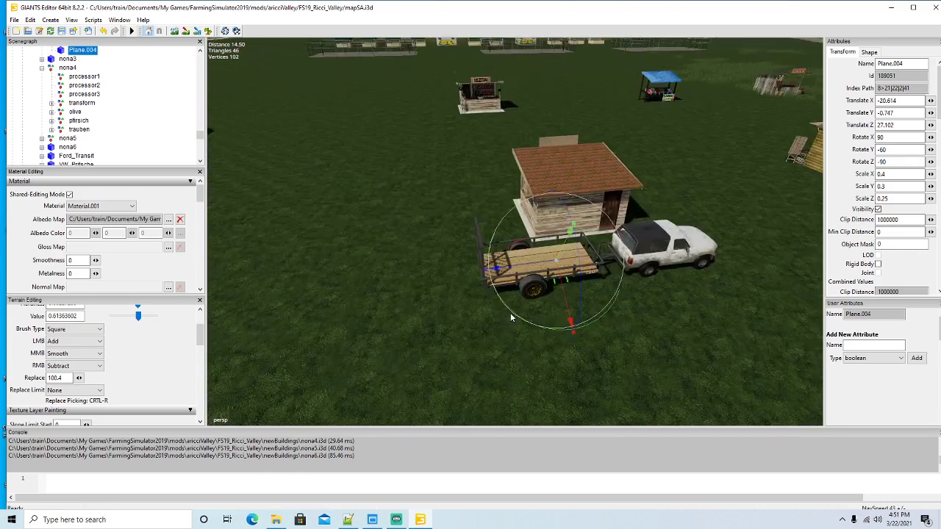
scroll(510, 313, up, 5)
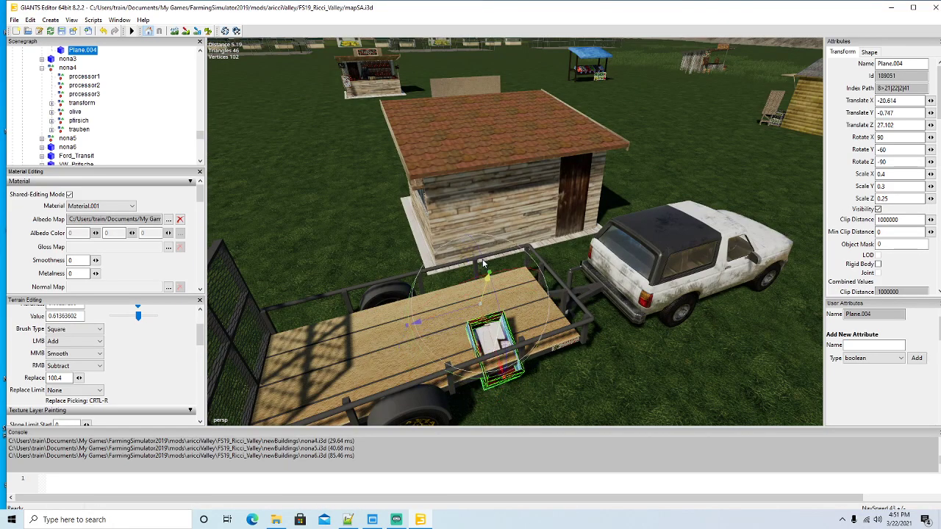
drag(484, 263, 636, 342)
scroll(480, 342, up, 5)
key(f)
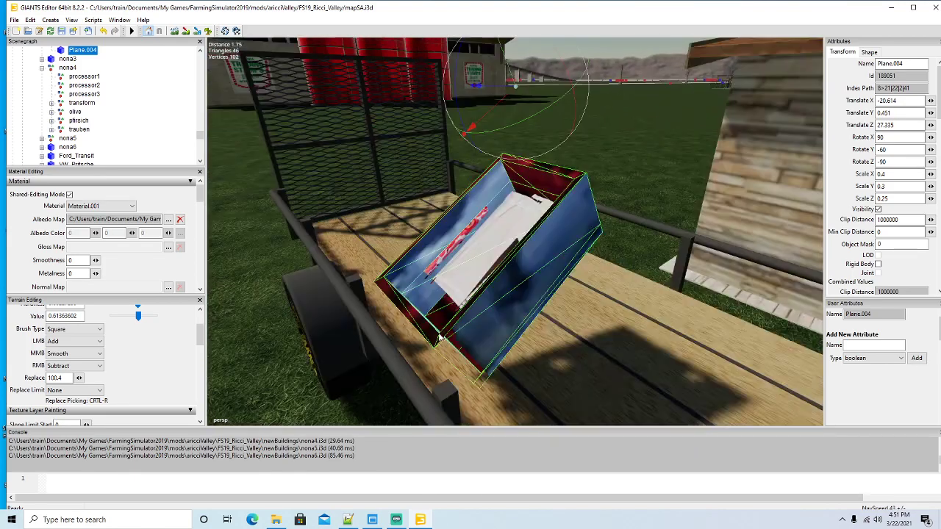
Review the copied crate on the trailer from several distances and delete it
scroll(485, 314, down, 5)
drag(498, 317, 582, 315)
scroll(453, 305, up, 4)
scroll(588, 312, down, 6)
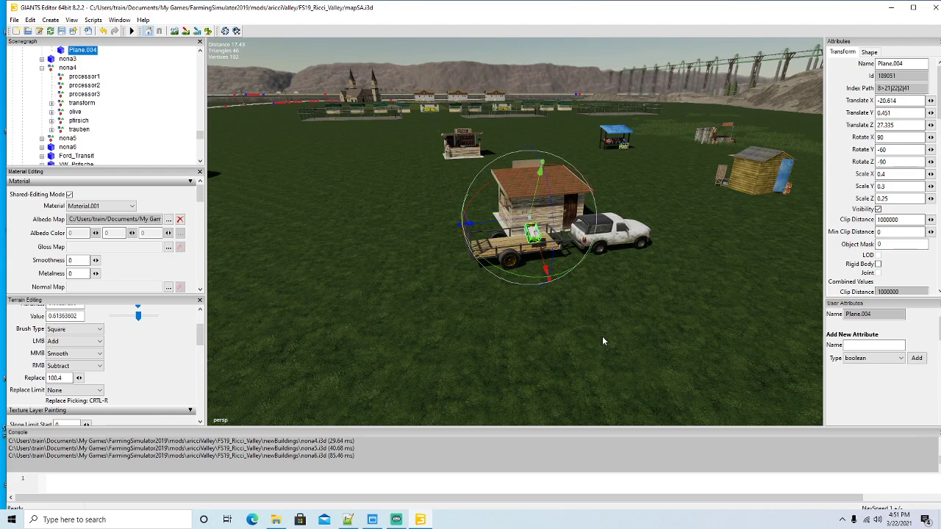
scroll(586, 339, up, 2)
scroll(586, 335, up, 3)
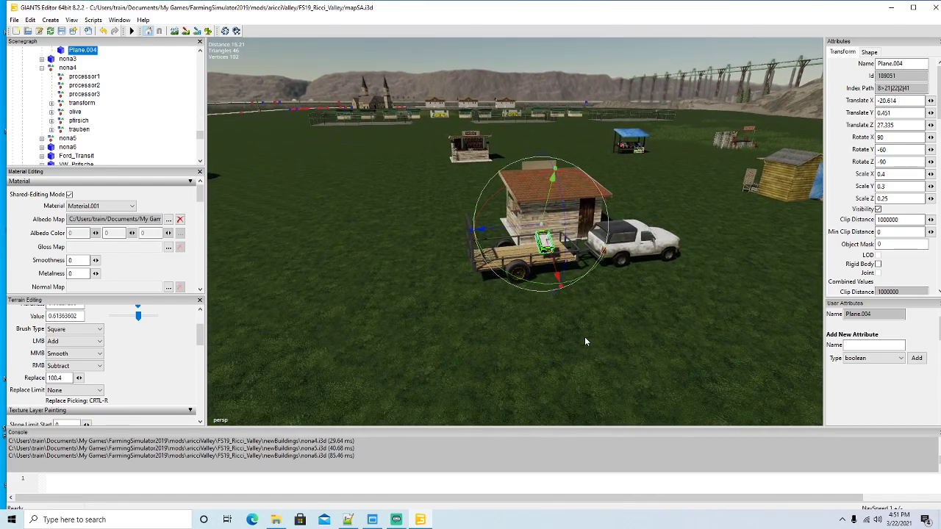
scroll(595, 334, up, 5)
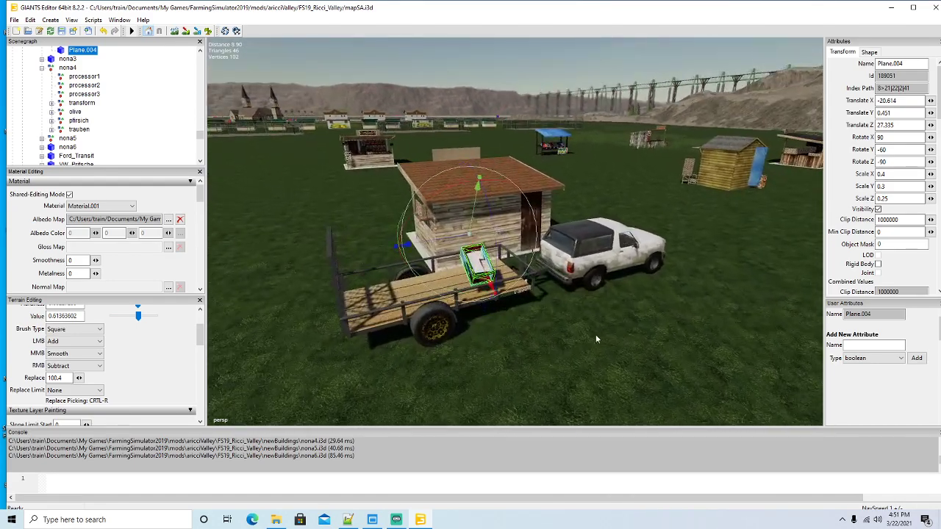
scroll(596, 337, up, 1)
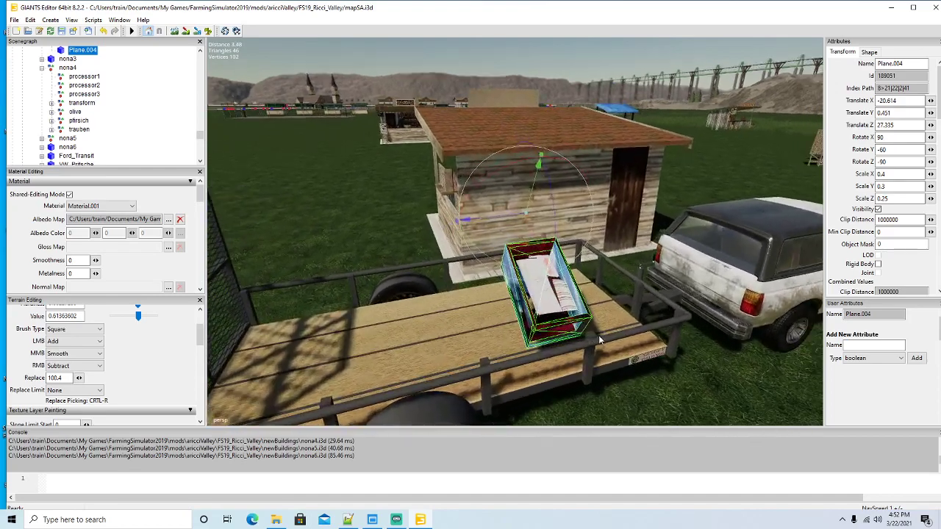
drag(531, 200, 541, 174)
drag(500, 197, 450, 271)
click(420, 260)
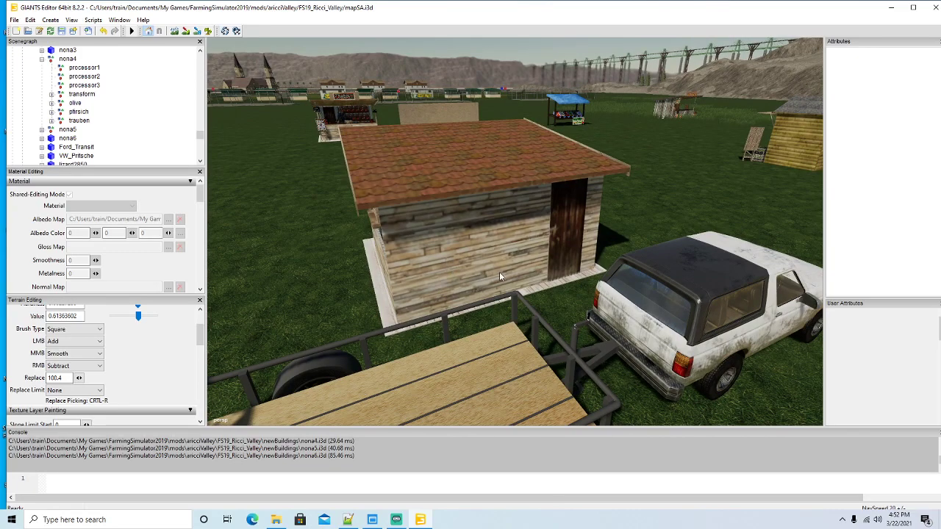
Check which parked vehicles and trailers the lizard2850, MarktAnhaenger, maincoll, Ciagnik and Ford_Transit nodes correspond to
scroll(393, 269, down, 5)
drag(456, 280, 626, 325)
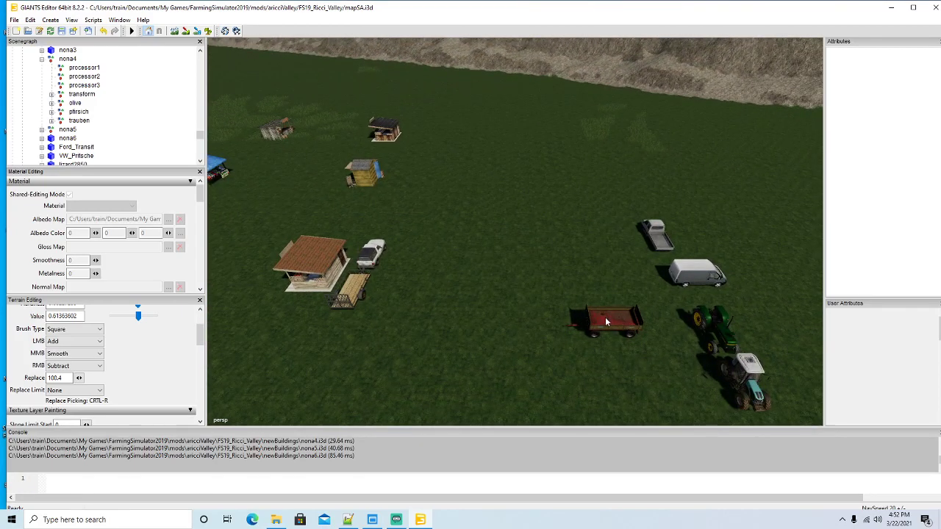
mouse_move(609, 346)
mouse_down()
mouse_move(622, 344)
mouse_move(616, 336)
mouse_up()
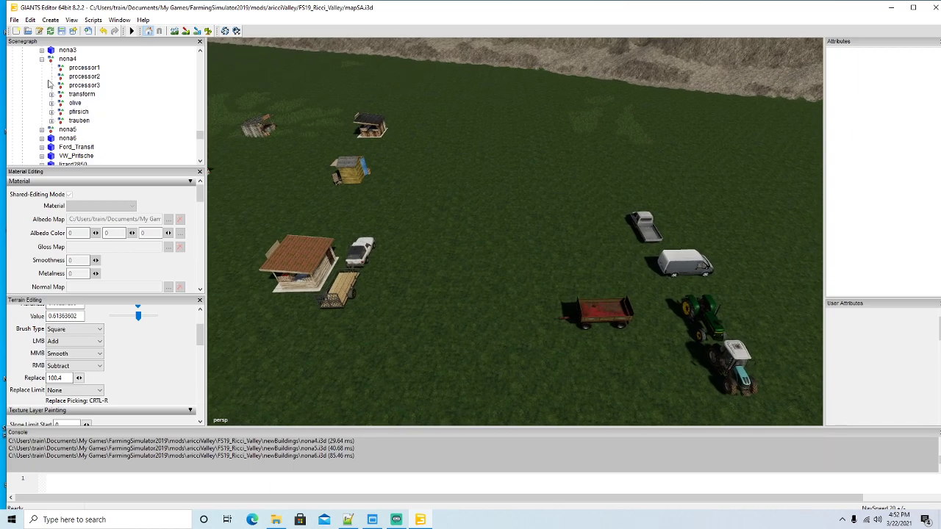
click(42, 59)
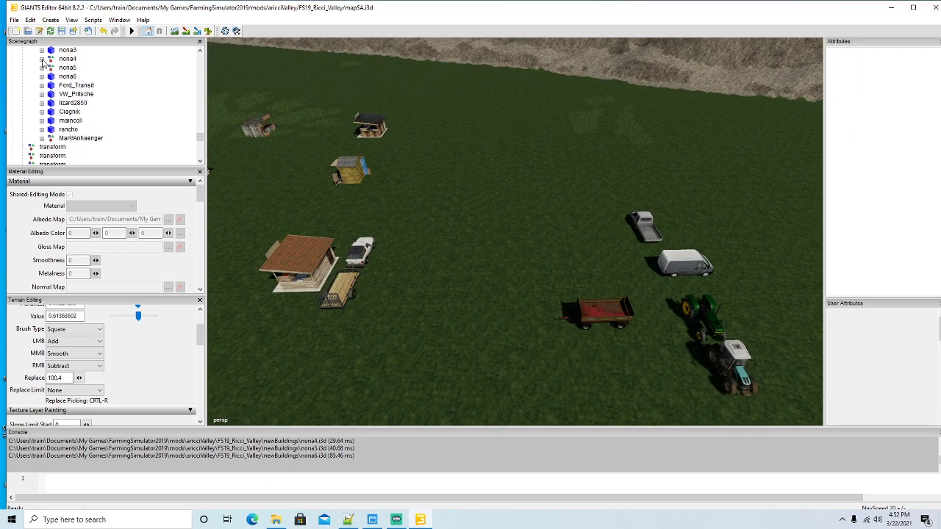
click(55, 104)
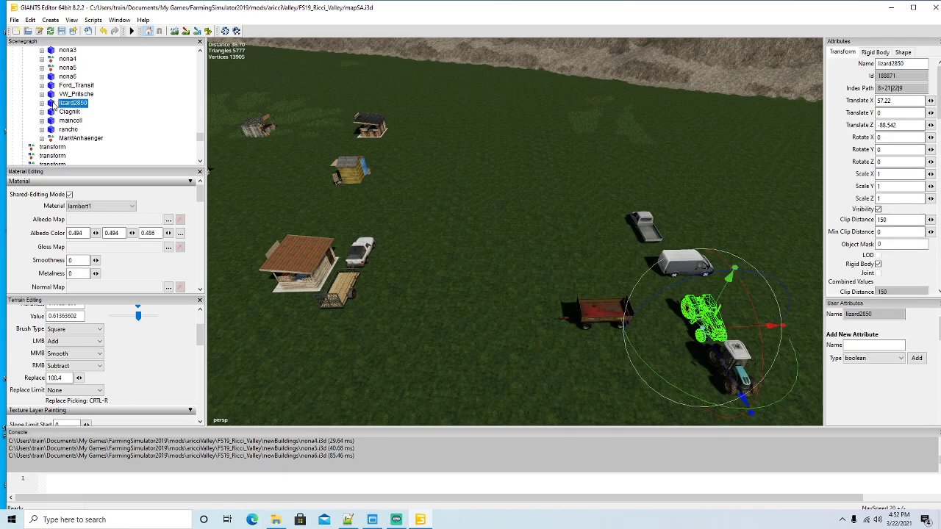
click(51, 140)
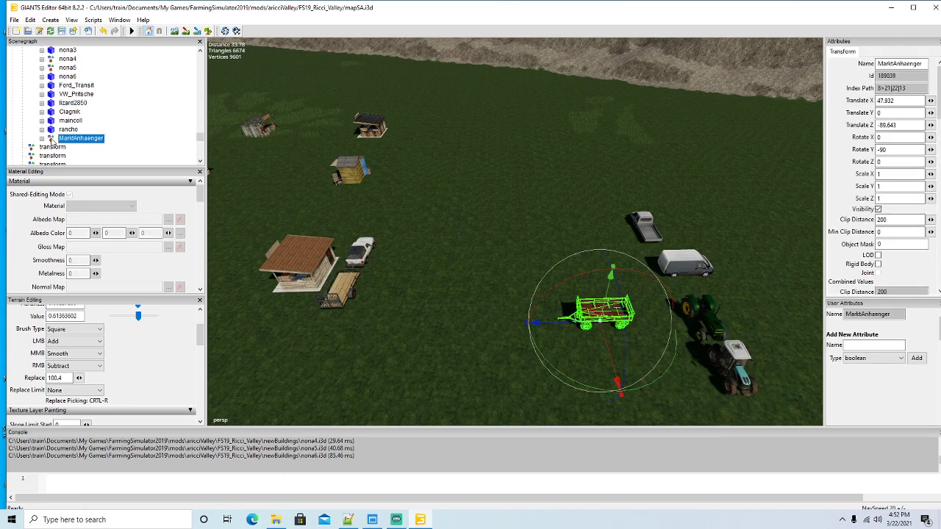
click(53, 121)
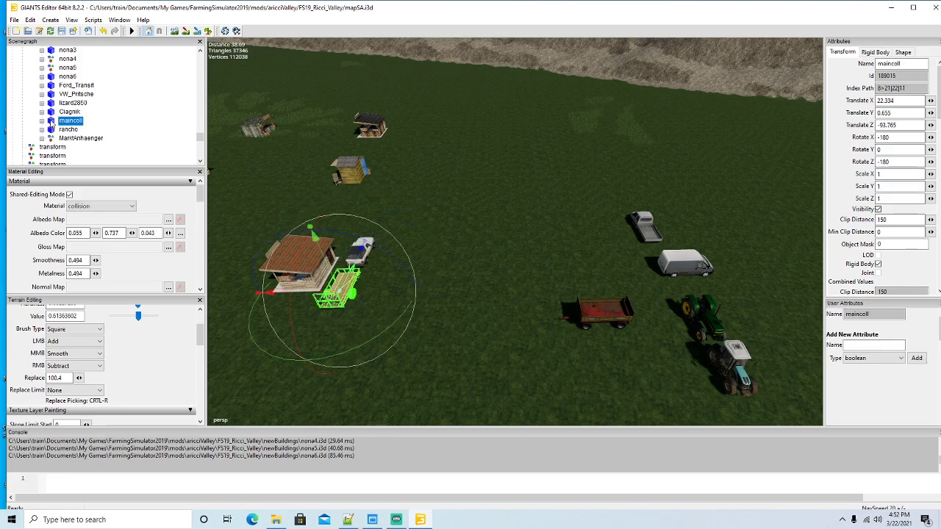
click(52, 112)
click(51, 103)
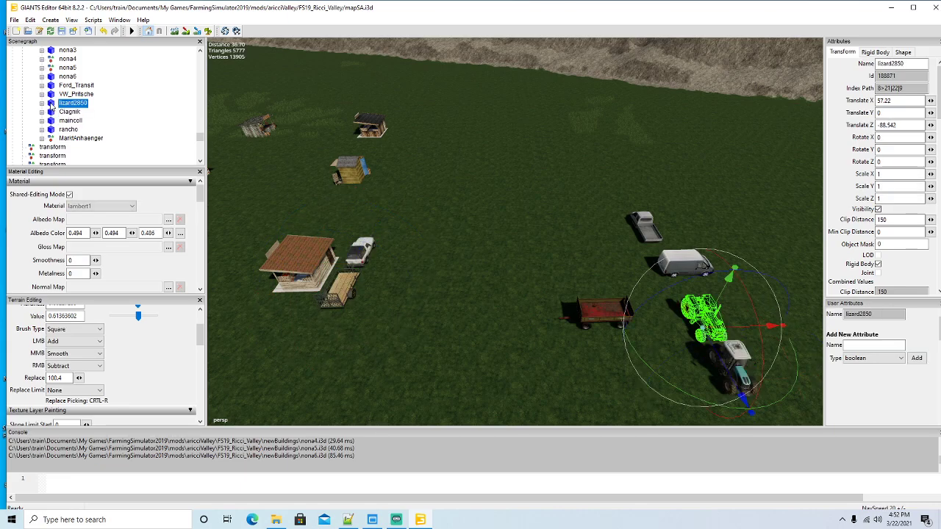
click(52, 85)
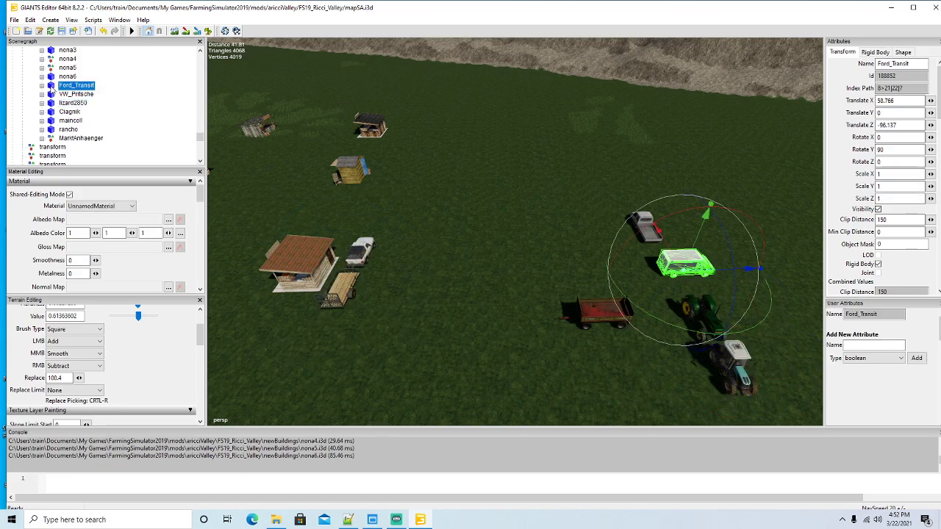
Move the VW_Pritsche pickup behind the black-roofed stall, to about X 17.97, Y 0.23, Z -140.18
click(53, 94)
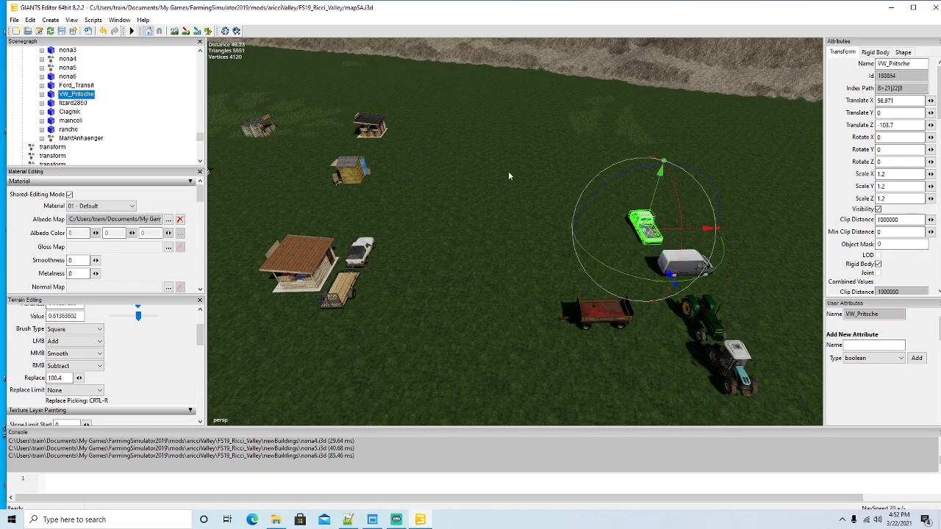
drag(662, 233, 380, 195)
drag(420, 161, 237, 300)
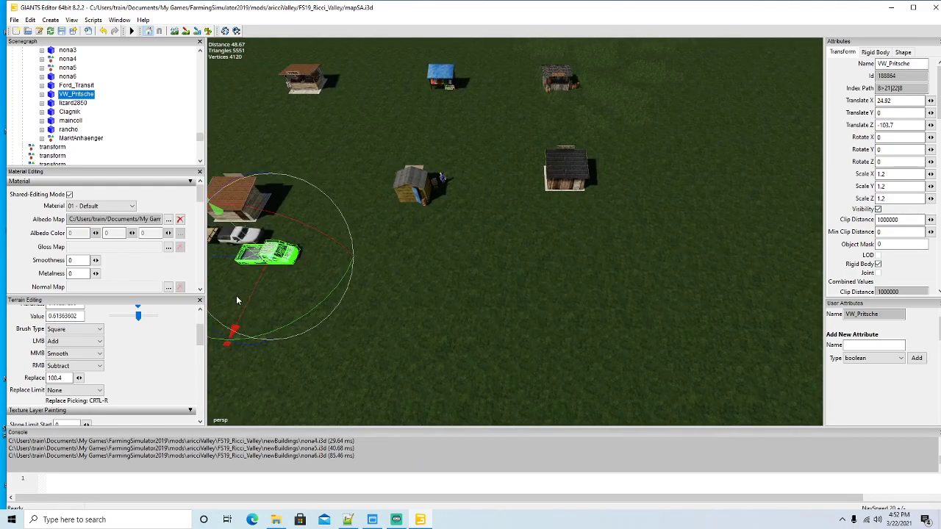
drag(240, 263, 612, 213)
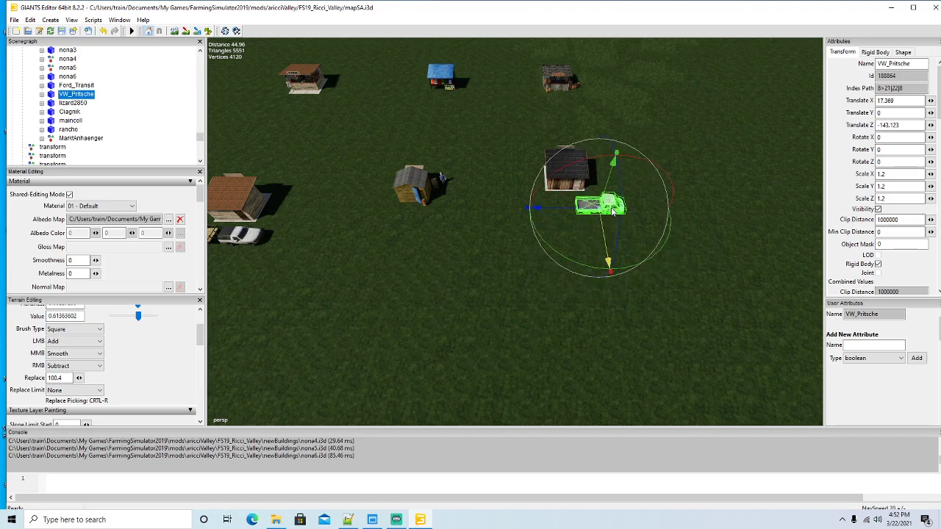
scroll(662, 271, down, 2)
key(f)
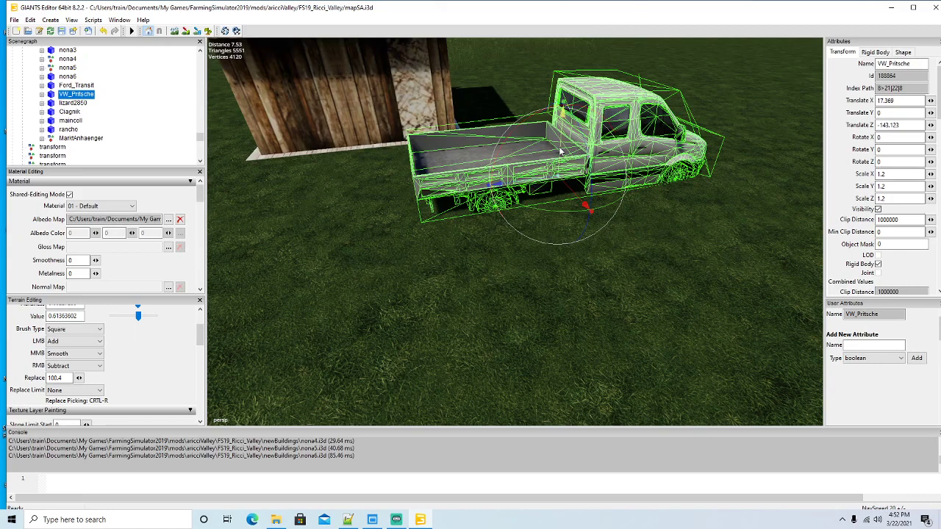
drag(561, 152, 541, 221)
scroll(581, 193, down, 4)
scroll(476, 238, down, 3)
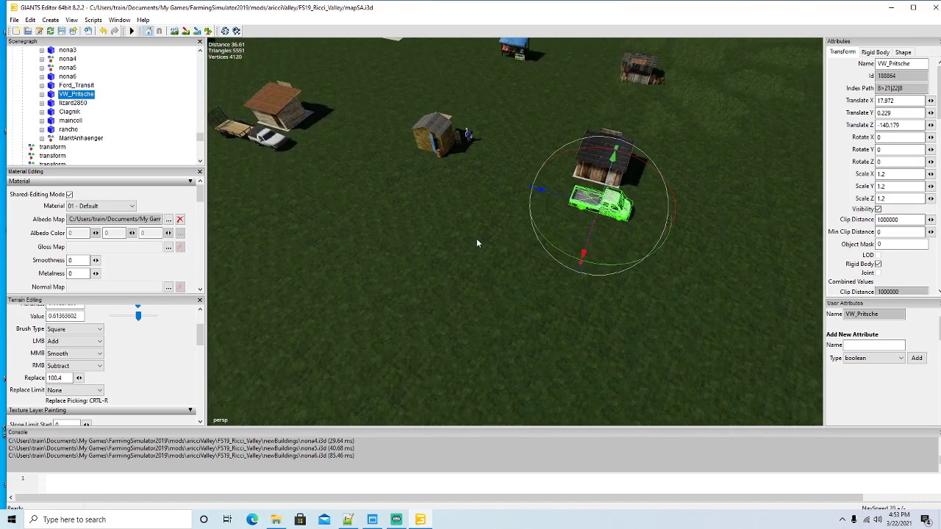
Move the Ford_Transit van behind the blue-roofed stall at about X -14.26, Z -120.61, rotated to about 180, -1.38, 180
scroll(518, 227, down, 1)
drag(490, 222, 448, 189)
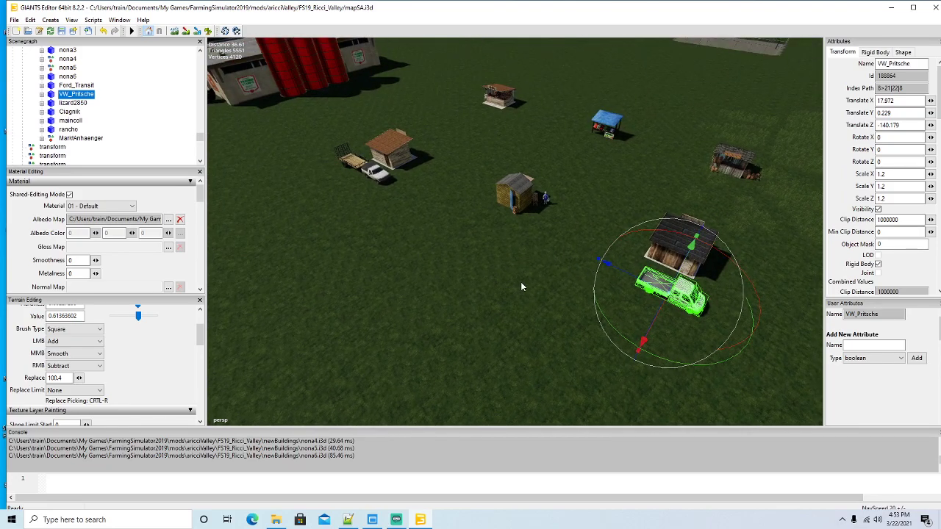
drag(521, 282, 466, 275)
scroll(466, 276, down, 3)
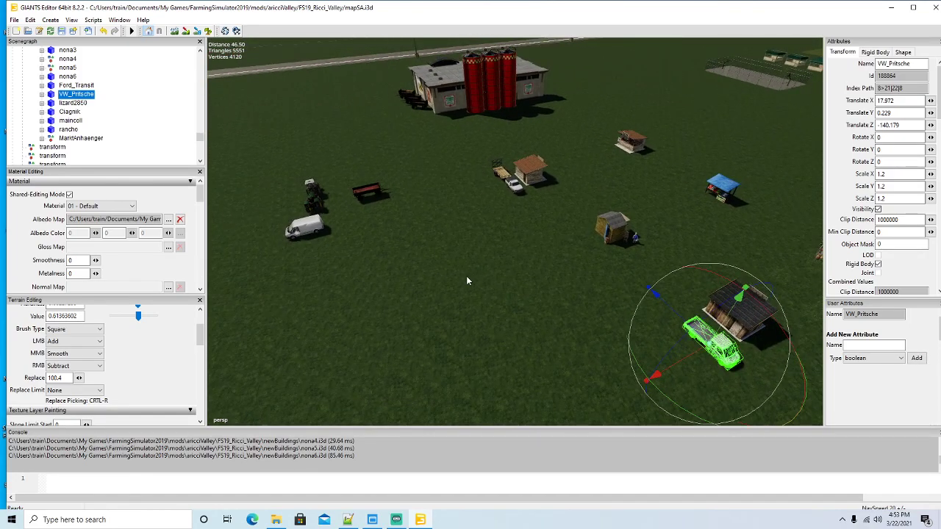
click(52, 87)
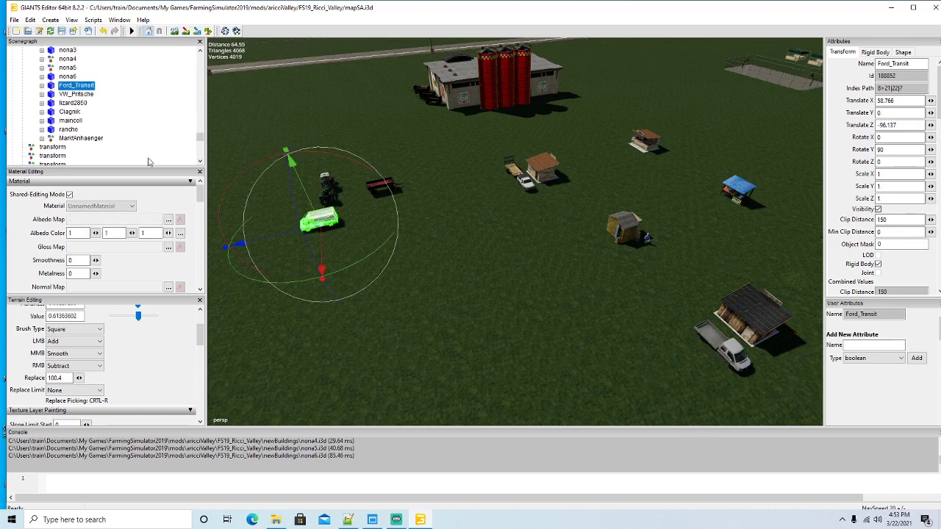
drag(280, 232, 719, 233)
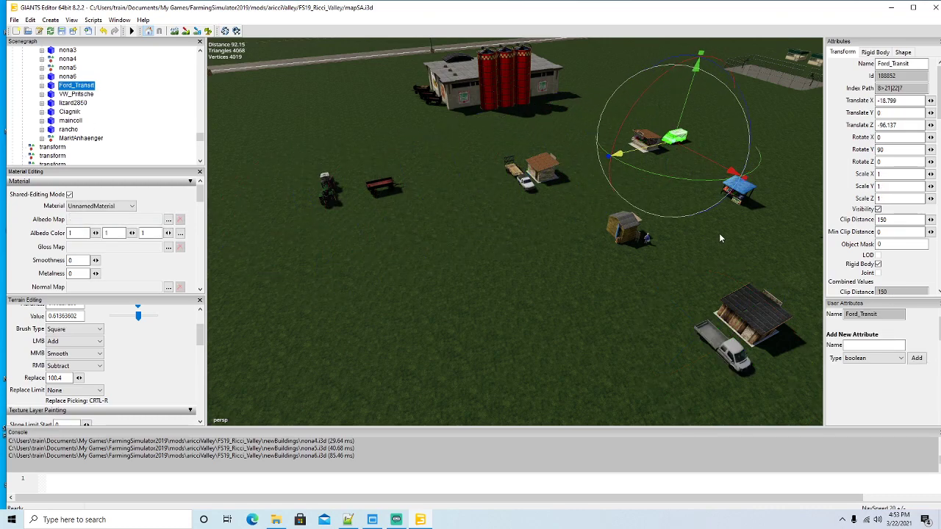
drag(704, 159, 683, 214)
scroll(729, 222, up, 5)
scroll(750, 233, up, 6)
right_click(378, 221)
key(w)
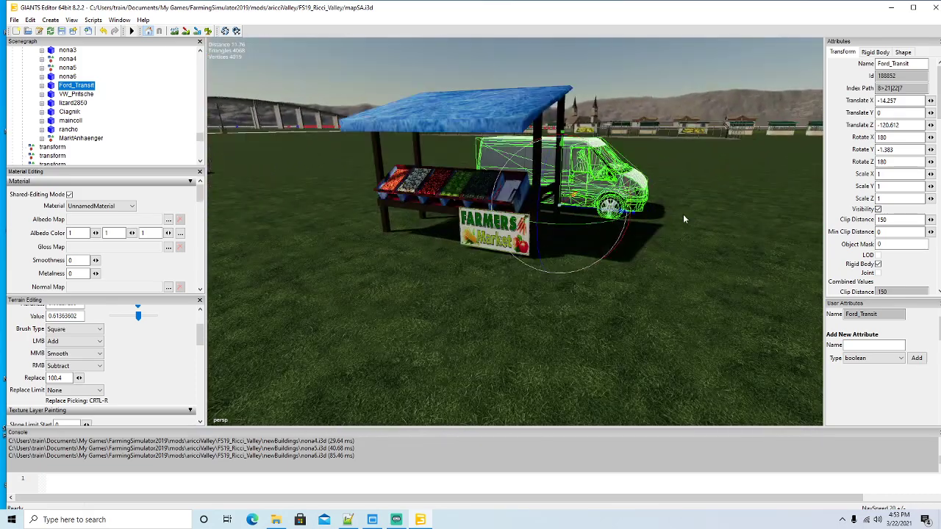
Duplicate the Farmers Market schild sign and place the copy on the van's stall-facing side at about X -0.14, Y -0.59, Z -3.10
click(492, 237)
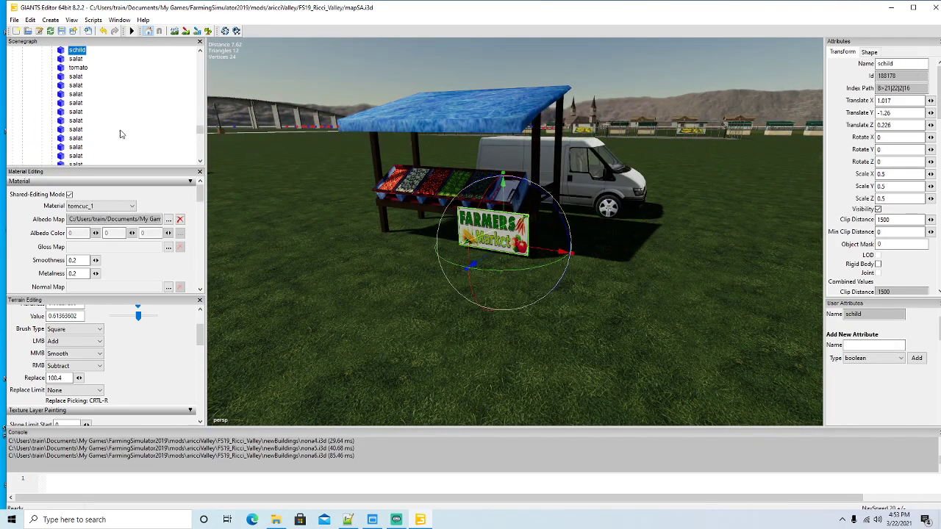
scroll(121, 134, up, 1)
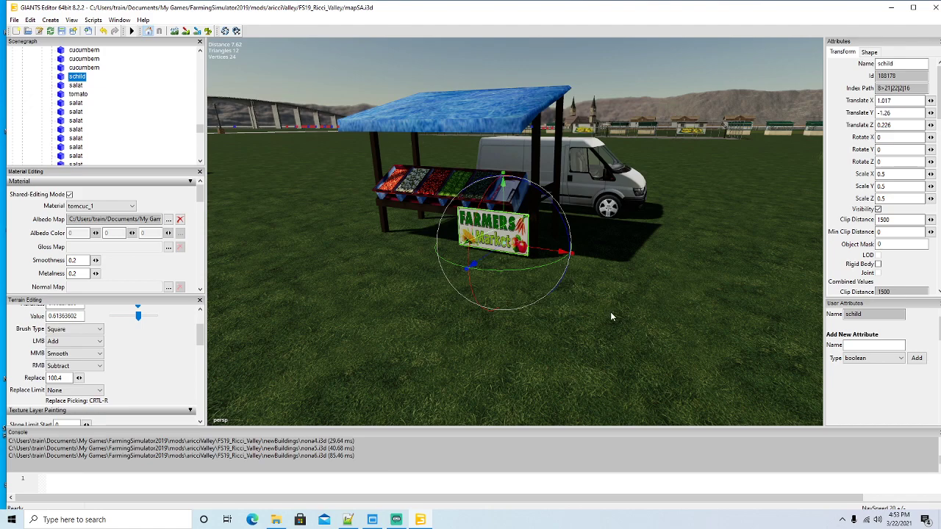
key(ctrl+d)
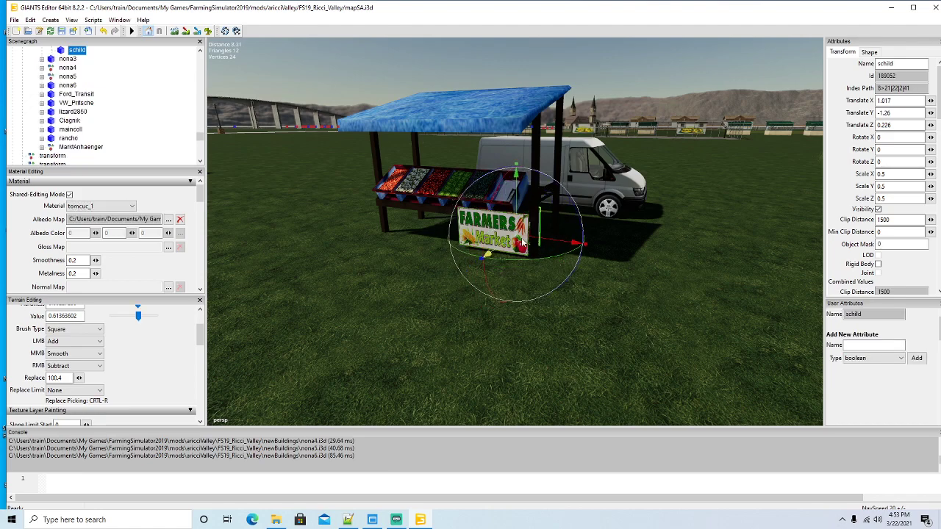
drag(524, 241, 721, 252)
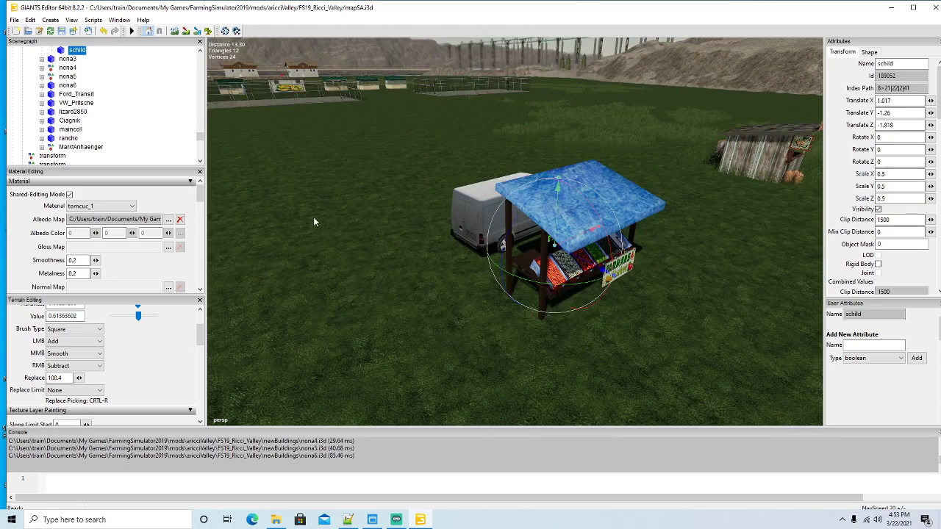
drag(313, 221, 399, 248)
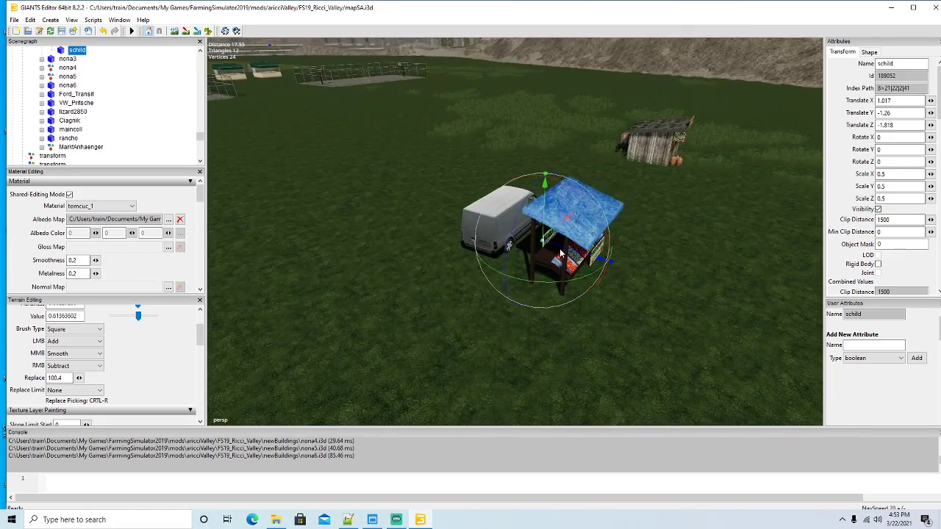
drag(560, 254, 513, 283)
scroll(534, 249, up, 3)
scroll(538, 247, up, 3)
scroll(559, 324, up, 1)
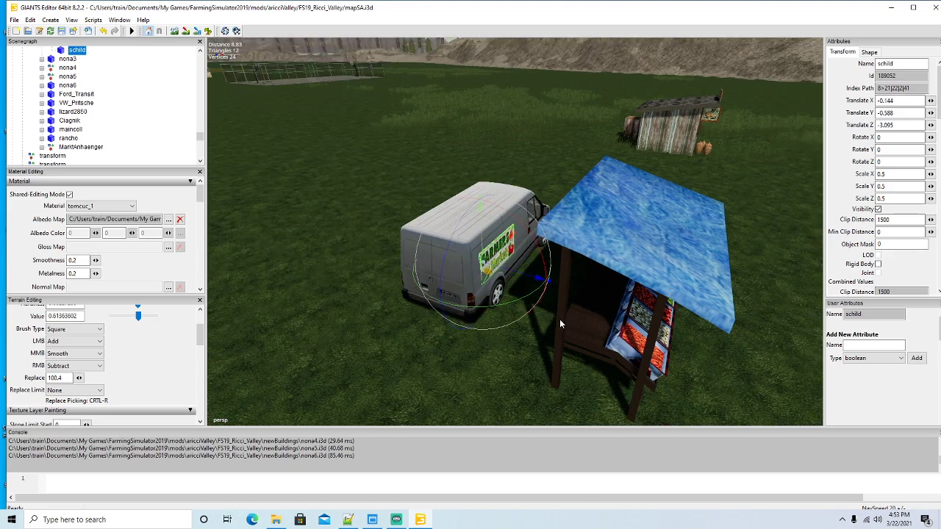
Tilt the sign copy to about -4.86 in X and shift it to about X -0.37, Y -0.45, Z -3.08 against the van
scroll(560, 322, up, 5)
scroll(511, 330, down, 5)
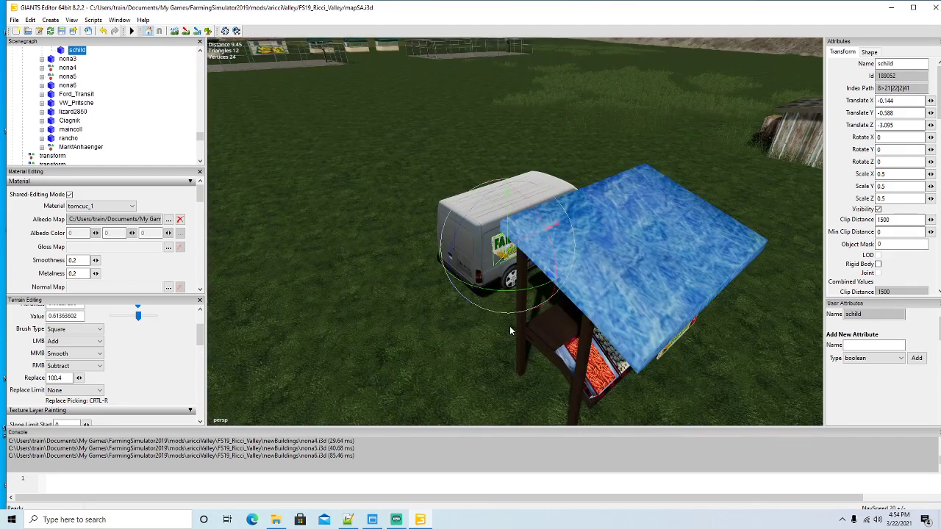
scroll(510, 331, up, 1)
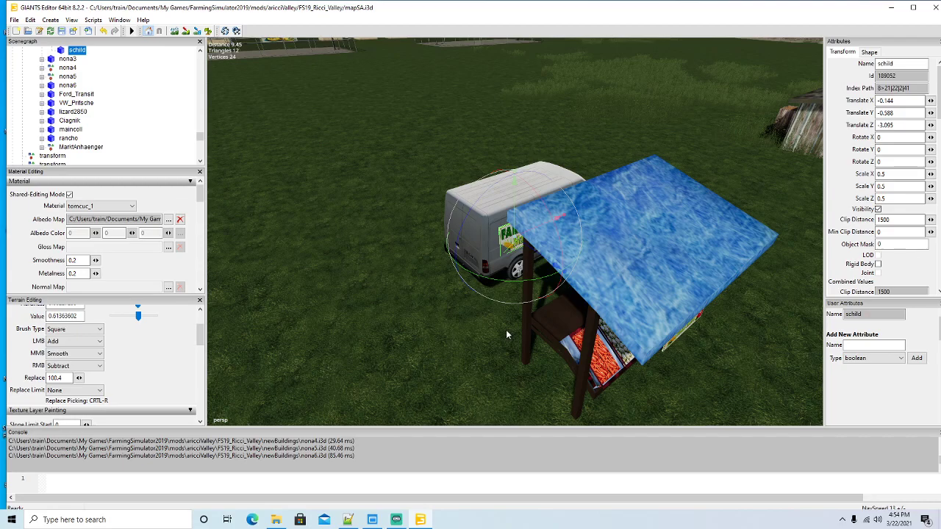
drag(535, 319, 556, 316)
scroll(556, 316, up, 1)
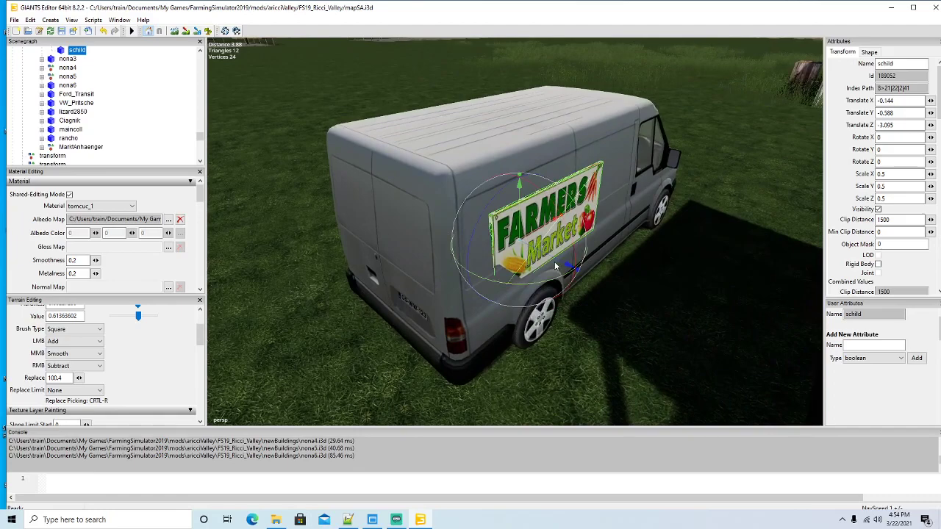
mouse_move(520, 227)
mouse_down()
mouse_move(519, 207)
mouse_move(564, 211)
mouse_move(559, 206)
mouse_move(571, 239)
mouse_move(511, 232)
mouse_up()
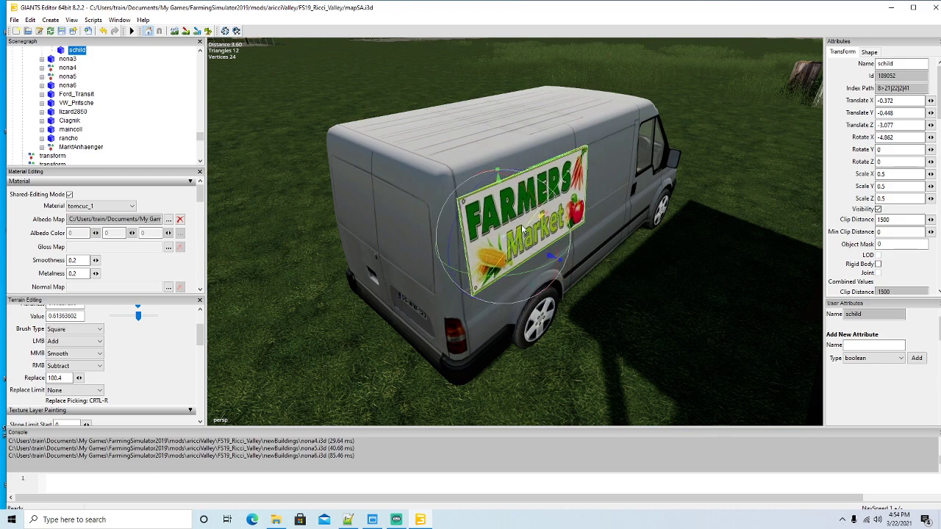
Scale the van's sign to about 0.352 by 0.428 and fit it flush, rotated about -3.46, 1.54, -0.42 at X -0.42, Y -0.42
drag(499, 174, 535, 221)
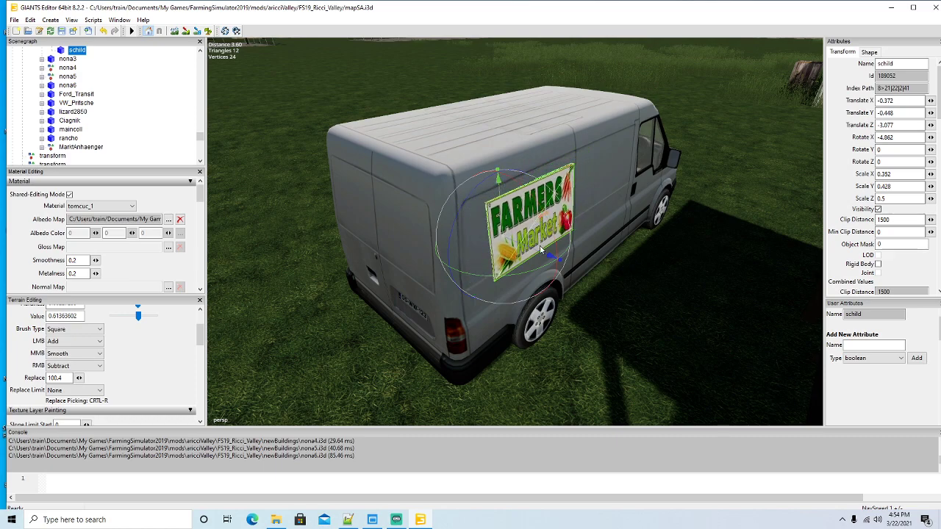
mouse_move(541, 256)
mouse_down()
mouse_move(519, 249)
mouse_move(534, 271)
mouse_move(553, 236)
mouse_move(557, 248)
mouse_up()
drag(551, 256, 552, 256)
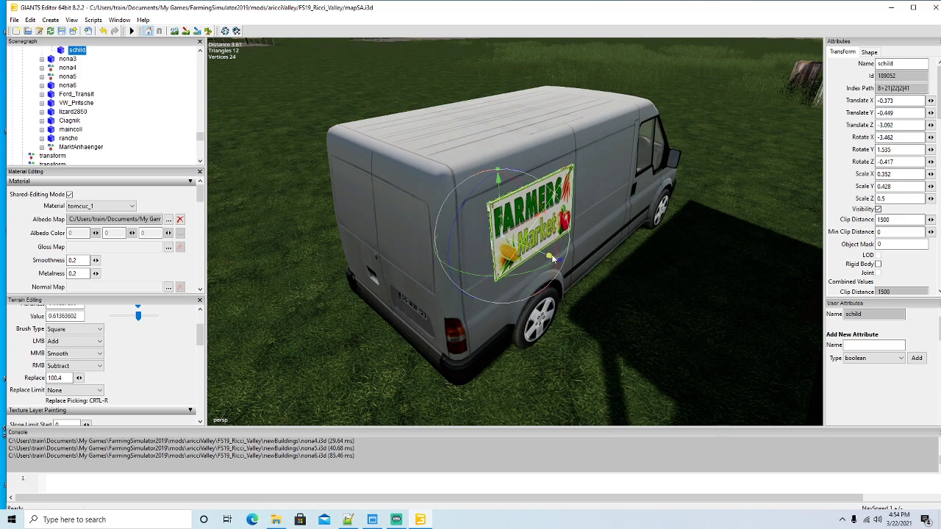
drag(504, 214, 514, 221)
Duplicate the sign fitted on the van and undo the copy's trial shift
scroll(544, 276, down, 3)
drag(531, 263, 604, 275)
scroll(439, 220, up, 4)
scroll(653, 271, down, 4)
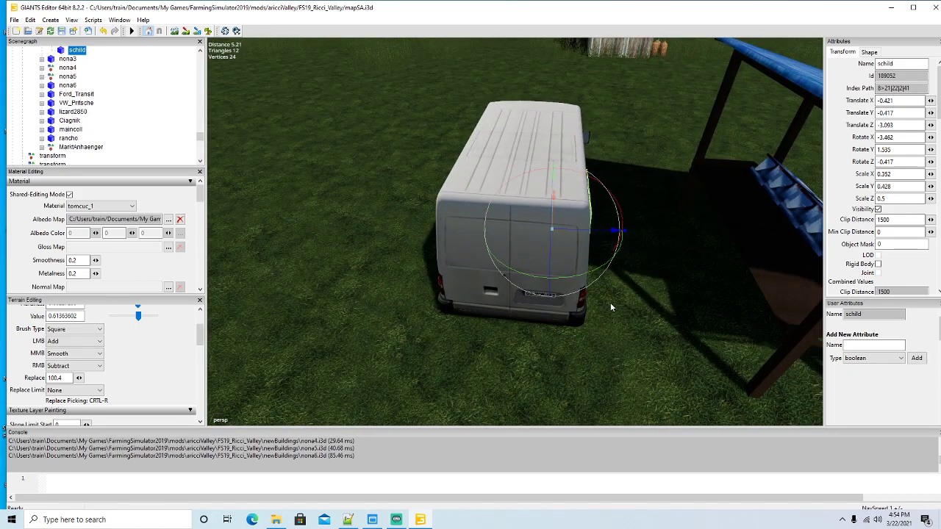
key(ctrl+d)
drag(569, 283, 586, 197)
click(102, 31)
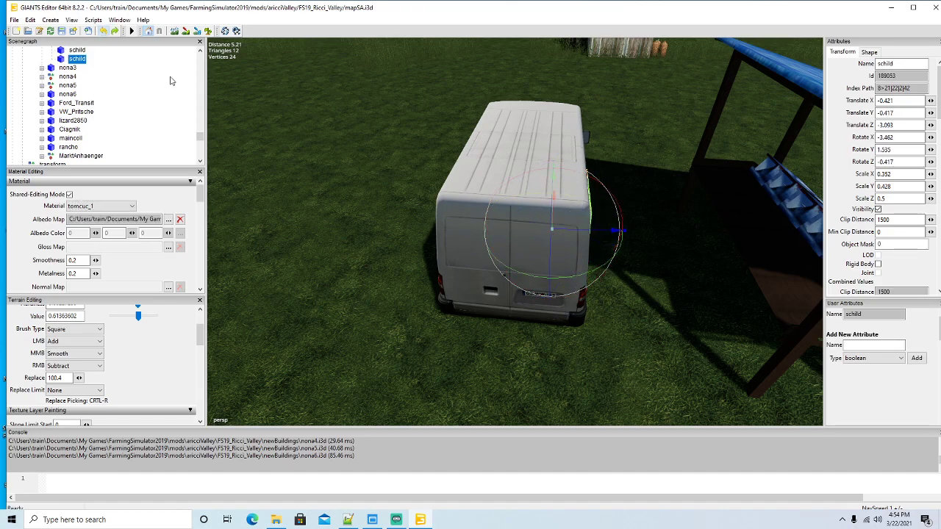
Move the second sign copy to the van's opposite side, at about X -0.47, Y -0.25, Z -4.92
drag(288, 118, 293, 159)
scroll(294, 158, down, 2)
mouse_move(586, 148)
mouse_down()
mouse_move(462, 150)
mouse_move(421, 128)
mouse_move(573, 157)
mouse_up()
scroll(423, 125, up, 5)
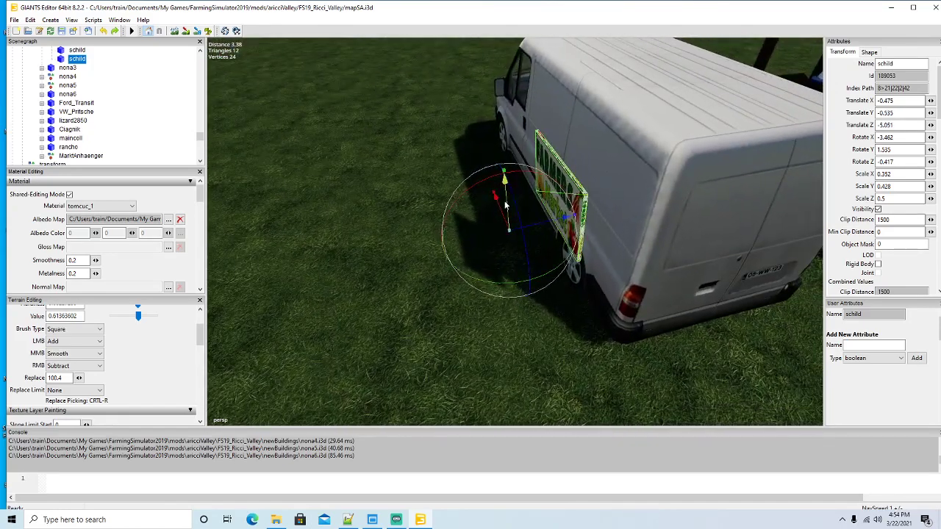
drag(506, 206, 506, 173)
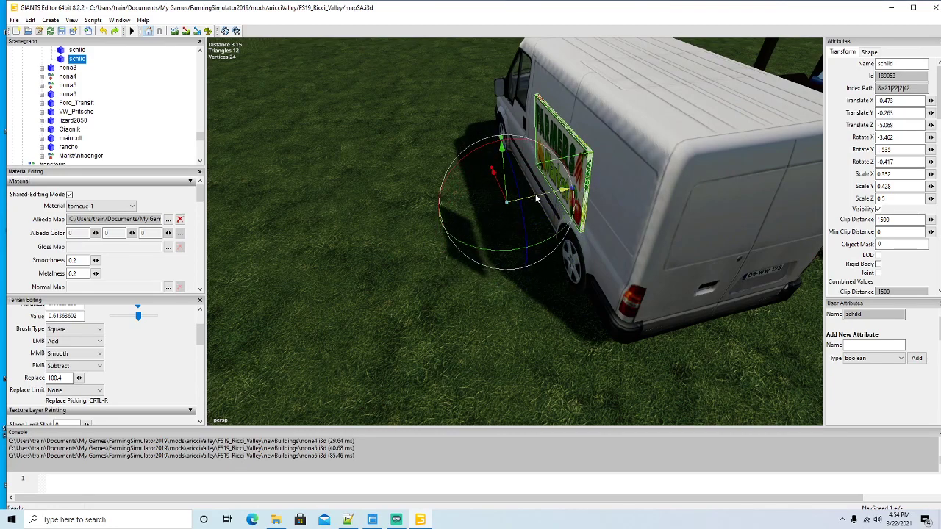
drag(540, 200, 553, 199)
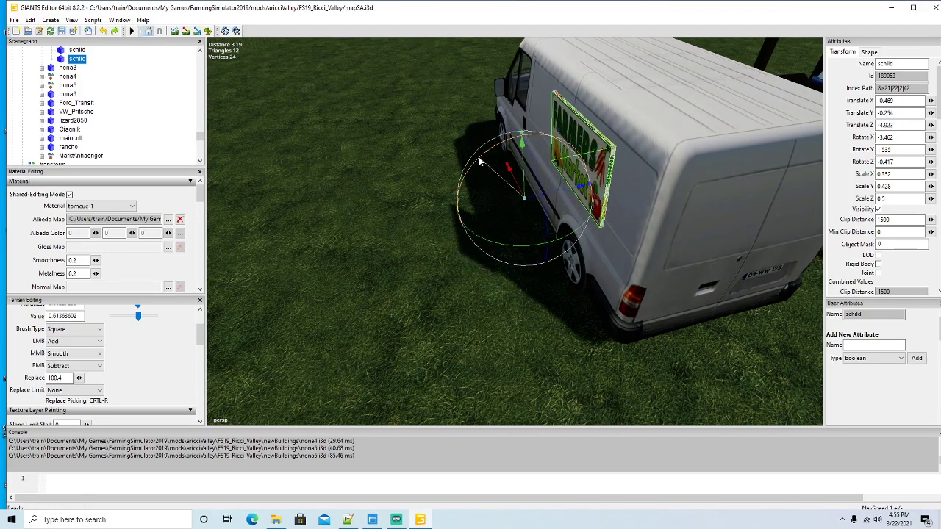
mouse_move(484, 168)
mouse_down()
mouse_move(474, 158)
mouse_move(496, 154)
mouse_up()
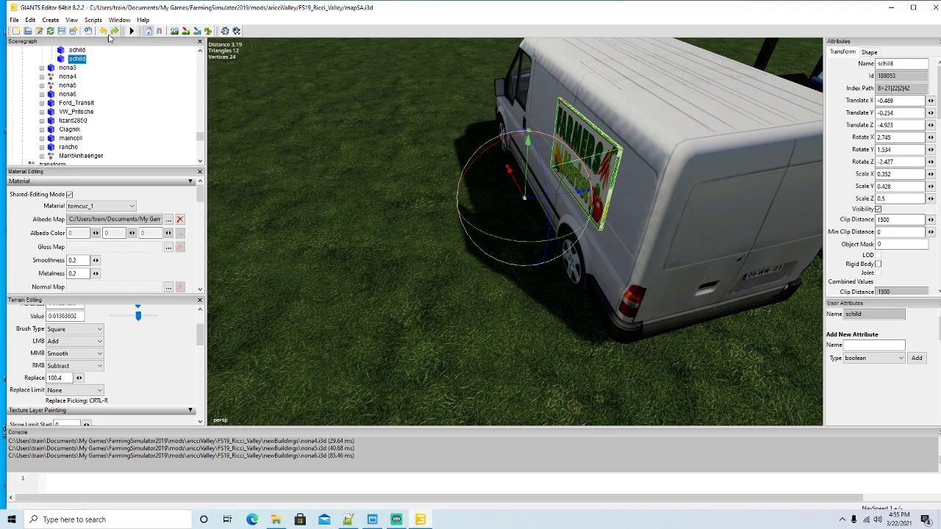
click(103, 31)
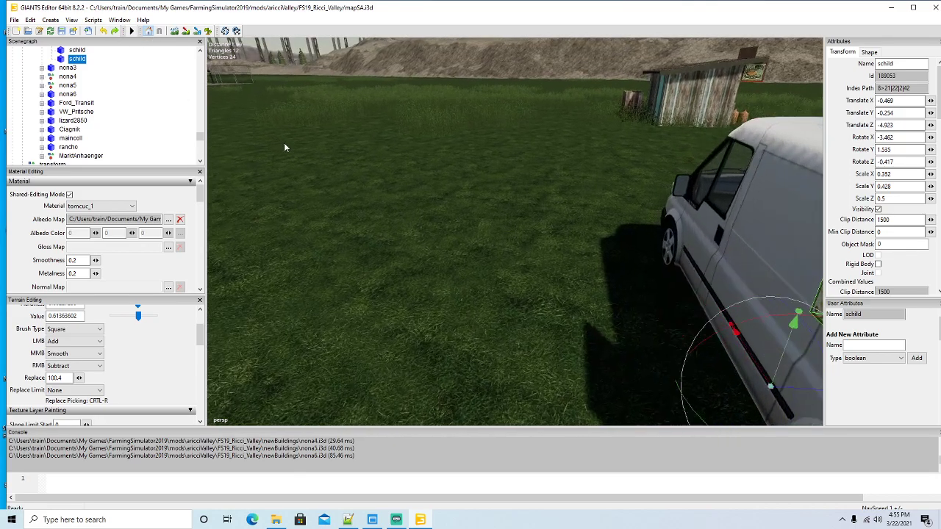
drag(285, 147, 449, 238)
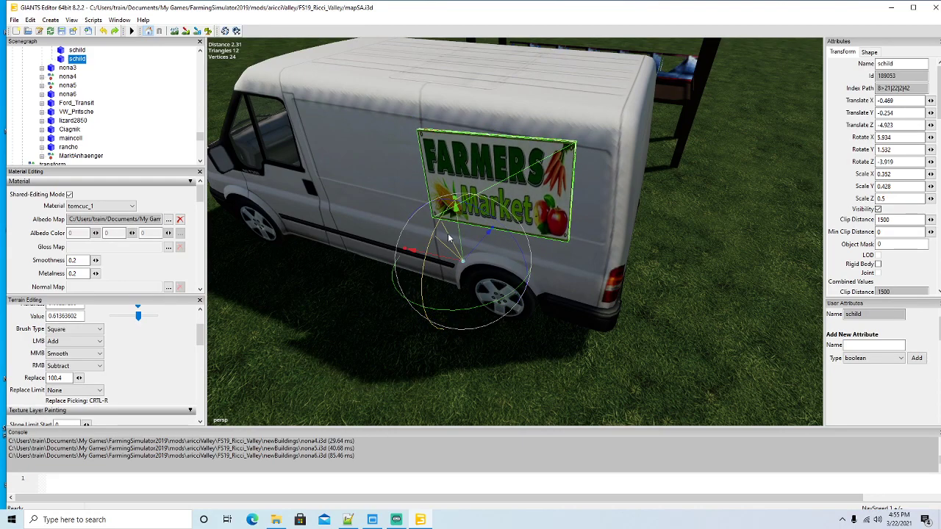
click(105, 32)
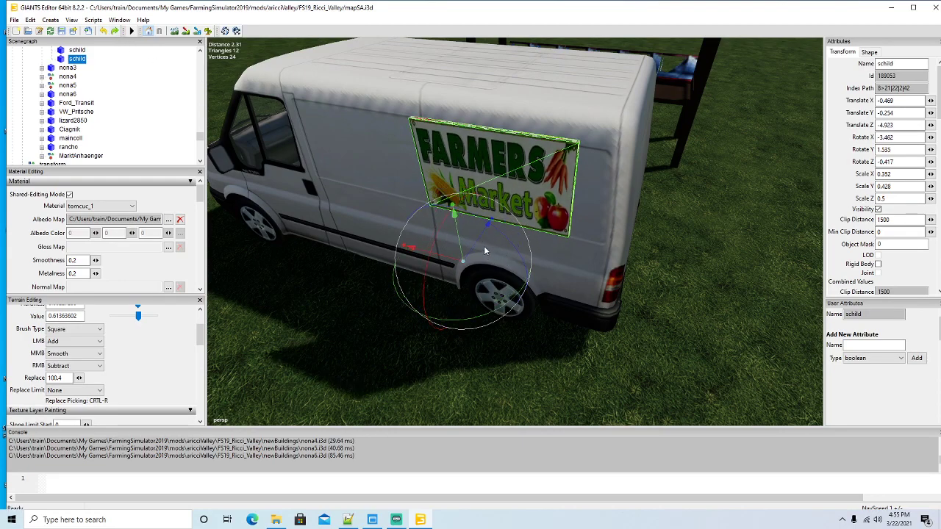
Lower the sign copy on the van's side to about X -0.46, Y -0.34, Z -4.75 and tilt it to about 1.86 in X
mouse_move(478, 245)
mouse_down()
mouse_move(508, 220)
mouse_move(480, 223)
mouse_move(482, 244)
mouse_up()
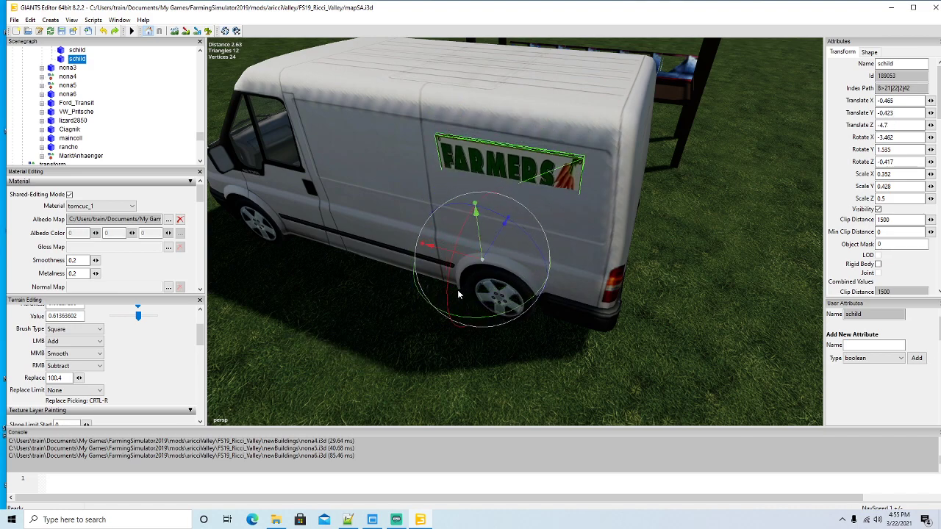
drag(450, 293, 451, 291)
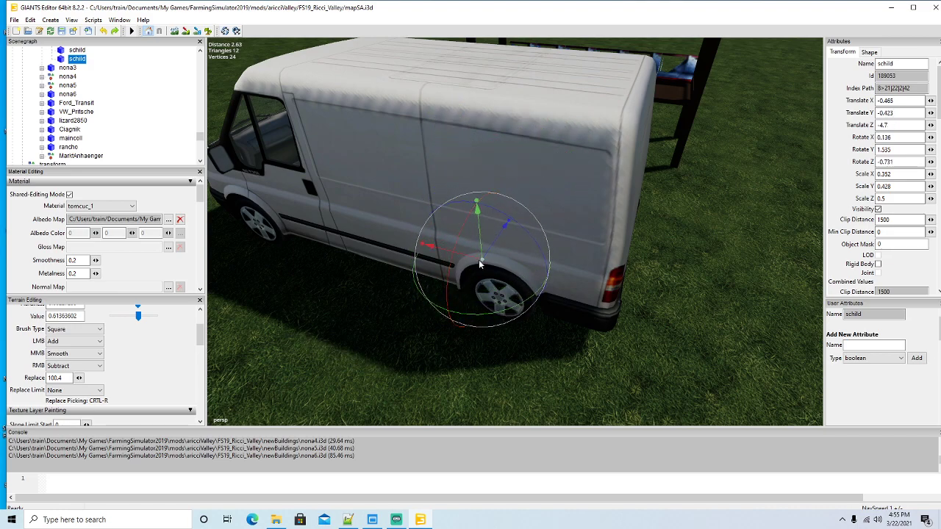
drag(492, 255, 488, 251)
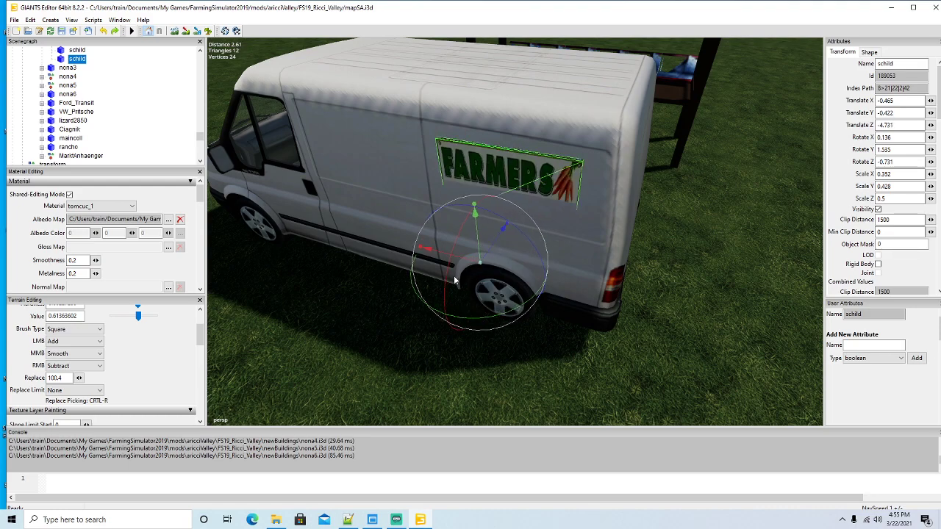
drag(447, 289, 475, 221)
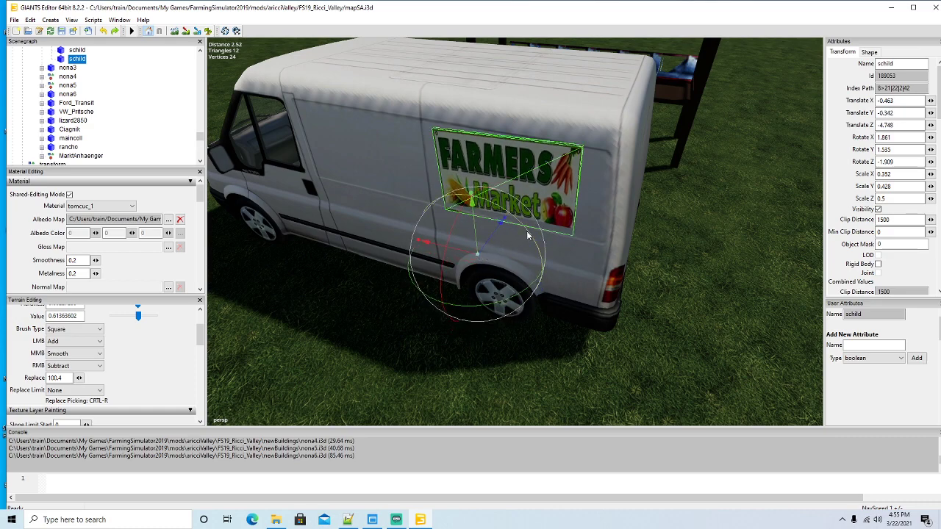
Rotate the sign copy to about 2.57, 1.46, 1.11 so it follows the slope of the van's side panel
drag(527, 235, 532, 237)
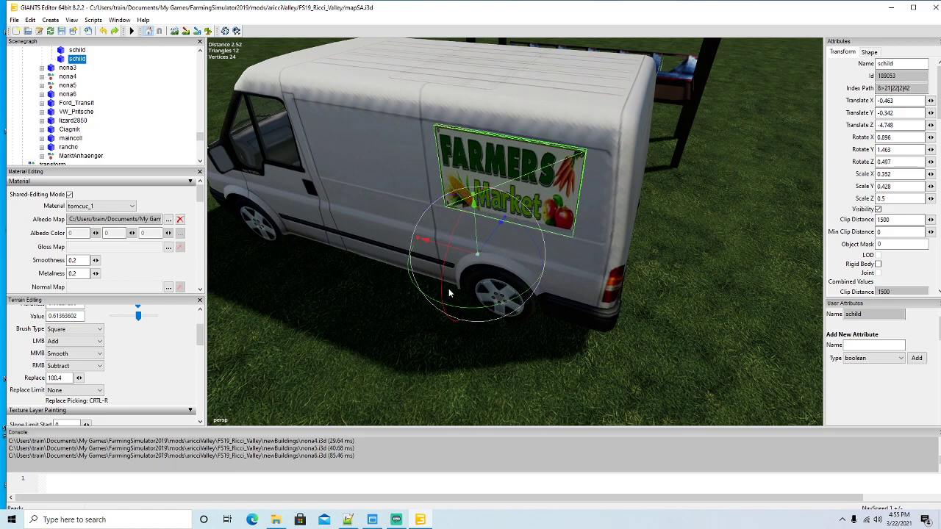
drag(443, 285, 445, 287)
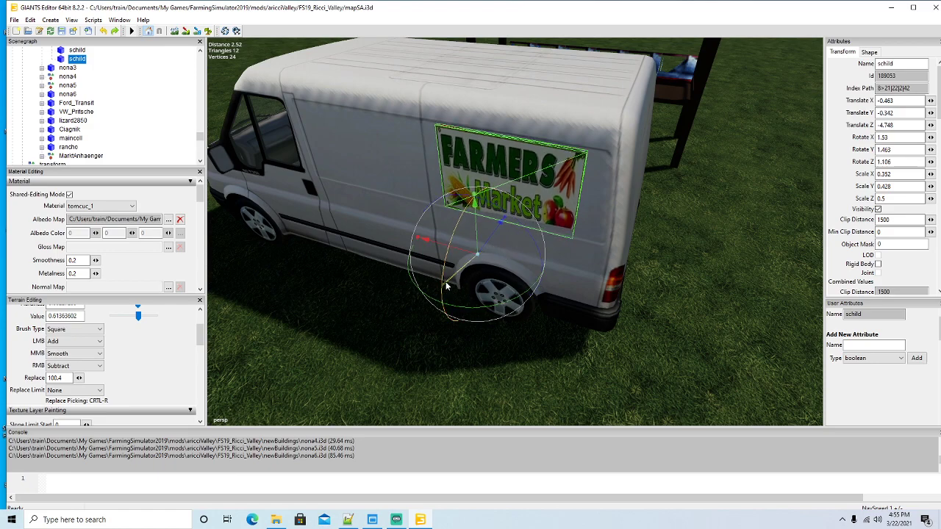
key(ctrl+z)
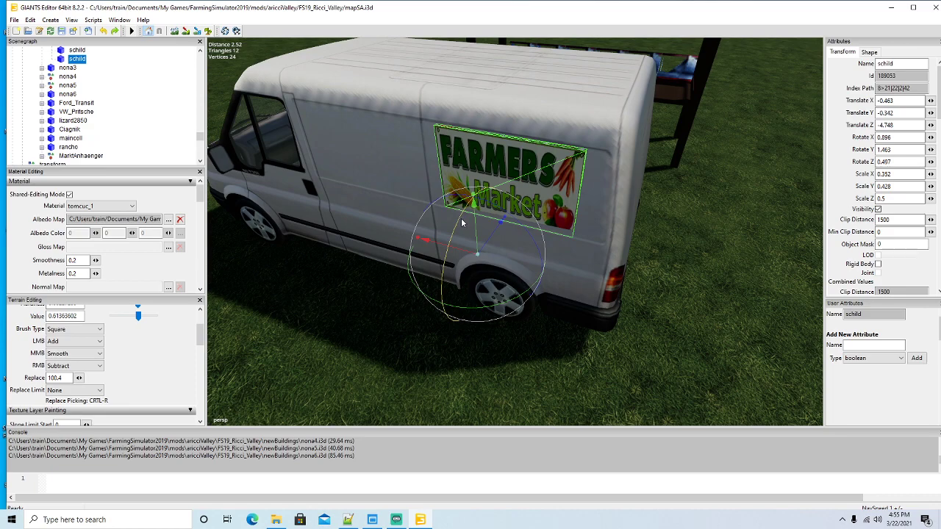
drag(461, 220, 487, 235)
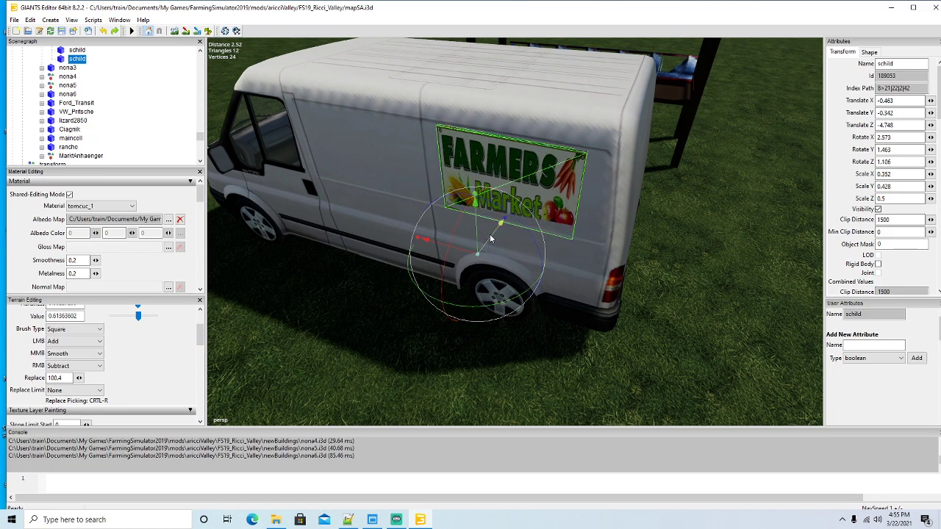
click(488, 235)
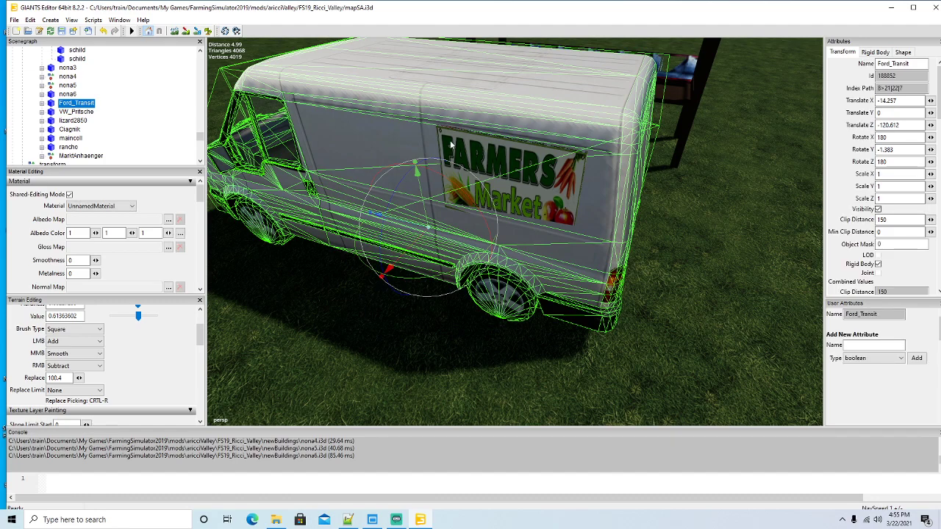
Shift the second schild sign against the van's side to about X -0.447, Y -0.341, Z -4.759
scroll(77, 119, up, 1)
click(73, 94)
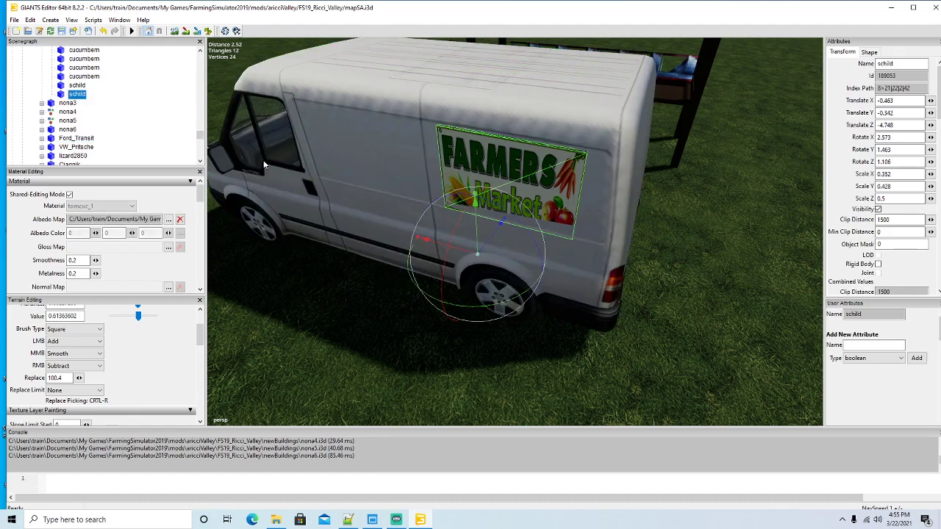
drag(491, 240, 517, 286)
Move the lizard2850 tractor along X from the open field to about X -13.98, beside the brown-roofed log stall
scroll(517, 284, down, 5)
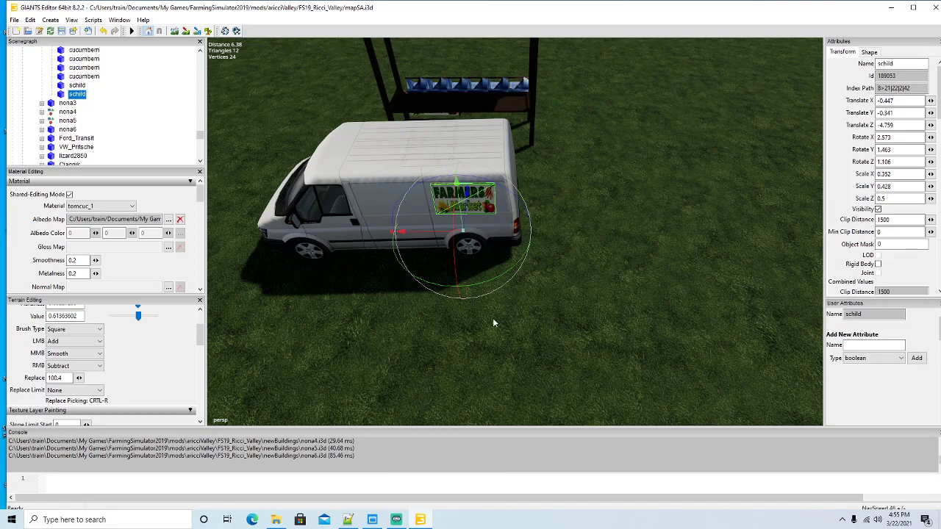
scroll(515, 312, down, 10)
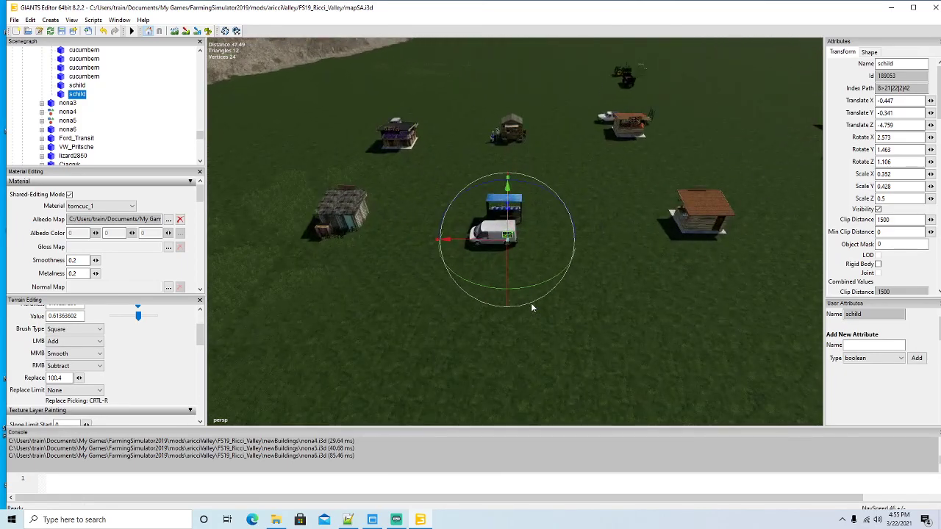
scroll(531, 303, up, 5)
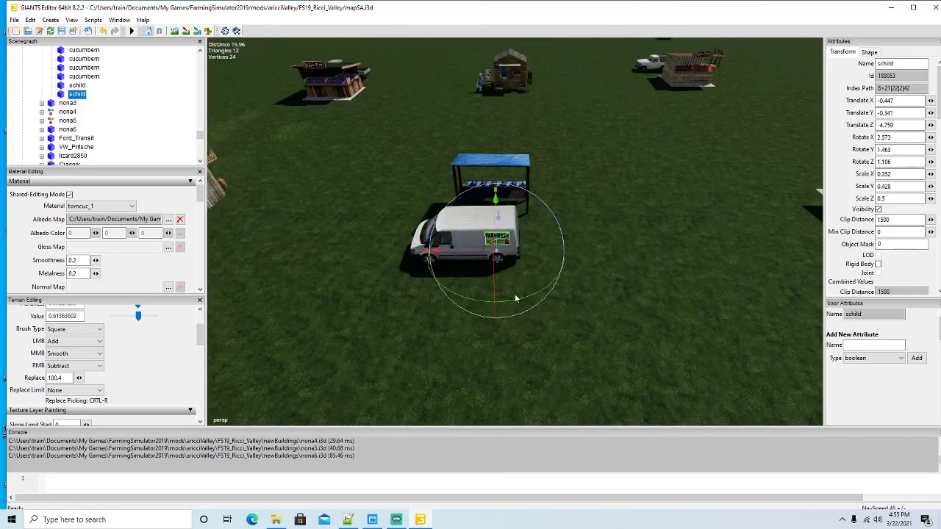
scroll(515, 294, down, 7)
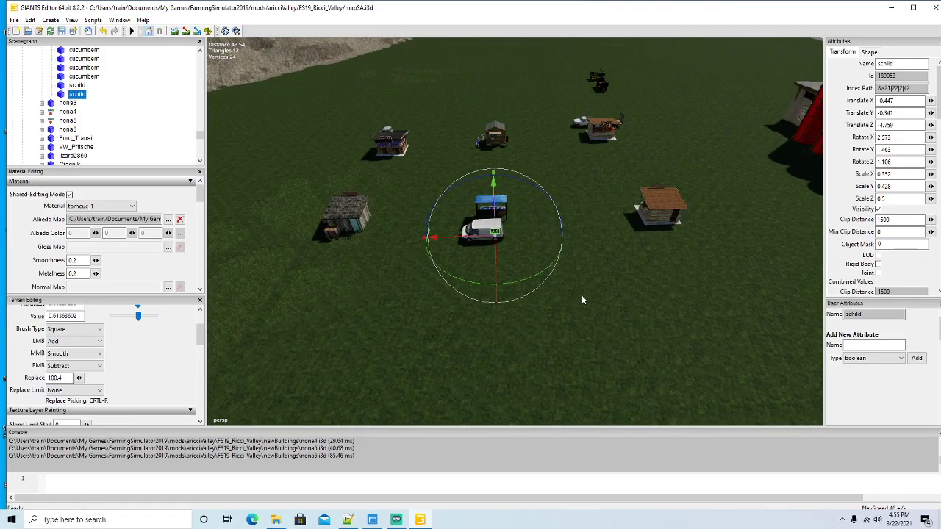
drag(581, 294, 699, 275)
scroll(601, 233, up, 8)
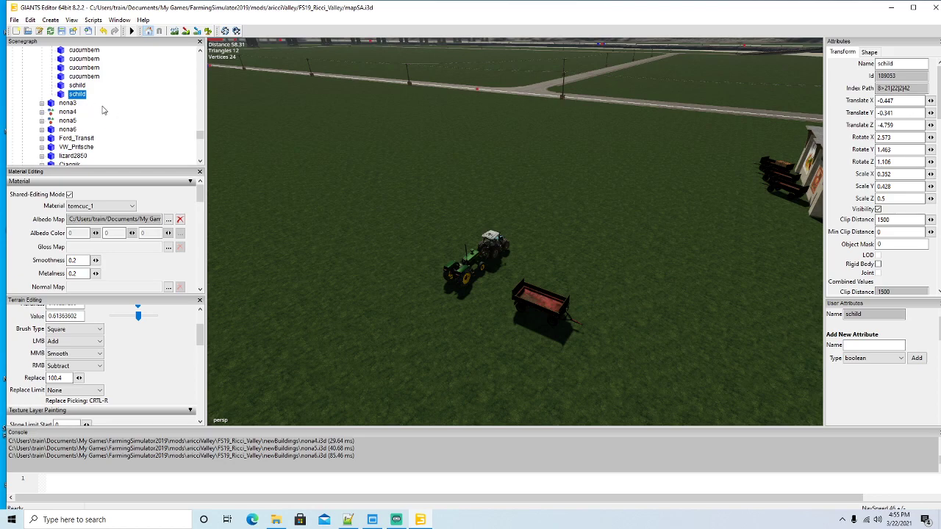
scroll(109, 121, up, 1)
scroll(110, 121, down, 3)
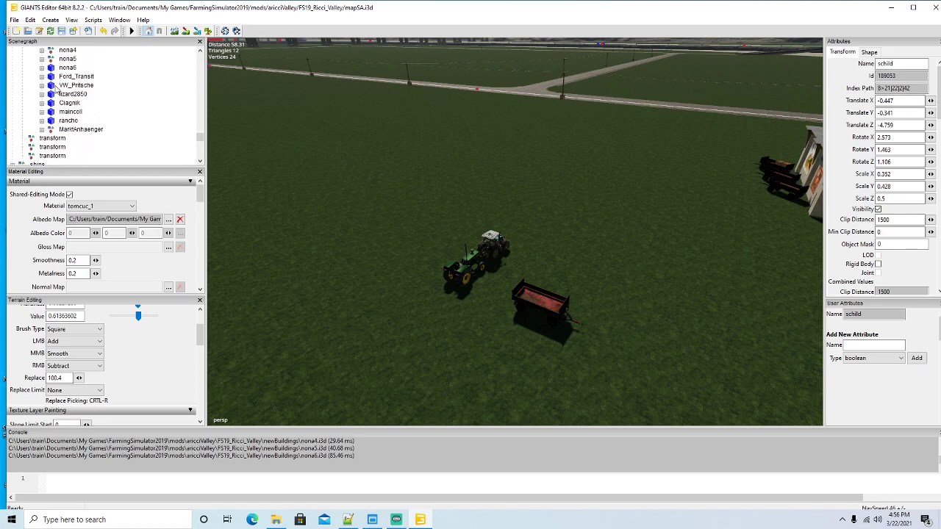
click(52, 69)
click(52, 94)
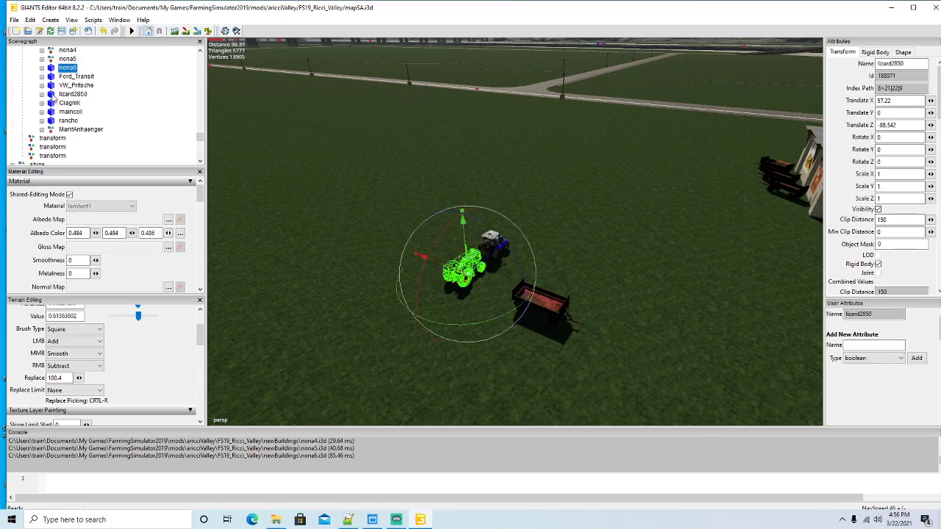
drag(281, 234, 388, 279)
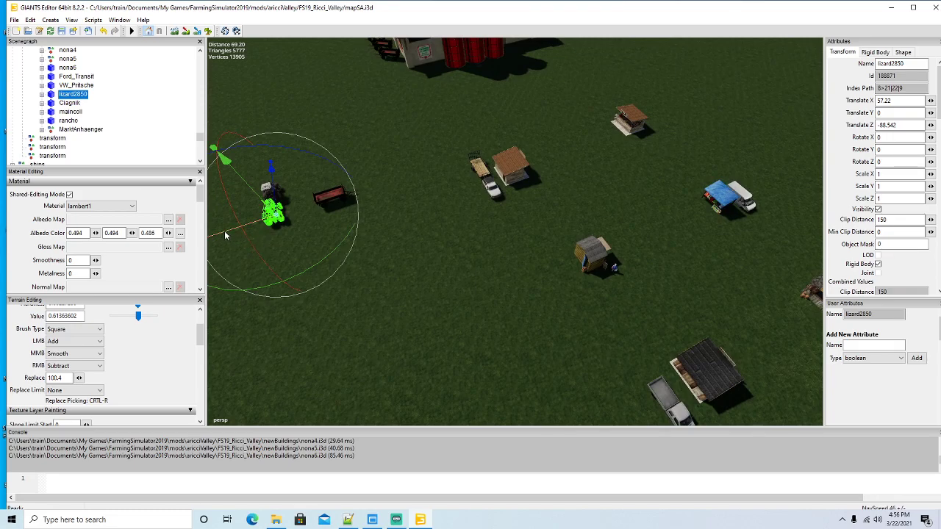
drag(224, 231, 476, 225)
Place the lizard2850 tractor closer to the brown-roofed log stall, at about X -16.71, Z -91.88
scroll(690, 161, up, 5)
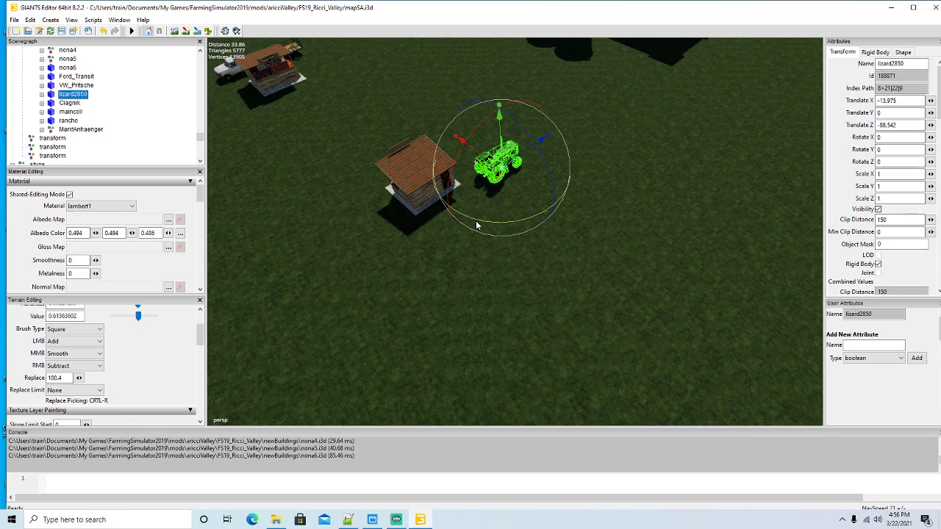
drag(476, 225, 458, 251)
scroll(457, 252, up, 3)
drag(495, 220, 559, 121)
scroll(551, 176, down, 6)
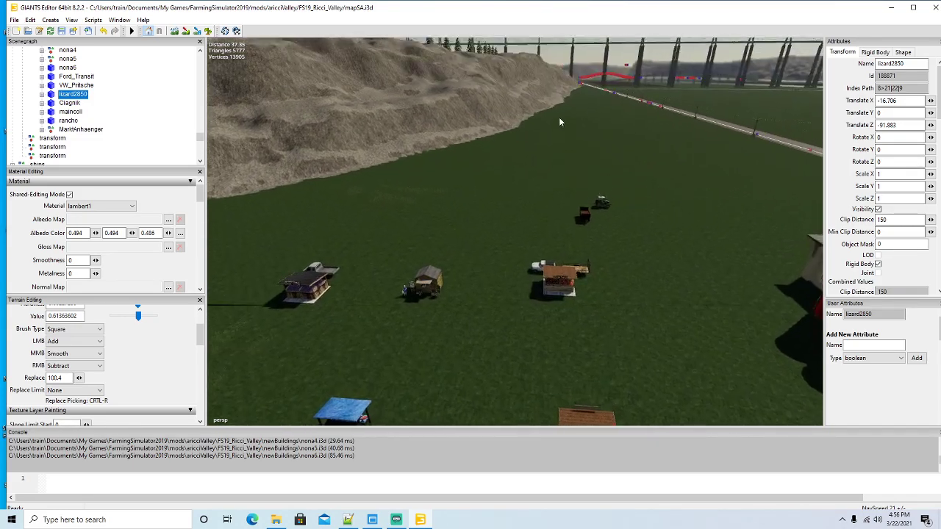
Move the Ciagnik tractor next to the weathered wooden shed stall, at about X -17.36, Z -134.02
click(50, 102)
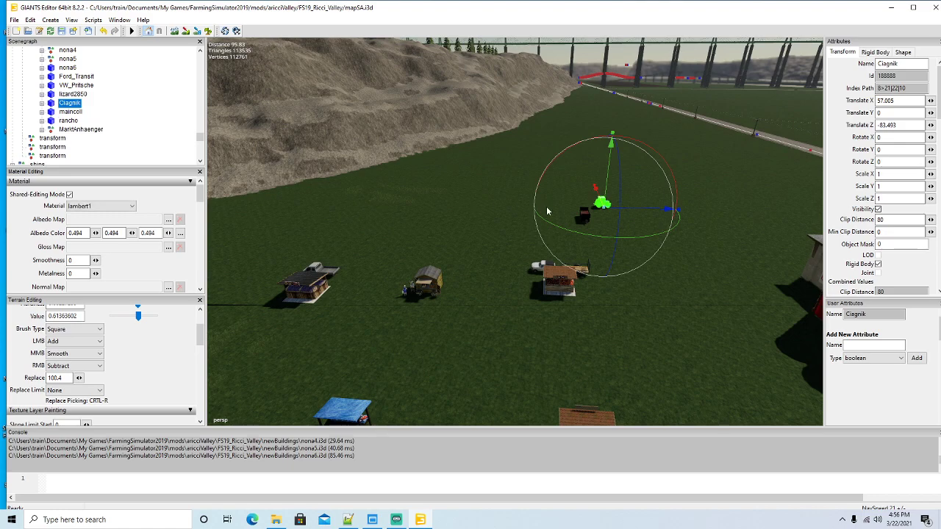
drag(636, 212, 432, 208)
drag(497, 223, 462, 246)
drag(547, 136, 379, 297)
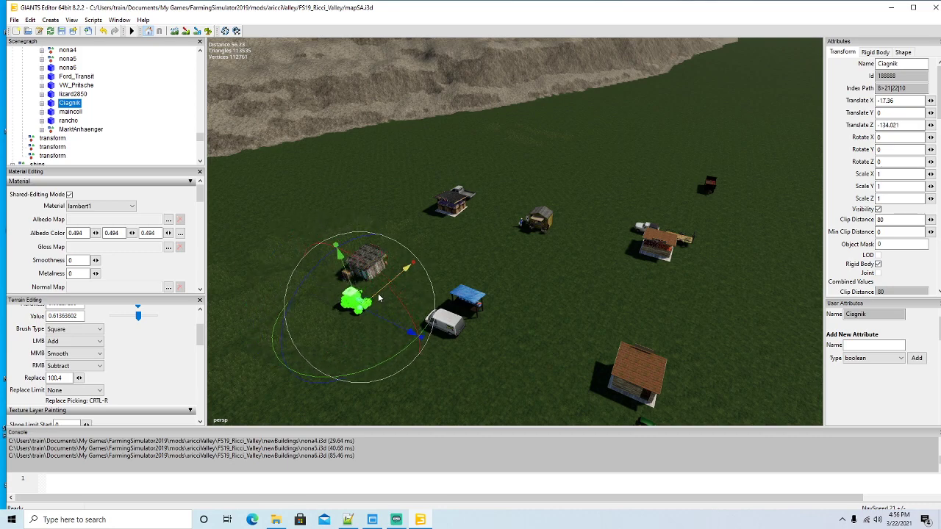
Move the MarktAnhaenger trailer to about X -10.71, near the lizard2850 tractor
click(80, 129)
key(f)
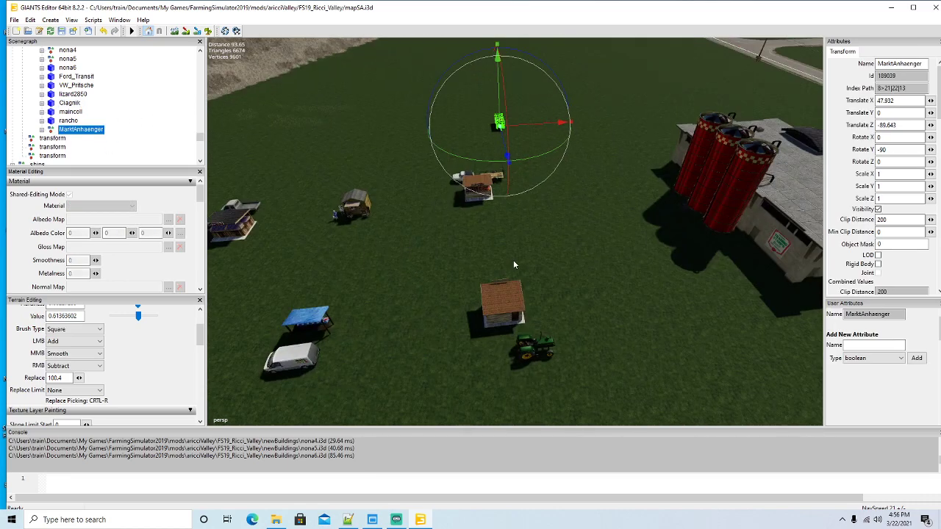
drag(504, 146, 526, 342)
Turn the MarktAnhaenger trailer in line with the green tractor, setting its Y rotation to 0
key(f)
scroll(532, 357, up, 5)
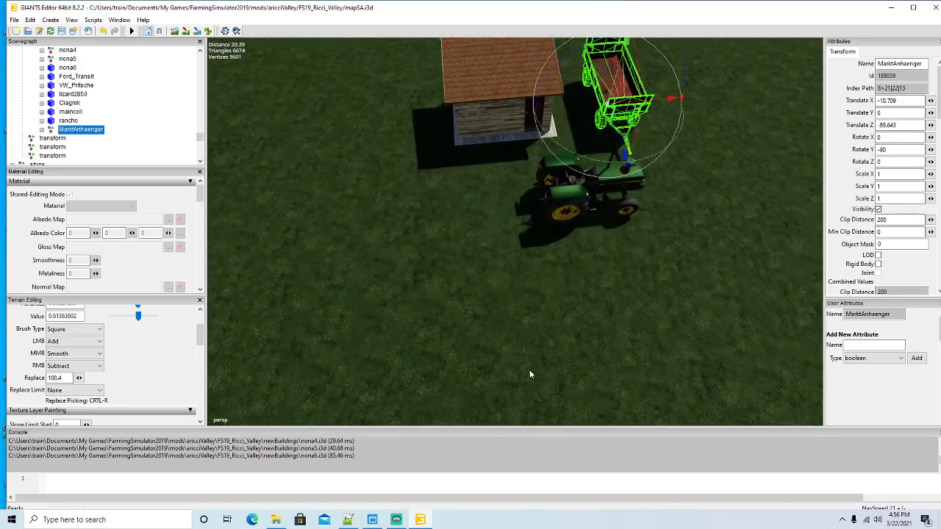
drag(568, 234, 656, 193)
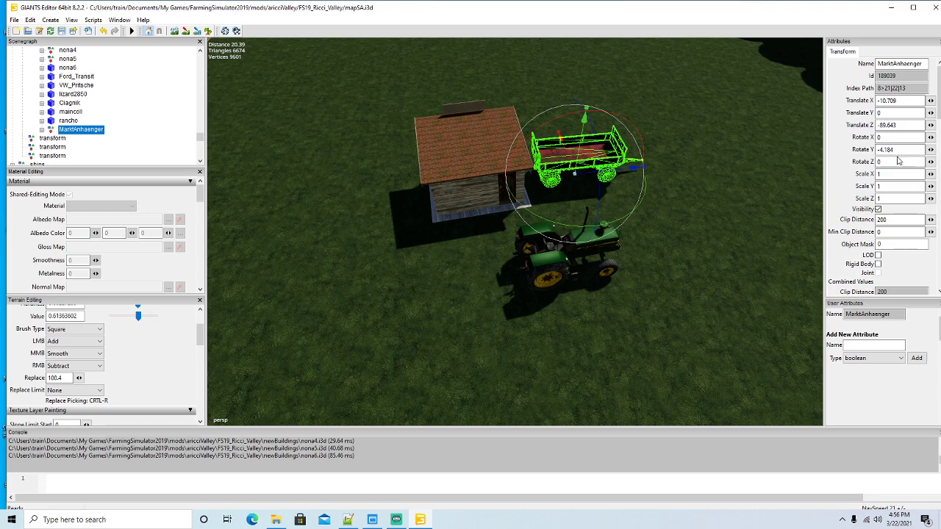
text(0)
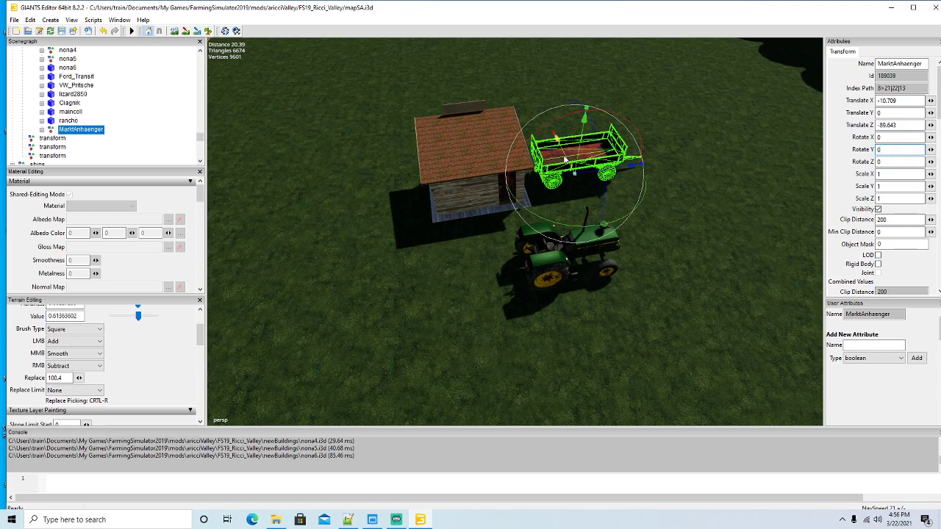
key(Return)
Position the trailer directly behind the green tractor, at about X -16.55, Y -0.05, Z -98.09
drag(570, 233, 576, 285)
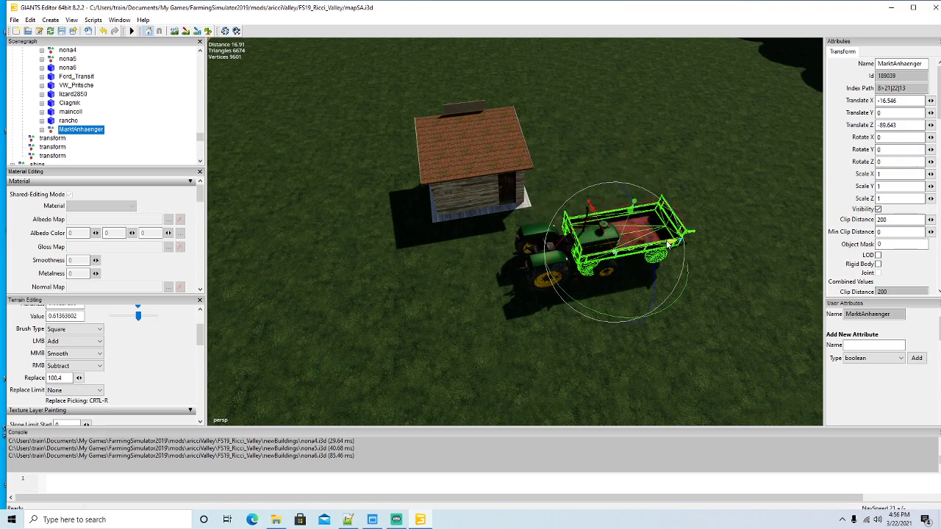
drag(669, 246, 472, 271)
scroll(495, 350, down, 5)
mouse_move(454, 179)
mouse_down()
mouse_move(457, 195)
mouse_move(453, 181)
mouse_up()
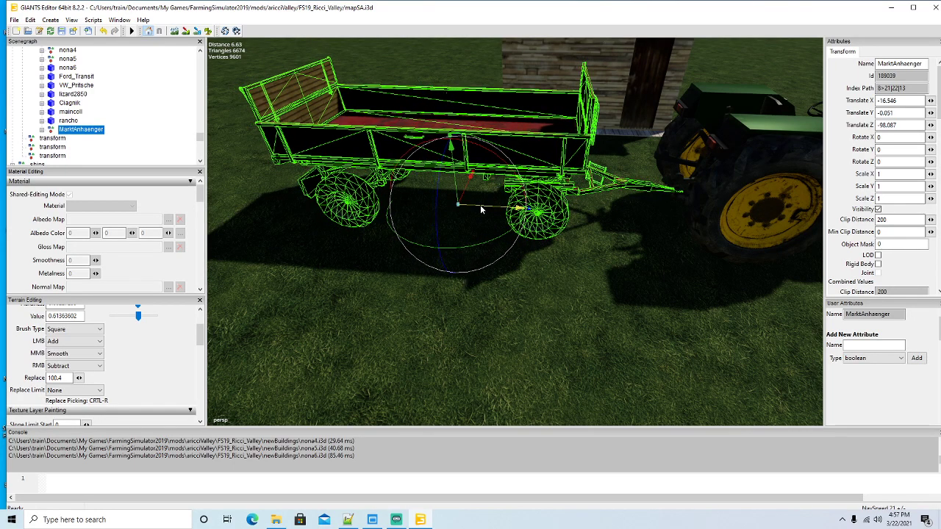
Duplicate the MarktAnhaenger trailer and move the copy behind the Ciagnik tractor, at about Z -138.35
scroll(510, 254, down, 10)
key(a)
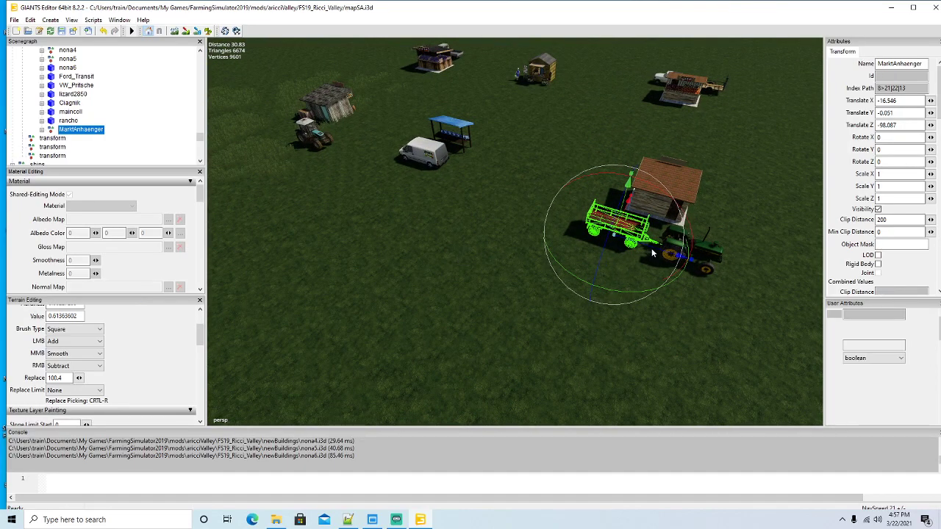
key(ctrl+d)
drag(651, 248, 291, 122)
key(f)
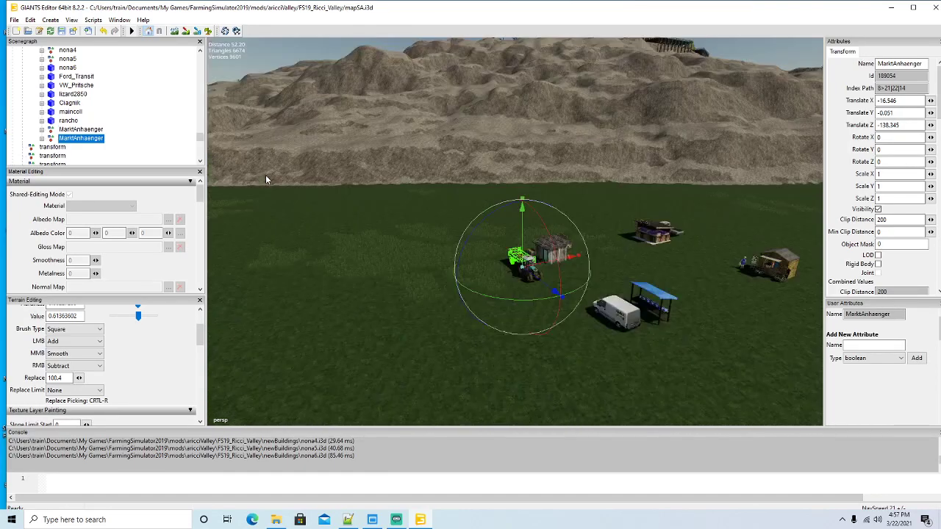
scroll(266, 175, up, 10)
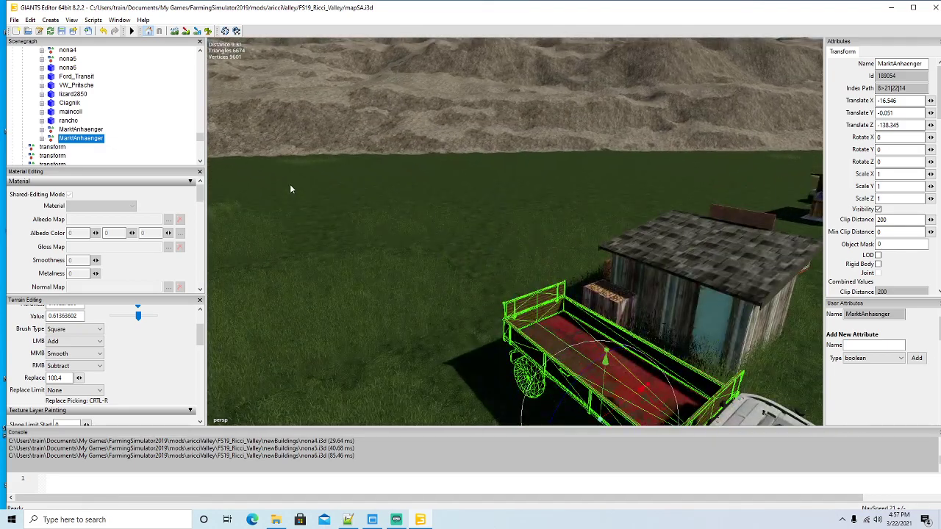
Move the copied MarktAnhaenger trailer back from the tractor to about X -16.96, Z -140.05, leaving its drawbar at the tractor's rear
drag(290, 184, 440, 251)
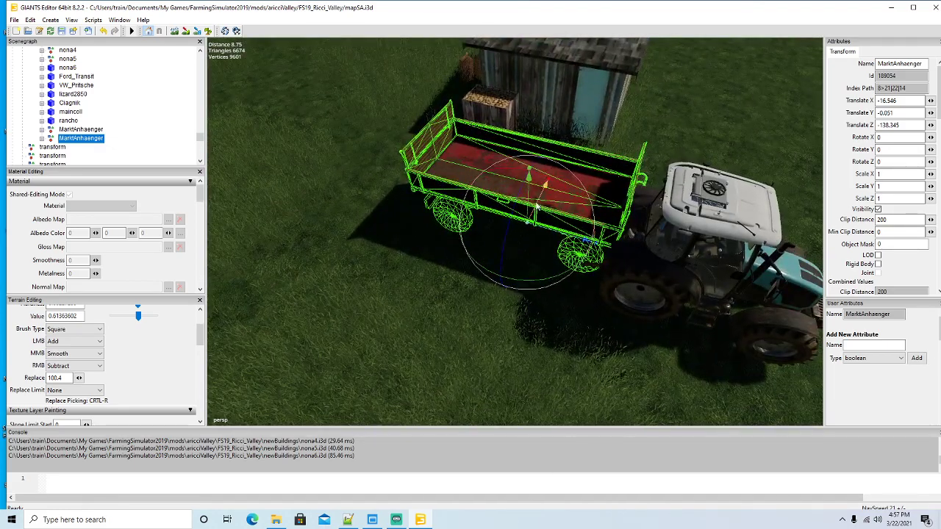
drag(537, 208, 486, 201)
drag(502, 236, 491, 235)
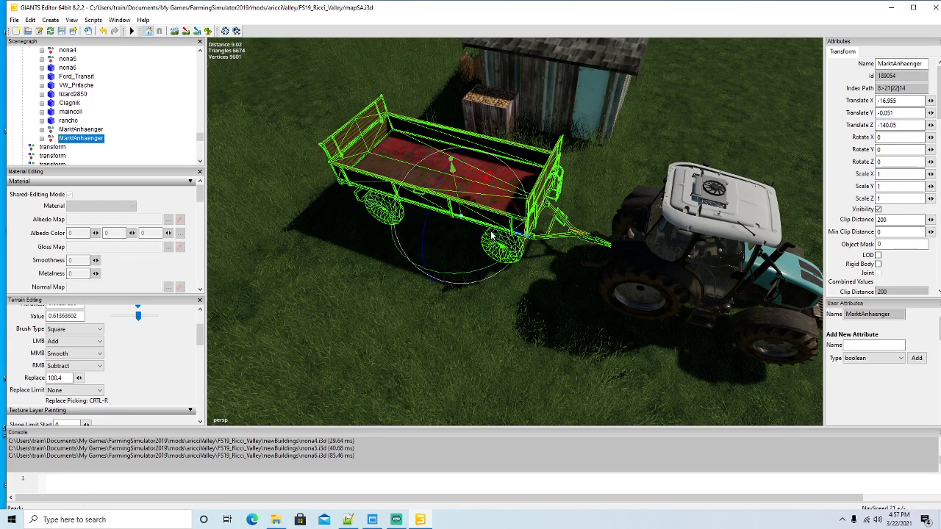
click(491, 236)
Examine the arrangement of the farmers area's stalls, vehicles and trailers and the surrounding buildings from several angles and distances
scroll(500, 242, down, 6)
click(567, 331)
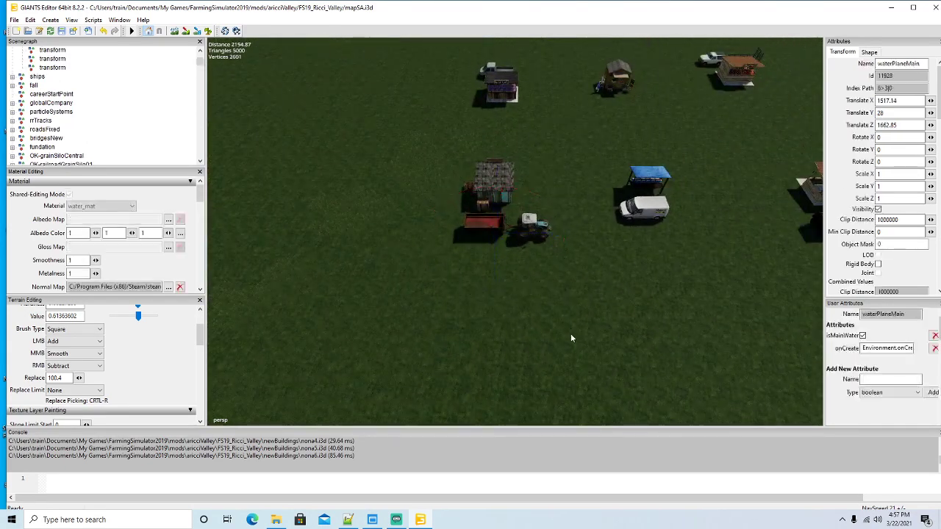
drag(570, 334, 634, 328)
drag(537, 255, 683, 294)
scroll(524, 221, up, 8)
scroll(681, 294, down, 8)
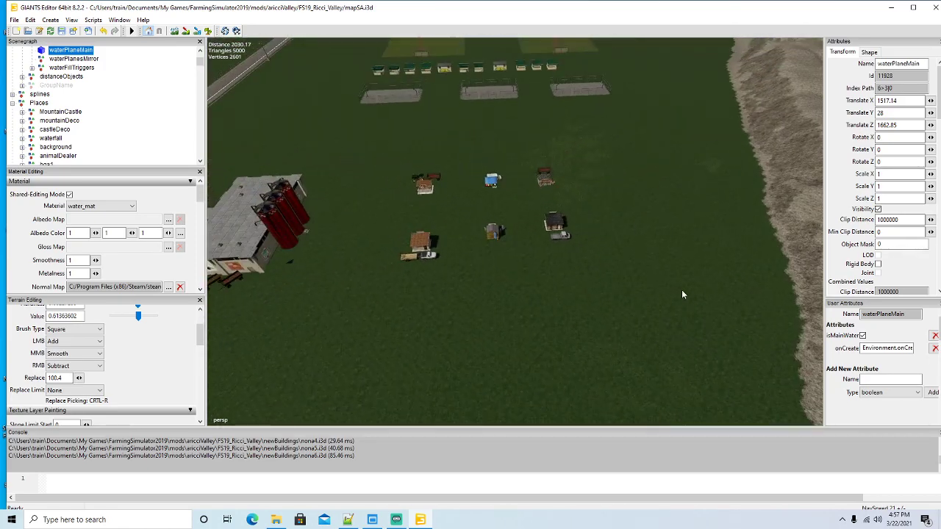
scroll(667, 289, up, 1)
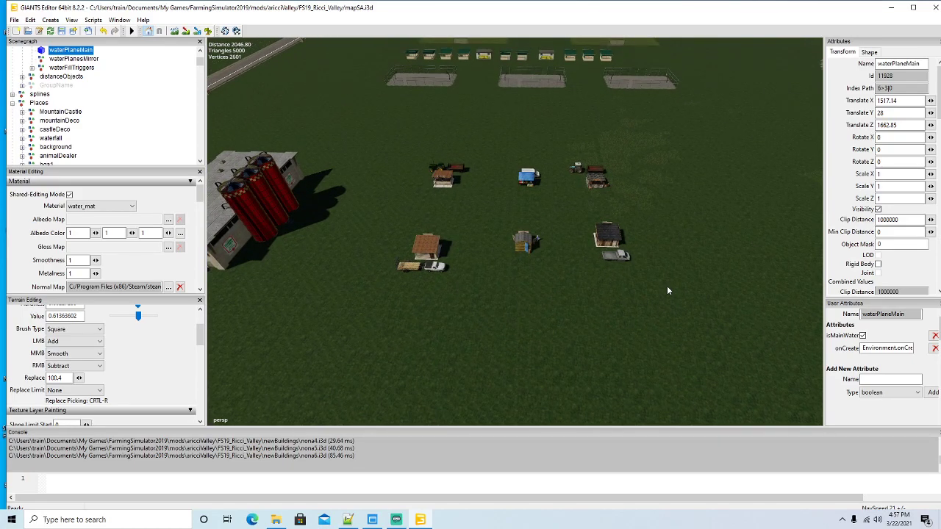
scroll(673, 294, up, 1)
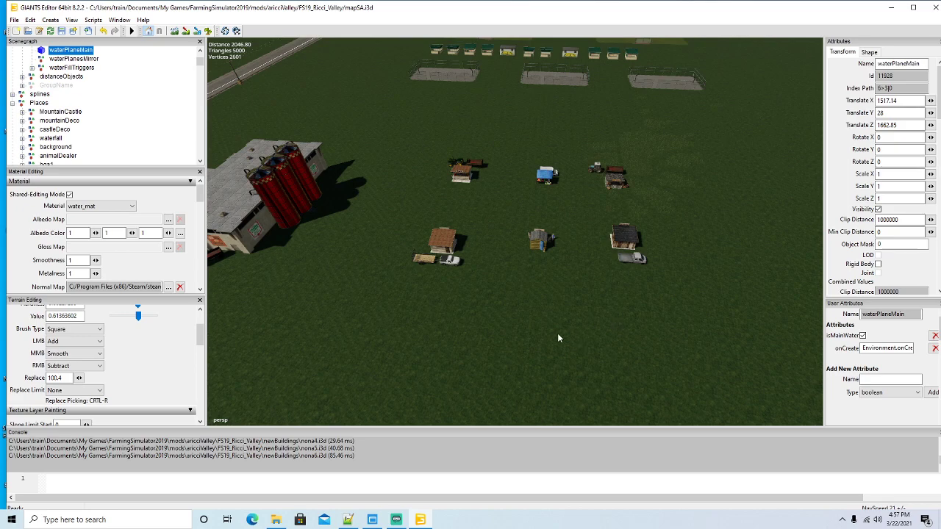
drag(526, 345, 597, 336)
scroll(460, 270, up, 8)
scroll(580, 333, down, 8)
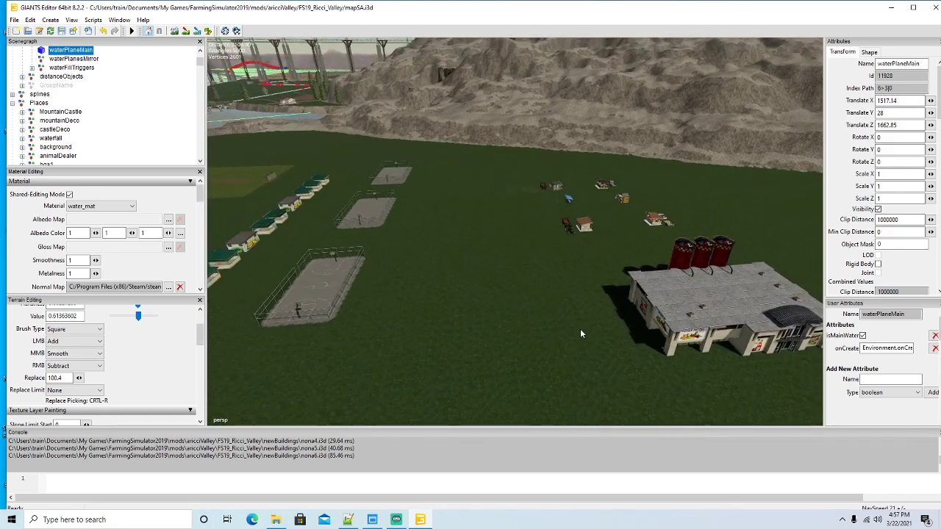
scroll(581, 334, down, 5)
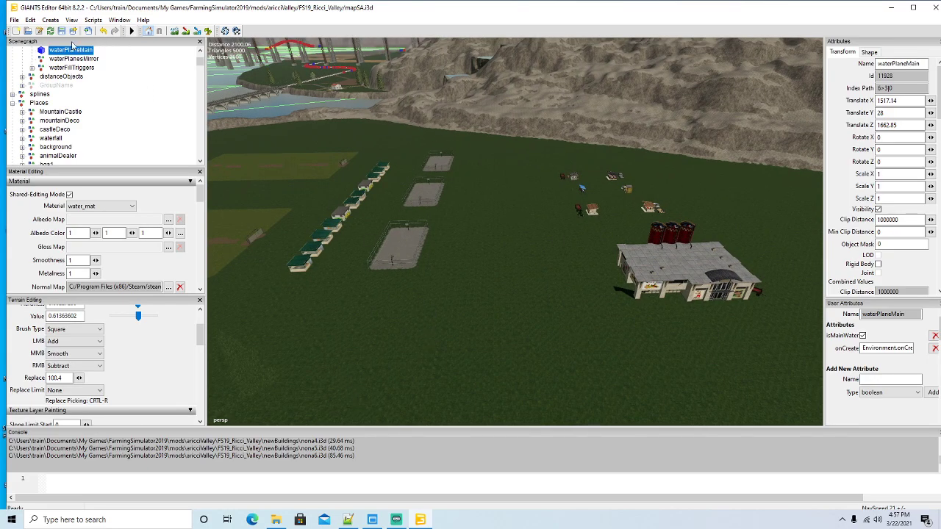
click(396, 520)
click(166, 423)
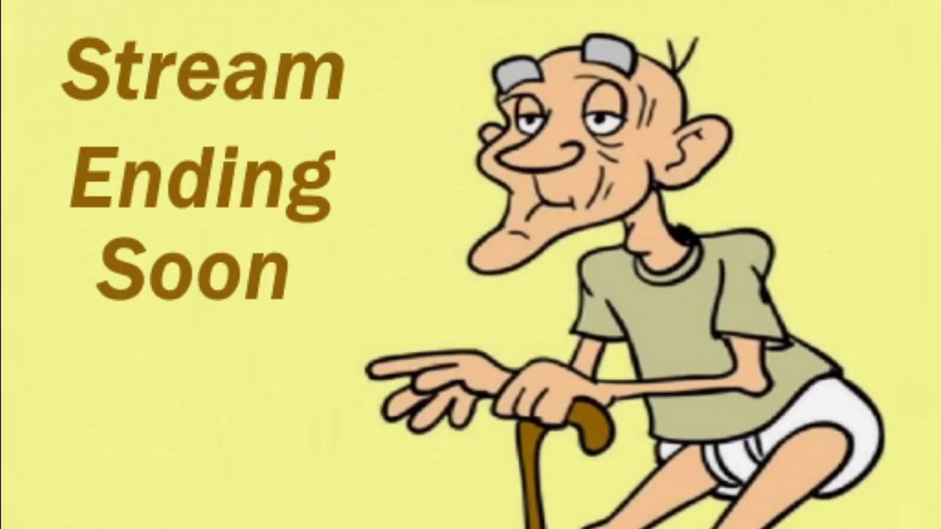